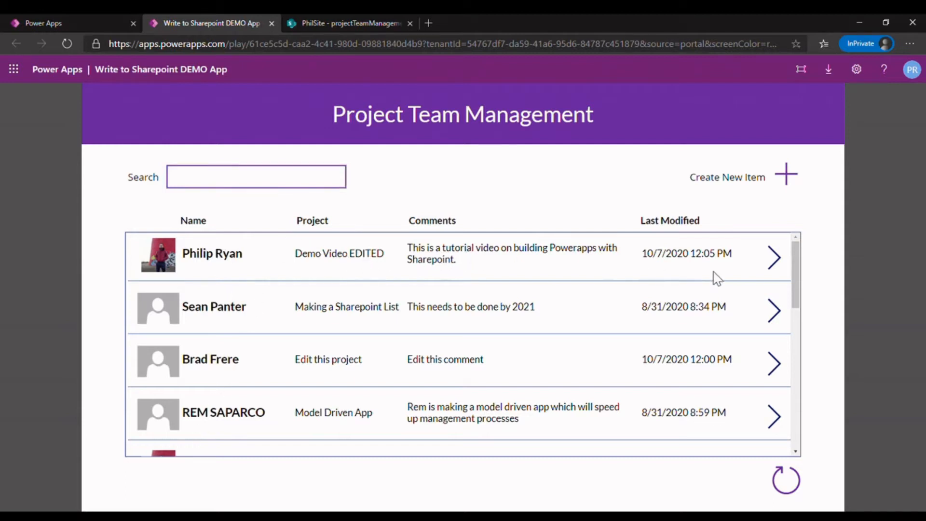
# - Search the project list by an employee's first name, then remove that search text
pyautogui.click(186, 172)
pyautogui.moveTo(796, 289)
pyautogui.mouseDown()
pyautogui.moveTo(797, 341)
pyautogui.moveTo(795, 295)
pyautogui.mouseUp()
pyautogui.click(219, 181)
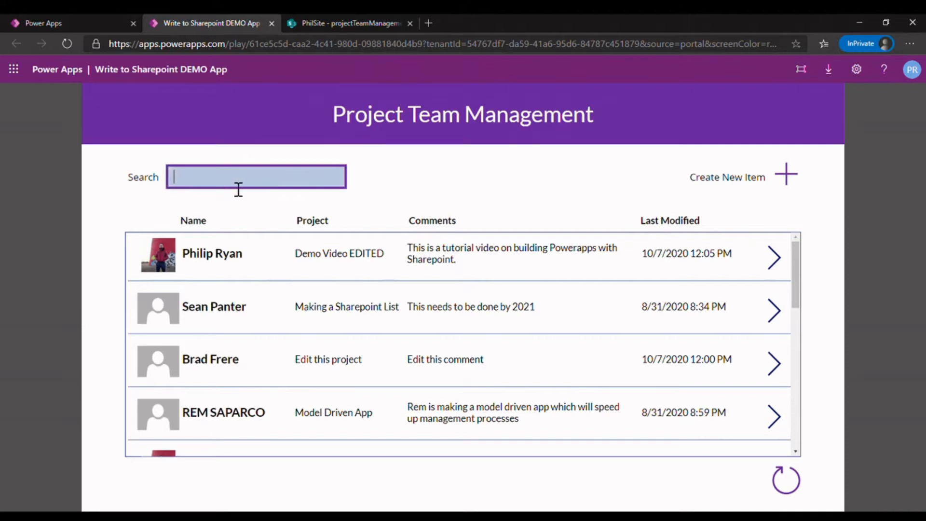
pyautogui.write('philip')
pyautogui.press('BackSpace')
pyautogui.press('BackSpace')
pyautogui.press('BackSpace')
pyautogui.press('BackSpace')
pyautogui.press('BackSpace')
pyautogui.press('BackSpace')
# - Search the project list for "edit", then clear the search text
pyautogui.write('edit')
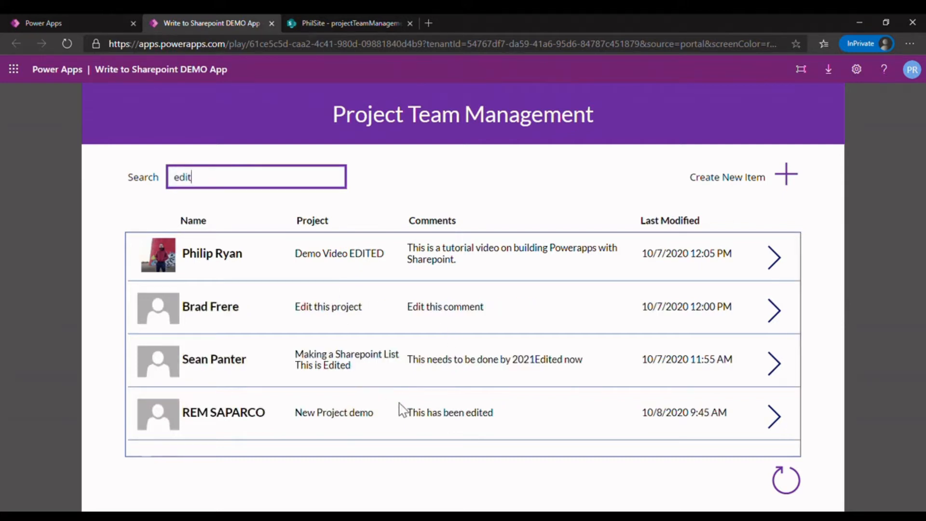
pyautogui.click(275, 183)
pyautogui.press('BackSpace')
pyautogui.press('BackSpace')
pyautogui.press('BackSpace')
pyautogui.press('BackSpace')
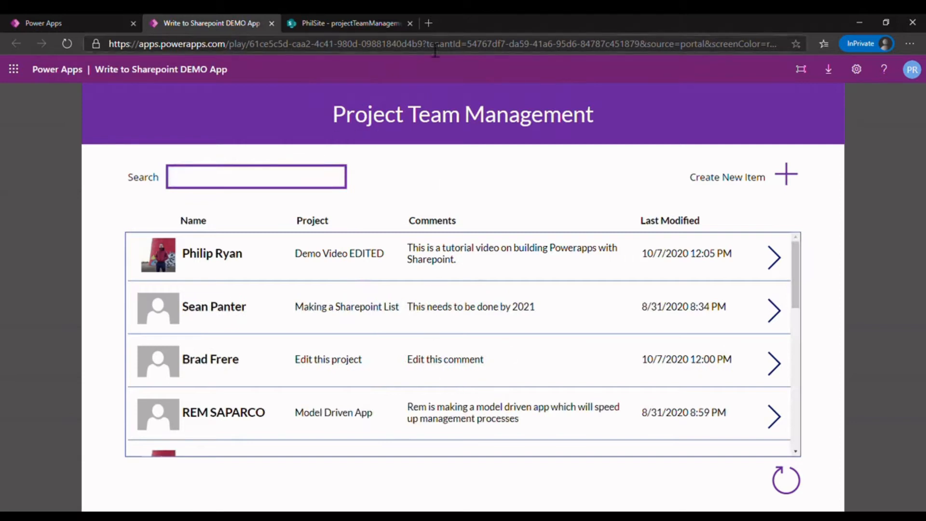
# - Look at the projectTeamManagementList in SharePoint and return to the Write to Sharepoint DEMO App
pyautogui.click(331, 23)
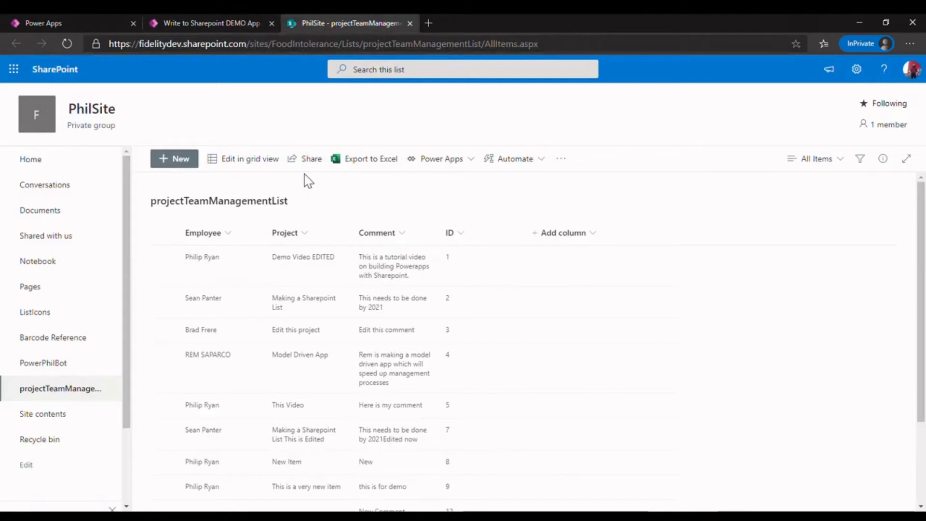
pyautogui.click(209, 21)
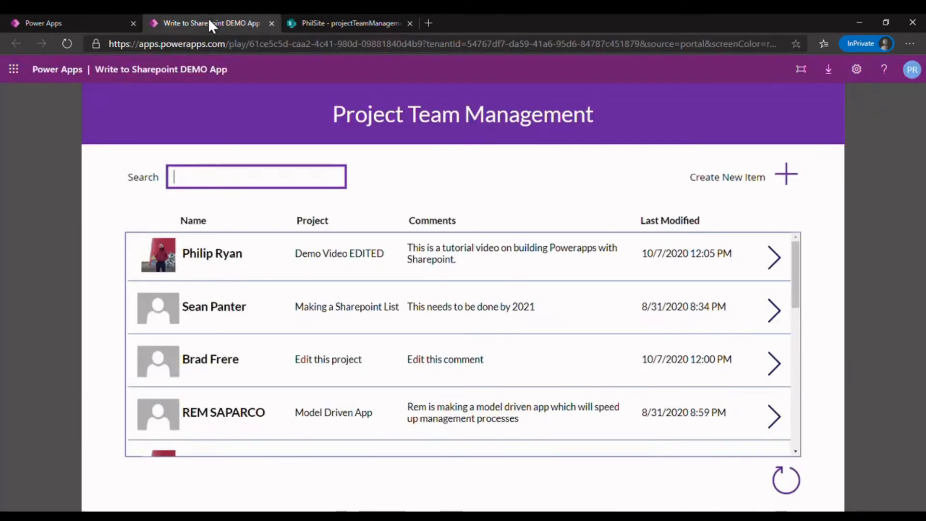
# - Start a new item and choose the employee by searching for their first name
pyautogui.click(791, 178)
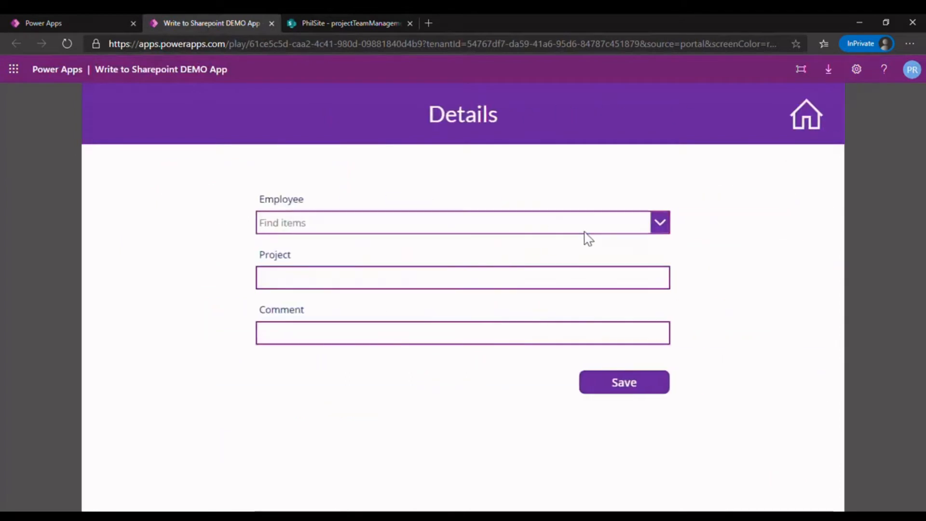
pyautogui.click(604, 227)
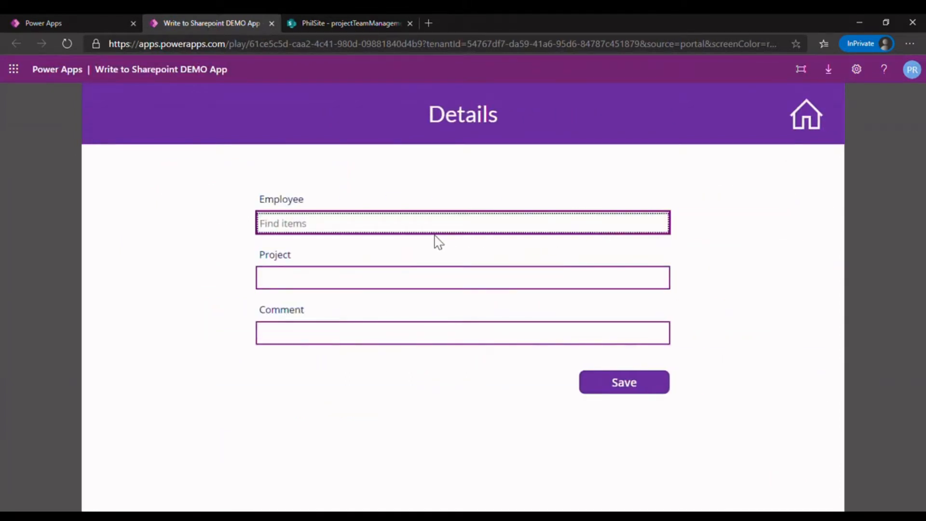
pyautogui.write('rem')
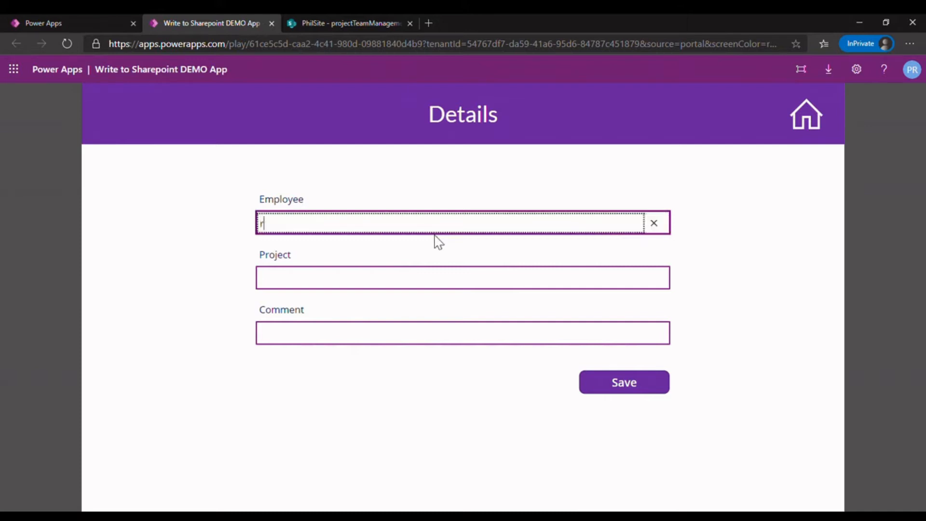
pyautogui.press('BackSpace')
pyautogui.press('BackSpace')
pyautogui.press('BackSpace')
pyautogui.write('sean')
pyautogui.click(400, 258)
# - Fill in the new item's Project as "Project 1" and its Comment as "Here is my comment"
pyautogui.click(388, 277)
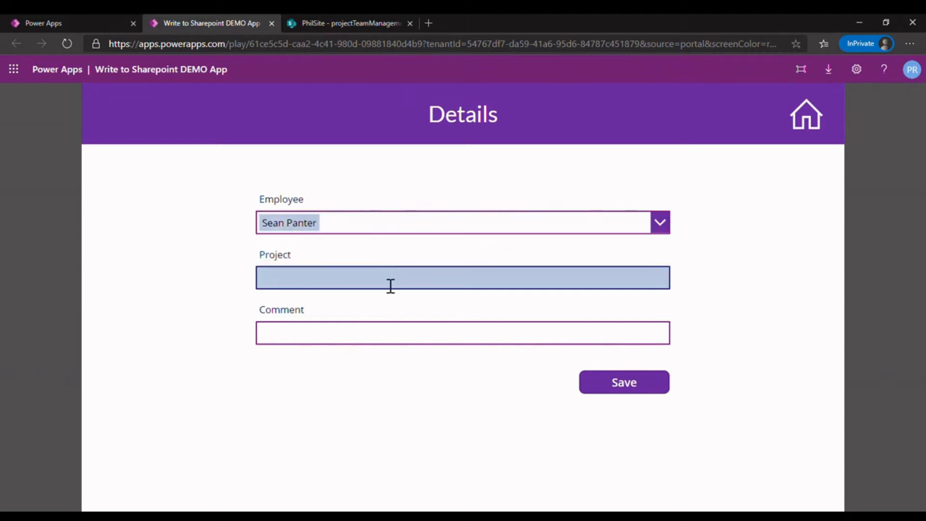
pyautogui.write('Project 1')
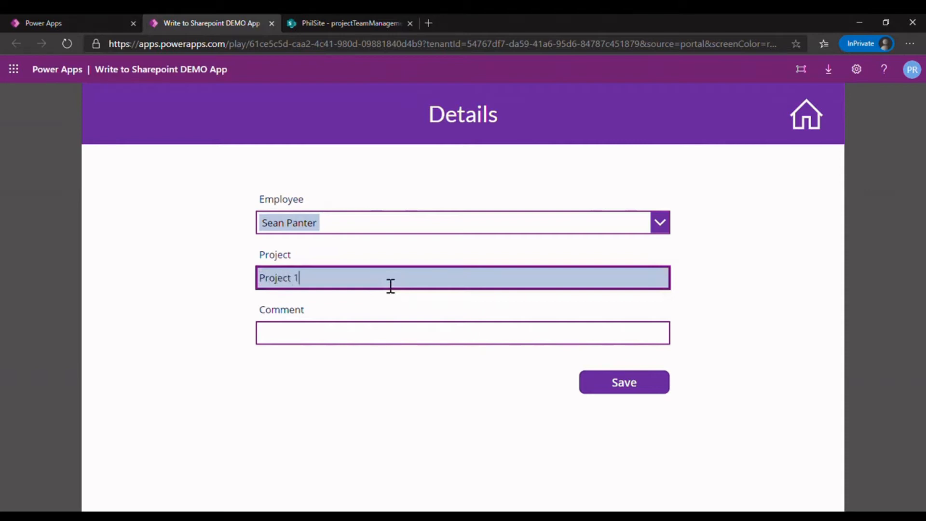
pyautogui.click(375, 333)
pyautogui.write('Here is my comment')
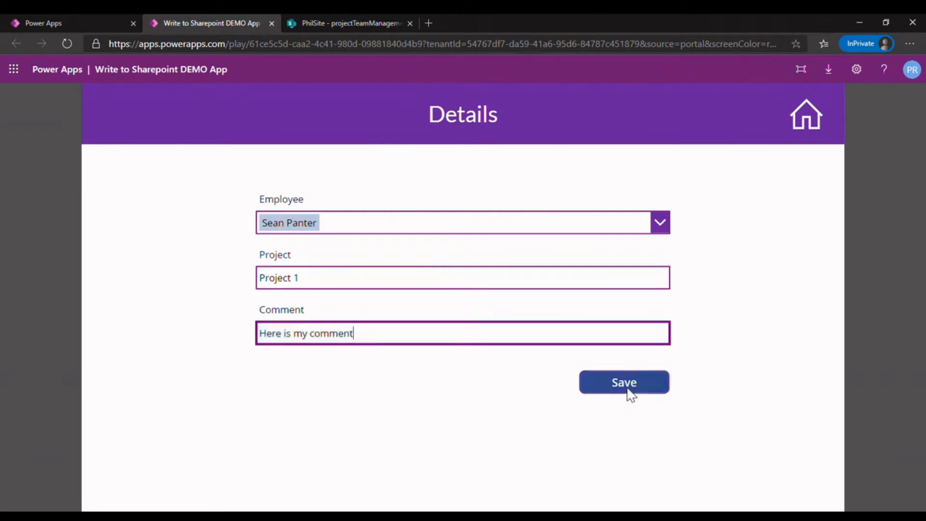
# - Start saving the new item but decline the confirmation, and try to save it with the Comment emptied
pyautogui.click(627, 384)
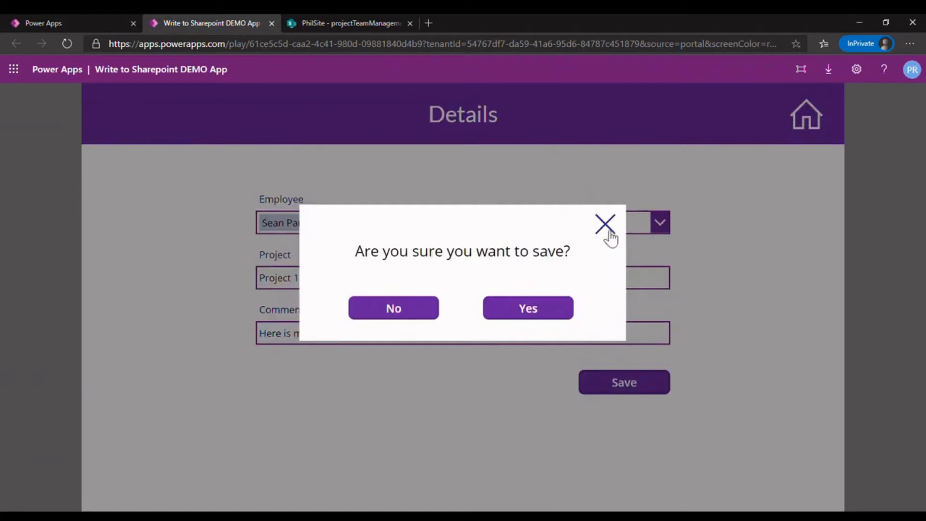
pyautogui.click(400, 319)
pyautogui.tripleClick(461, 341)
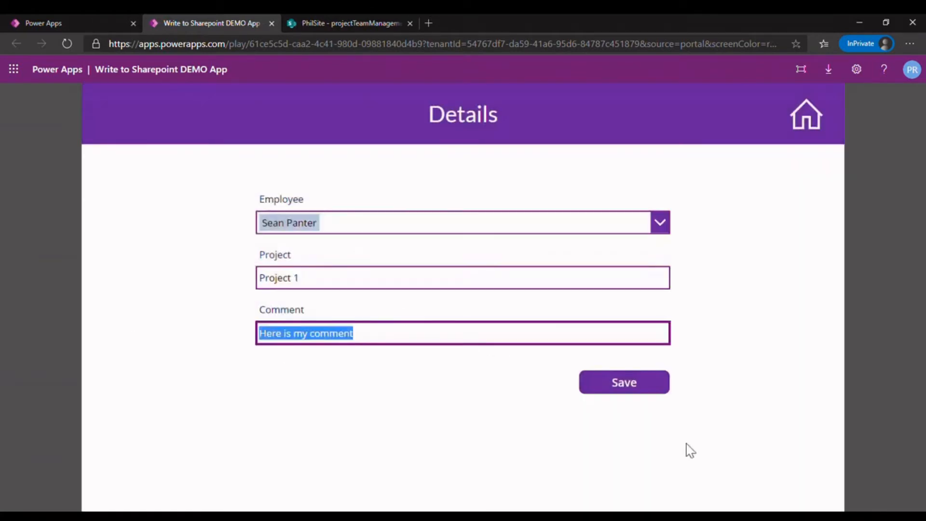
pyautogui.press('Delete')
pyautogui.click(654, 387)
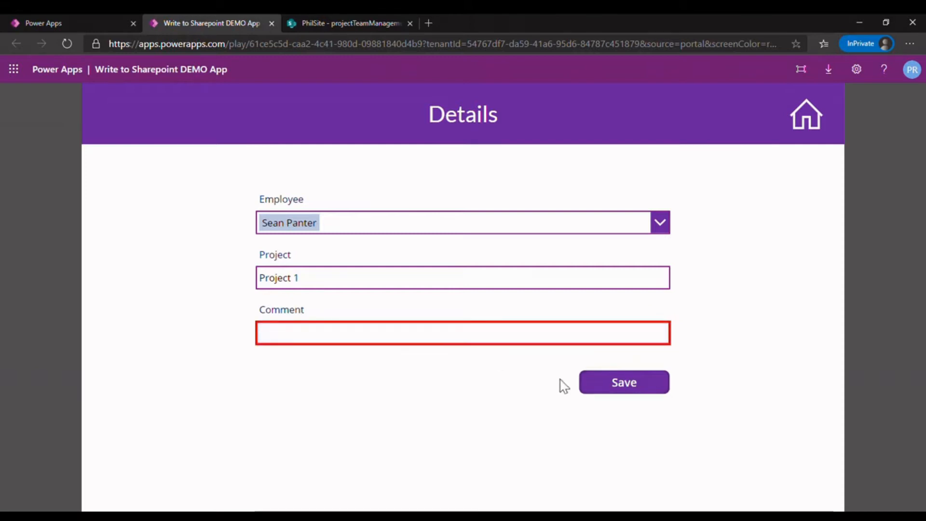
# - Enter "abc" as the Comment and save the new item, confirming the save
pyautogui.write('abc')
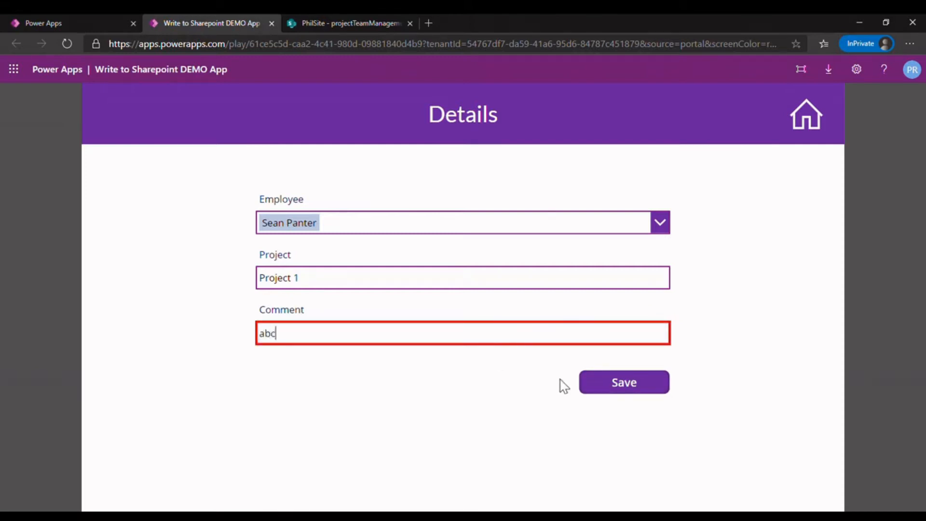
pyautogui.click(621, 391)
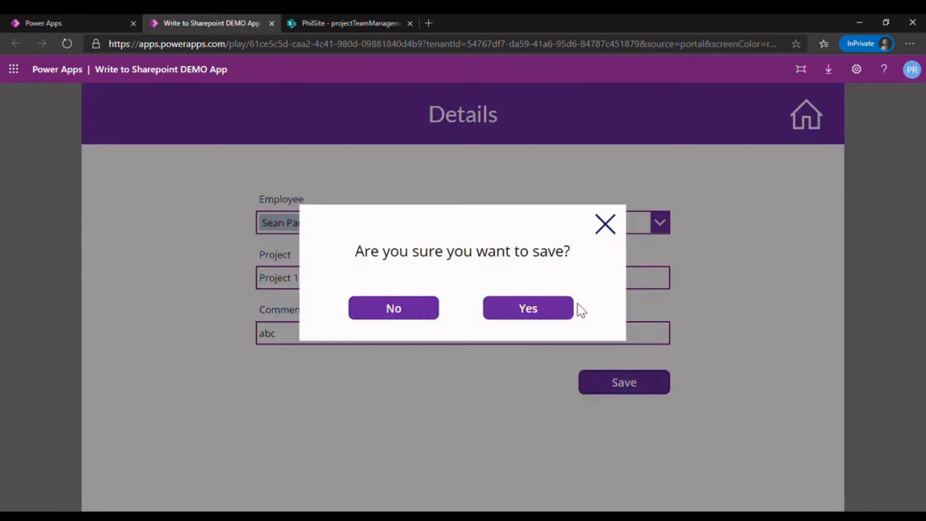
pyautogui.click(563, 308)
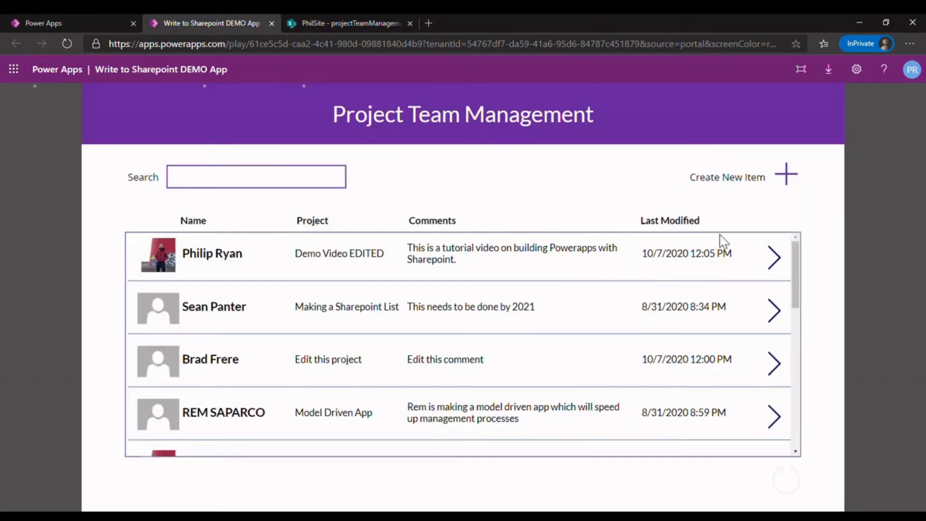
# - Look for the new Project 1 item at the end of the app's list and check the SharePoint list
pyautogui.moveTo(795, 277); pyautogui.dragTo(799, 434)
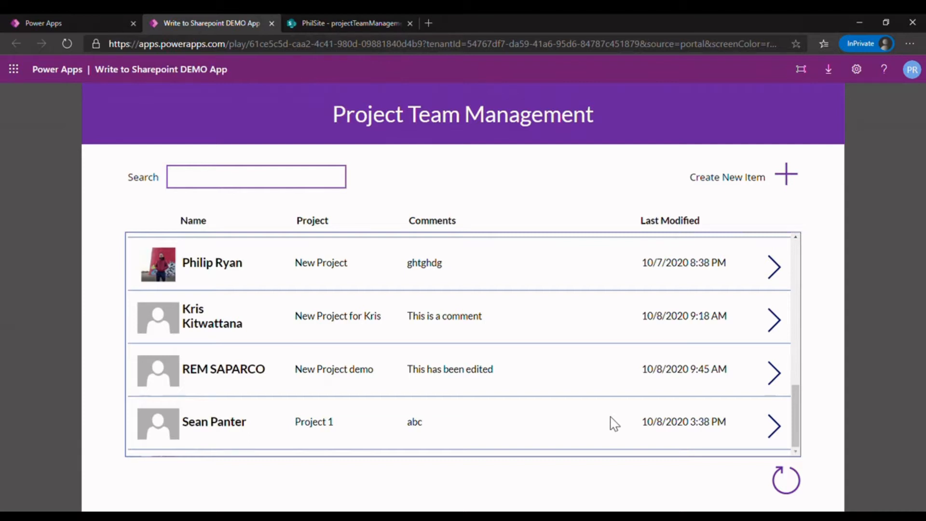
pyautogui.click(312, 17)
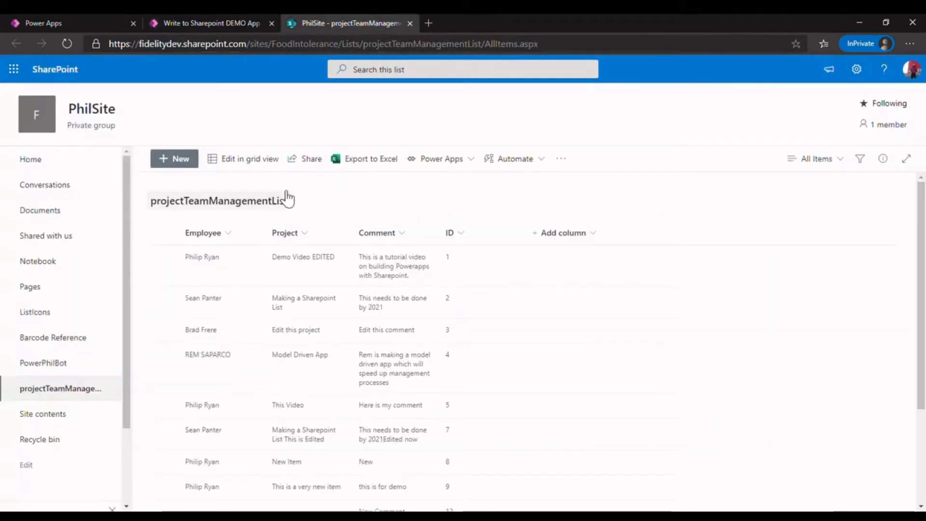
pyautogui.click(225, 20)
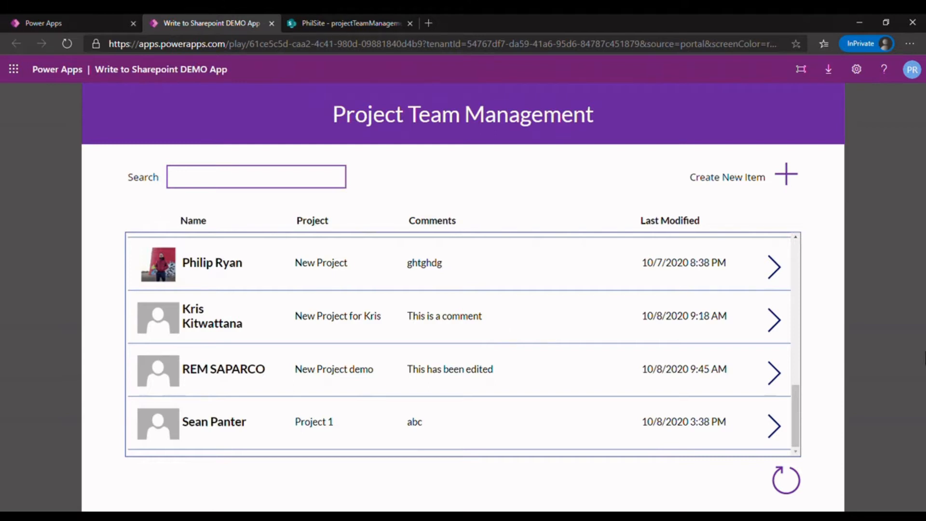
# - Open the details of the Project 1 item and try to save it with the Project field emptied
pyautogui.click(273, 188)
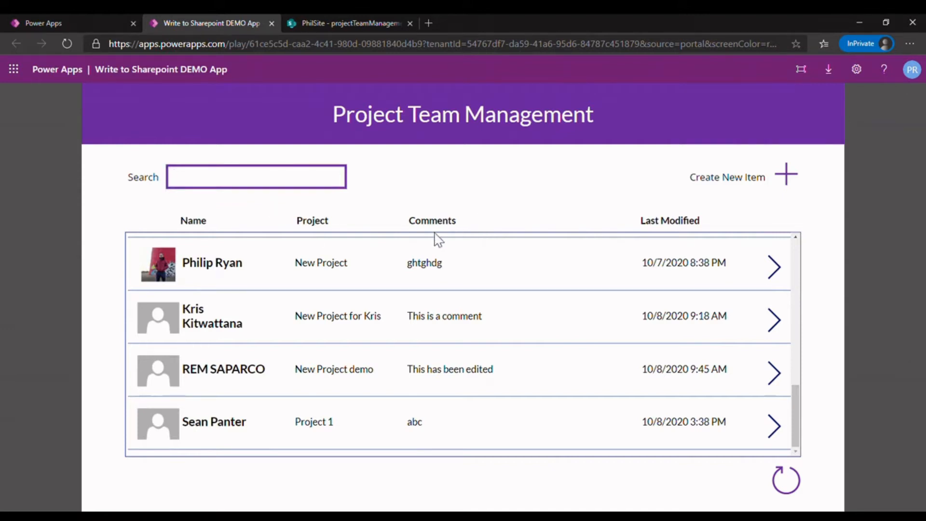
pyautogui.click(784, 192)
pyautogui.click(429, 309)
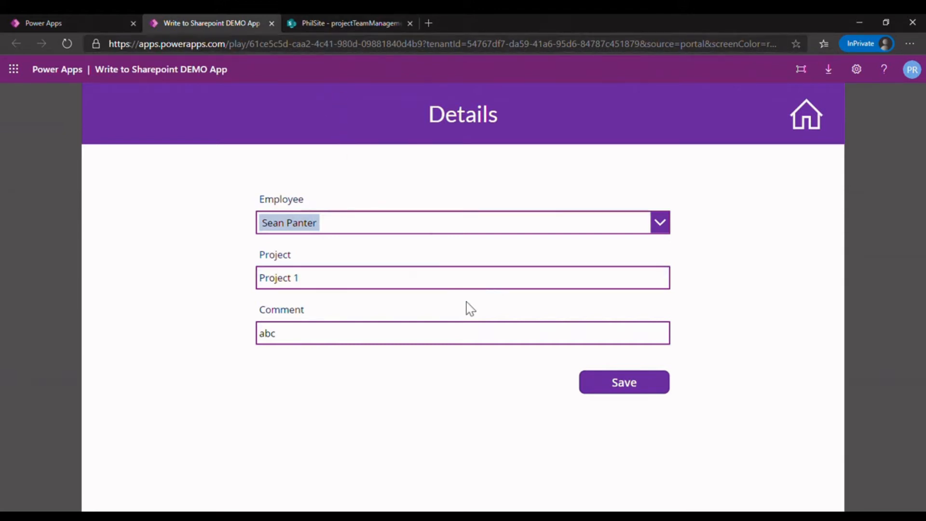
pyautogui.tripleClick(442, 293)
pyautogui.press('BackSpace')
pyautogui.click(613, 386)
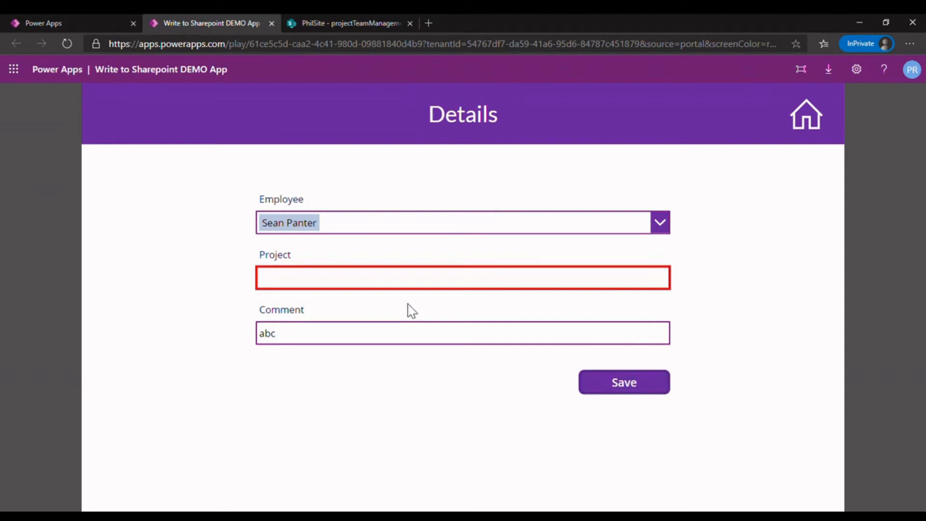
# - Enter "abc" as the Project, start saving but decline the confirmation, and return to the home screen
pyautogui.click(418, 288)
pyautogui.write('abc')
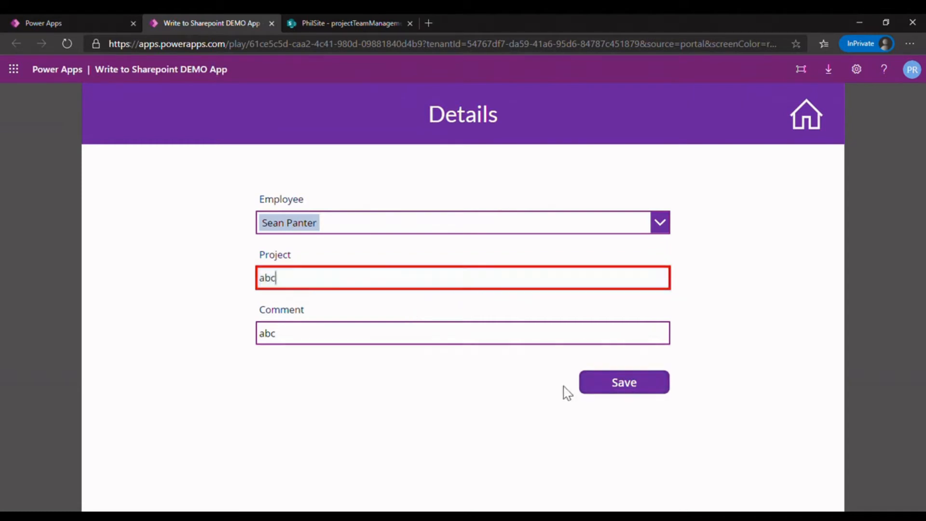
pyautogui.click(605, 384)
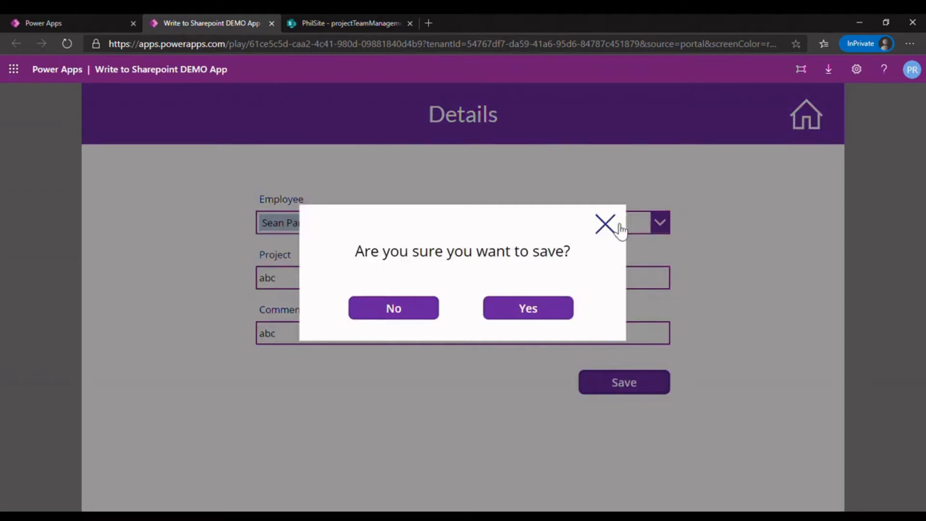
pyautogui.click(419, 318)
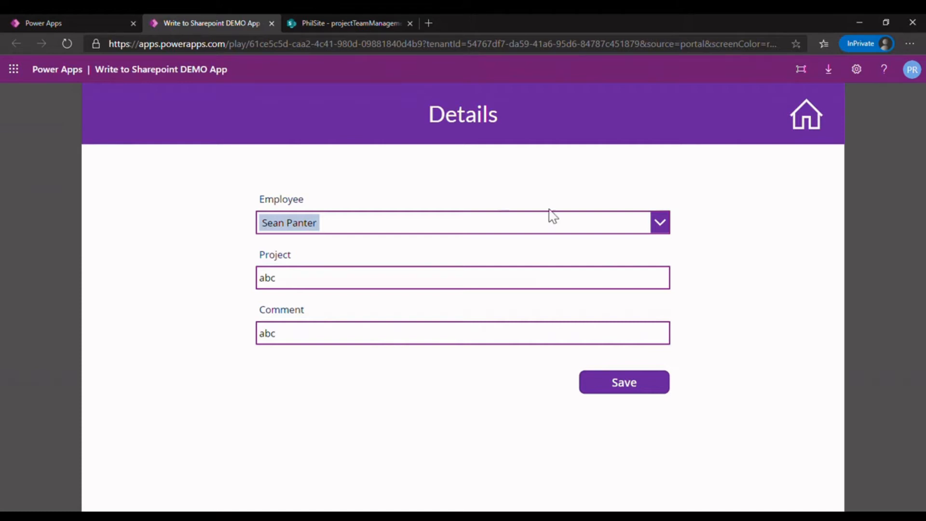
pyautogui.click(823, 123)
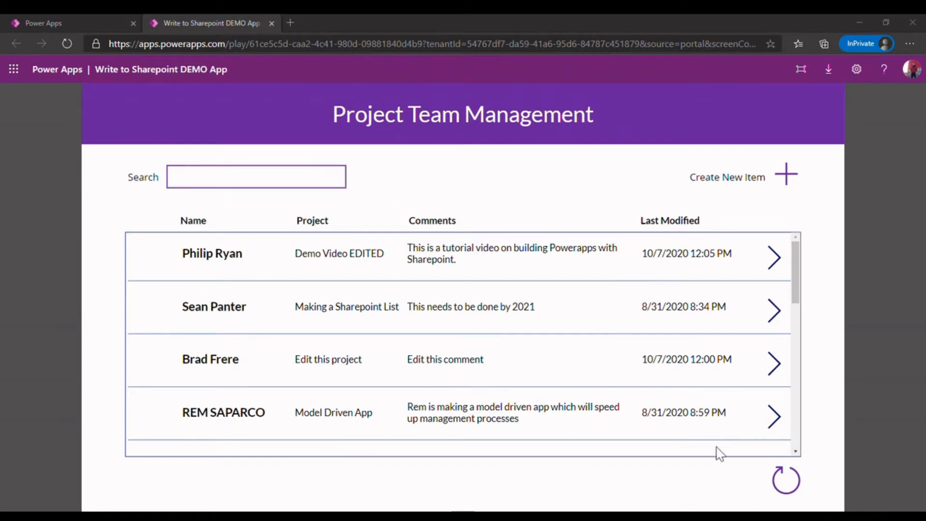
pyautogui.moveTo(797, 308); pyautogui.dragTo(792, 248)
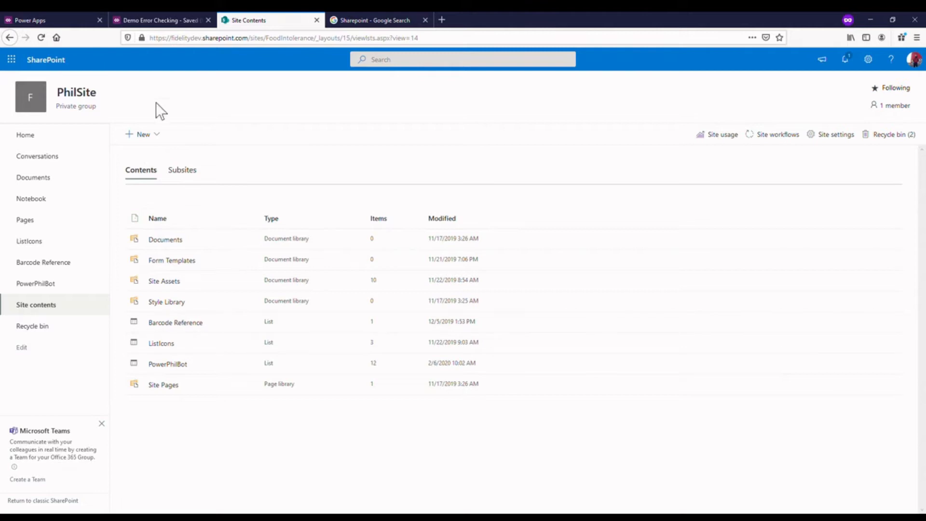
# - Create a new SharePoint list named projectTeamManagementList on PhilSite, shown in the site navigation
pyautogui.click(161, 137)
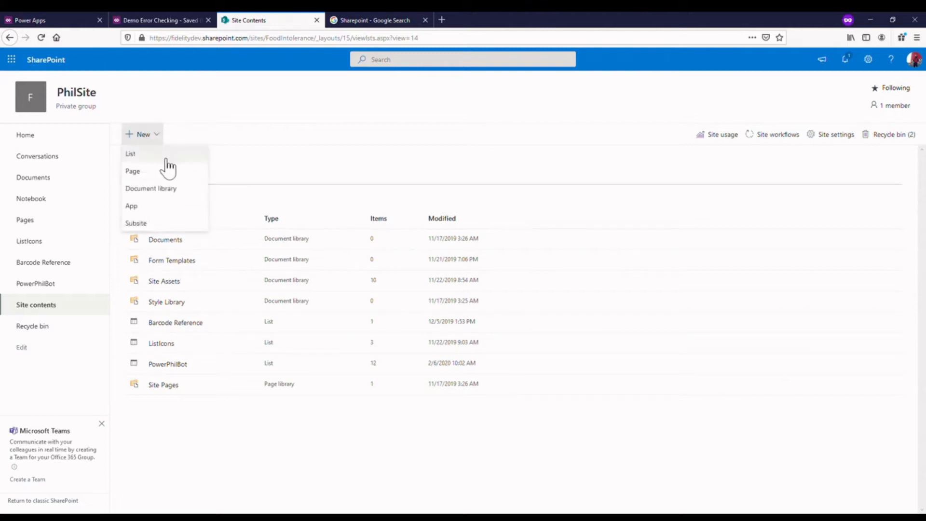
pyautogui.click(142, 154)
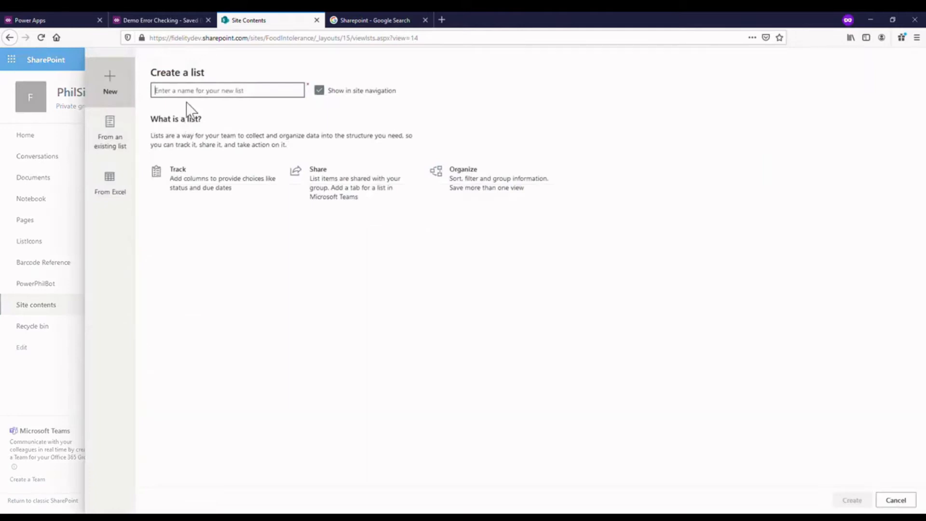
pyautogui.write('project')
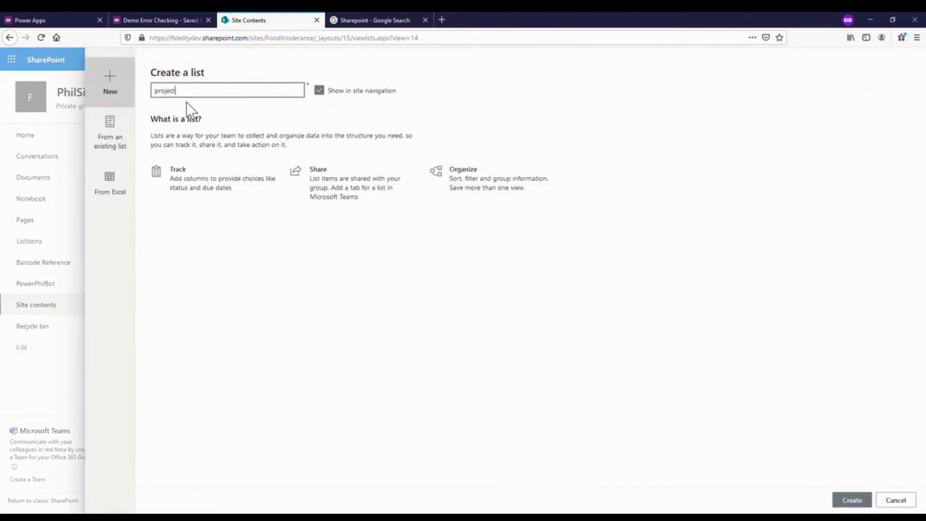
pyautogui.write('TeamManagementList')
pyautogui.click(852, 500)
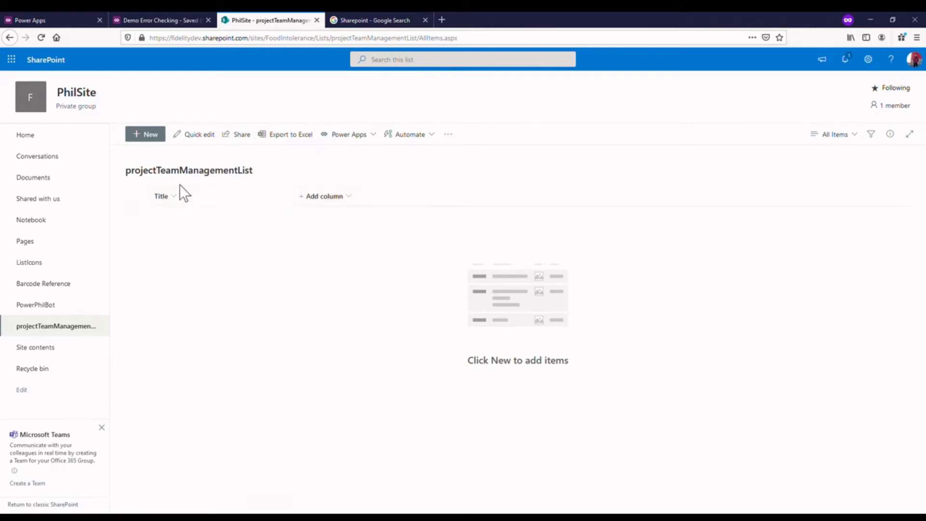
# - Add a Person column named Employee to projectTeamManagementList
pyautogui.click(323, 198)
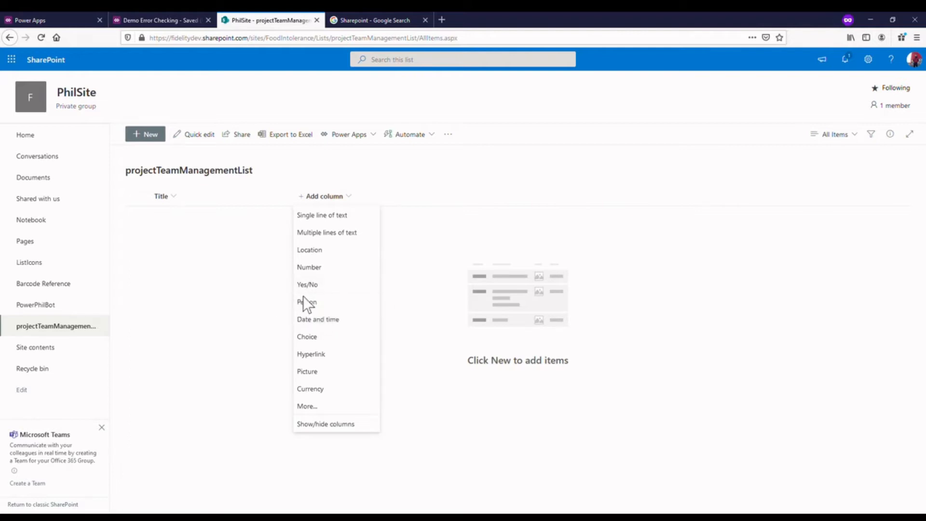
pyautogui.click(313, 302)
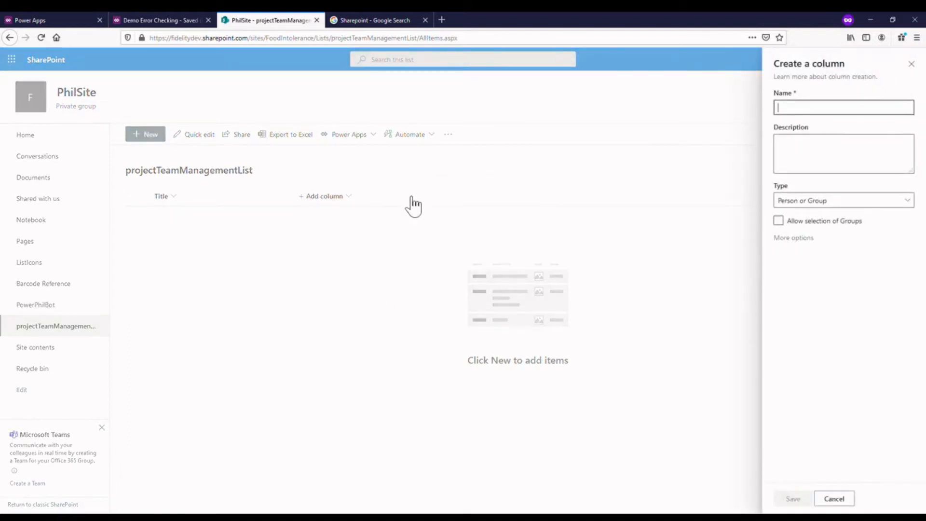
pyautogui.click(809, 106)
pyautogui.write('Employee')
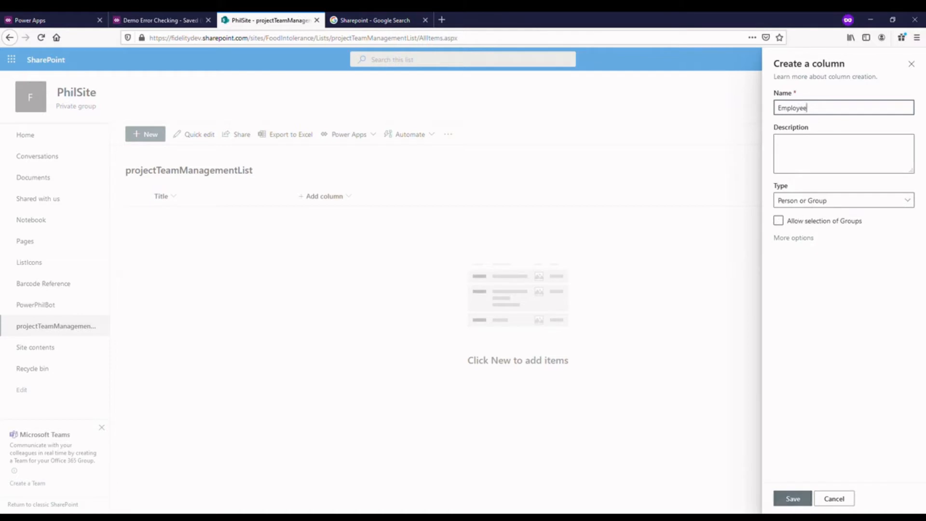
pyautogui.click(793, 500)
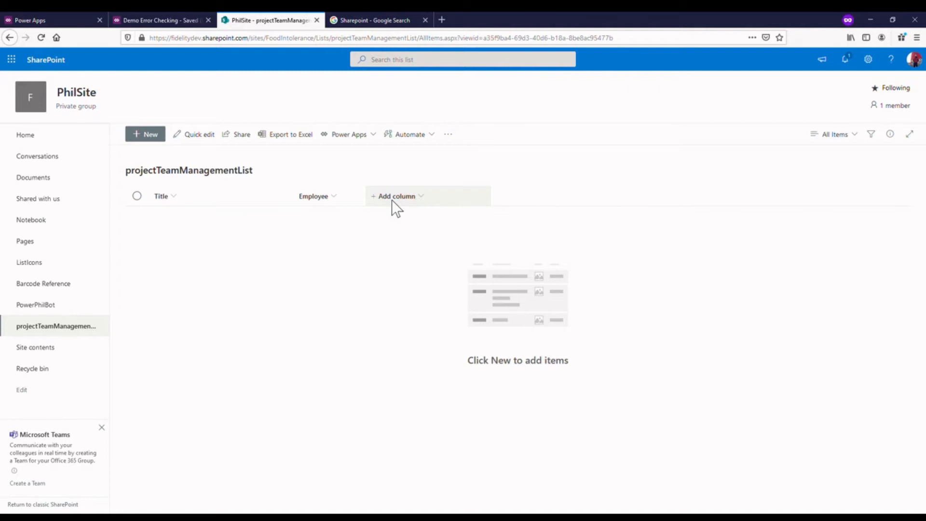
# - Add a single line of text column named Project to the list
pyautogui.click(392, 200)
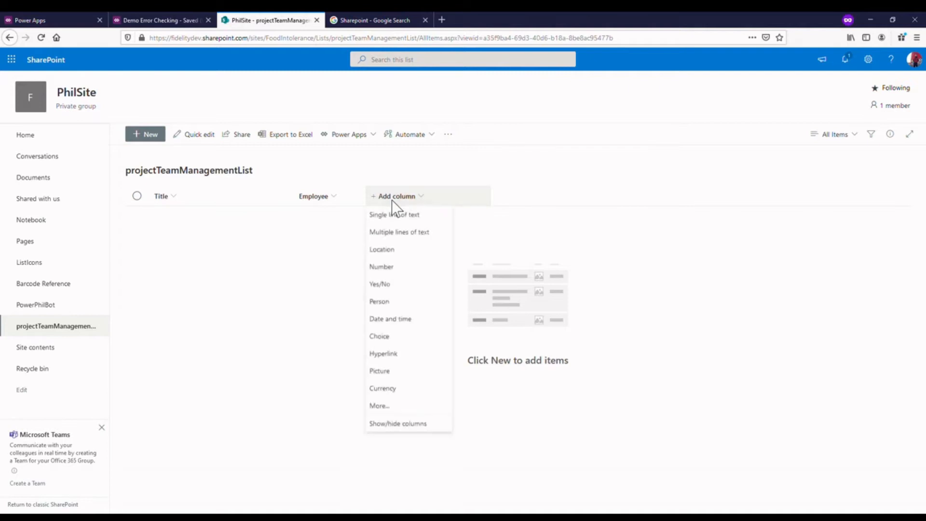
pyautogui.click(424, 218)
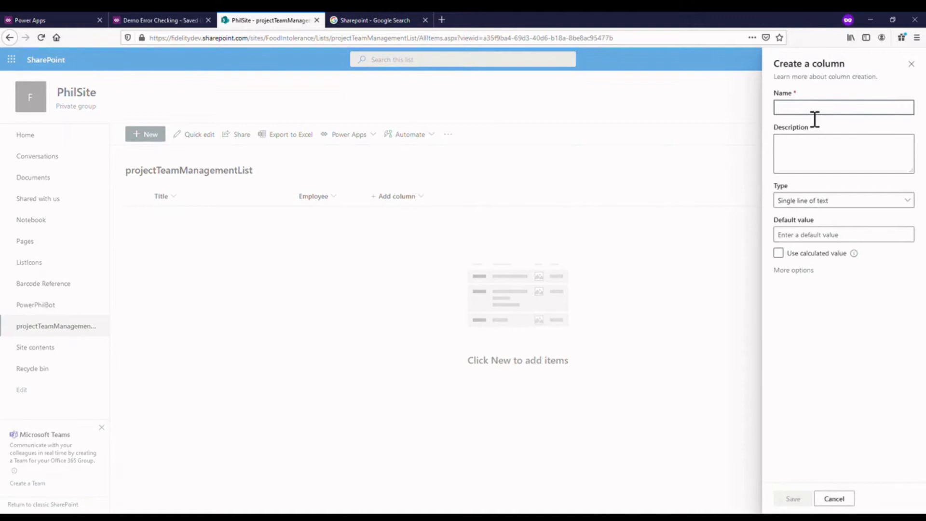
pyautogui.write('Project')
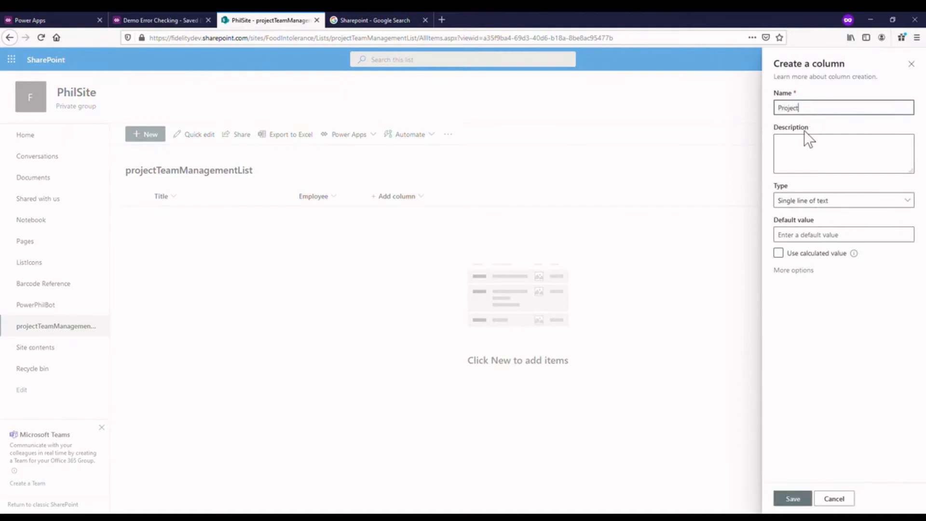
pyautogui.click(792, 500)
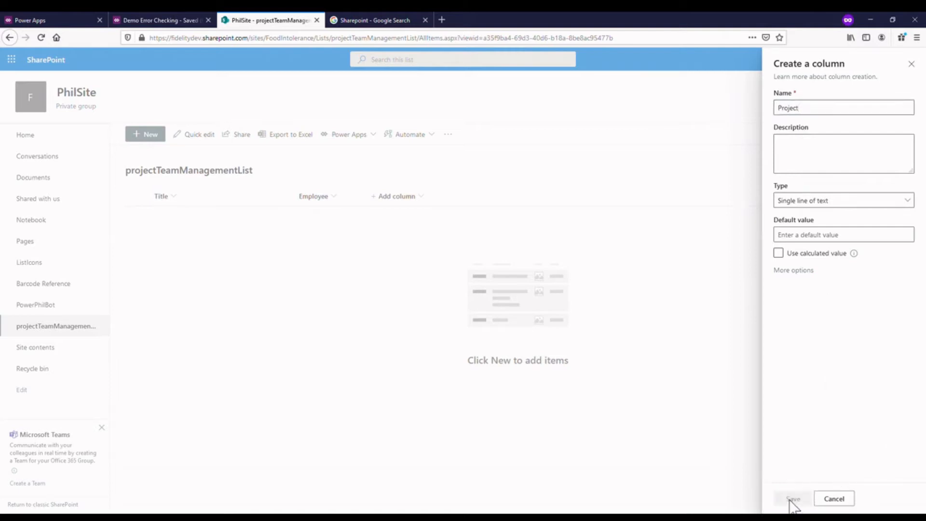
# - Add a multiple lines of text column named Comment to the list
pyautogui.click(479, 201)
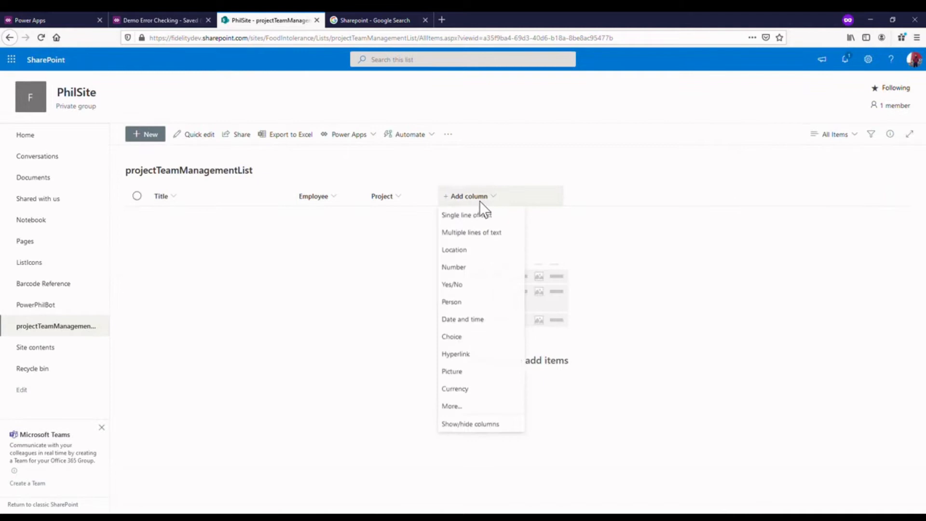
pyautogui.click(493, 234)
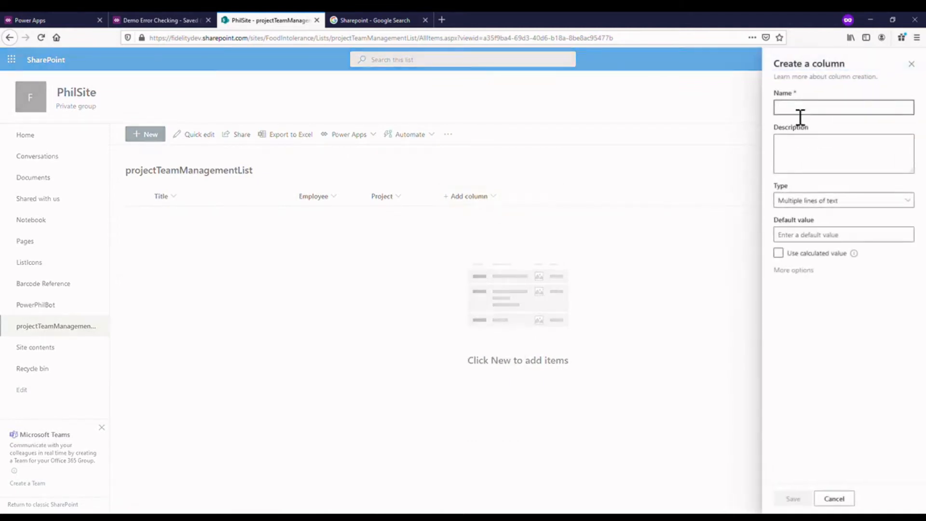
pyautogui.write('Comment')
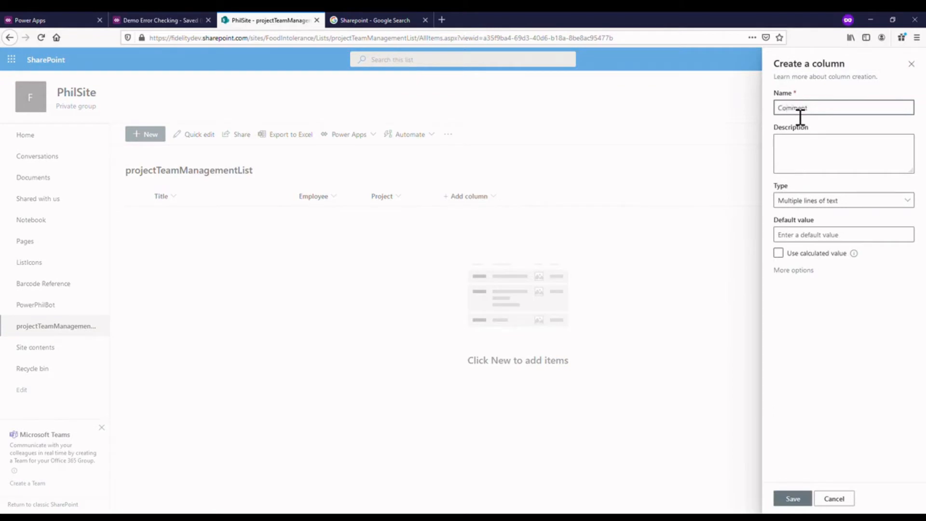
pyautogui.click(799, 497)
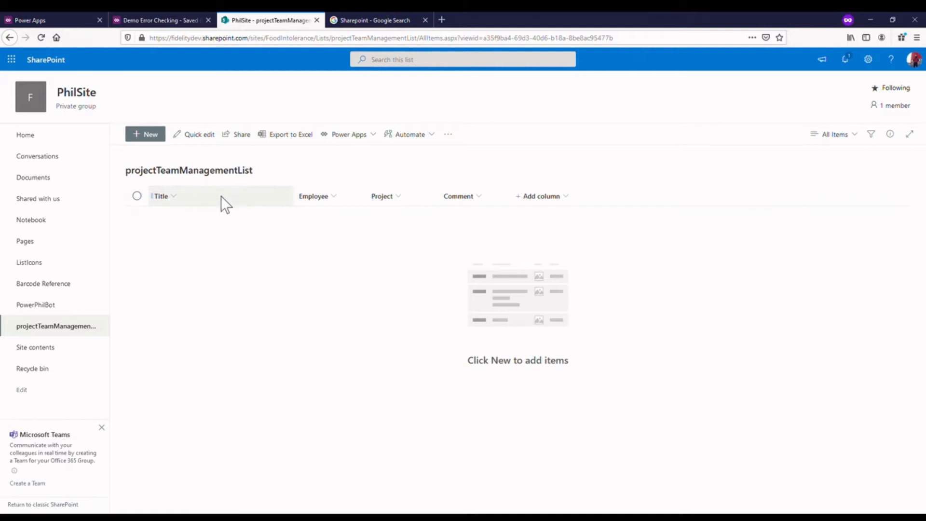
# - Hide the Title column from the list view and apply the change
pyautogui.click(538, 198)
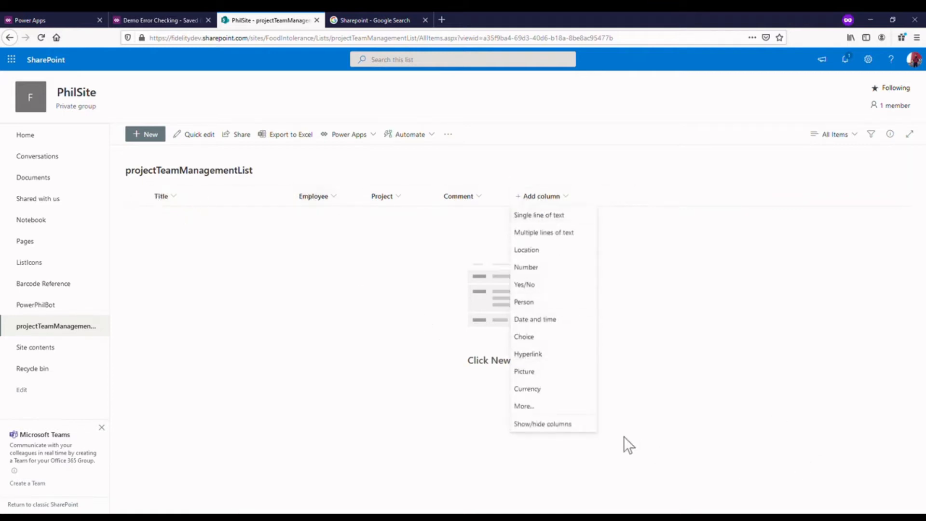
pyautogui.click(564, 425)
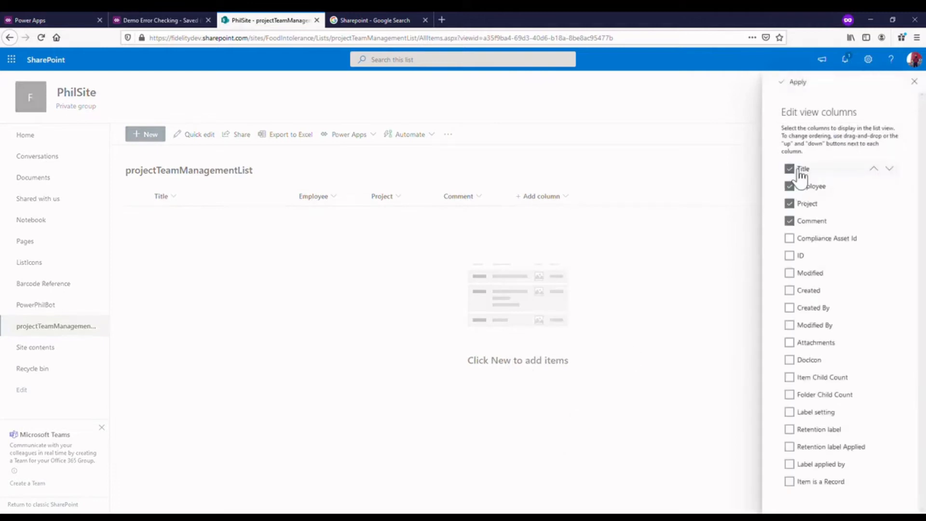
pyautogui.click(792, 83)
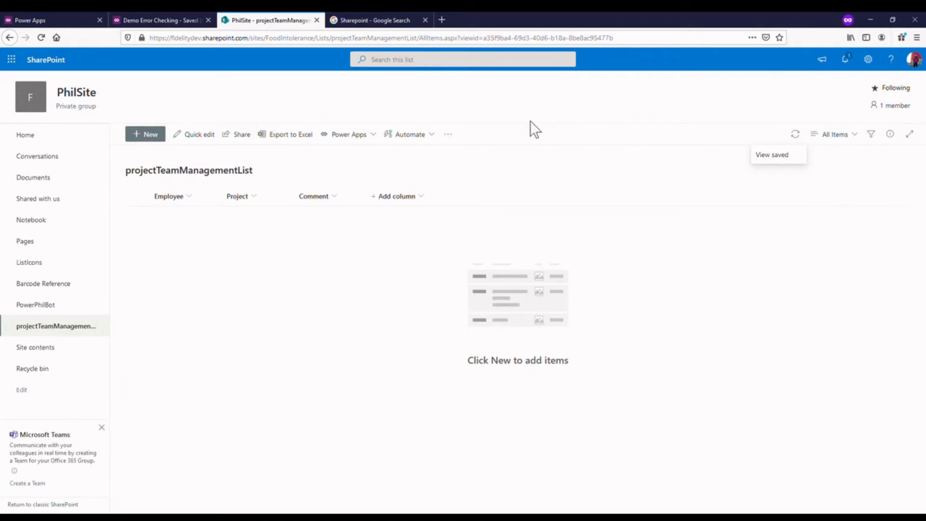
# - Check in a blank new item form whether Title is a required field, and close the form unsaved
pyautogui.click(154, 135)
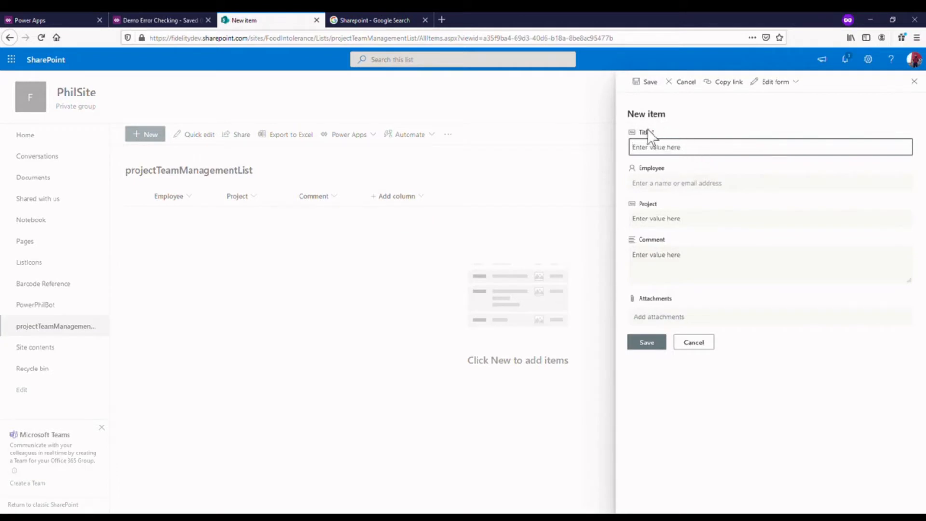
pyautogui.click(673, 128)
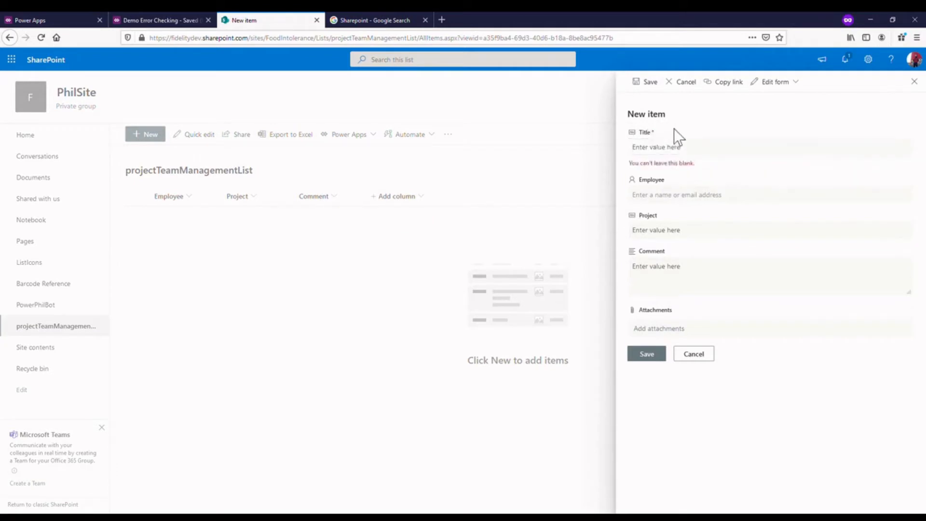
pyautogui.click(916, 83)
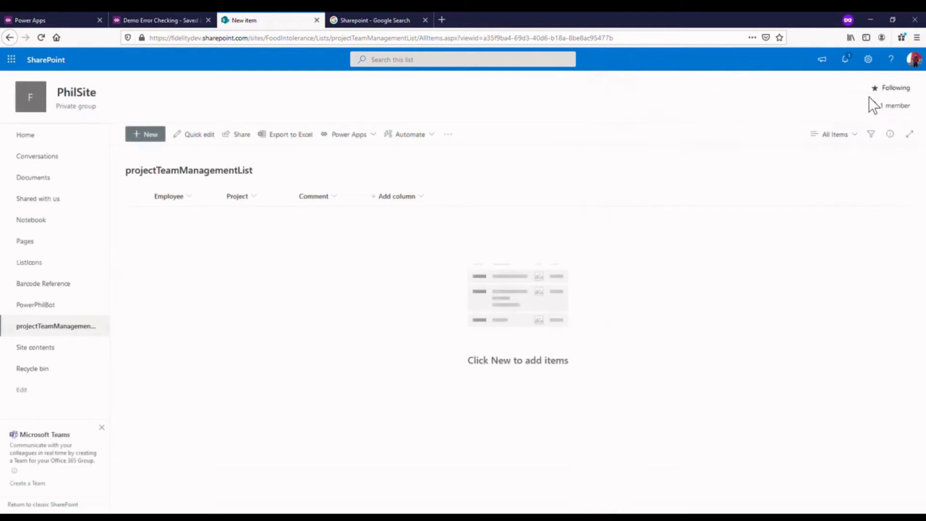
# - In the list settings, make the Title column not require information, save it and return to the list
pyautogui.click(869, 59)
pyautogui.click(801, 160)
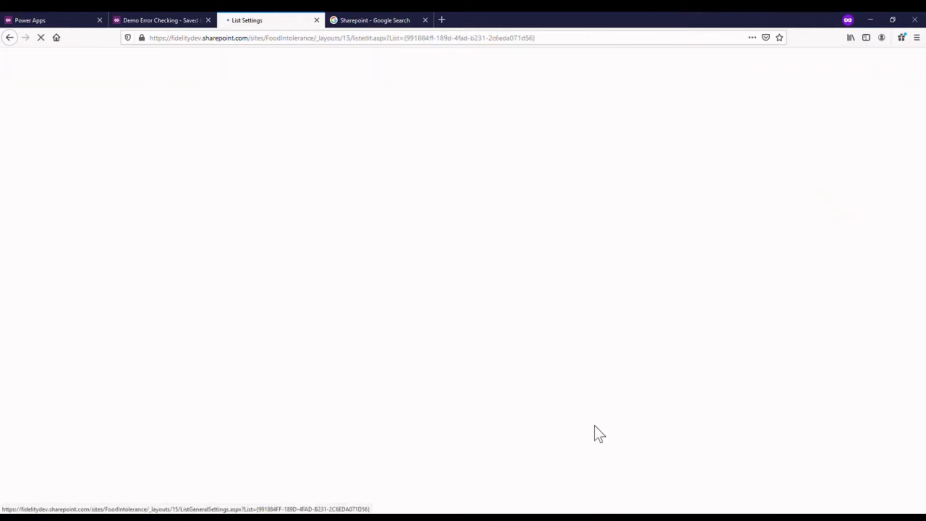
pyautogui.click(124, 355)
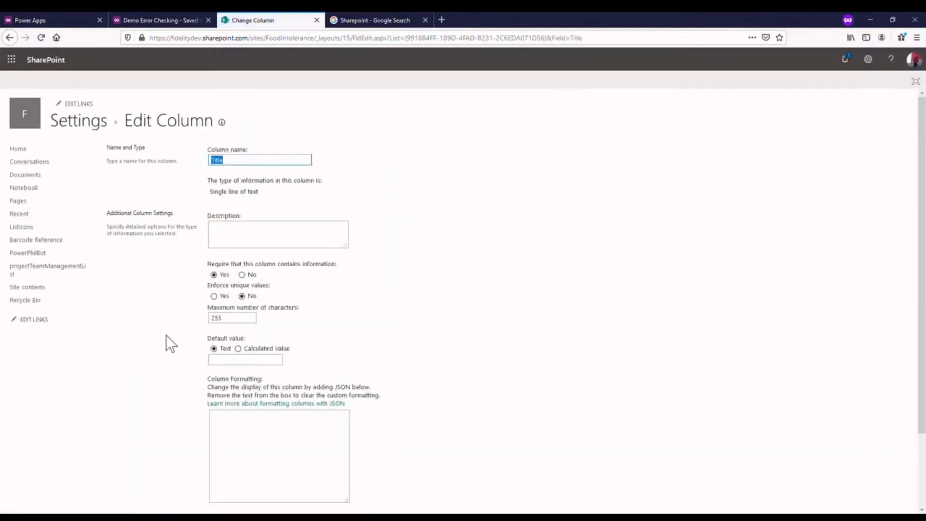
pyautogui.click(241, 274)
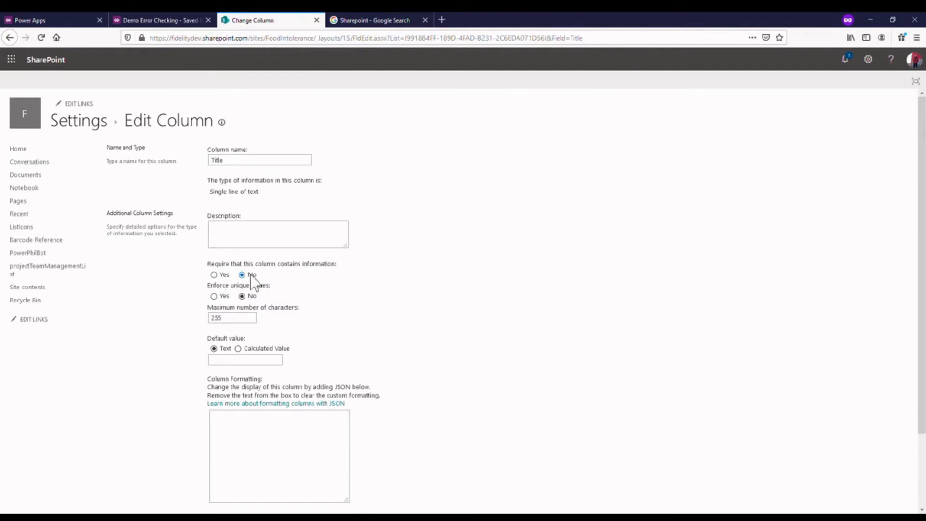
pyautogui.scroll(-3, 662, 332)
pyautogui.click(859, 460)
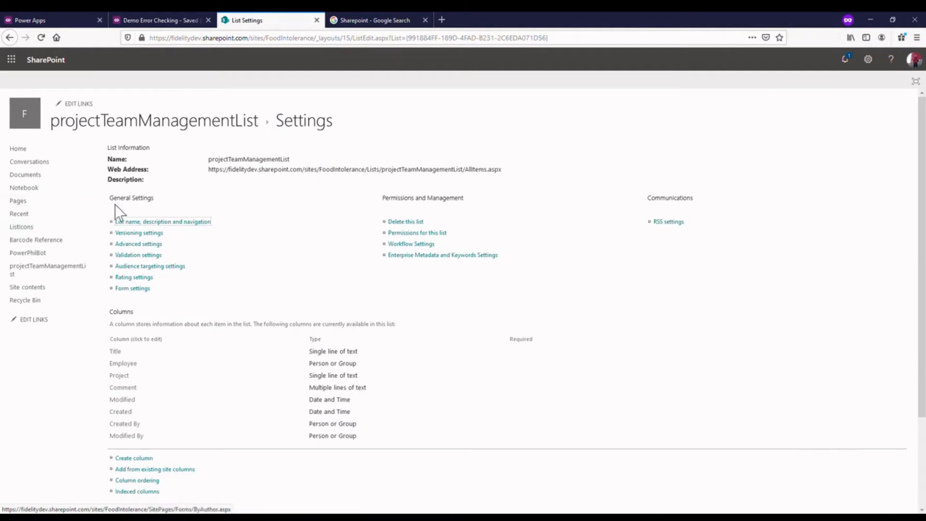
pyautogui.click(139, 127)
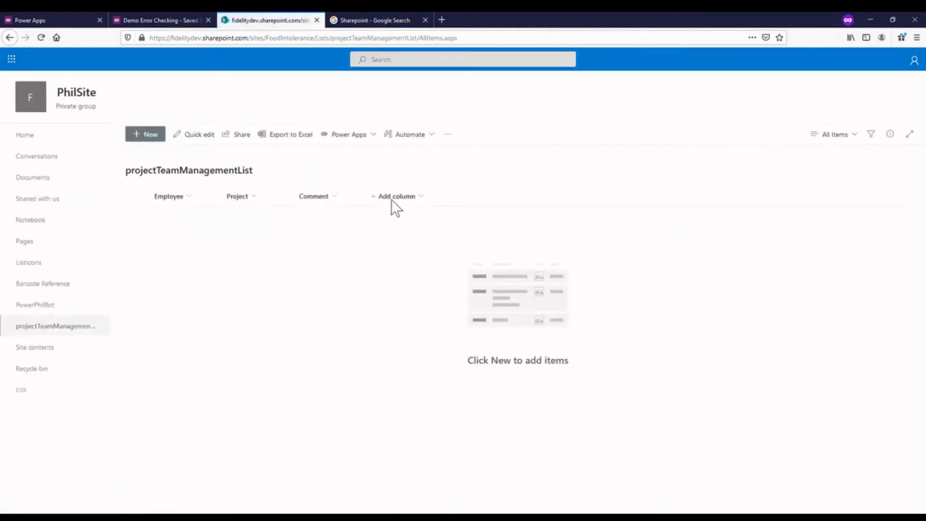
# - Start a new list item and hide the Title column in its form
pyautogui.click(155, 135)
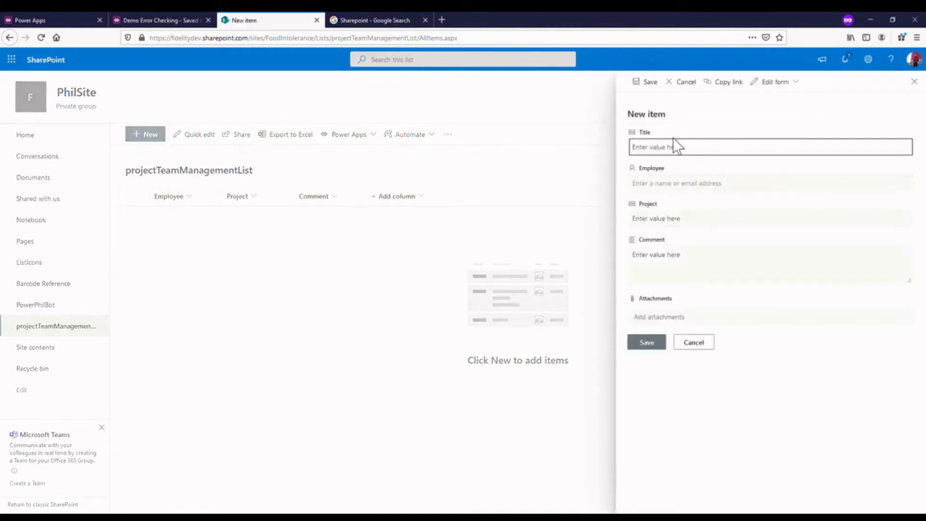
pyautogui.click(785, 82)
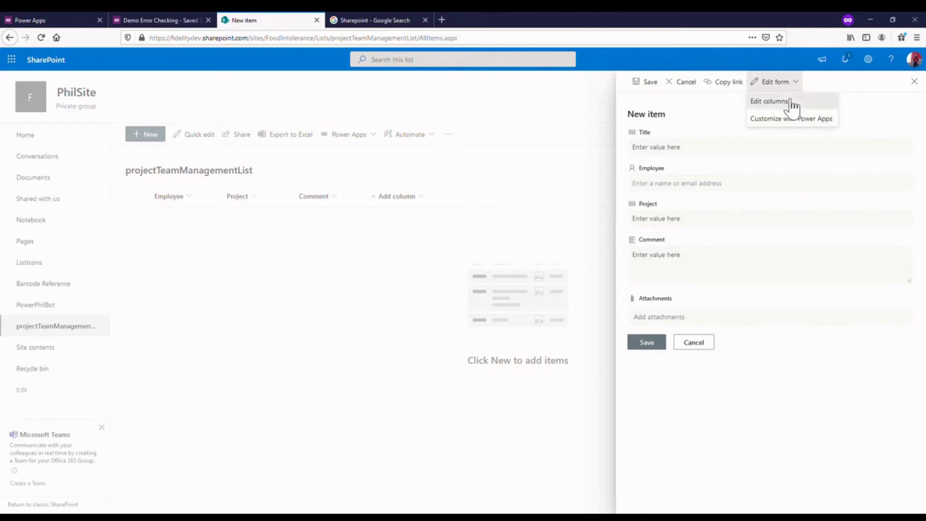
pyautogui.click(791, 102)
pyautogui.click(787, 157)
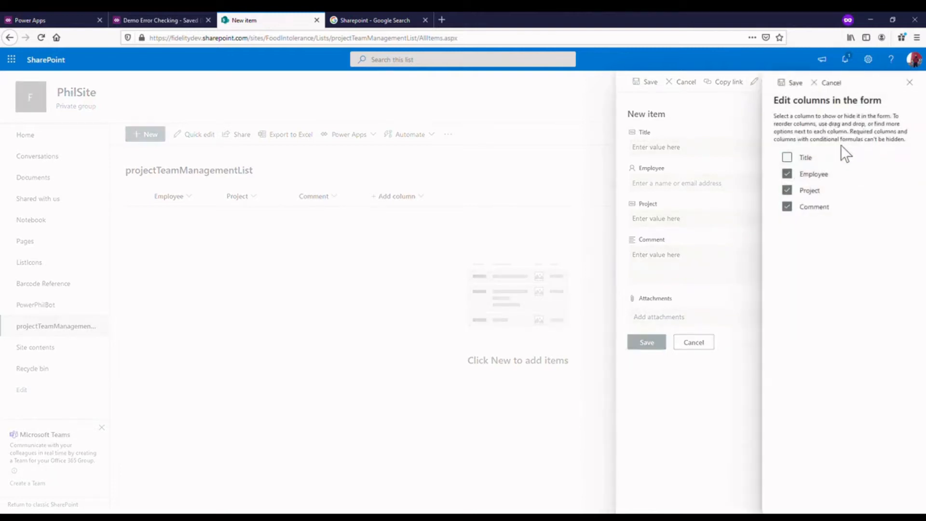
pyautogui.click(793, 82)
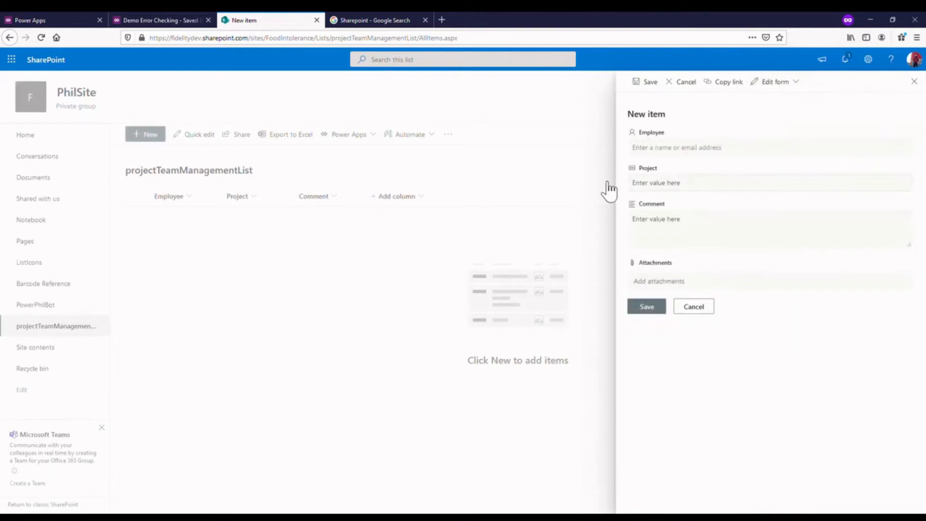
# - Pick the employee's name for the new item and enter "Demo Video" as its Project
pyautogui.click(663, 152)
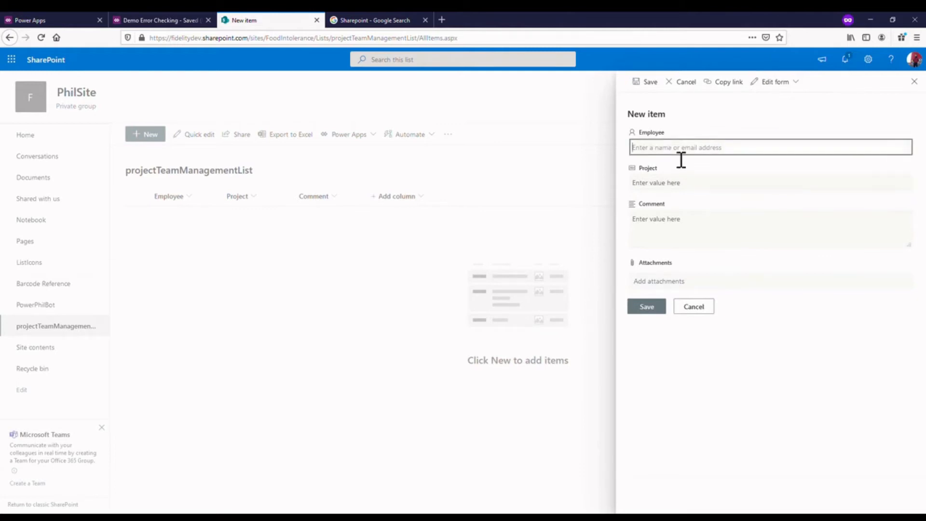
pyautogui.write('Phili')
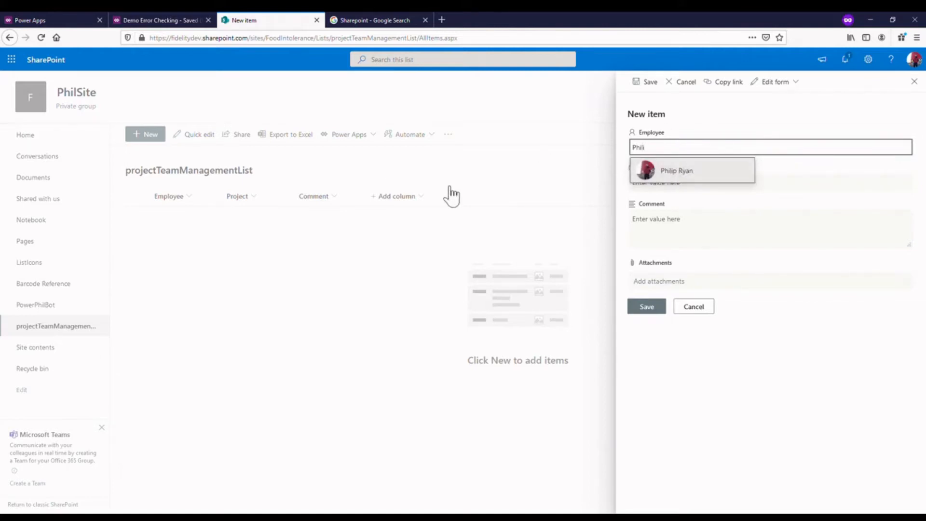
pyautogui.click(692, 179)
pyautogui.click(692, 186)
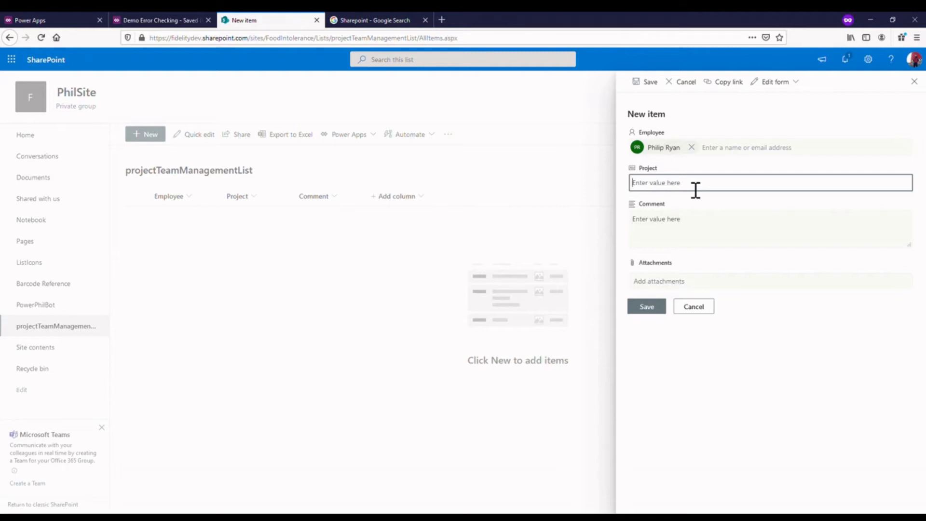
pyautogui.write('Demo Video')
# - Enter the Comment "This is a tutorial video on building Powerapps with Sharepoint." and save the new item
pyautogui.click(693, 232)
pyautogui.write('This is a tuto')
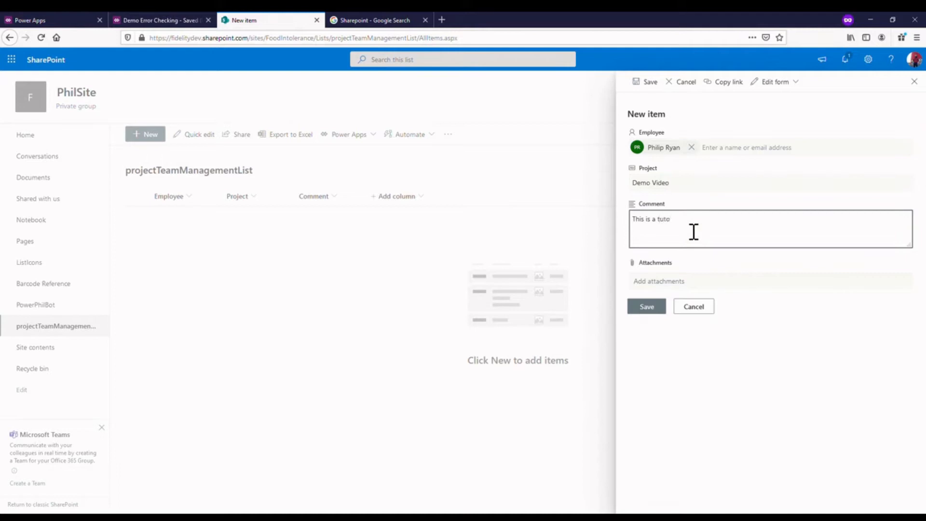
pyautogui.write('rial video on building Powerapps with Sharepoint.')
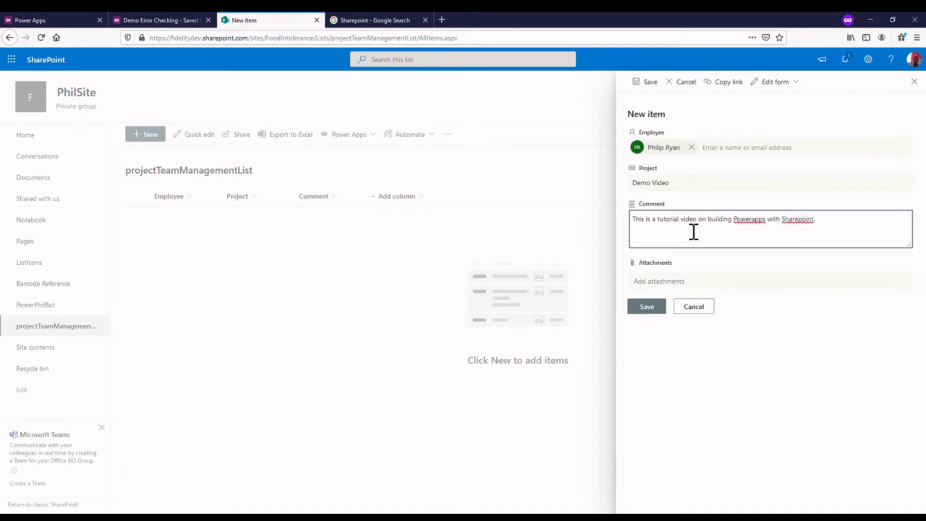
pyautogui.click(660, 306)
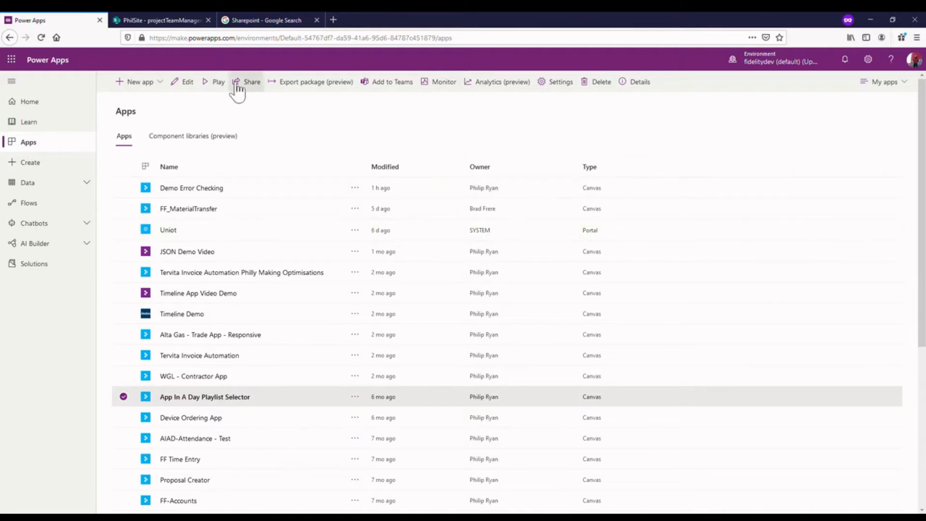
# - Check the saved item in the SharePoint list and switch back to the Power Apps list of apps
pyautogui.click(127, 19)
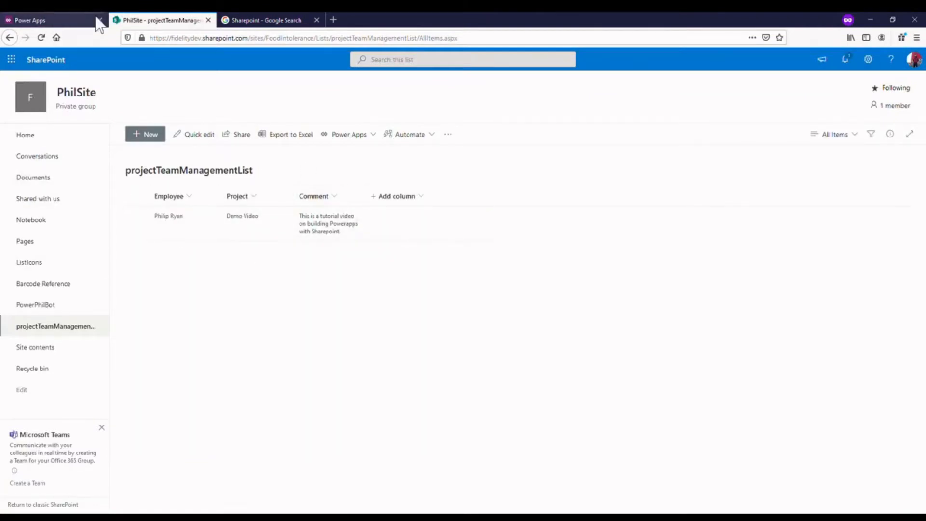
pyautogui.click(29, 20)
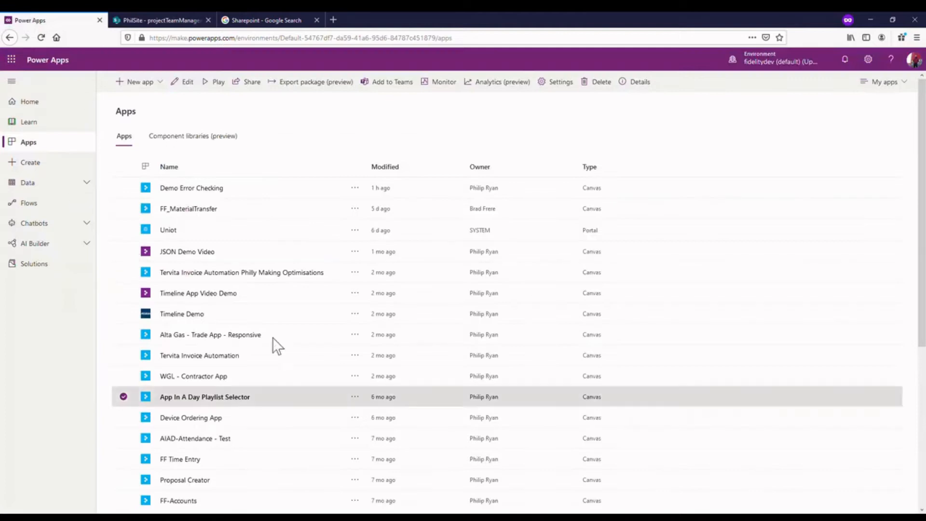
# - Create a blank canvas app in tablet layout and skip the welcome dialog
pyautogui.click(153, 85)
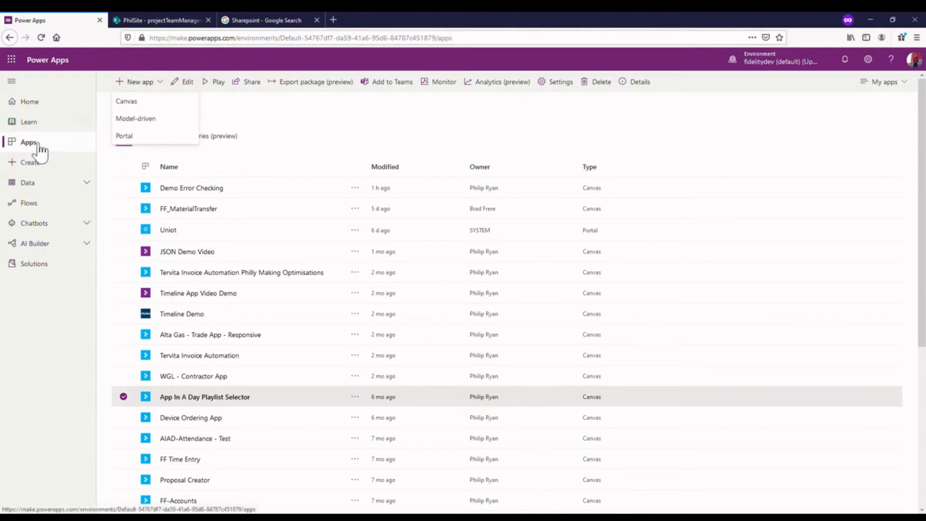
pyautogui.click(146, 82)
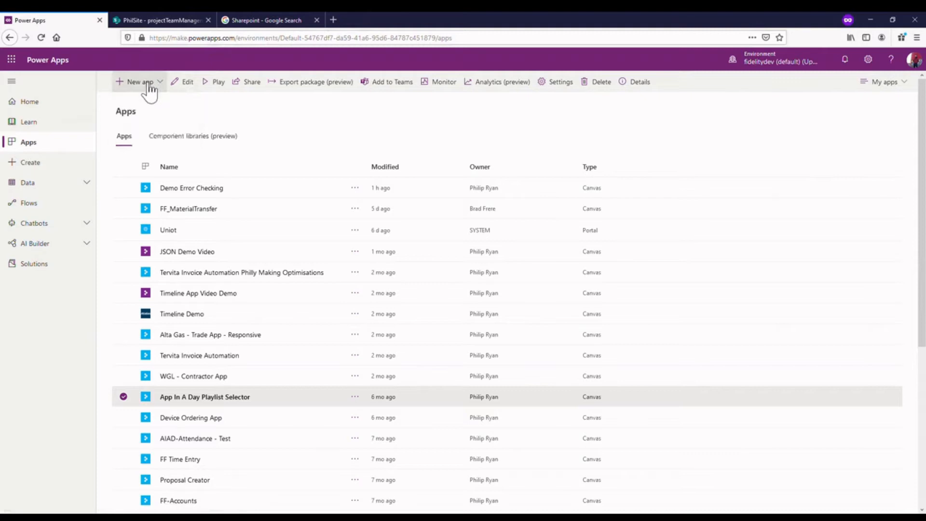
pyautogui.click(145, 83)
pyautogui.click(147, 102)
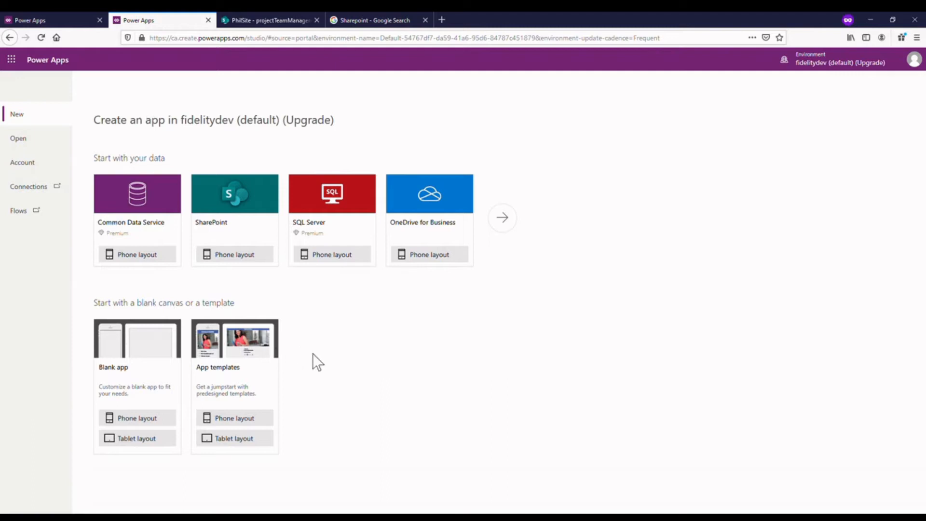
pyautogui.click(133, 439)
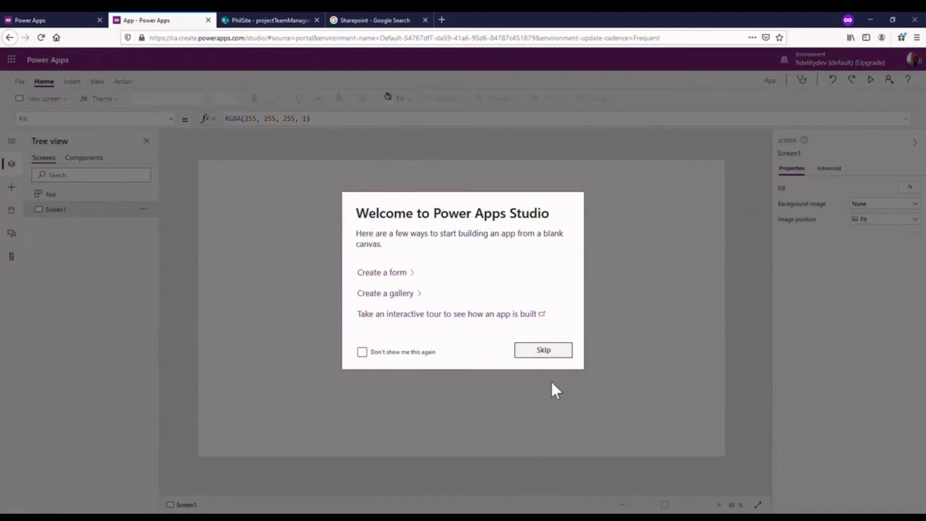
pyautogui.click(530, 349)
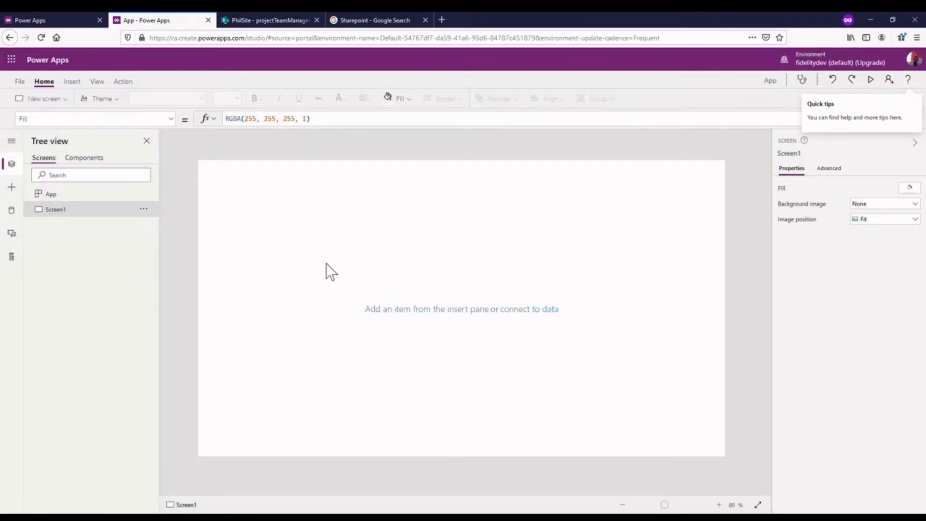
pyautogui.click(146, 210)
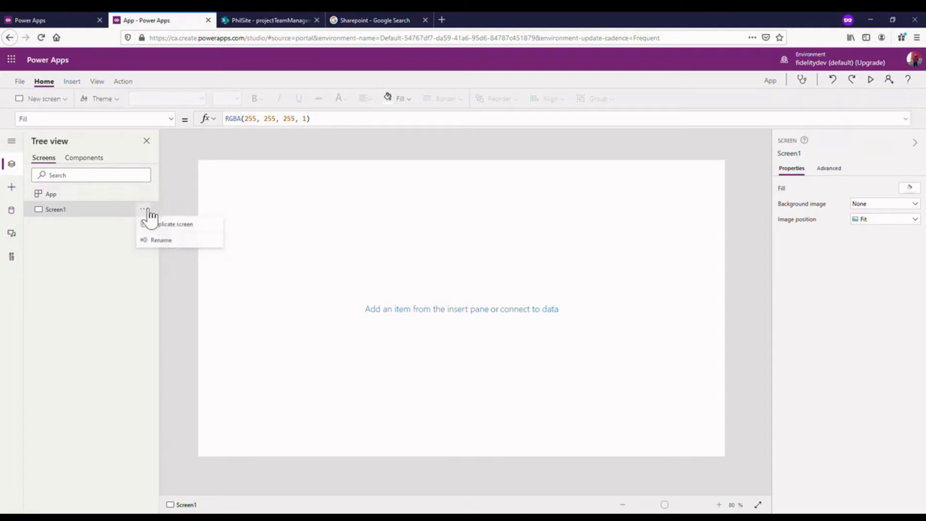
pyautogui.click(162, 241)
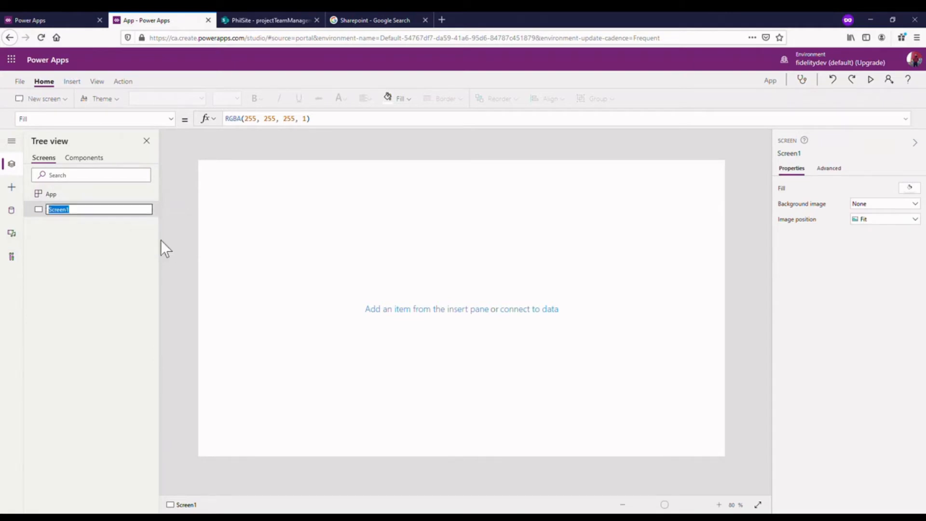
pyautogui.click(276, 18)
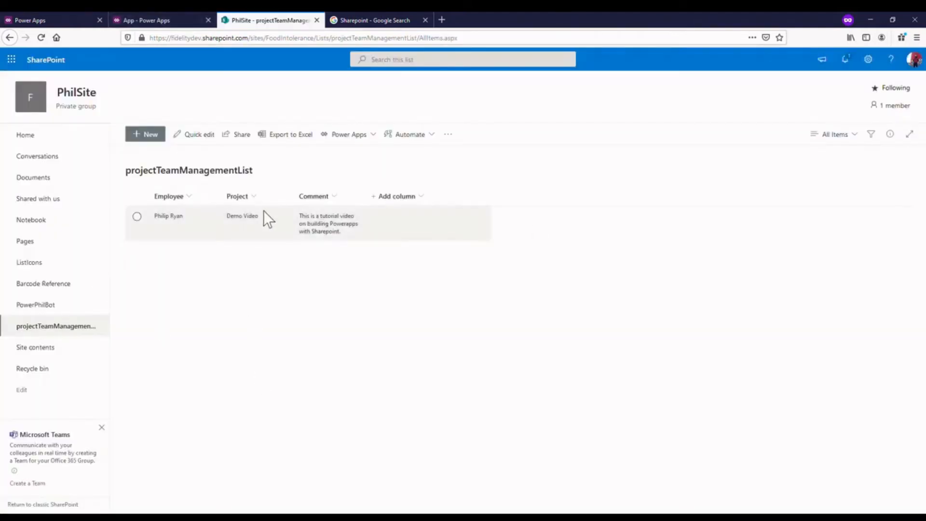
pyautogui.click(165, 20)
# - Rename the app's first screen as scrGallery
pyautogui.click(144, 211)
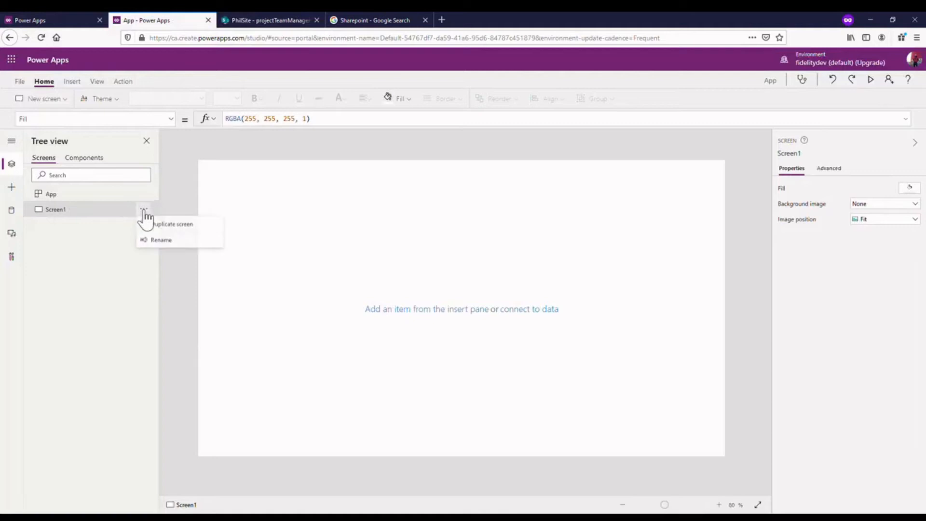
pyautogui.click(183, 244)
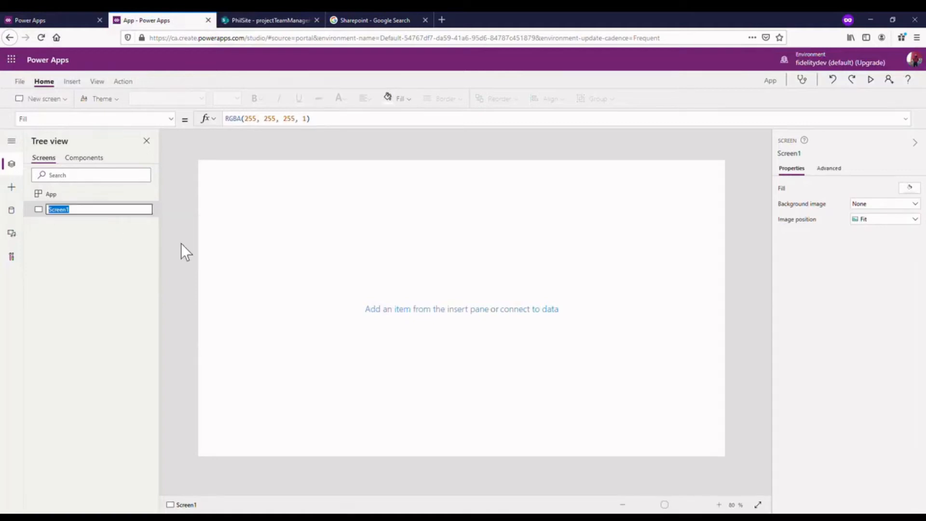
pyautogui.write('scrGallery')
pyautogui.press('Return')
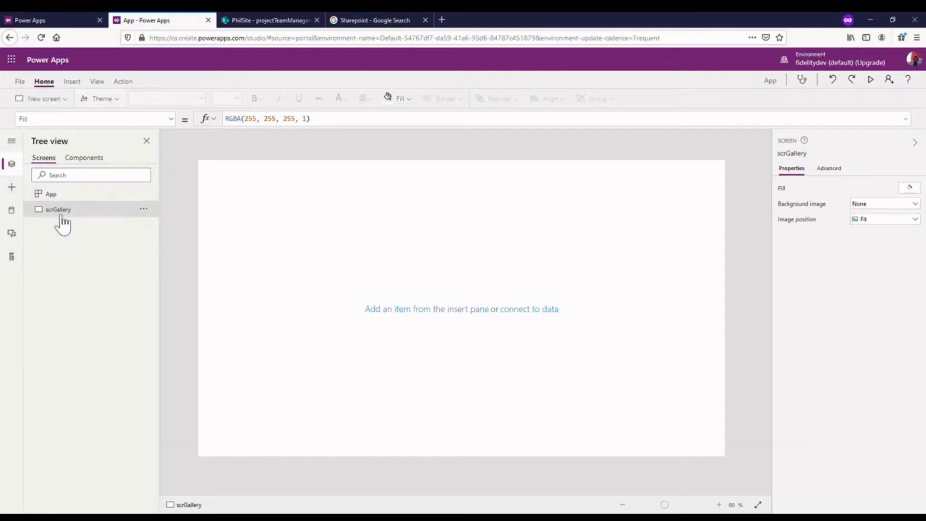
# - Add a SharePoint data source to the app using the existing SharePoint connection
pyautogui.click(12, 213)
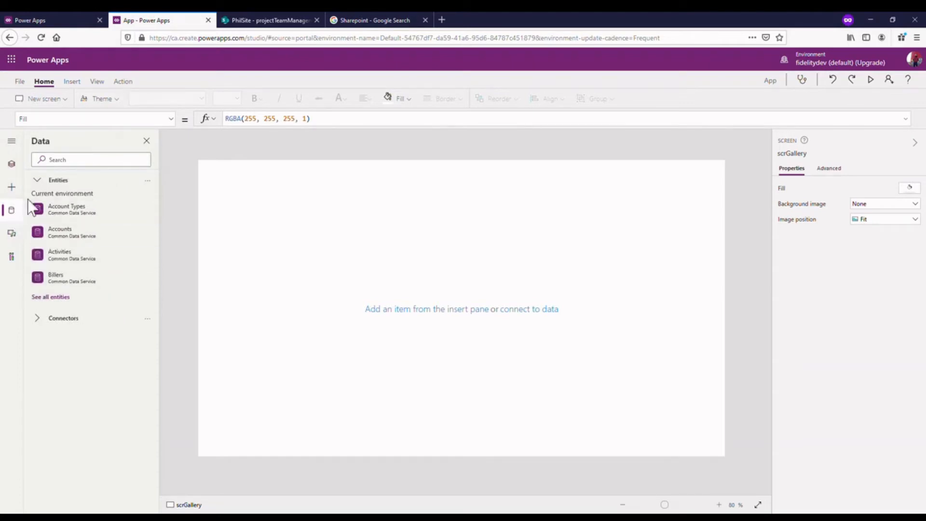
pyautogui.click(60, 321)
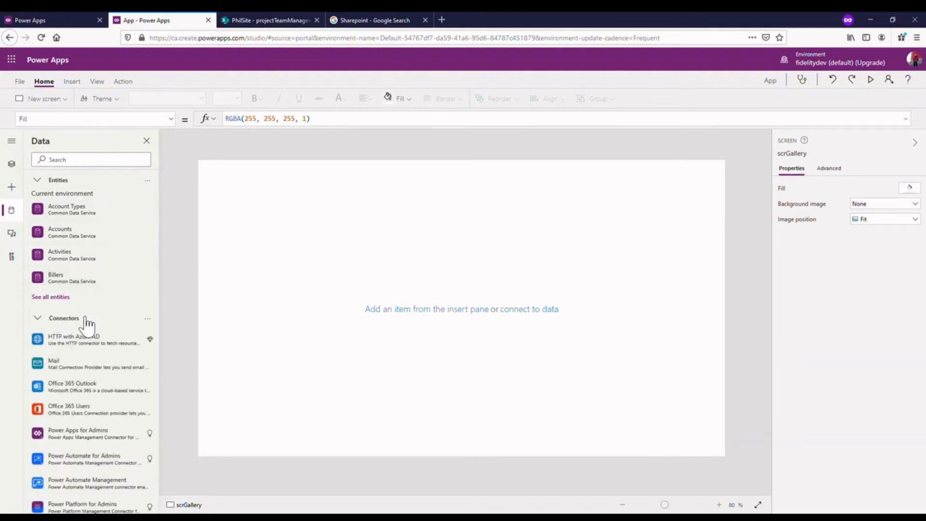
pyautogui.scroll(-3, 86, 323)
pyautogui.click(120, 424)
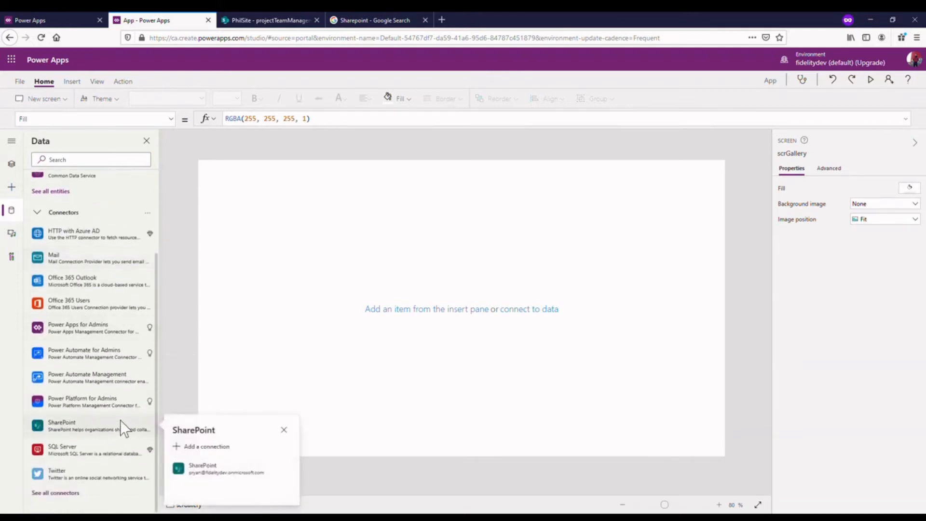
pyautogui.click(218, 473)
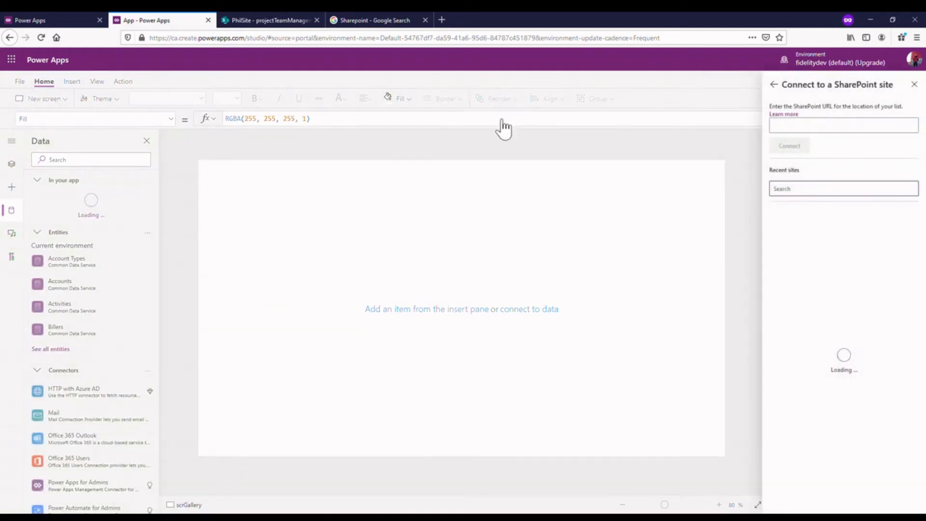
# - Choose the recent site PhilSite and connect the app to its projectTeamManagementList list
pyautogui.click(805, 128)
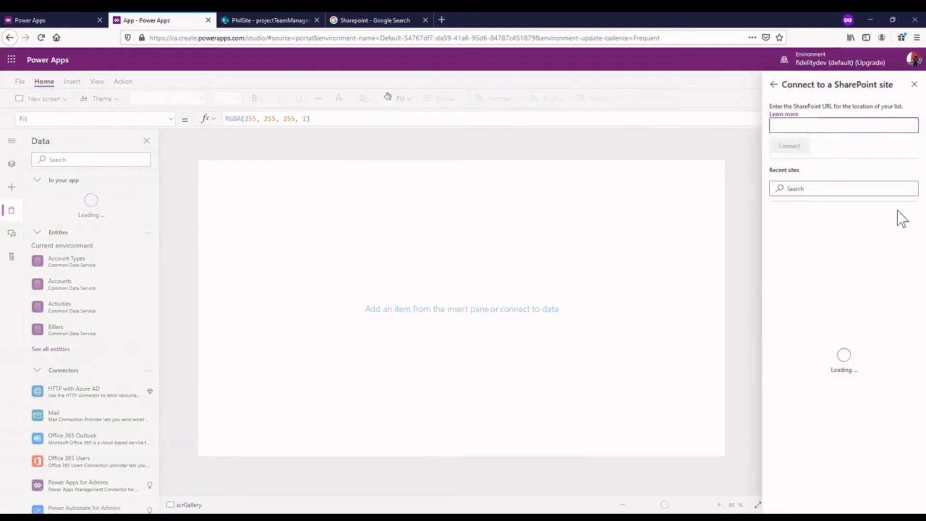
pyautogui.click(845, 190)
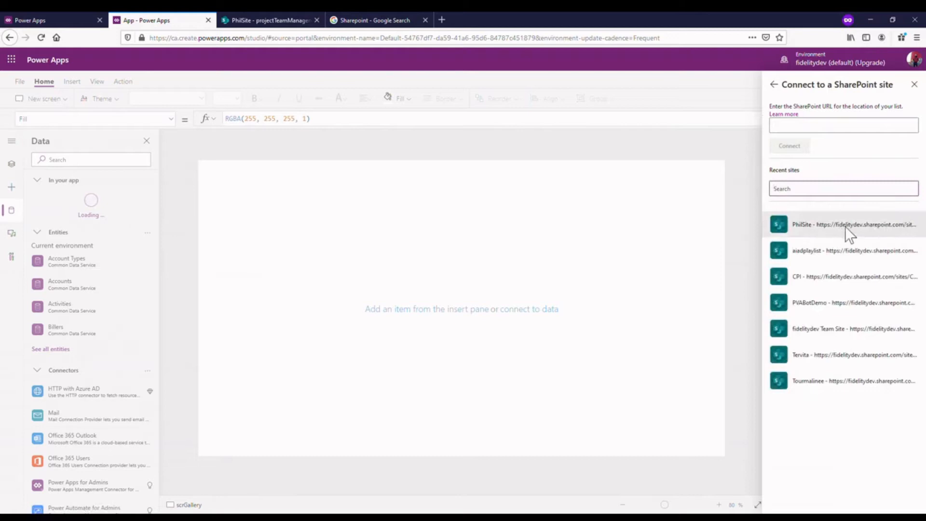
pyautogui.click(880, 225)
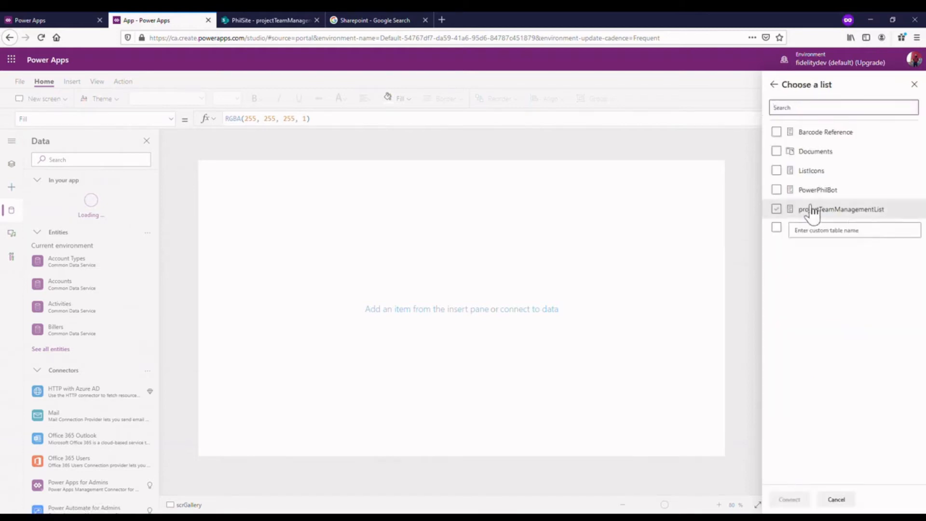
pyautogui.click(777, 209)
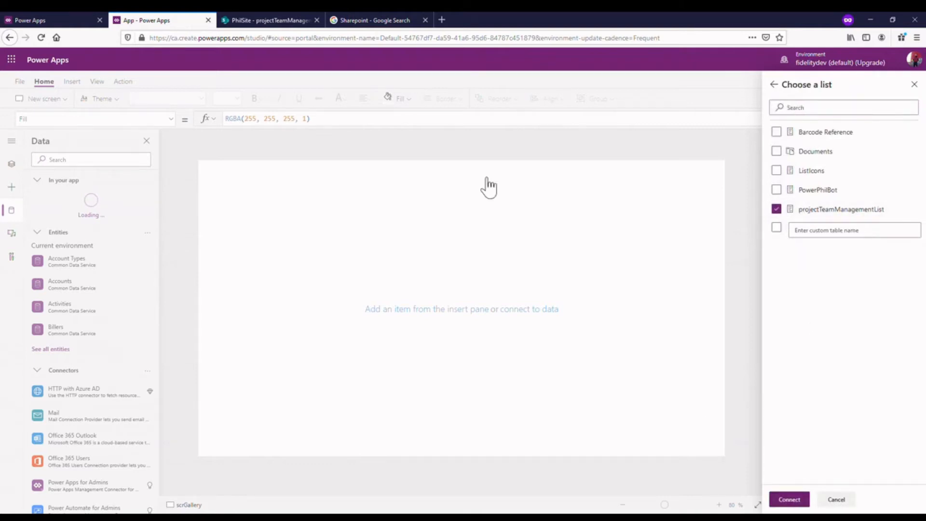
pyautogui.click(261, 20)
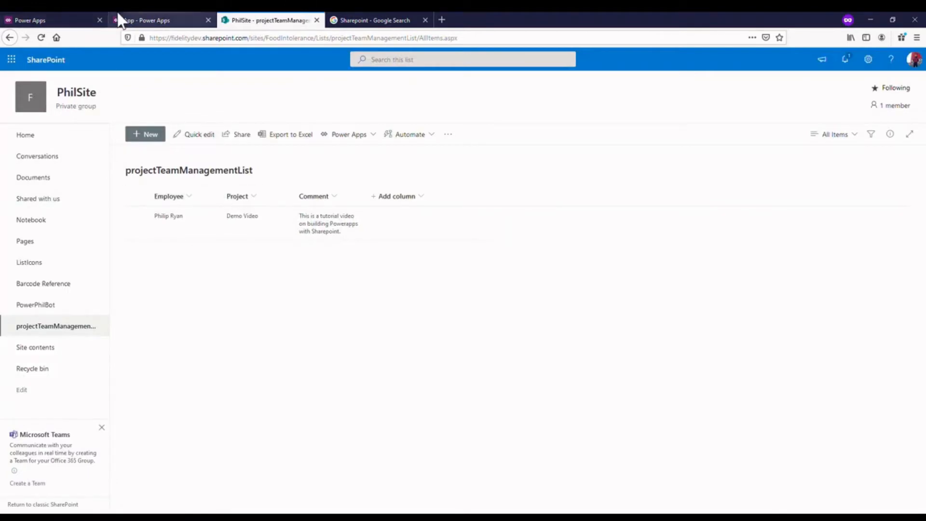
pyautogui.click(77, 15)
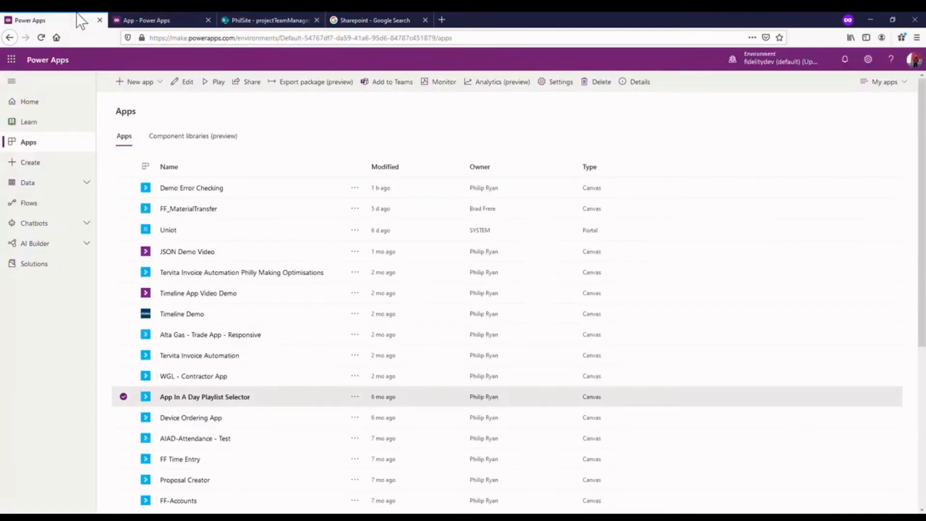
pyautogui.click(133, 22)
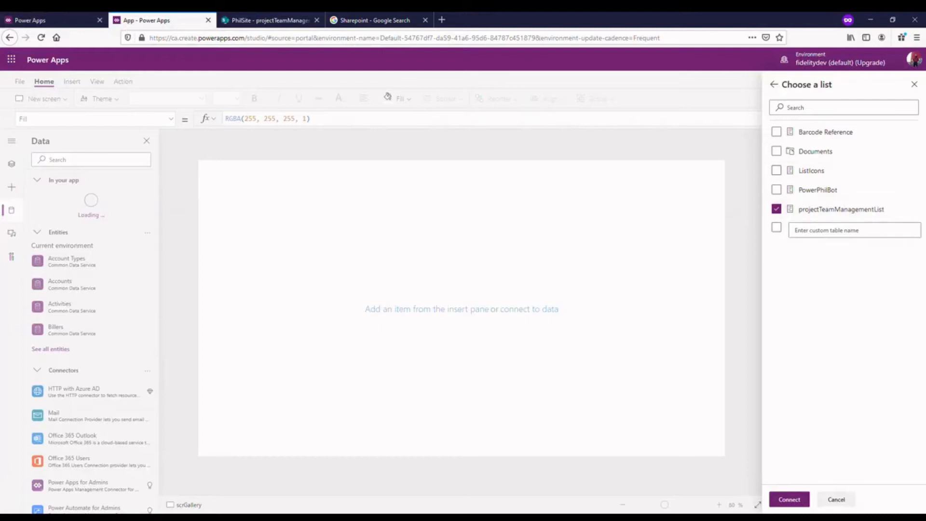
pyautogui.click(791, 502)
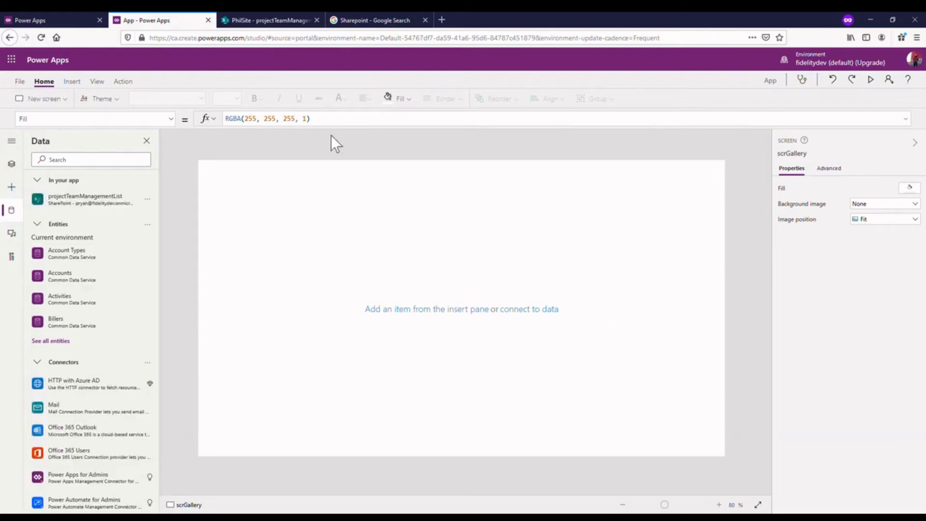
# - Insert a blank vertical gallery, widen it to about 1228 and move it to about X 68, Y 128 on the screen
pyautogui.click(72, 81)
pyautogui.click(285, 99)
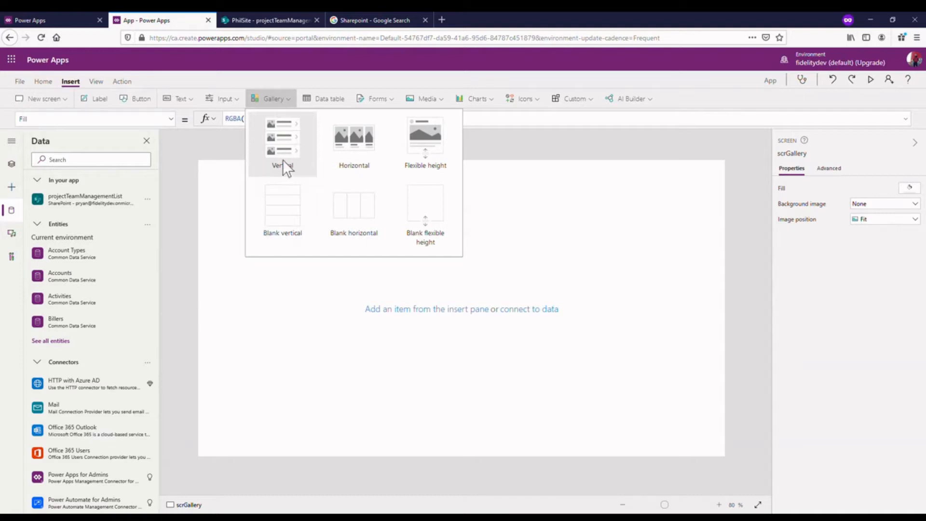
pyautogui.click(288, 214)
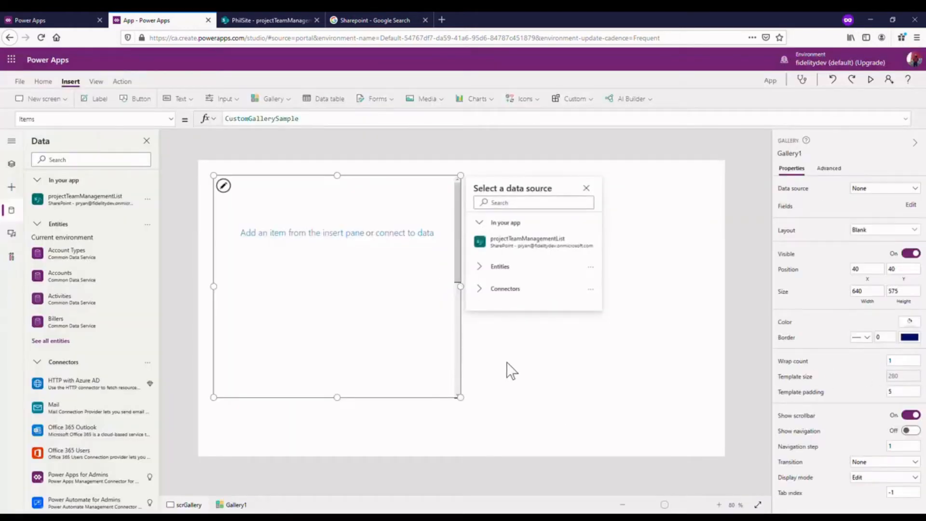
pyautogui.moveTo(470, 288); pyautogui.dragTo(697, 325)
pyautogui.click(435, 222)
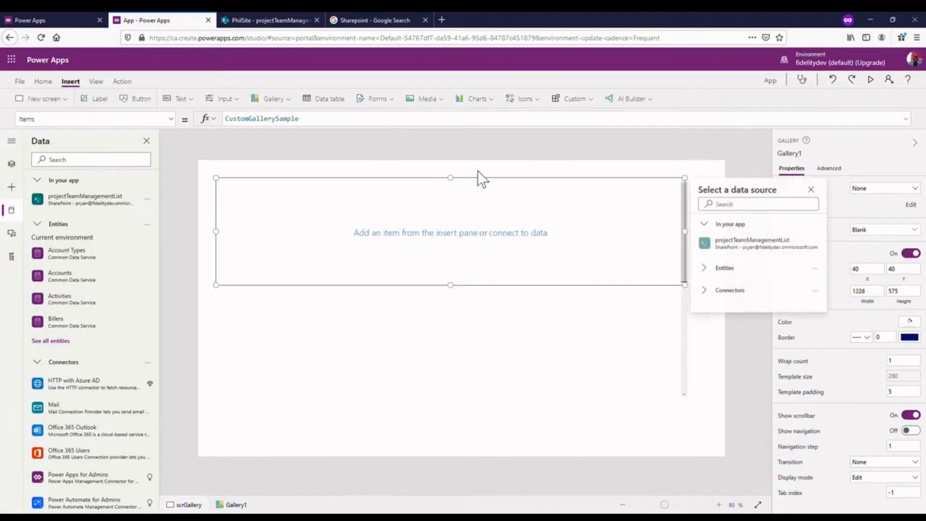
pyautogui.moveTo(521, 360); pyautogui.dragTo(530, 394)
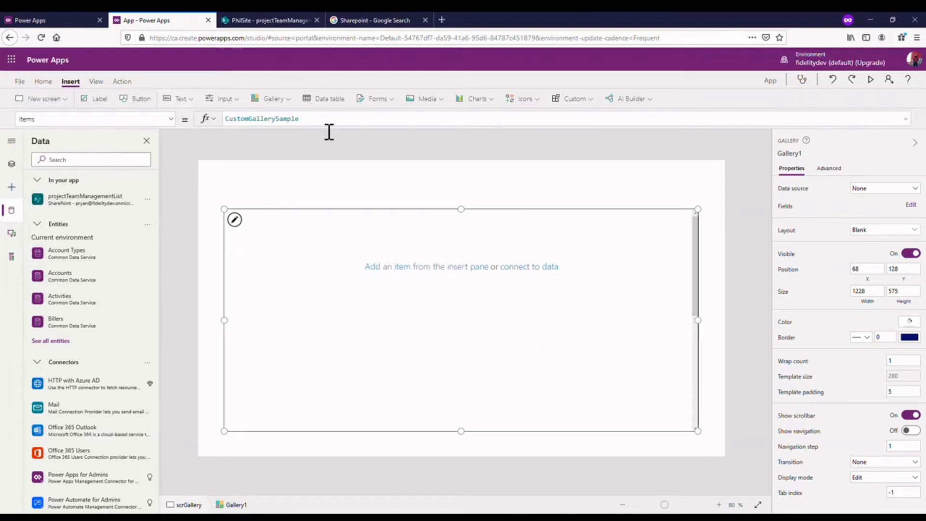
# - Set the gallery's Items property to projectTeamManagementList
pyautogui.doubleClick(303, 126)
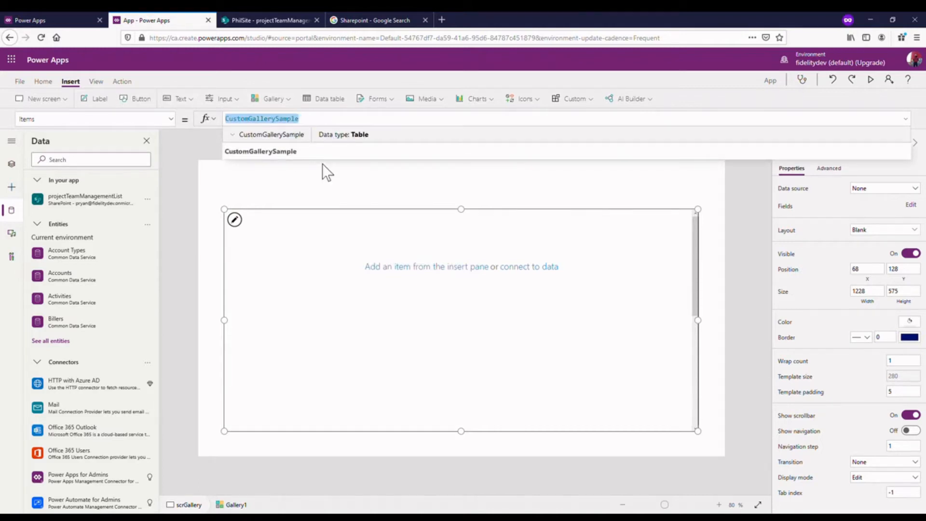
pyautogui.press('BackSpace')
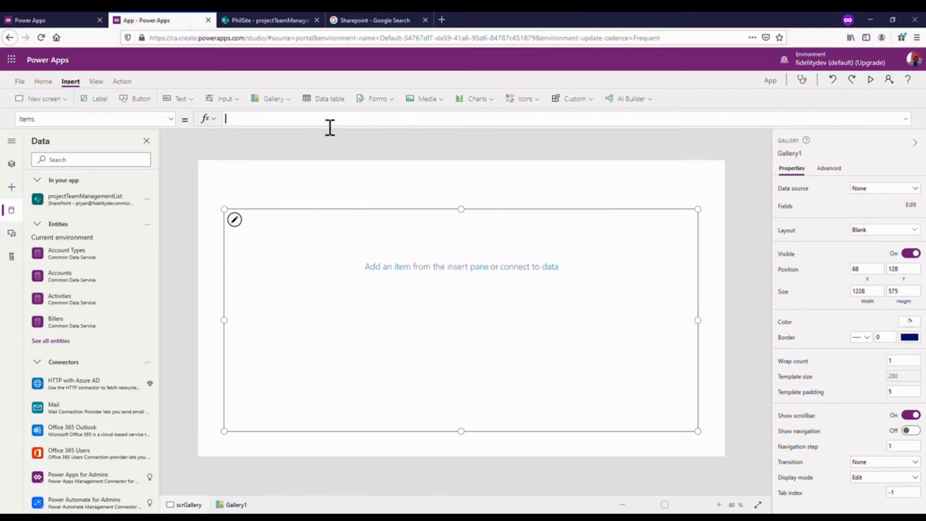
pyautogui.write('pro')
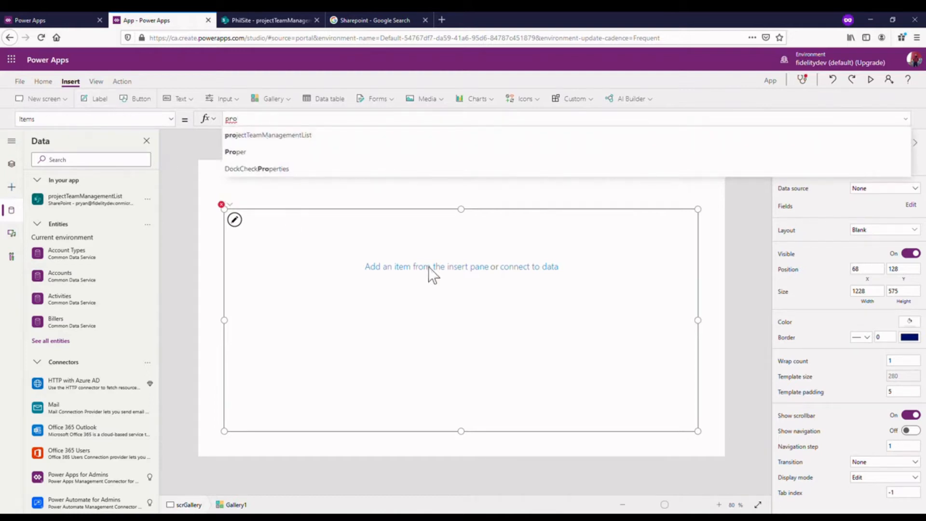
pyautogui.click(437, 279)
pyautogui.click(472, 418)
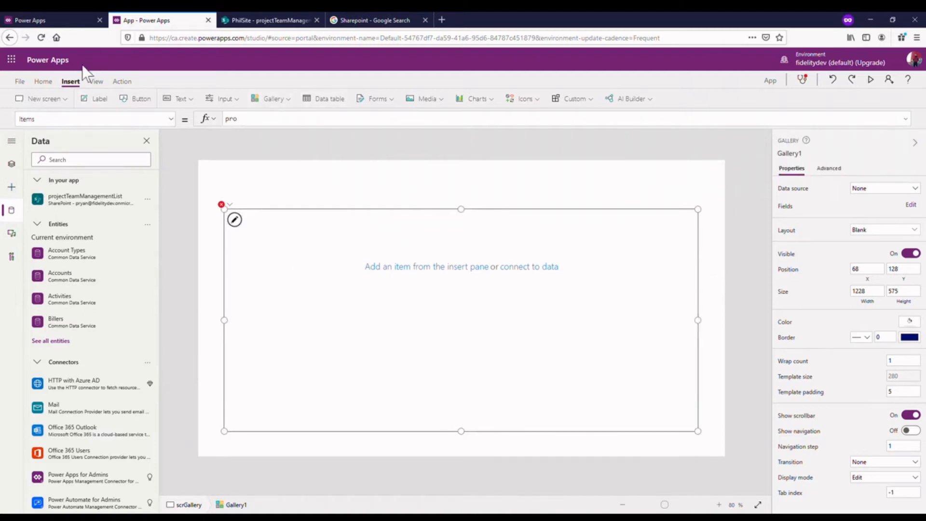
pyautogui.click(265, 122)
pyautogui.write('proj')
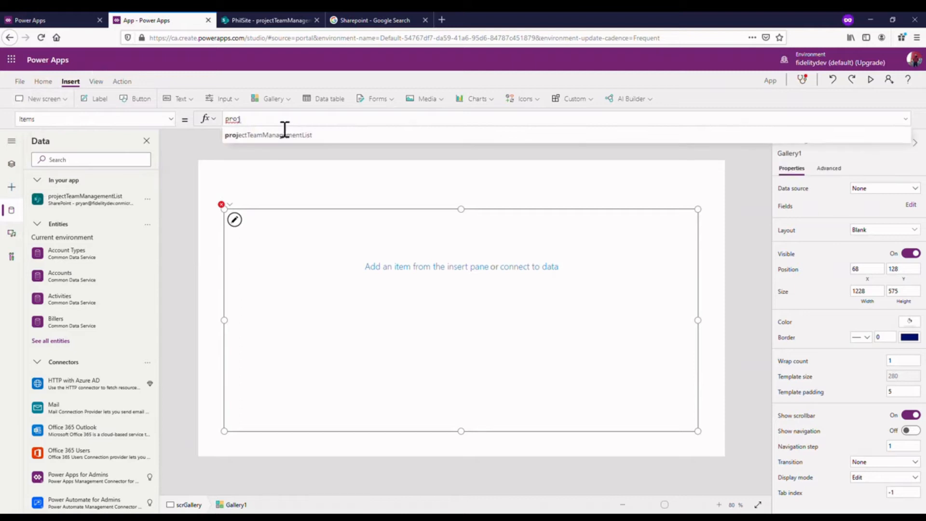
pyautogui.click(280, 137)
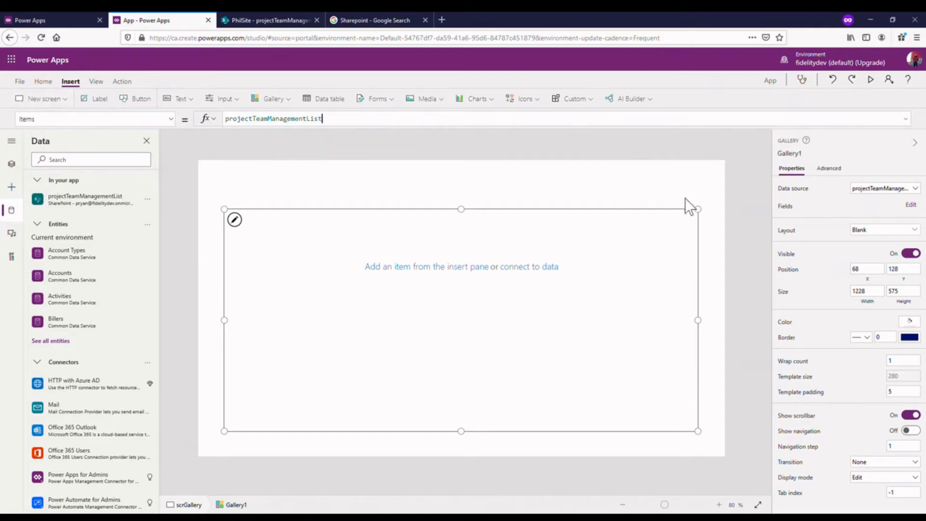
# - Add a text label inside the gallery's item template
pyautogui.click(487, 279)
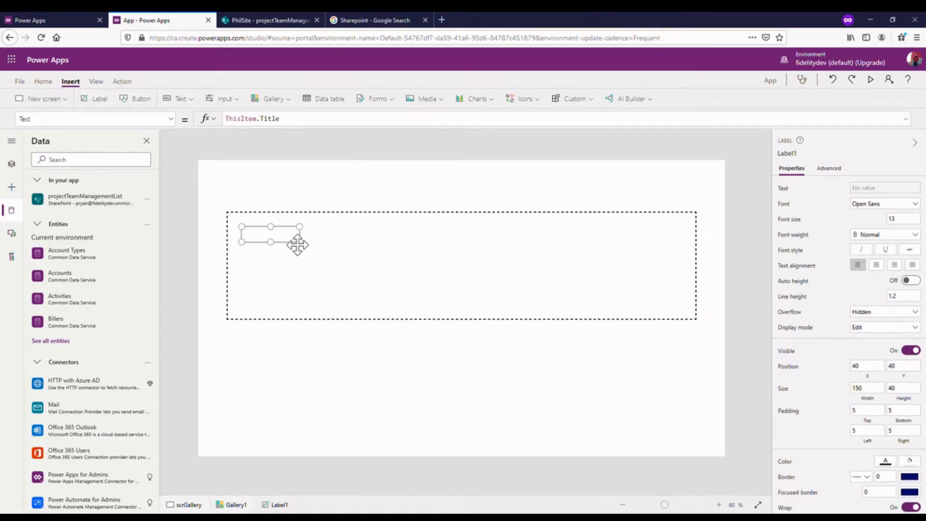
pyautogui.click(260, 236)
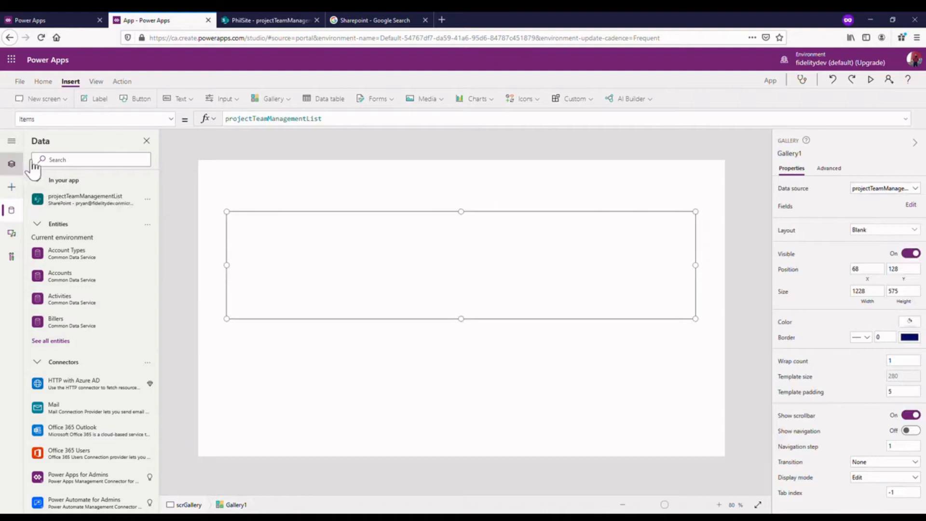
# - Give the label in the gallery a height of about 53 and a border thickness of 2
pyautogui.click(12, 163)
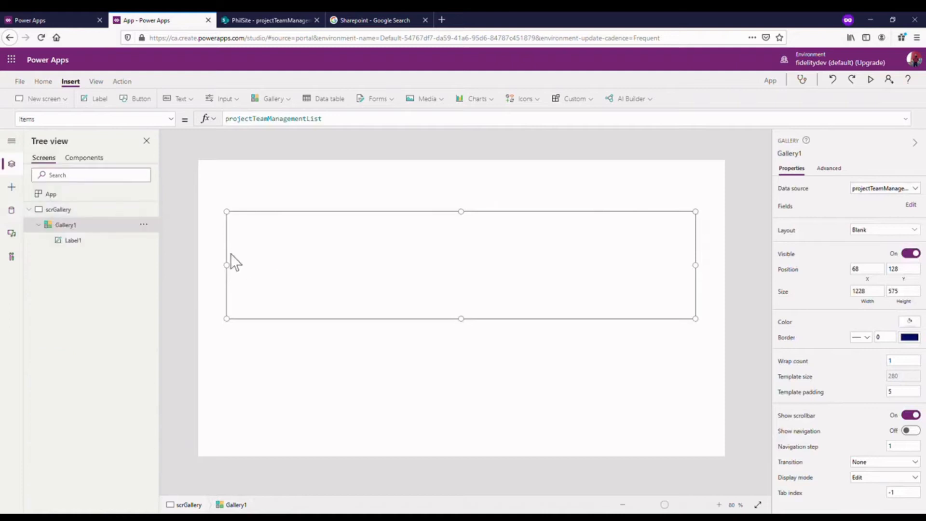
pyautogui.click(56, 239)
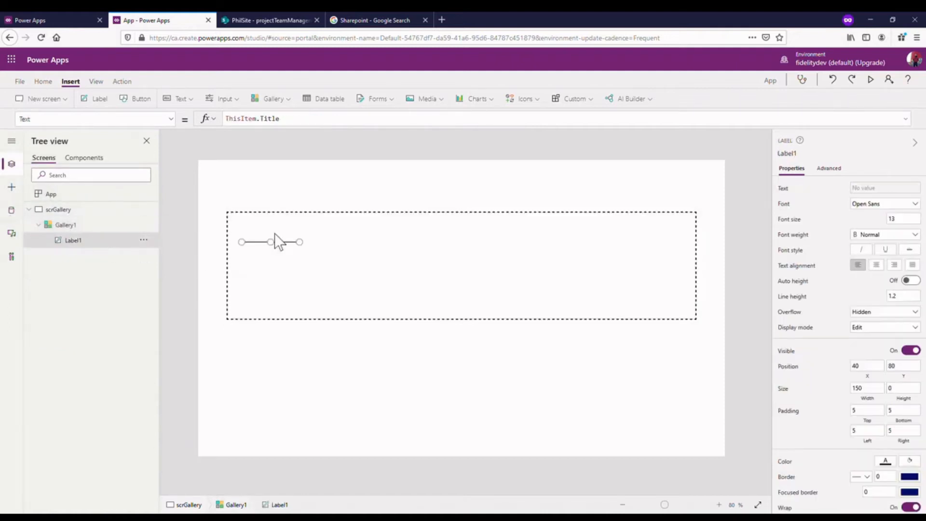
pyautogui.moveTo(272, 251)
pyautogui.mouseDown()
pyautogui.moveTo(286, 282)
pyautogui.moveTo(271, 262)
pyautogui.mouseUp()
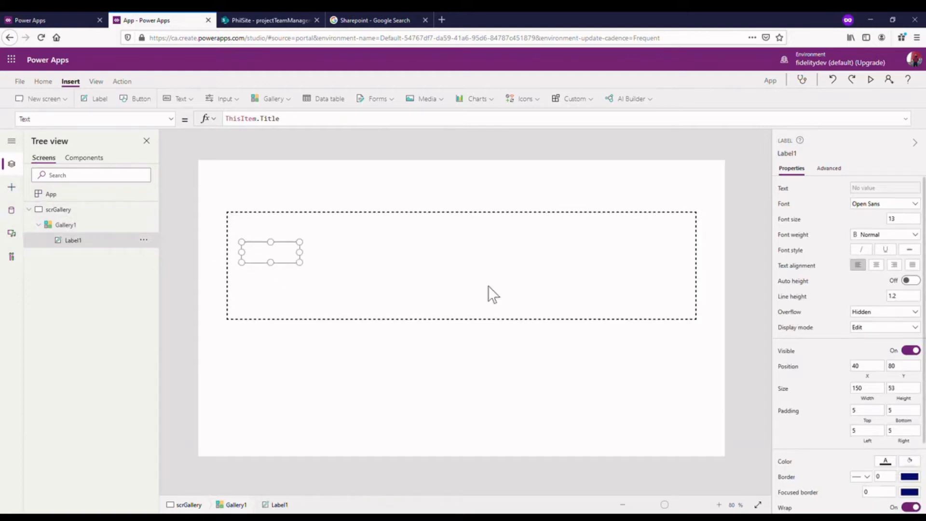
pyautogui.click(890, 476)
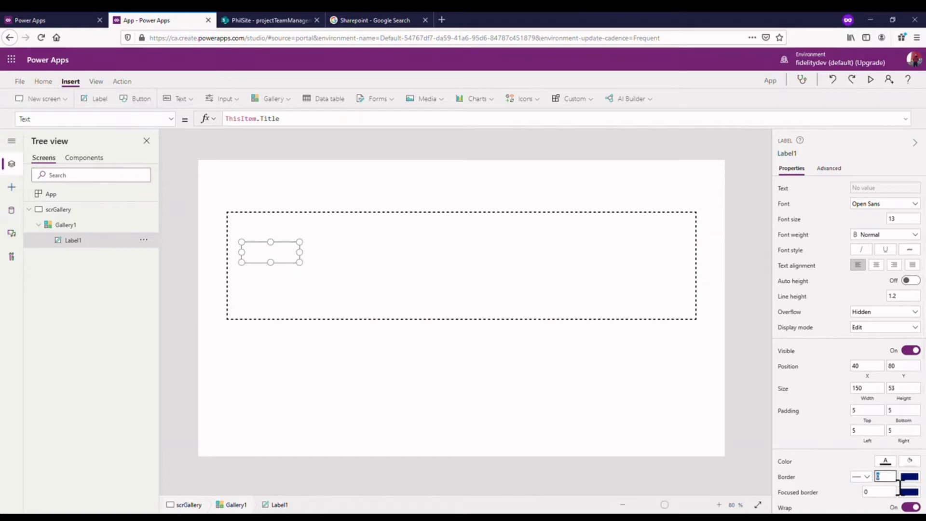
pyautogui.click(718, 309)
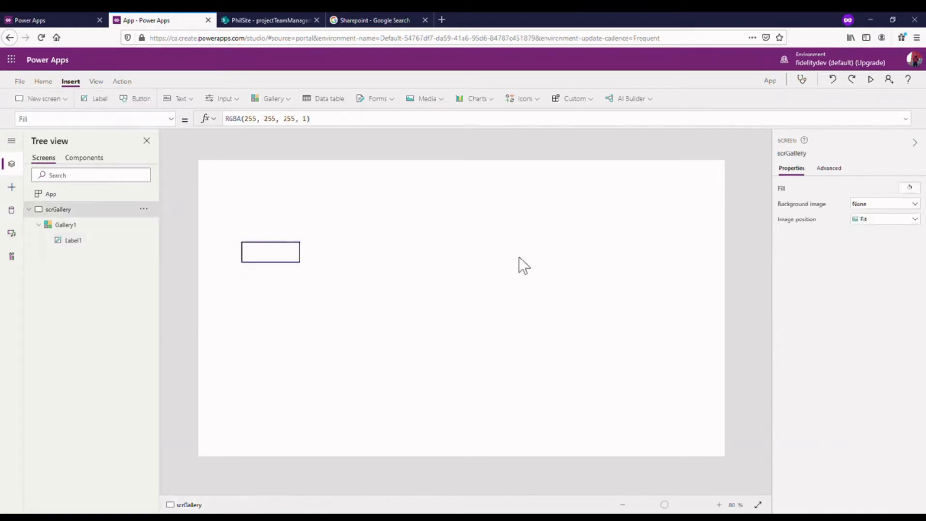
# - Move the gallery label to about X 44, Y 48 and widen it to about 220
pyautogui.click(300, 251)
pyautogui.moveTo(300, 248); pyautogui.dragTo(301, 237)
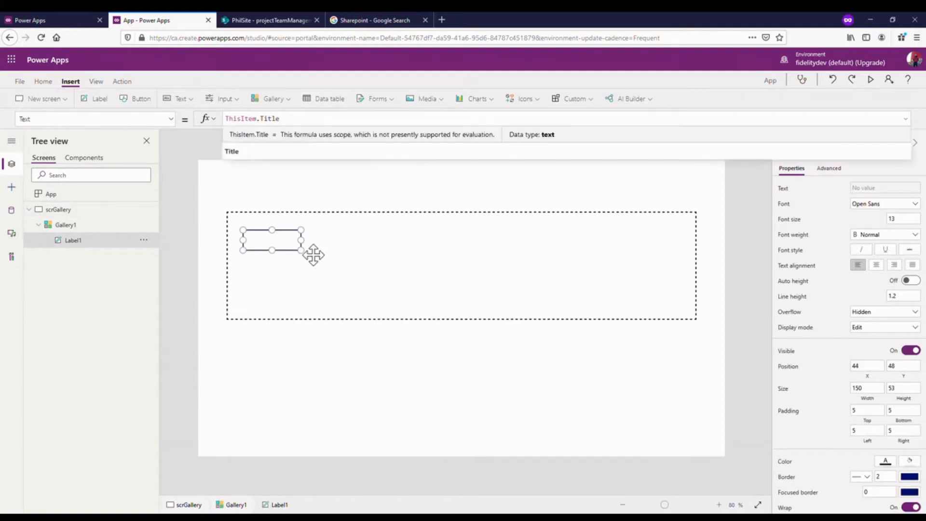
pyautogui.moveTo(302, 241); pyautogui.dragTo(337, 239)
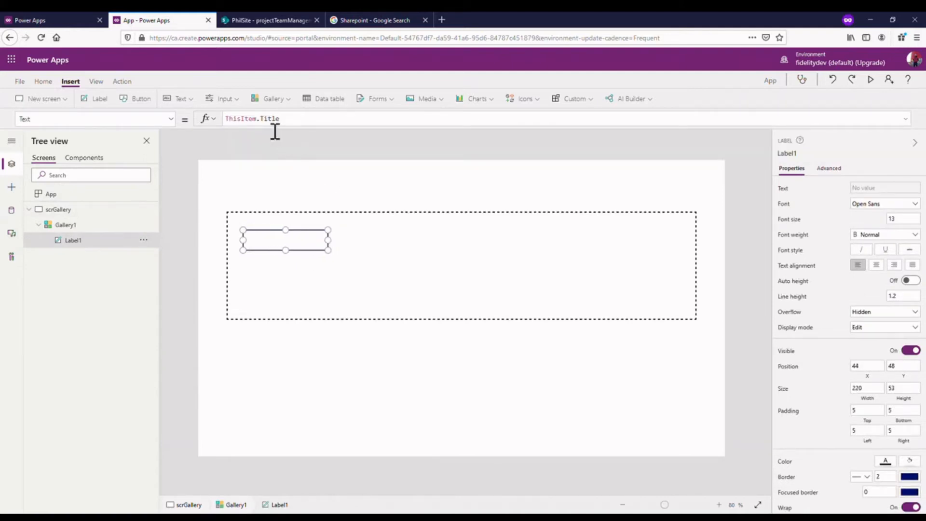
# - Check the column names in the SharePoint list and change the label's Text to ThisItem.Employee
pyautogui.click(282, 123)
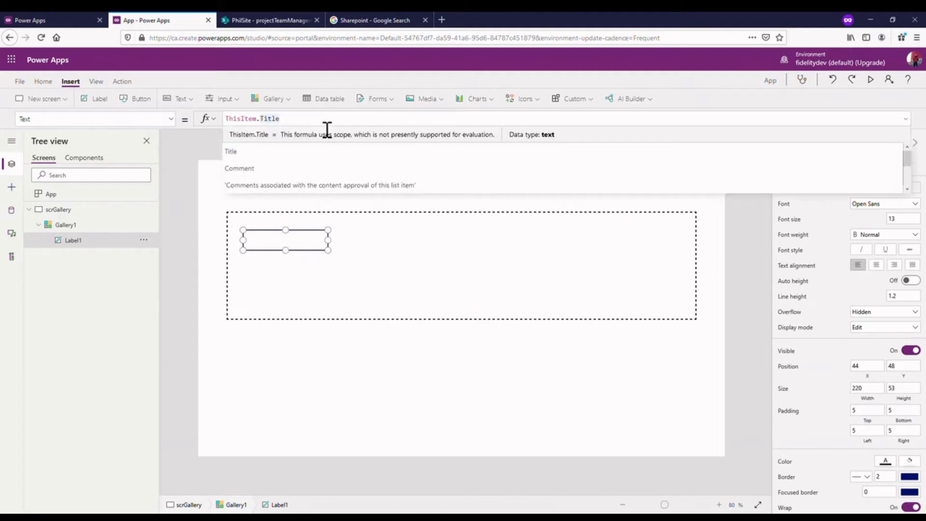
pyautogui.click(238, 20)
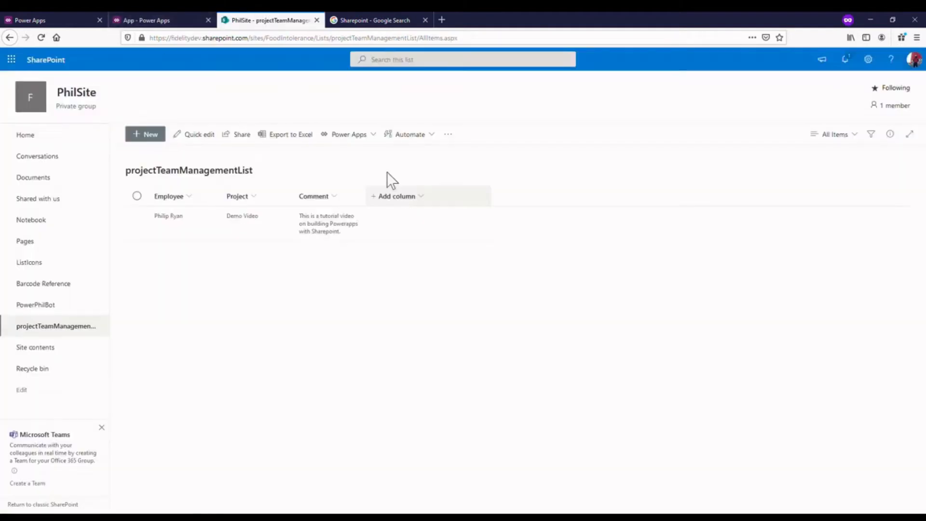
pyautogui.click(183, 20)
pyautogui.doubleClick(270, 119)
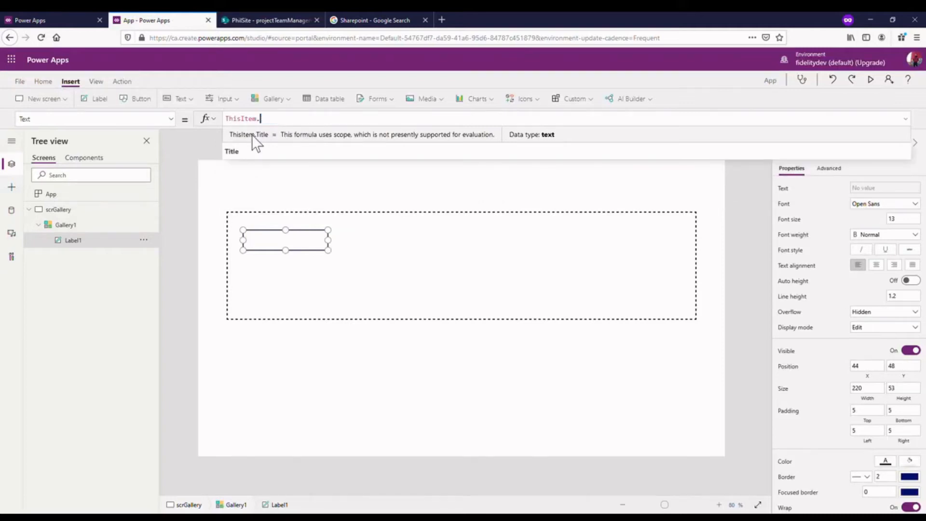
pyautogui.press('BackSpace')
pyautogui.scroll(-1, 338, 169)
pyautogui.scroll(-5, 340, 149)
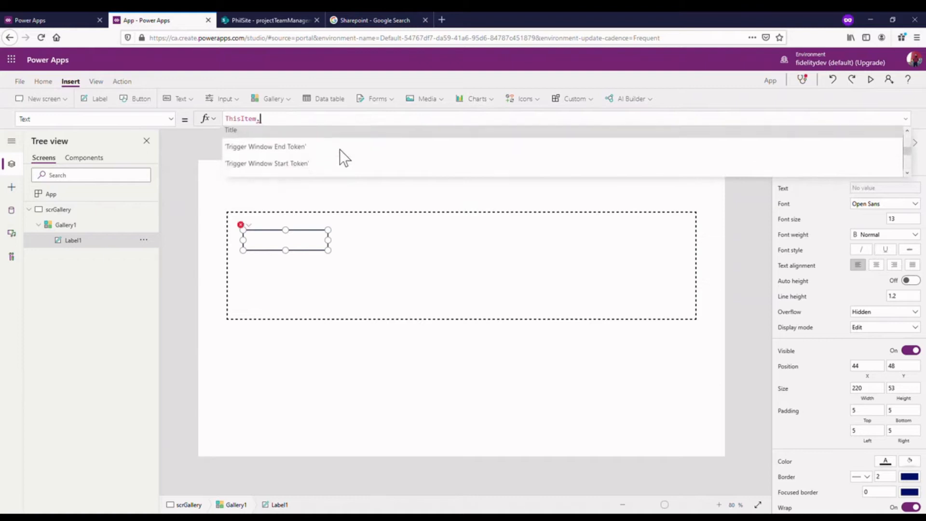
pyautogui.scroll(10, 340, 149)
pyautogui.scroll(1, 339, 149)
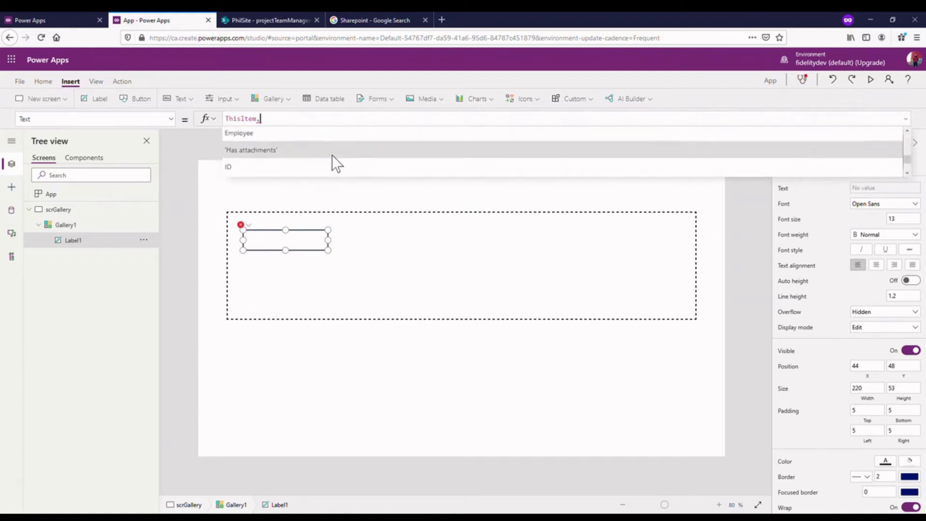
pyautogui.click(321, 134)
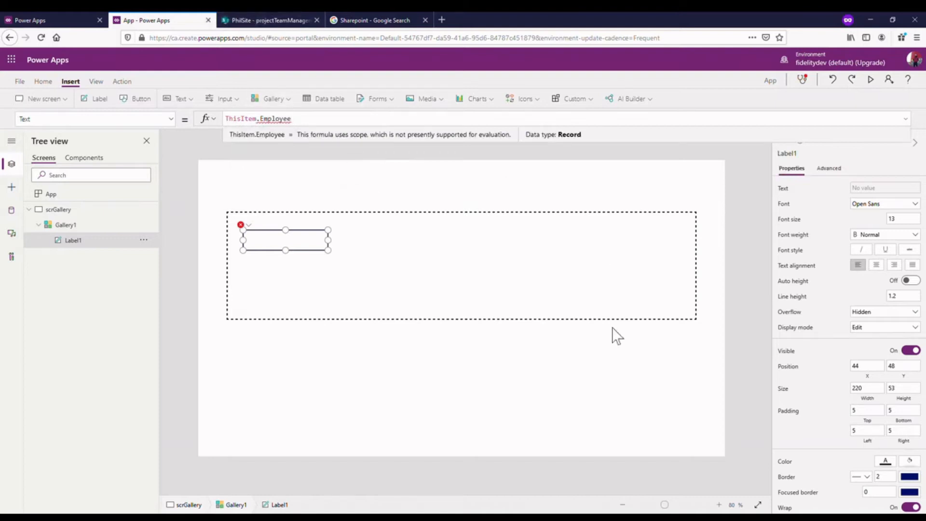
# - Check the employee's profile card in the SharePoint list and extend the label's Text to ThisItem.Employee.DisplayName
pyautogui.click(281, 20)
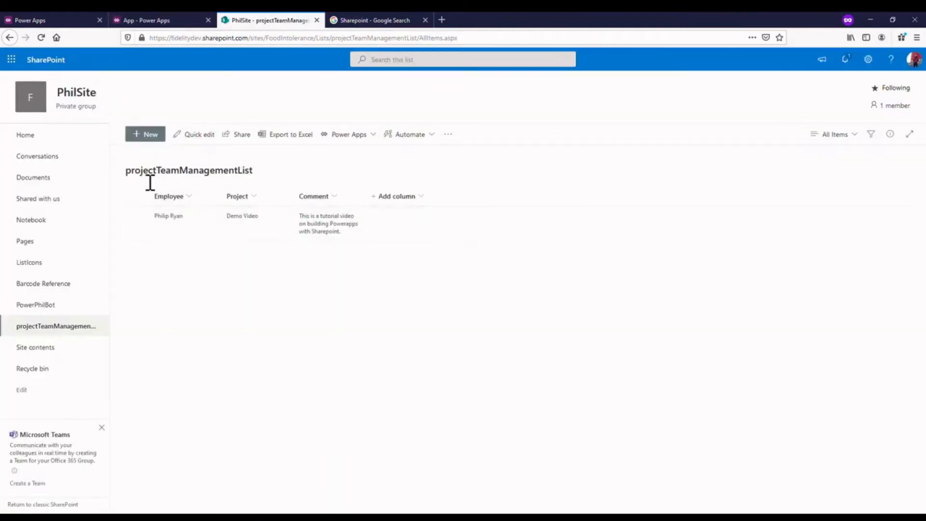
pyautogui.click(173, 218)
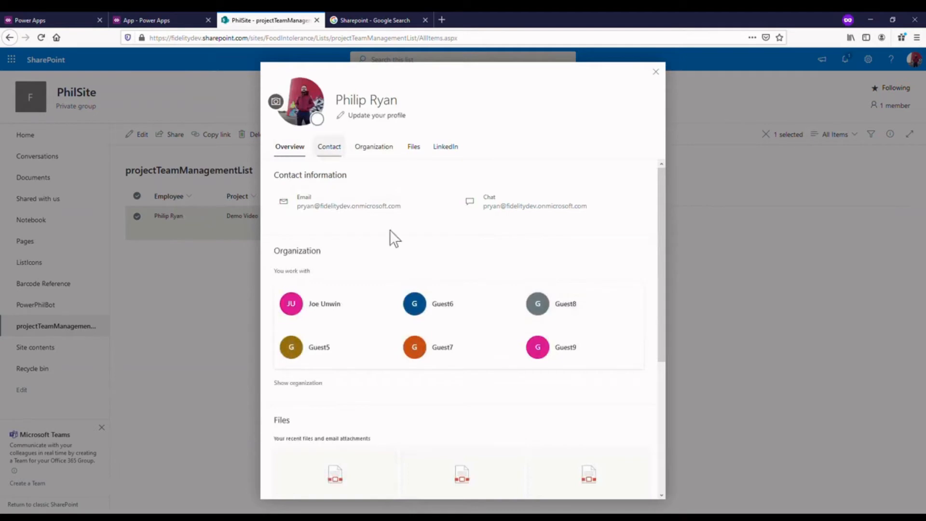
pyautogui.click(656, 71)
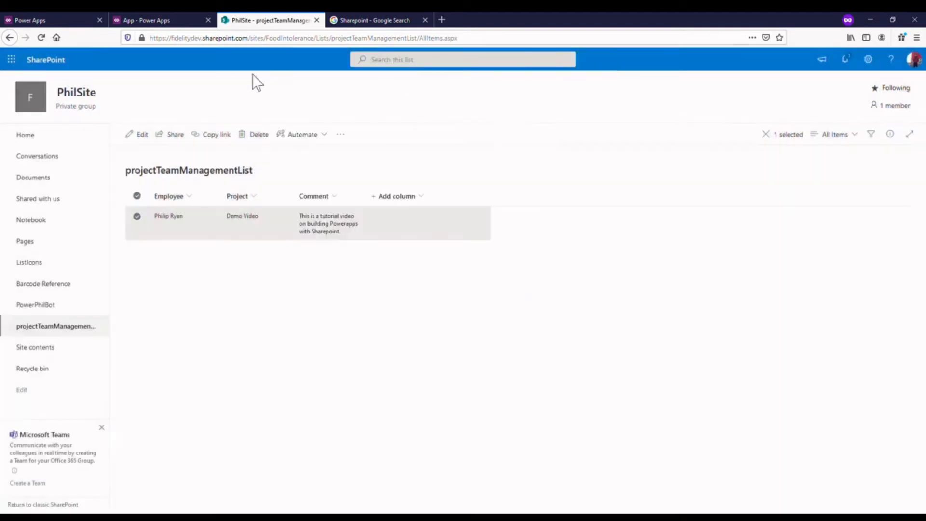
pyautogui.click(161, 21)
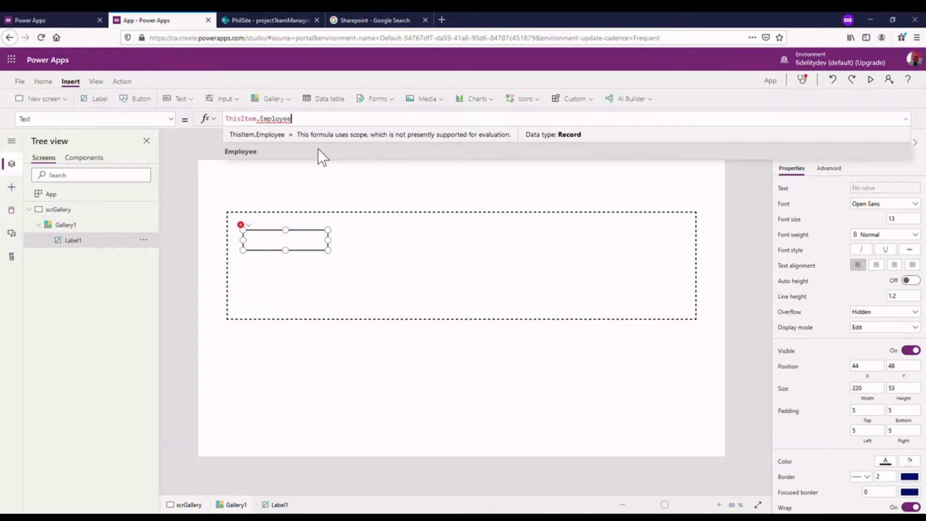
pyautogui.write('.')
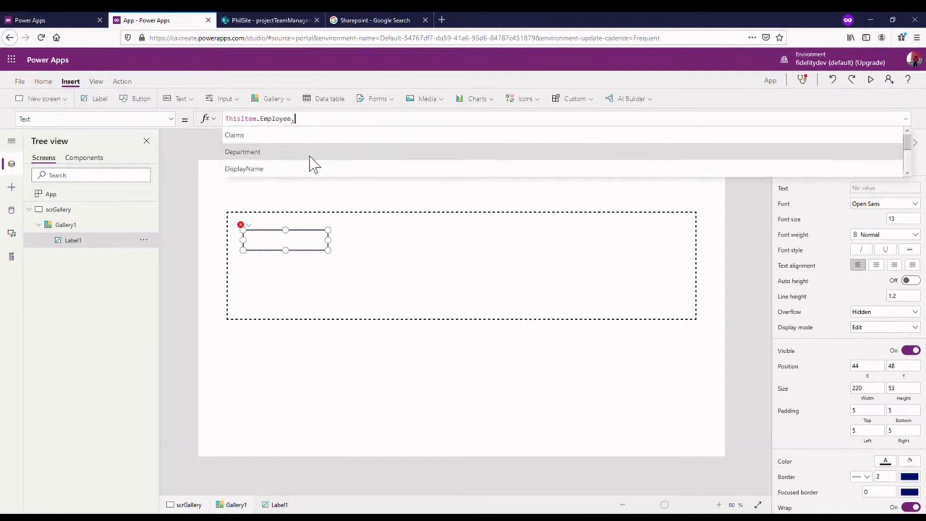
pyautogui.click(300, 166)
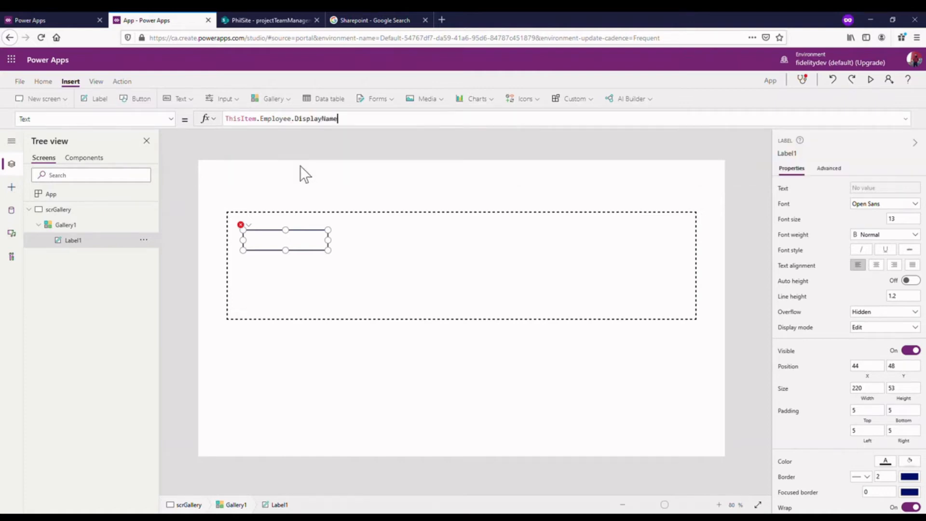
# - Resize the employee label to about 263 by 44 and move it to about X 36, Y 44
pyautogui.moveTo(339, 244); pyautogui.dragTo(356, 246)
pyautogui.moveTo(298, 261)
pyautogui.mouseDown()
pyautogui.moveTo(296, 272)
pyautogui.moveTo(310, 249)
pyautogui.mouseUp()
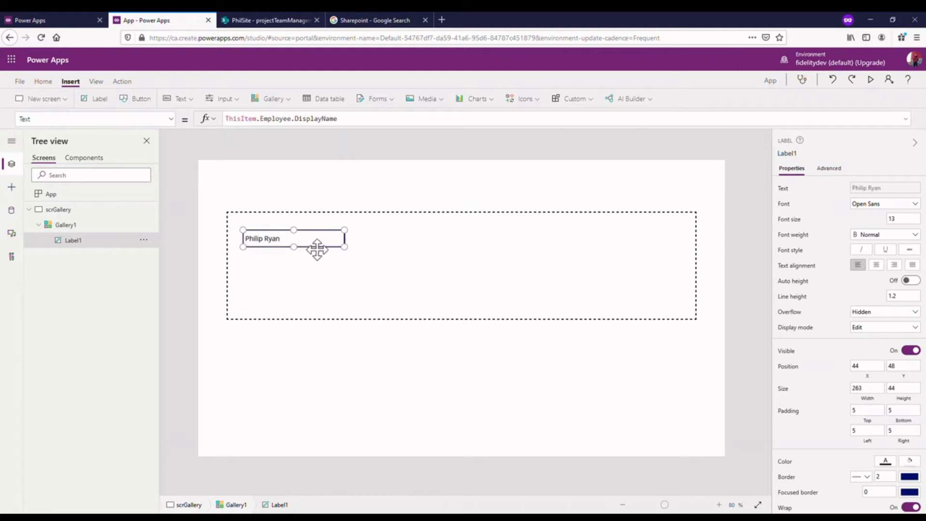
pyautogui.moveTo(323, 247)
pyautogui.mouseDown()
pyautogui.moveTo(318, 238)
pyautogui.moveTo(314, 247)
pyautogui.moveTo(325, 247)
pyautogui.mouseUp()
pyautogui.click(569, 343)
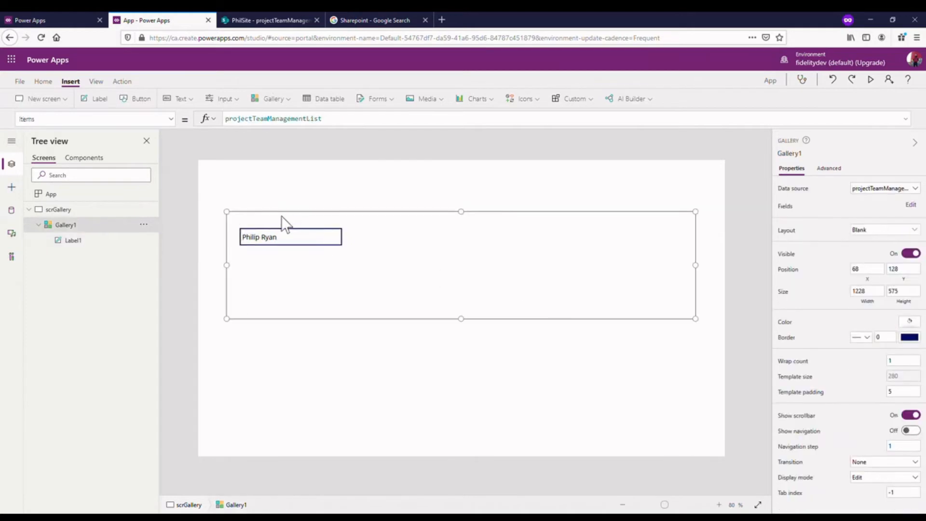
# - Copy the employee label, paste it and place the copy beside the original at about X 428, Y 188
pyautogui.click(327, 249)
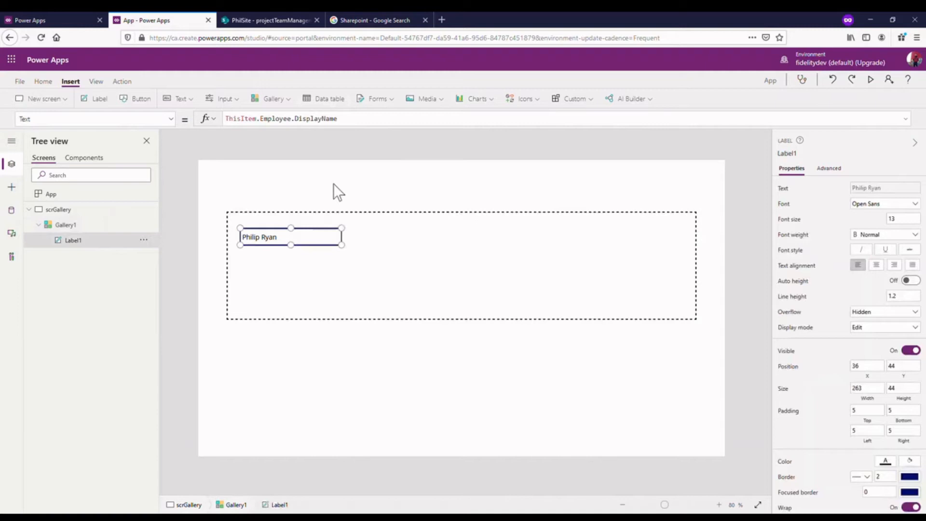
pyautogui.rightClick(318, 242)
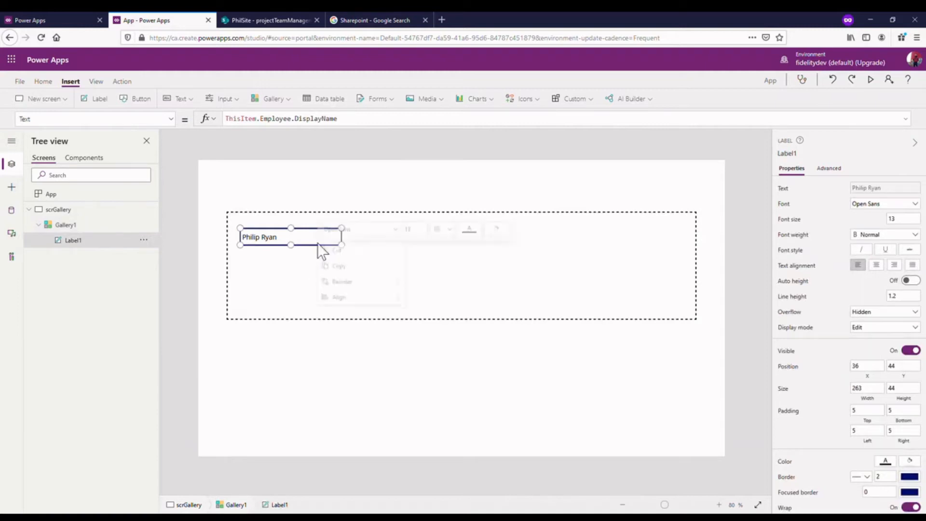
pyautogui.click(359, 269)
pyautogui.click(417, 247)
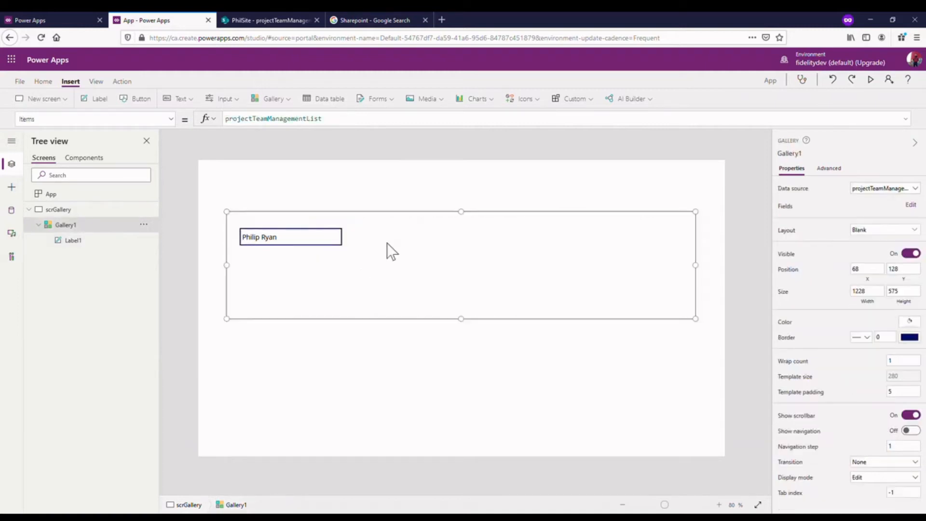
pyautogui.rightClick(387, 244)
pyautogui.click(427, 284)
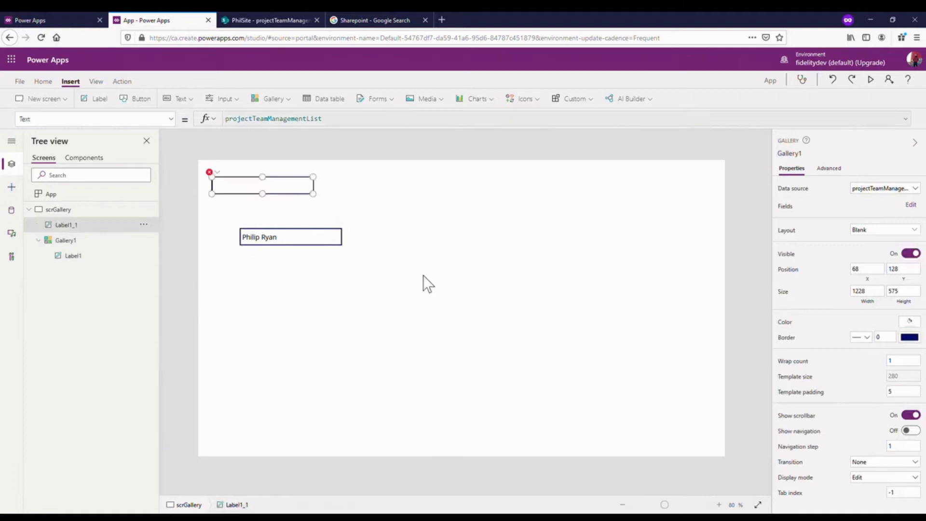
pyautogui.moveTo(305, 190); pyautogui.dragTo(456, 250)
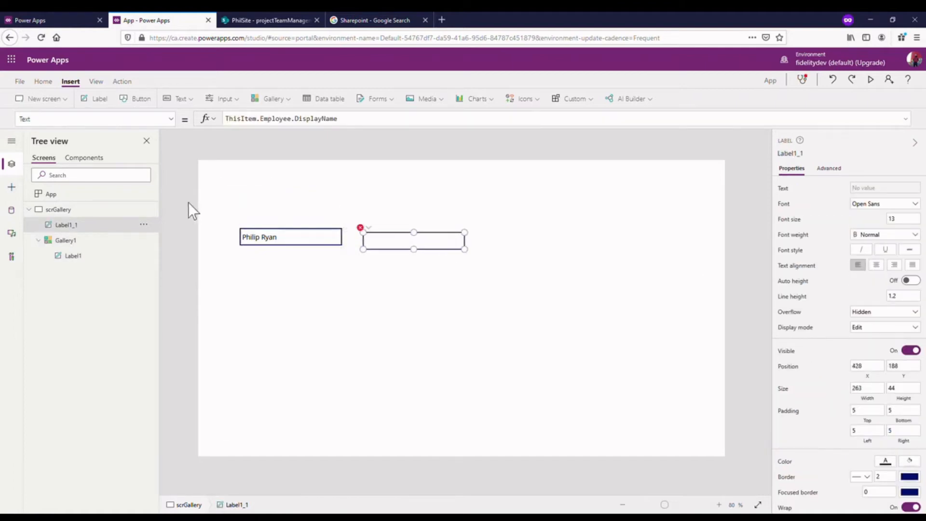
# - Set the gallery's border thickness to 1
pyautogui.click(67, 241)
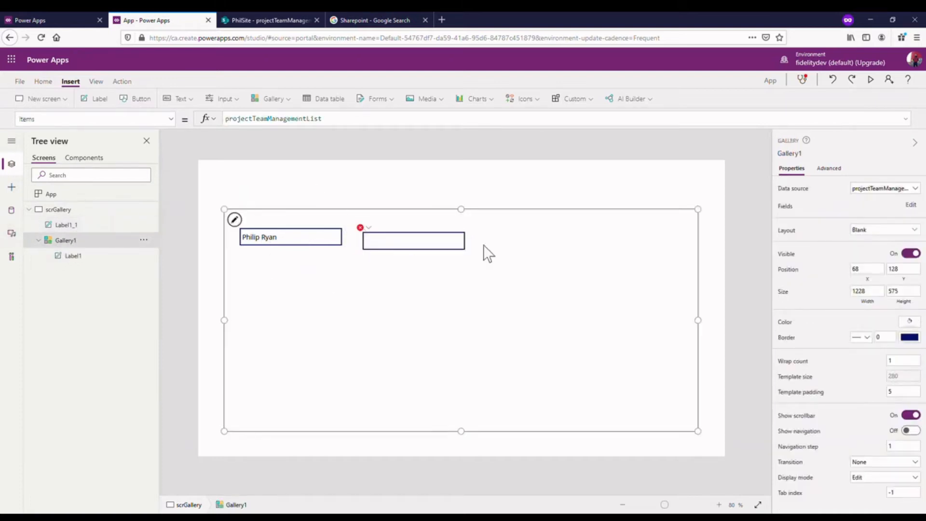
pyautogui.doubleClick(893, 338)
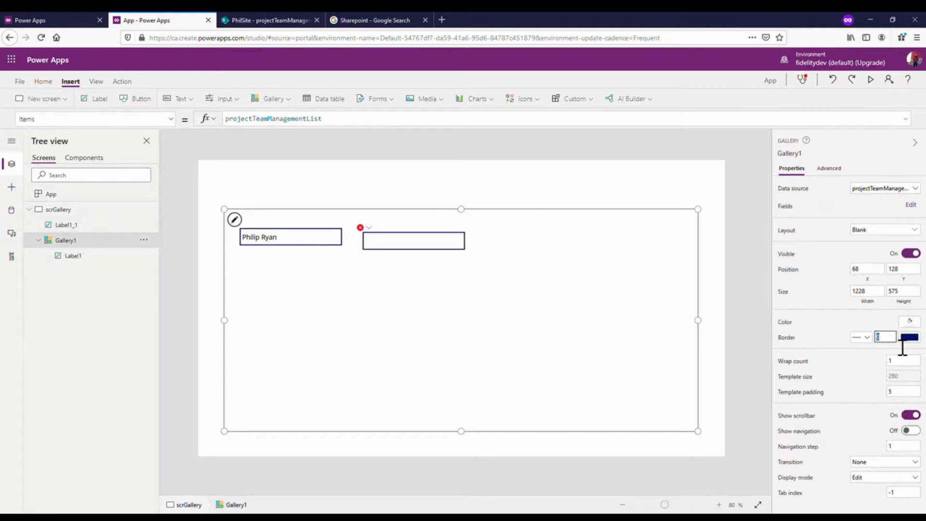
pyautogui.click(724, 303)
# - Shrink the gallery's item template to a template size of about 175
pyautogui.click(602, 284)
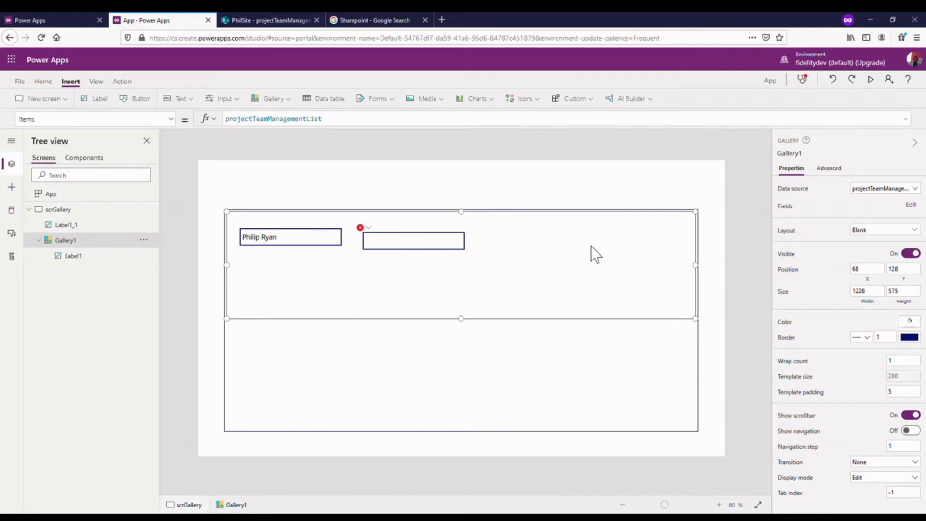
pyautogui.click(751, 236)
pyautogui.click(428, 261)
pyautogui.moveTo(466, 322); pyautogui.dragTo(457, 278)
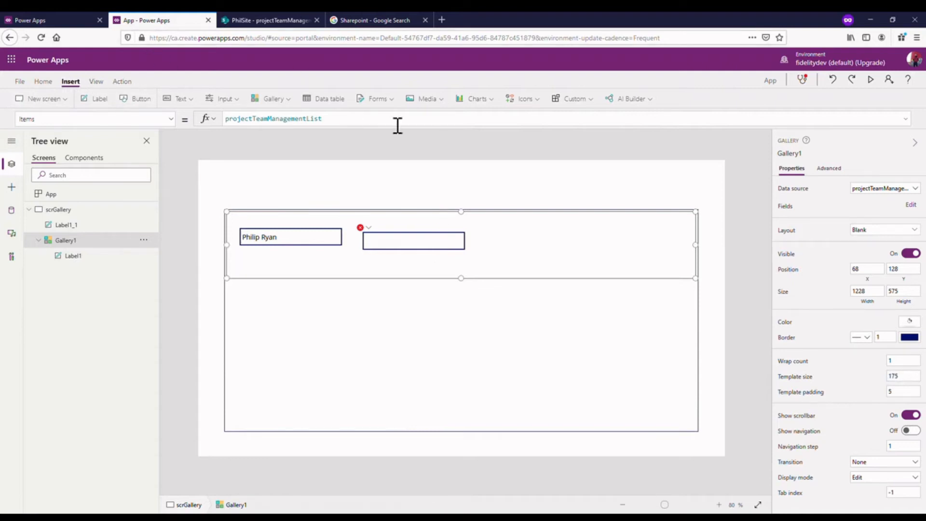
# - Insert a rectangle 100 high across the gallery's item template and move the copied label to about X 432, Y 156
pyautogui.click(537, 101)
pyautogui.scroll(-10, 571, 233)
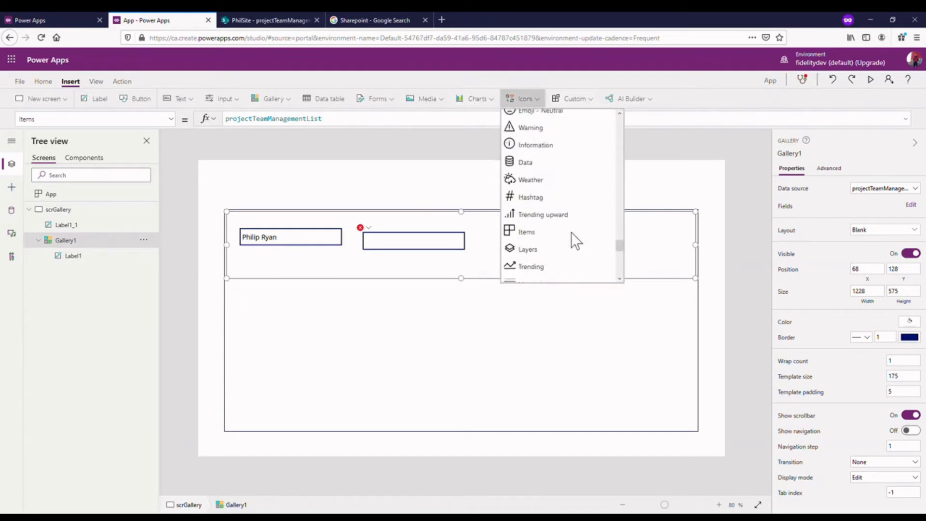
pyautogui.scroll(3, 572, 206)
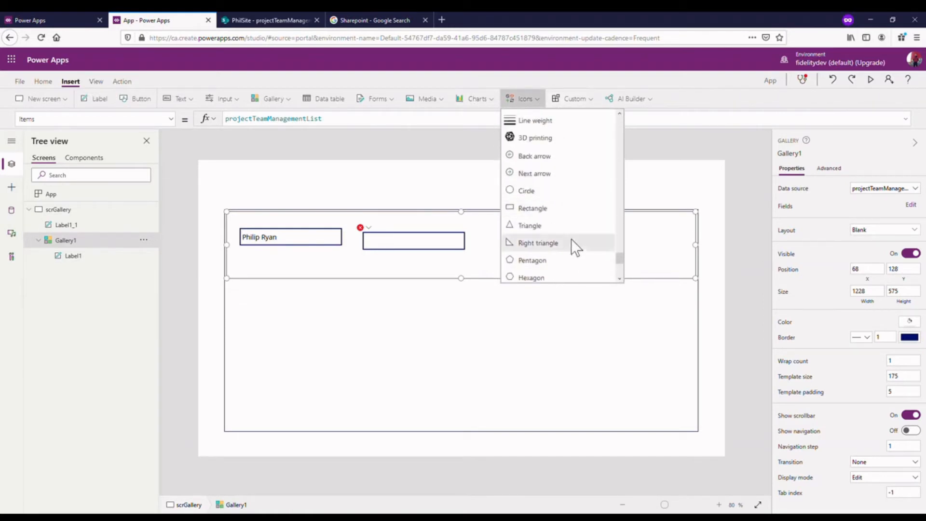
pyautogui.scroll(-3, 572, 254)
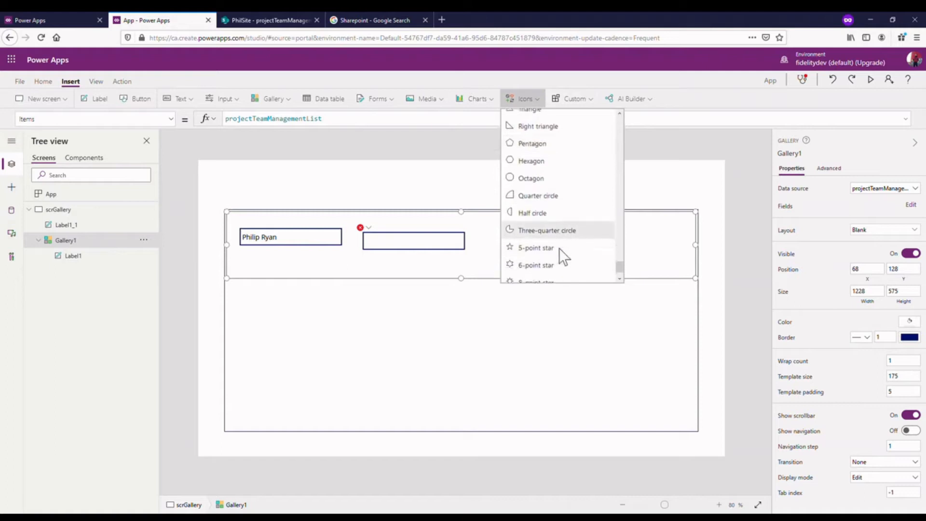
pyautogui.scroll(-1, 560, 256)
pyautogui.scroll(3, 560, 263)
pyautogui.scroll(1, 560, 262)
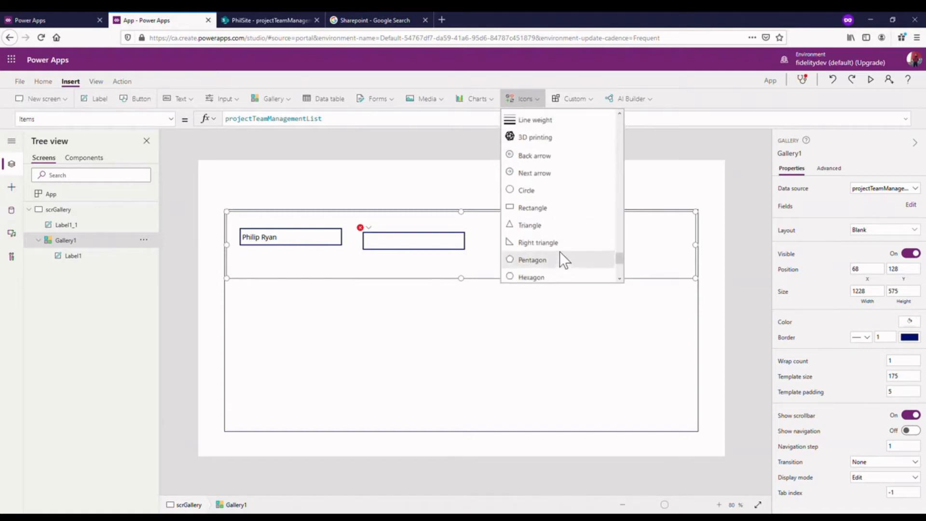
pyautogui.click(558, 208)
pyautogui.moveTo(308, 248); pyautogui.dragTo(732, 269)
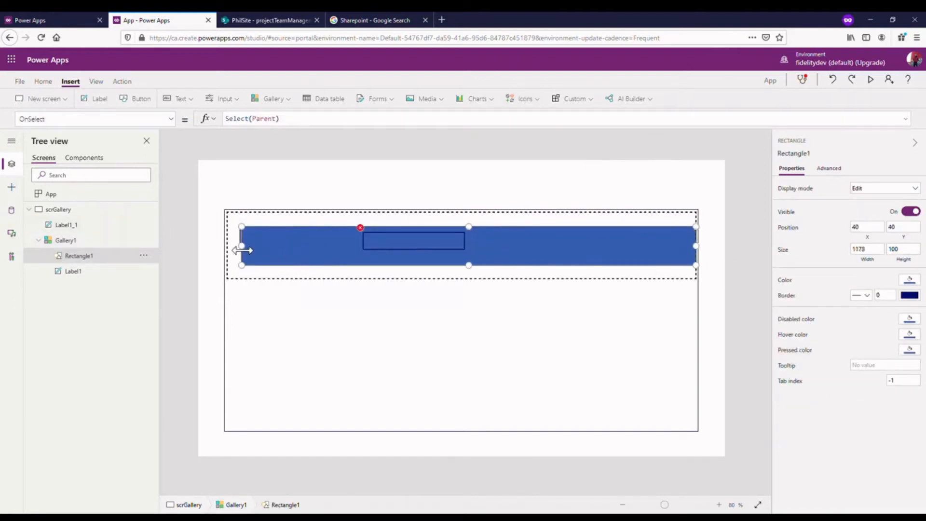
pyautogui.moveTo(411, 241); pyautogui.dragTo(439, 237)
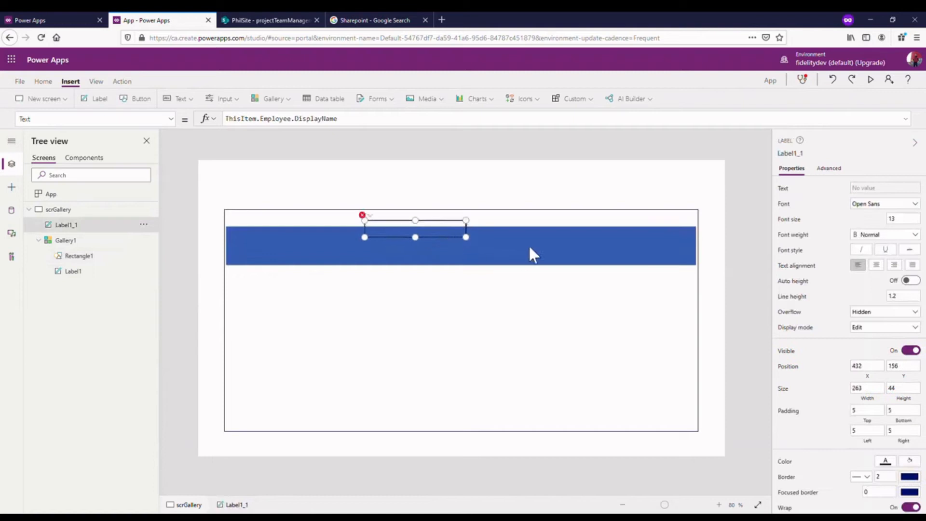
# - Turn the rectangle into a separator line of height 1 at Y 164, near the lower edge of the gallery's item template
pyautogui.click(558, 252)
pyautogui.click(630, 262)
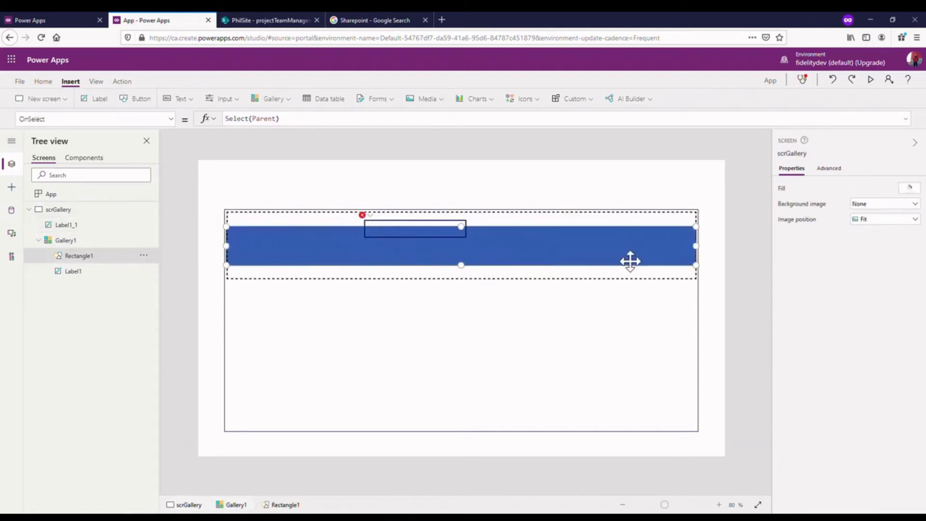
pyautogui.moveTo(640, 263); pyautogui.dragTo(641, 283)
pyautogui.moveTo(464, 250); pyautogui.dragTo(466, 286)
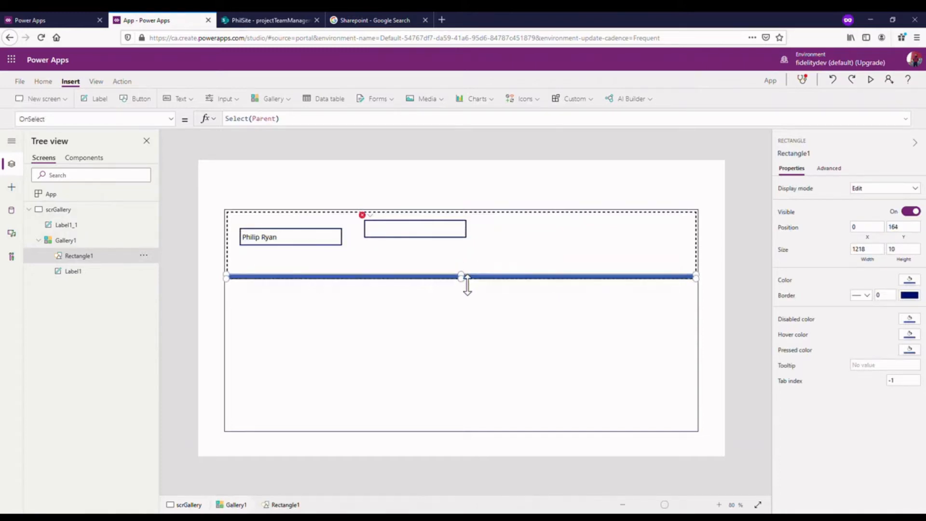
pyautogui.click(913, 256)
pyautogui.write('1')
pyautogui.click(731, 215)
pyautogui.click(521, 246)
pyautogui.click(219, 220)
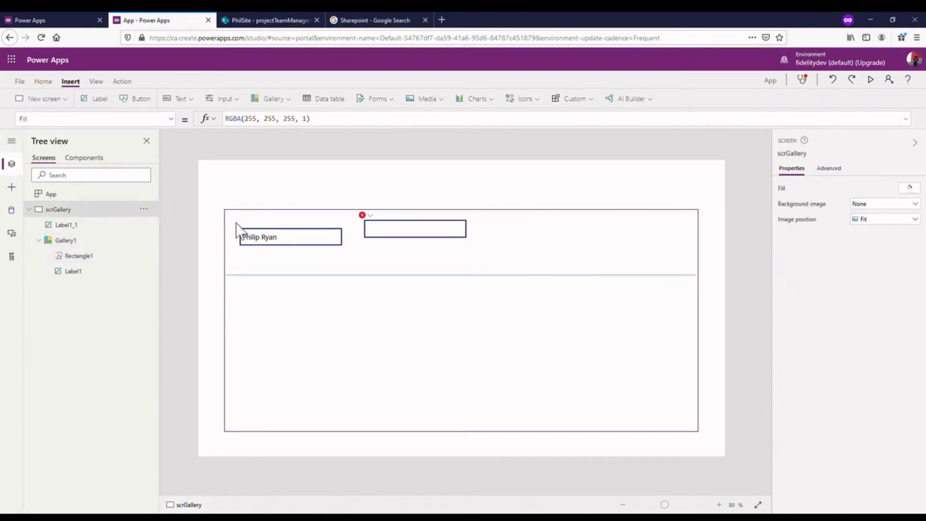
pyautogui.doubleClick(265, 236)
pyautogui.click(756, 244)
# - Try to align the label copy outside the gallery at X 428, Y 176 and bind its text to the Project column
pyautogui.click(408, 231)
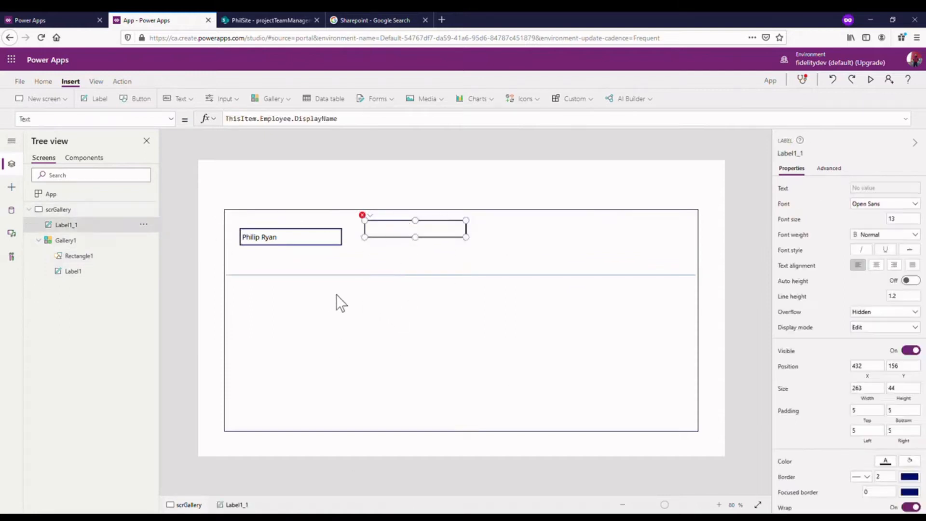
pyautogui.moveTo(422, 236); pyautogui.dragTo(419, 244)
pyautogui.click(399, 123)
pyautogui.moveTo(346, 131); pyautogui.dragTo(270, 129)
pyautogui.press('BackSpace')
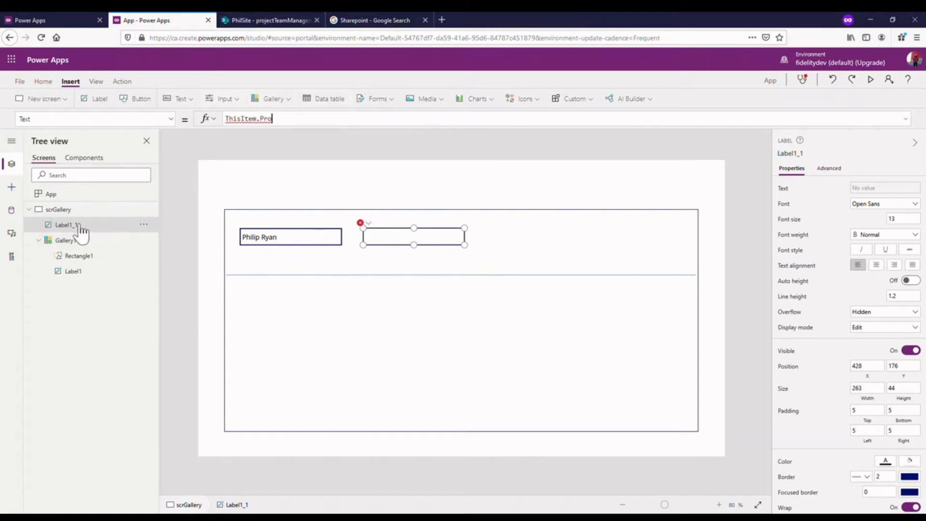
# - Remove the label copy outside the gallery and duplicate the employee label inside the gallery's item template
pyautogui.click(144, 225)
pyautogui.click(160, 240)
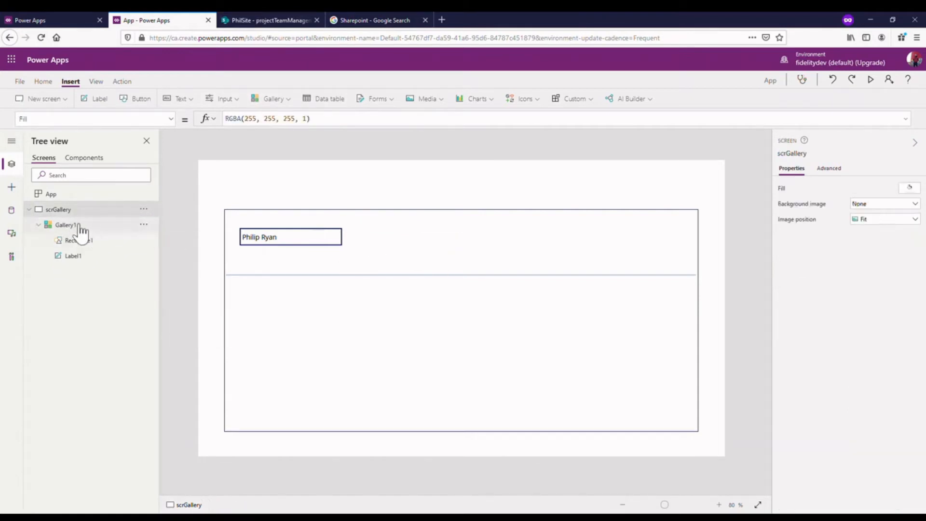
pyautogui.click(105, 260)
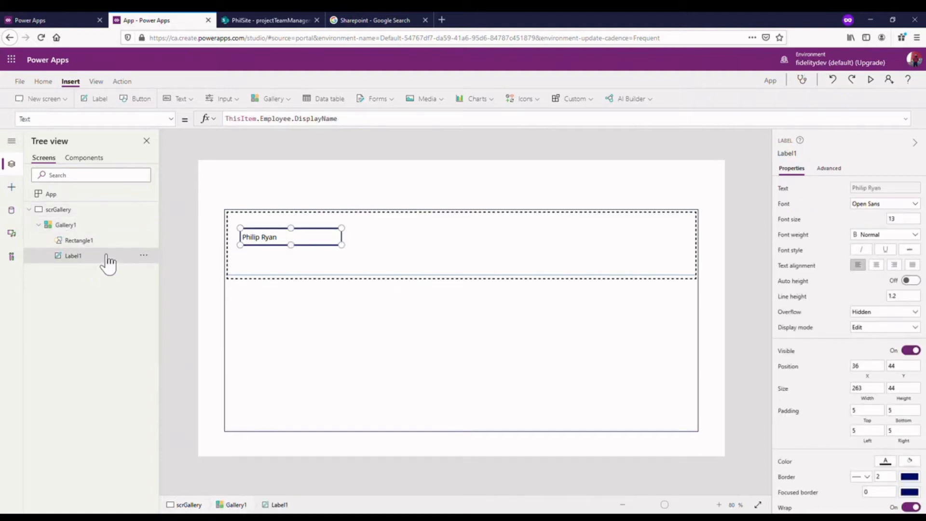
pyautogui.click(144, 254)
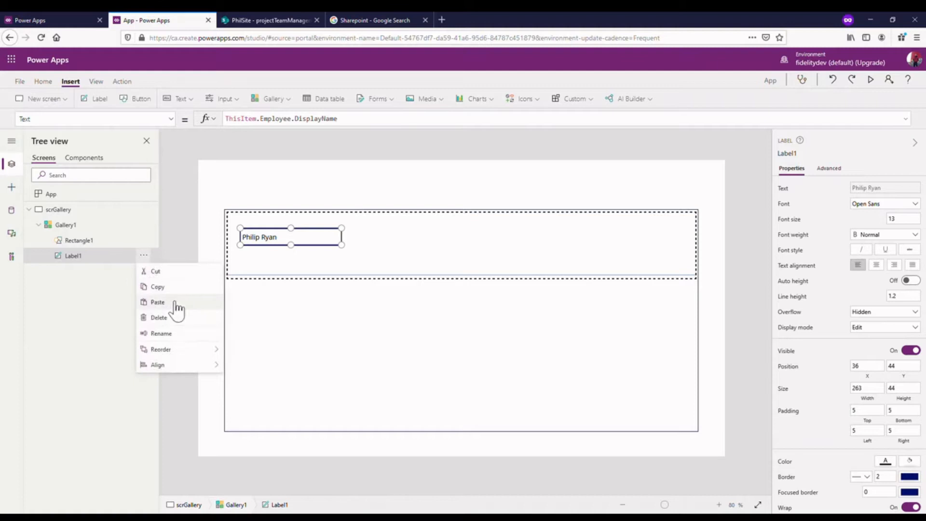
pyautogui.click(107, 280)
pyautogui.hotkey('ctrl', 'c')
pyautogui.hotkey('ctrl', 'v')
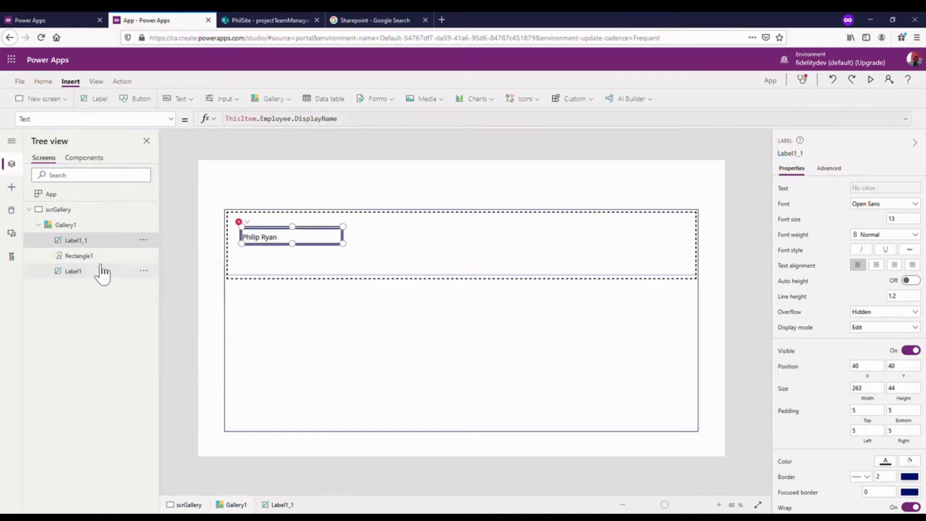
# - Place the duplicated label beside the employee label at about X 421, Y 44 and set its text to ThisItem.Project
pyautogui.moveTo(306, 248); pyautogui.dragTo(415, 254)
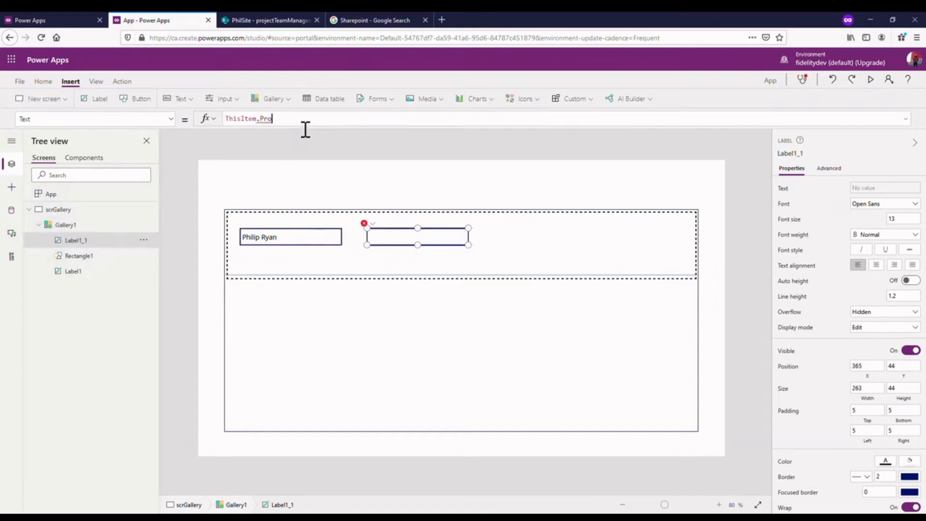
pyautogui.write('ct')
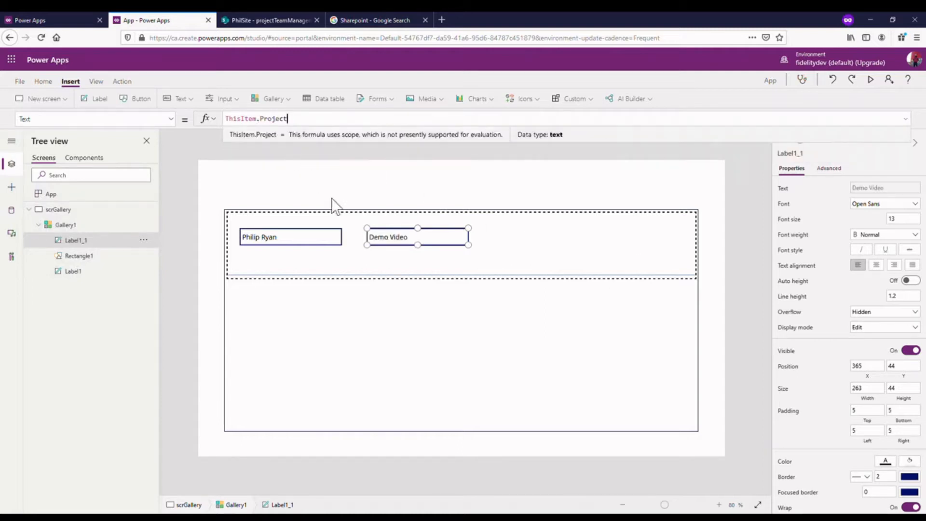
pyautogui.moveTo(414, 251); pyautogui.dragTo(436, 251)
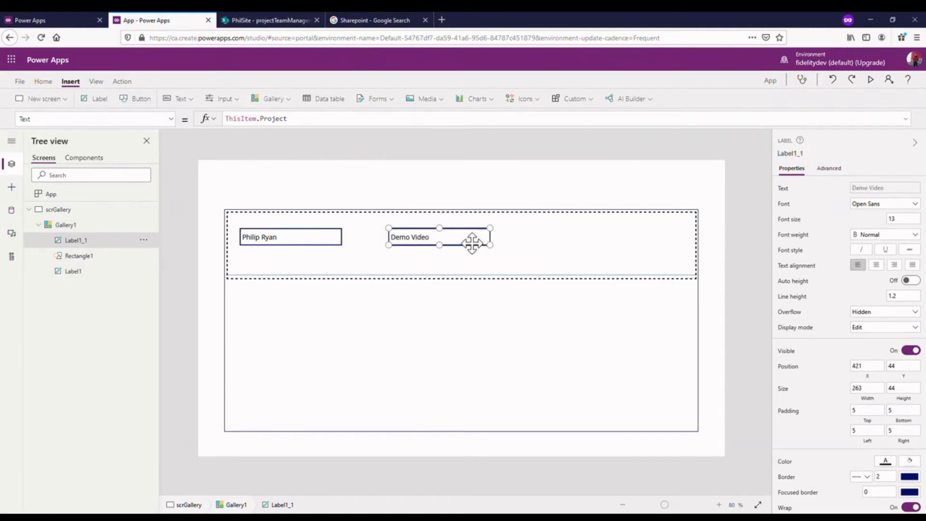
# - Duplicate the project label to about X 815, Y 44, set its text to ThisItem.Comment and enlarge it to about 100 high
pyautogui.hotkey('ctrl', 'c')
pyautogui.hotkey('ctrl', 'v')
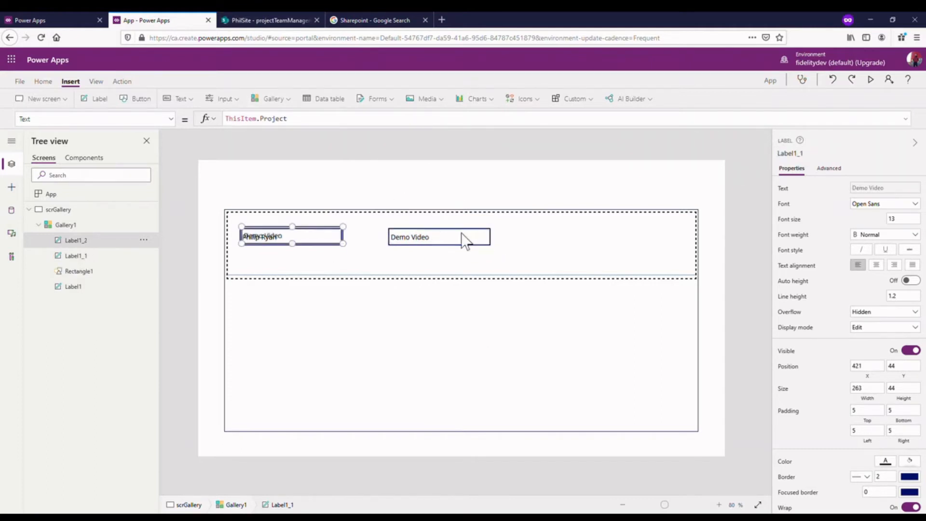
pyautogui.moveTo(306, 246); pyautogui.dragTo(606, 245)
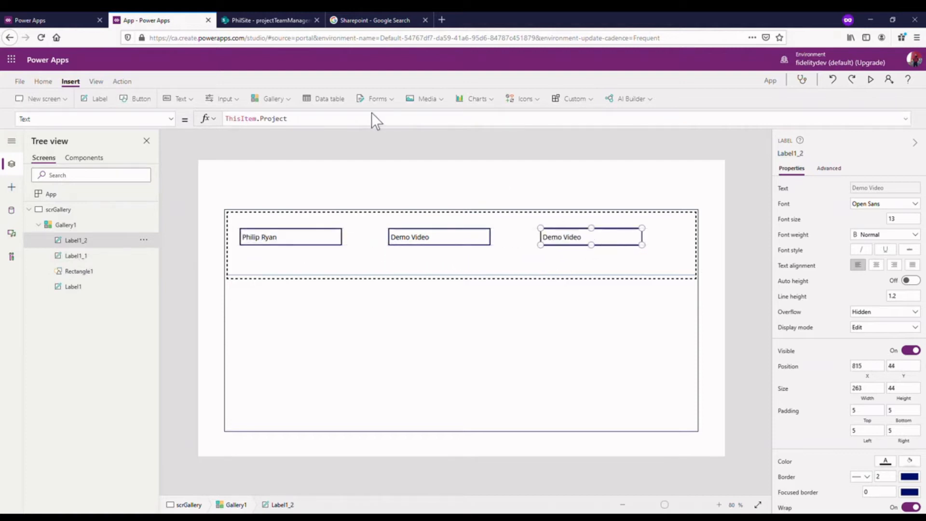
pyautogui.doubleClick(271, 128)
pyautogui.write('C')
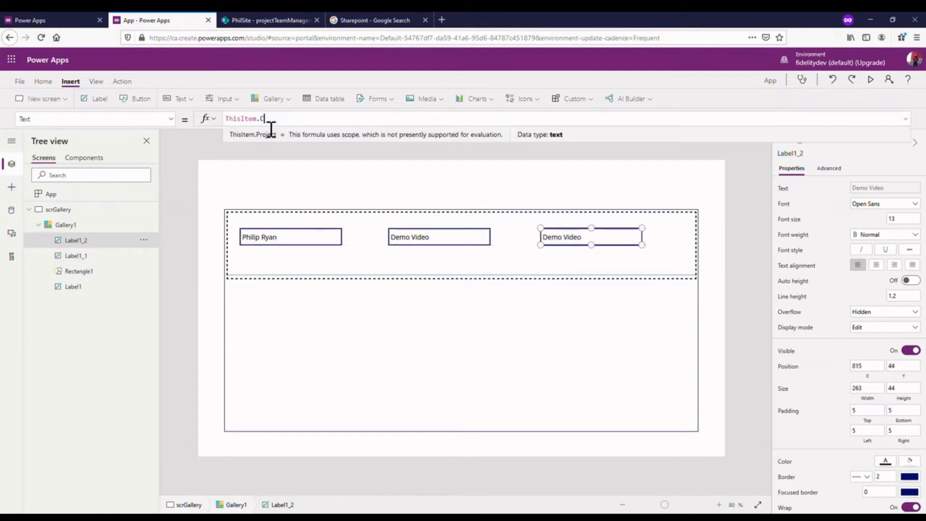
pyautogui.write('omment')
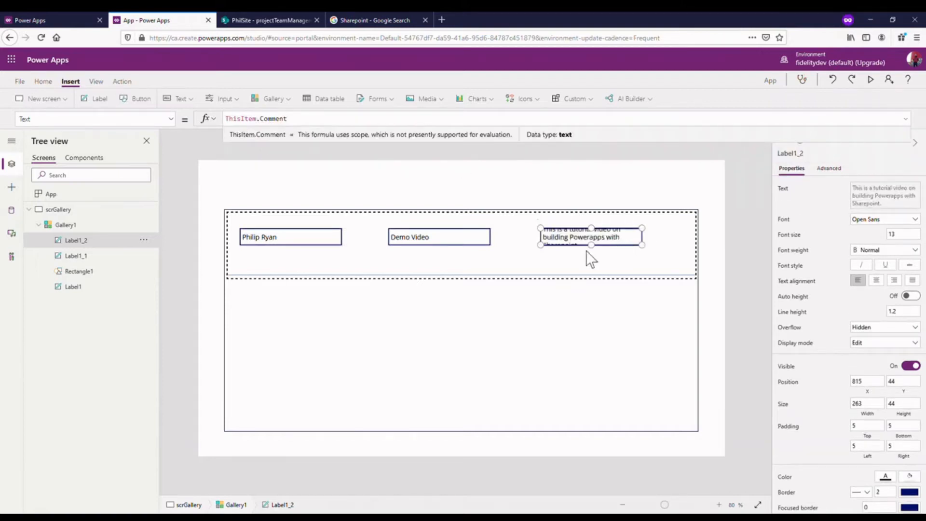
pyautogui.moveTo(592, 246); pyautogui.dragTo(609, 254)
# - Move the project label closer to the employee label and the comment label to about X 659, Y 44
pyautogui.click(463, 236)
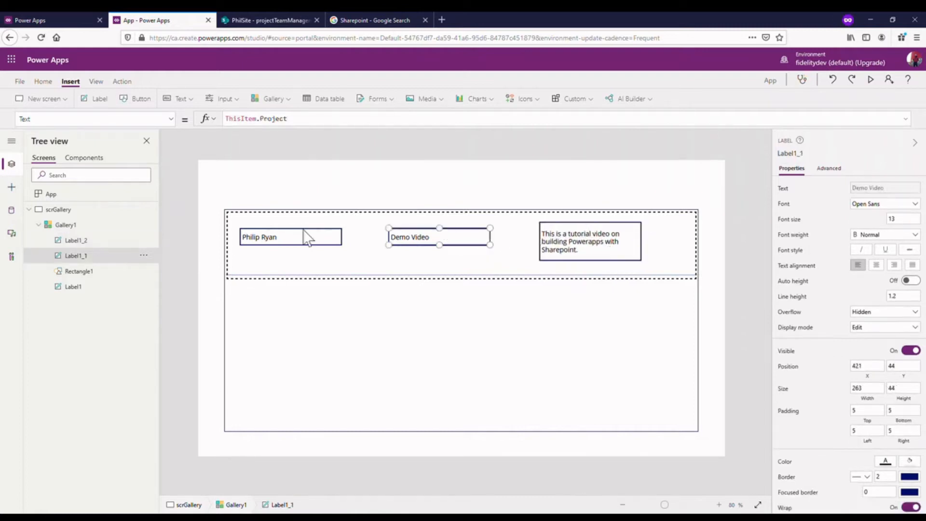
pyautogui.moveTo(625, 250); pyautogui.dragTo(583, 260)
pyautogui.moveTo(431, 243); pyautogui.dragTo(409, 246)
pyautogui.moveTo(552, 255); pyautogui.dragTo(526, 250)
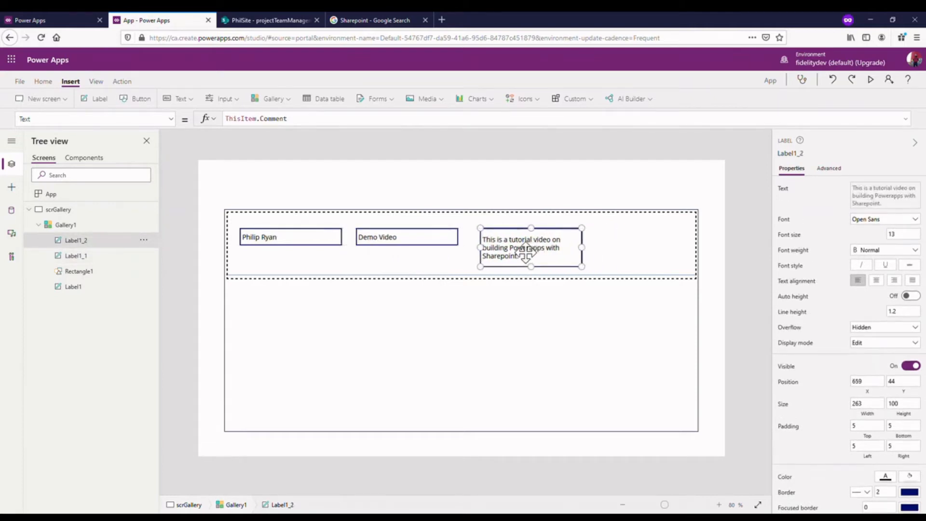
# - Duplicate the comment label to about X 955, Y 44, set its text to ThisItem.Modified and shrink it to about 189 wide
pyautogui.hotkey('ctrl', 'c')
pyautogui.hotkey('ctrl', 'v')
pyautogui.moveTo(306, 264); pyautogui.dragTo(665, 266)
pyautogui.moveTo(288, 119); pyautogui.dragTo(261, 119)
pyautogui.write('Mod')
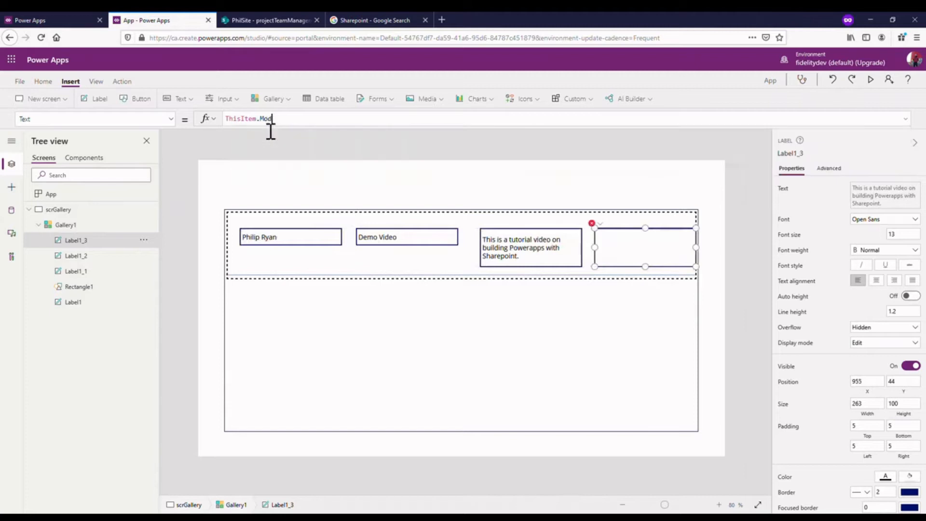
pyautogui.click(268, 135)
pyautogui.moveTo(704, 255); pyautogui.dragTo(675, 251)
pyautogui.moveTo(640, 275); pyautogui.dragTo(646, 266)
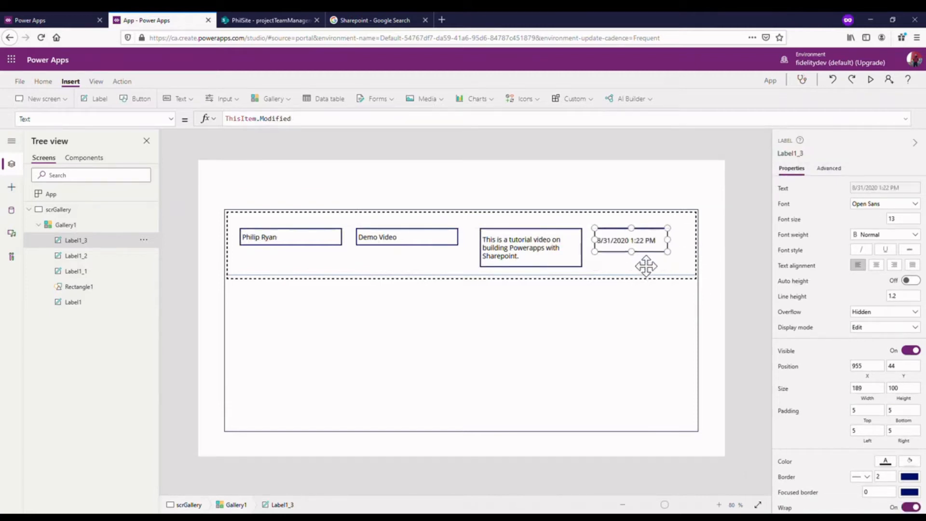
# - Switch to the SharePoint list projectTeamManagementList, create a new item and enter a second employee's name
pyautogui.click(350, 321)
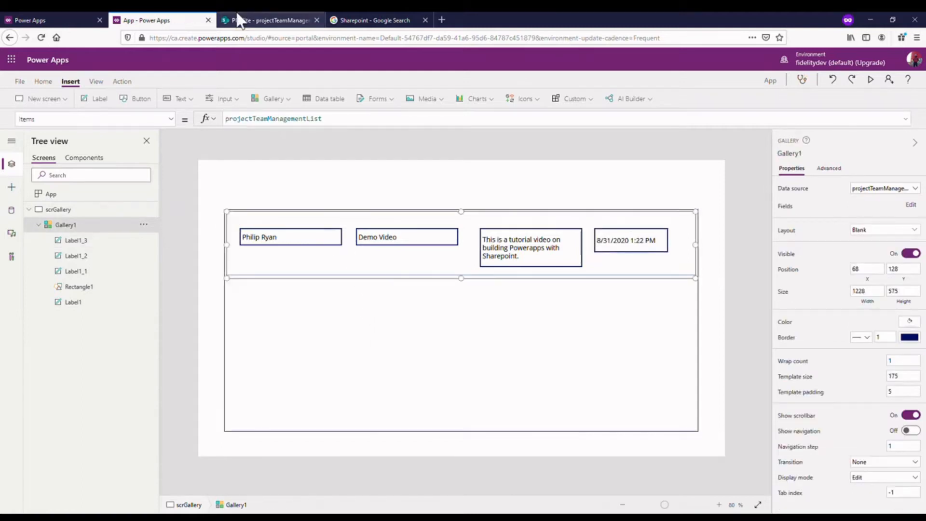
pyautogui.click(240, 20)
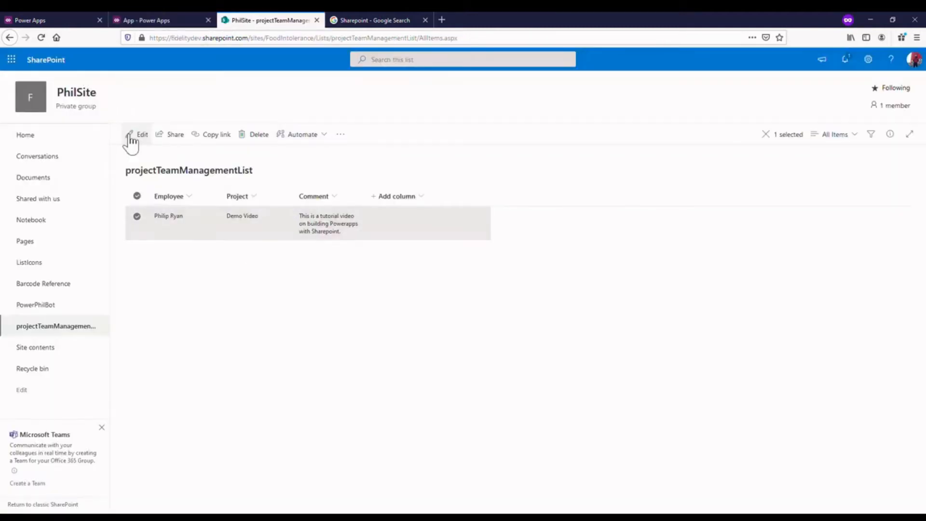
pyautogui.click(287, 300)
pyautogui.click(231, 223)
pyautogui.click(258, 378)
pyautogui.click(161, 139)
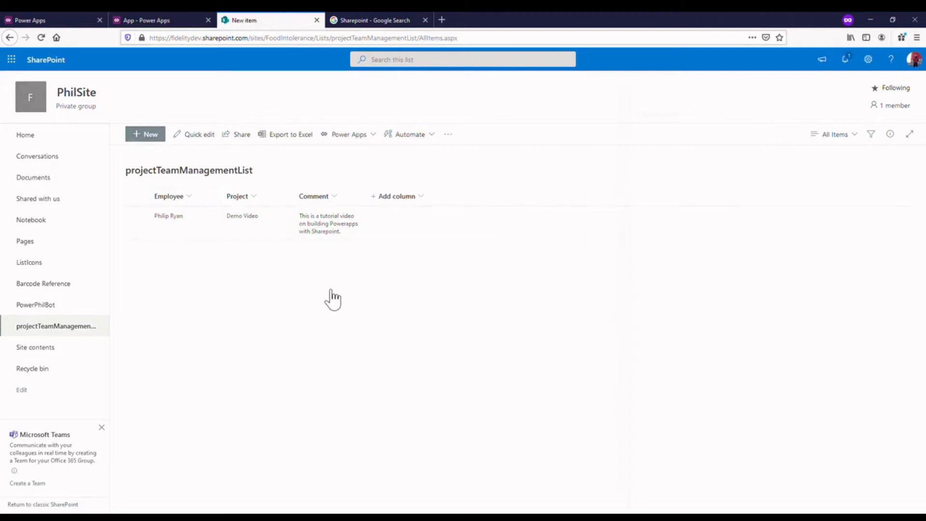
pyautogui.write('Sean')
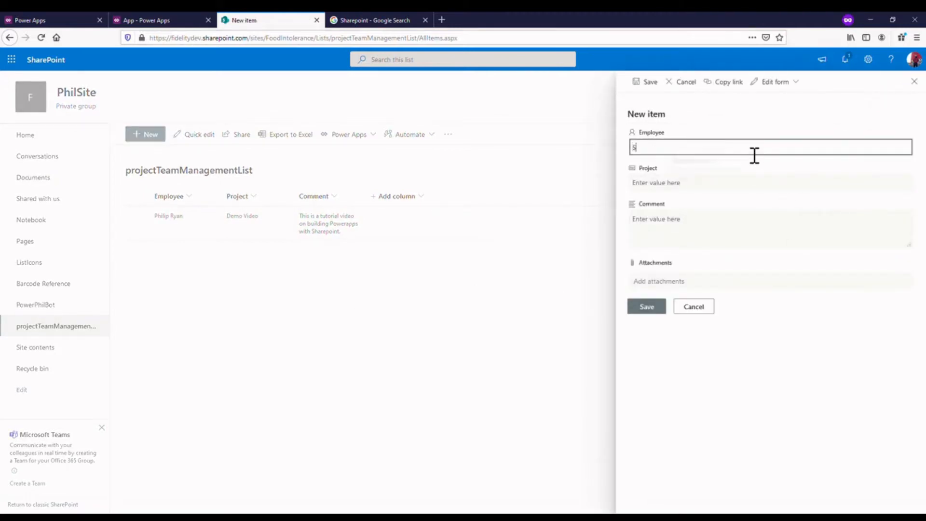
pyautogui.click(703, 189)
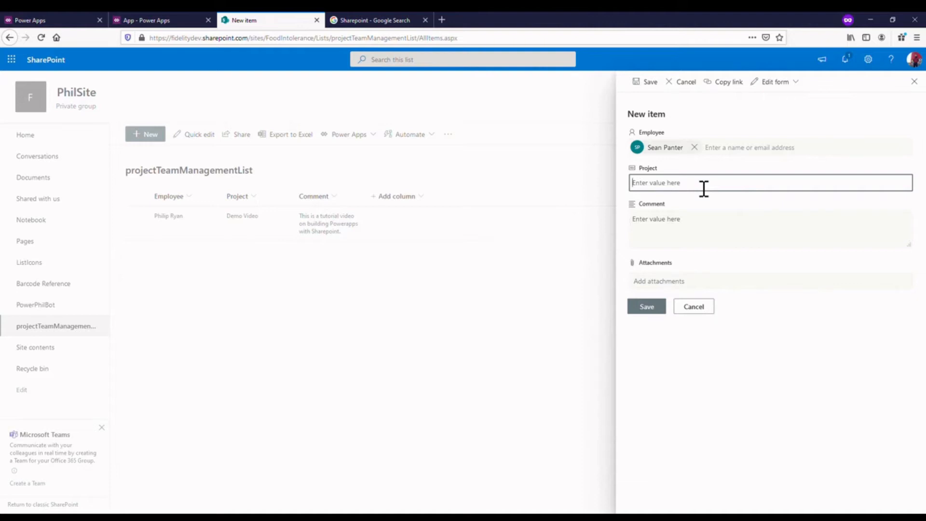
# - Enter the project "Making a Sharepoint List" and the comment "This needs to be done by 2021", and save the item
pyautogui.write('Making a Sharepoint List')
pyautogui.click(701, 224)
pyautogui.write('This')
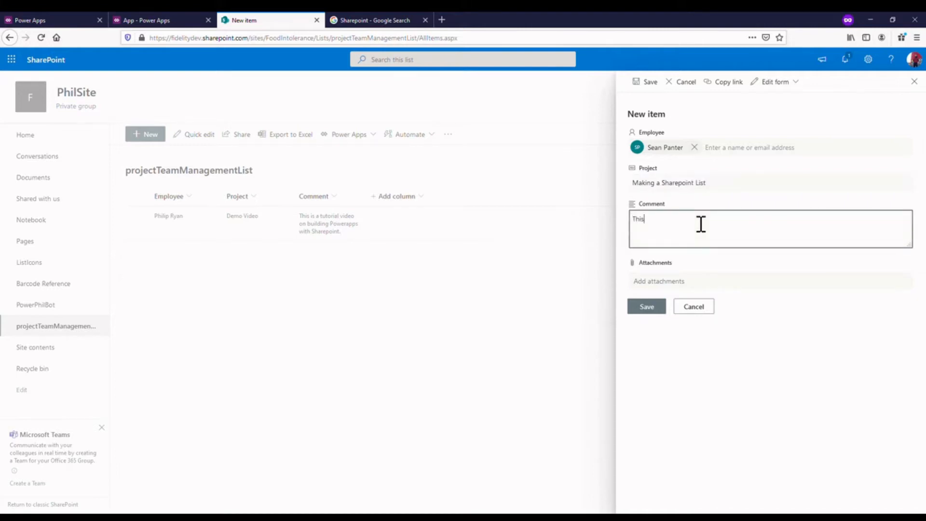
pyautogui.write(' needs to be done by 2020')
pyautogui.click(648, 311)
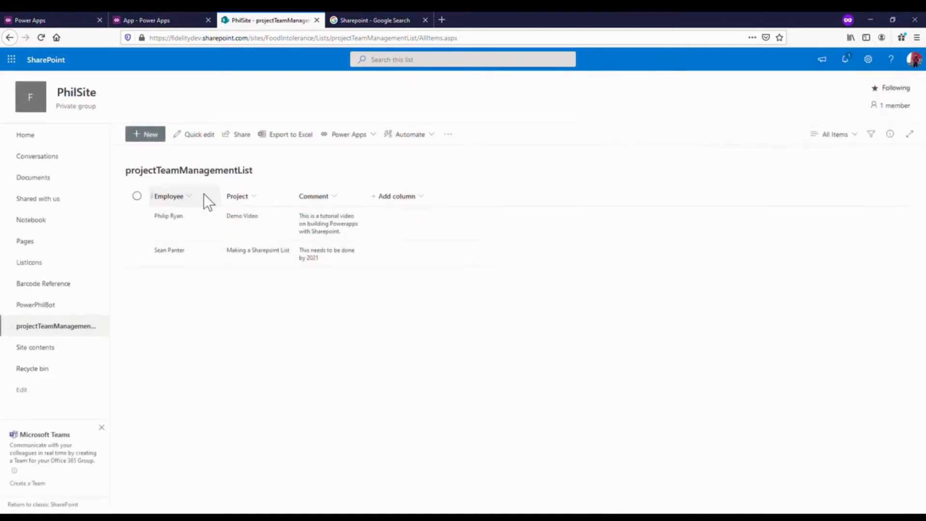
# - Return to the Power Apps editor and refresh the projectTeamManagementList data source
pyautogui.click(173, 21)
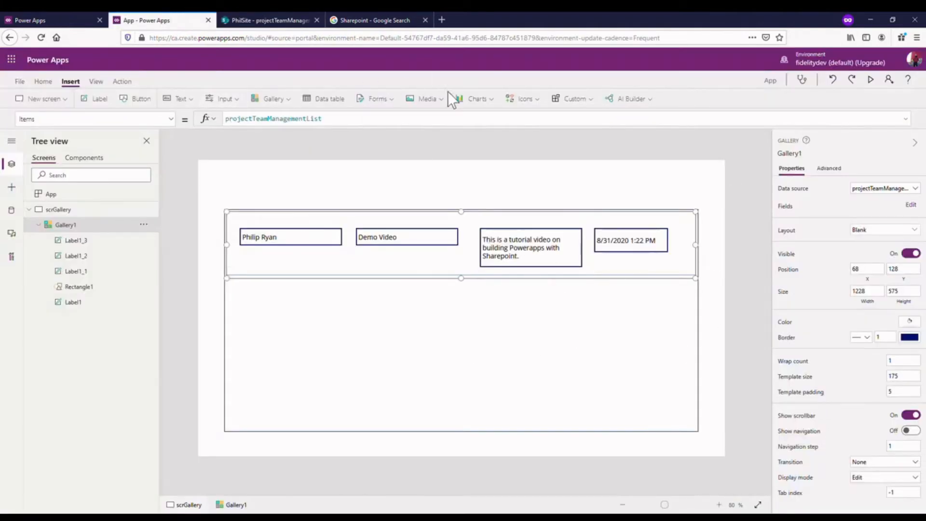
pyautogui.click(14, 210)
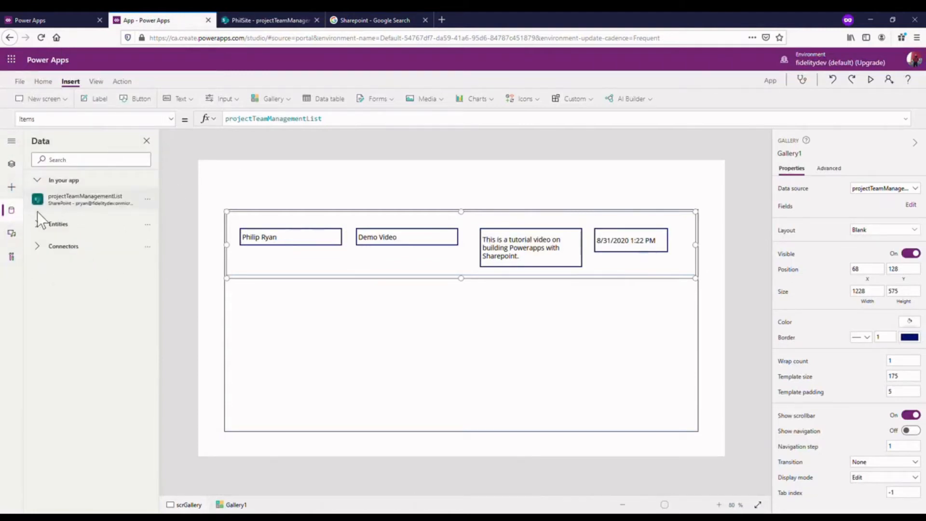
pyautogui.click(154, 202)
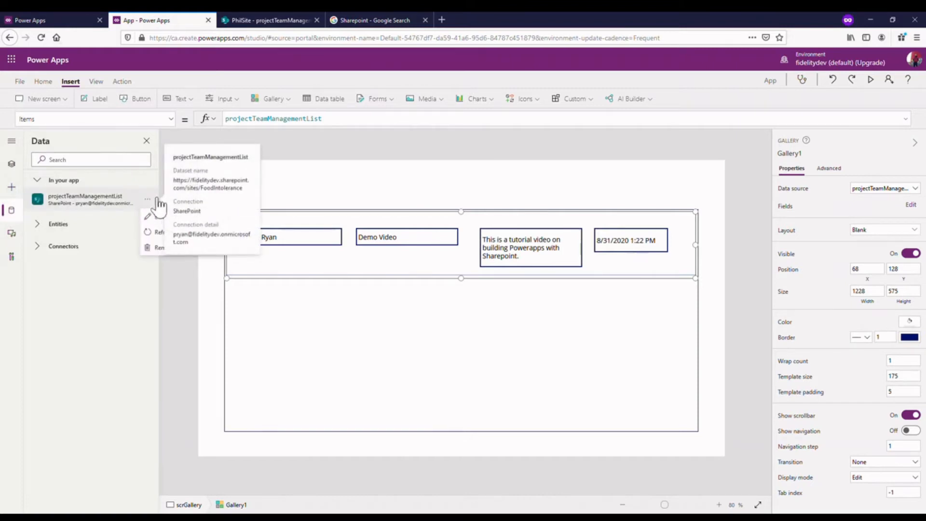
pyautogui.click(157, 232)
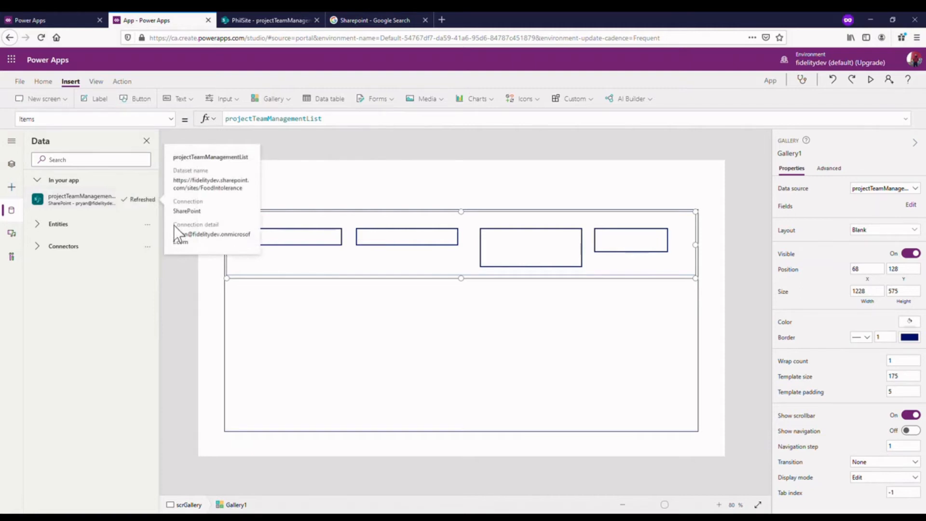
pyautogui.click(759, 297)
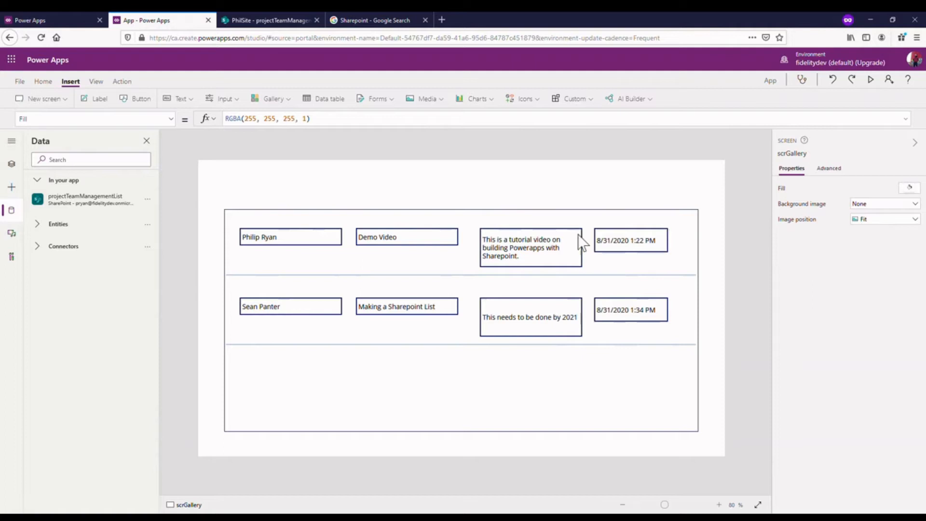
# - Move the employee label to about X 32, Y 12 and place the project label directly beneath it
pyautogui.click(459, 257)
pyautogui.moveTo(296, 247)
pyautogui.mouseDown()
pyautogui.moveTo(294, 234)
pyautogui.moveTo(302, 236)
pyautogui.mouseUp()
pyautogui.doubleClick(302, 235)
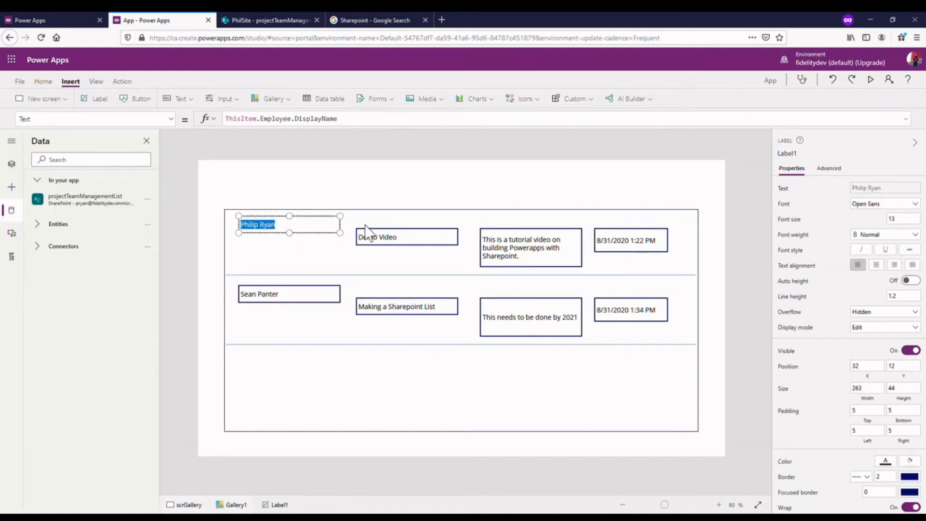
pyautogui.click(320, 235)
pyautogui.click(784, 251)
pyautogui.click(352, 207)
pyautogui.moveTo(410, 247); pyautogui.dragTo(297, 261)
# - Set the employee label's font size to 16
pyautogui.click(296, 220)
pyautogui.click(901, 219)
pyautogui.write('1')
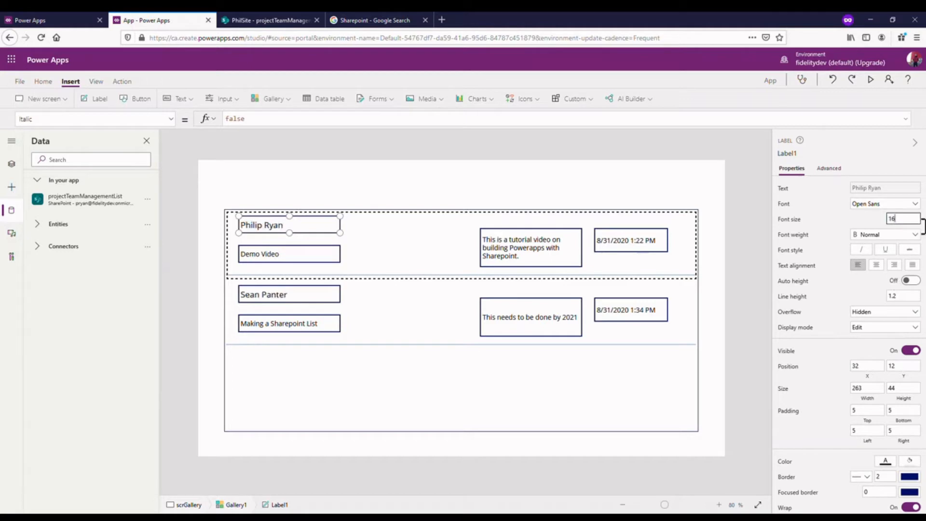
pyautogui.click(725, 203)
# - Set the border thickness of the employee, project, comment and modified-date labels to 0
pyautogui.click(325, 223)
pyautogui.click(325, 223)
pyautogui.keyDown('shift'); pyautogui.click(301, 256); pyautogui.keyUp('shift')
pyautogui.keyDown('shift'); pyautogui.click(577, 253); pyautogui.keyUp('shift')
pyautogui.keyDown('shift'); pyautogui.click(624, 249); pyautogui.keyUp('shift')
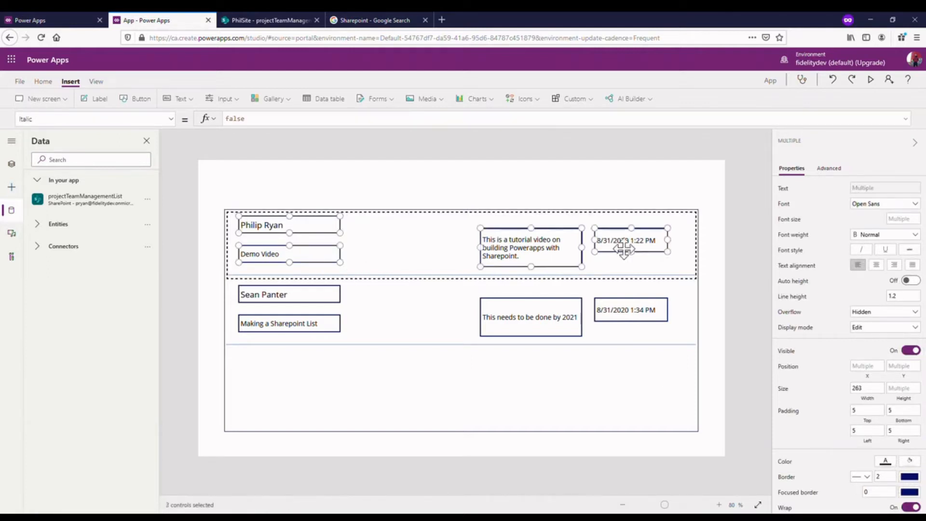
pyautogui.click(890, 476)
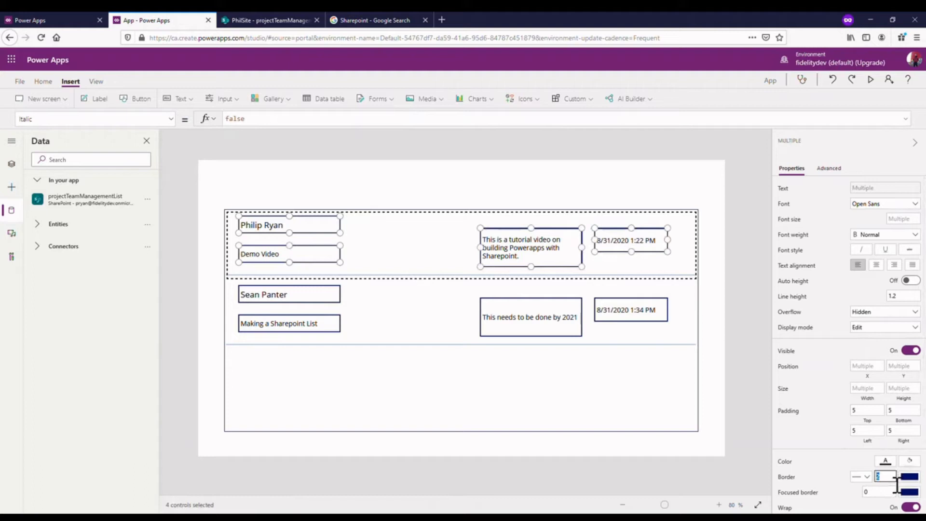
pyautogui.click(736, 365)
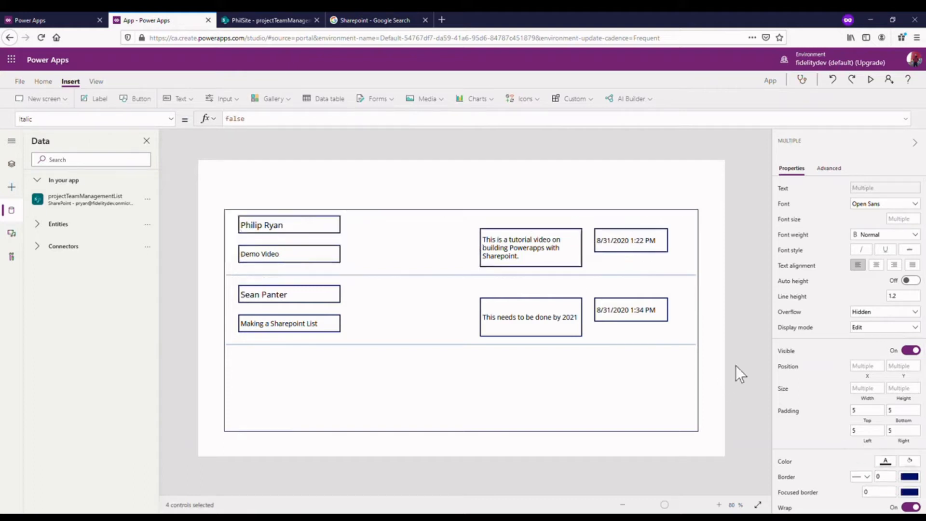
# - Move the project label up to about Y 61 and resize the employee label to about 160 wide by 49 high
pyautogui.click(290, 230)
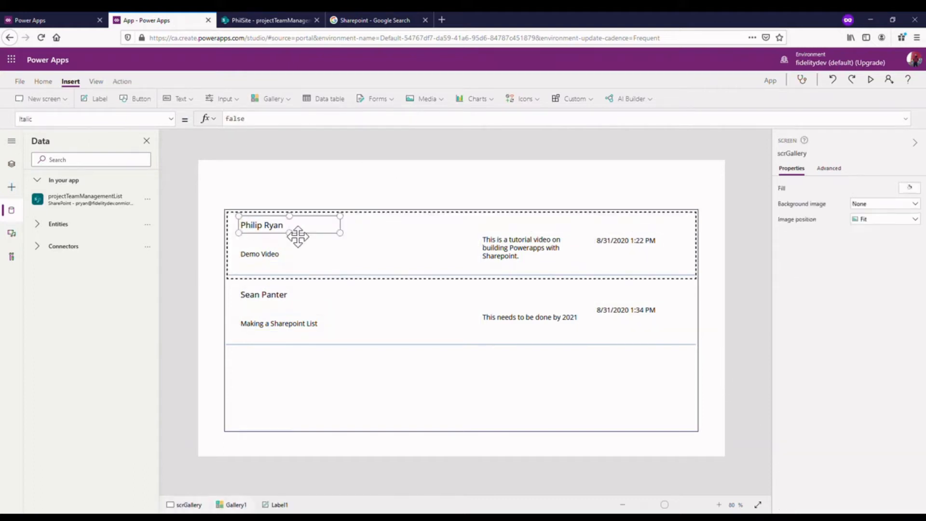
pyautogui.moveTo(350, 233); pyautogui.dragTo(356, 234)
pyautogui.click(268, 260)
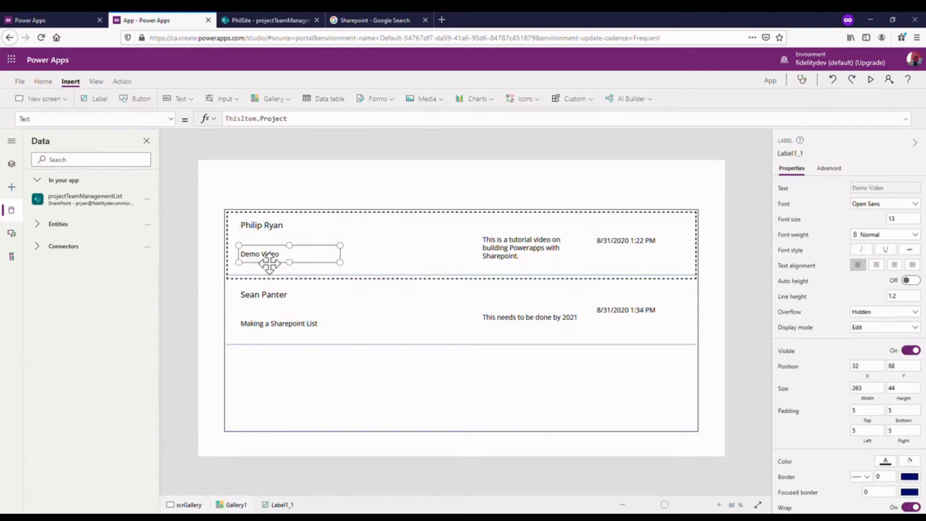
pyautogui.moveTo(269, 259); pyautogui.dragTo(268, 255)
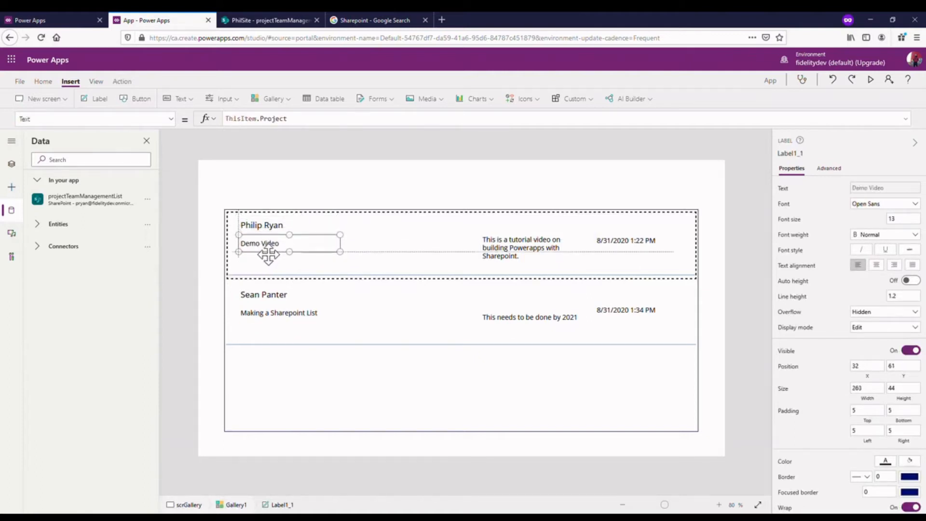
pyautogui.click(273, 227)
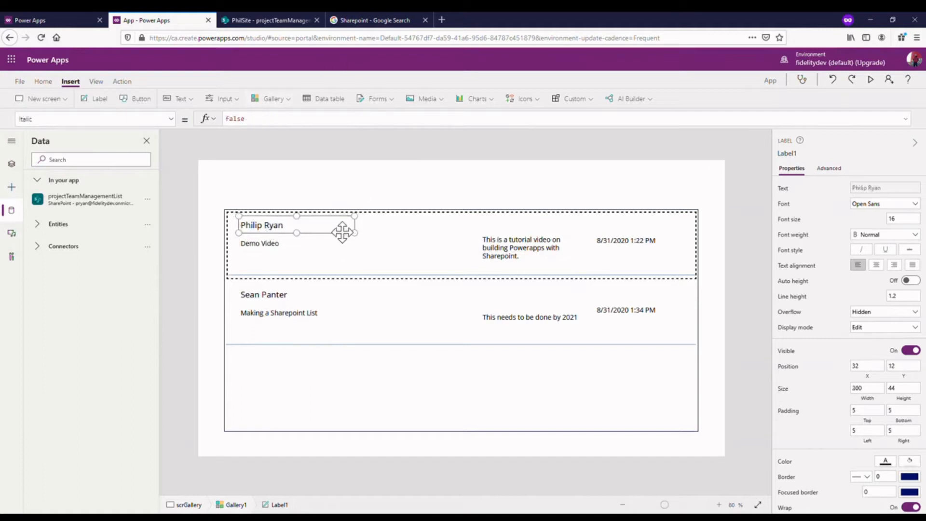
pyautogui.moveTo(355, 234); pyautogui.dragTo(292, 240)
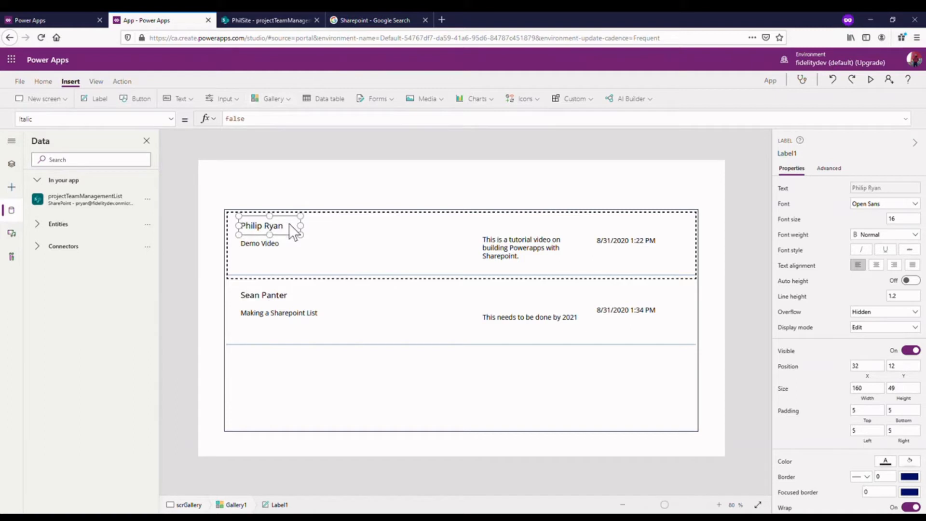
# - Duplicate the employee label beside the original at about X 217, Y 0, and set the copy's text to ThisItem.Employee.JobTitle
pyautogui.hotkey('ctrl', 'c')
pyautogui.hotkey('ctrl', 'v')
pyautogui.moveTo(297, 243); pyautogui.dragTo(369, 229)
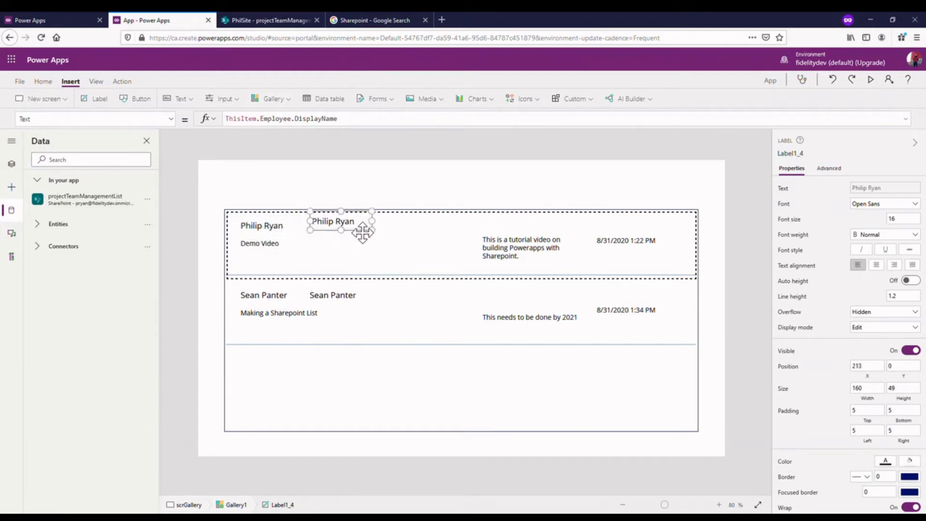
pyautogui.doubleClick(309, 122)
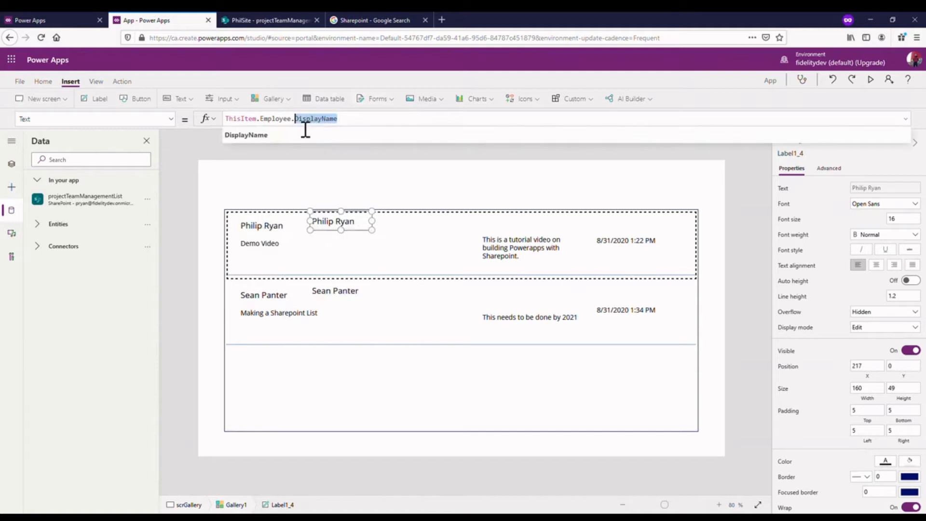
pyautogui.press('BackSpace')
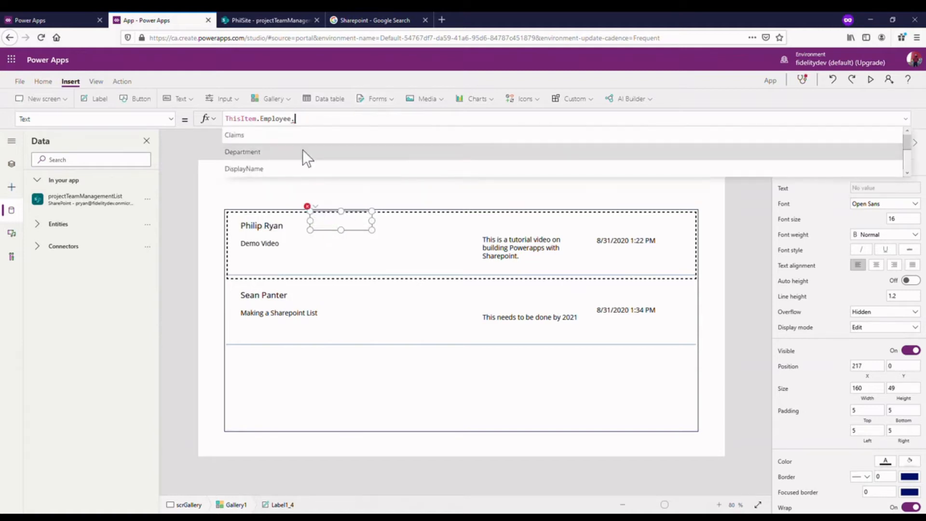
pyautogui.scroll(-1, 313, 164)
pyautogui.scroll(-2, 313, 164)
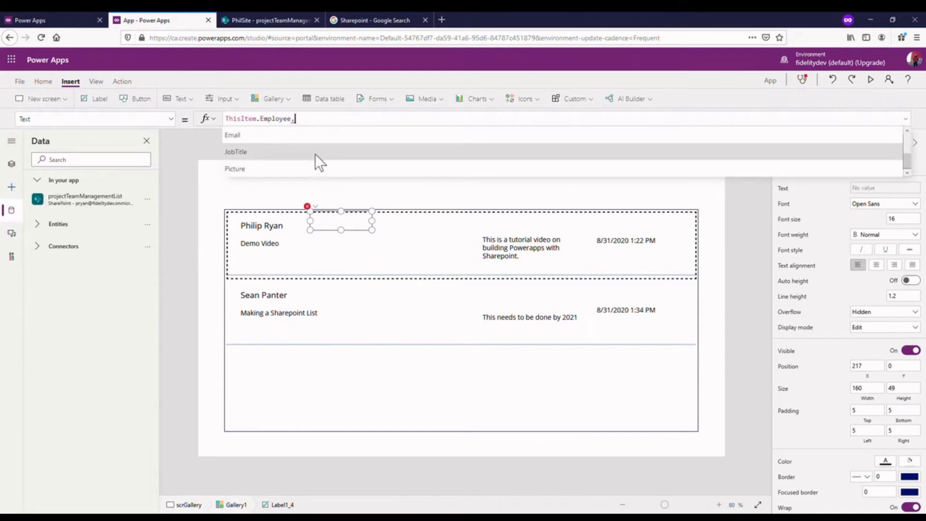
pyautogui.click(315, 154)
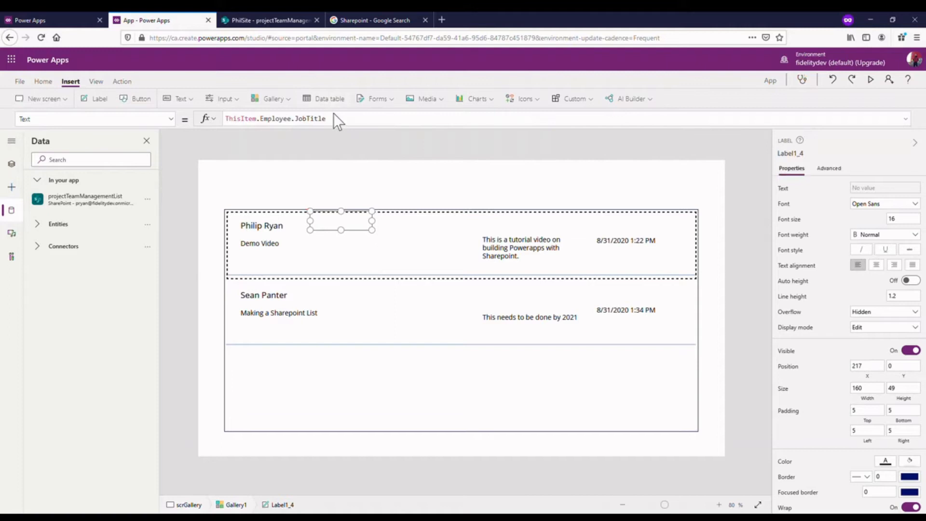
# - Try ThisItem.Employee.Picture as the copied label's text in a box about 144 high, and delete that label
pyautogui.doubleClick(309, 118)
pyautogui.press('BackSpace')
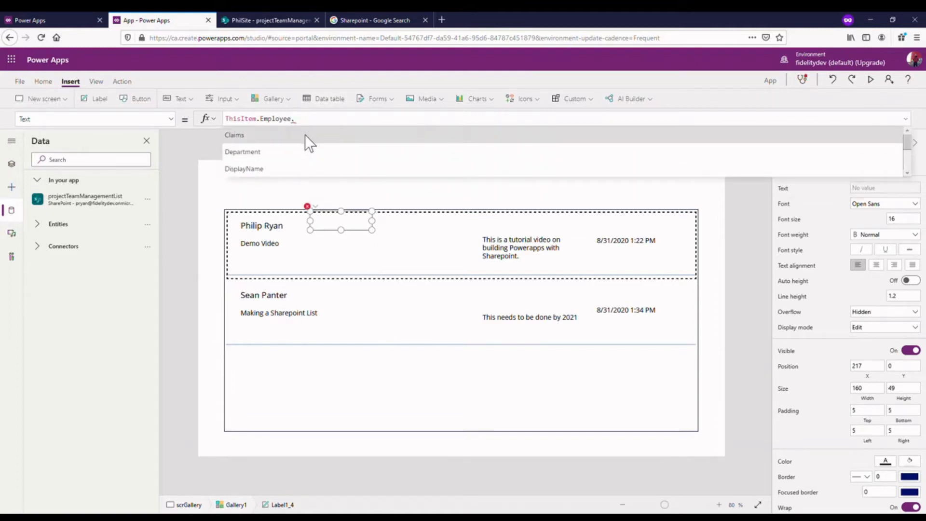
pyautogui.scroll(-3, 320, 166)
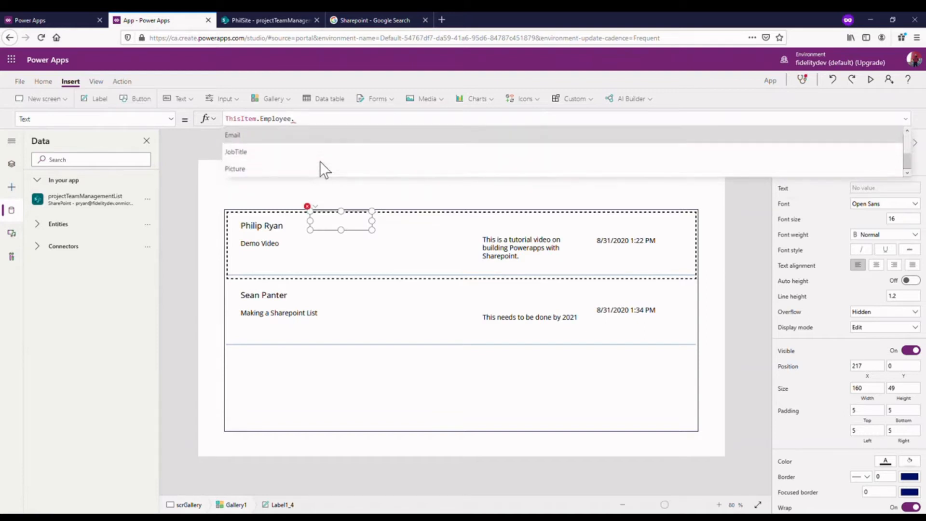
pyautogui.scroll(3, 323, 168)
pyautogui.scroll(-3, 305, 169)
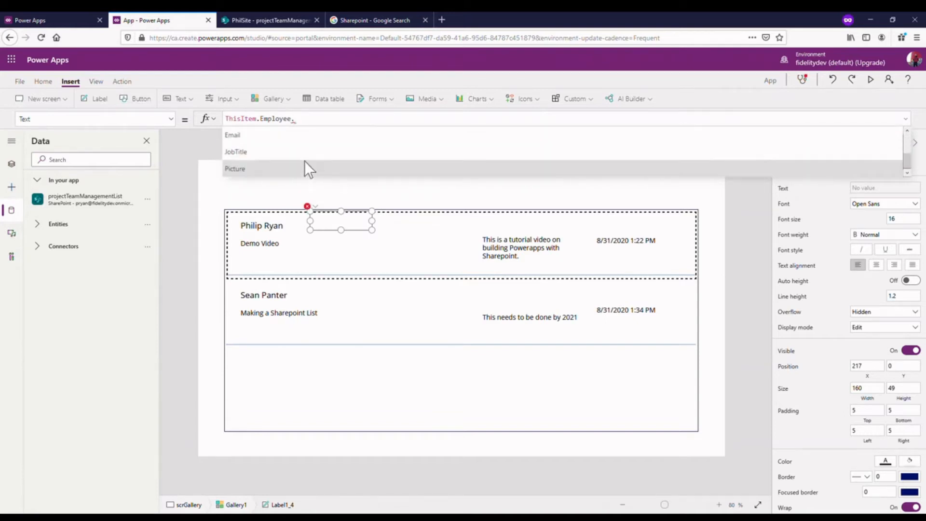
pyautogui.click(303, 165)
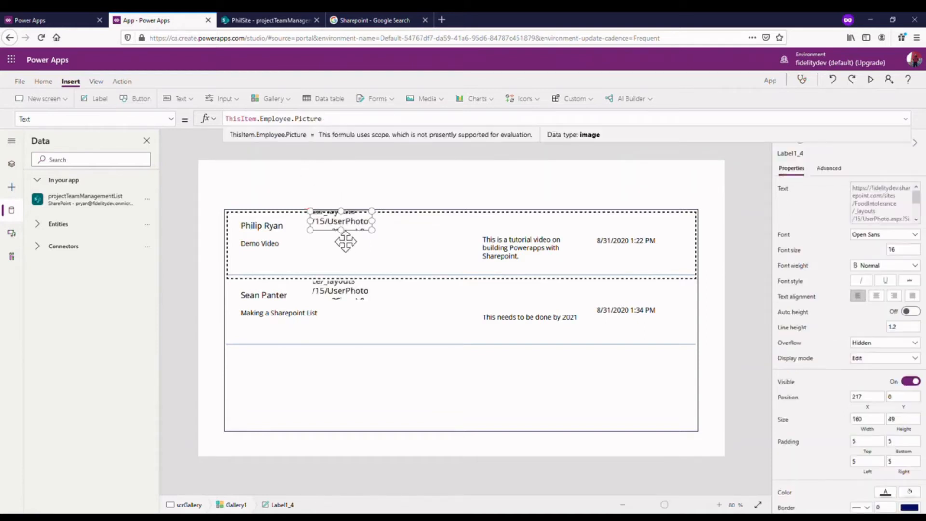
pyautogui.moveTo(343, 241); pyautogui.dragTo(341, 266)
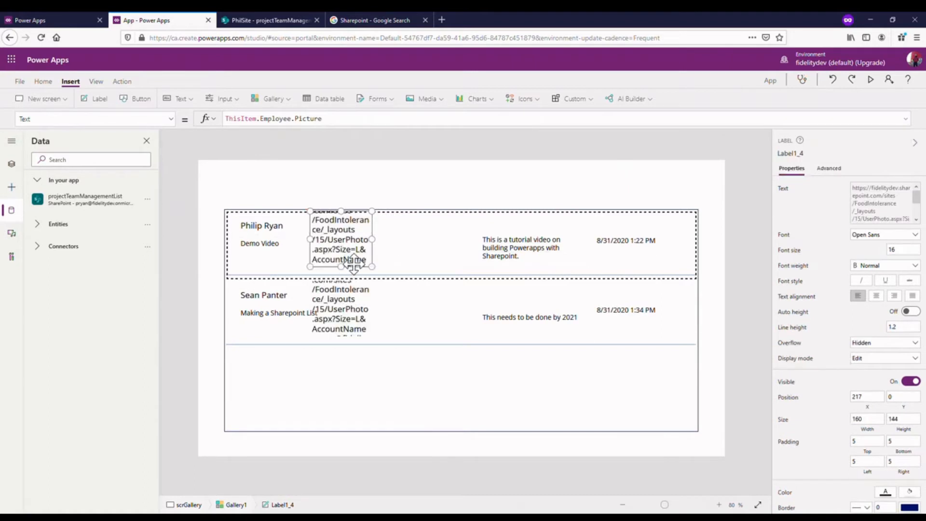
pyautogui.press('Delete')
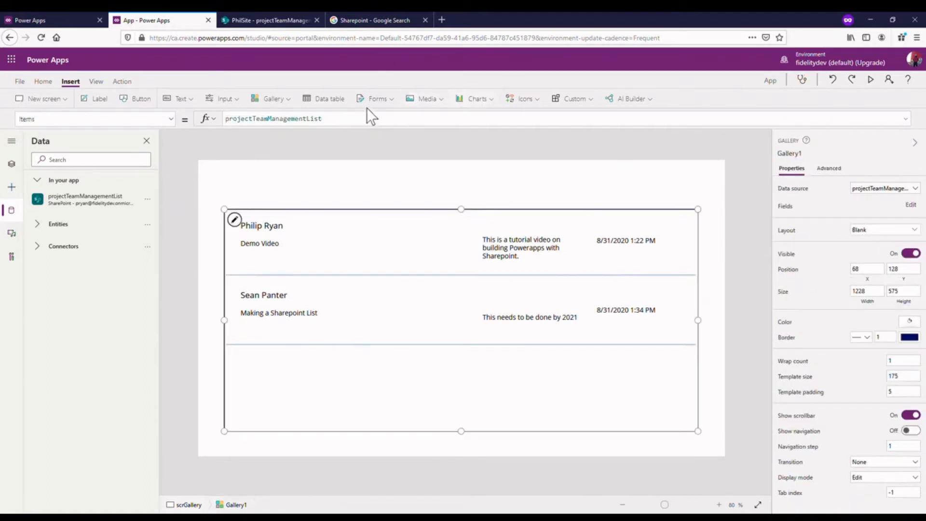
# - Add an image control inside the gallery template and place it beside the employee and project labels at about X 240, Y 33
pyautogui.click(436, 99)
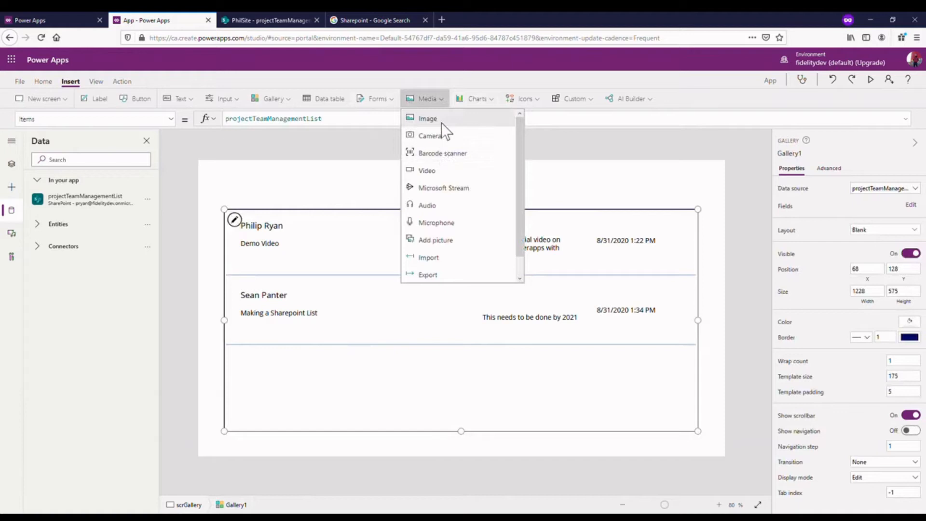
pyautogui.click(441, 122)
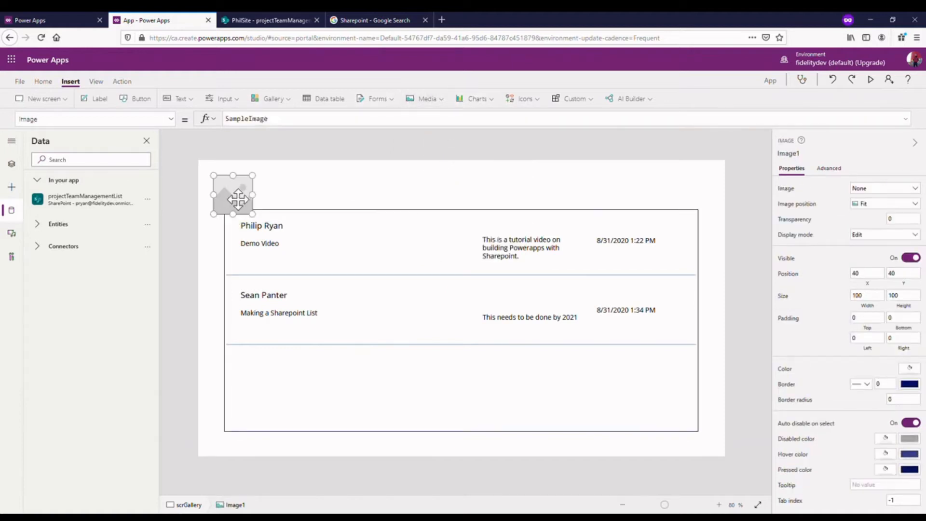
pyautogui.press('Delete')
pyautogui.click(322, 233)
pyautogui.hotkey('ctrl', 'v')
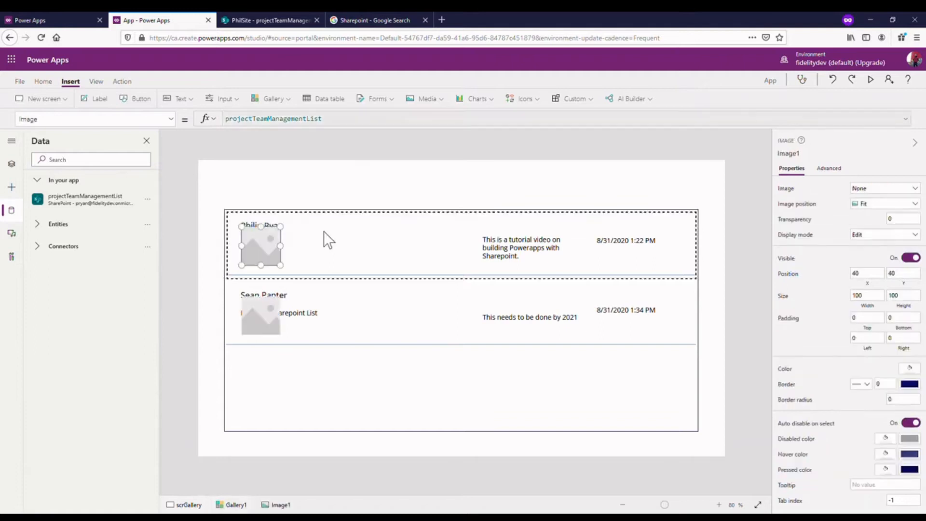
pyautogui.moveTo(278, 245); pyautogui.dragTo(362, 244)
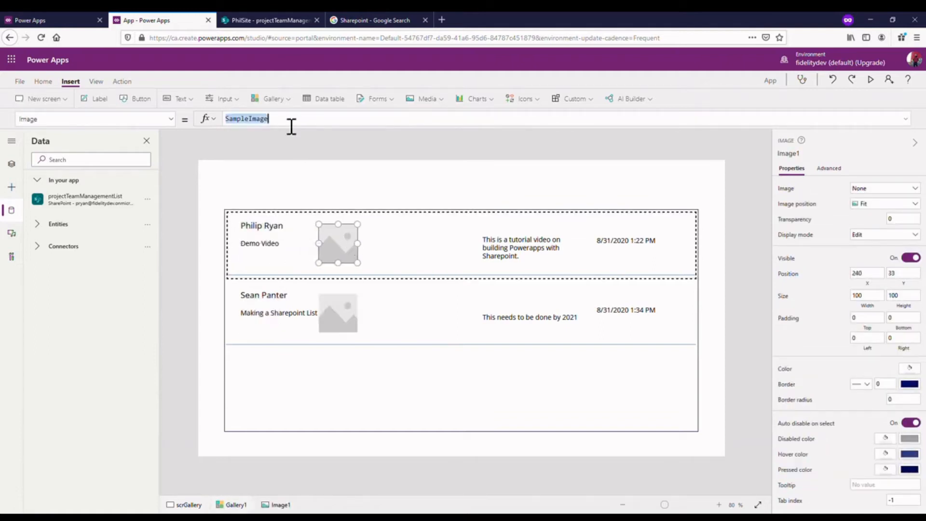
pyautogui.doubleClick(288, 122)
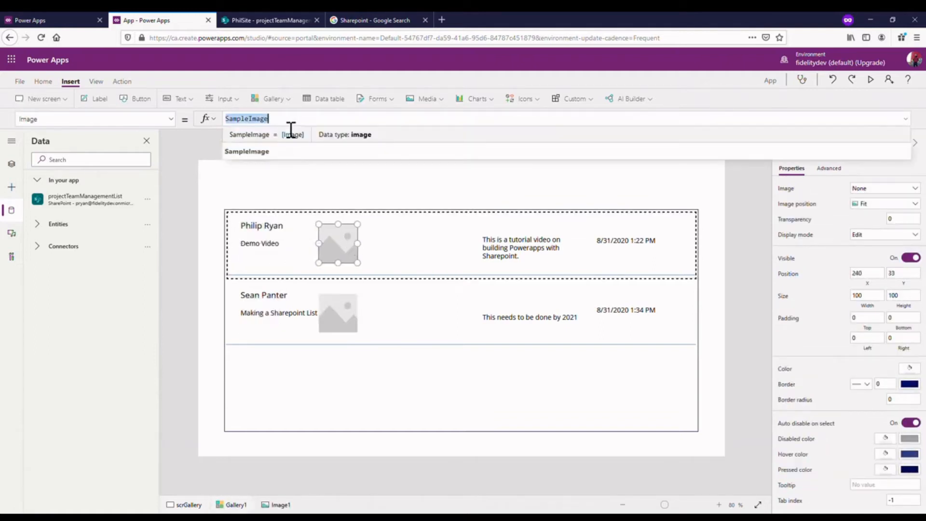
pyautogui.write('pro')
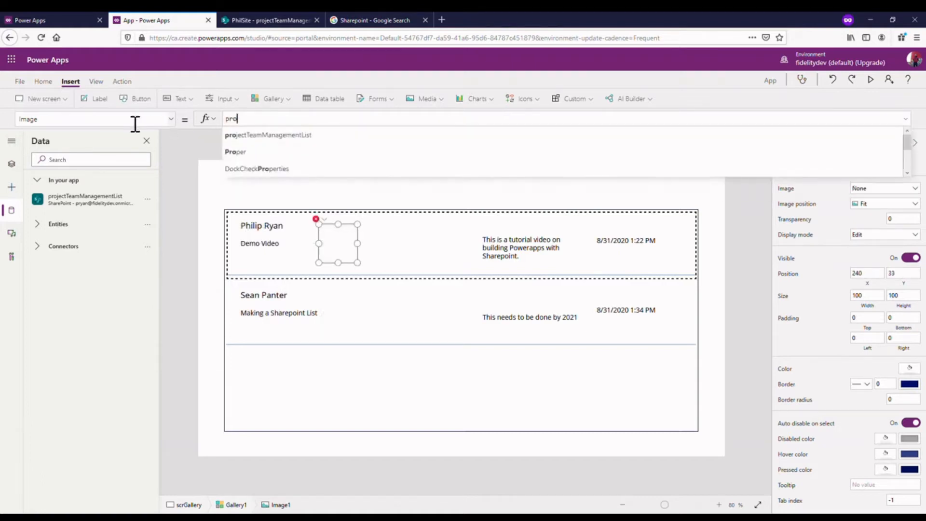
pyautogui.click(315, 135)
pyautogui.write('.')
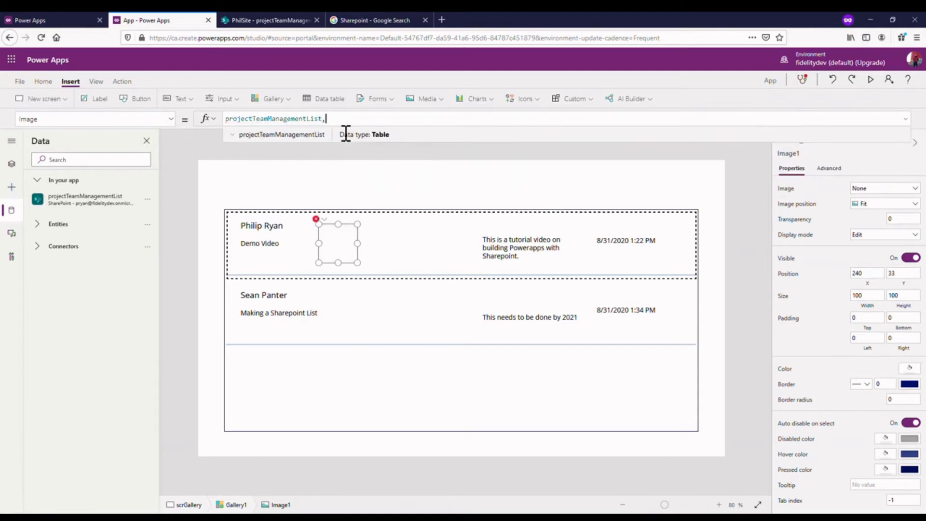
pyautogui.press('BackSpace')
pyautogui.press('BackSpace')
pyautogui.press('BackSpace')
pyautogui.press('BackSpace')
pyautogui.press('BackSpace')
pyautogui.press('BackSpace')
pyautogui.press('BackSpace')
pyautogui.press('BackSpace')
pyautogui.press('BackSpace')
pyautogui.press('BackSpace')
pyautogui.press('BackSpace')
pyautogui.press('BackSpace')
pyautogui.press('BackSpace')
pyautogui.press('BackSpace')
pyautogui.press('BackSpace')
pyautogui.press('BackSpace')
pyautogui.press('BackSpace')
pyautogui.press('BackSpace')
pyautogui.press('BackSpace')
pyautogui.press('BackSpace')
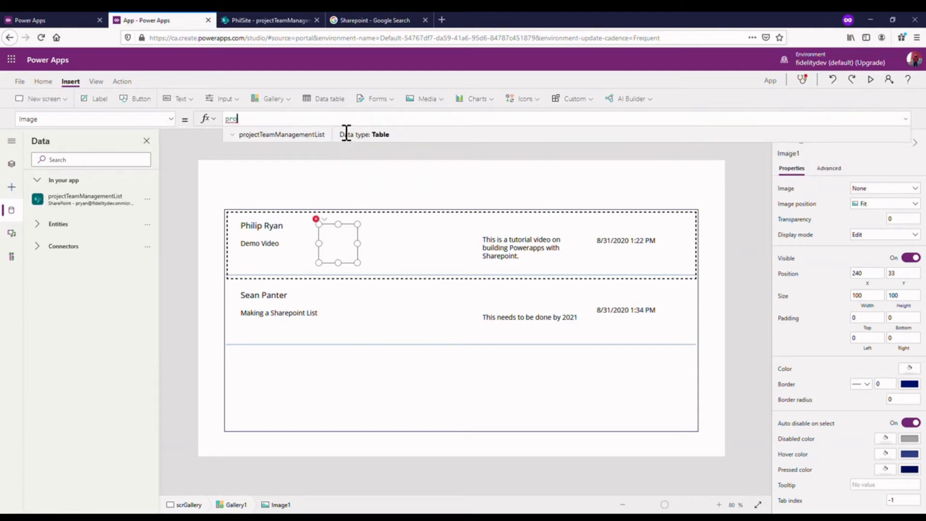
# - Set the gallery image's Image property to ThisItem.Employee.Picture and widen the image to about 137
pyautogui.click(11, 164)
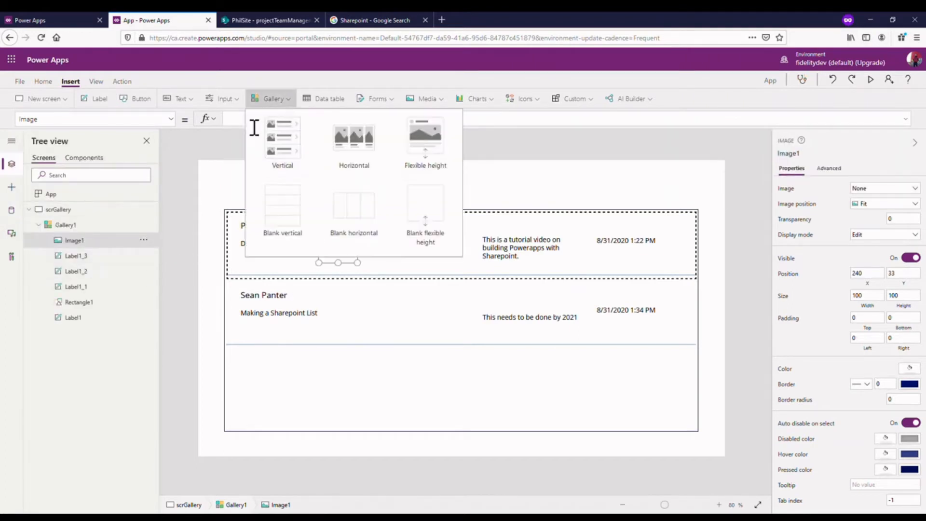
pyautogui.click(245, 128)
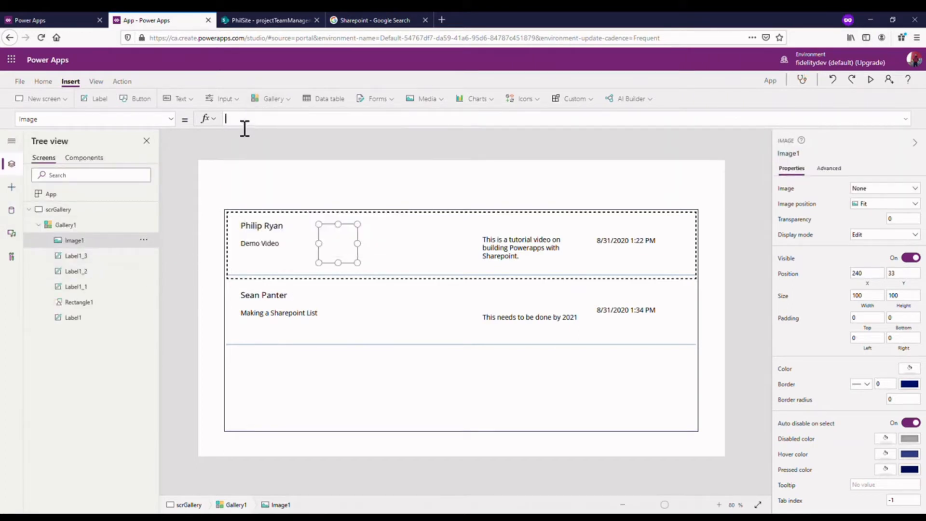
pyautogui.write('This')
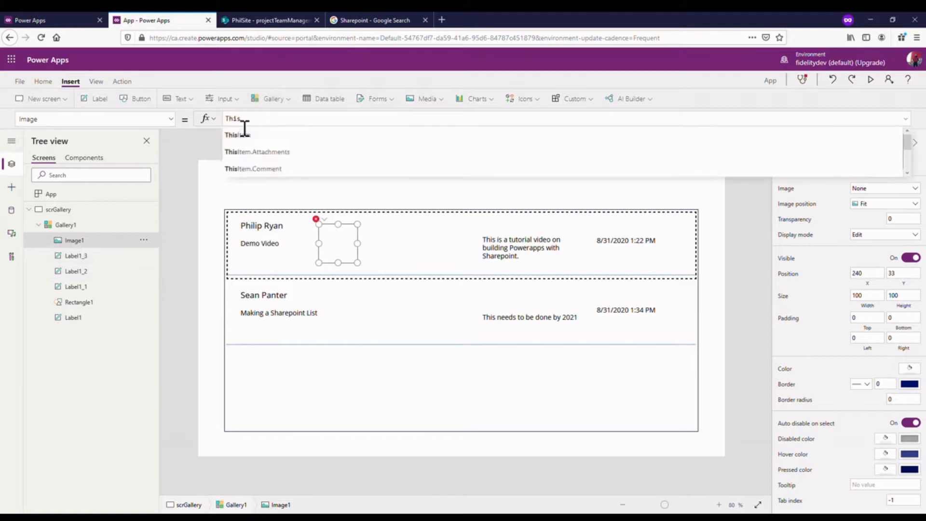
pyautogui.click(244, 138)
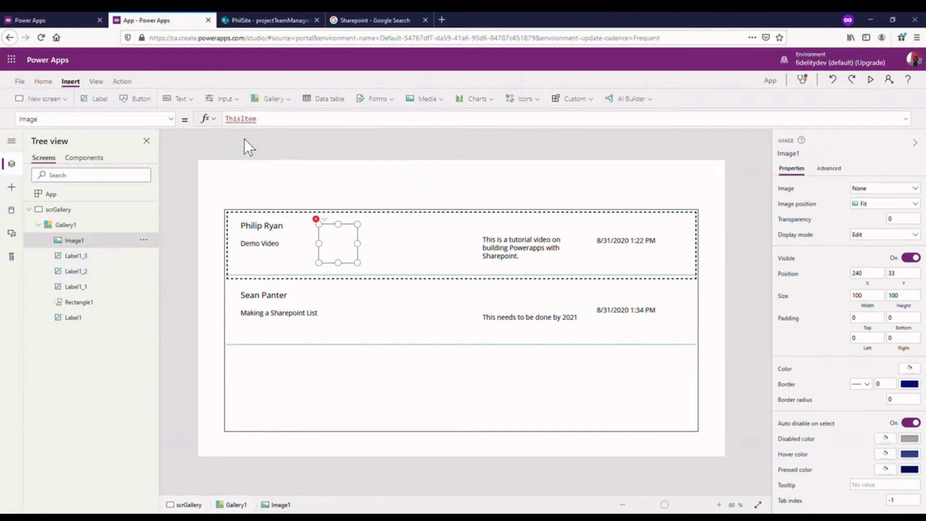
pyautogui.write('.E')
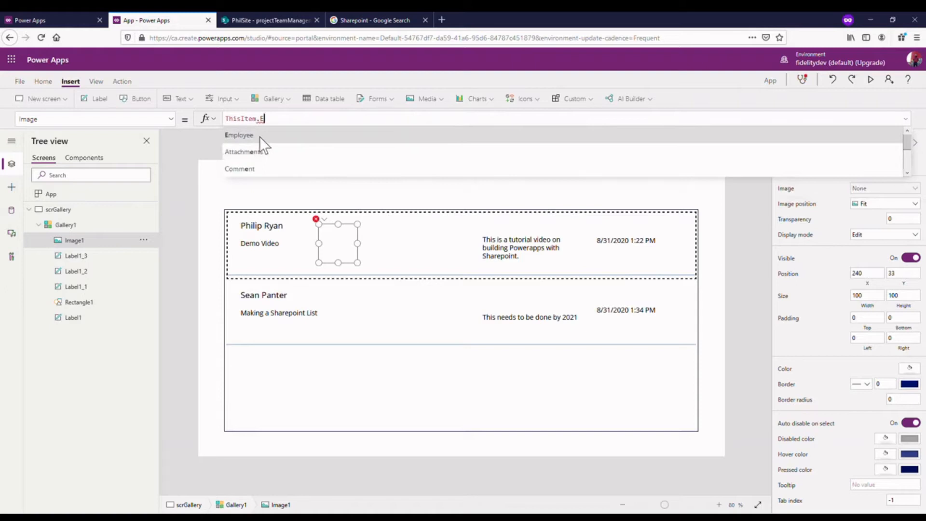
pyautogui.click(259, 137)
pyautogui.write('.')
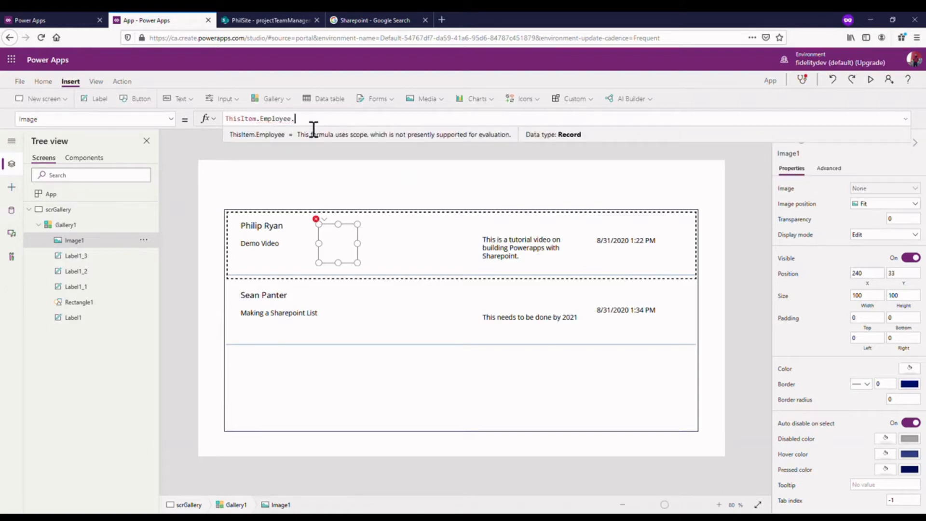
pyautogui.scroll(-2, 316, 149)
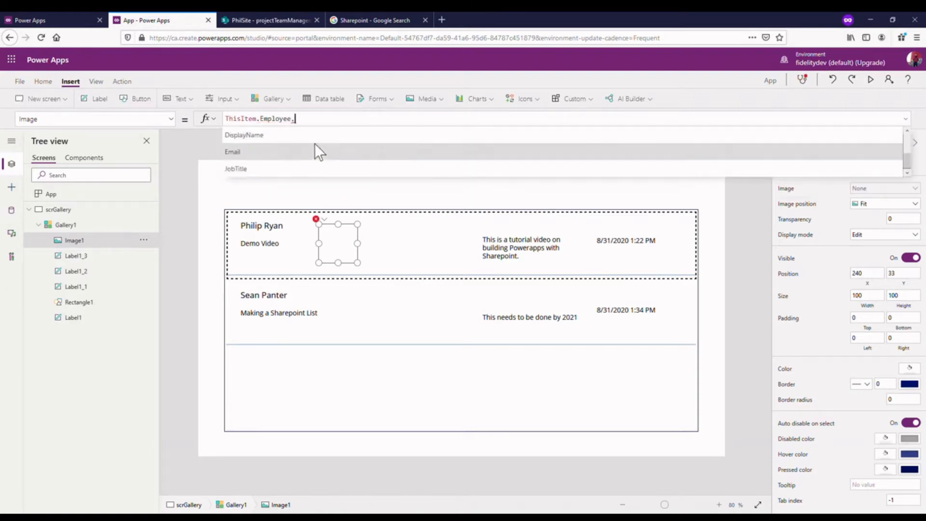
pyautogui.scroll(2, 309, 153)
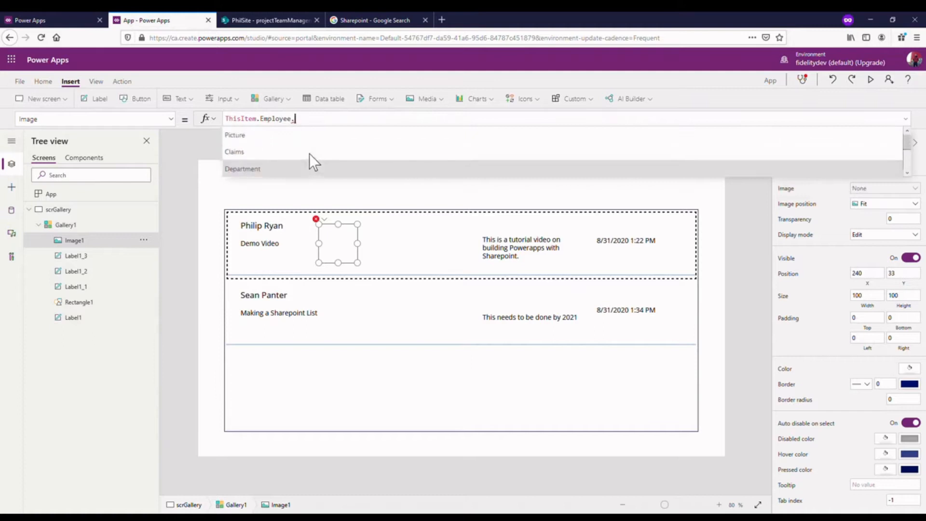
pyautogui.scroll(-2, 309, 153)
pyautogui.scroll(1, 312, 141)
pyautogui.scroll(1, 311, 141)
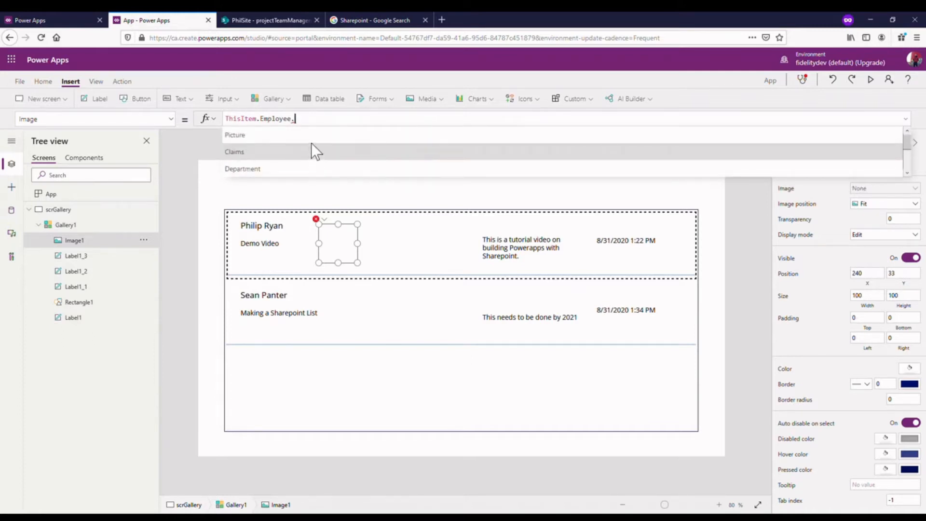
pyautogui.click(313, 137)
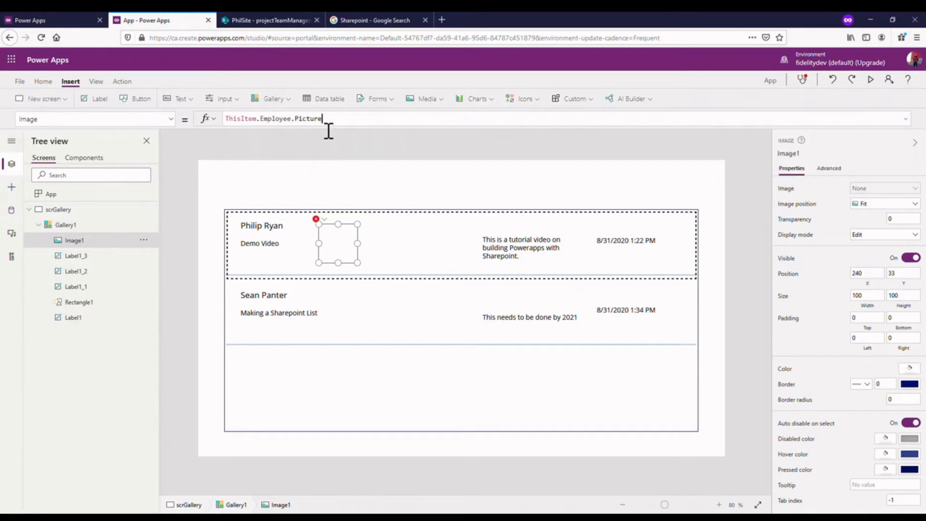
pyautogui.moveTo(358, 244)
pyautogui.mouseDown()
pyautogui.moveTo(373, 244)
pyautogui.moveTo(357, 250)
pyautogui.mouseUp()
# - Move the project label to about X 457, Y 72 and place the employee image under the employee label at about X 17, Y 61
pyautogui.click(268, 234)
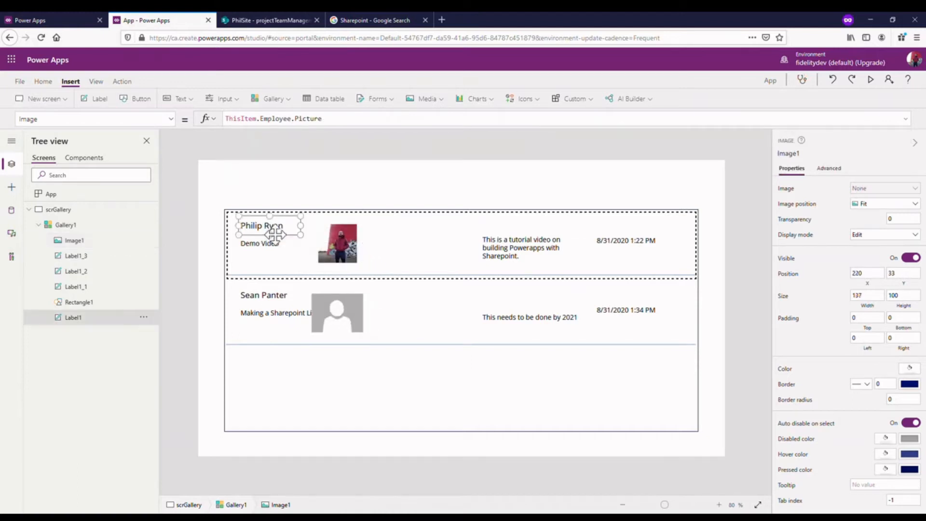
pyautogui.moveTo(265, 248); pyautogui.dragTo(437, 253)
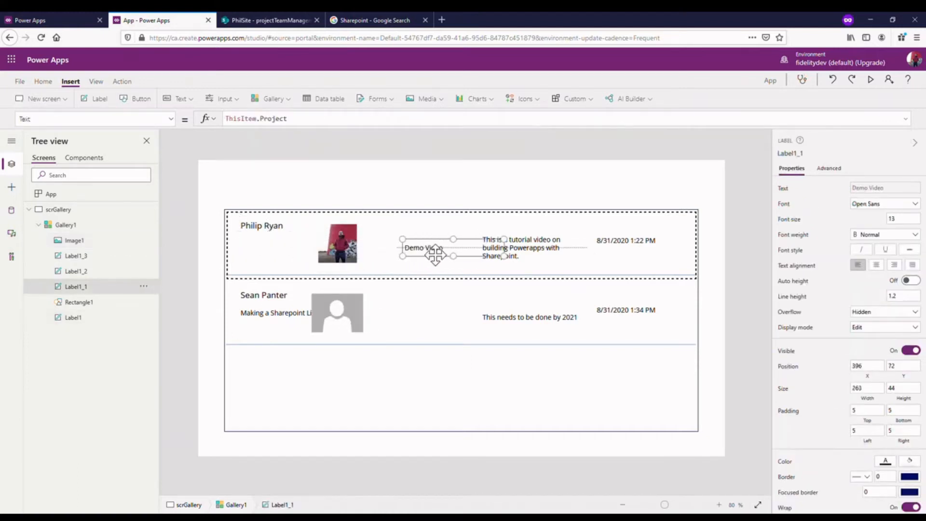
pyautogui.doubleClick(424, 248)
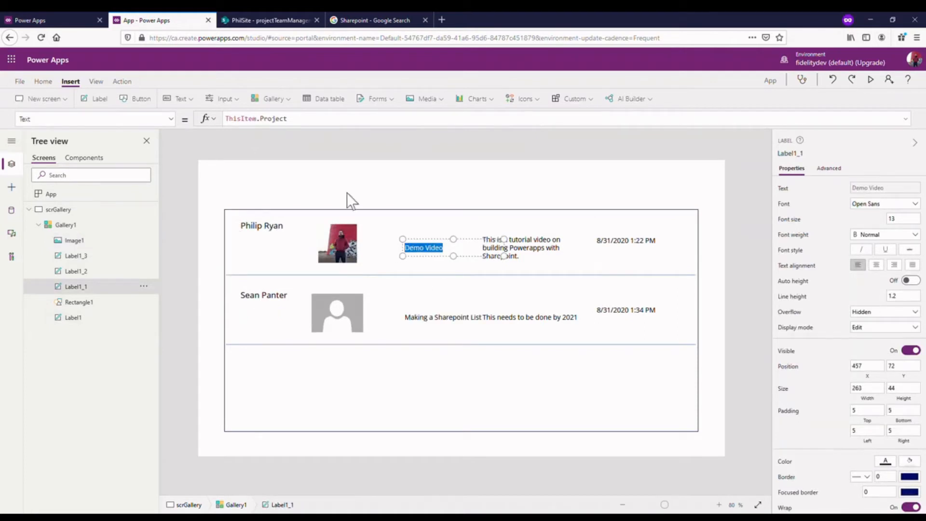
pyautogui.click(495, 208)
pyautogui.click(338, 241)
pyautogui.moveTo(327, 259); pyautogui.dragTo(268, 260)
# - Move the project label beside the employee image at about X 253, Y 61
pyautogui.click(419, 253)
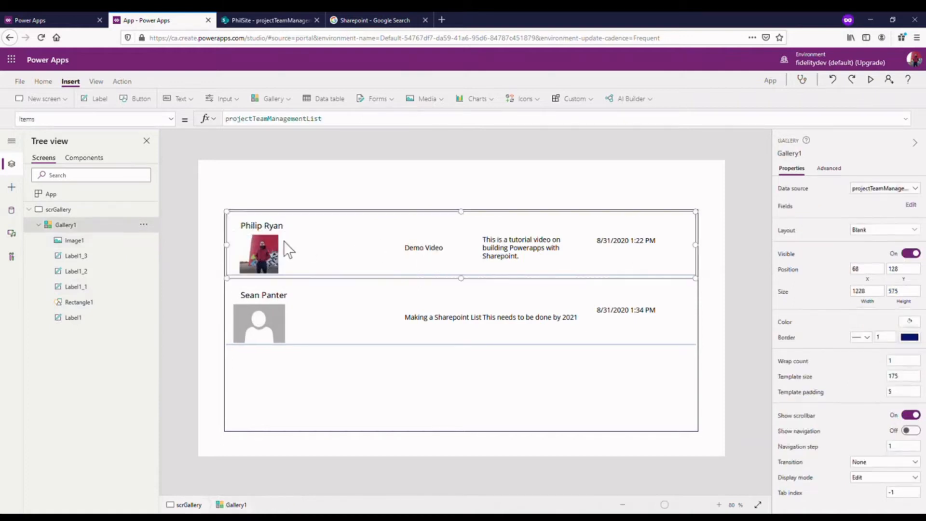
pyautogui.click(284, 246)
pyautogui.click(425, 251)
pyautogui.moveTo(395, 237); pyautogui.dragTo(371, 237)
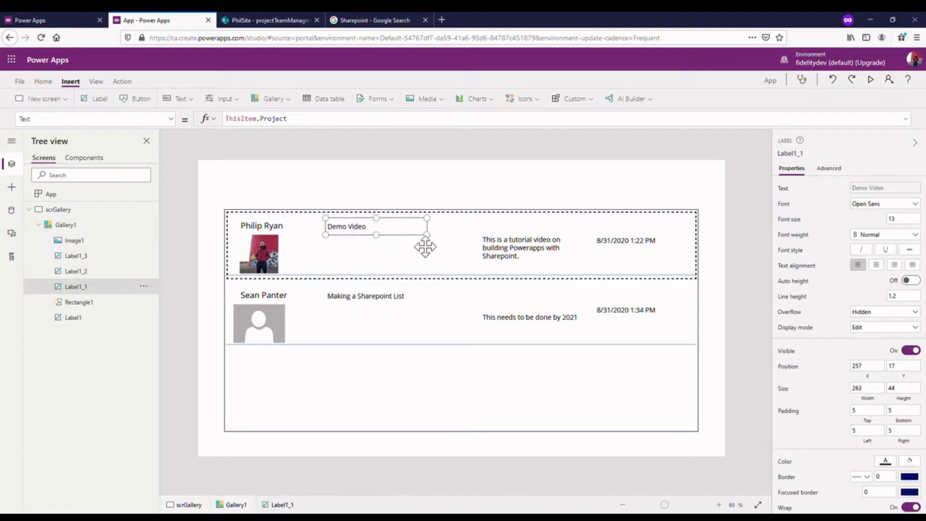
pyautogui.moveTo(381, 235); pyautogui.dragTo(379, 250)
# - Shift the comment label slightly to the right and place the modified-date label at about X 987, Y 52
pyautogui.click(501, 248)
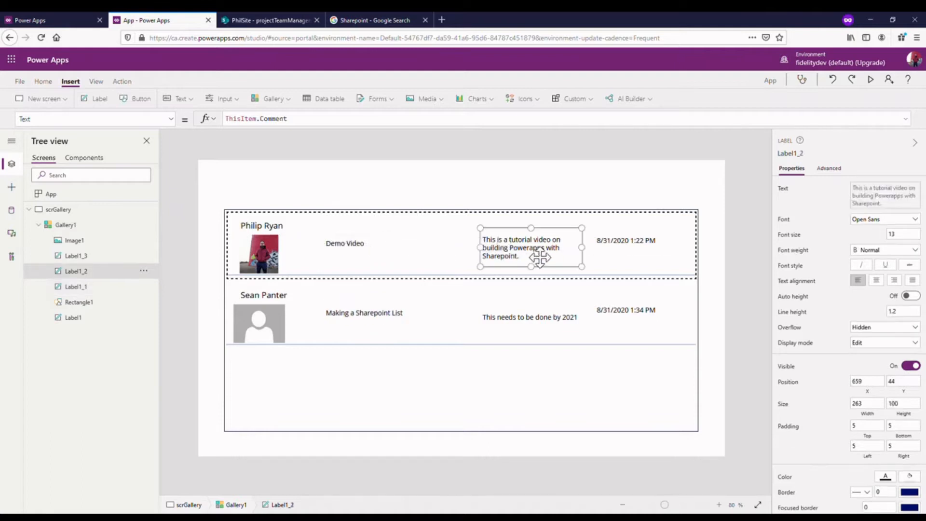
pyautogui.moveTo(535, 254); pyautogui.dragTo(555, 259)
pyautogui.moveTo(641, 245); pyautogui.dragTo(654, 252)
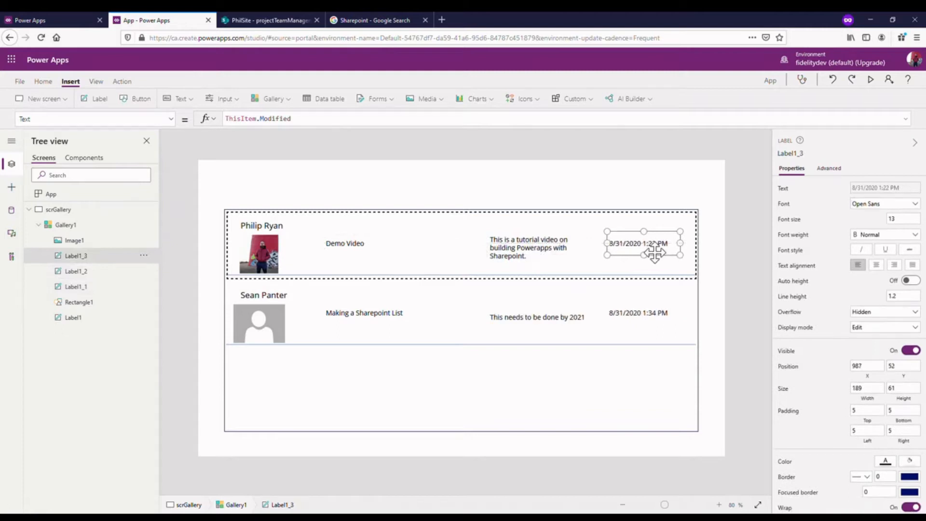
# - Stack the project label at about X 239, Y 17 directly above the comment label at about X 239, Y 61
pyautogui.click(278, 247)
pyautogui.click(358, 247)
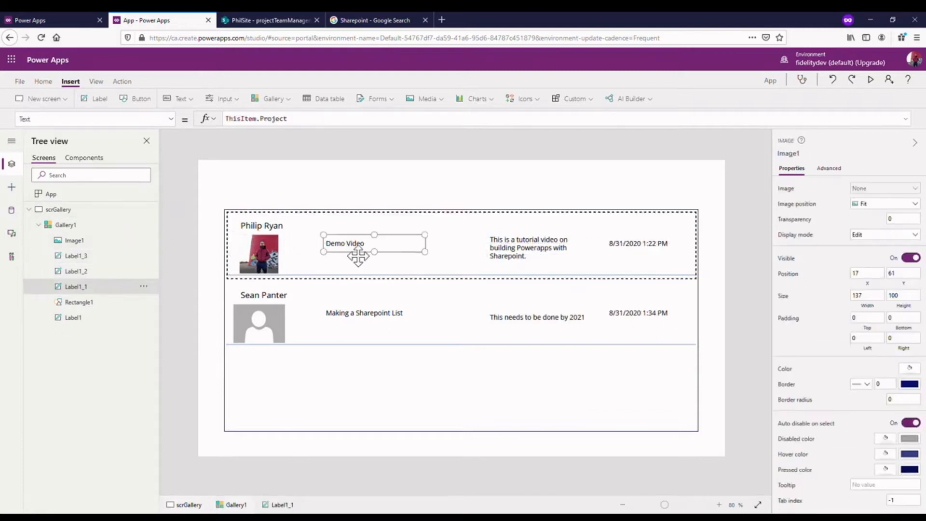
pyautogui.click(261, 238)
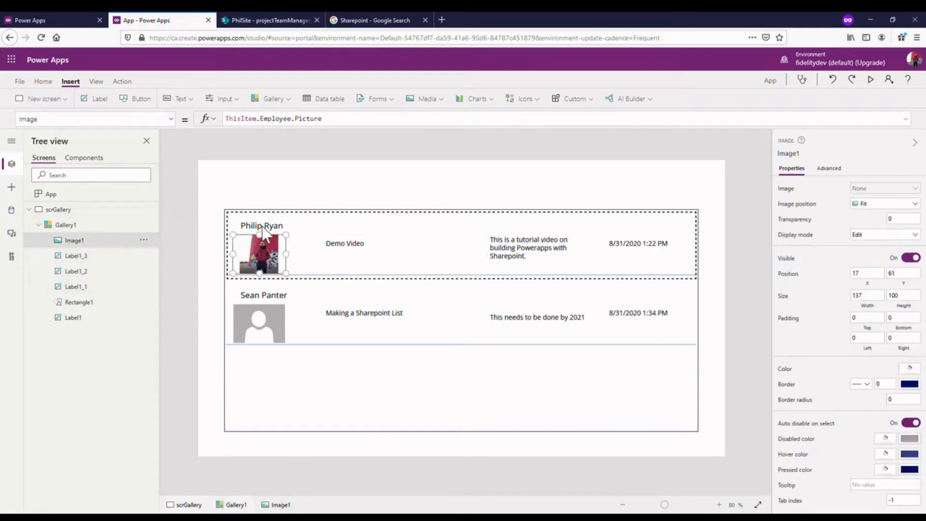
pyautogui.click(262, 227)
pyautogui.click(260, 246)
pyautogui.click(360, 251)
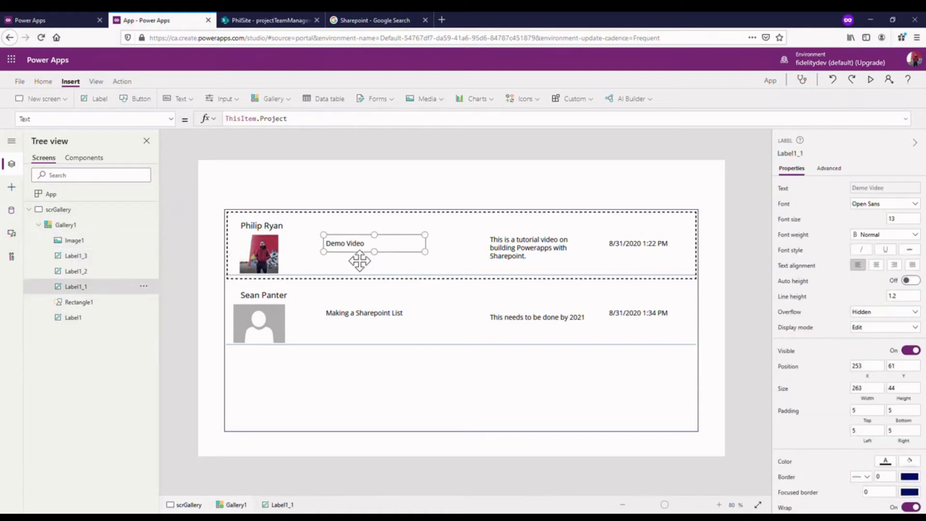
pyautogui.moveTo(359, 257); pyautogui.dragTo(355, 241)
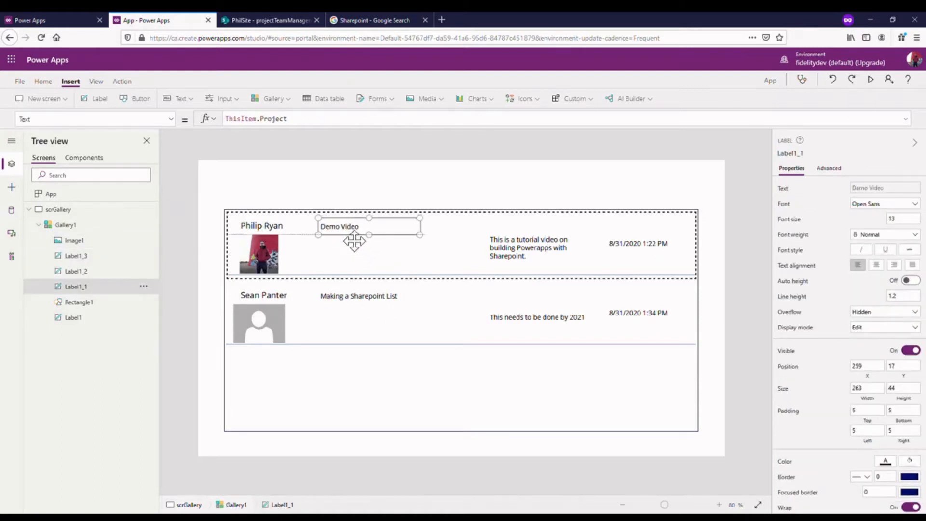
pyautogui.moveTo(565, 252); pyautogui.dragTo(388, 265)
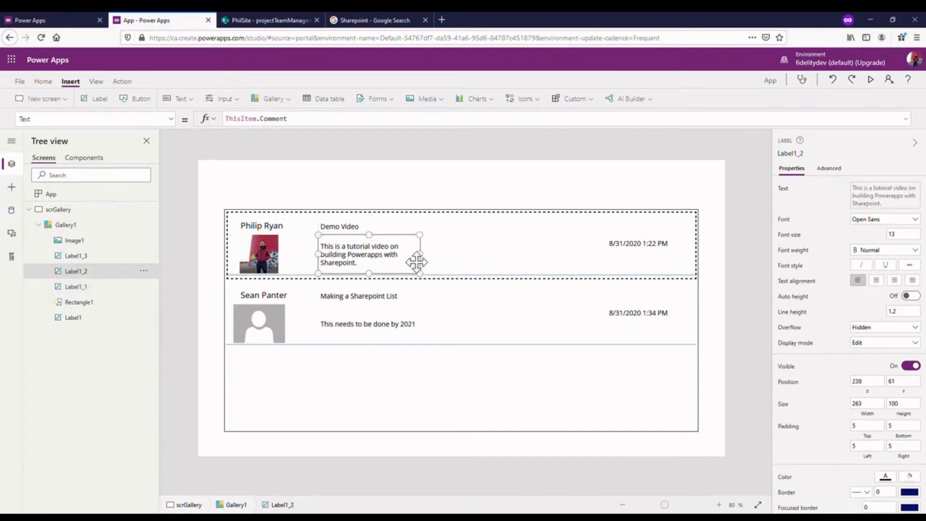
# - Widen the gallery on both sides to about 1333 from X 32 and shorten its height to about 440
pyautogui.click(699, 270)
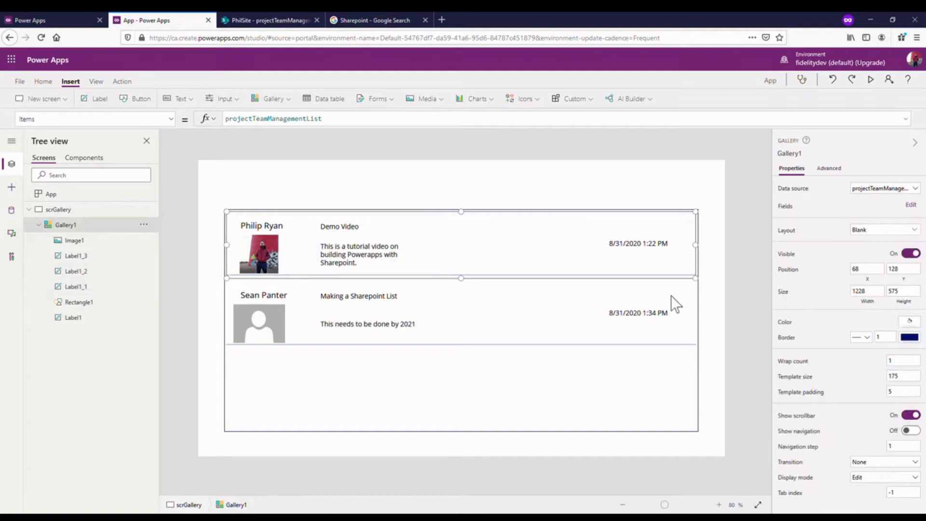
pyautogui.moveTo(708, 325)
pyautogui.mouseDown()
pyautogui.moveTo(463, 320)
pyautogui.moveTo(726, 320)
pyautogui.mouseUp()
pyautogui.moveTo(329, 324); pyautogui.dragTo(211, 320)
pyautogui.moveTo(472, 439); pyautogui.dragTo(471, 388)
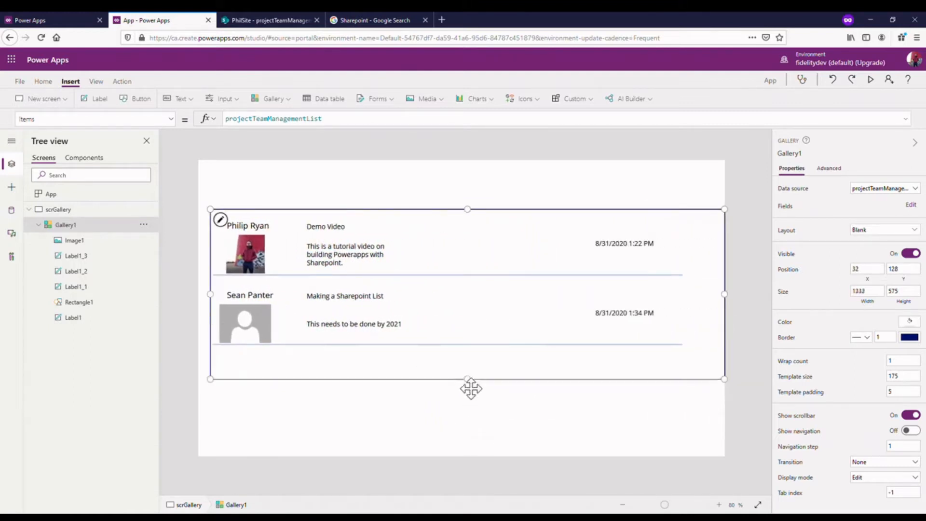
# - Arrange the comment, modified-date and project labels and a smaller employee image in one row level with the employee label, with the comment at about X 683, Y 12
pyautogui.moveTo(338, 251); pyautogui.dragTo(520, 241)
pyautogui.moveTo(649, 248); pyautogui.dragTo(678, 239)
pyautogui.moveTo(346, 231); pyautogui.dragTo(415, 238)
pyautogui.moveTo(239, 259); pyautogui.dragTo(314, 231)
# - Raise the divider line to about Y 111 and reduce the gallery's template size to about 120
pyautogui.click(389, 270)
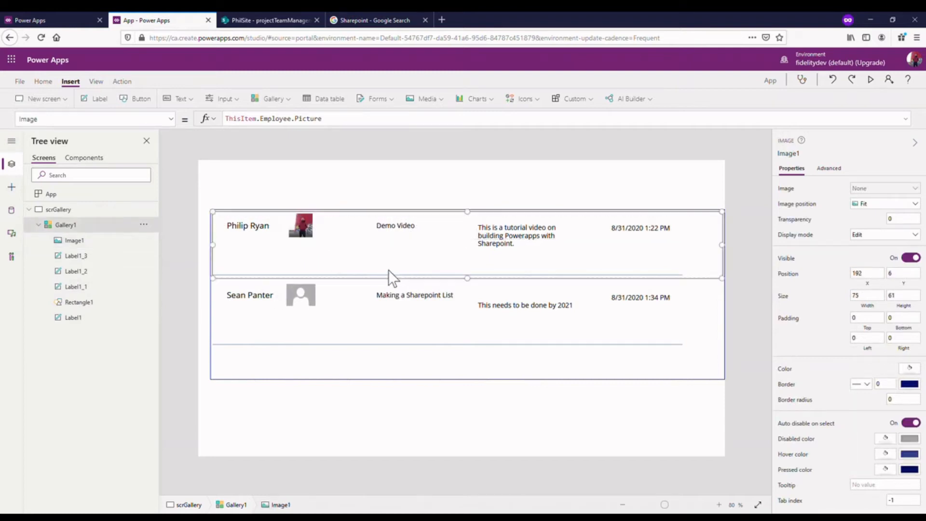
pyautogui.moveTo(471, 289); pyautogui.dragTo(470, 251)
pyautogui.click(471, 275)
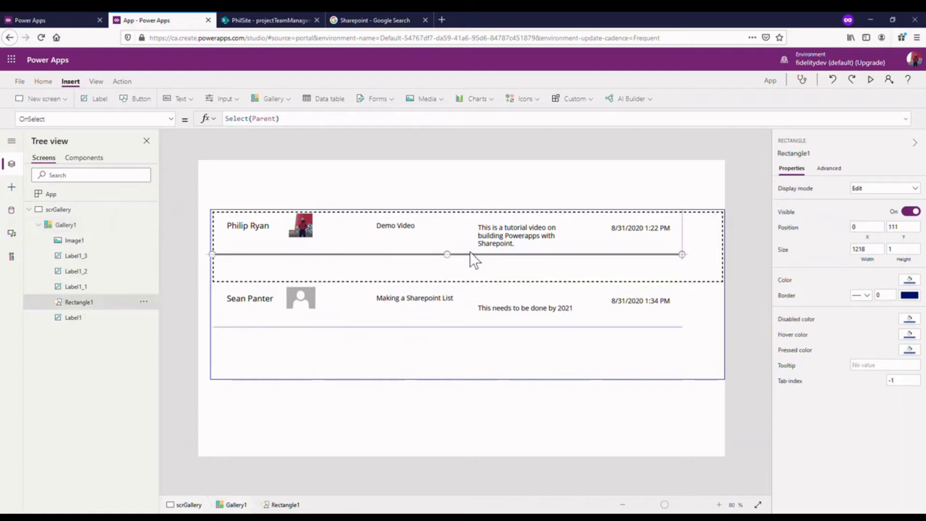
pyautogui.click(466, 271)
pyautogui.moveTo(474, 291); pyautogui.dragTo(474, 256)
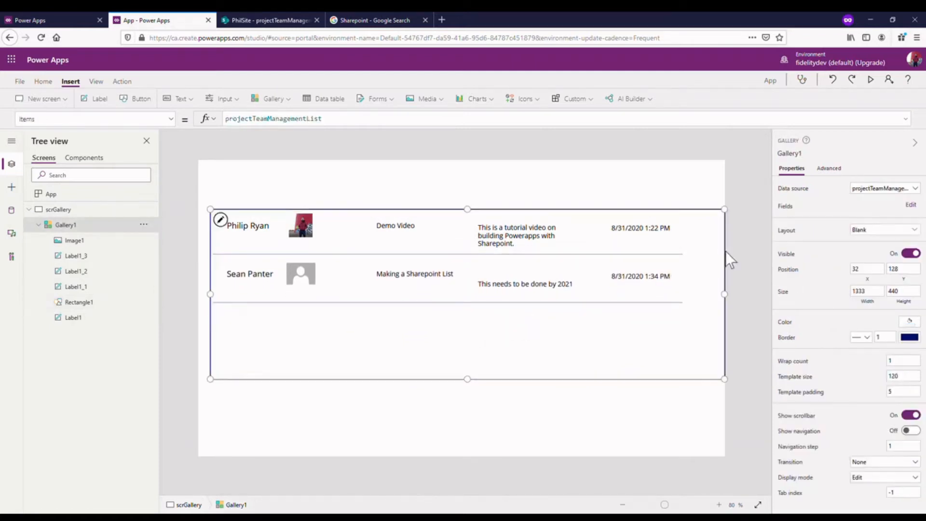
# - Narrow the gallery from both sides to about 1209 wide, starting at about X 56
pyautogui.click(545, 227)
pyautogui.click(723, 290)
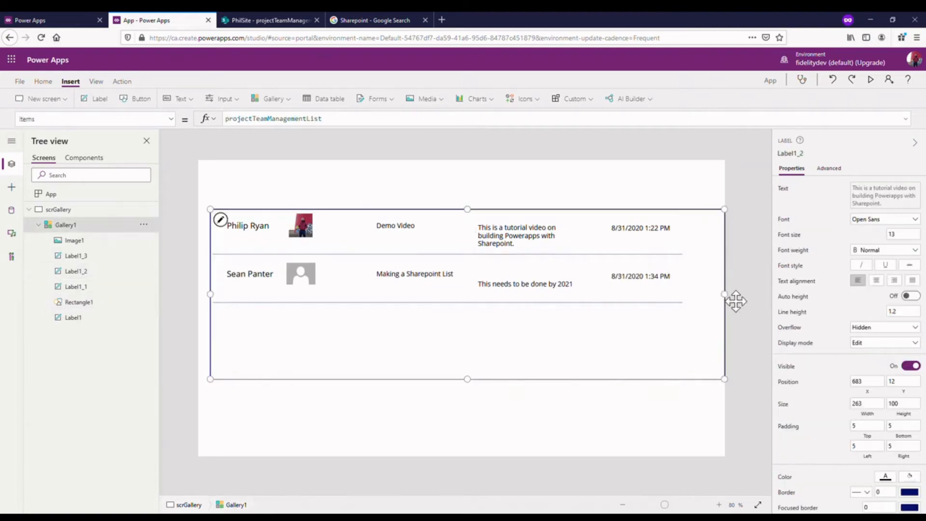
pyautogui.moveTo(724, 301); pyautogui.dragTo(697, 298)
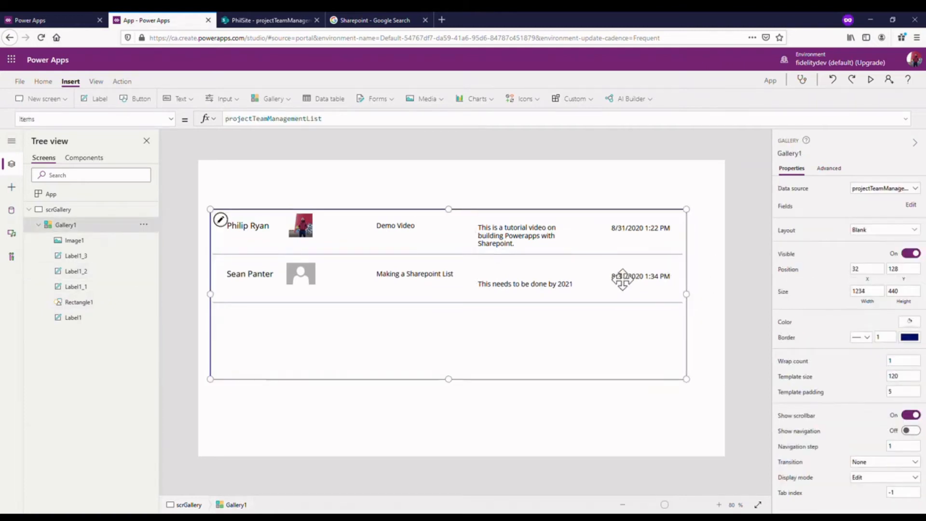
pyautogui.moveTo(220, 298); pyautogui.dragTo(229, 298)
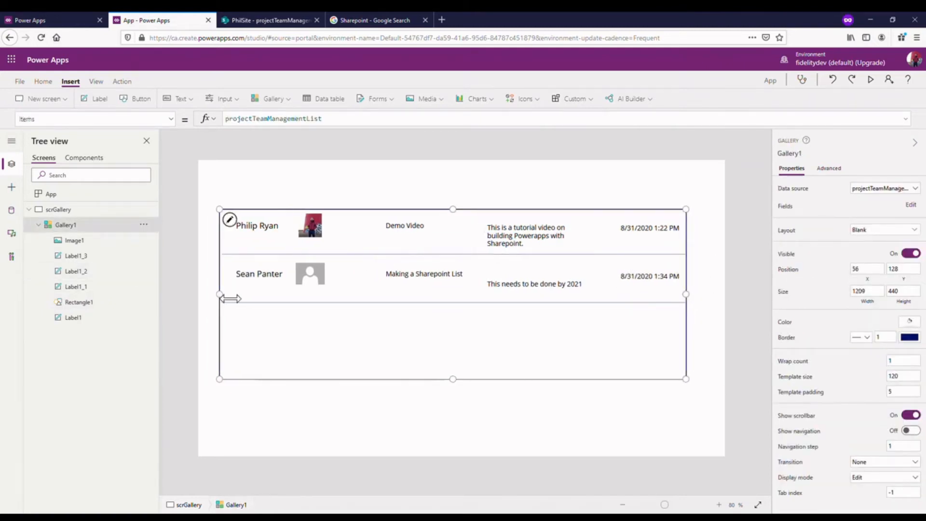
# - Set the gallery divider rectangle's Width property to the formula Parent.Width
pyautogui.click(456, 255)
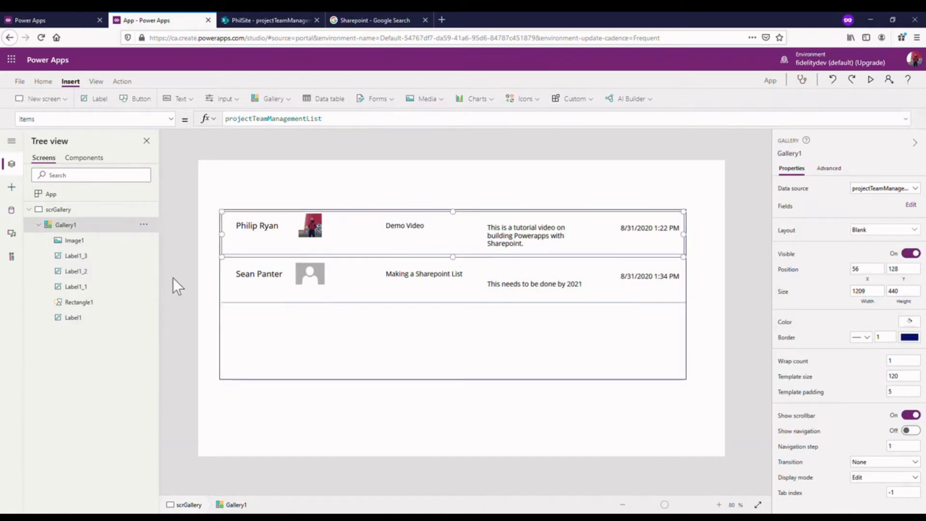
pyautogui.click(113, 301)
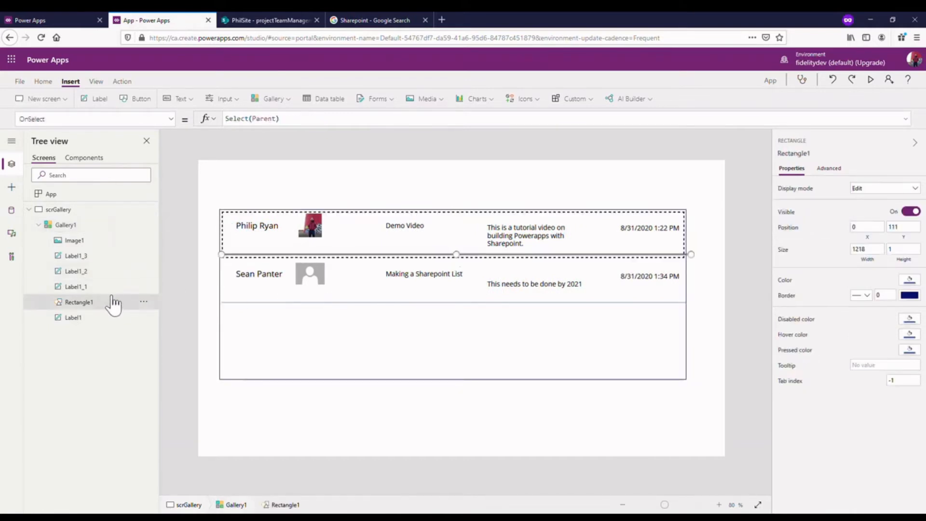
pyautogui.tripleClick(301, 129)
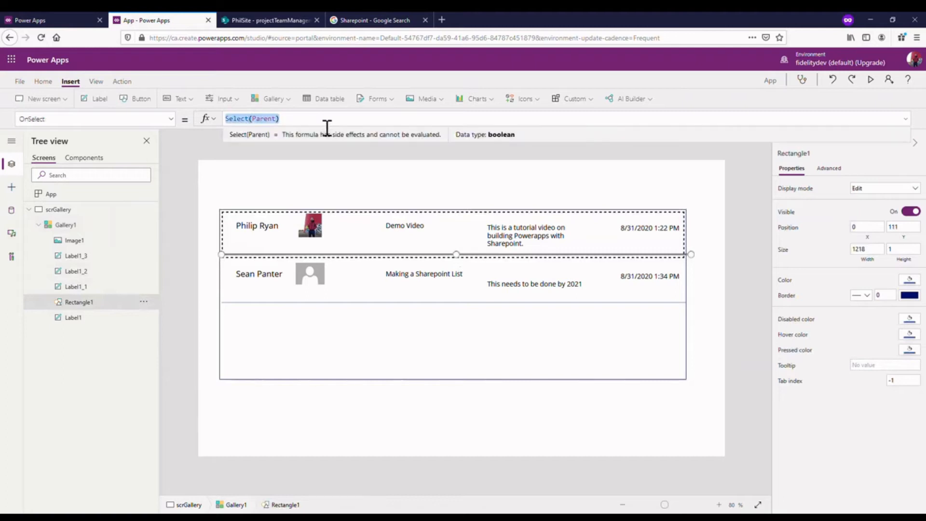
pyautogui.click(172, 118)
pyautogui.scroll(-4, 140, 250)
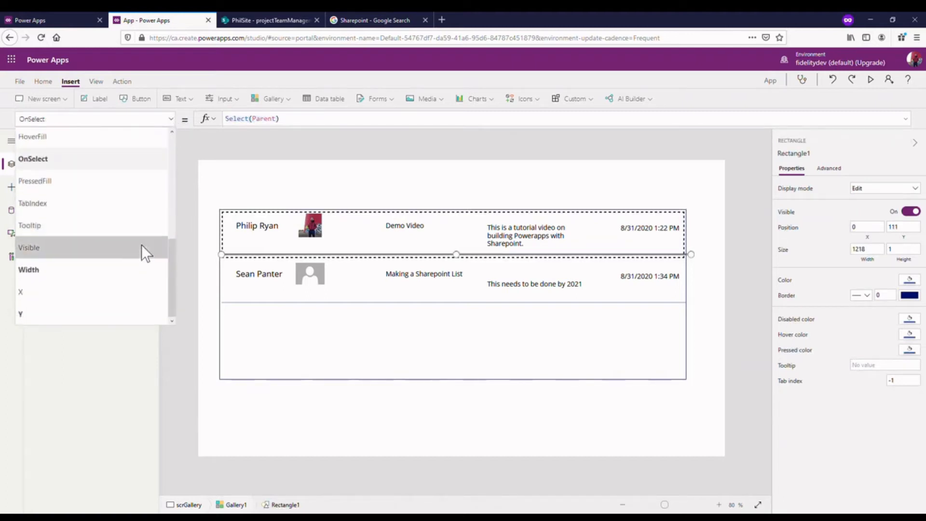
pyautogui.click(129, 256)
pyautogui.click(173, 117)
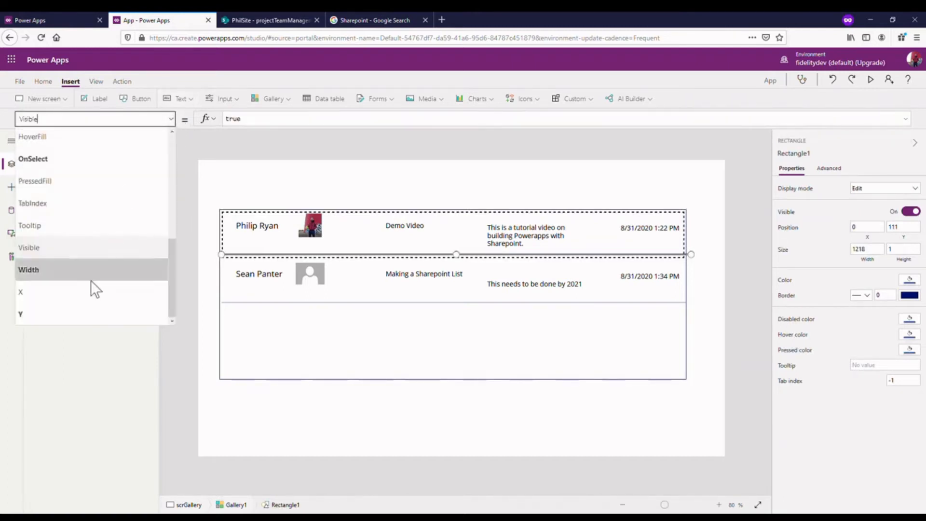
pyautogui.click(88, 276)
pyautogui.tripleClick(284, 124)
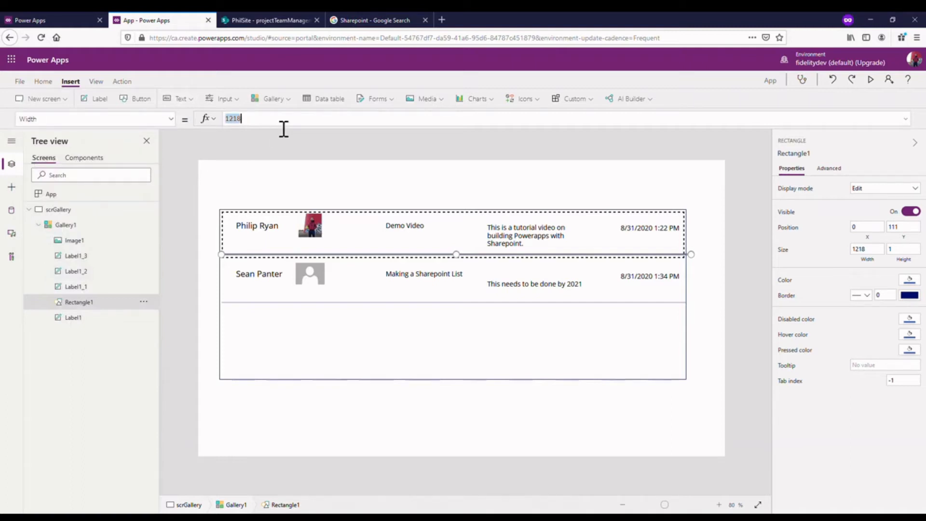
pyautogui.write('Pare')
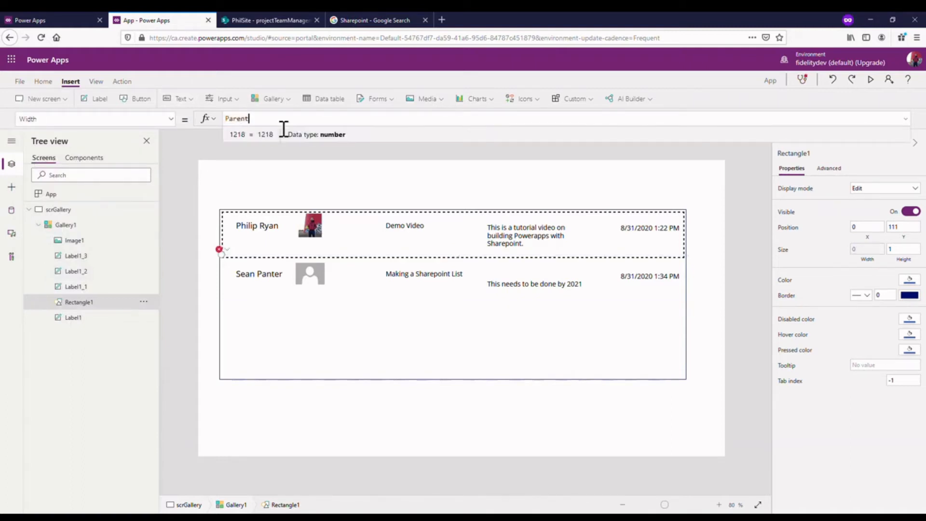
pyautogui.write('nt')
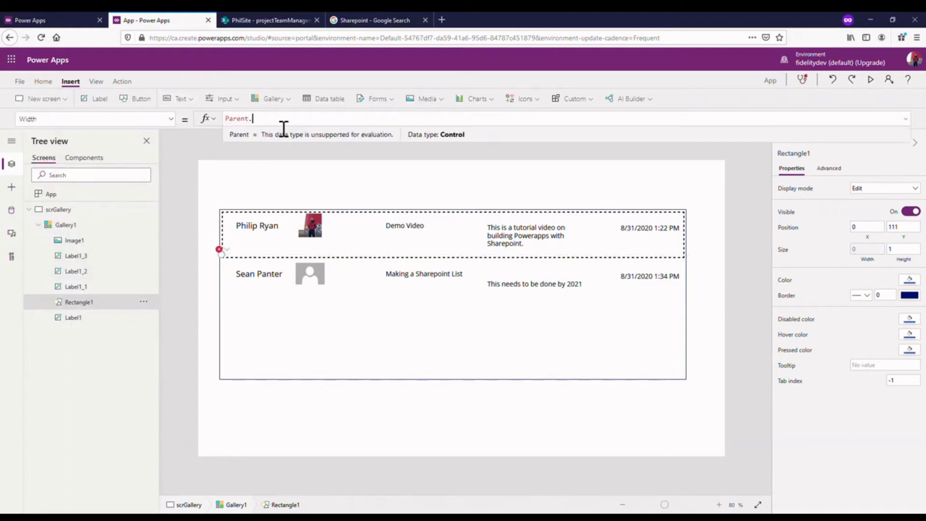
pyautogui.write('.')
pyautogui.scroll(-3, 271, 154)
pyautogui.scroll(5, 269, 149)
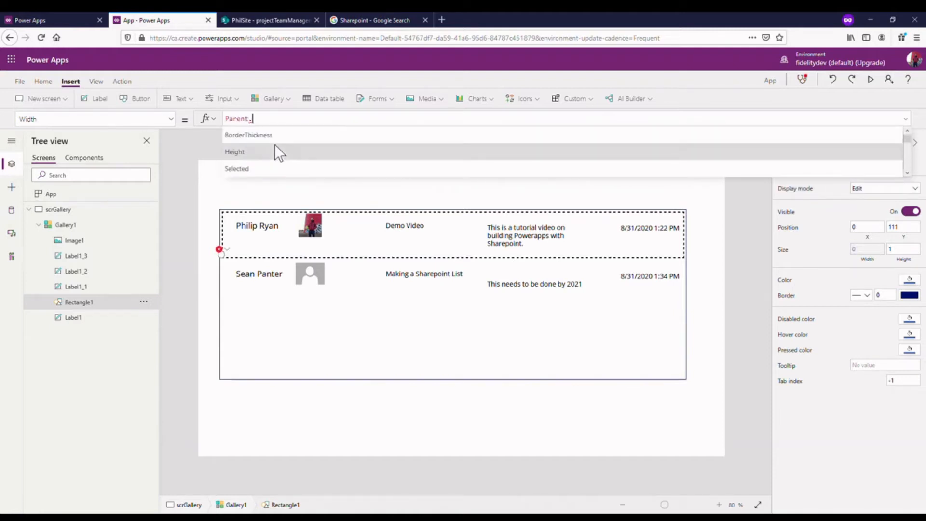
pyautogui.write('Width')
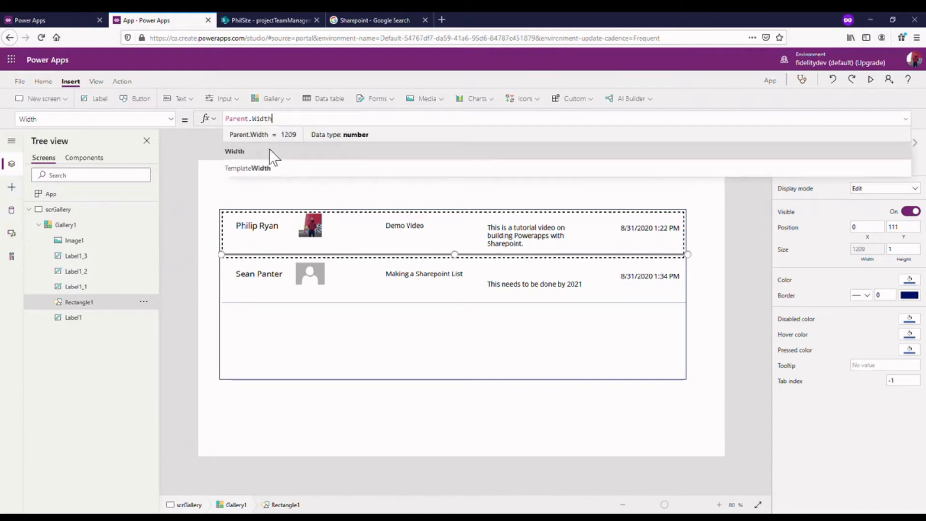
pyautogui.click(269, 149)
pyautogui.click(743, 290)
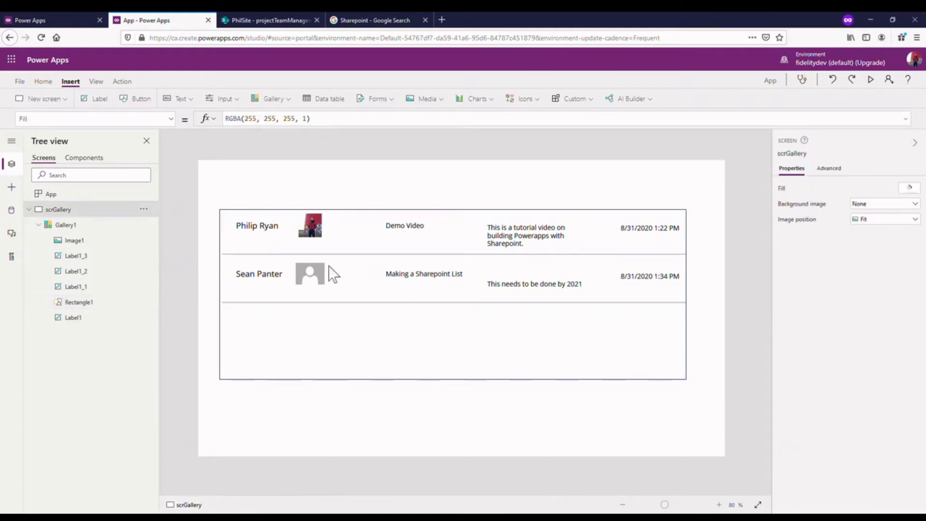
pyautogui.click(288, 253)
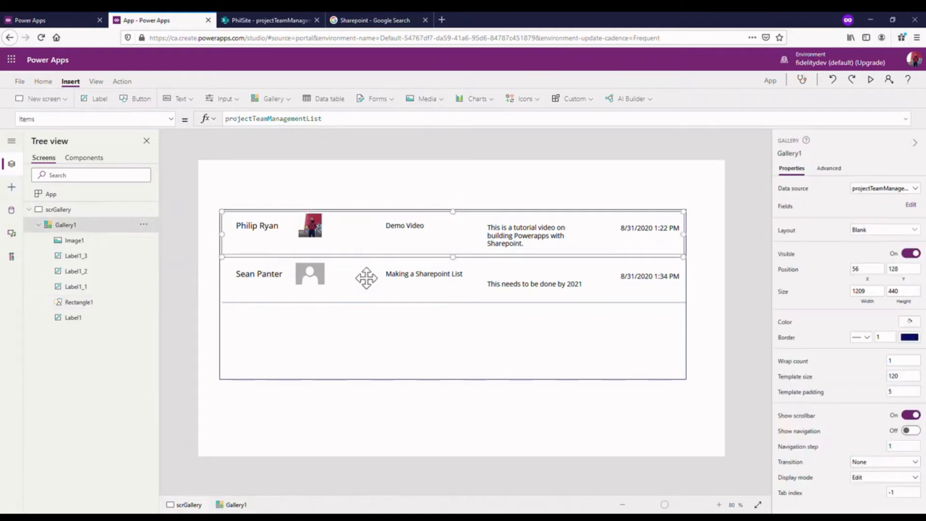
pyautogui.click(80, 302)
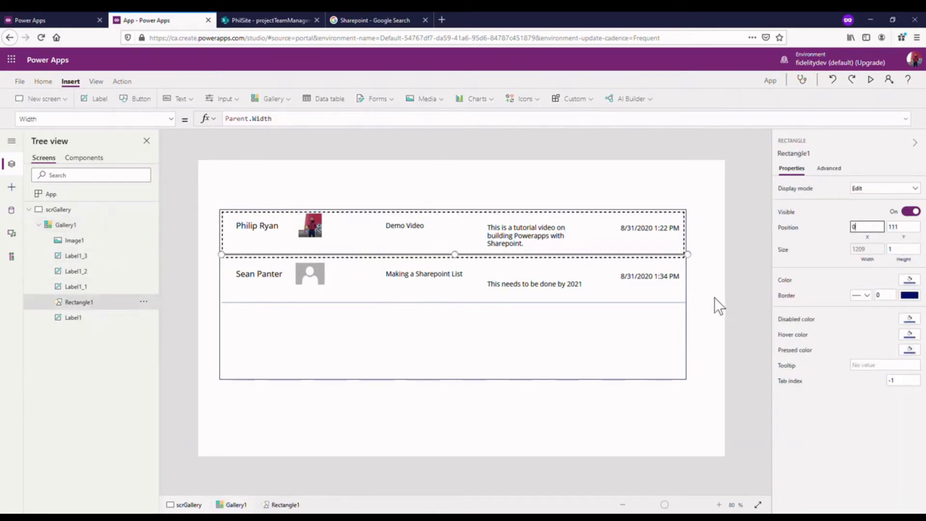
pyautogui.click(754, 272)
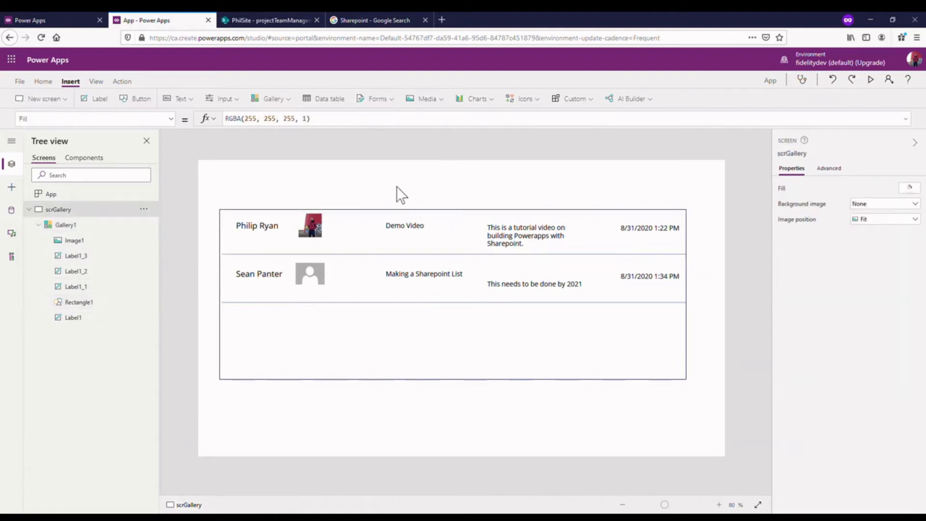
# - Move the gallery down and slightly to the right on the app screen, leaving room for a header above it
pyautogui.click(501, 212)
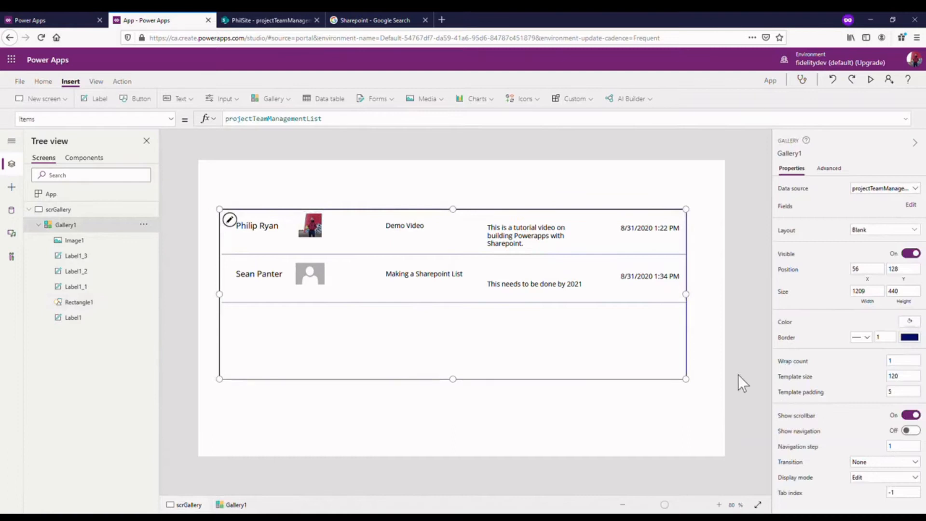
pyautogui.moveTo(637, 366); pyautogui.dragTo(642, 384)
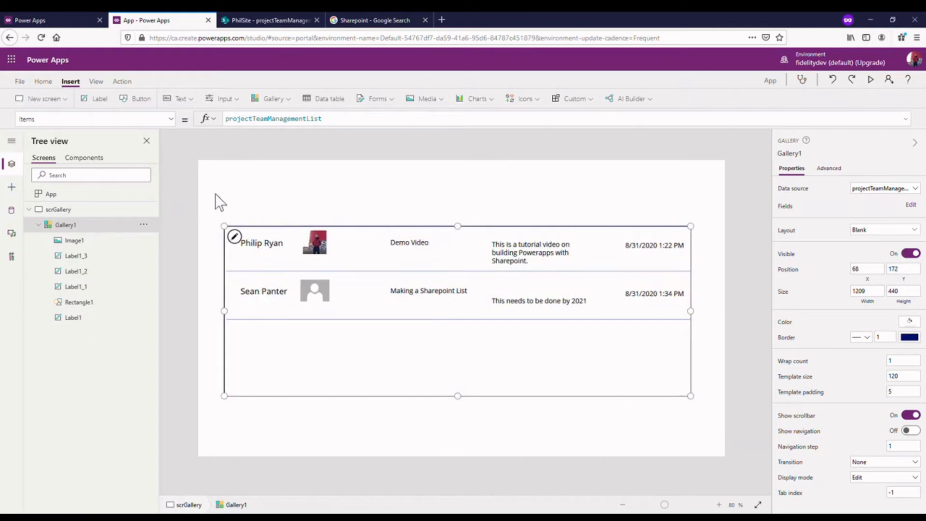
pyautogui.moveTo(632, 368); pyautogui.dragTo(627, 392)
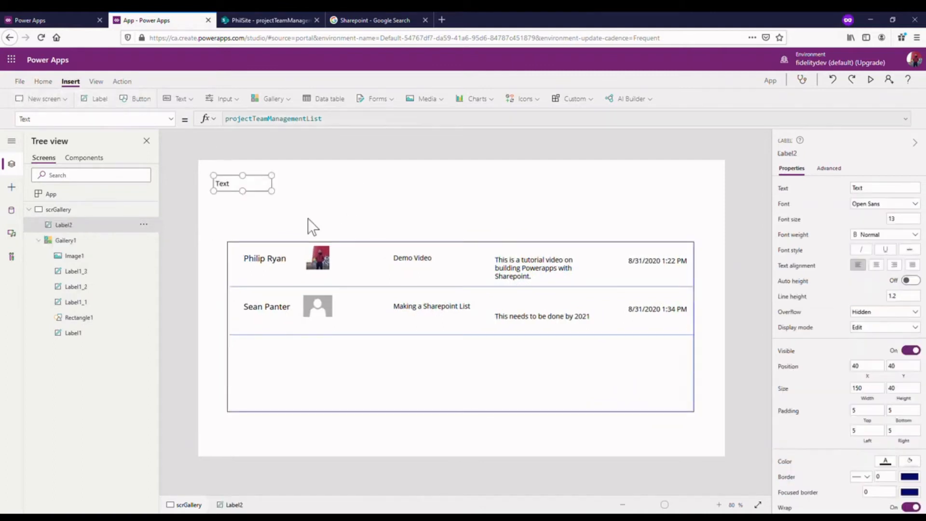
# - Add a label above the gallery, stretch it from X 0, Y 0 to 1366 wide and 110 high, and fill it purple
pyautogui.moveTo(263, 198); pyautogui.dragTo(881, 205)
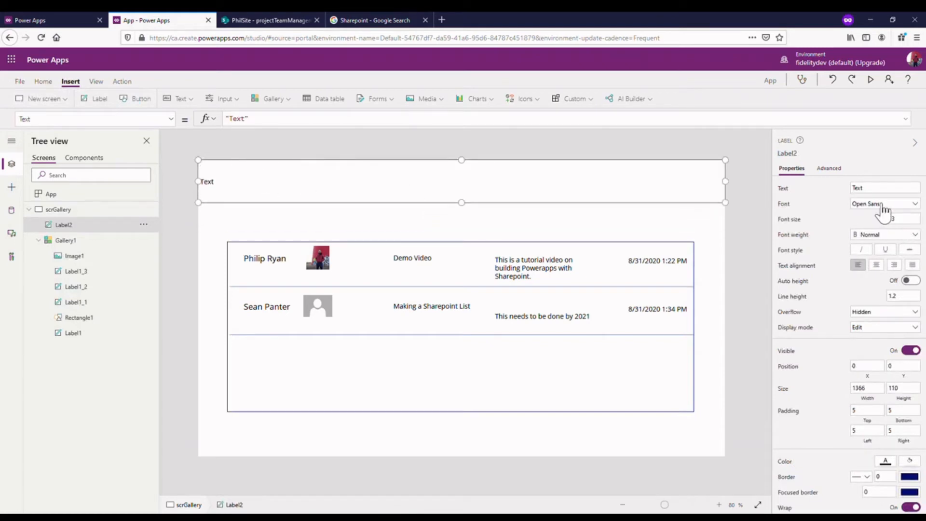
pyautogui.click(887, 462)
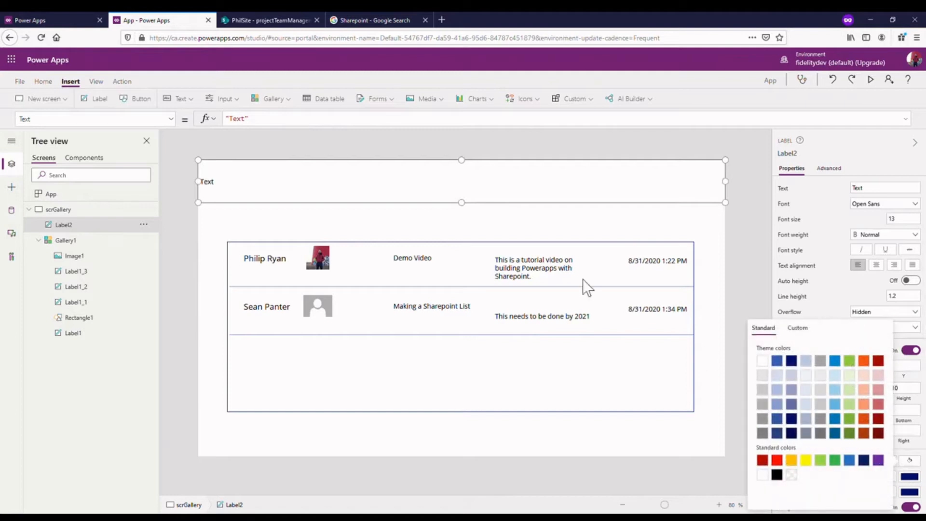
pyautogui.click(885, 461)
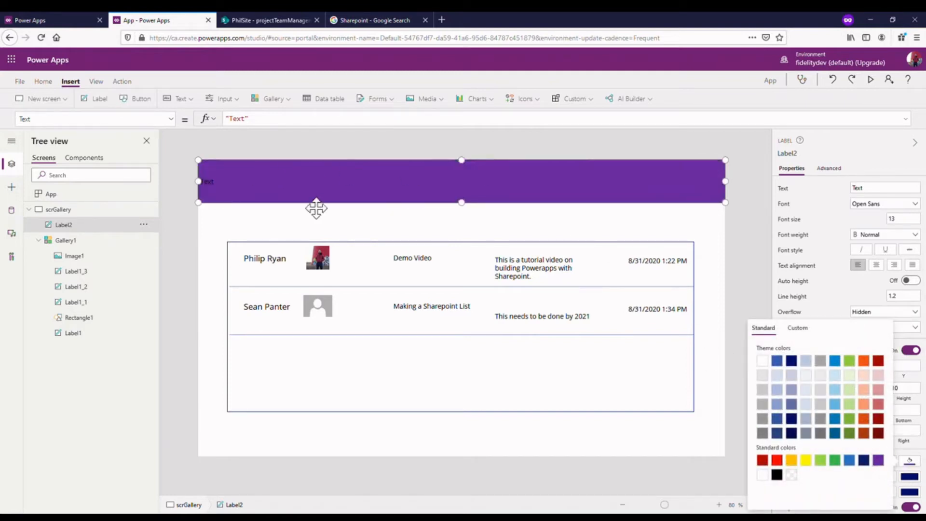
# - Make the header label's text white and centered, and open its font size for editing
pyautogui.click(922, 446)
pyautogui.click(887, 463)
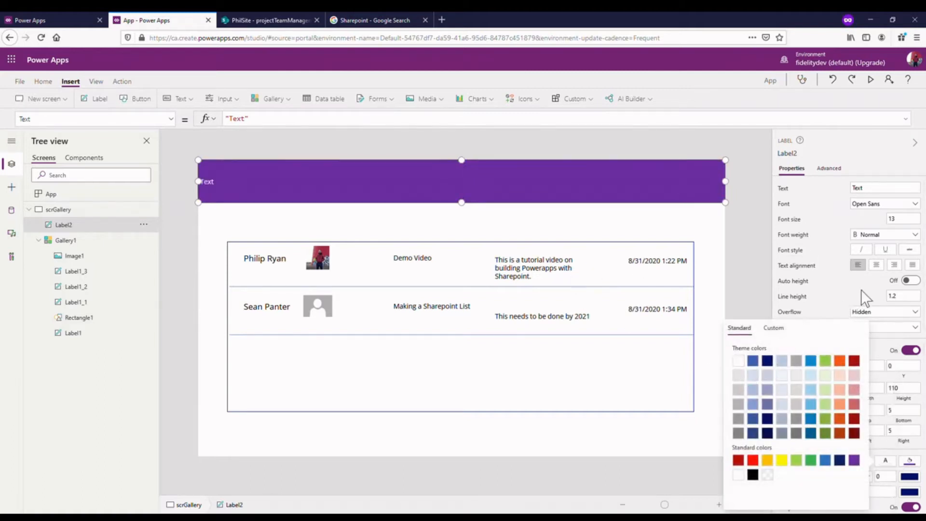
pyautogui.click(877, 265)
pyautogui.click(917, 221)
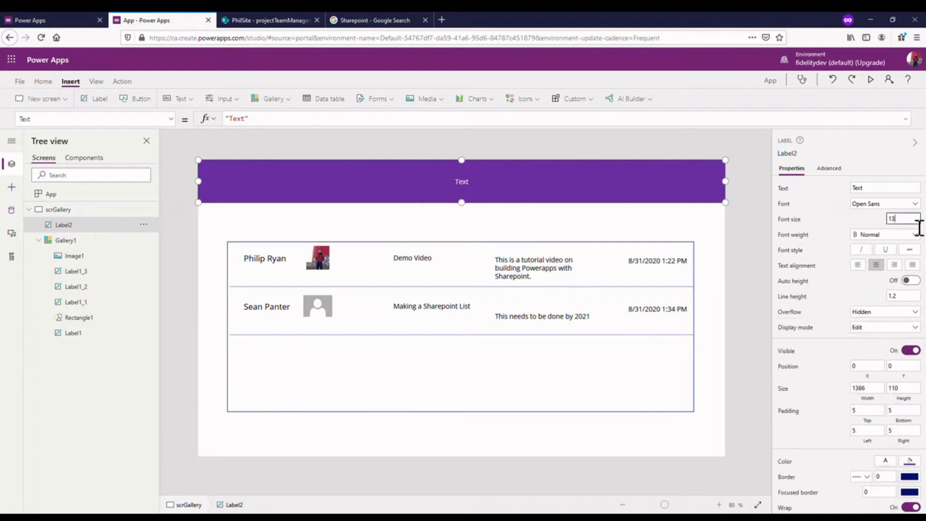
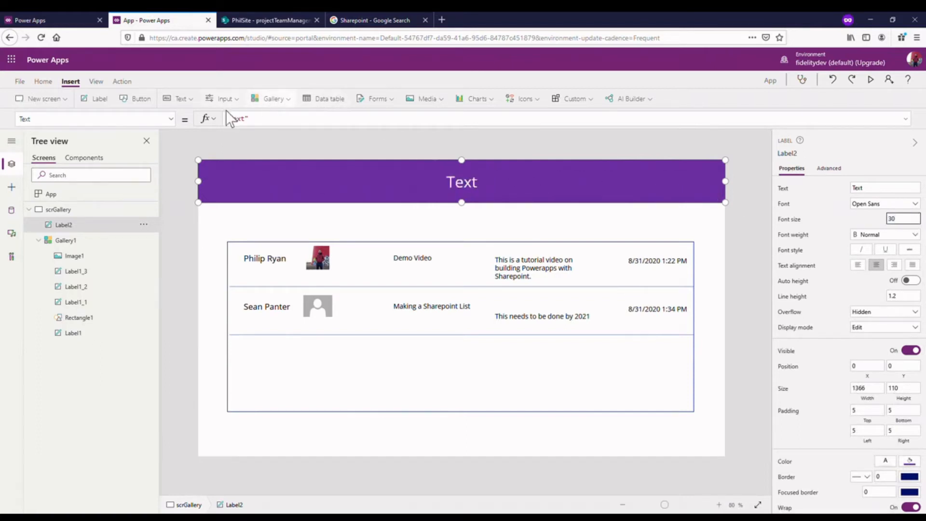
# - Set the purple header label's text to "Project Team Management"
pyautogui.doubleClick(240, 130)
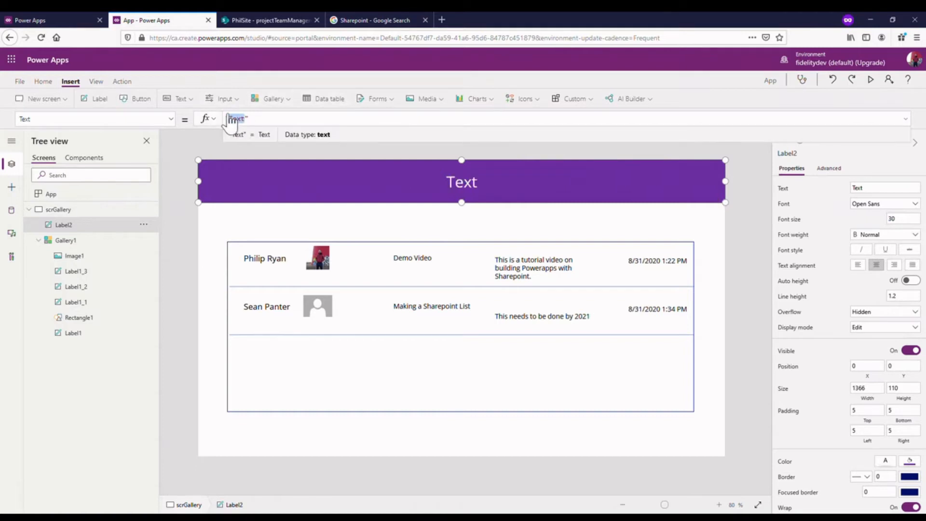
pyautogui.write('Pr')
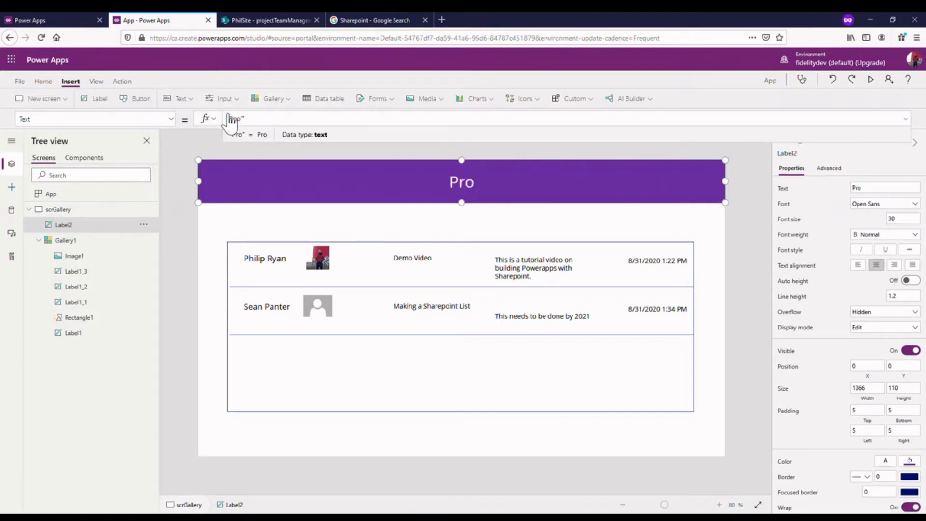
pyautogui.write('oject Team ')
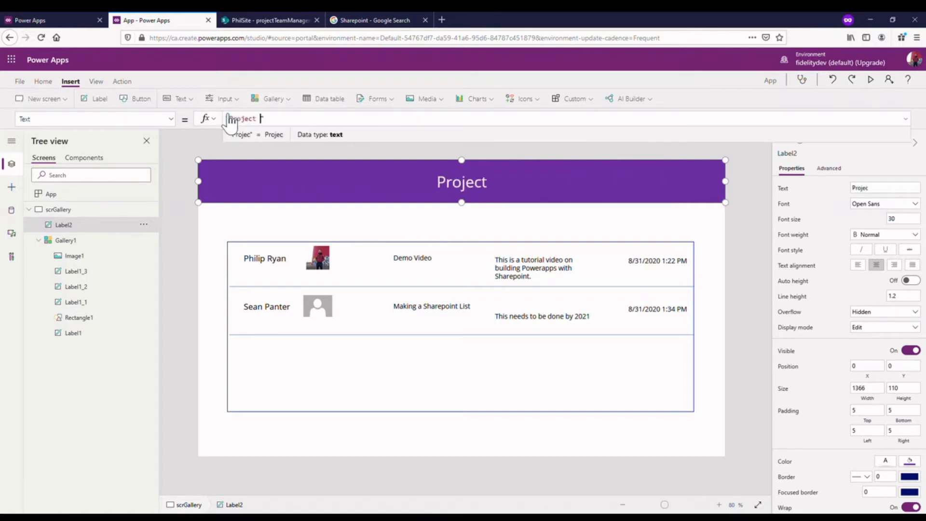
pyautogui.write('Management')
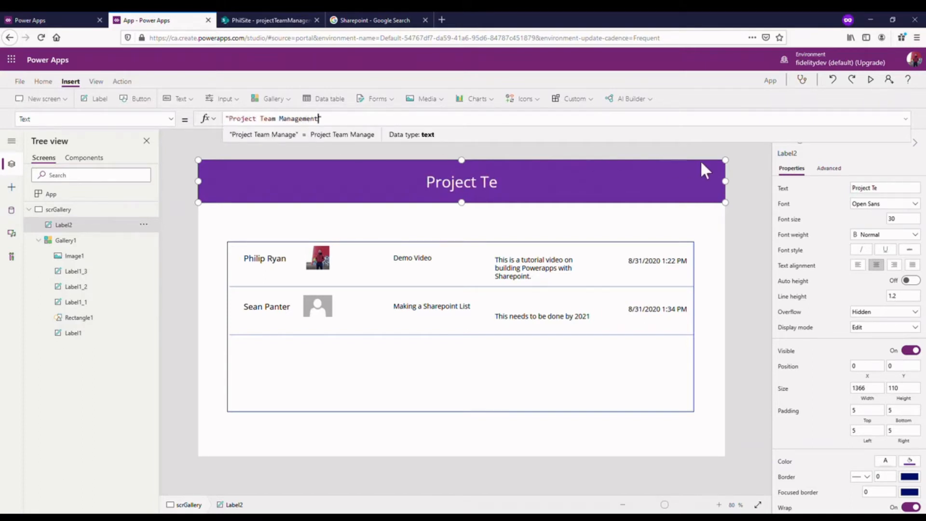
pyautogui.click(736, 169)
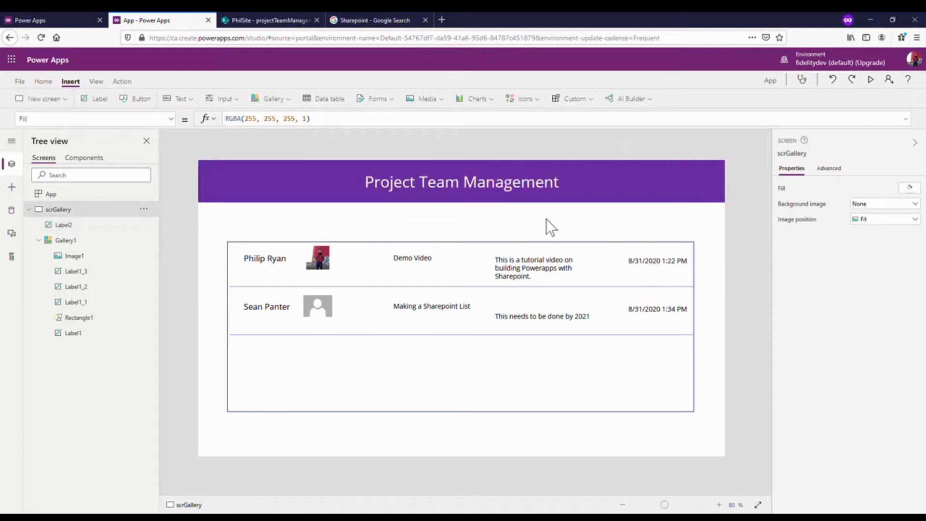
# - Nudge the gallery slightly upward and move its project label left to about X 327, Y 12, closer to the employee image
pyautogui.click(543, 193)
pyautogui.click(530, 331)
pyautogui.moveTo(514, 380); pyautogui.dragTo(517, 368)
pyautogui.click(637, 265)
pyautogui.click(427, 248)
pyautogui.moveTo(424, 265); pyautogui.dragTo(386, 262)
pyautogui.doubleClick(395, 259)
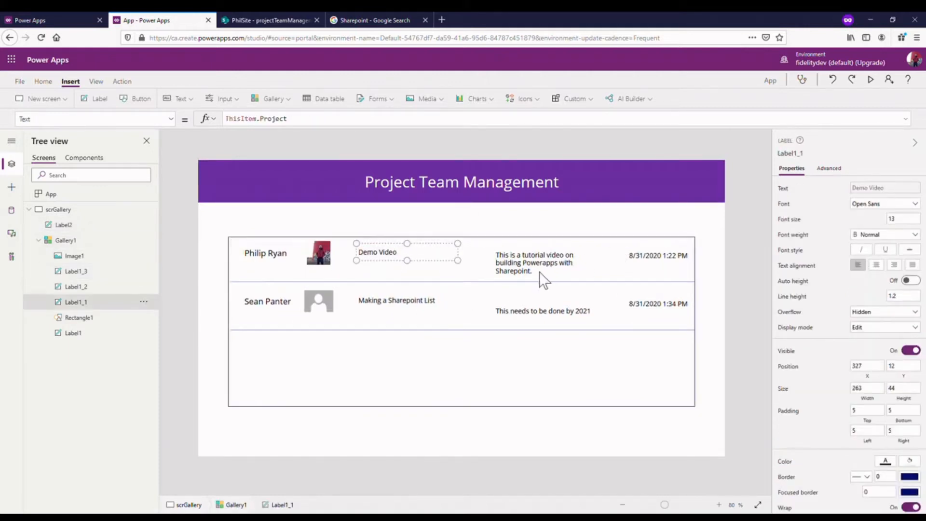
# - Move the gallery's comment label left beside the project label, and the modified date label left to about X 797, Y 6
pyautogui.click(762, 285)
pyautogui.moveTo(558, 274); pyautogui.dragTo(486, 272)
pyautogui.click(666, 268)
pyautogui.moveTo(666, 269); pyautogui.dragTo(577, 268)
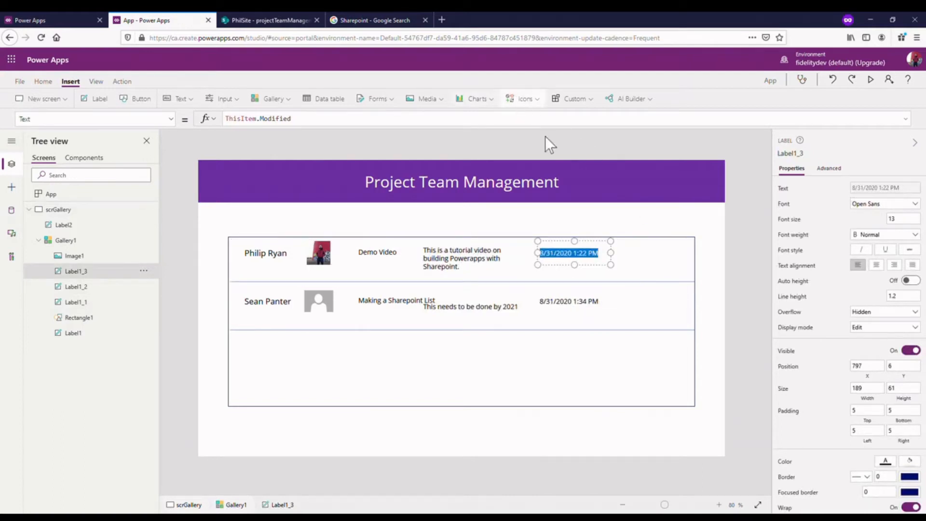
# - Insert a Right arrow icon into the gallery and place it at the row's right end, about X 1125, Y 18
pyautogui.click(525, 97)
pyautogui.scroll(-10, 556, 221)
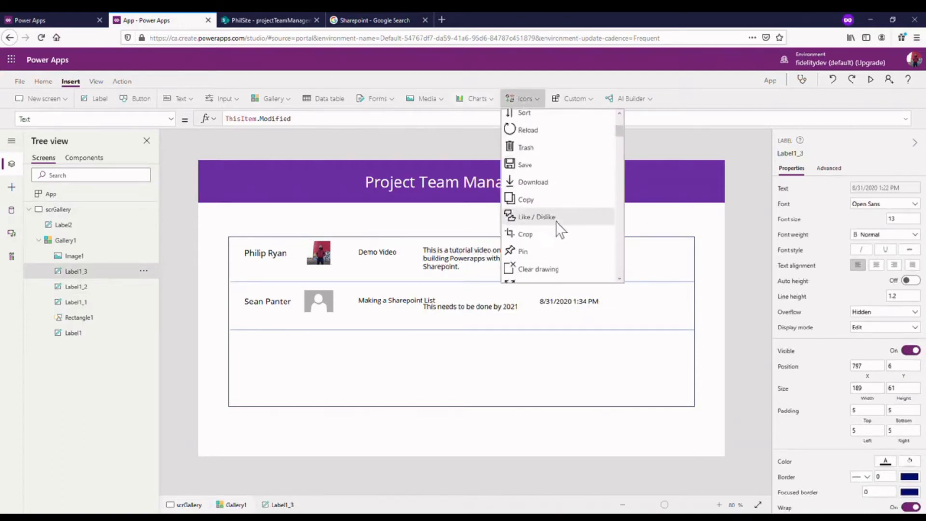
pyautogui.scroll(-15, 557, 220)
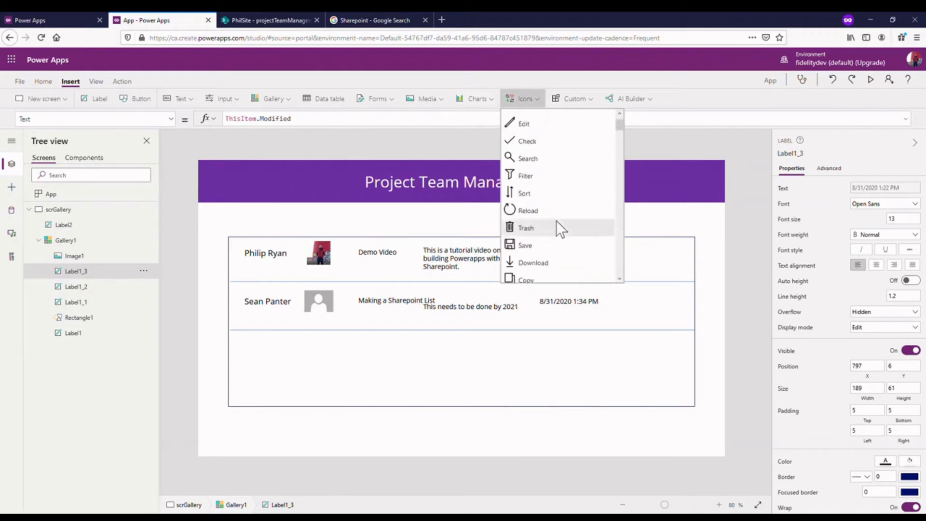
pyautogui.scroll(4, 556, 220)
pyautogui.scroll(-7, 557, 221)
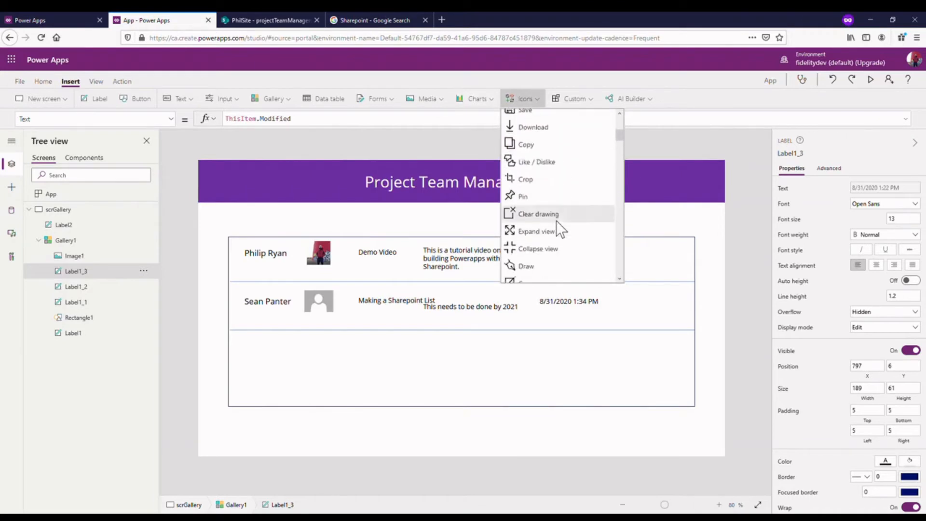
pyautogui.scroll(-1, 557, 221)
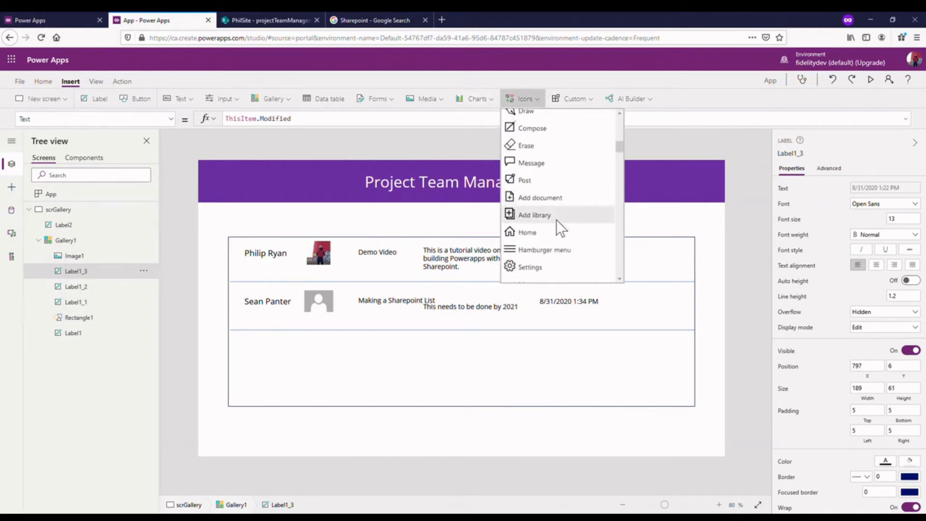
pyautogui.scroll(10, 557, 219)
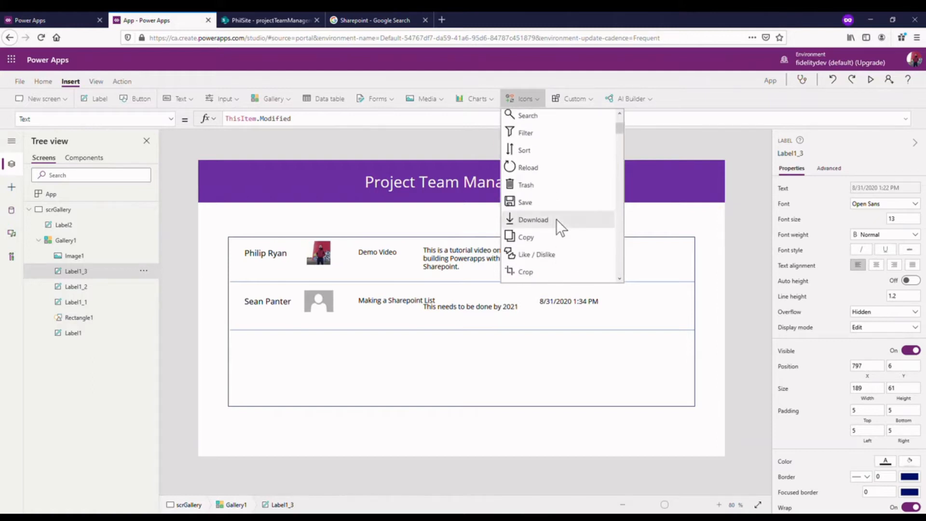
pyautogui.scroll(-8, 556, 219)
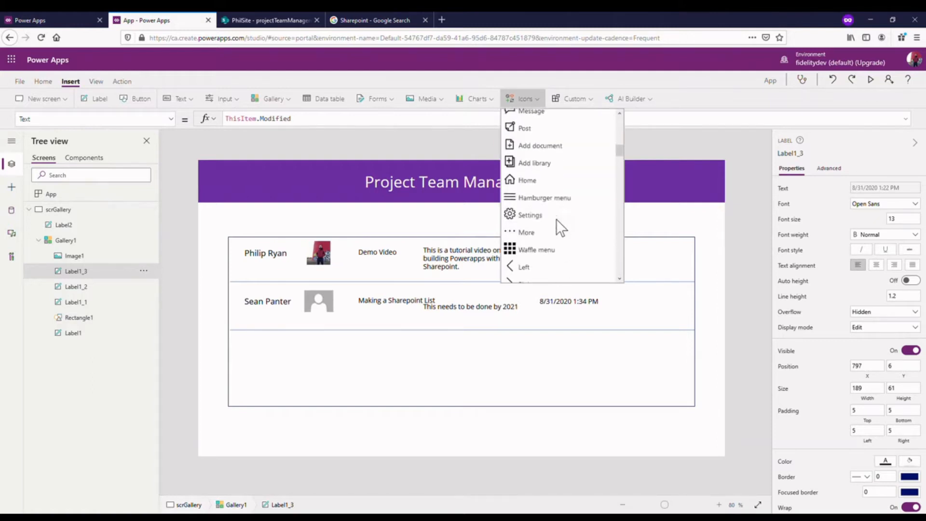
pyautogui.scroll(-4, 557, 219)
pyautogui.click(557, 179)
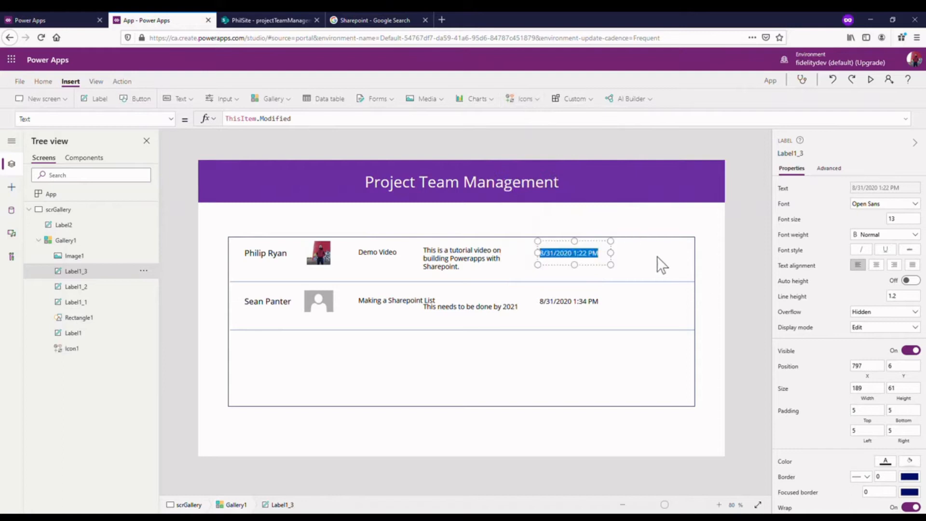
pyautogui.moveTo(258, 265); pyautogui.dragTo(684, 265)
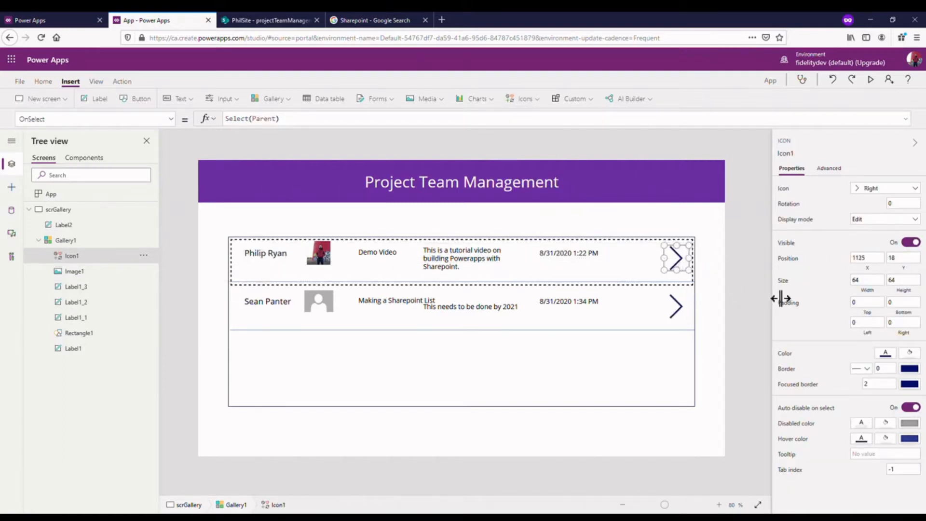
pyautogui.click(707, 291)
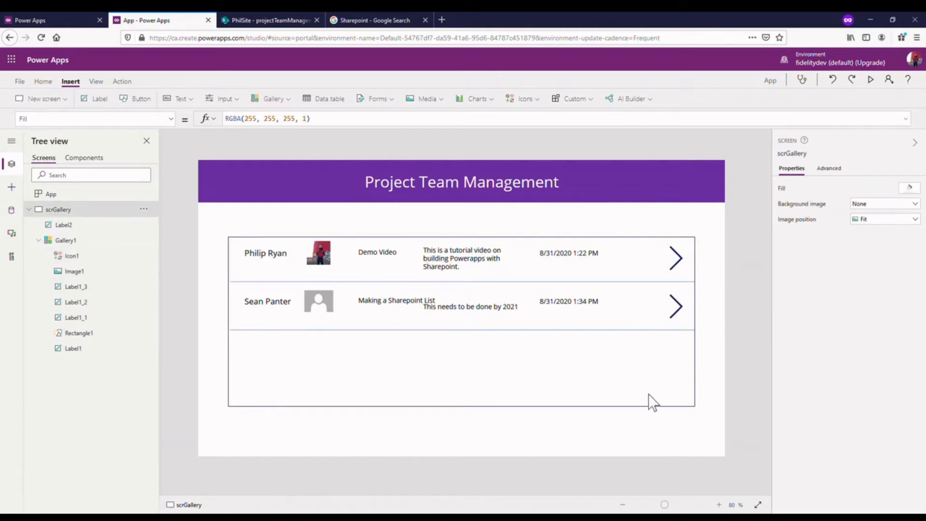
# - Set the arrow icon's top, bottom, left and right padding to 10 and fine-tune its position at the row's end
pyautogui.click(688, 266)
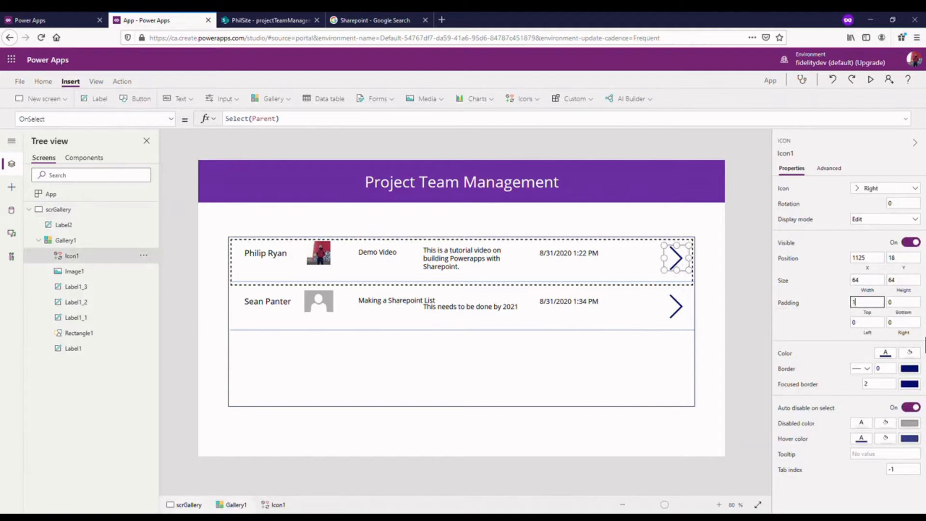
pyautogui.press('Tab')
pyautogui.press('Tab')
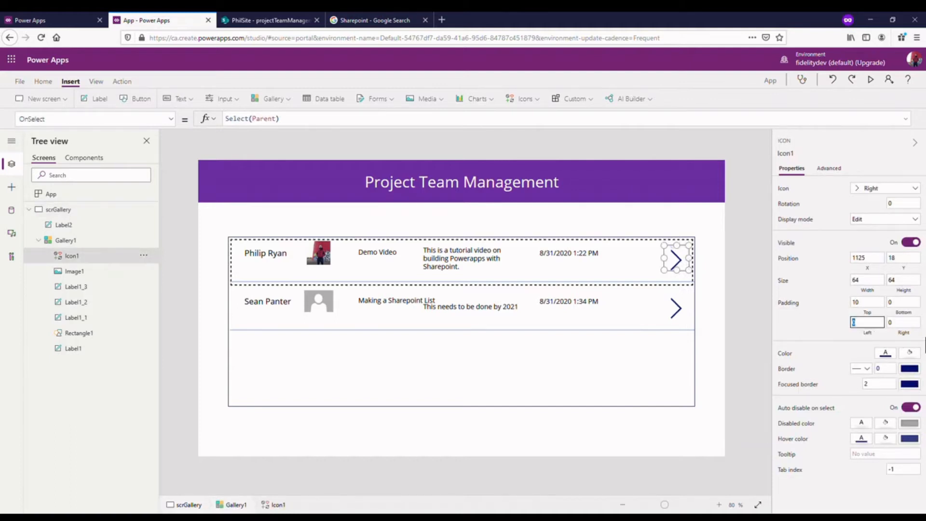
pyautogui.press('Tab')
pyautogui.write('1')
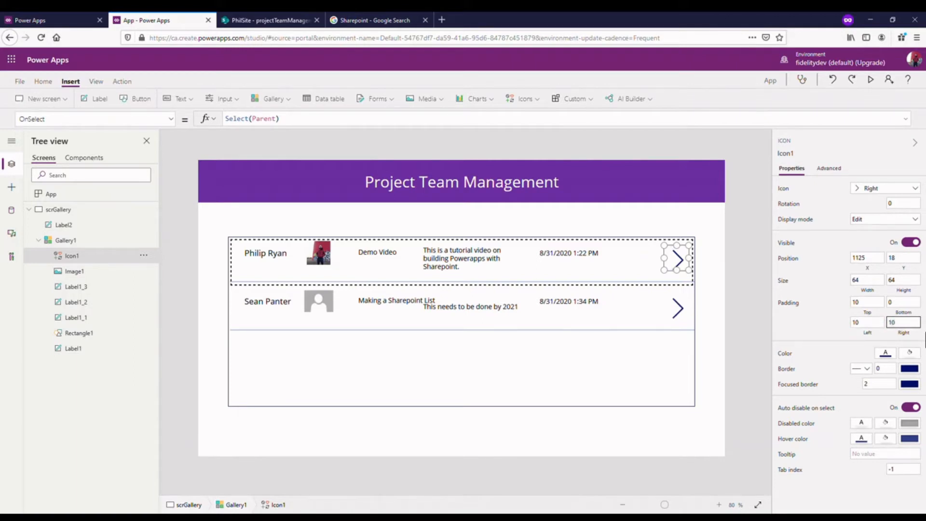
pyautogui.write('0')
pyautogui.click(889, 304)
pyautogui.click(809, 298)
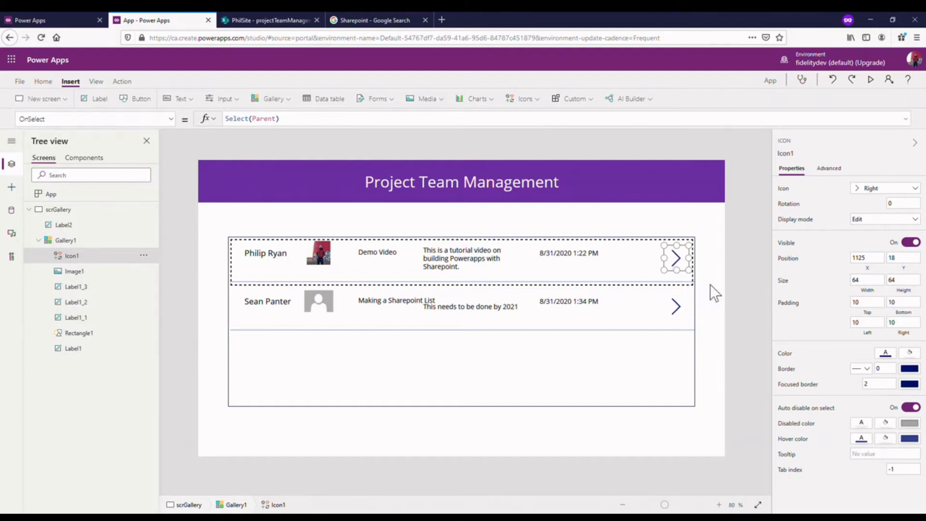
pyautogui.moveTo(686, 271); pyautogui.dragTo(685, 269)
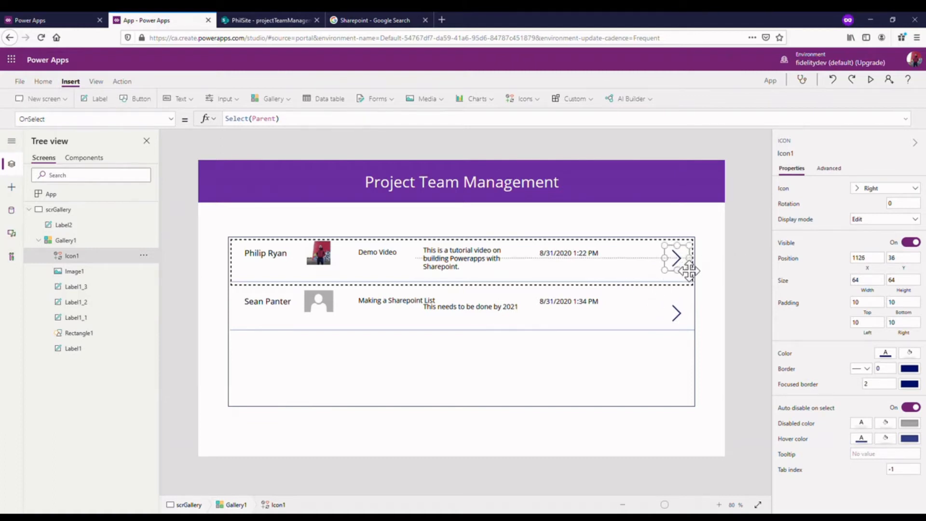
pyautogui.click(733, 259)
# - Move the modified date label toward the arrow icon and resize the comment label to about 399 wide and 67 high
pyautogui.click(475, 264)
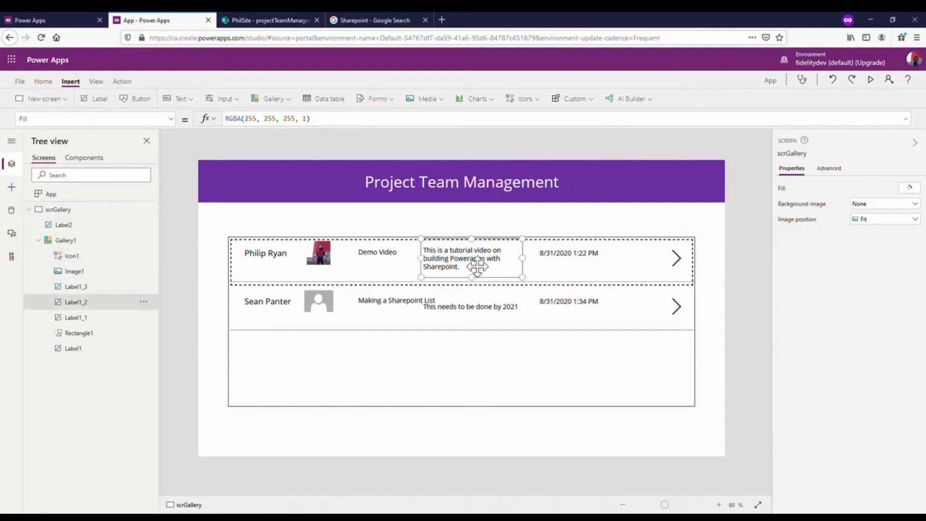
pyautogui.click(583, 263)
pyautogui.moveTo(584, 263); pyautogui.dragTo(635, 264)
pyautogui.doubleClick(609, 260)
pyautogui.click(523, 265)
pyautogui.moveTo(534, 261); pyautogui.dragTo(583, 264)
pyautogui.moveTo(499, 278); pyautogui.dragTo(502, 270)
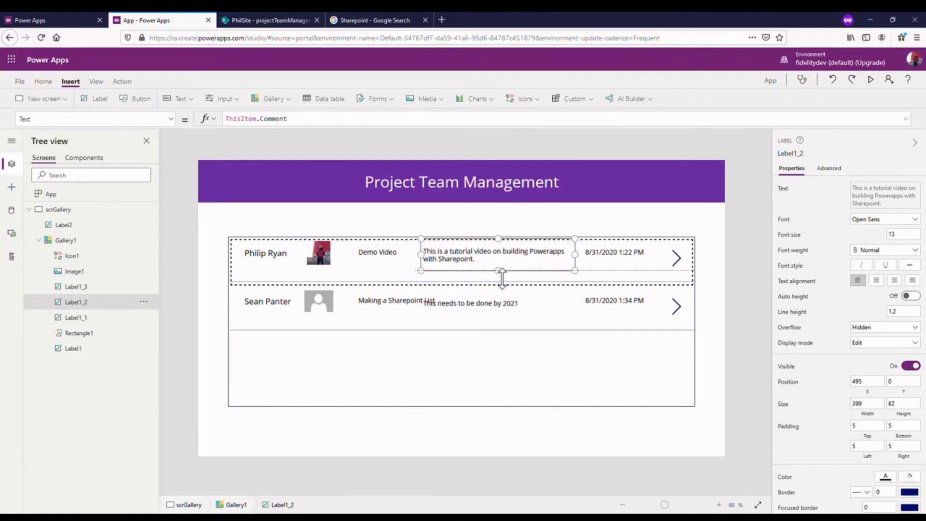
# - Move the project label to about X 294, Y 9 and narrow it to about 201 so it clears the comment label
pyautogui.click(397, 263)
pyautogui.moveTo(396, 264); pyautogui.dragTo(382, 263)
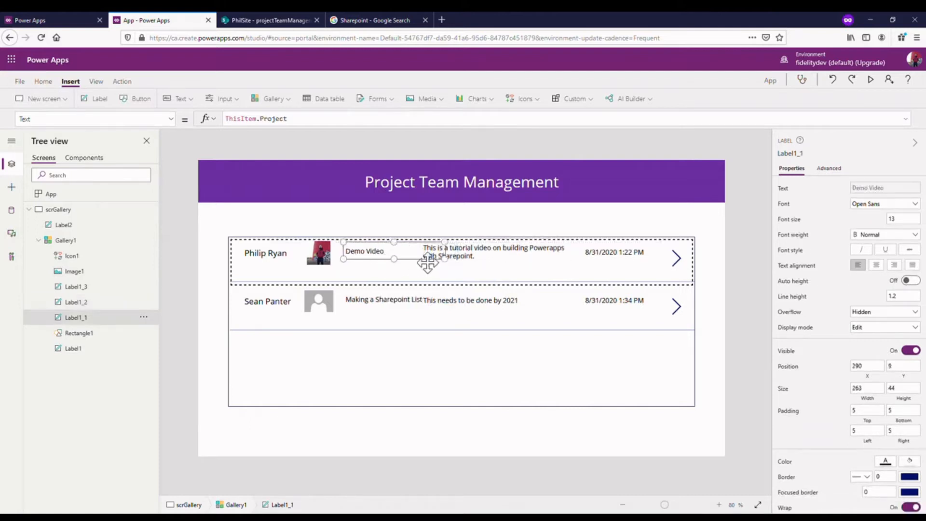
pyautogui.moveTo(447, 271); pyautogui.dragTo(384, 262)
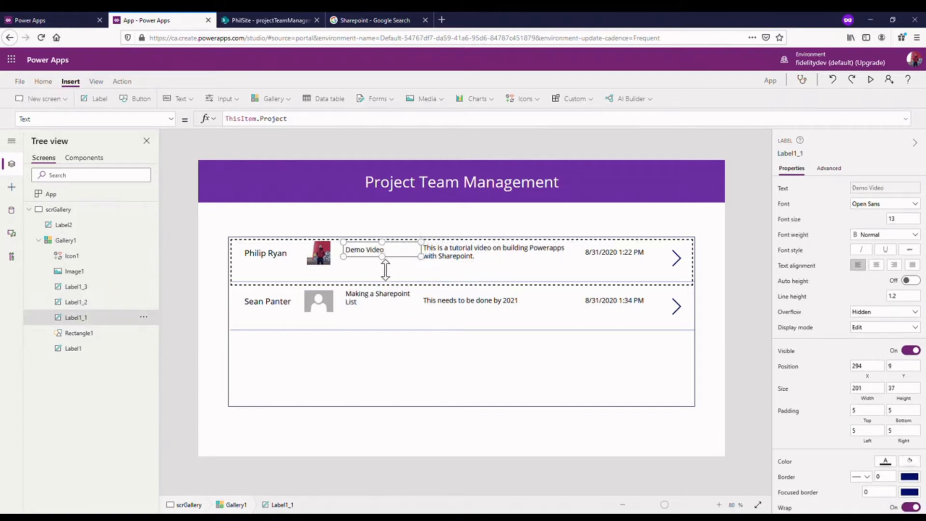
# - Swap the employee image and name label, placing the image at the row's start and the name beside it at about X 92, Y 9
pyautogui.click(332, 260)
pyautogui.click(332, 259)
pyautogui.moveTo(332, 259); pyautogui.dragTo(269, 265)
pyautogui.click(263, 264)
pyautogui.click(289, 258)
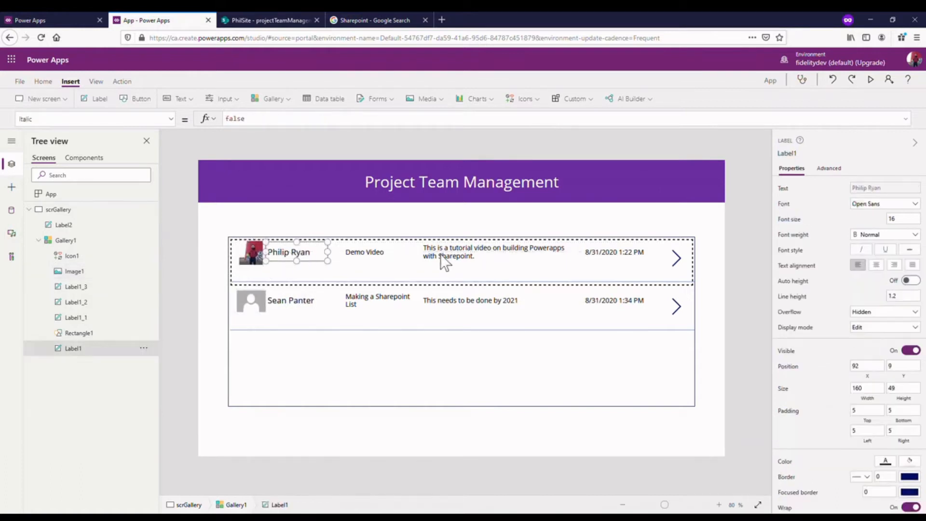
pyautogui.click(721, 264)
# - Raise the gallery's divider rectangle to about Y 81 and shrink the gallery template size to 90
pyautogui.click(500, 280)
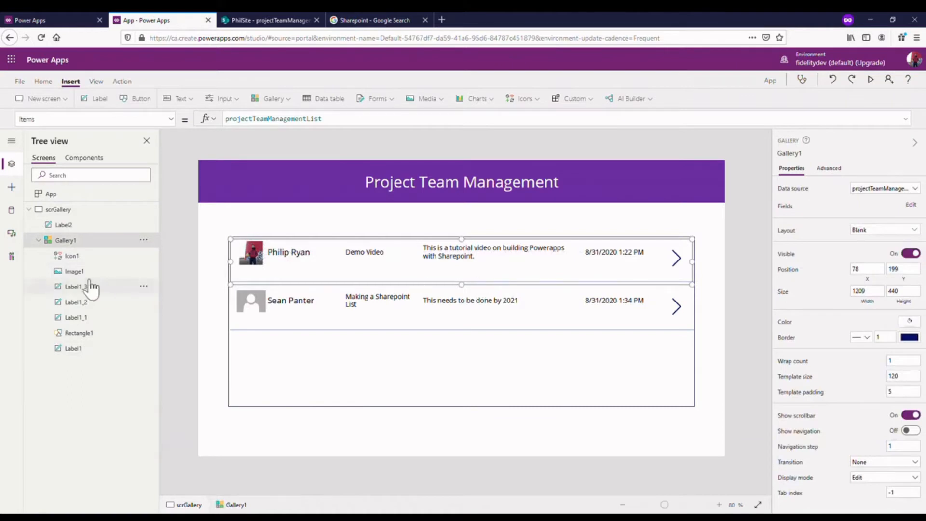
pyautogui.click(79, 334)
pyautogui.moveTo(530, 291); pyautogui.dragTo(531, 281)
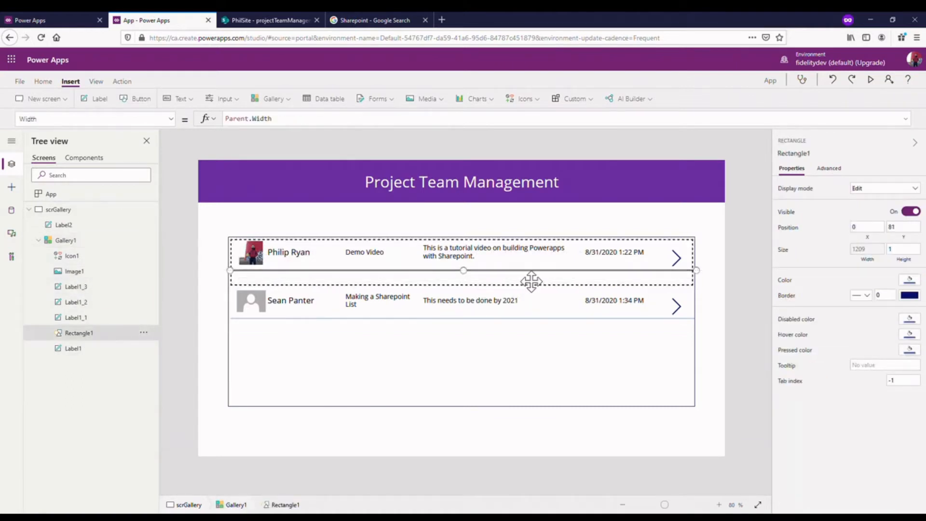
pyautogui.click(497, 290)
pyautogui.moveTo(463, 294); pyautogui.dragTo(463, 282)
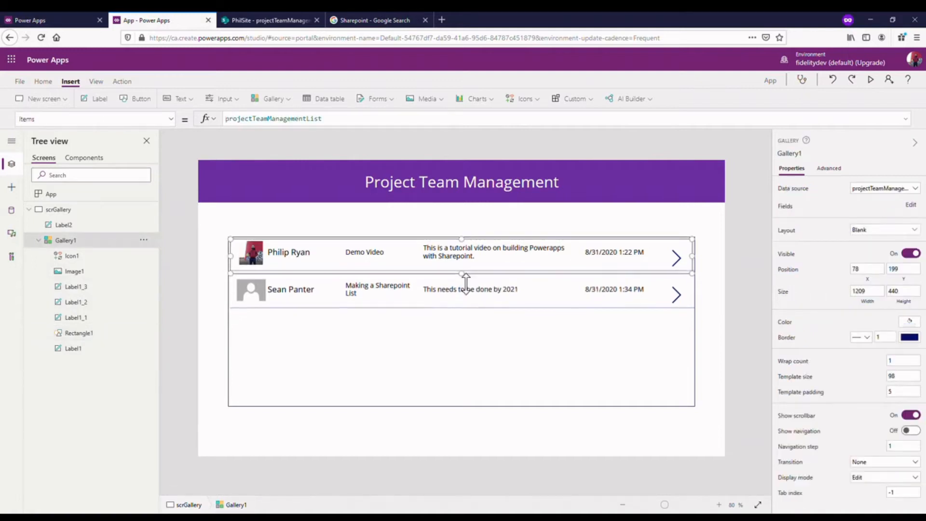
# - Move the arrow icon up to about X 1126, Y 9 to fit the shorter gallery row
pyautogui.click(710, 259)
pyautogui.click(680, 258)
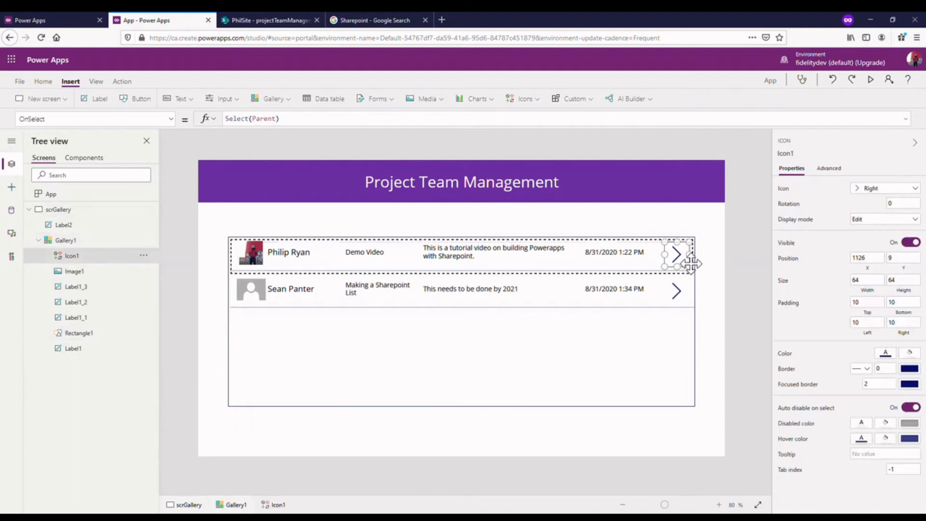
pyautogui.click(730, 251)
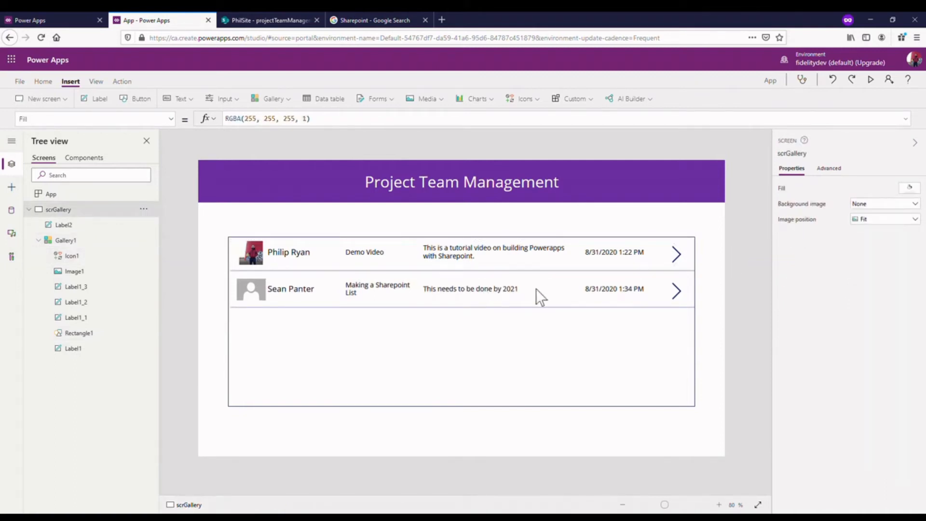
# - Set the font weight of the employee name label in the gallery to Bold
pyautogui.click(300, 253)
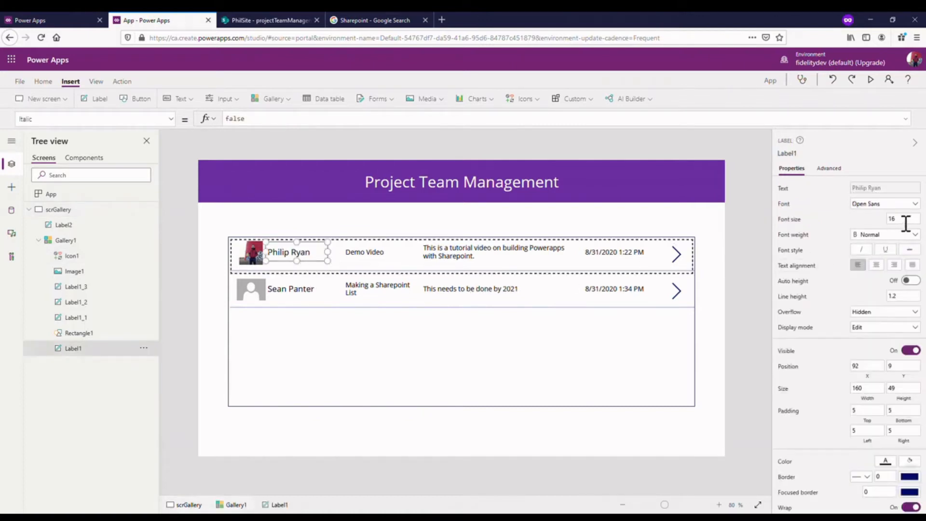
pyautogui.click(897, 235)
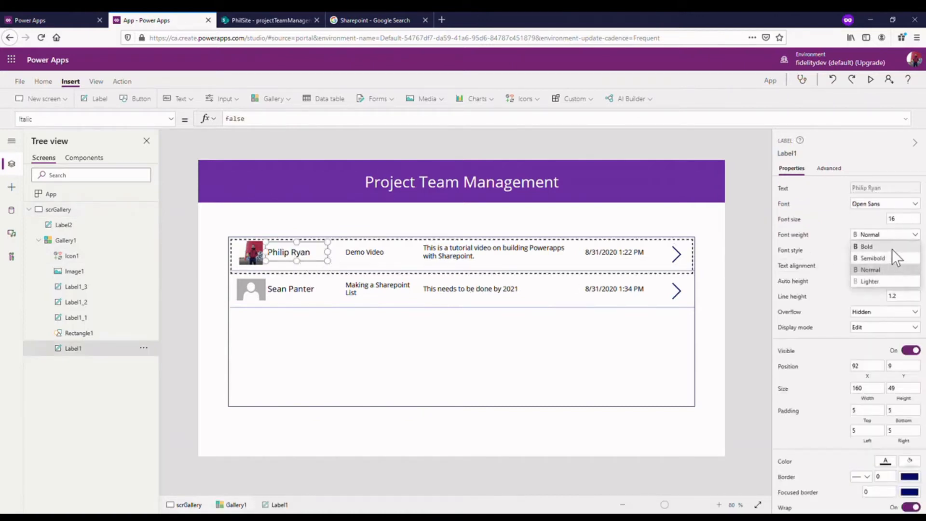
pyautogui.click(889, 246)
pyautogui.click(315, 232)
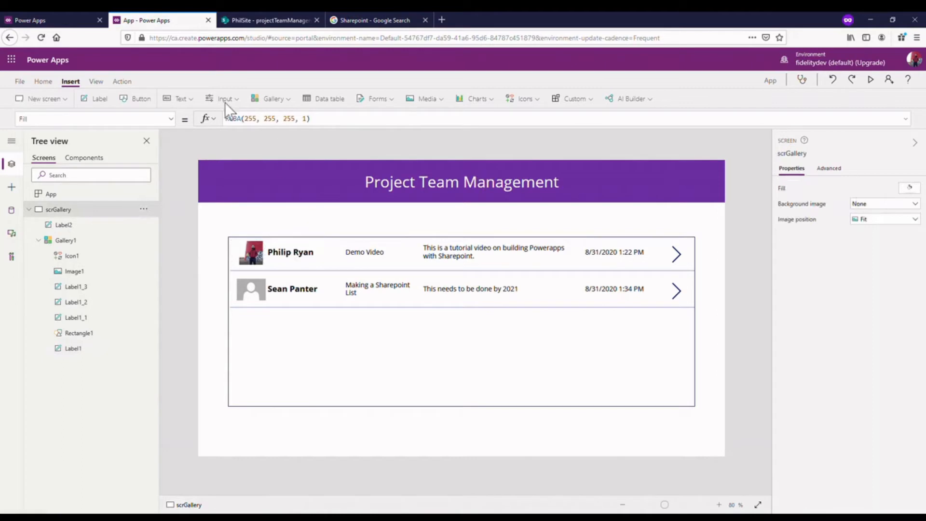
# - Add a label above the employee name column at about X 172, Y 159 and set its text to "Name"
pyautogui.click(107, 100)
pyautogui.moveTo(260, 194); pyautogui.dragTo(309, 240)
pyautogui.click(258, 130)
pyautogui.moveTo(258, 129); pyautogui.dragTo(240, 128)
pyautogui.write('Name')
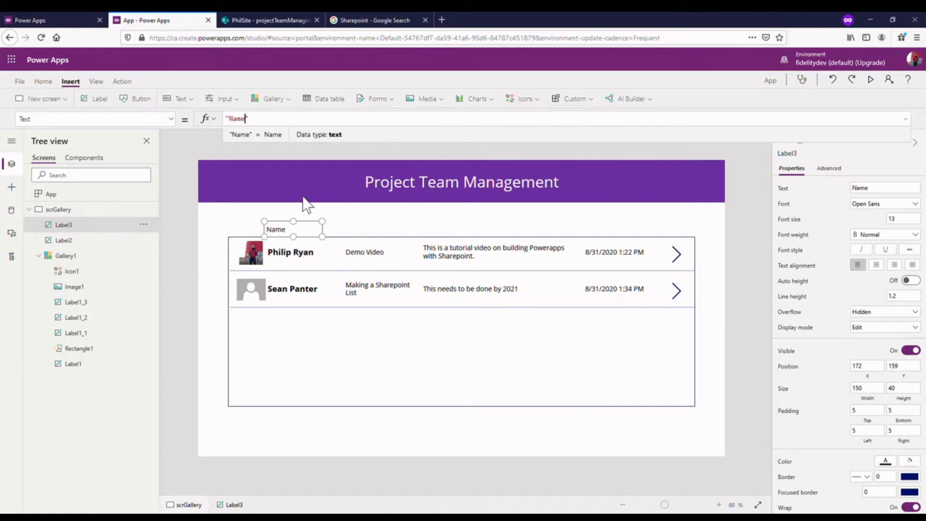
# - Duplicate the Name heading label above the project column at about X 380, Y 159 and set its text to "Project"
pyautogui.click(314, 237)
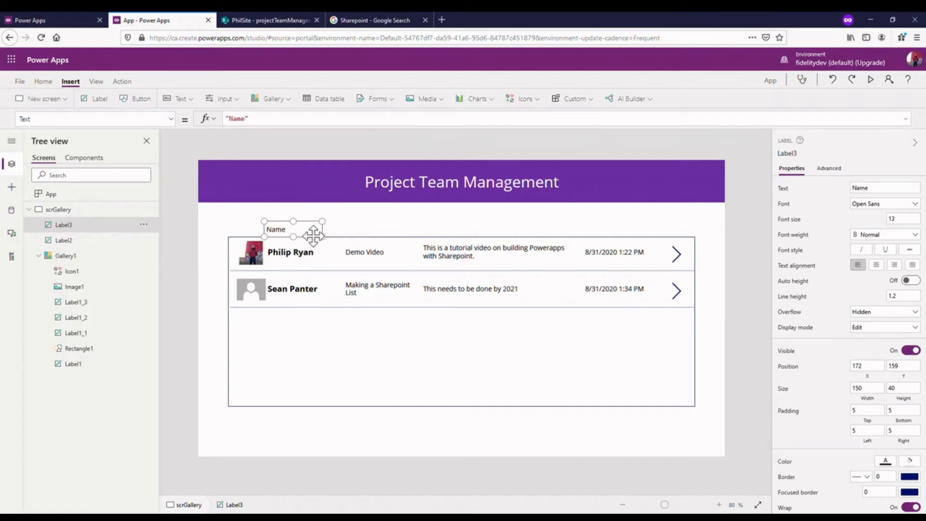
pyautogui.hotkey('ctrl', 'c')
pyautogui.hotkey('ctrl', 'v')
pyautogui.moveTo(300, 223); pyautogui.dragTo(377, 242)
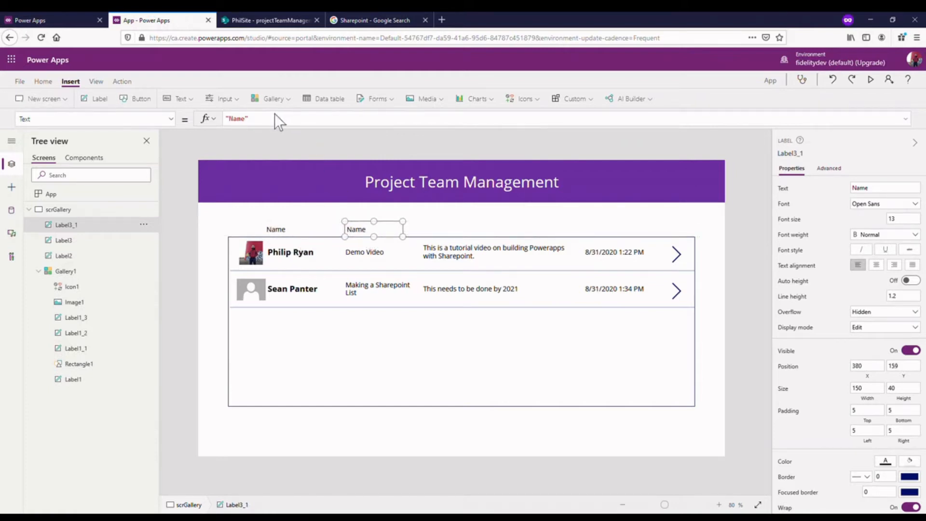
pyautogui.doubleClick(241, 119)
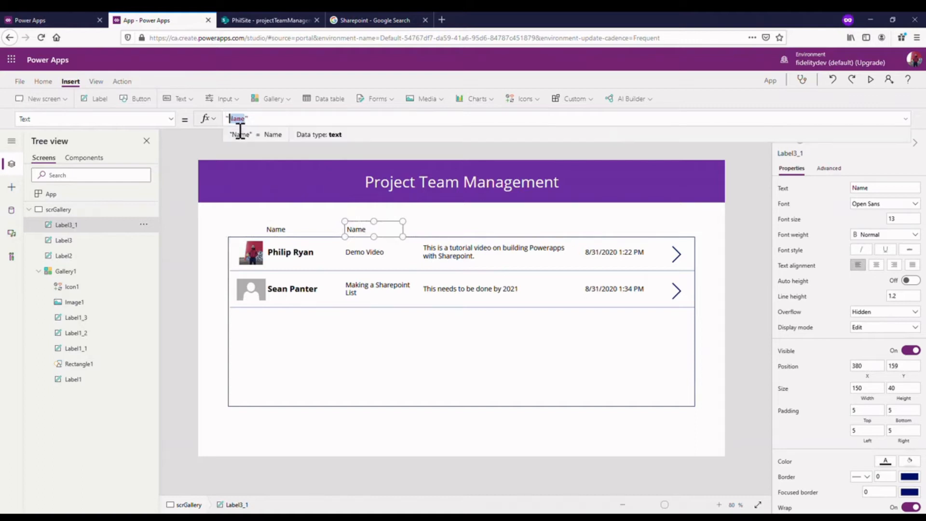
pyautogui.write('Pr')
pyautogui.write('oject')
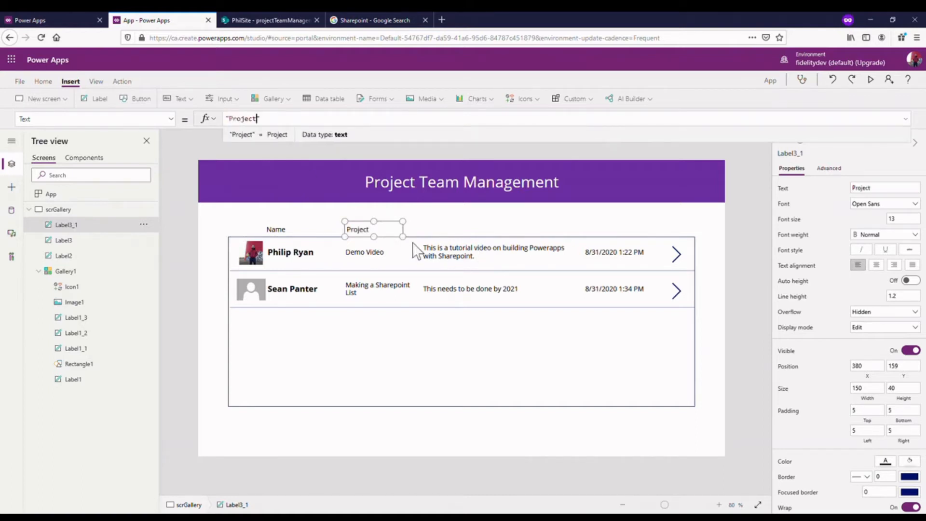
# - Duplicate the Project heading label above the comments column at about X 581, Y 159 and set its text to "Comments"
pyautogui.click(386, 236)
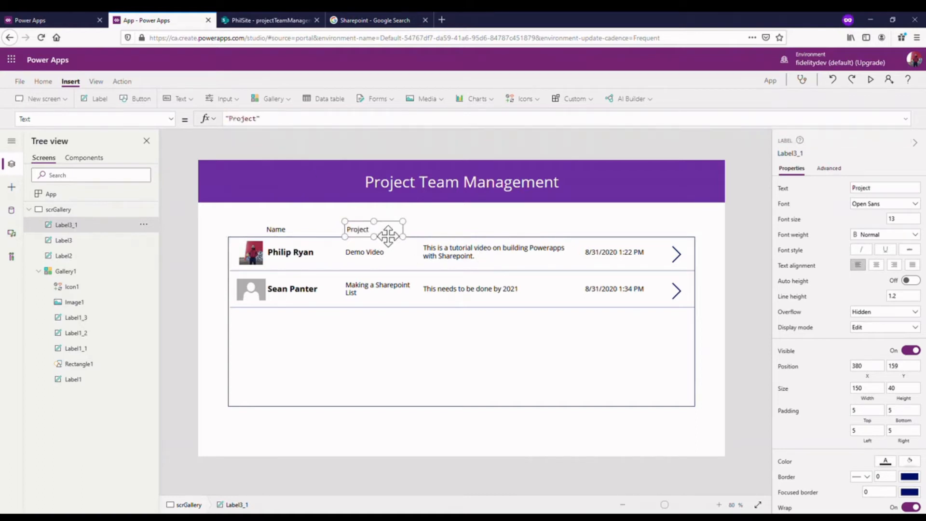
pyautogui.hotkey('ctrl', 'c')
pyautogui.hotkey('ctrl', 'v')
pyautogui.moveTo(386, 236); pyautogui.dragTo(454, 241)
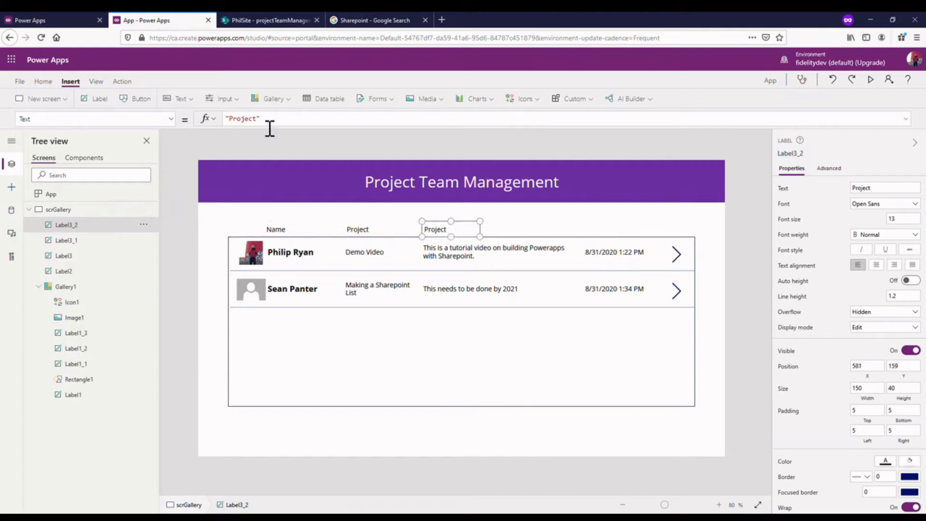
pyautogui.moveTo(257, 119); pyautogui.dragTo(230, 119)
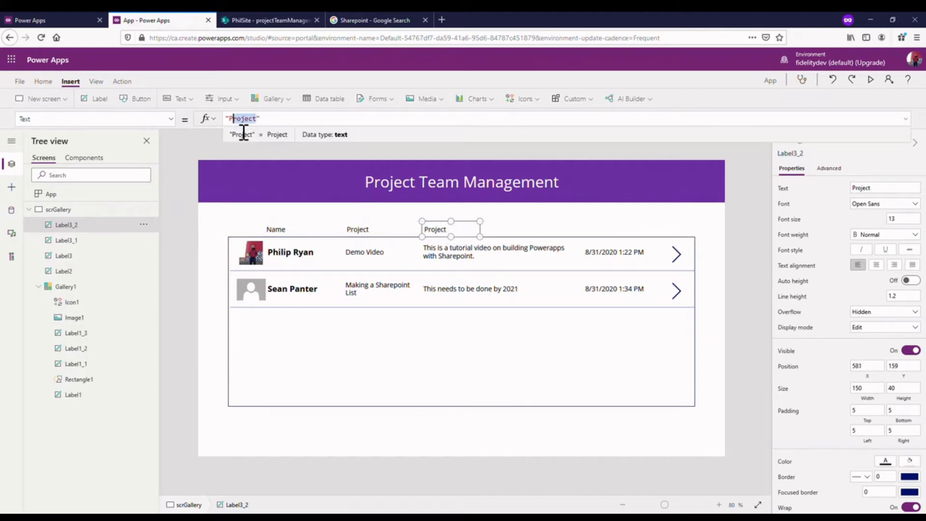
pyautogui.write('Co')
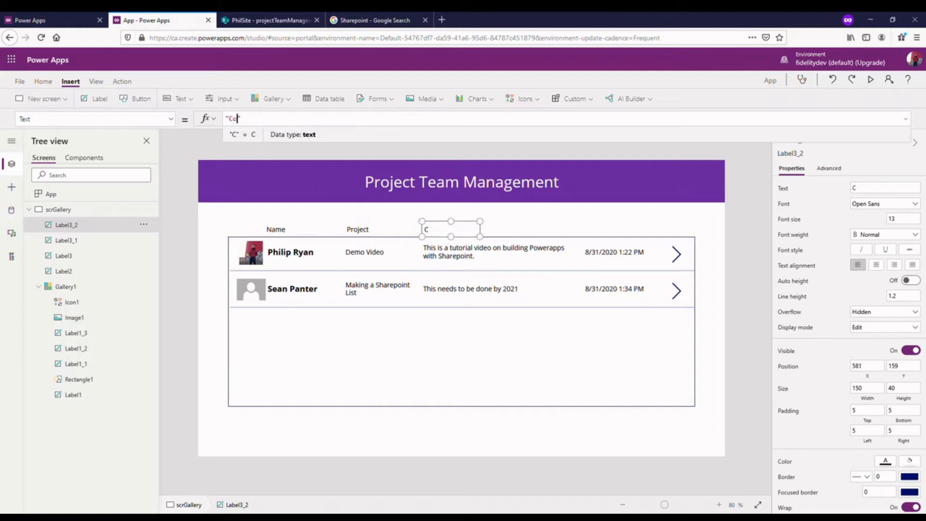
pyautogui.write('mment5')
pyautogui.press('BackSpace')
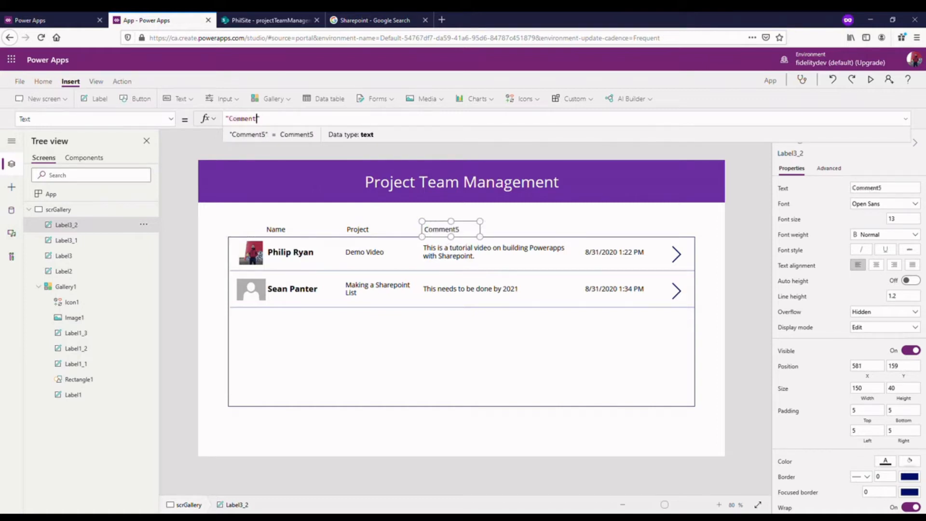
pyautogui.write('s')
pyautogui.click(490, 223)
# - Duplicate the Comments heading label above the date column at about X 996, Y 159 and set its text to "Last Modified"
pyautogui.click(469, 235)
pyautogui.hotkey('ctrl', 'c')
pyautogui.hotkey('ctrl', 'v')
pyautogui.moveTo(475, 244); pyautogui.dragTo(632, 241)
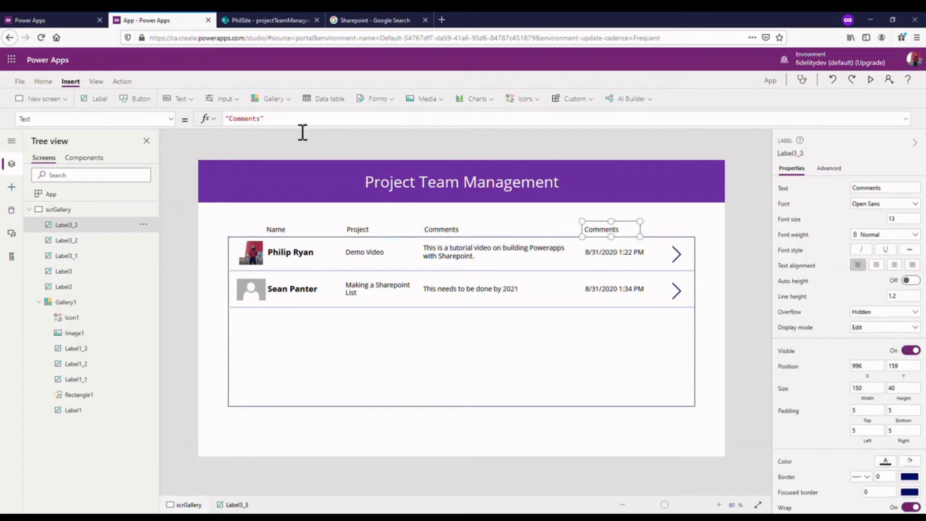
pyautogui.moveTo(261, 120); pyautogui.dragTo(241, 127)
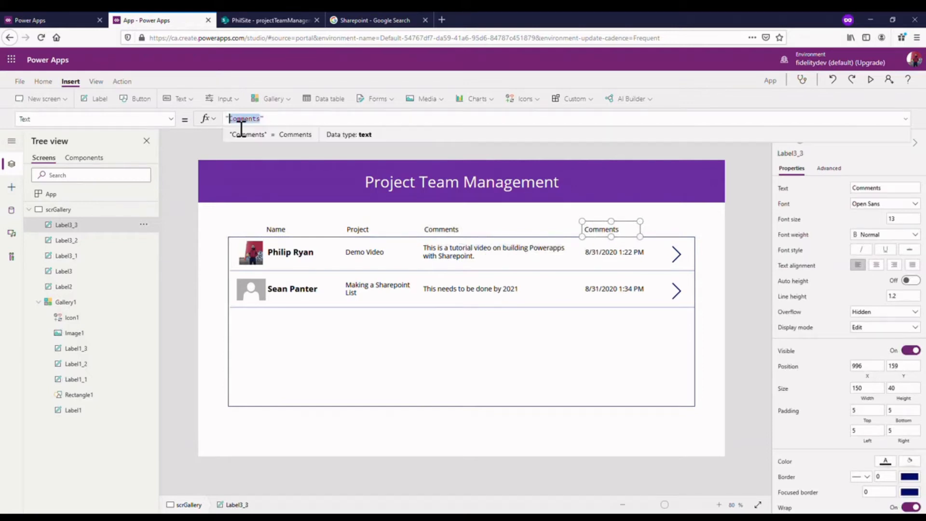
pyautogui.write('Last Modified')
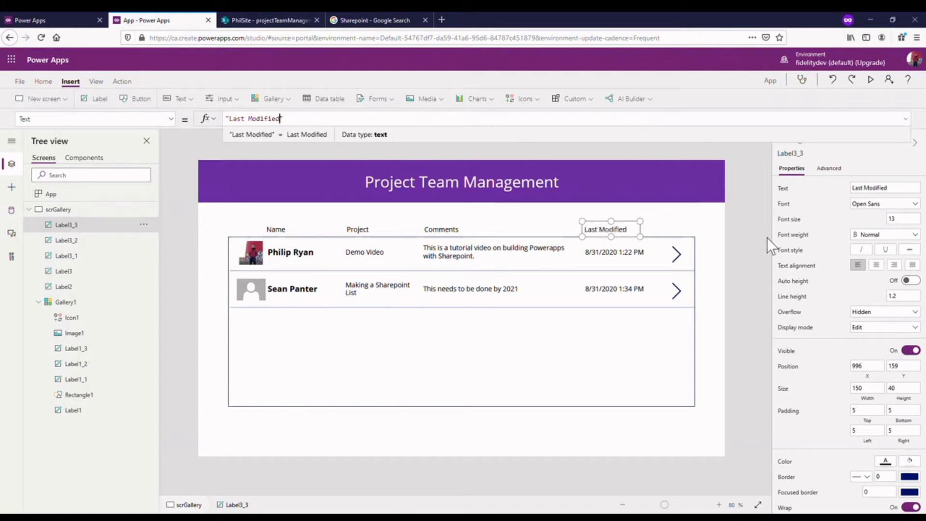
pyautogui.click(737, 235)
# - Set the font of all four column heading labels to Lato with Semibold weight
pyautogui.click(281, 231)
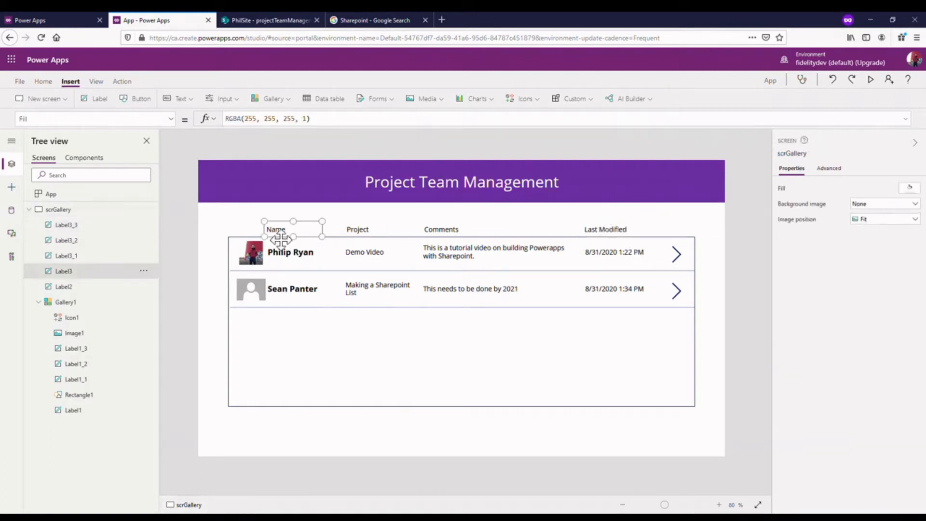
pyautogui.keyDown('shift'); pyautogui.click(354, 231); pyautogui.keyUp('shift')
pyautogui.keyDown('shift'); pyautogui.click(428, 230); pyautogui.keyUp('shift')
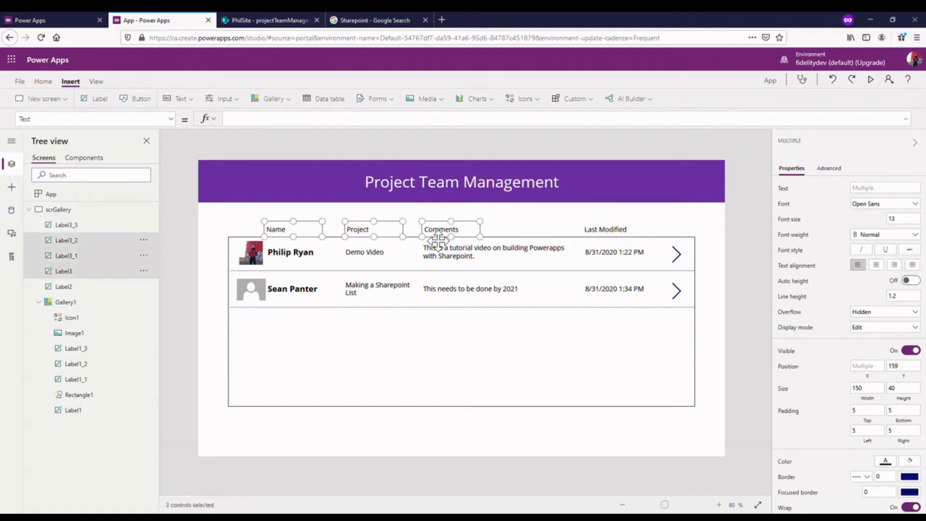
pyautogui.keyDown('shift'); pyautogui.click(592, 229); pyautogui.keyUp('shift')
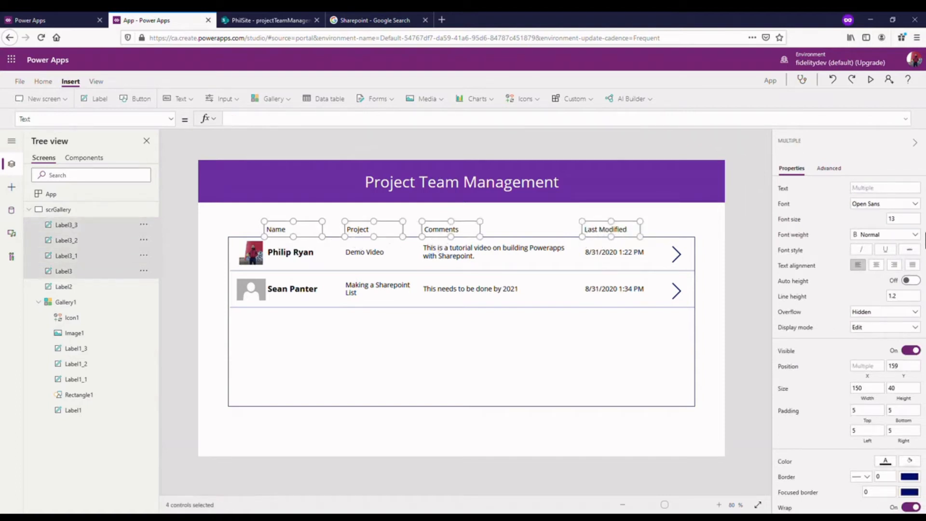
pyautogui.click(893, 205)
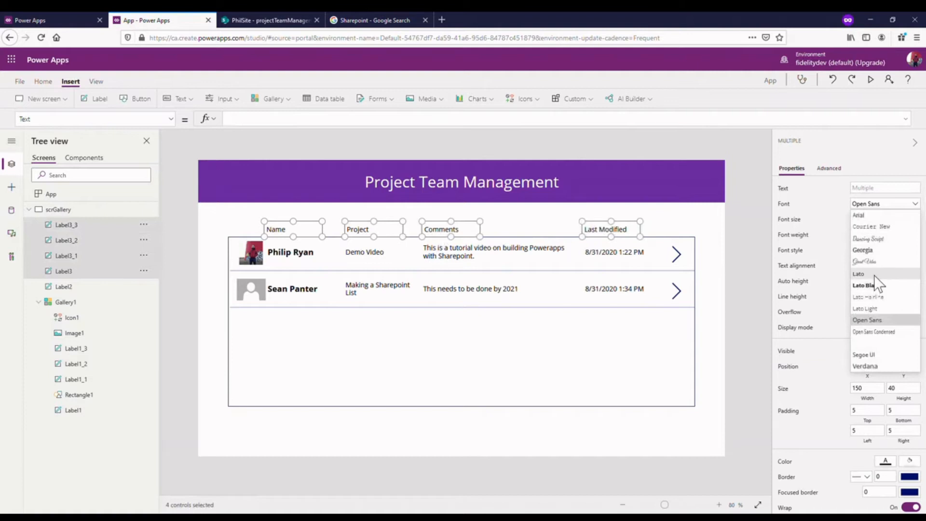
pyautogui.click(874, 276)
pyautogui.click(911, 234)
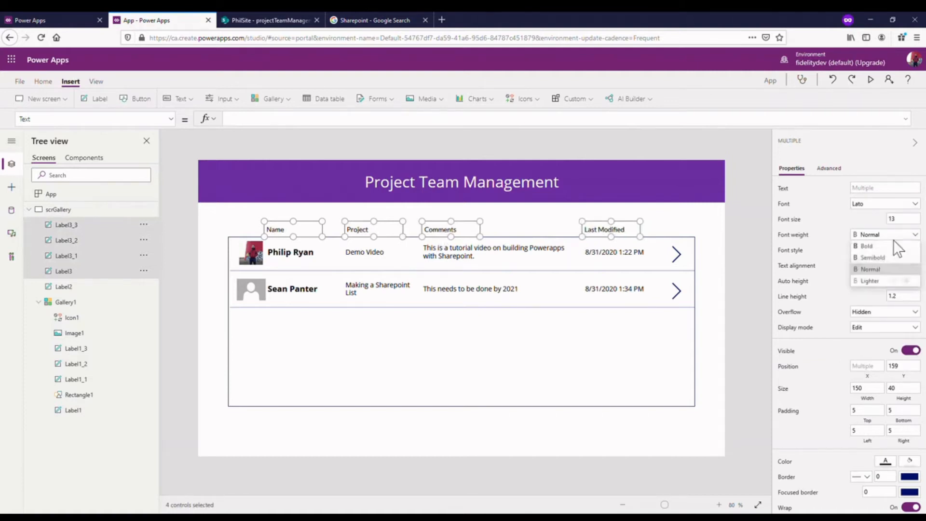
pyautogui.click(877, 260)
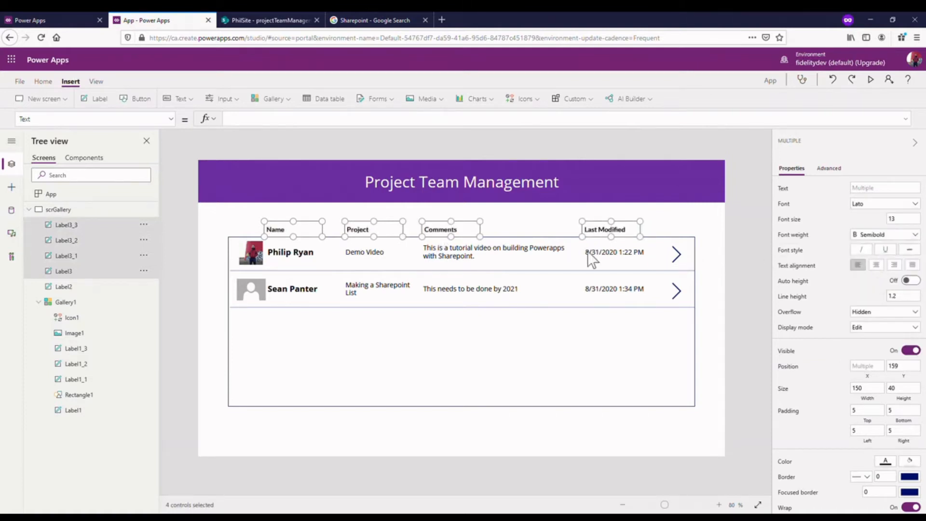
# - Set the font of the name, project, comments and modified date labels inside the gallery to Lato
pyautogui.click(330, 250)
pyautogui.click(364, 244)
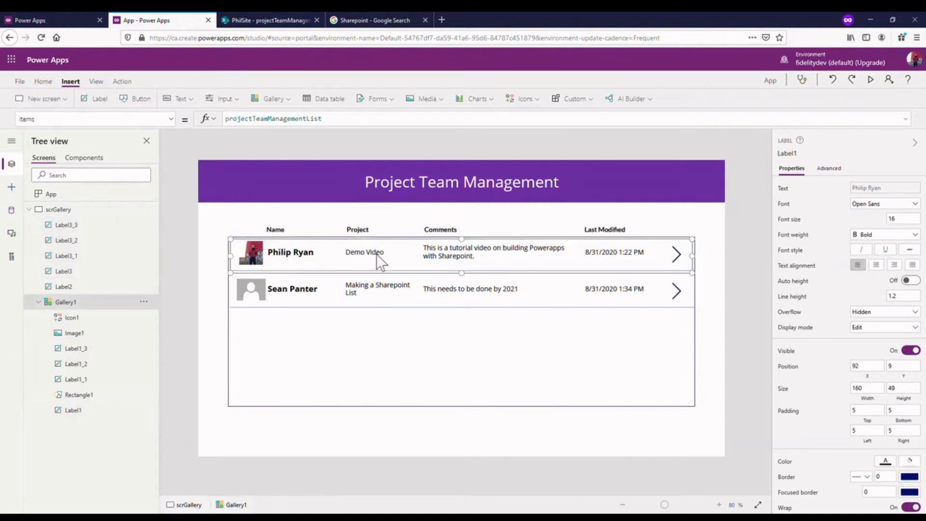
pyautogui.click(375, 254)
pyautogui.keyDown('shift'); pyautogui.click(320, 251); pyautogui.keyUp('shift')
pyautogui.keyDown('shift'); pyautogui.click(497, 258); pyautogui.keyUp('shift')
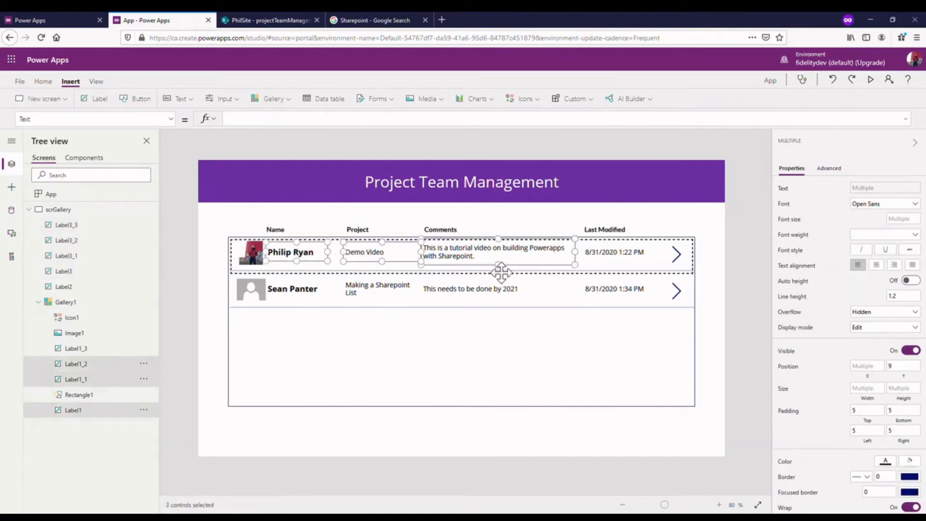
pyautogui.keyDown('shift'); pyautogui.click(677, 254); pyautogui.keyUp('shift')
pyautogui.keyDown('shift'); pyautogui.click(620, 258); pyautogui.keyUp('shift')
pyautogui.keyDown('shift'); pyautogui.click(676, 254); pyautogui.keyUp('shift')
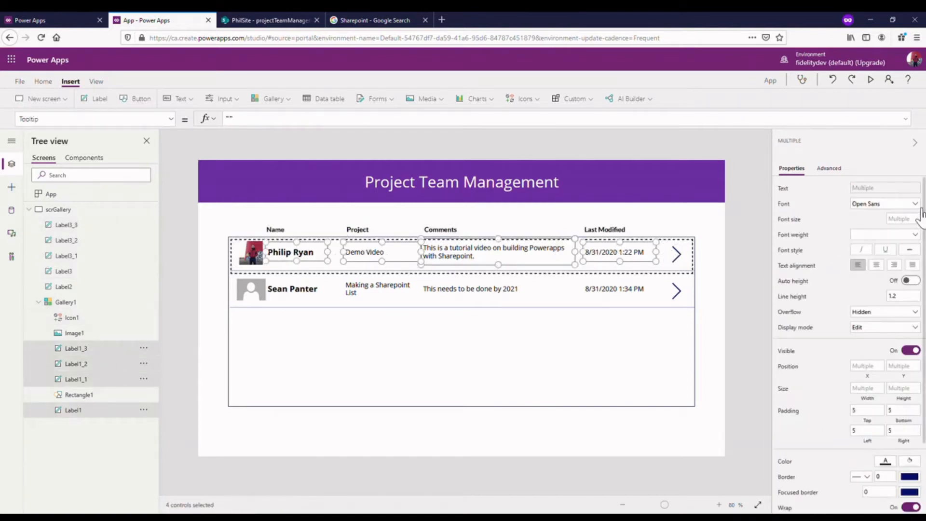
pyautogui.click(907, 203)
pyautogui.click(876, 274)
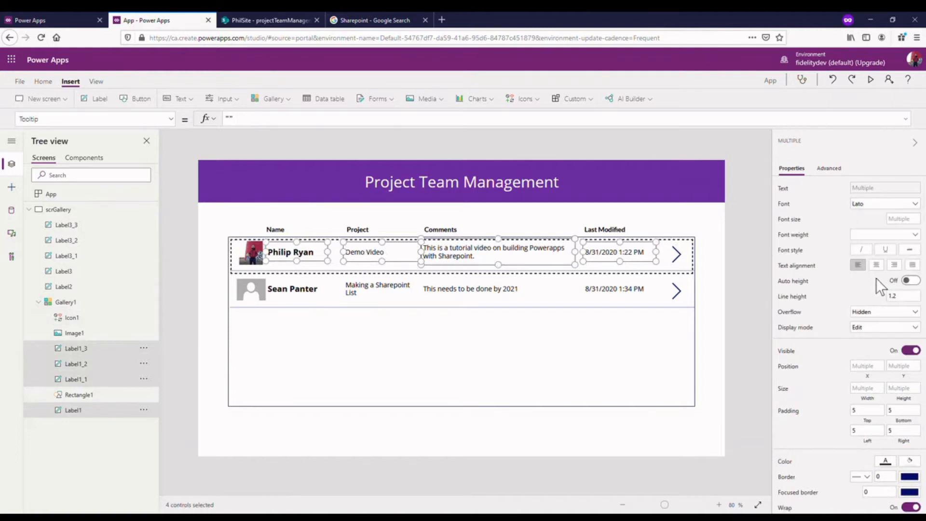
# - Set the font of the "Project Team Management" title label to Lato
pyautogui.click(448, 195)
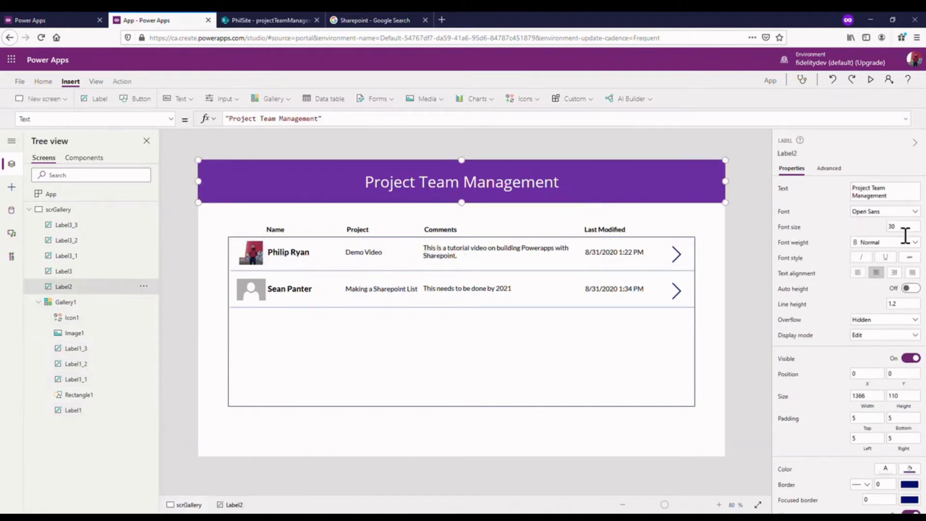
pyautogui.click(888, 211)
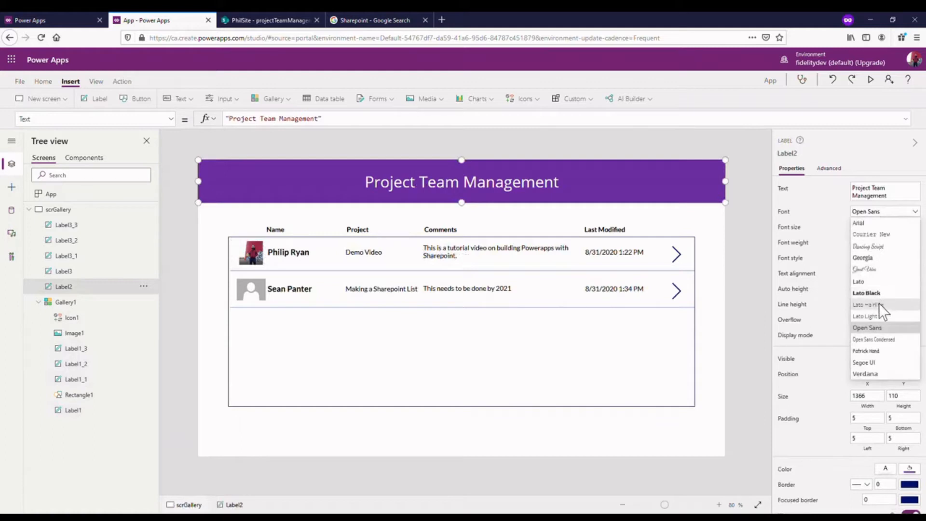
pyautogui.click(870, 282)
pyautogui.click(738, 231)
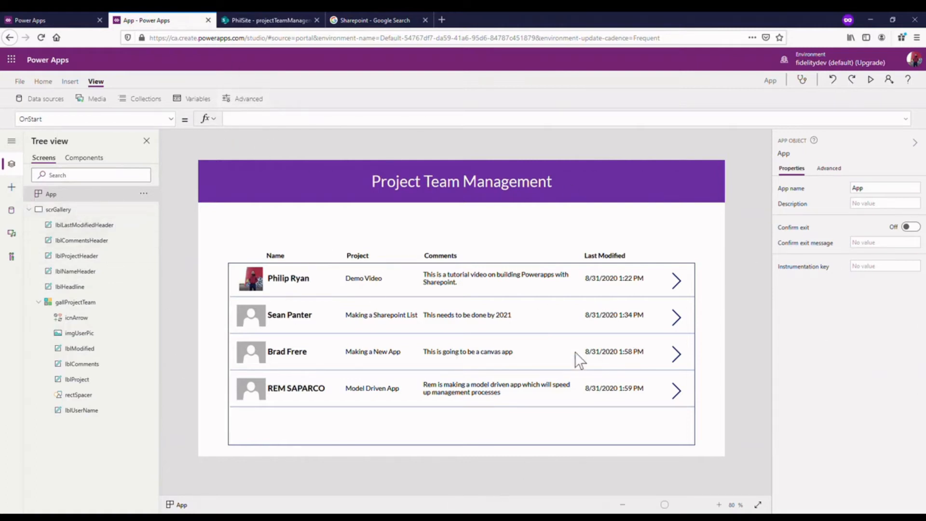
# - Examine which screen element each named control stands for, from lblLastModifiedHeader through the headline and gallery to rectSpacer
pyautogui.click(123, 235)
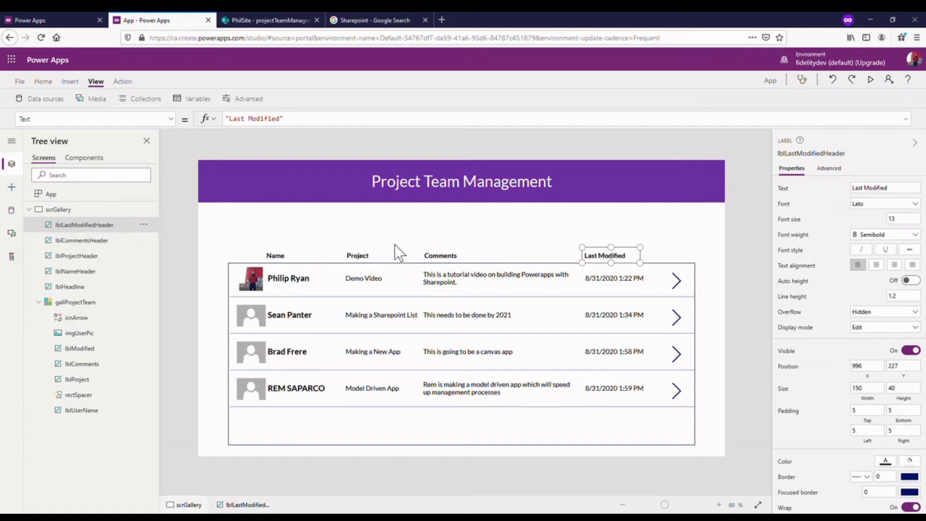
pyautogui.click(109, 241)
pyautogui.click(106, 259)
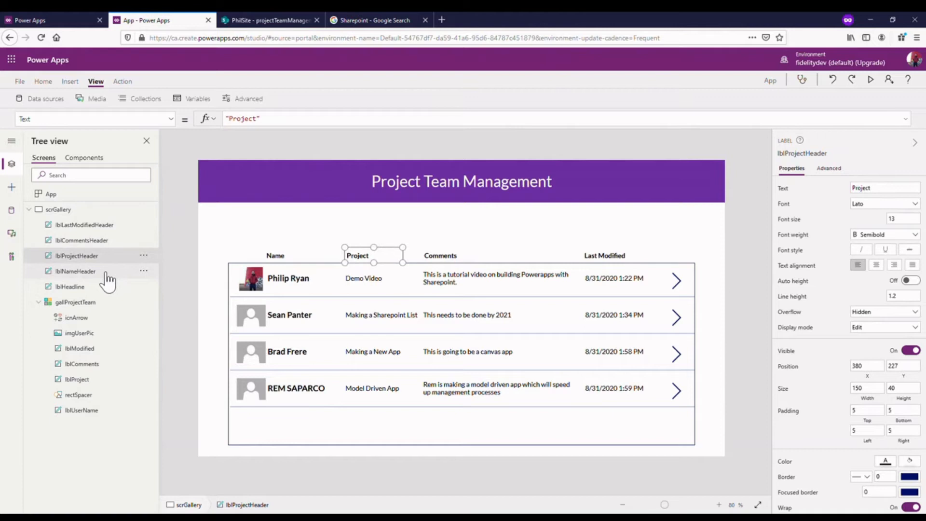
pyautogui.click(107, 274)
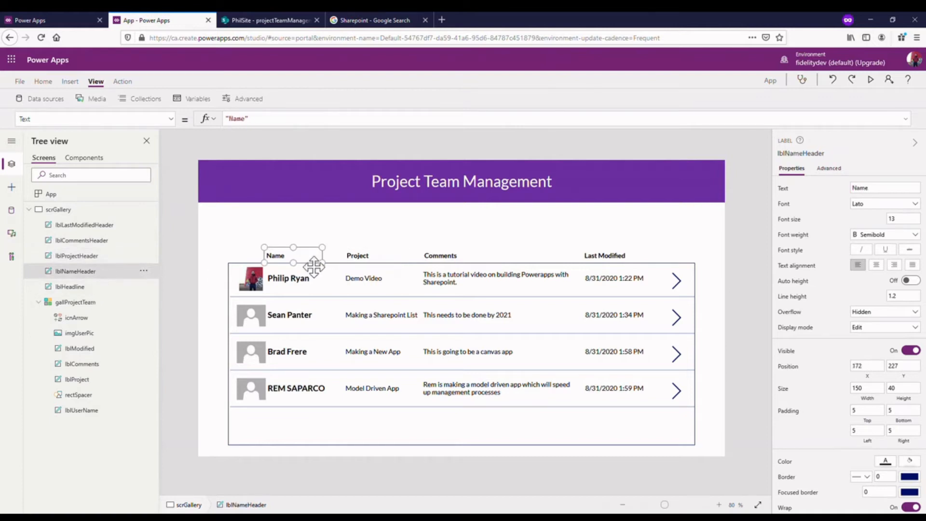
pyautogui.click(73, 287)
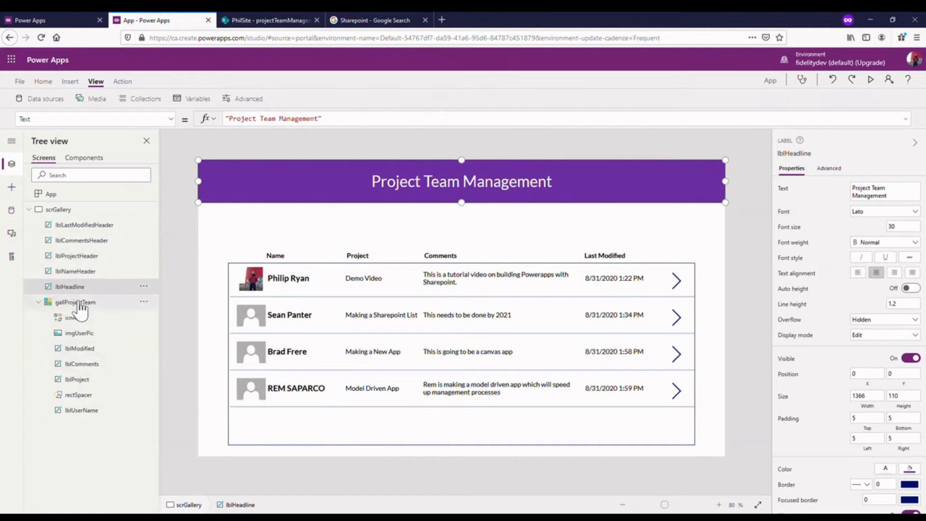
pyautogui.click(72, 304)
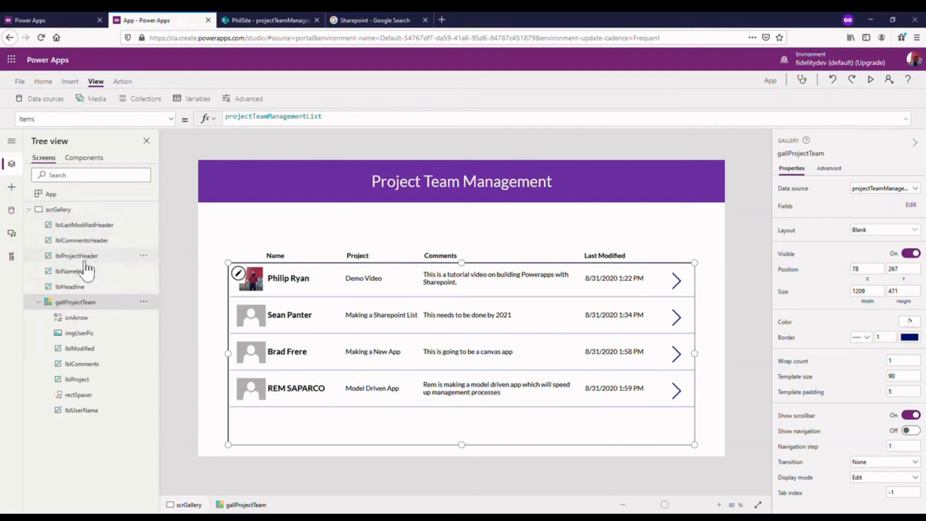
pyautogui.click(96, 318)
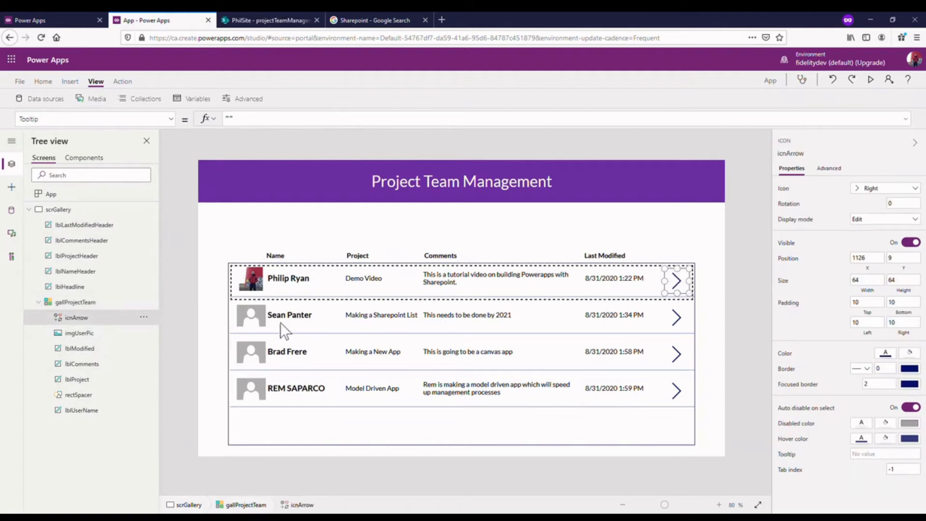
pyautogui.click(89, 334)
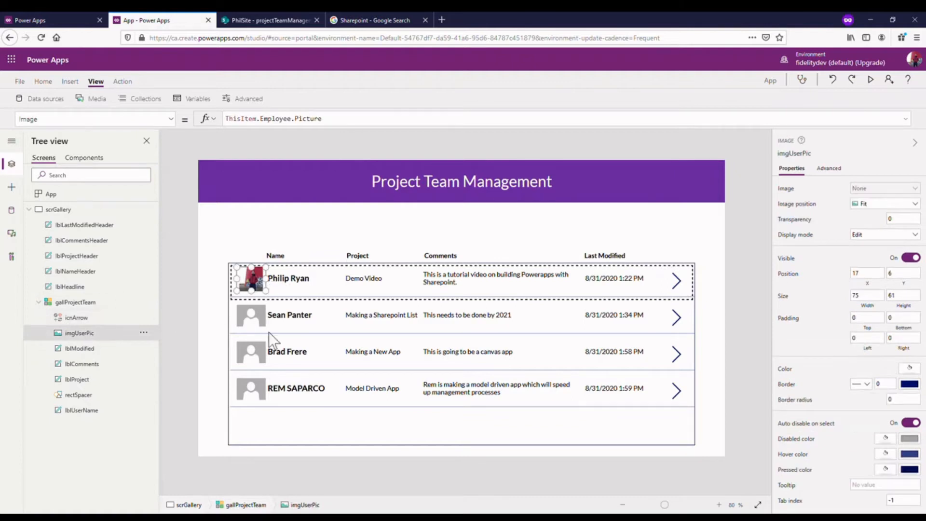
pyautogui.click(94, 351)
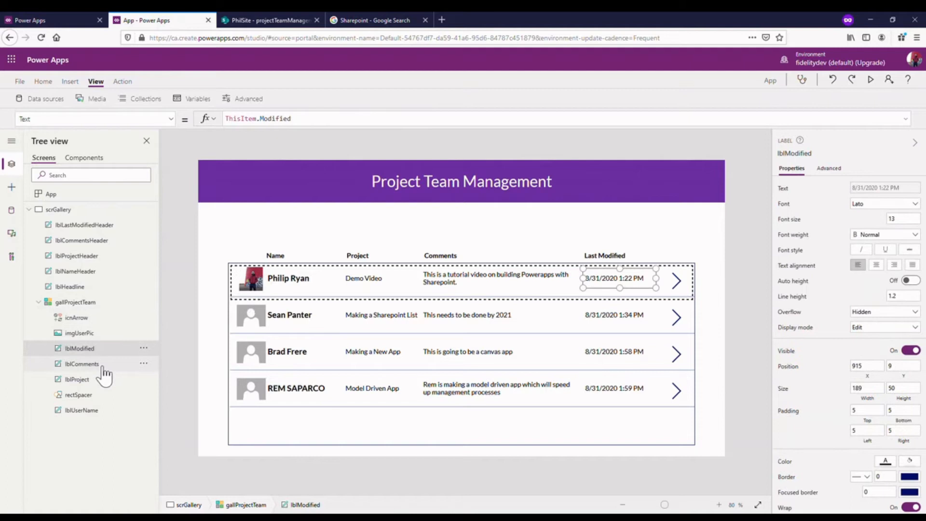
pyautogui.click(101, 365)
pyautogui.click(95, 380)
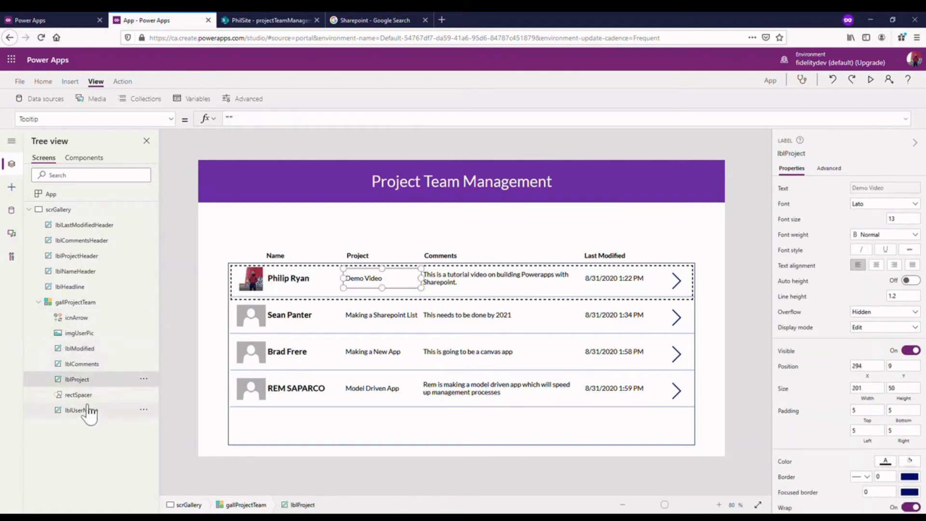
pyautogui.click(88, 395)
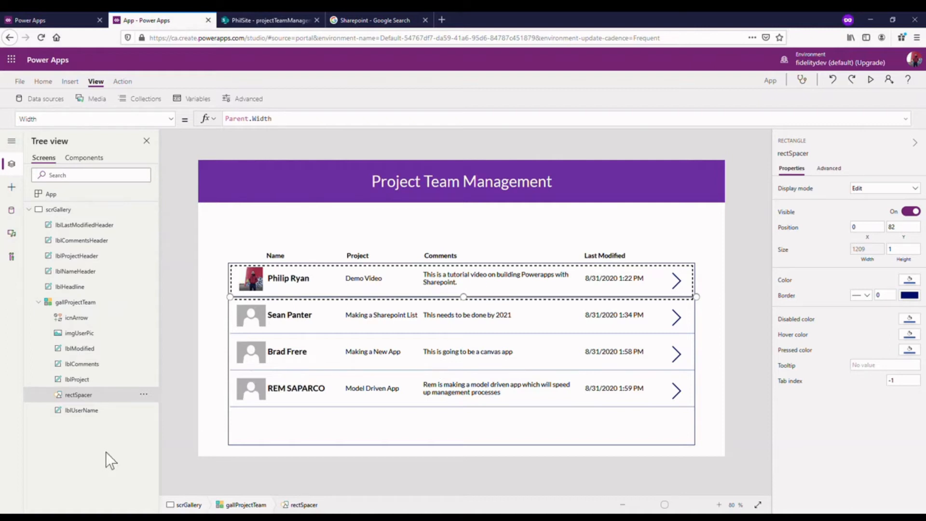
pyautogui.click(79, 410)
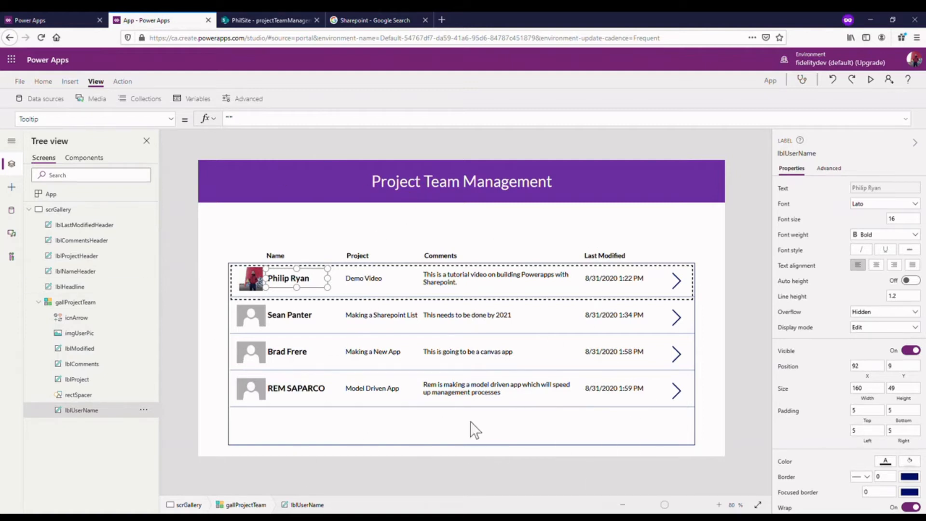
pyautogui.click(225, 19)
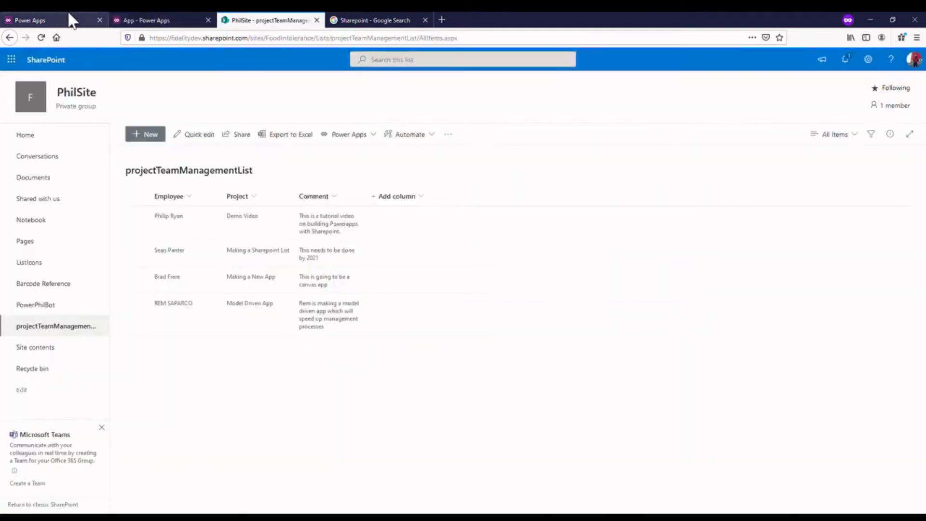
pyautogui.click(155, 20)
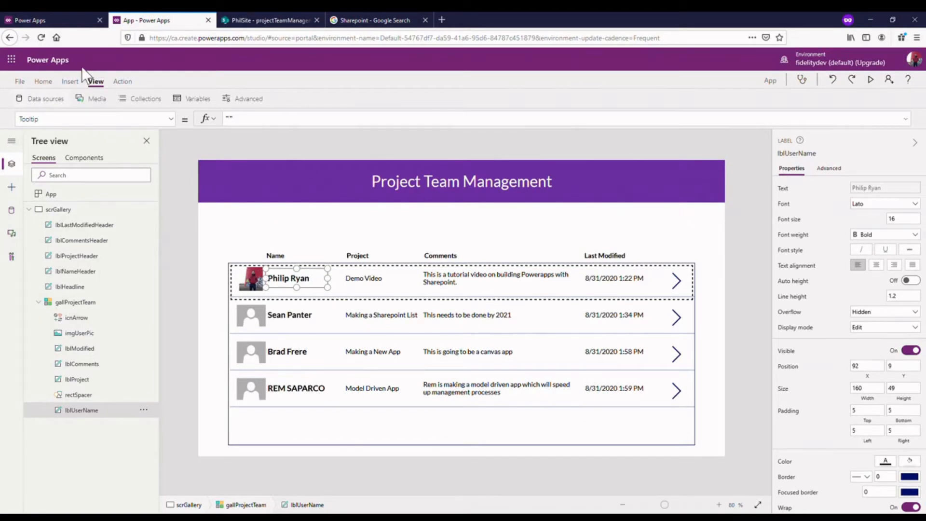
pyautogui.click(71, 78)
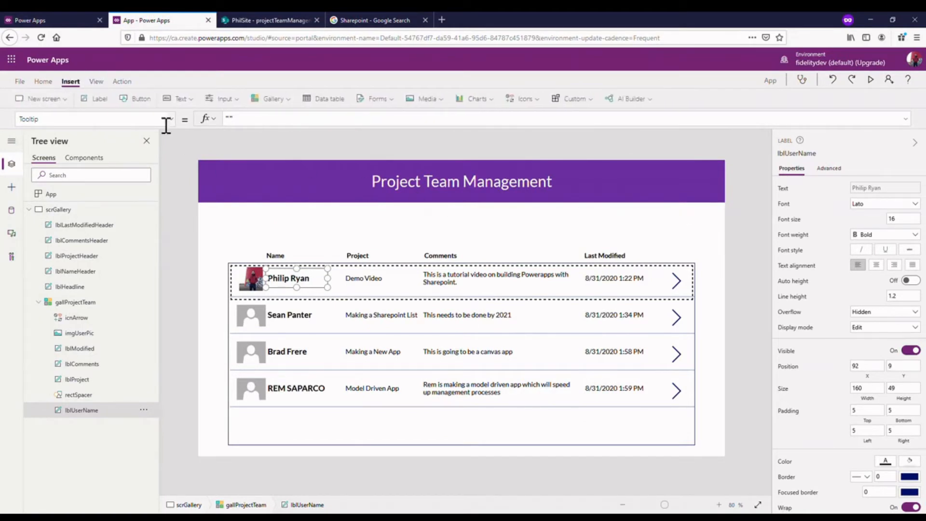
pyautogui.click(222, 99)
pyautogui.click(233, 135)
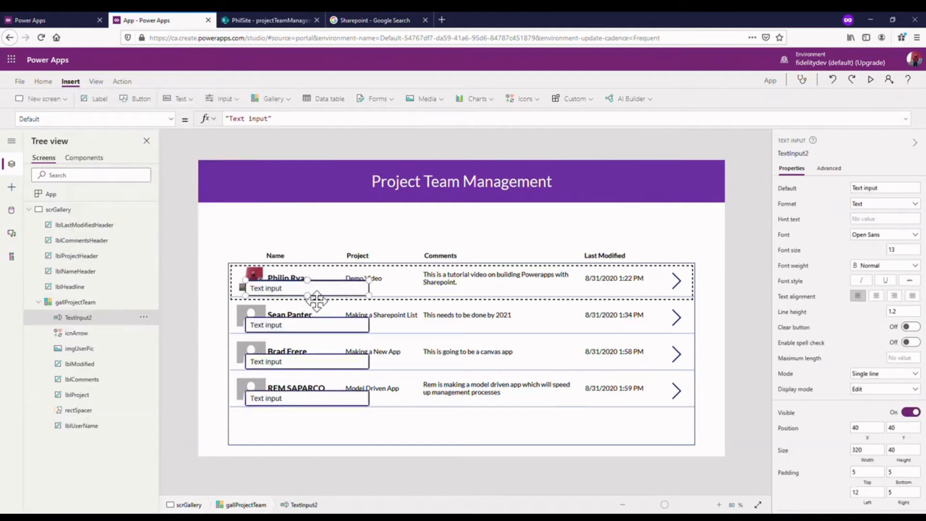
pyautogui.press('Delete')
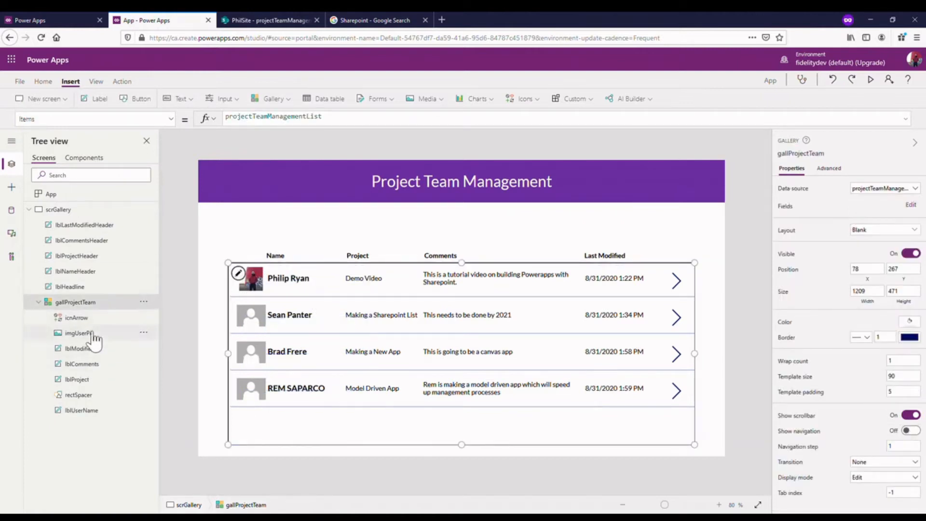
# - Insert a text input on scrGallery itself and place it above the gallery's Last Modified end, at about X 967, Y 148
pyautogui.click(83, 215)
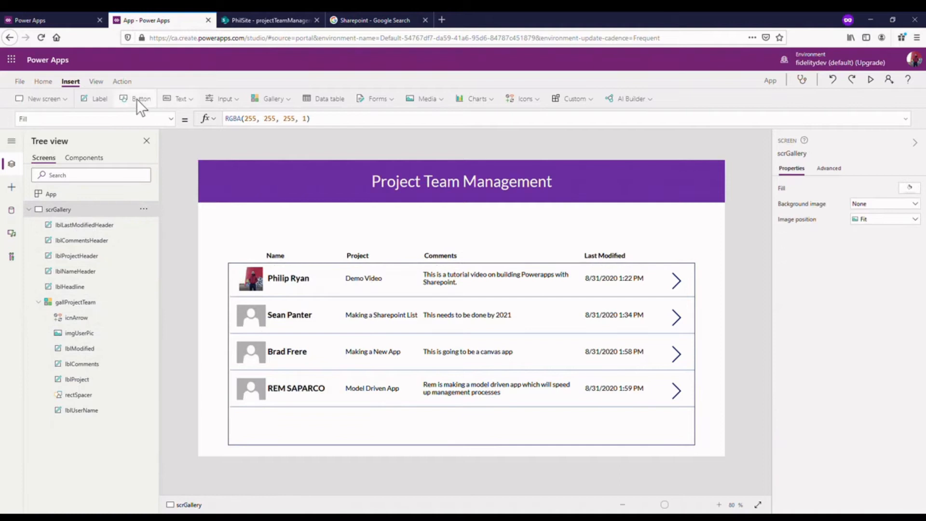
pyautogui.click(221, 98)
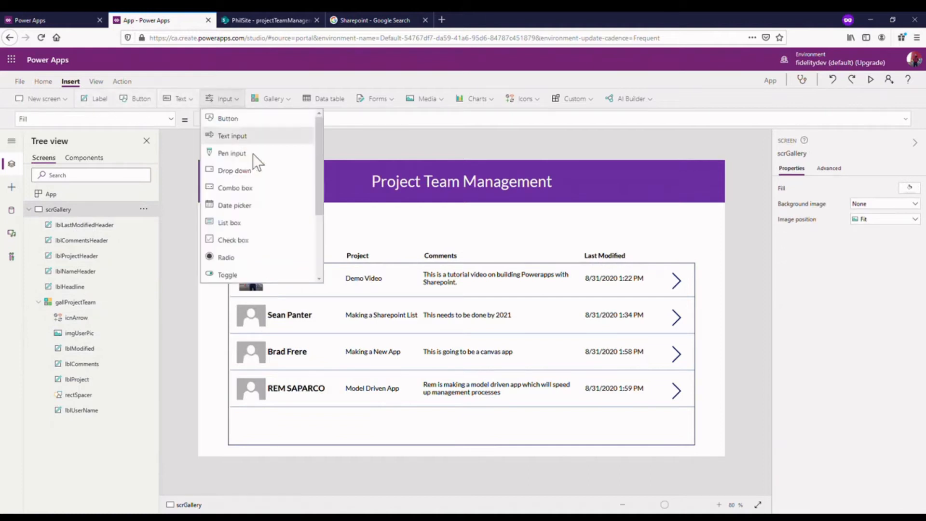
pyautogui.click(266, 137)
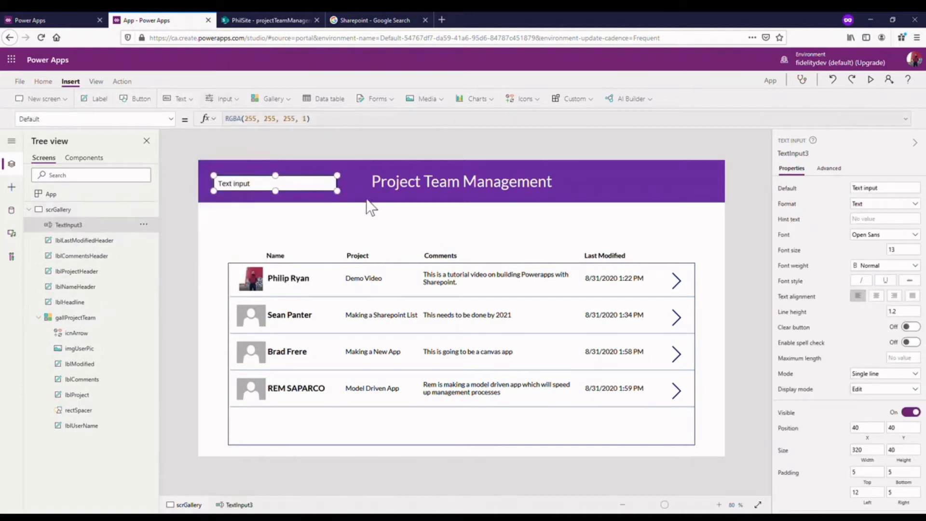
pyautogui.moveTo(448, 249); pyautogui.dragTo(682, 234)
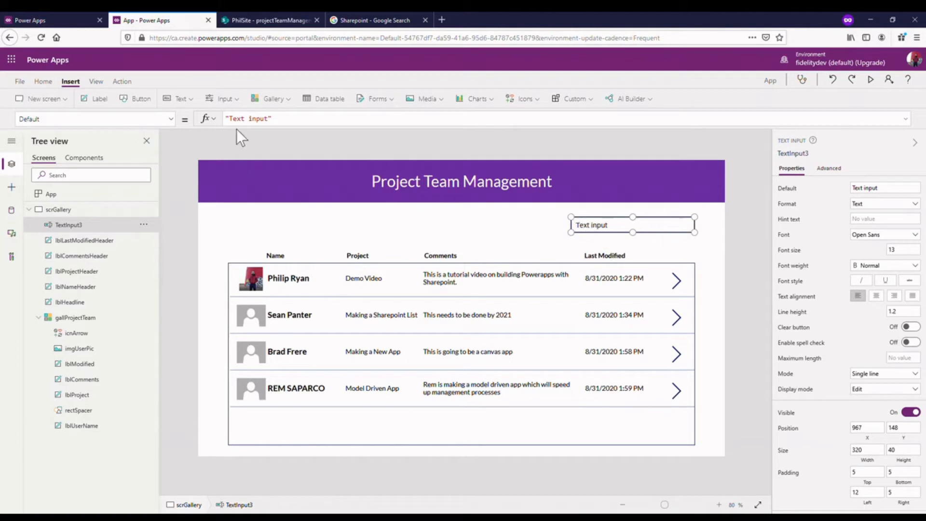
# - Clear the default text of the new text input above the gallery
pyautogui.click(902, 193)
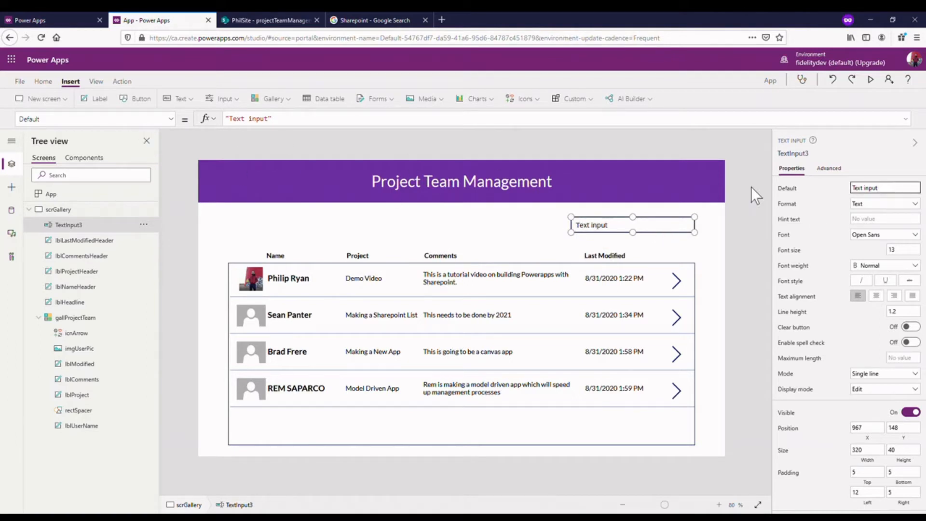
pyautogui.moveTo(323, 121); pyautogui.dragTo(192, 118)
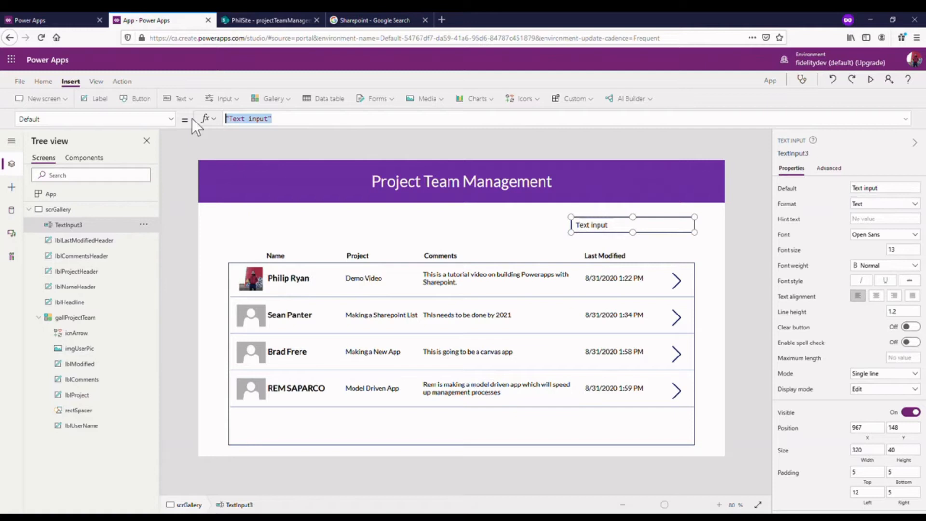
pyautogui.press('BackSpace')
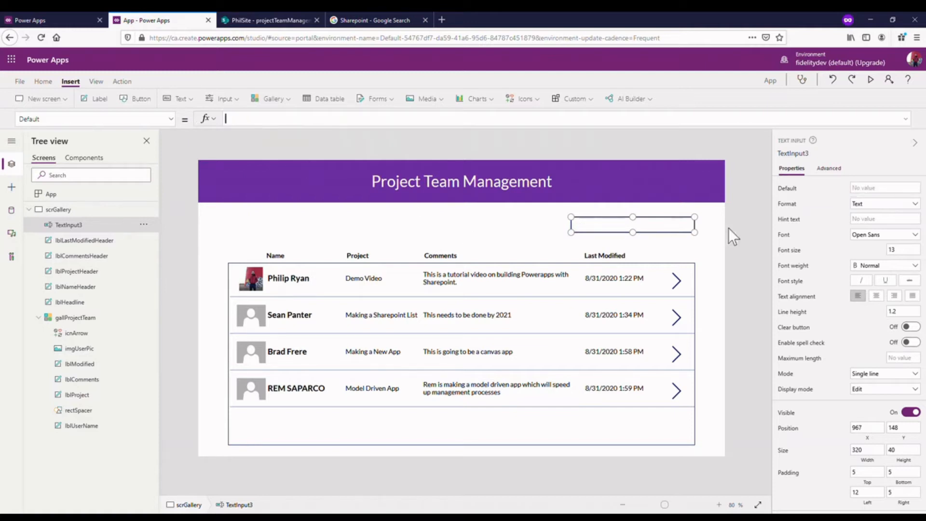
pyautogui.click(729, 230)
# - Add a label reading "Search" and position it directly in front of the empty text input
pyautogui.click(589, 224)
pyautogui.moveTo(244, 192); pyautogui.dragTo(545, 235)
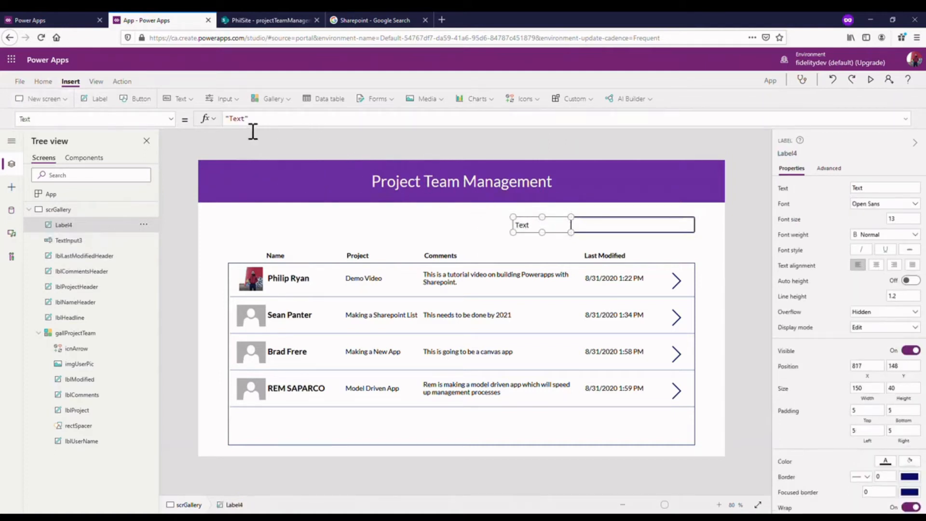
pyautogui.doubleClick(237, 119)
pyautogui.write('Search')
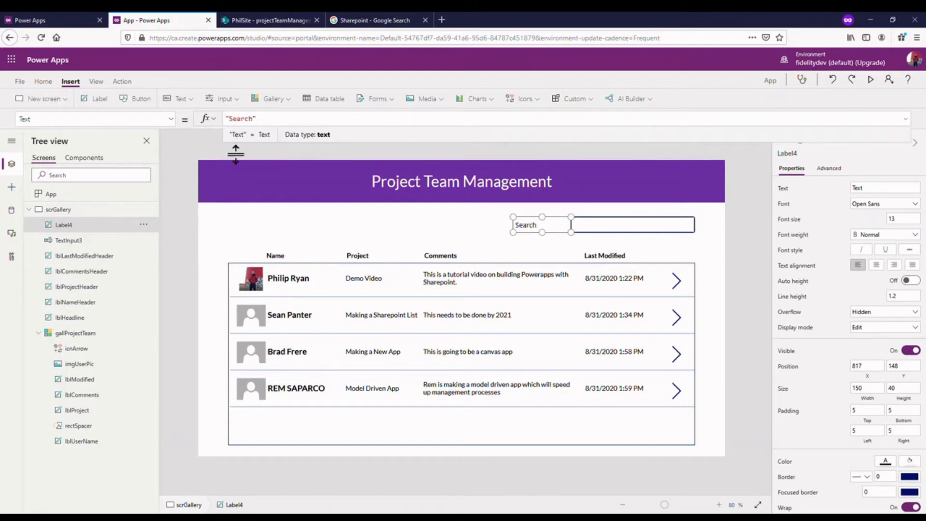
pyautogui.click(741, 221)
pyautogui.click(549, 234)
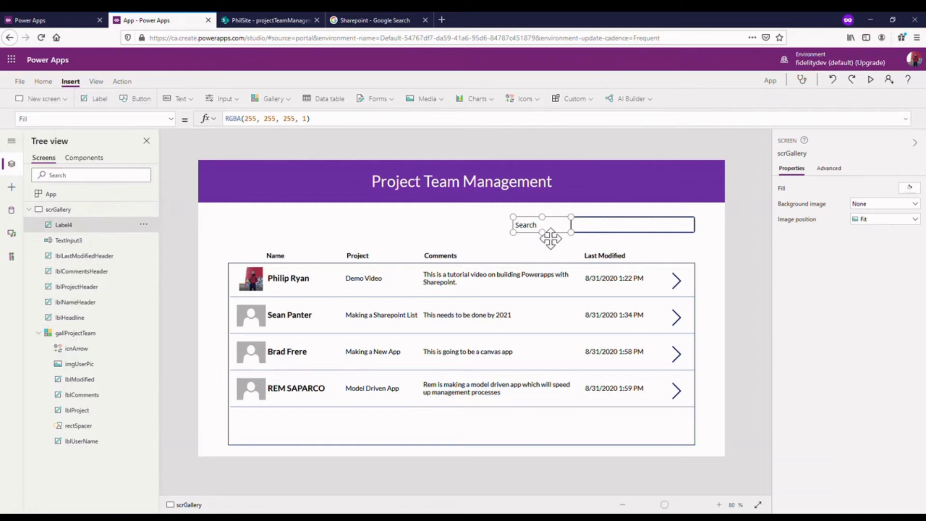
pyautogui.moveTo(571, 233)
pyautogui.mouseDown()
pyautogui.moveTo(543, 237)
pyautogui.moveTo(581, 236)
pyautogui.mouseUp()
# - Set the border color of the search text input to the standard purple
pyautogui.click(593, 227)
pyautogui.scroll(-4, 918, 419)
pyautogui.click(909, 403)
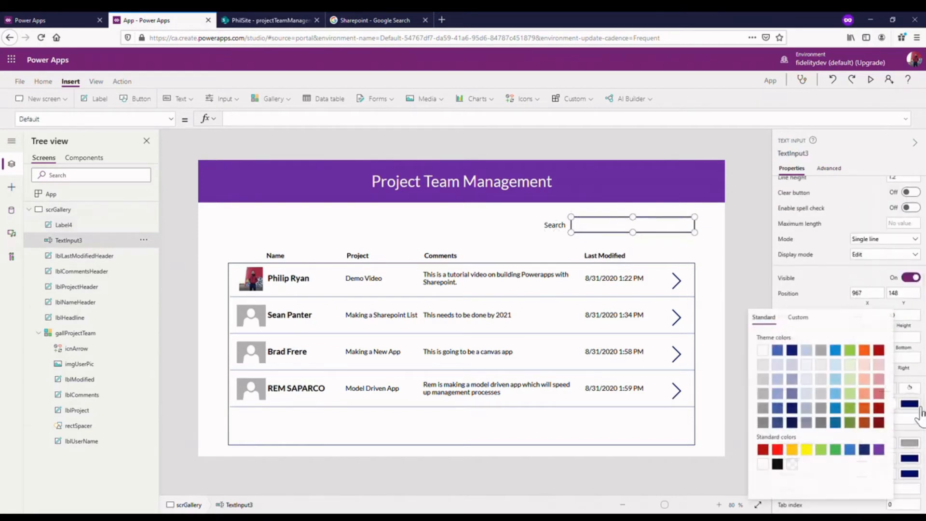
pyautogui.click(879, 449)
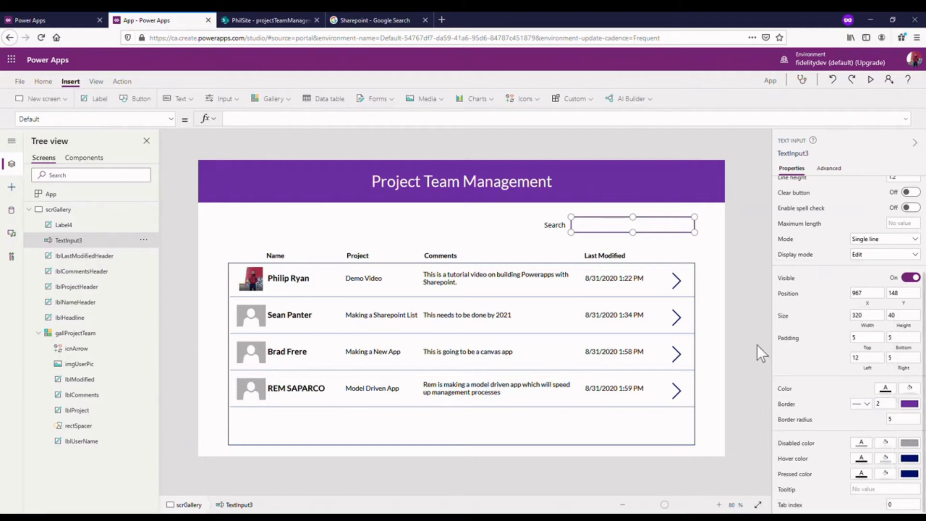
# - Set the border radius of the search text input to 0 for square corners
pyautogui.click(672, 244)
pyautogui.click(672, 229)
pyautogui.scroll(-3, 895, 398)
pyautogui.click(905, 419)
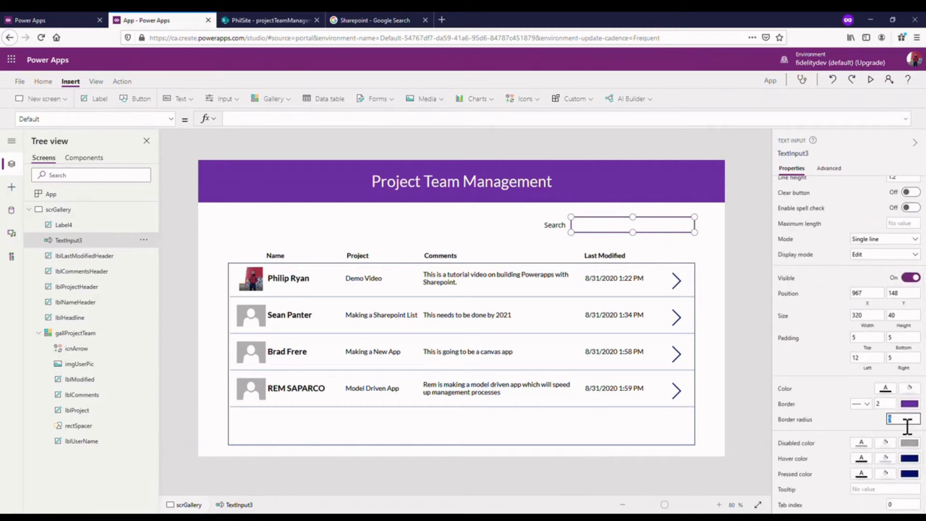
pyautogui.write('0')
pyautogui.click(807, 361)
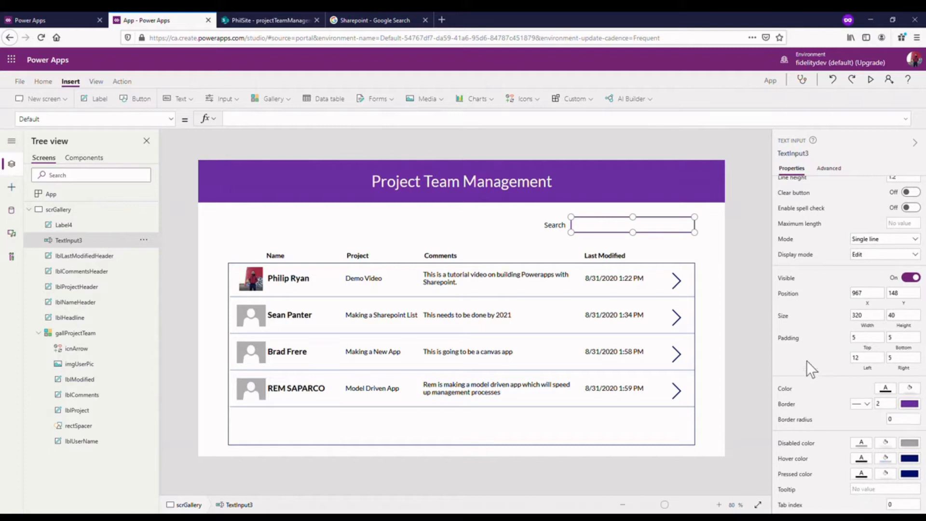
pyautogui.click(717, 269)
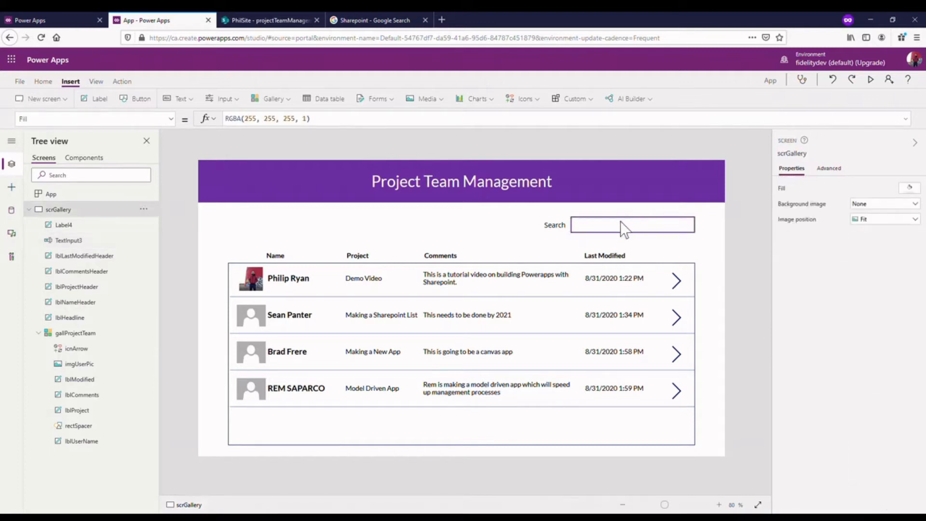
# - Preview the app, try out the search box with sample text, clear it and return to the editor
pyautogui.click(610, 231)
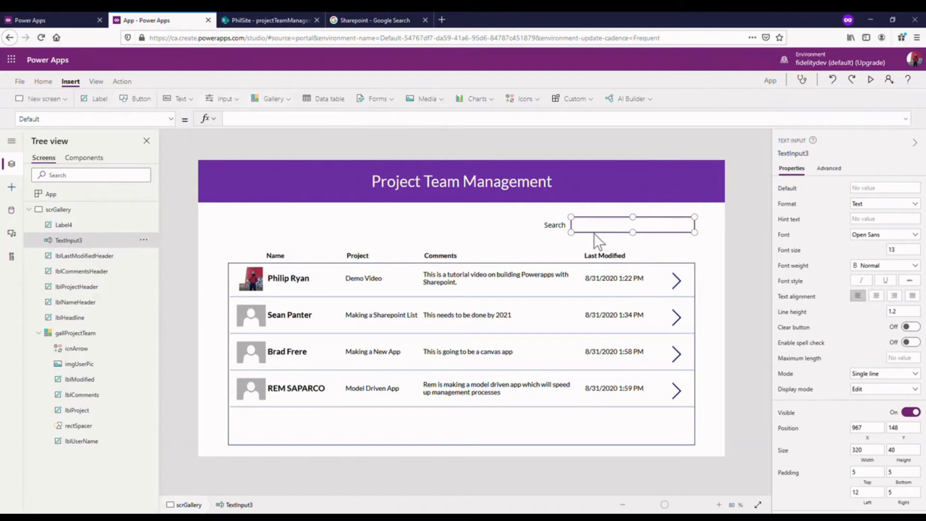
pyautogui.click(871, 79)
pyautogui.click(690, 159)
pyautogui.write('tyrytryr')
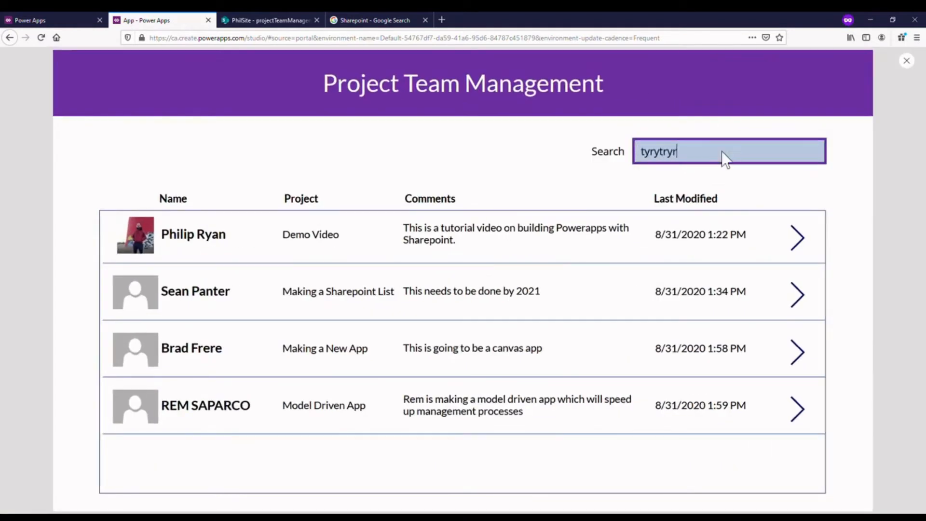
pyautogui.press('BackSpace')
pyautogui.press('BackSpace')
pyautogui.press('BackSpace')
pyautogui.press('BackSpace')
pyautogui.press('BackSpace')
pyautogui.press('BackSpace')
pyautogui.press('BackSpace')
pyautogui.press('BackSpace')
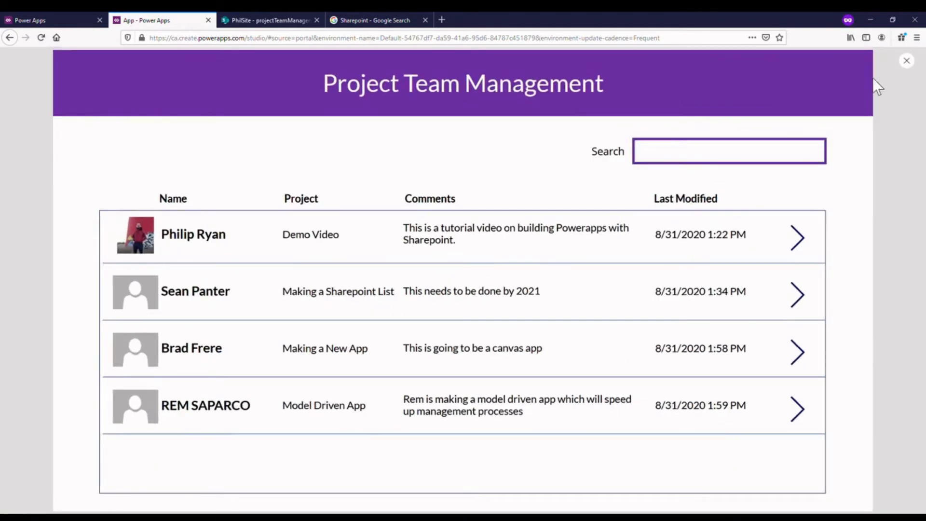
pyautogui.click(906, 60)
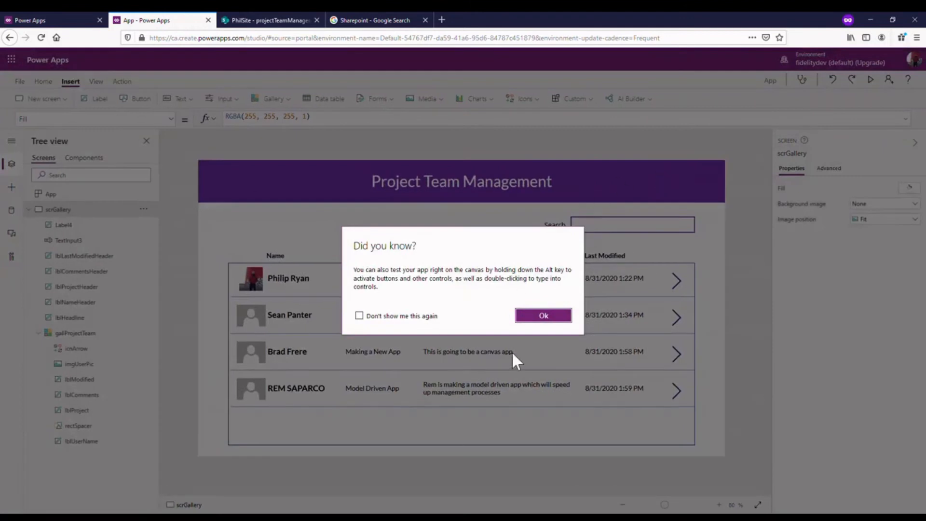
pyautogui.click(542, 316)
# - Check the Items formula that supplies the gallProjectTeam gallery with data
pyautogui.click(368, 386)
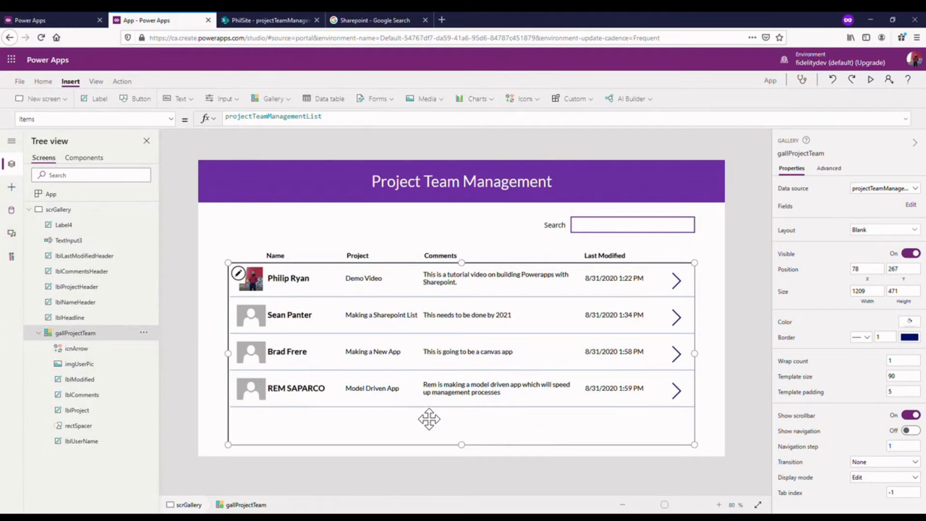
pyautogui.click(282, 117)
pyautogui.moveTo(341, 127); pyautogui.dragTo(225, 120)
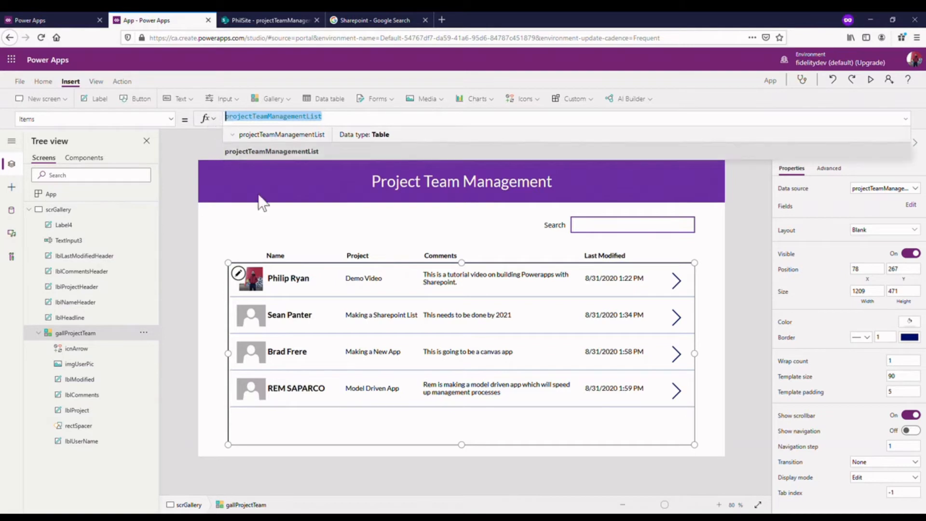
pyautogui.click(29, 209)
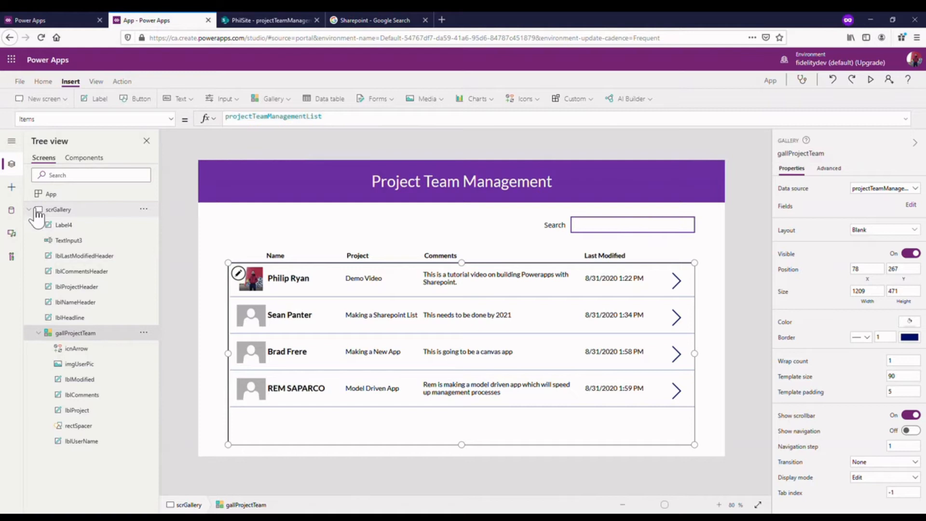
pyautogui.click(29, 209)
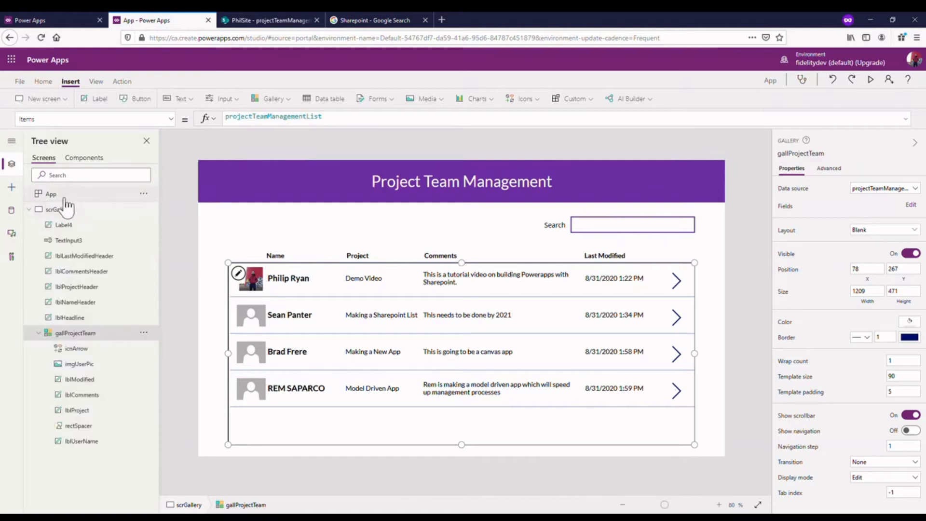
# - Set the App object's OnStart formula to ClearCollect(collProjectManagementList, projectTeamManagementList)
pyautogui.click(53, 193)
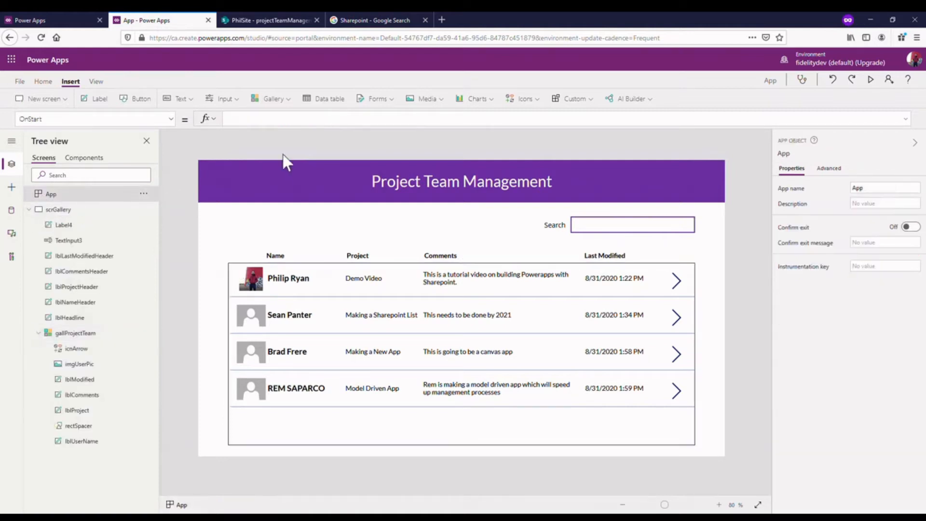
pyautogui.click(298, 121)
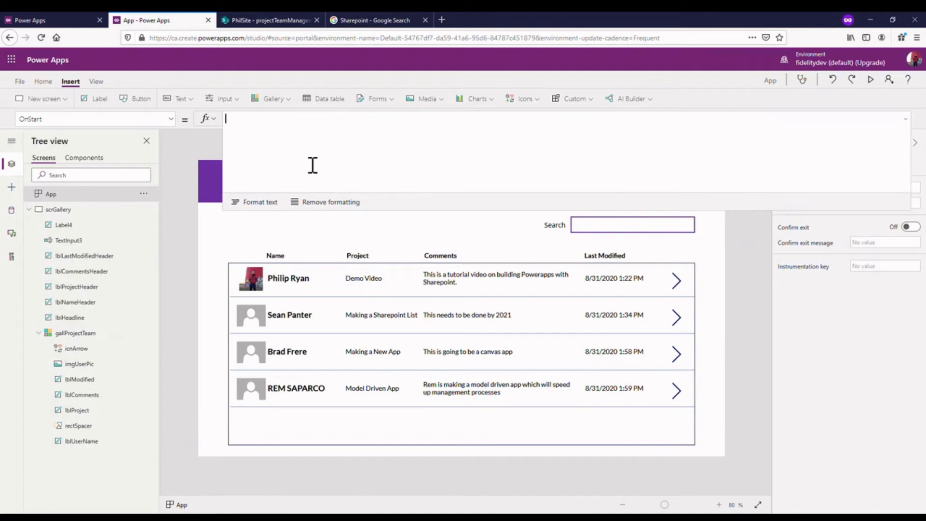
pyautogui.write('ClearC')
pyautogui.click(305, 220)
pyautogui.write('collPro')
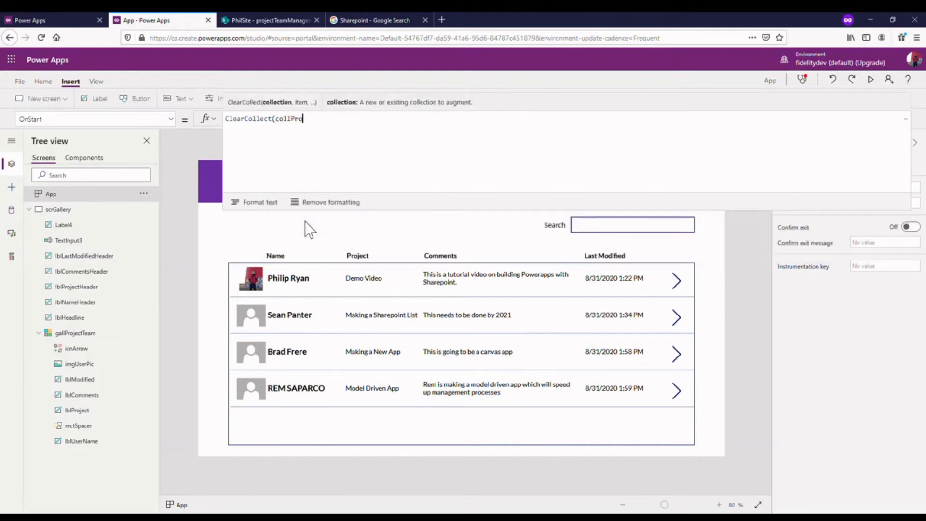
pyautogui.write('jectManage')
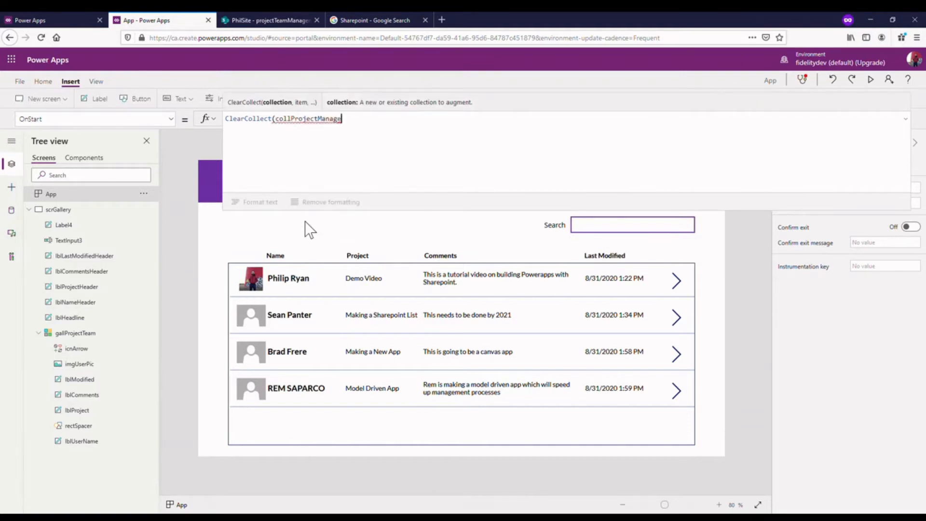
pyautogui.write('mentList')
pyautogui.write(', pro')
pyautogui.click(309, 214)
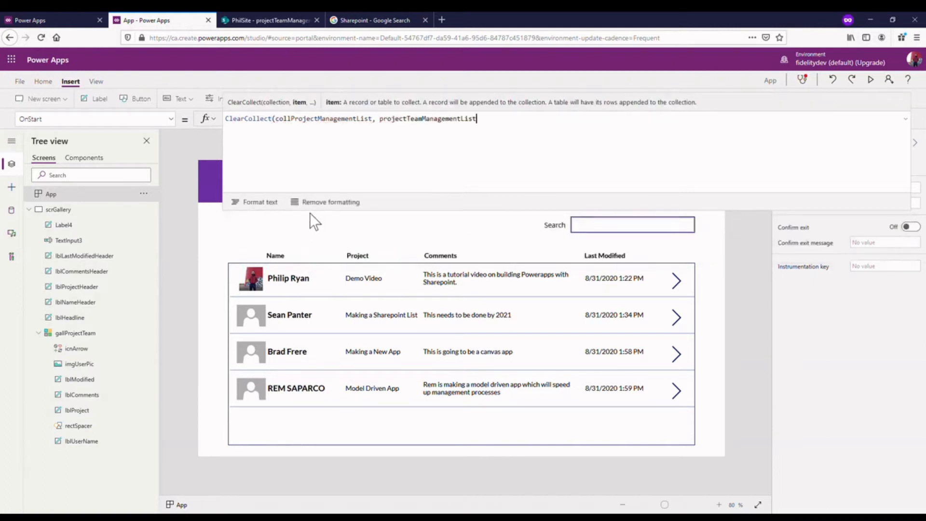
pyautogui.write(')')
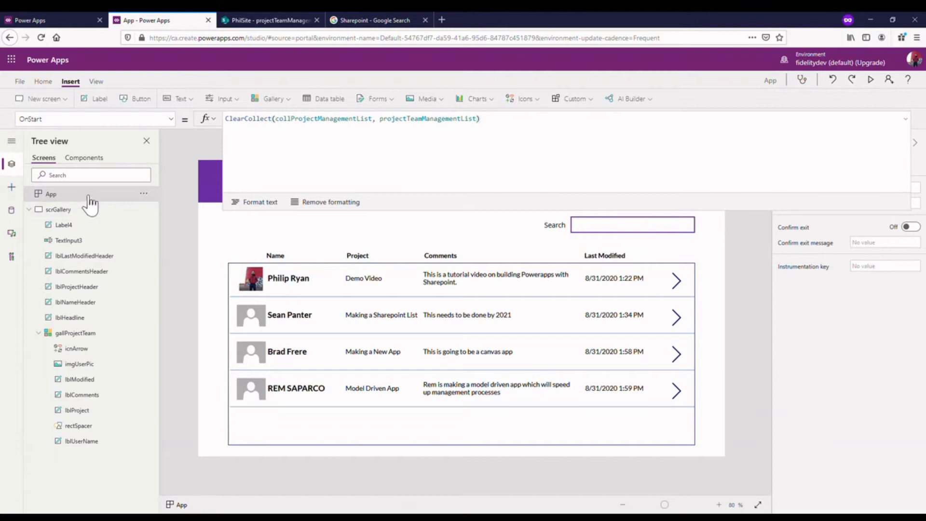
pyautogui.click(171, 119)
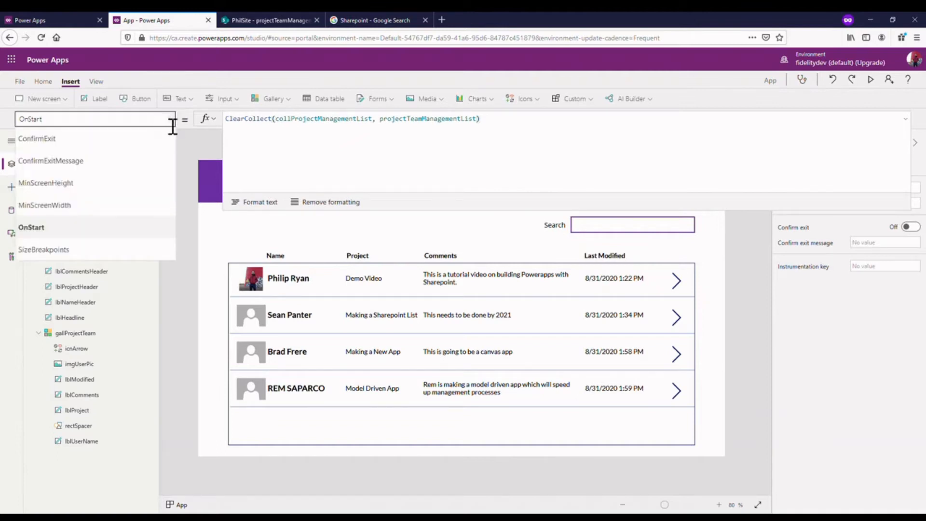
pyautogui.click(175, 121)
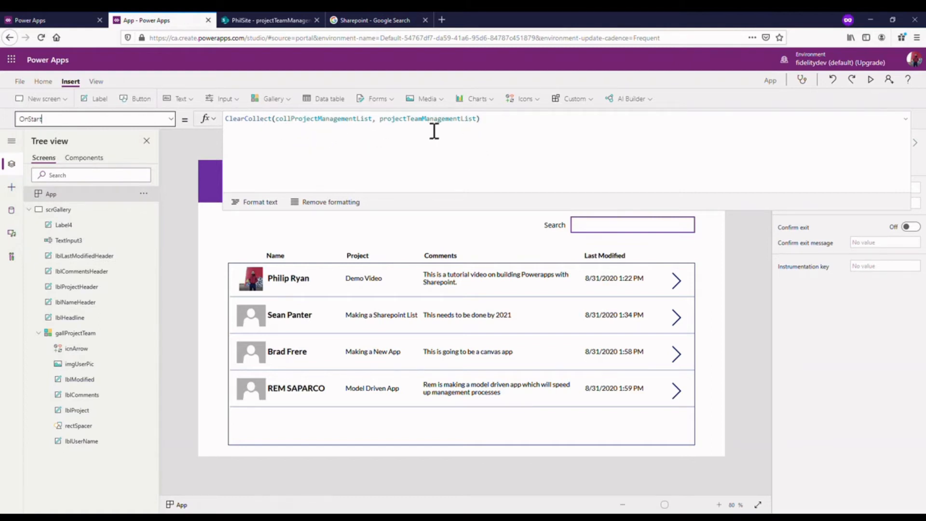
pyautogui.click(912, 120)
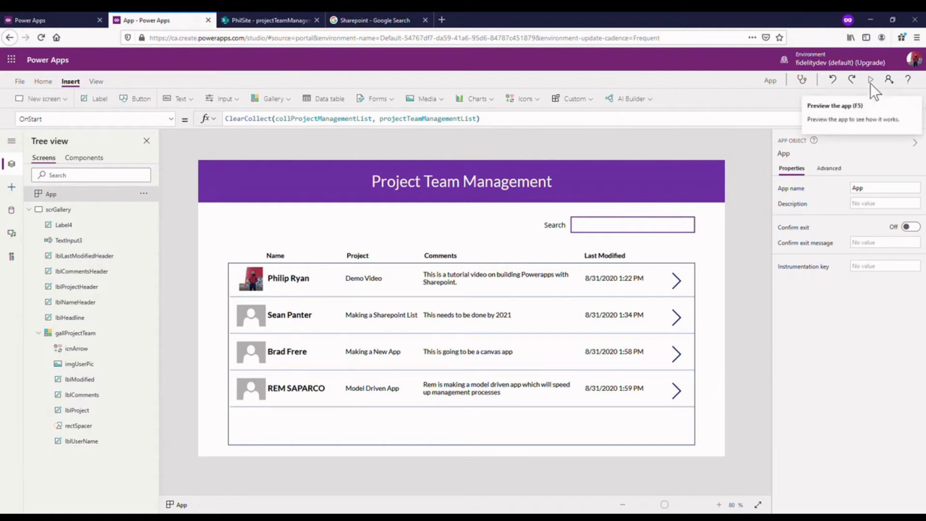
pyautogui.click(646, 223)
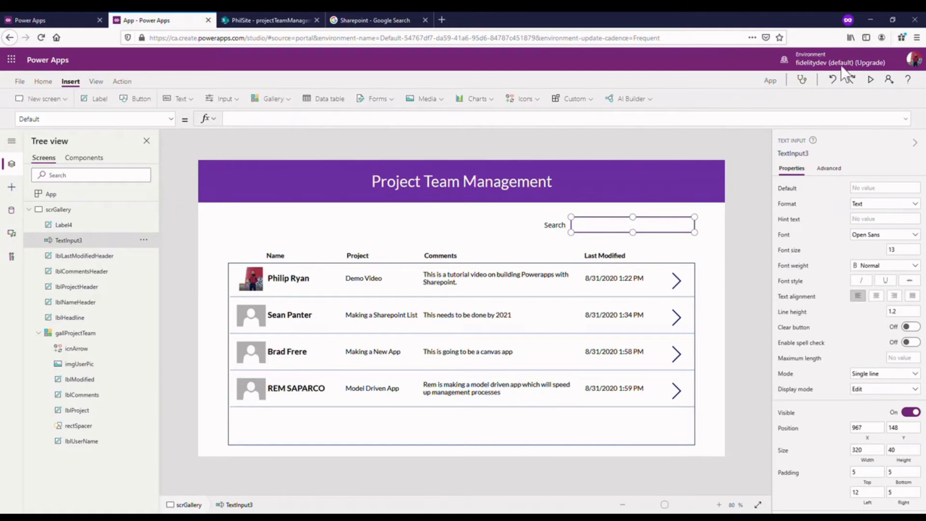
# - Replace the Items formula of the gallProjectTeam gallery with the collection collProjectManagementList
pyautogui.click(387, 400)
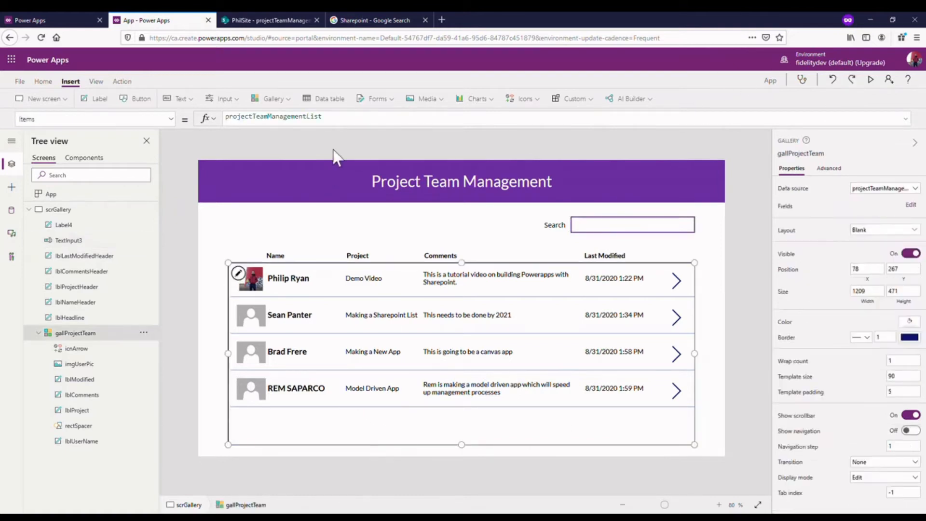
pyautogui.click(342, 125)
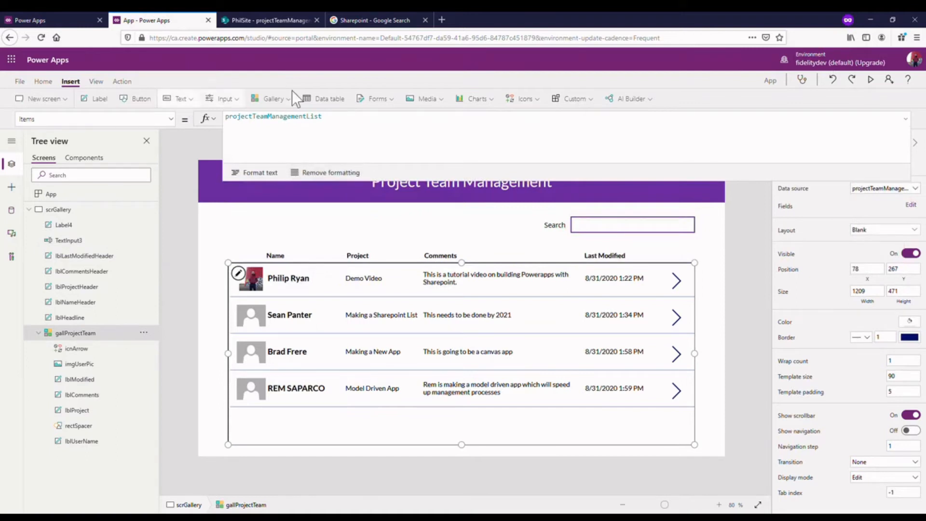
pyautogui.moveTo(353, 132); pyautogui.dragTo(122, 124)
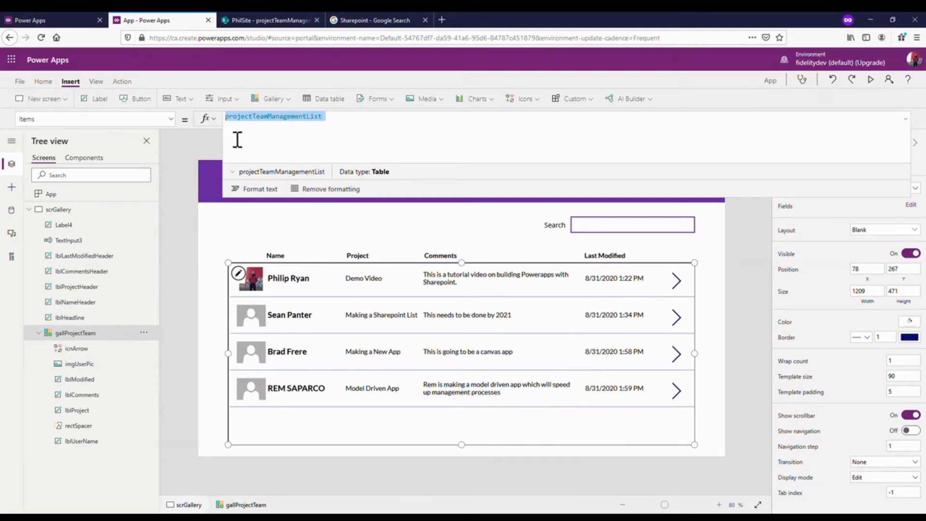
pyautogui.click(123, 335)
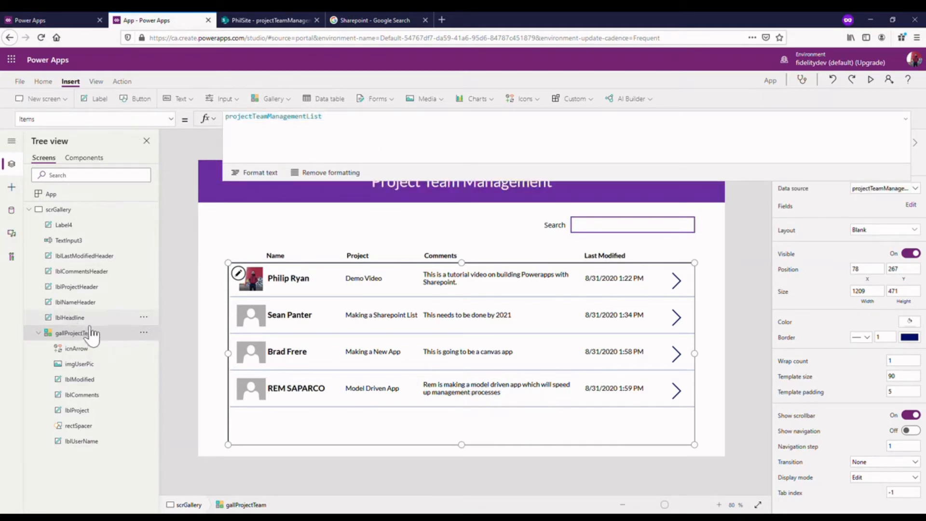
pyautogui.moveTo(418, 141); pyautogui.dragTo(188, 120)
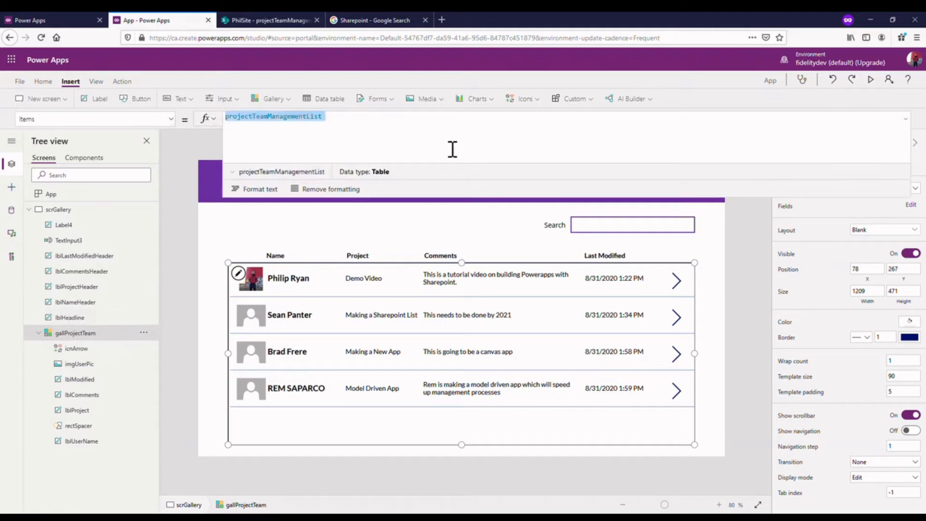
pyautogui.press('BackSpace')
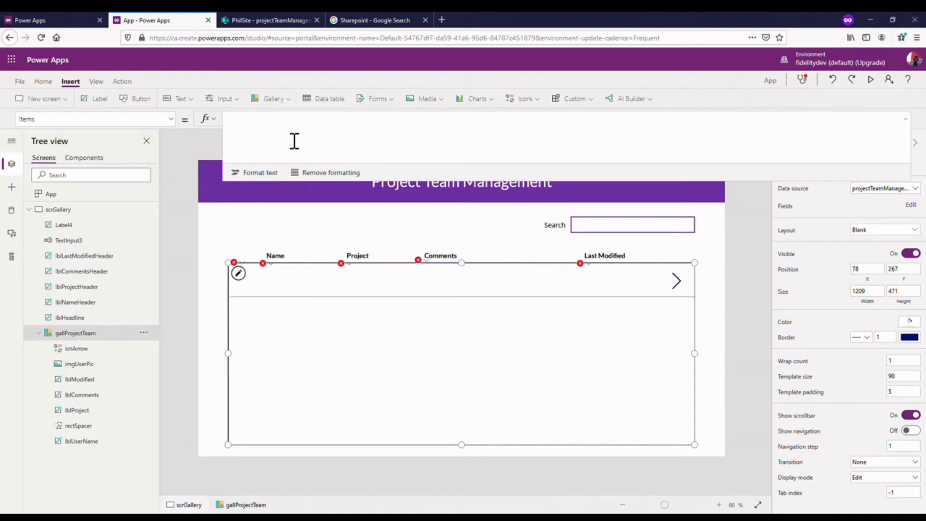
pyautogui.write('collPro')
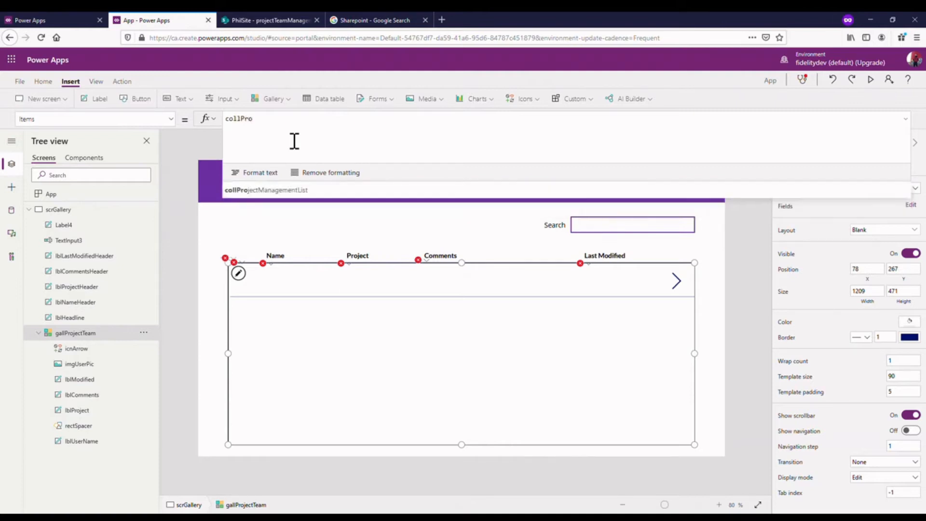
pyautogui.click(323, 190)
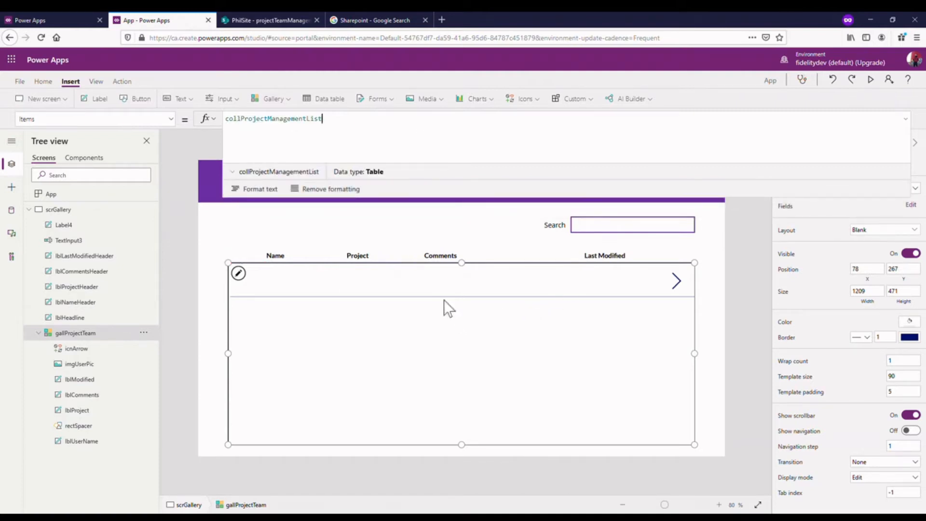
pyautogui.click(397, 314)
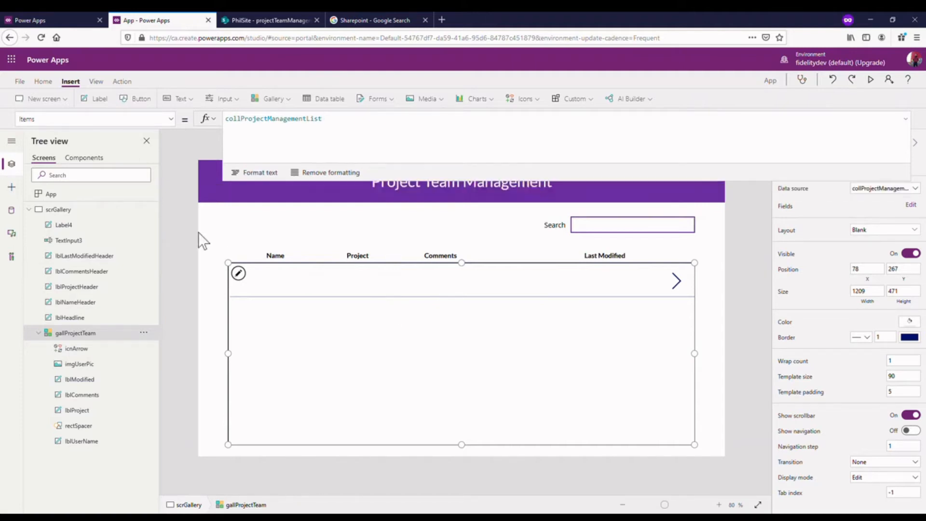
pyautogui.click(905, 119)
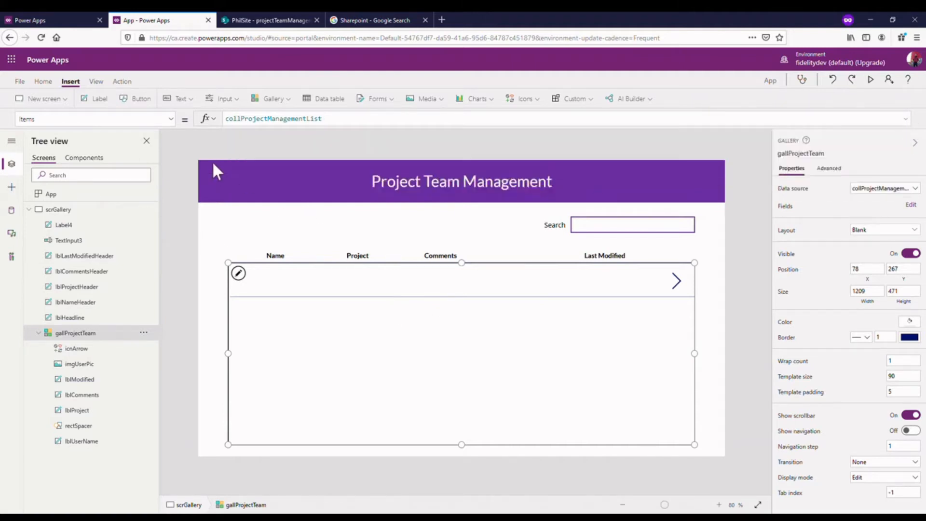
# - Run the App object's OnStart so that the collection is filled with the list data
pyautogui.click(138, 192)
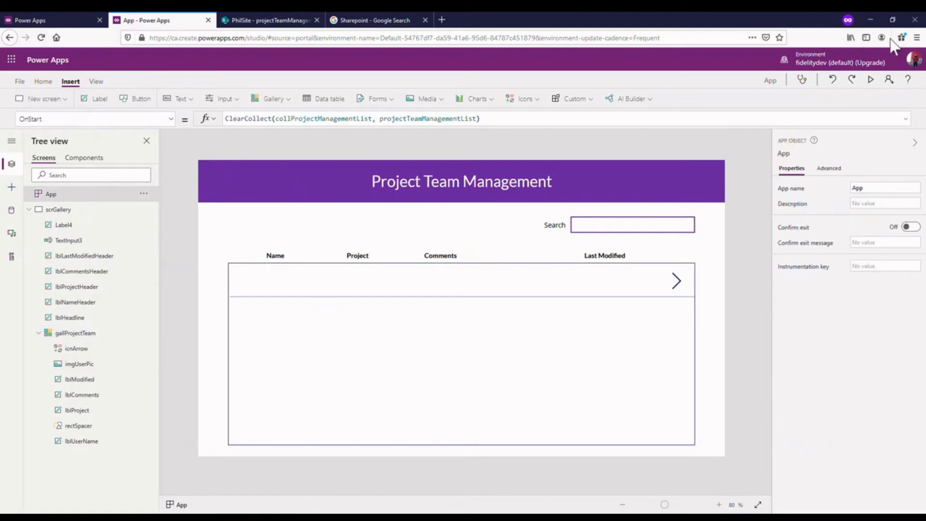
pyautogui.click(143, 193)
pyautogui.click(180, 210)
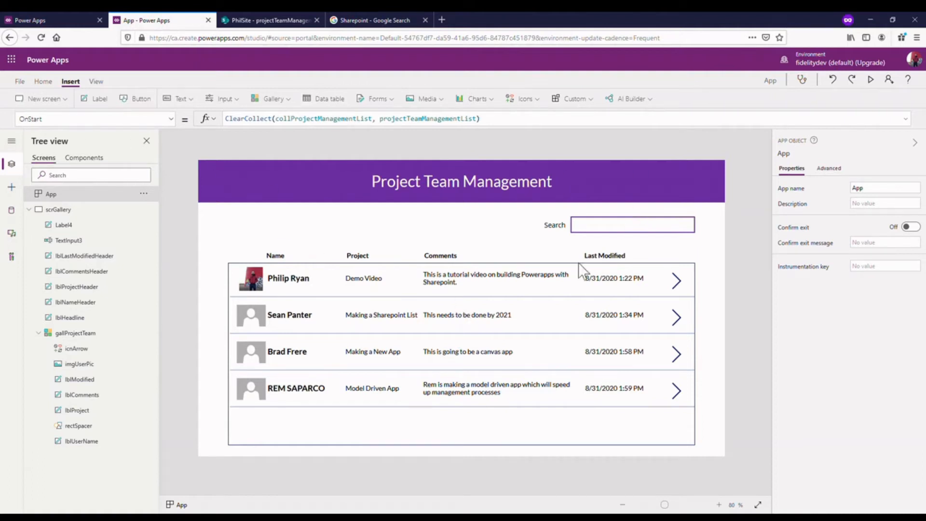
# - Begin a Filter function in the gallProjectTeam gallery's Items formula, with collProjectManagementList followed by a comma as its source on a new line
pyautogui.click(492, 349)
pyautogui.moveTo(407, 128); pyautogui.dragTo(397, 197)
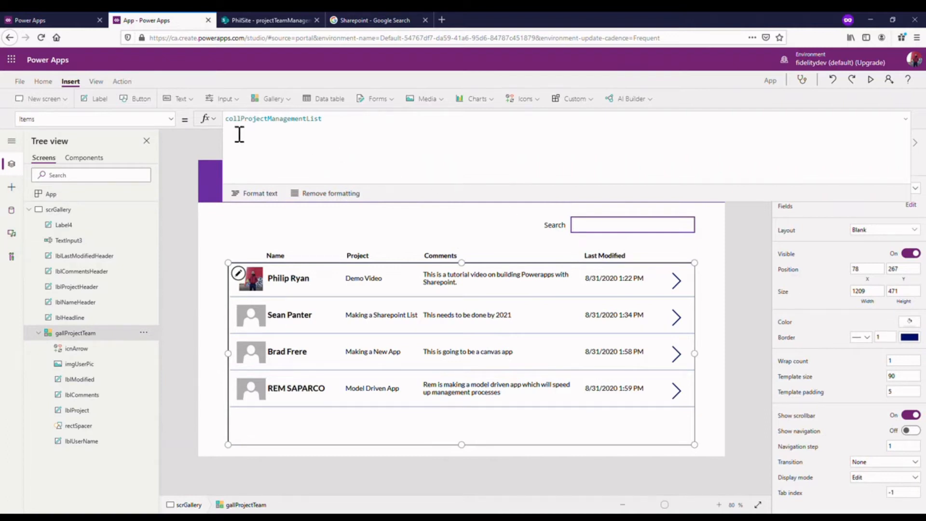
pyautogui.click(226, 120)
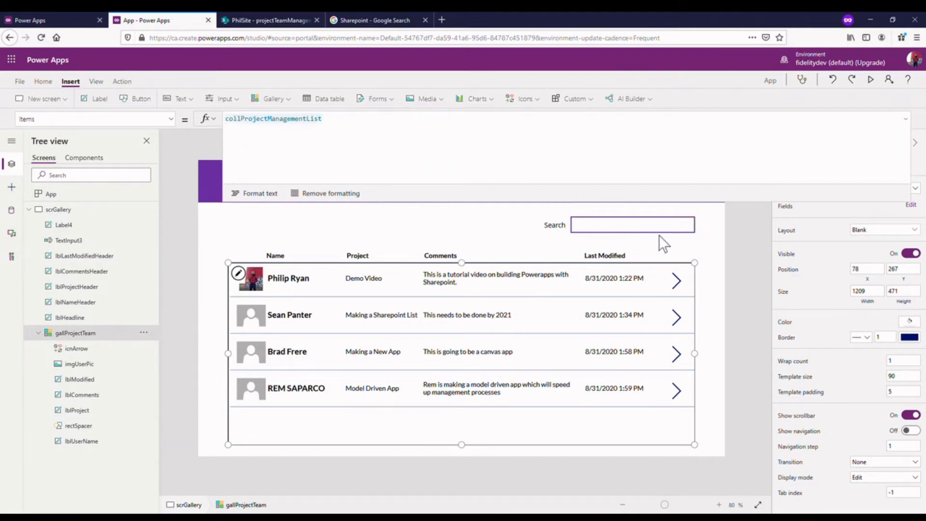
pyautogui.write('Filte')
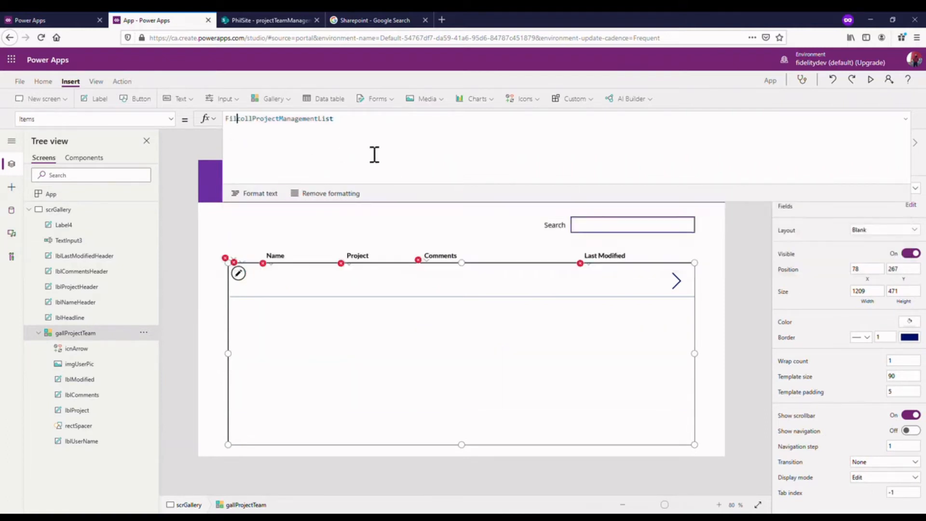
pyautogui.write('r')
pyautogui.hotkey('shift', 'Return')
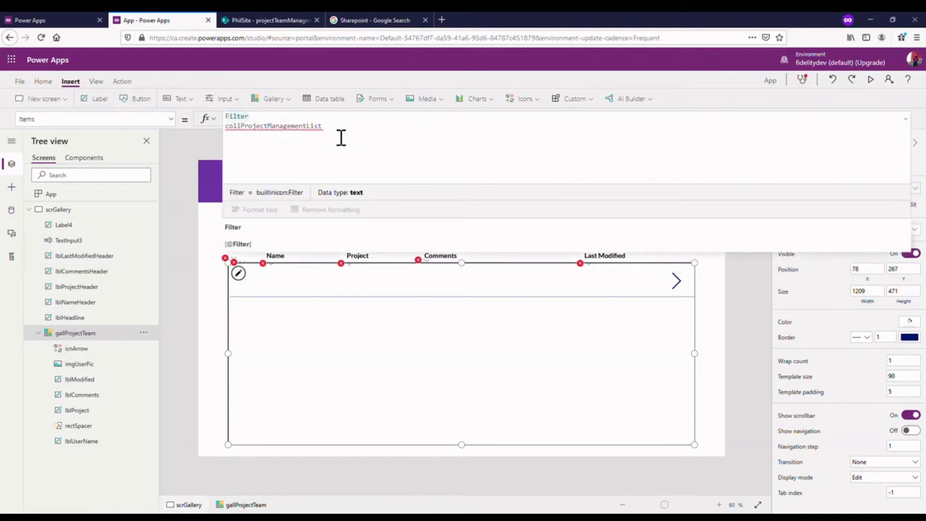
pyautogui.write('(')
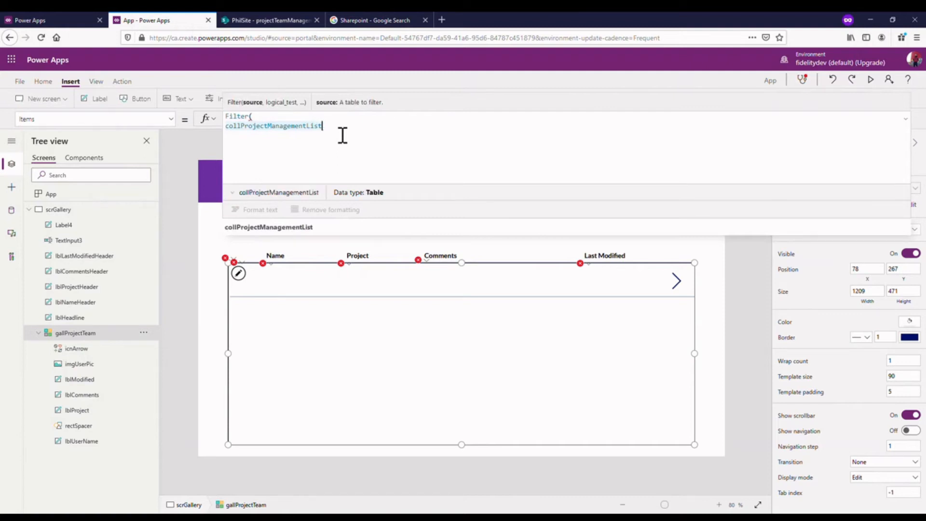
pyautogui.write(',')
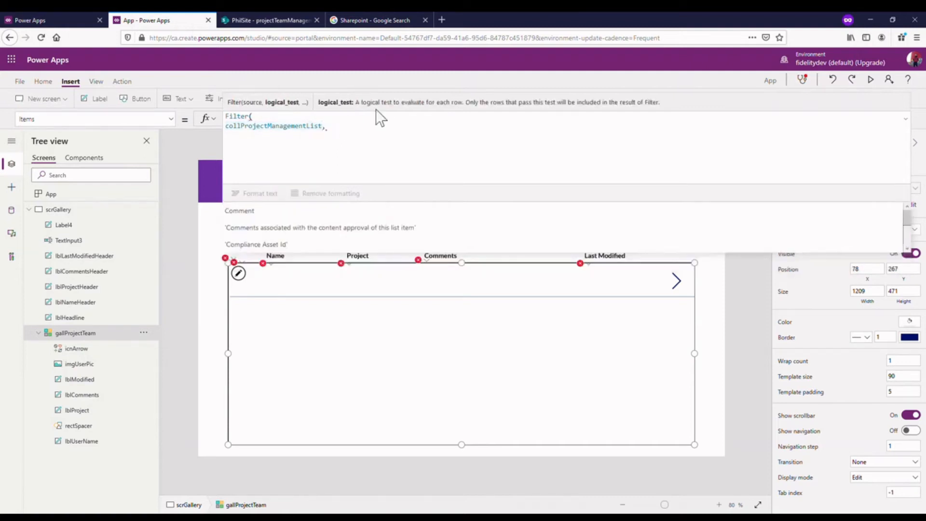
pyautogui.click(906, 119)
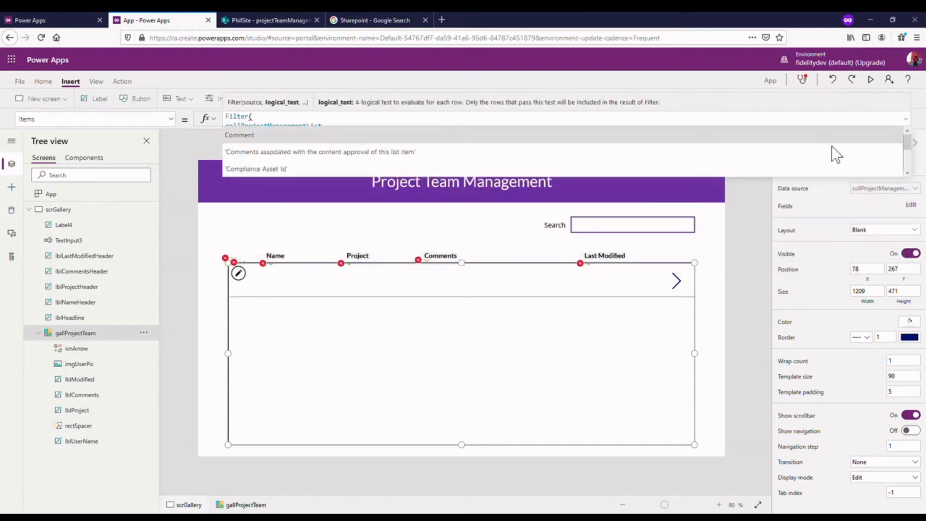
# - Rename the Search label Label4 as lblSearch
pyautogui.click(77, 225)
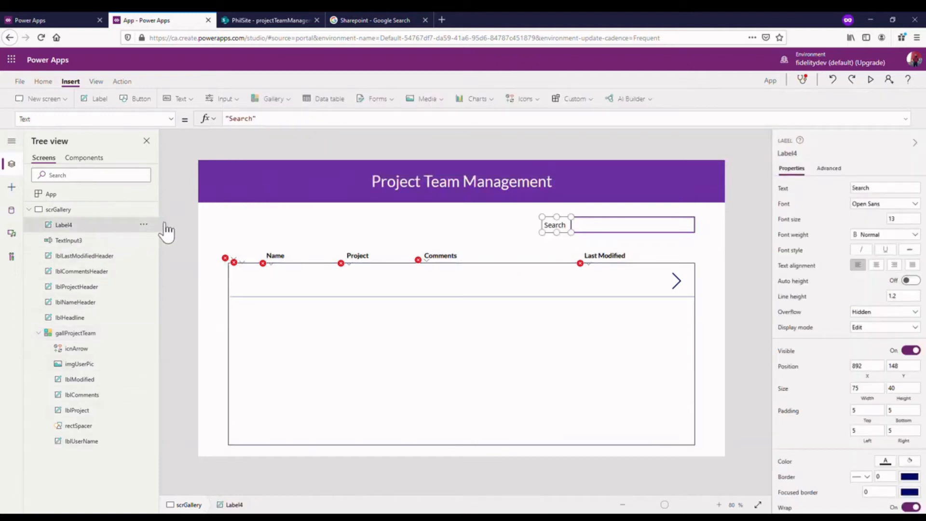
pyautogui.click(144, 225)
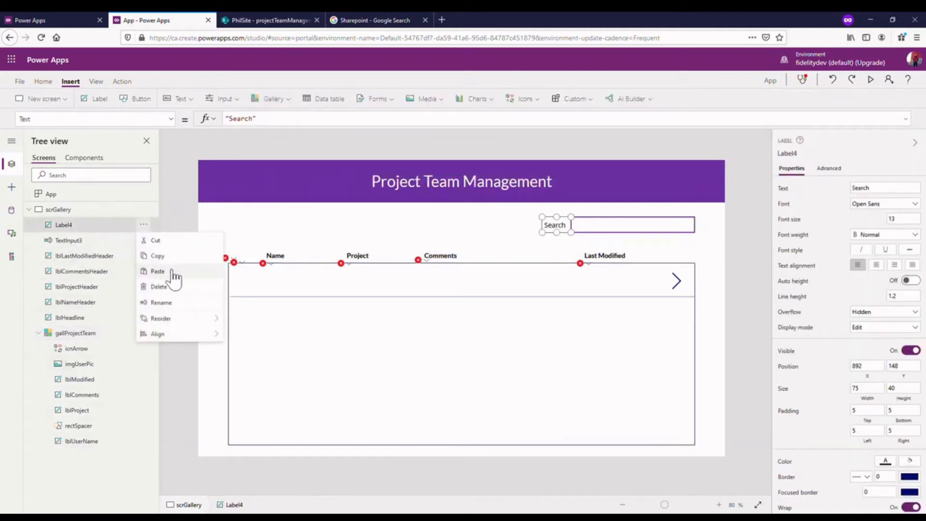
pyautogui.click(159, 303)
pyautogui.write('l')
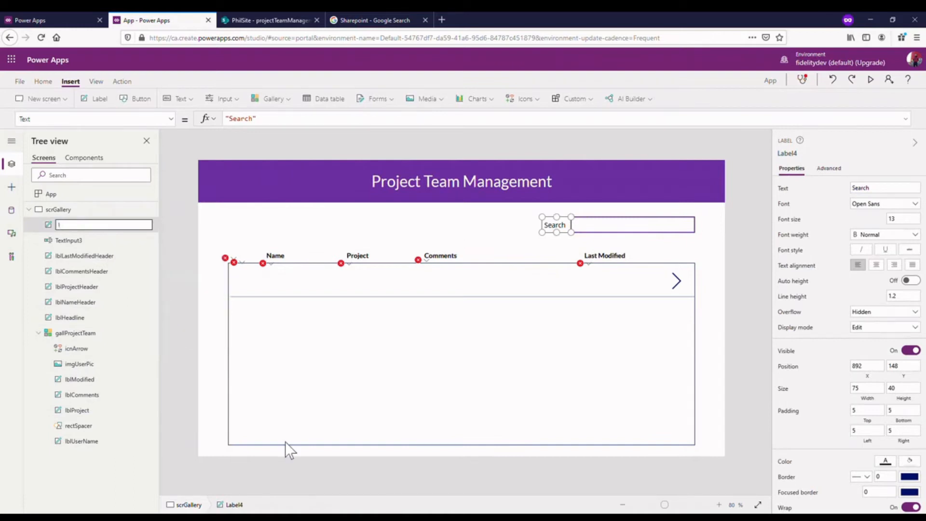
pyautogui.write('blSearch')
# - Rename the search text input TextInput3 as txtSearchBar
pyautogui.click(99, 240)
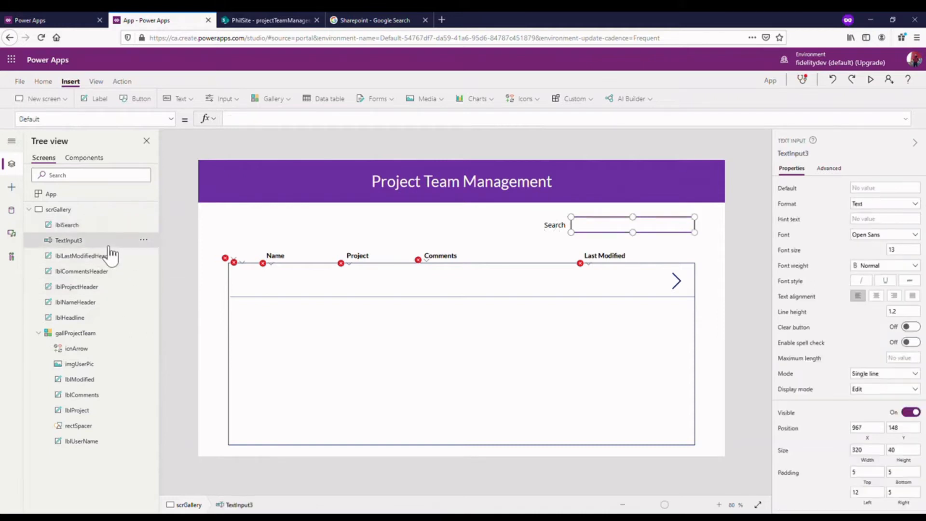
pyautogui.click(143, 240)
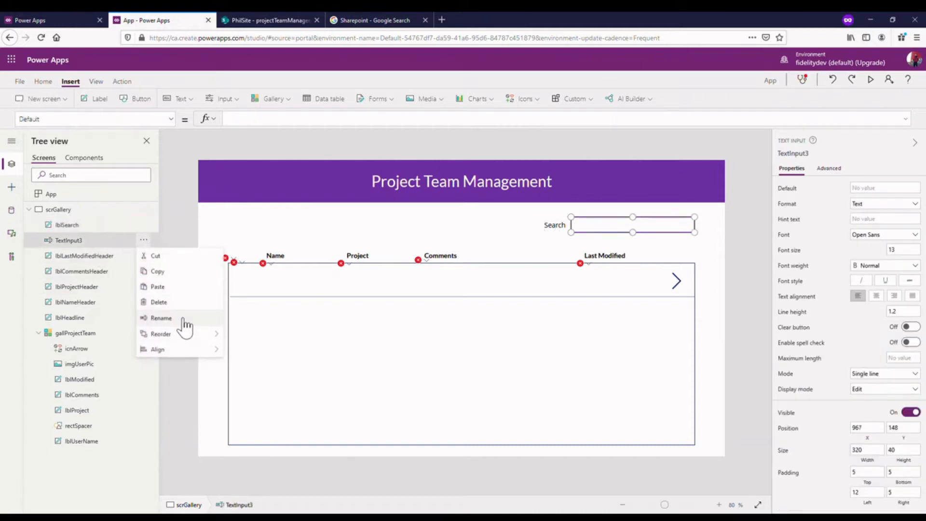
pyautogui.click(184, 320)
pyautogui.write('txt')
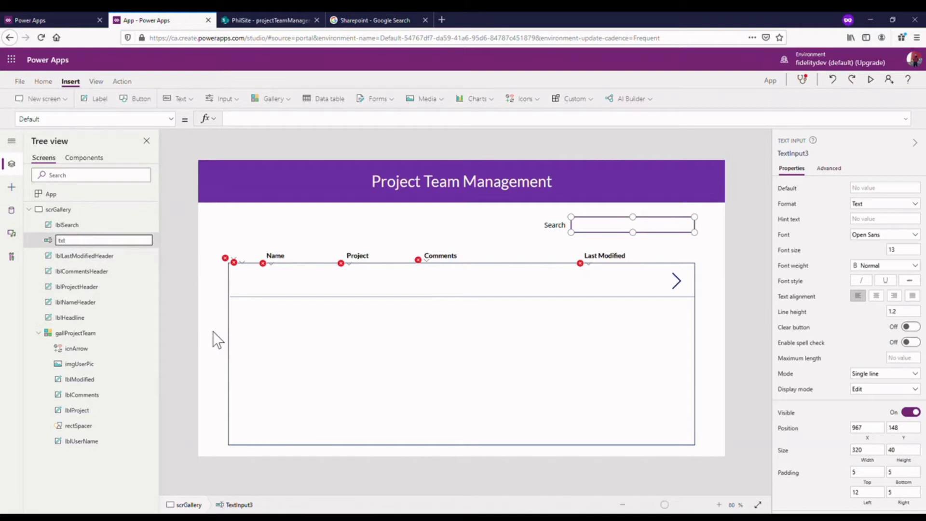
pyautogui.write('SearchBar')
pyautogui.click(187, 221)
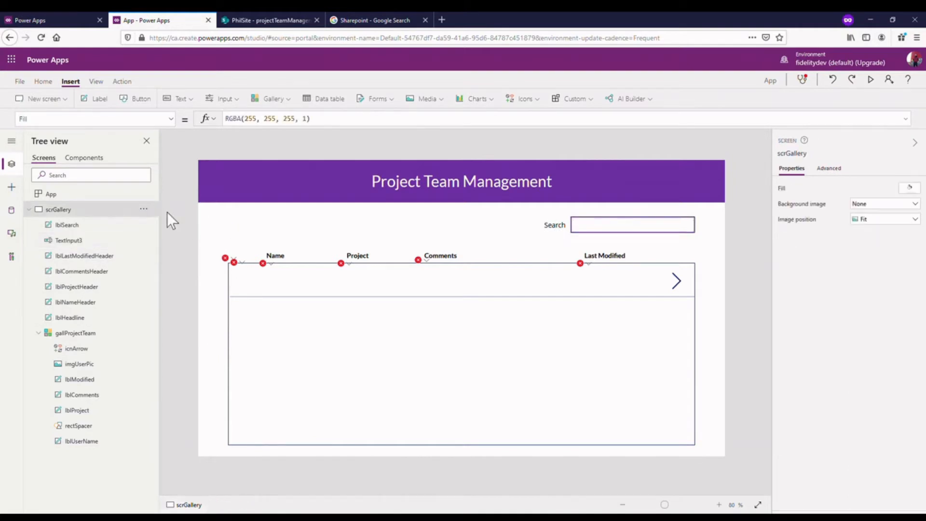
pyautogui.click(117, 241)
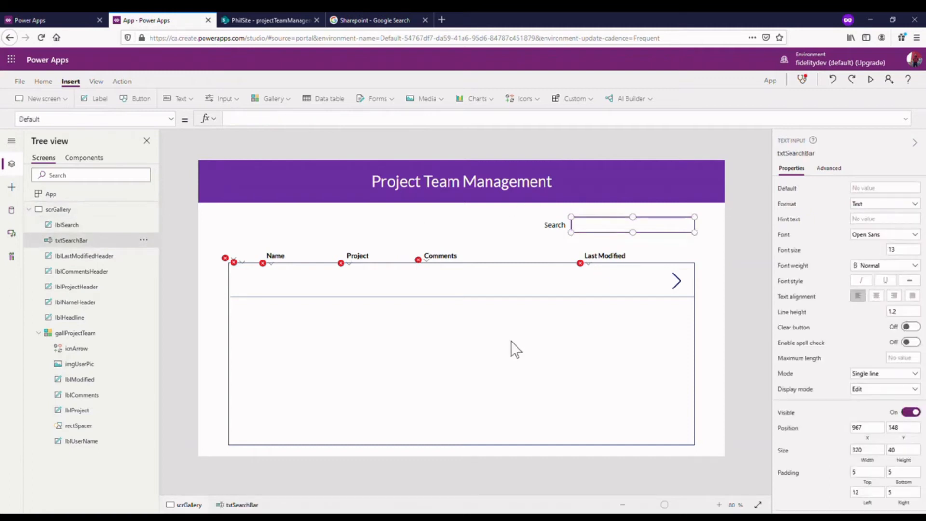
# - On a new line of the gallProjectTeam gallery's Items Filter formula, begin the condition with txtSearchBar.Text followed by the in operator
pyautogui.click(423, 407)
pyautogui.moveTo(411, 141); pyautogui.dragTo(419, 217)
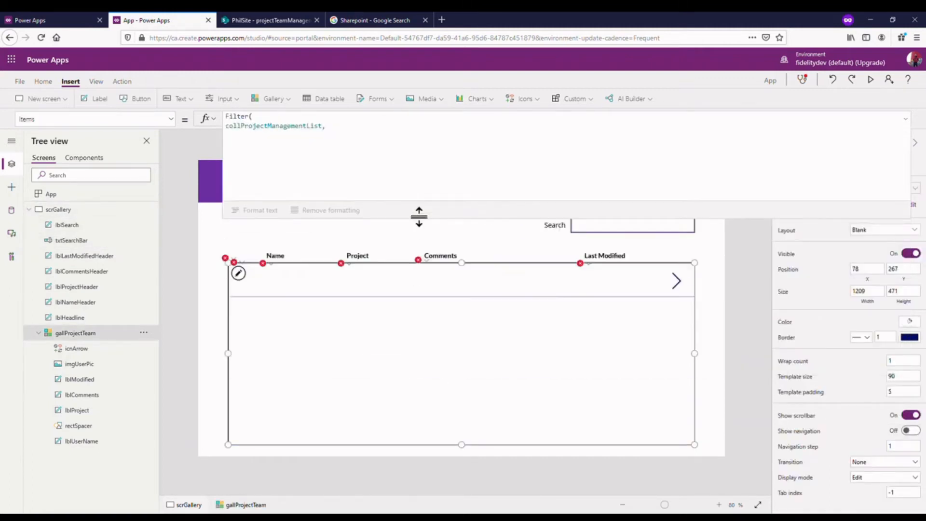
pyautogui.click(410, 133)
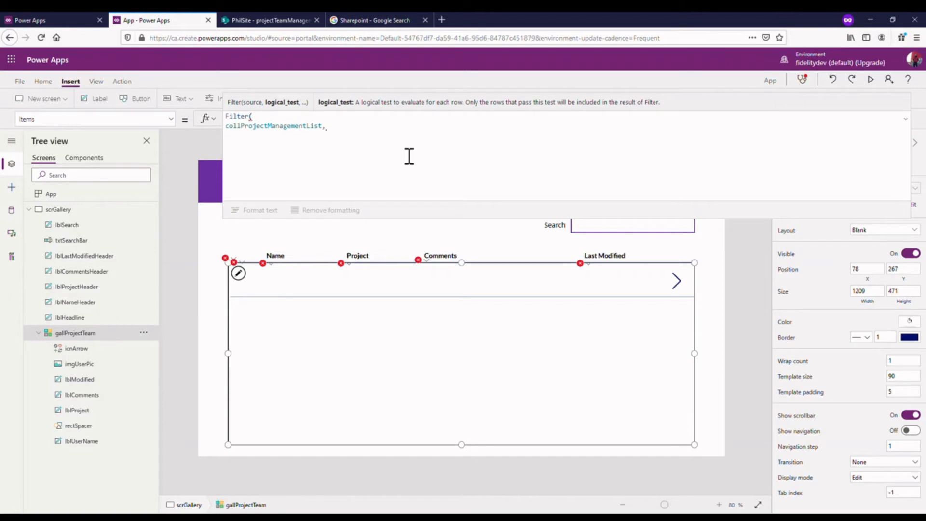
pyautogui.hotkey('shift', 'Return')
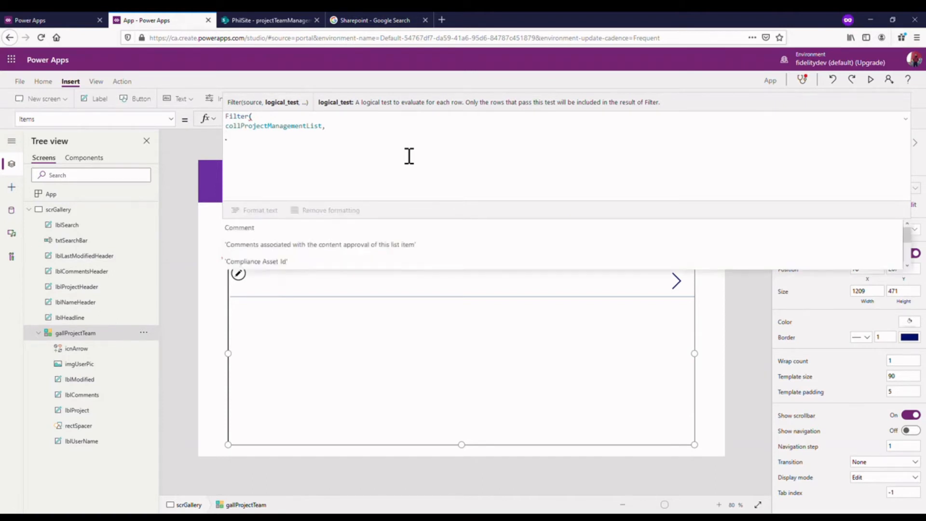
pyautogui.write('txtSe')
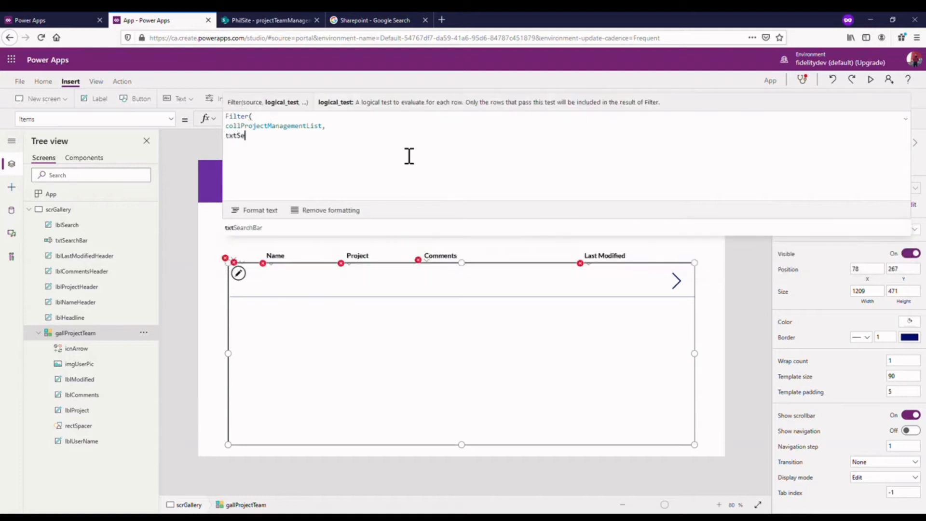
pyautogui.click(337, 225)
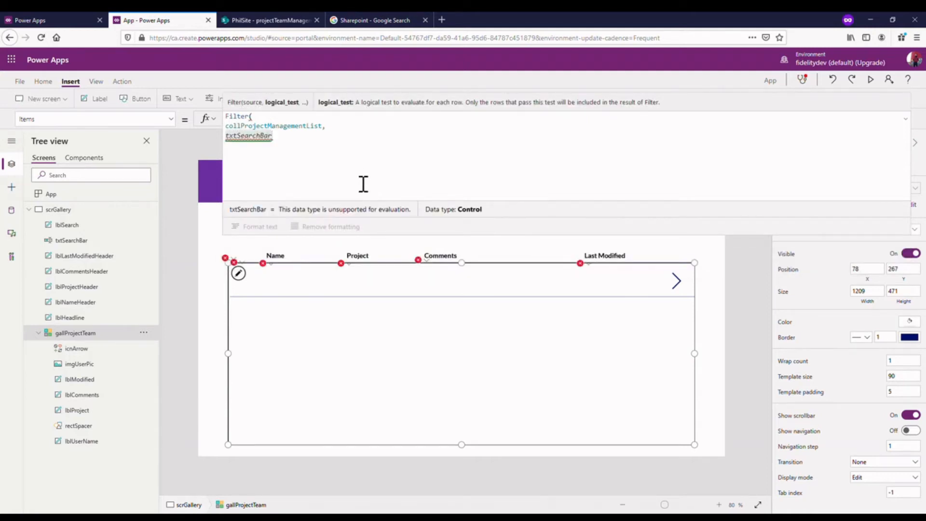
pyautogui.write('.Text')
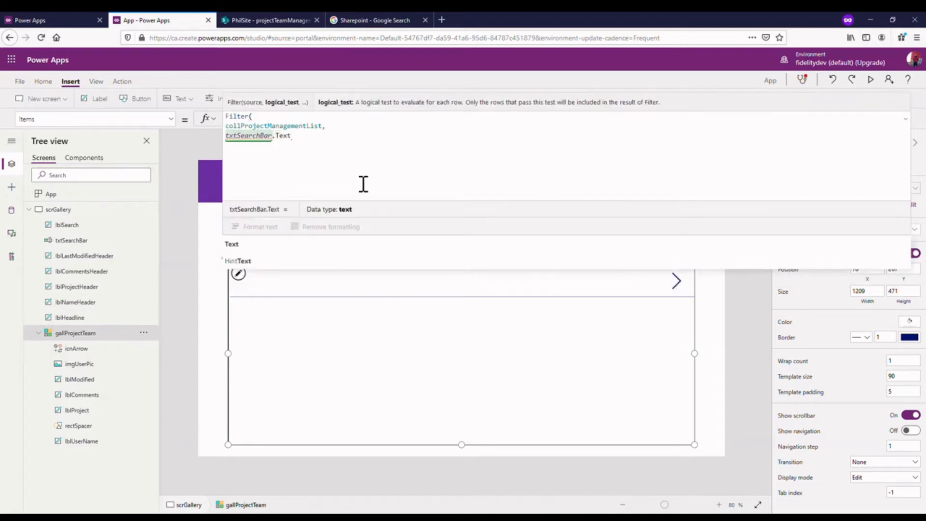
pyautogui.write(' in')
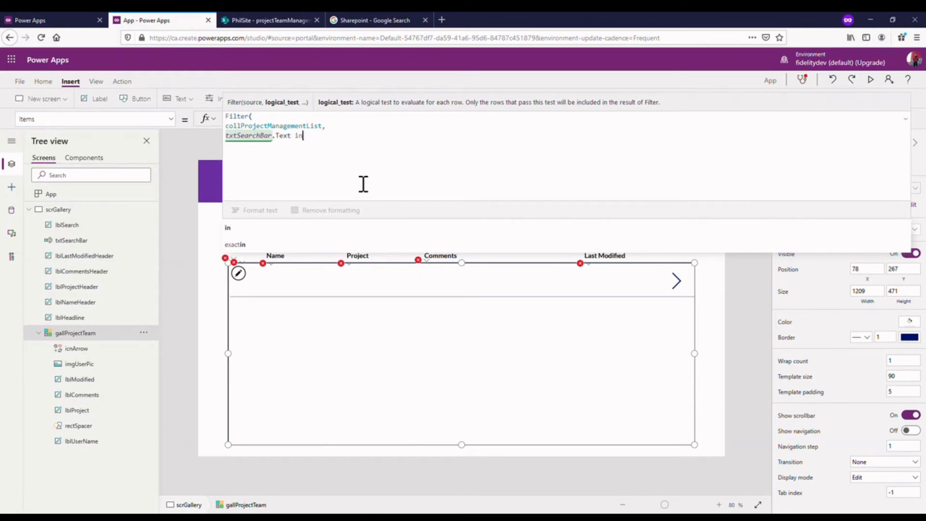
# - Complete the filter condition with Employee.DisplayName as the searched field, separated from the in operator by a space
pyautogui.write('emplo')
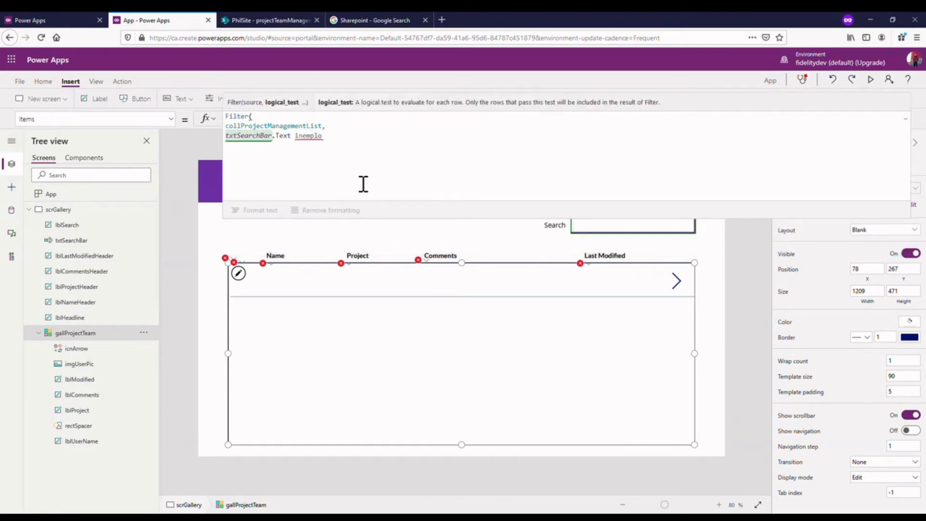
pyautogui.click(303, 136)
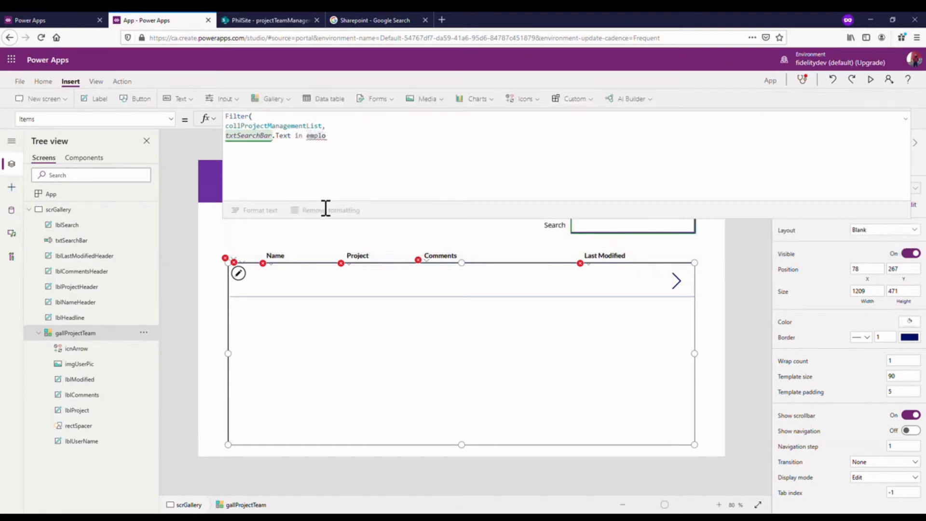
pyautogui.click(348, 134)
pyautogui.click(337, 143)
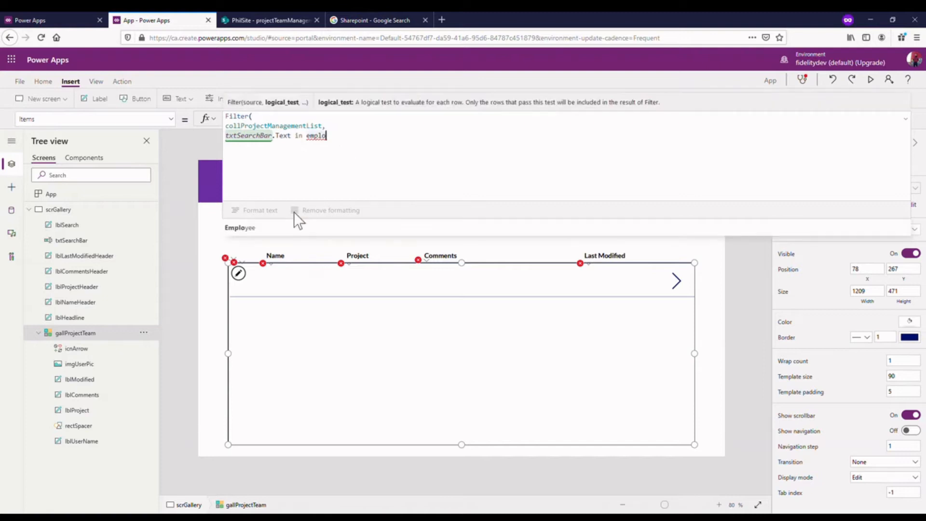
pyautogui.click(277, 227)
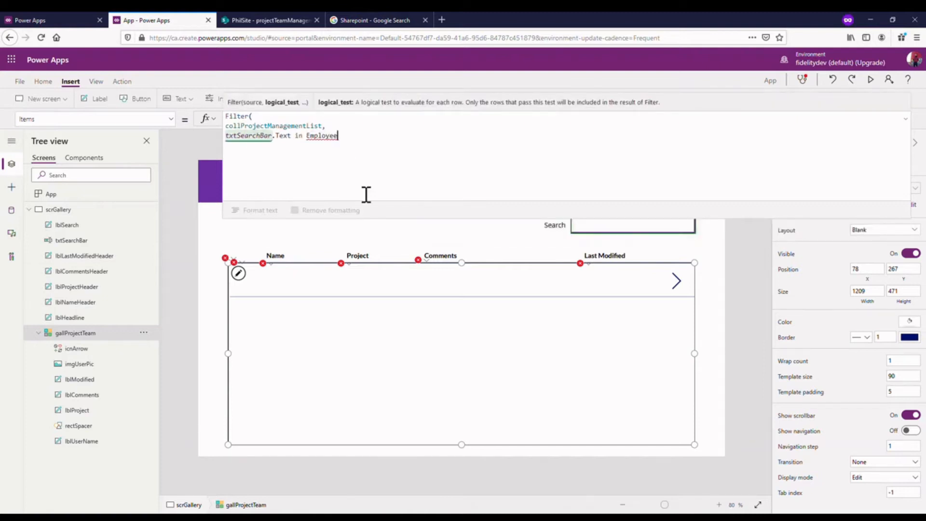
pyautogui.write('.')
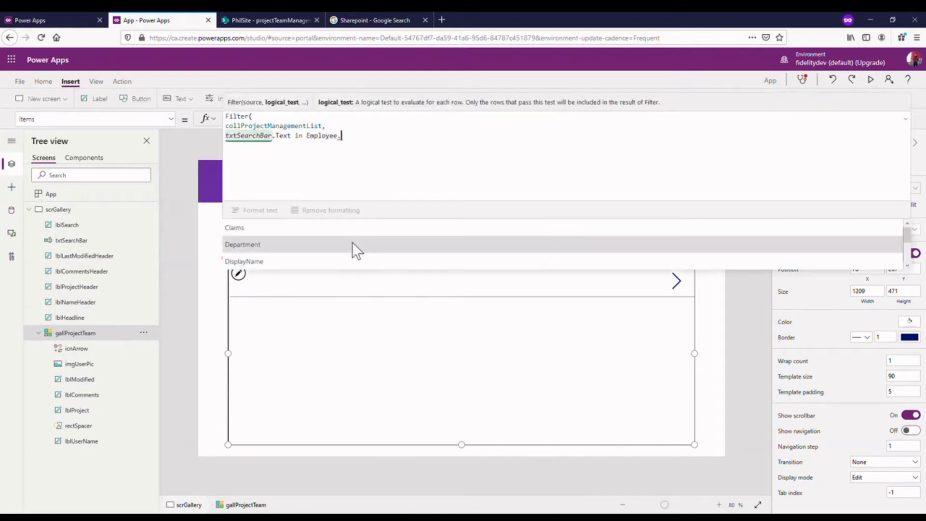
pyautogui.click(352, 261)
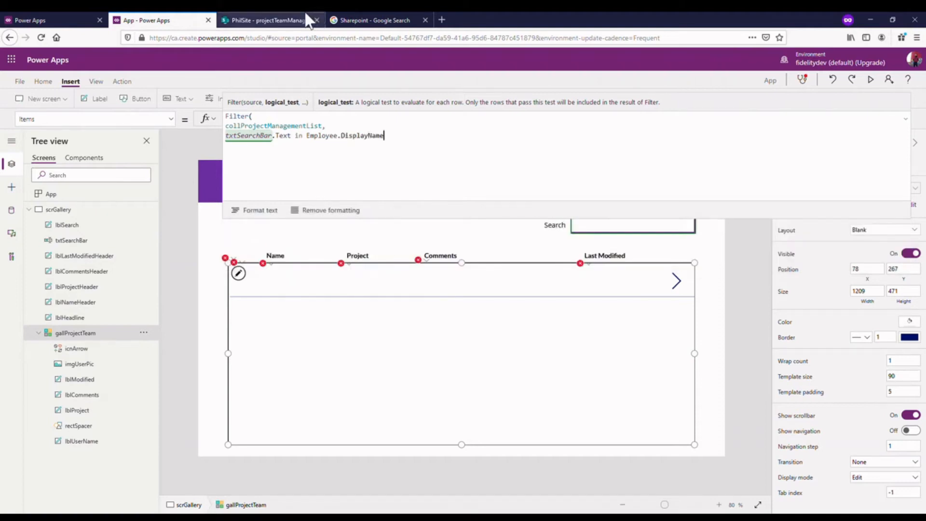
# - Check the columns of projectTeamManagementList in SharePoint, and close the gallery's Filter function with a parenthesis back in Power Apps
pyautogui.click(296, 20)
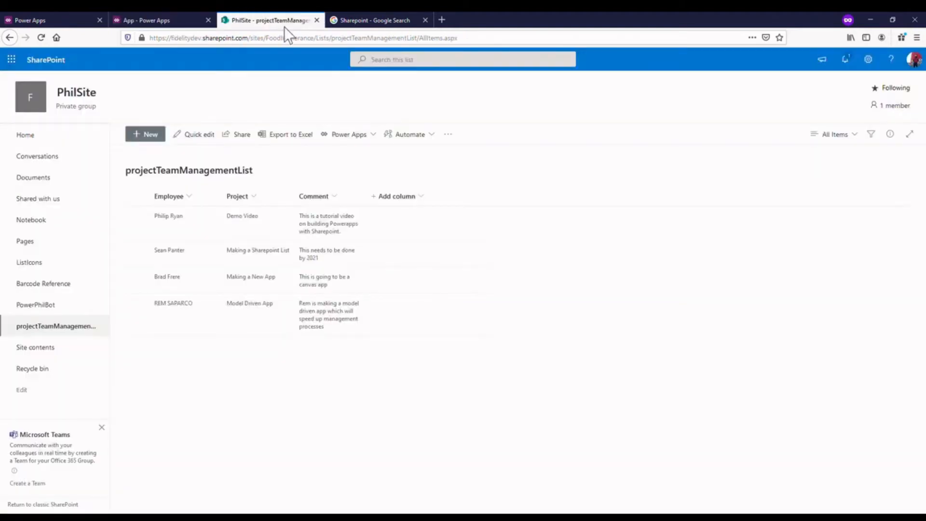
pyautogui.click(172, 20)
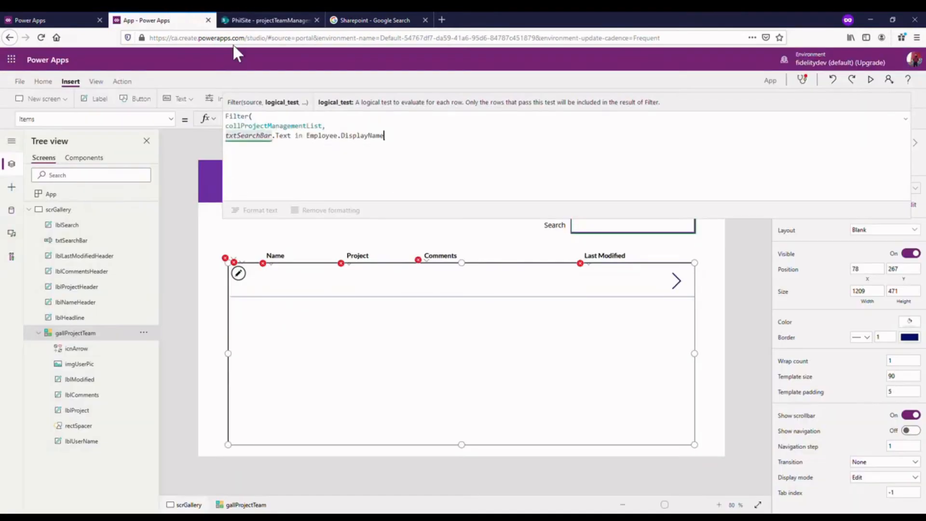
pyautogui.click(398, 160)
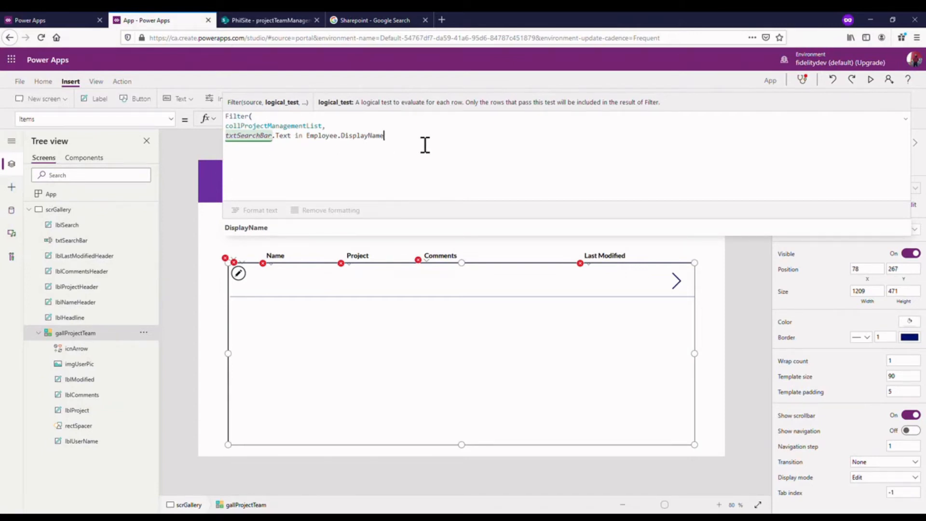
pyautogui.write(')')
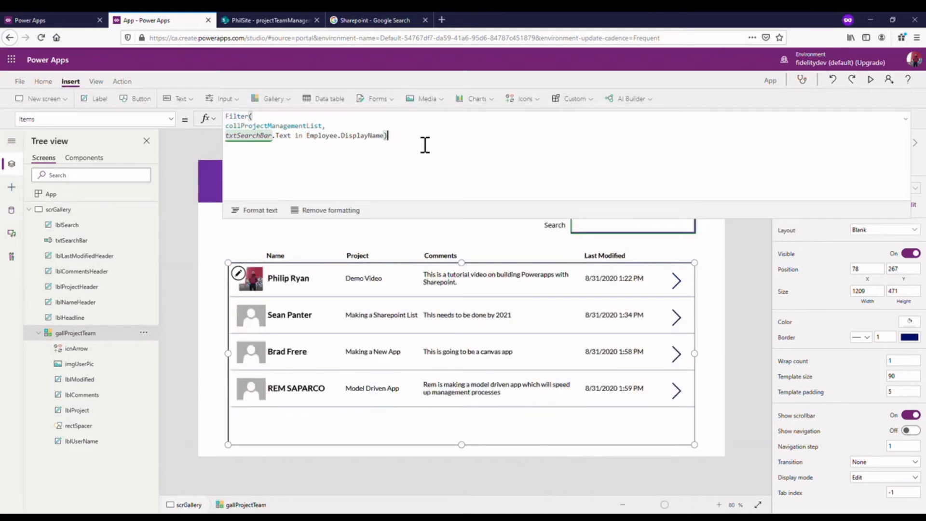
pyautogui.click(907, 131)
pyautogui.click(906, 119)
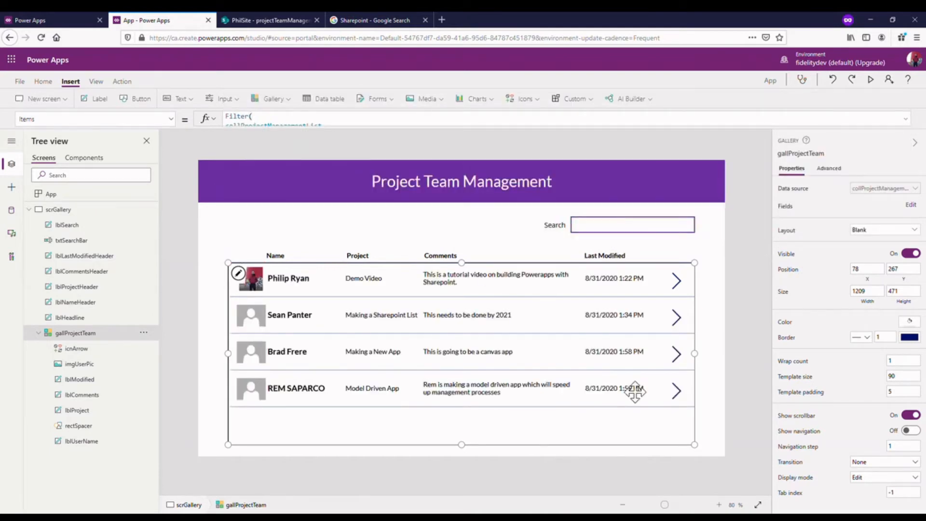
# - Preview the app and test the search box with "bra" and "ph", clearing it before returning to the editor
pyautogui.click(871, 79)
pyautogui.click(684, 163)
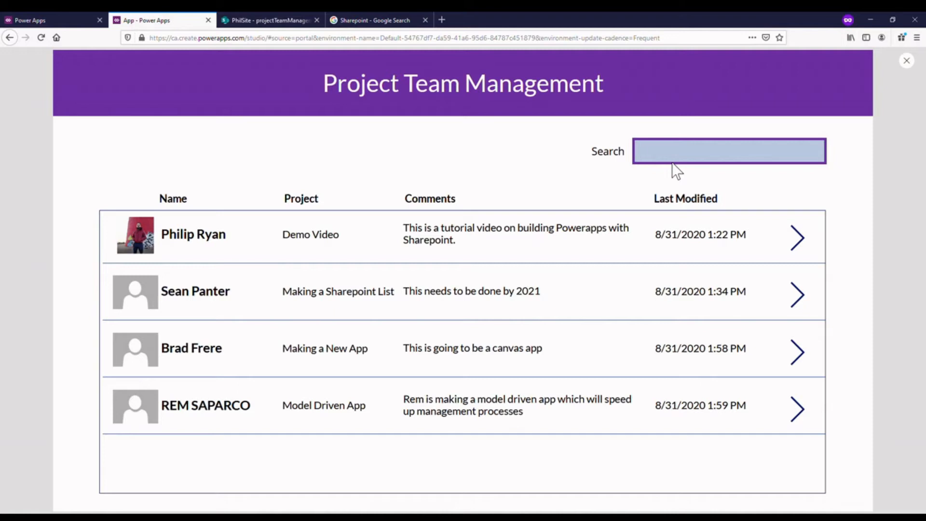
pyautogui.write('bra')
pyautogui.press('BackSpace')
pyautogui.press('BackSpace')
pyautogui.press('BackSpace')
pyautogui.write('ph')
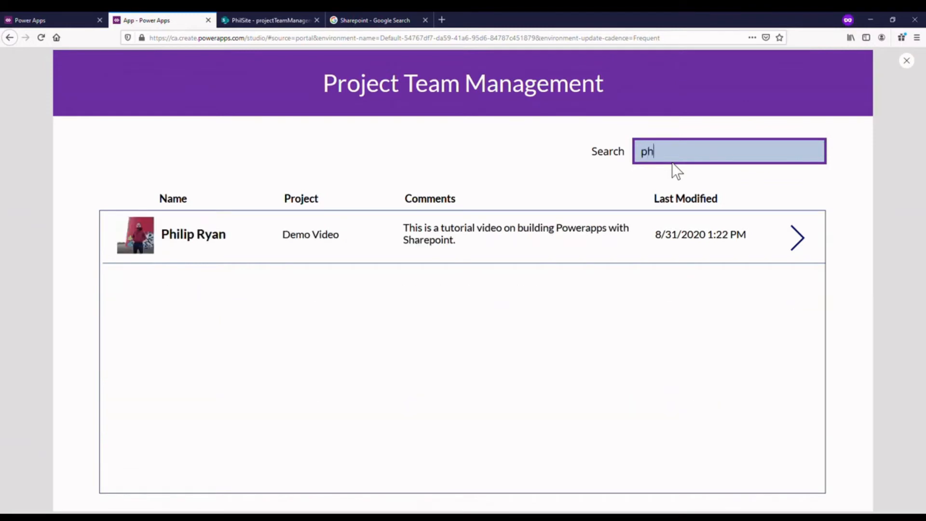
pyautogui.press('BackSpace')
pyautogui.press('BackSpace')
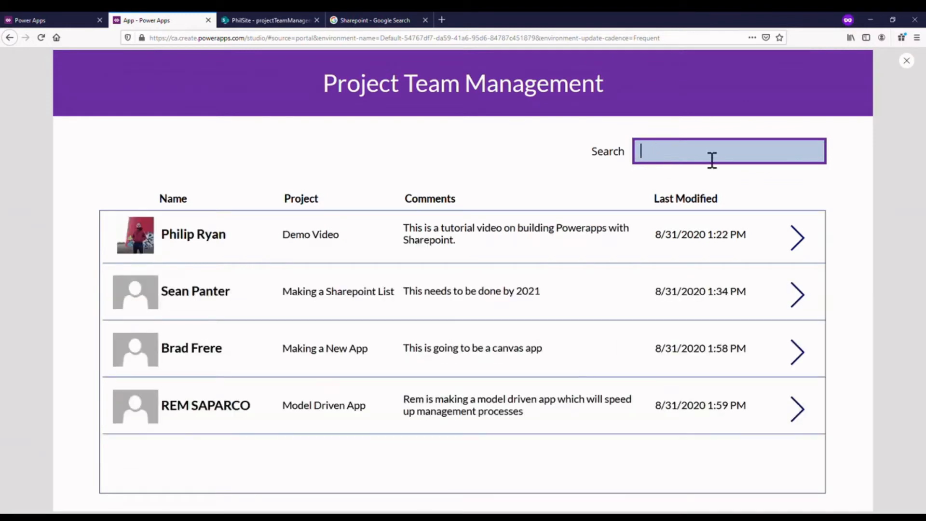
pyautogui.click(907, 60)
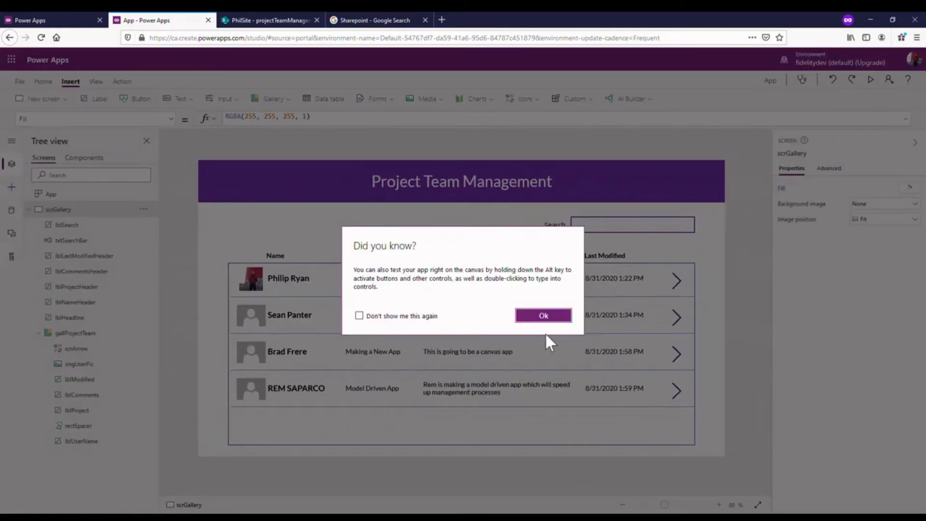
pyautogui.click(543, 317)
# - Extend the gallery's Items filter with the alternative condition || txtSearchBar.Text in Project, placed after Employee.DisplayName inside the closing parenthesis
pyautogui.click(634, 226)
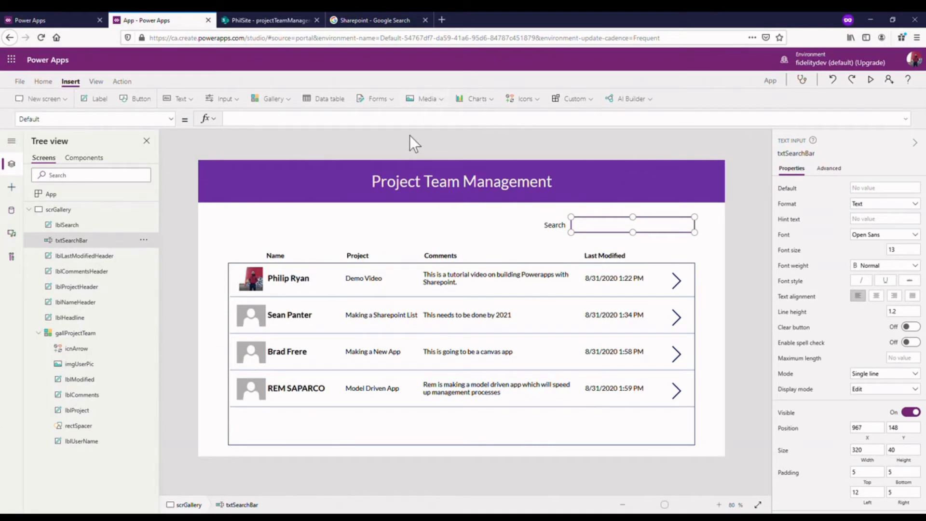
pyautogui.click(516, 354)
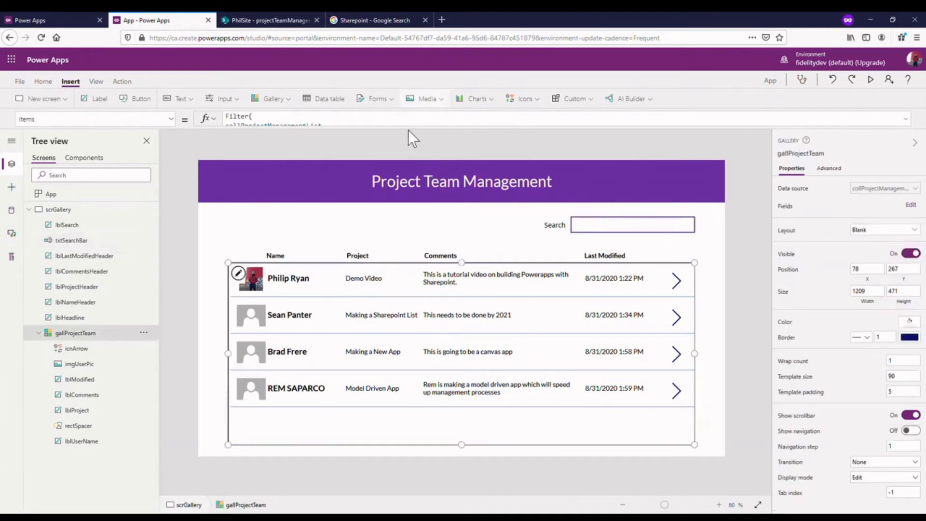
pyautogui.moveTo(416, 135); pyautogui.dragTo(411, 173)
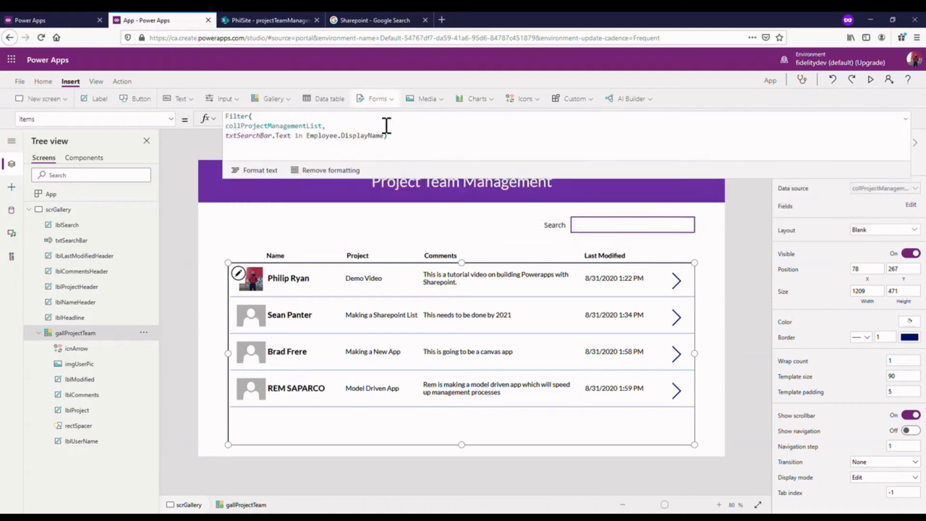
pyautogui.click(395, 144)
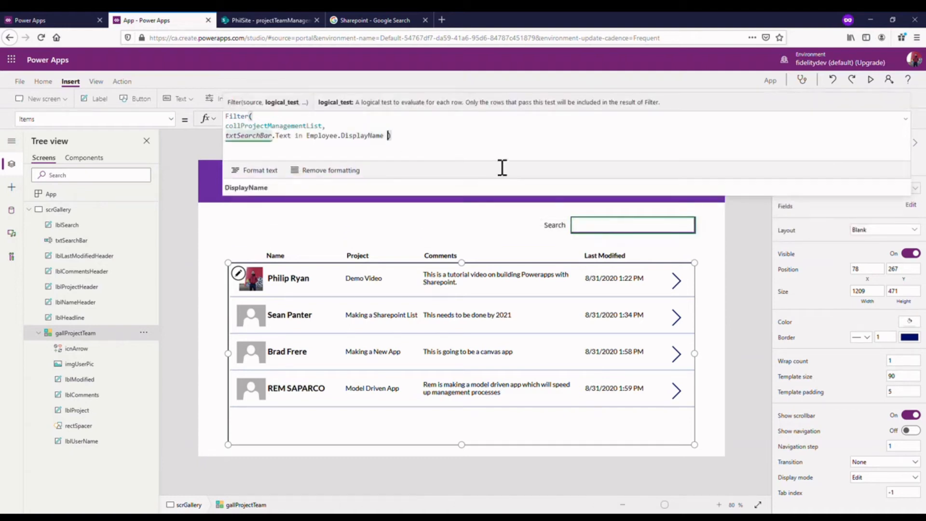
pyautogui.write('|| ')
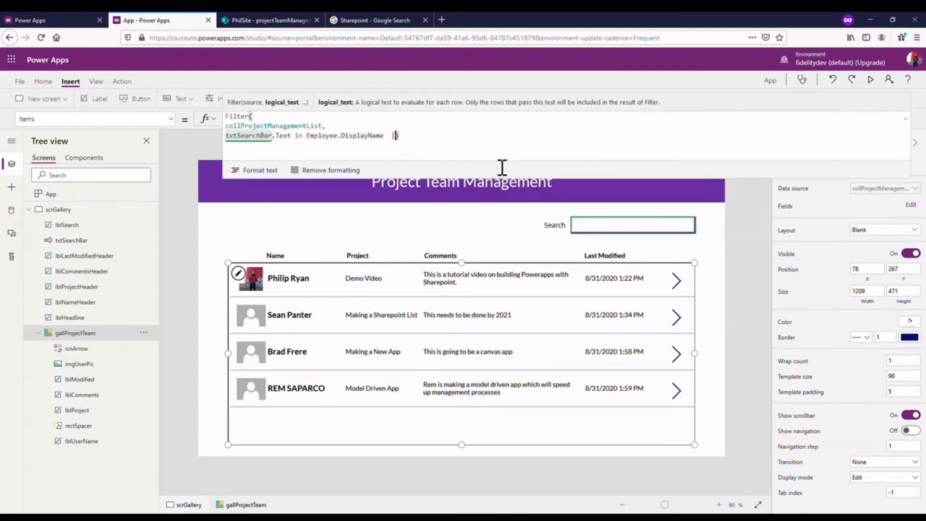
pyautogui.write('txtSear')
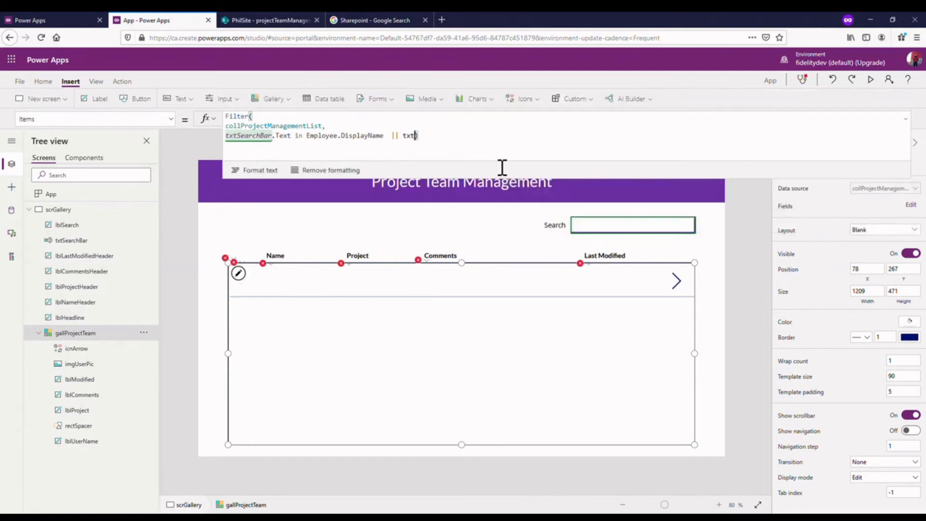
pyautogui.write('chBar ')
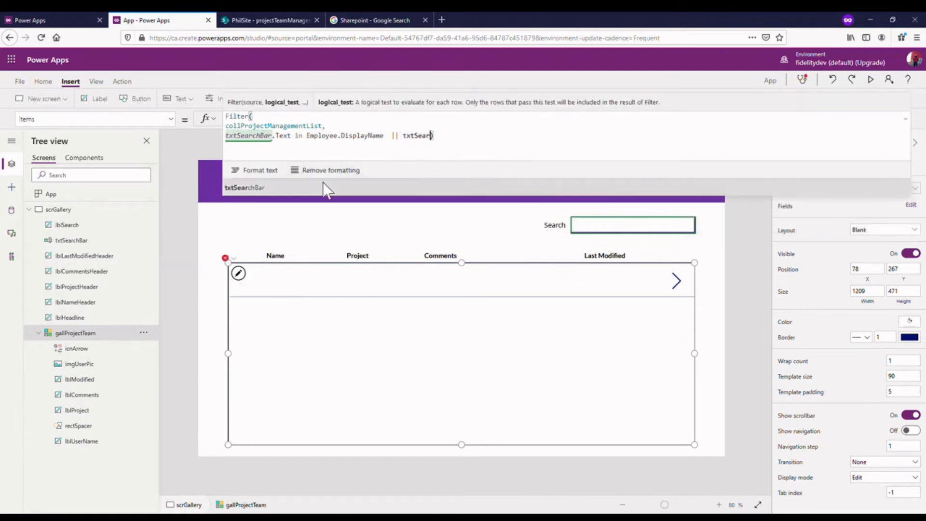
pyautogui.write('in ')
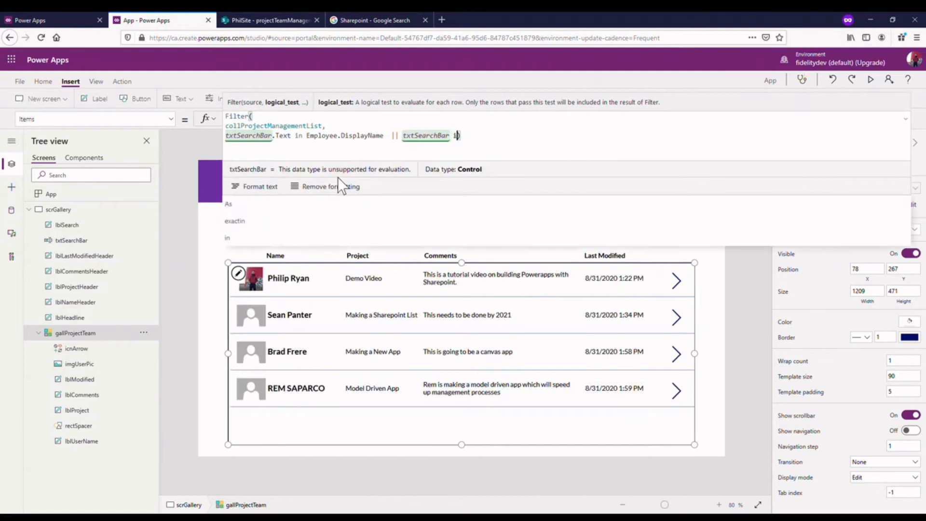
pyautogui.write('Proj')
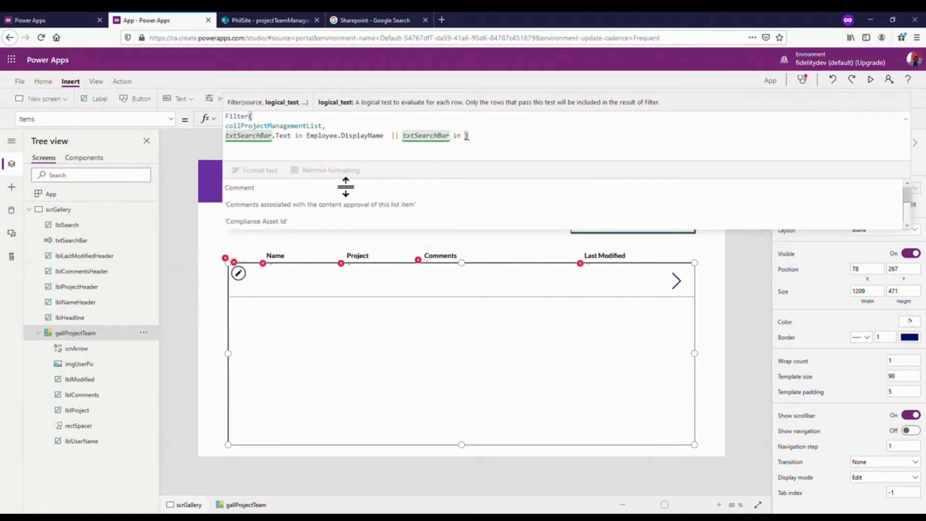
pyautogui.click(461, 147)
pyautogui.write('.Text')
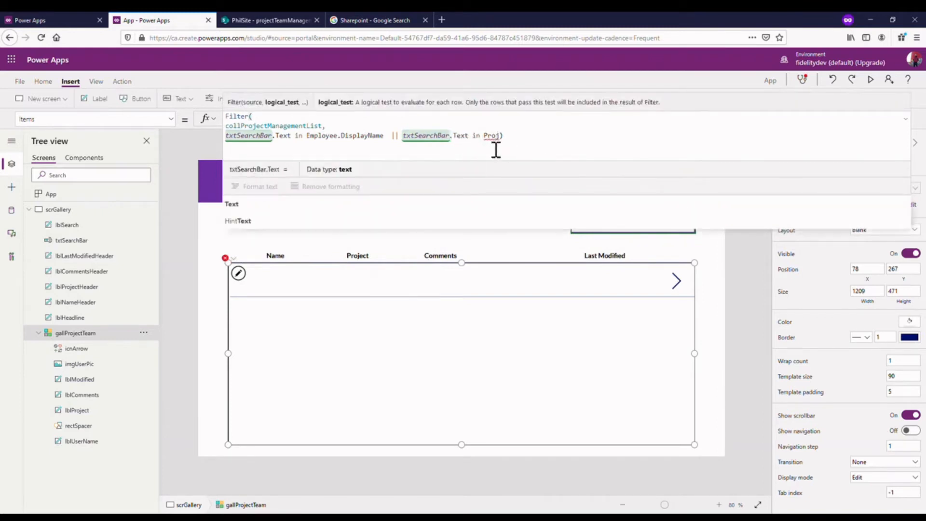
pyautogui.click(501, 138)
pyautogui.click(343, 183)
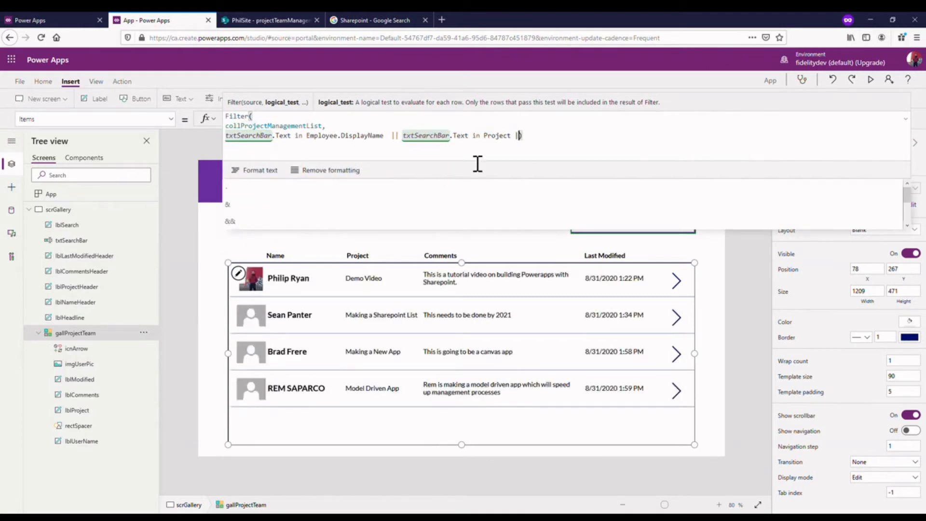
# - Extend the gallery's Items filter with another alternative condition, || txtSearchBar.Text in Comment, after Project and inside the closing parenthesis
pyautogui.write('|| txtSearc')
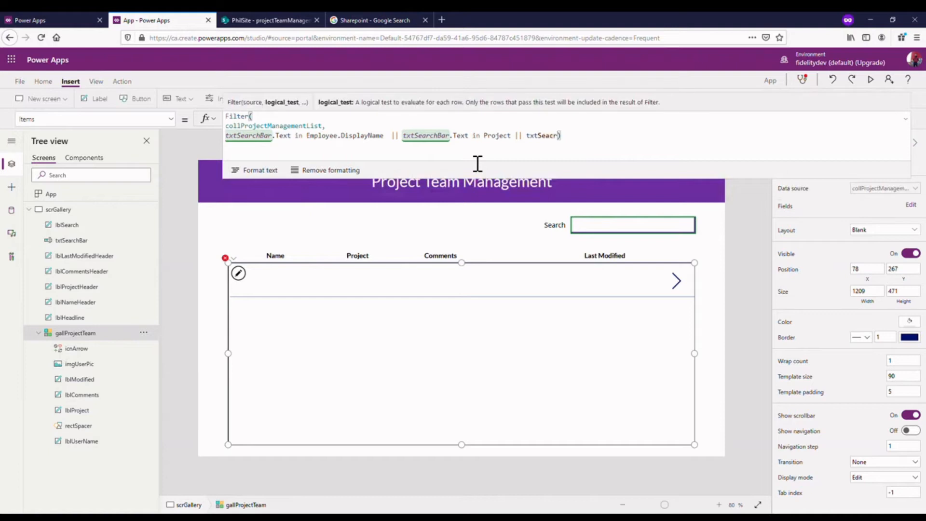
pyautogui.write('h')
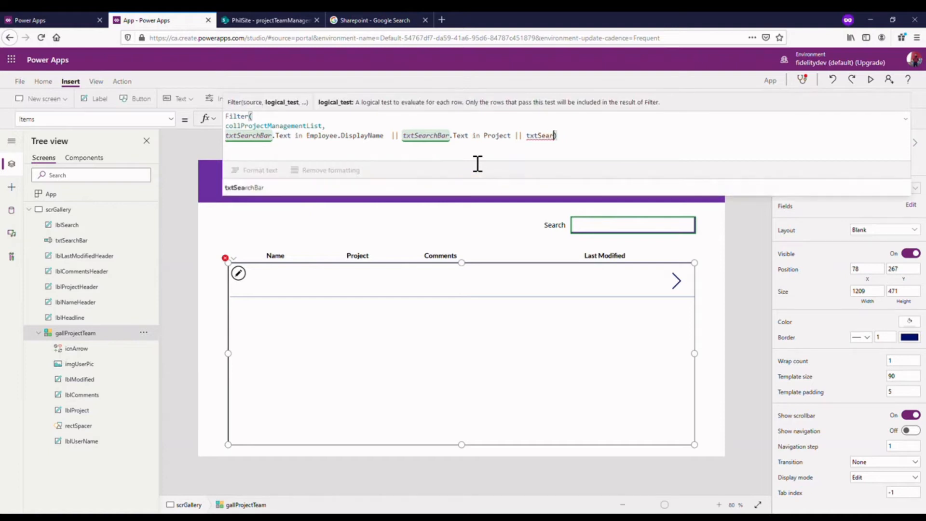
pyautogui.write('Bar')
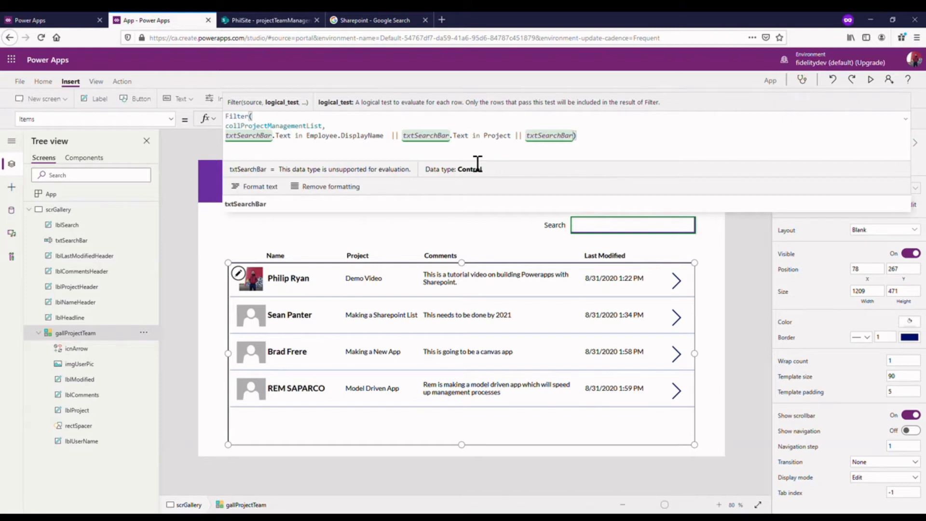
pyautogui.click(361, 205)
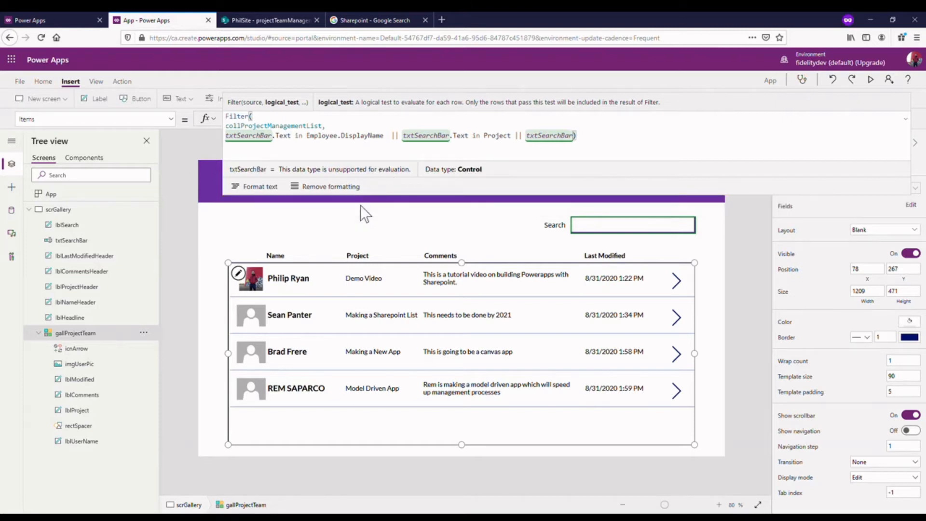
pyautogui.write('.Text i')
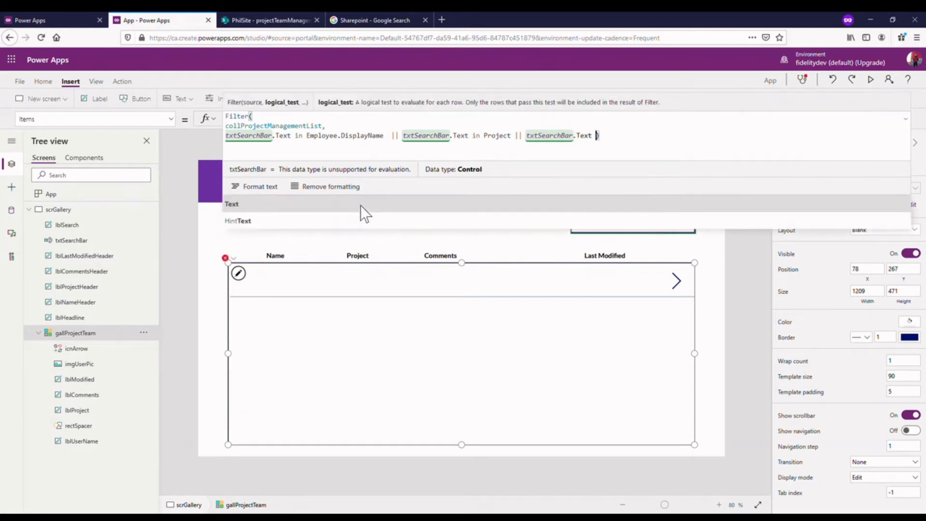
pyautogui.write('n Comment')
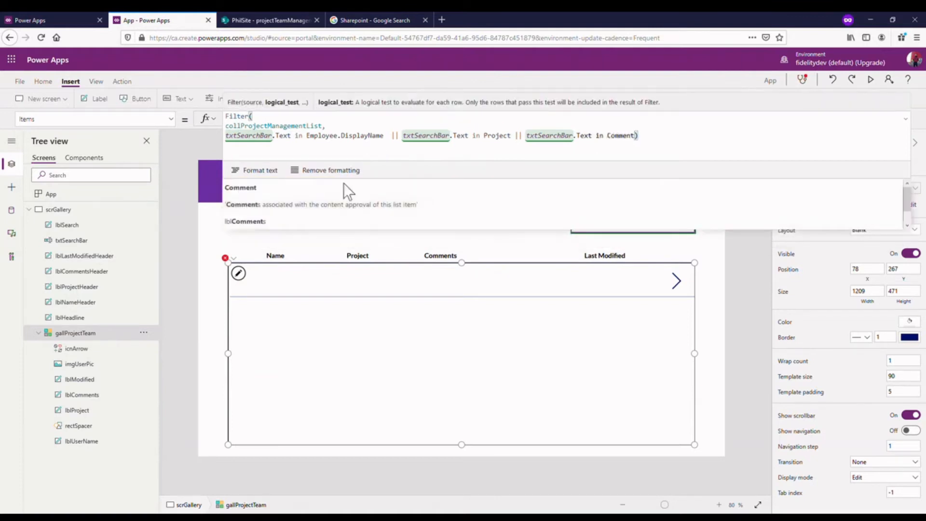
pyautogui.click(357, 180)
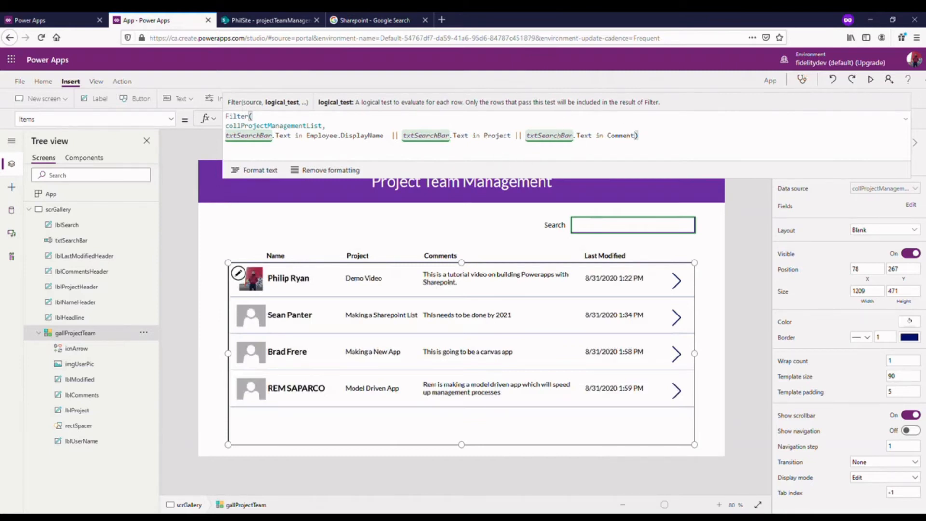
pyautogui.click(906, 119)
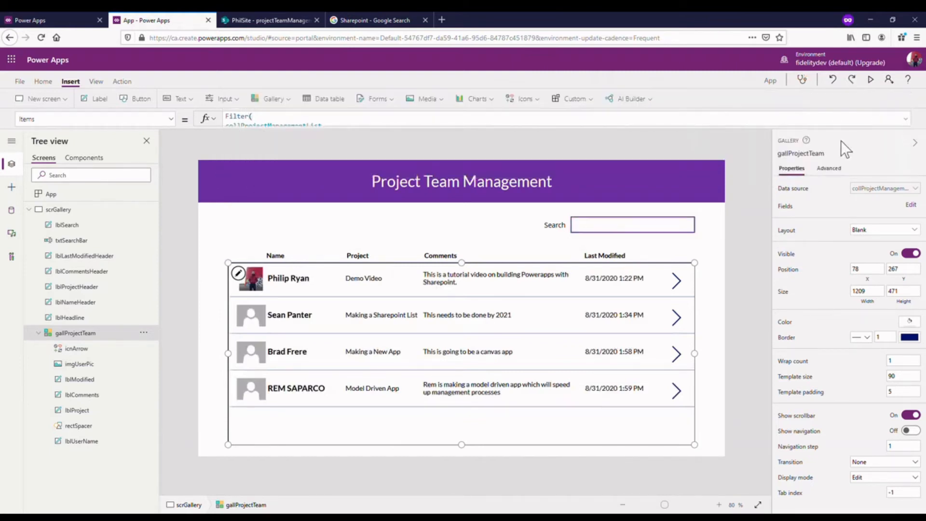
# - Preview the app and test the search box with "mod" and "th", clearing it before returning to the editor
pyautogui.click(870, 79)
pyautogui.click(697, 153)
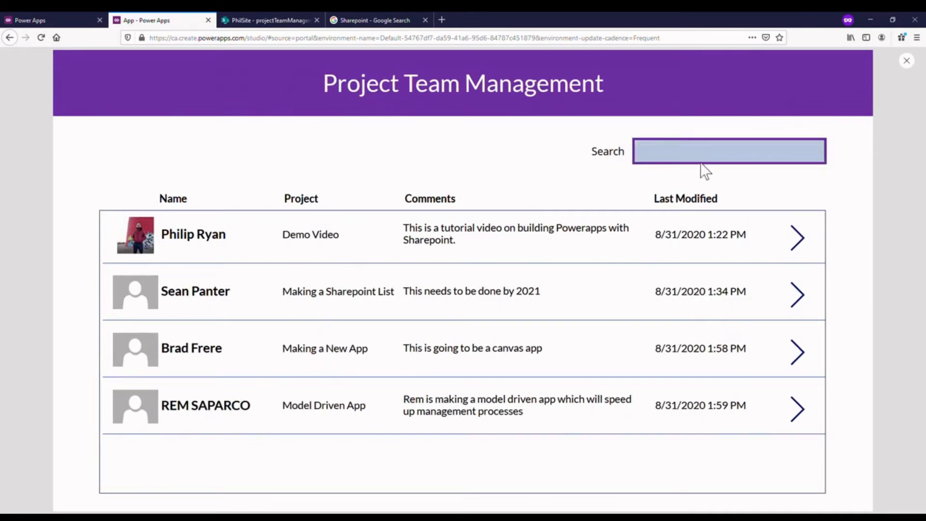
pyautogui.write('mod')
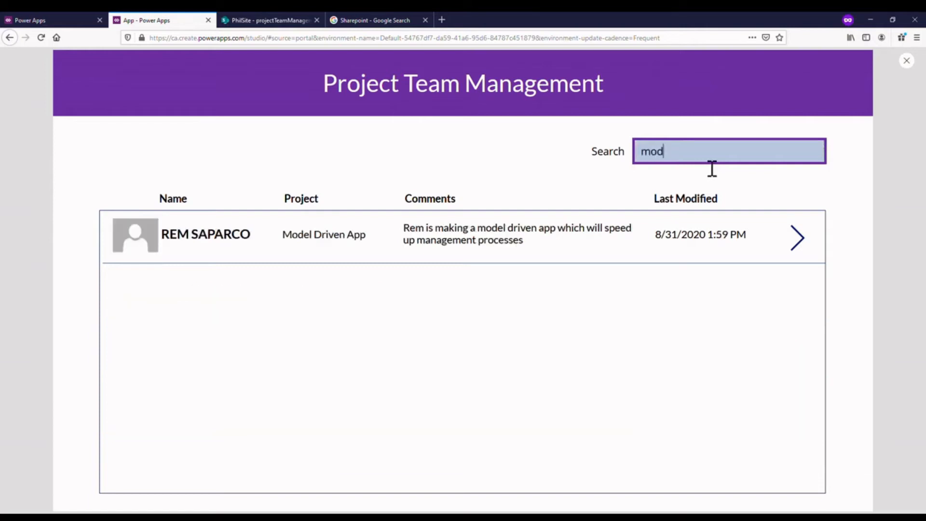
pyautogui.press('BackSpace')
pyautogui.press('BackSpace')
pyautogui.press('BackSpace')
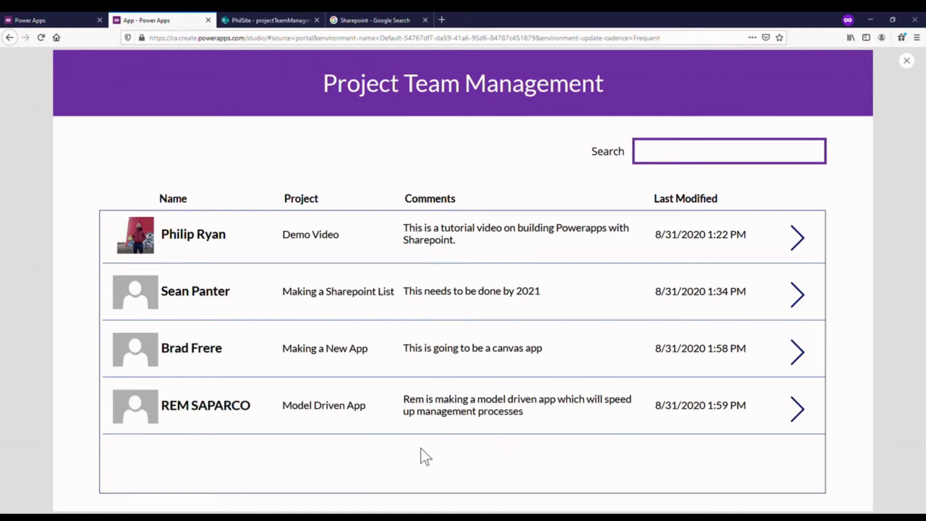
pyautogui.write('his')
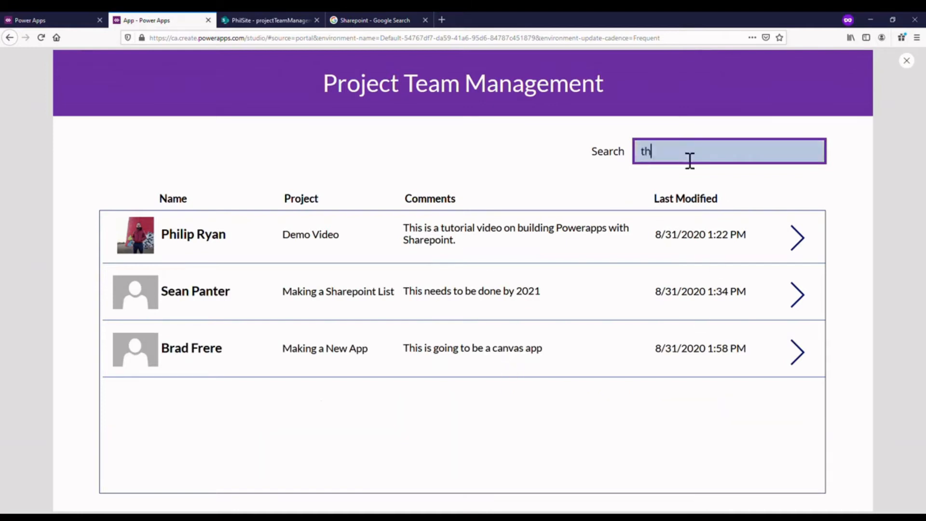
pyautogui.press('BackSpace')
pyautogui.press('BackSpace')
pyautogui.press('BackSpace')
pyautogui.press('BackSpace')
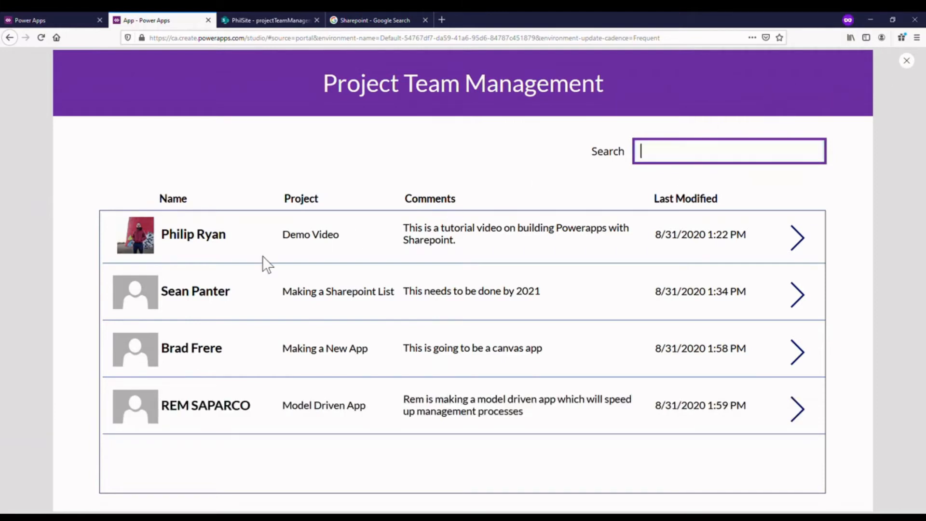
pyautogui.click(912, 61)
# - Move the Search label and its text box together so the label aligns with the gallery's left edge, keeping their vertical position
pyautogui.click(545, 313)
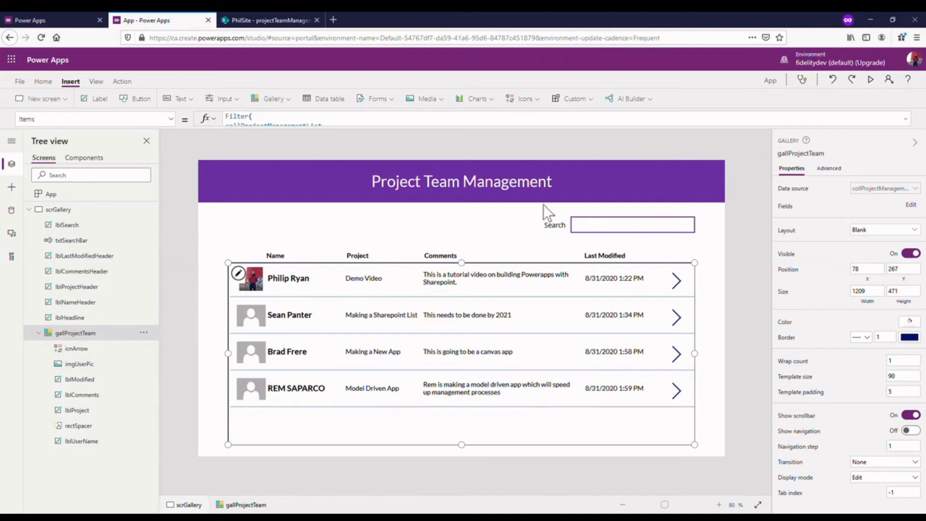
pyautogui.click(548, 226)
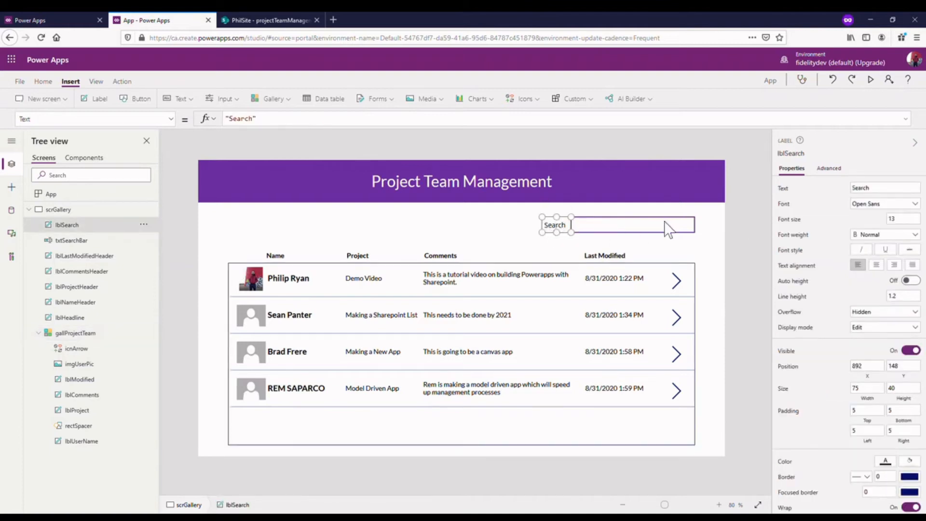
pyautogui.keyDown('ctrl'); pyautogui.click(630, 224); pyautogui.keyUp('ctrl')
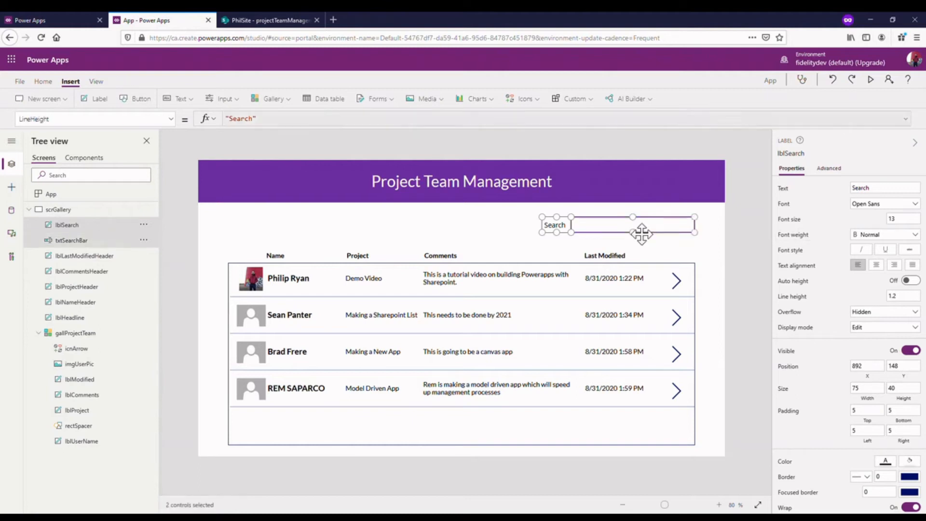
pyautogui.moveTo(643, 233); pyautogui.dragTo(329, 232)
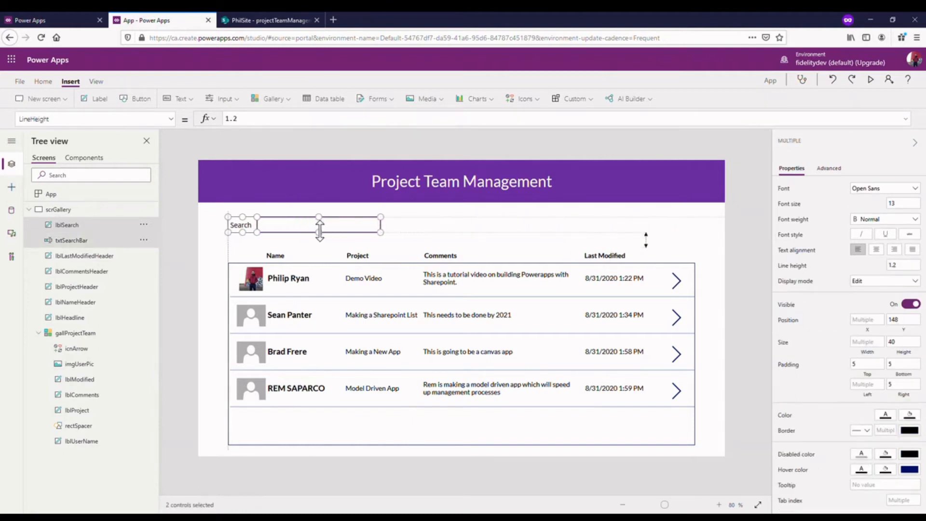
pyautogui.click(607, 225)
# - Insert an Add icon and place it above the Last Modified column, level with the search box
pyautogui.click(526, 100)
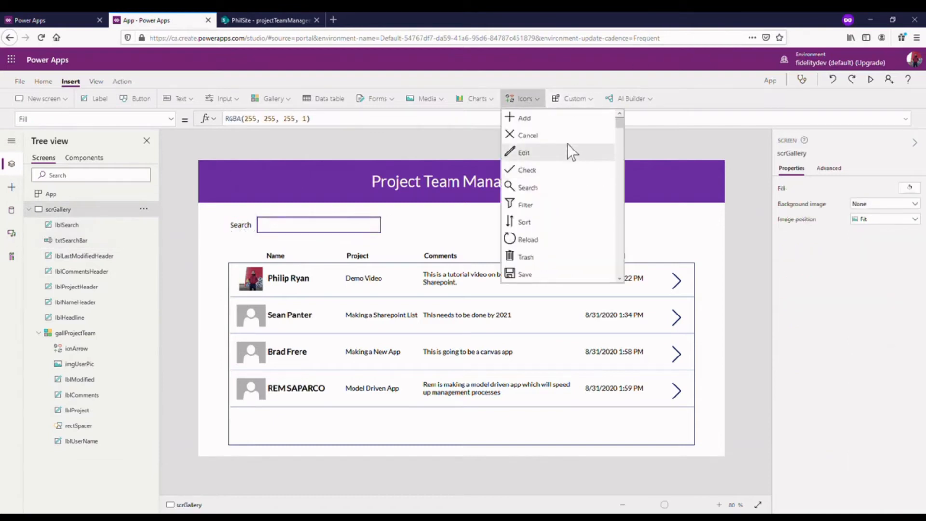
pyautogui.click(526, 117)
pyautogui.moveTo(235, 196); pyautogui.dragTo(654, 234)
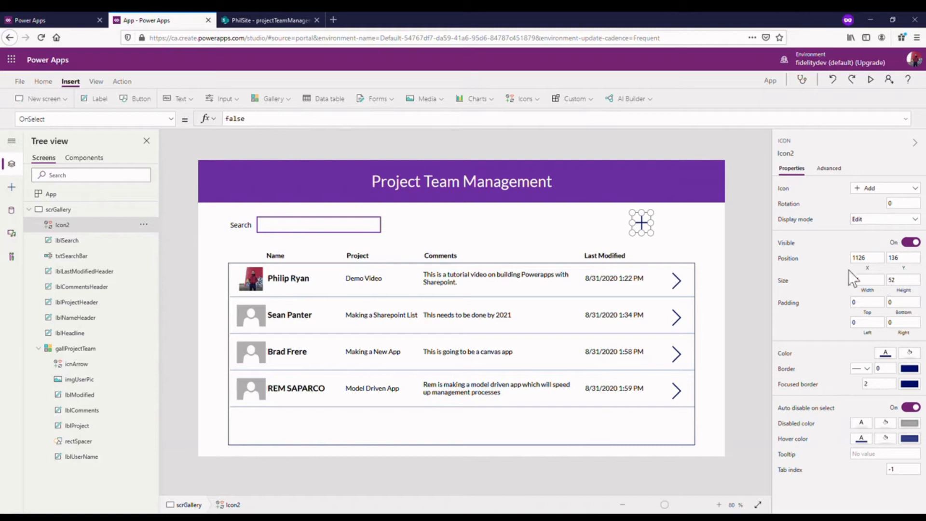
# - Set the Add icon's width and height to 50 each
pyautogui.moveTo(662, 226); pyautogui.dragTo(668, 226)
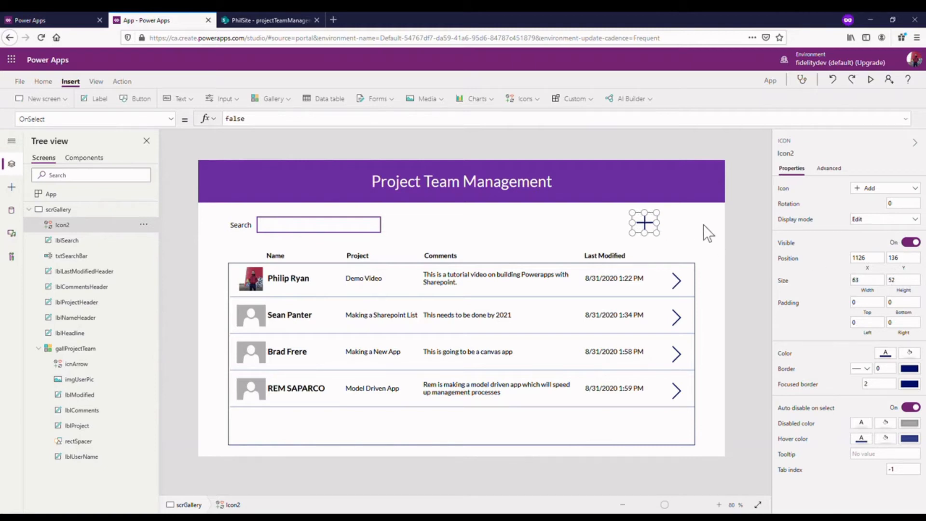
pyautogui.click(912, 283)
pyautogui.write('50')
pyautogui.click(882, 289)
pyautogui.write('50')
pyautogui.click(685, 256)
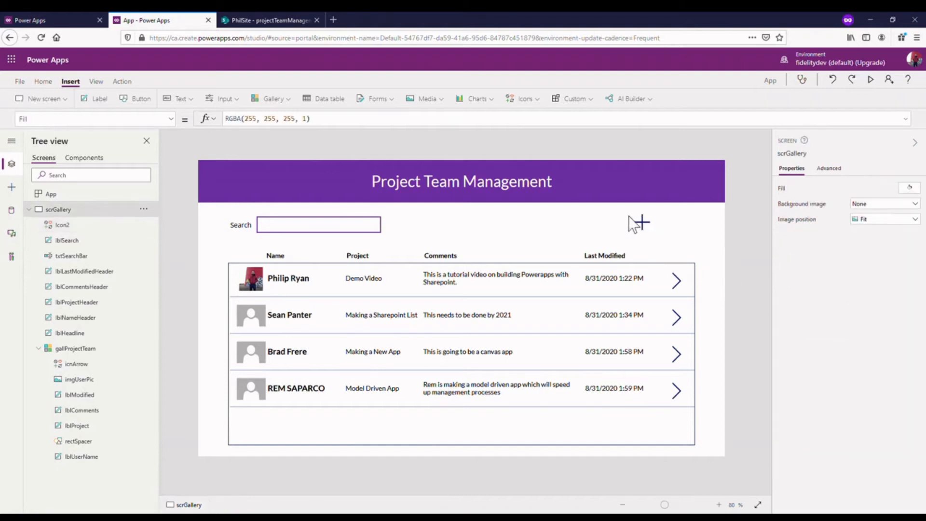
# - Move the Add icon flush with the gallery's right edge and colour it purple from the standard colors
pyautogui.click(643, 228)
pyautogui.moveTo(645, 231); pyautogui.dragTo(693, 233)
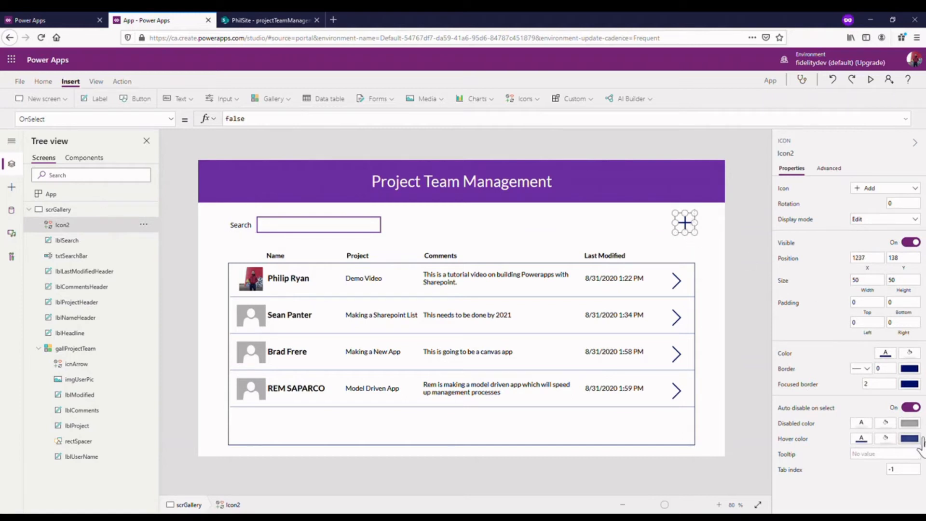
pyautogui.click(911, 369)
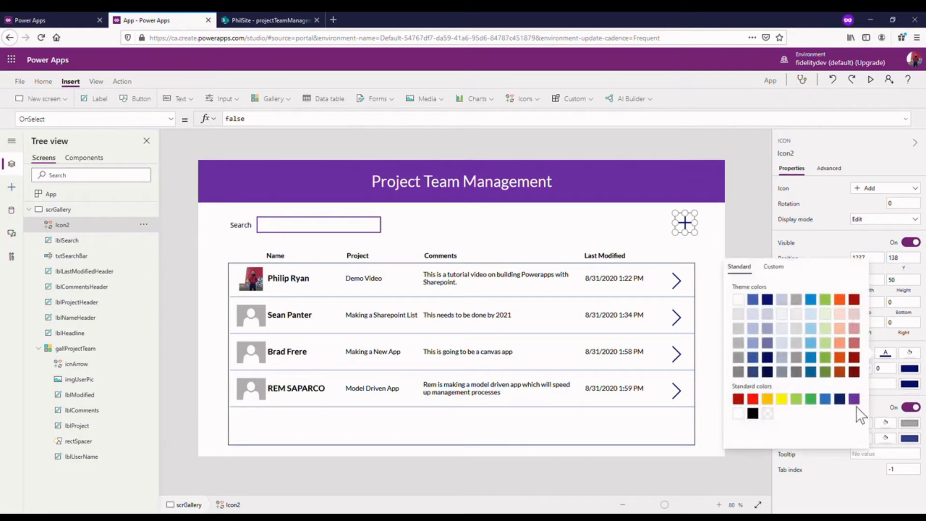
pyautogui.click(754, 221)
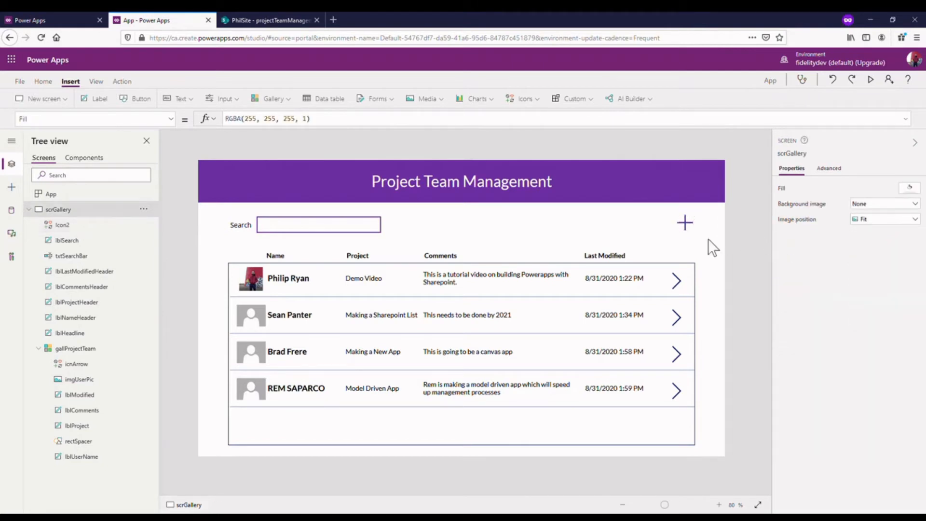
# - Insert a label and place it directly to the left of the Add icon
pyautogui.click(686, 222)
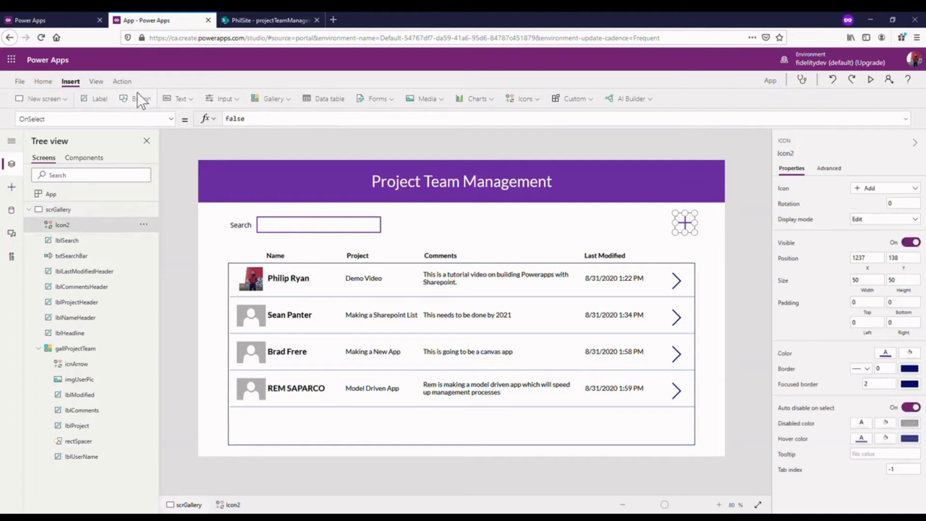
pyautogui.click(97, 100)
pyautogui.moveTo(288, 199); pyautogui.dragTo(668, 238)
# - Set the new label's text to "Create New Item" and widen it leftward to about 153 so the text fits on one line
pyautogui.moveTo(280, 119); pyautogui.dragTo(212, 120)
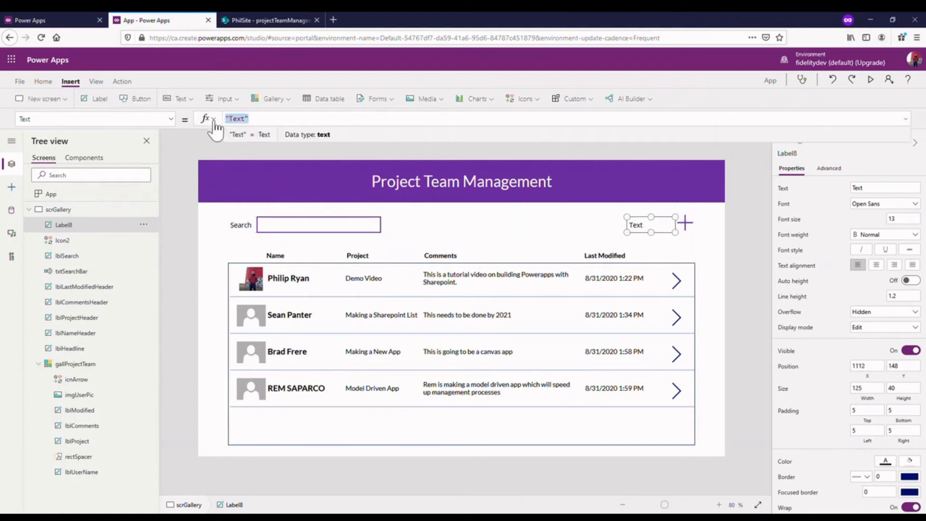
pyautogui.write('"Crea')
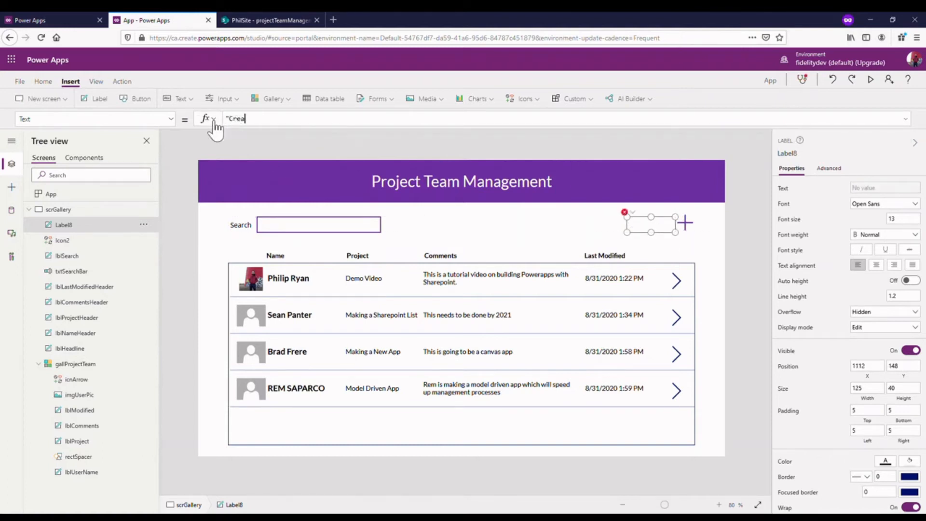
pyautogui.write('te New Item')
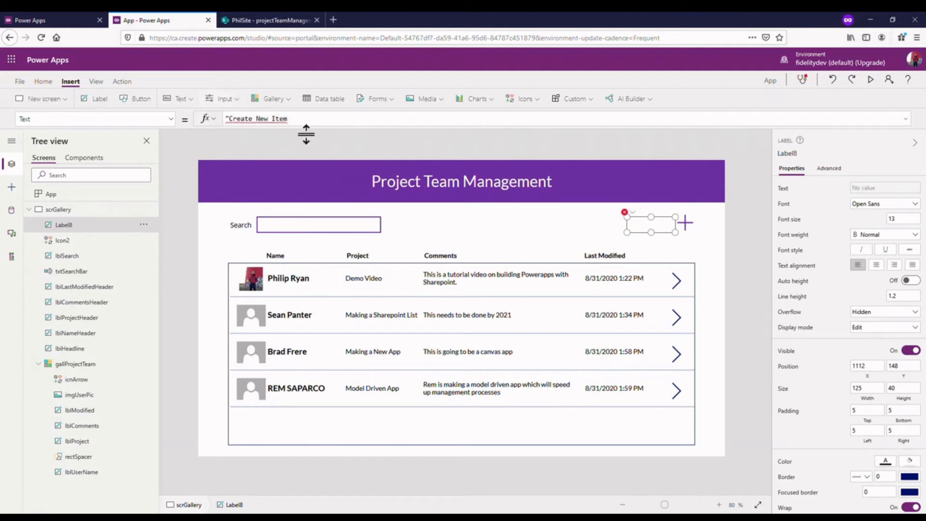
pyautogui.write('"')
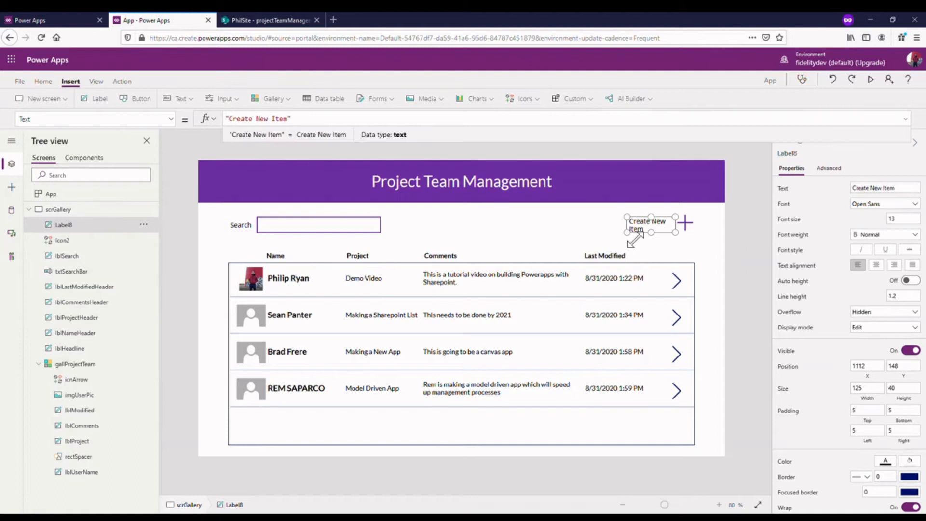
pyautogui.moveTo(630, 234); pyautogui.dragTo(619, 235)
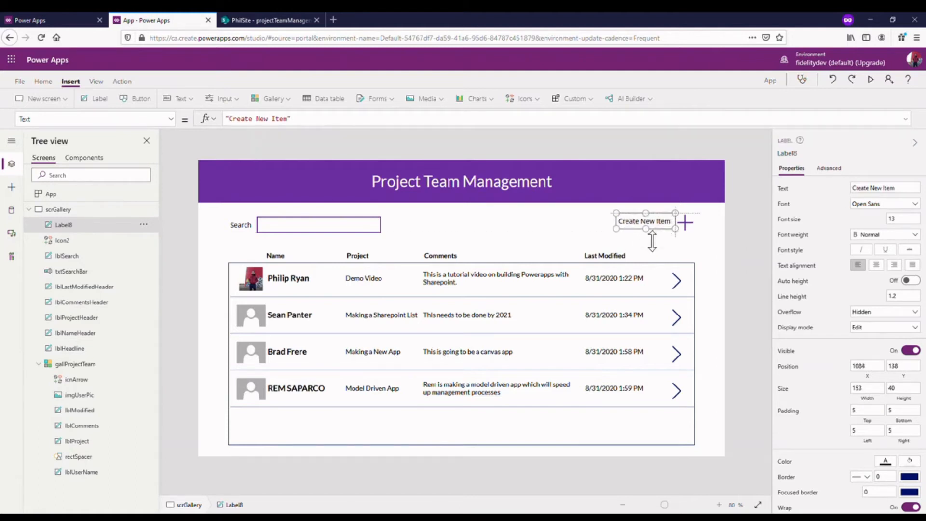
pyautogui.click(764, 232)
# - Add a new blank screen to the app and rename it scrDetail
pyautogui.click(685, 223)
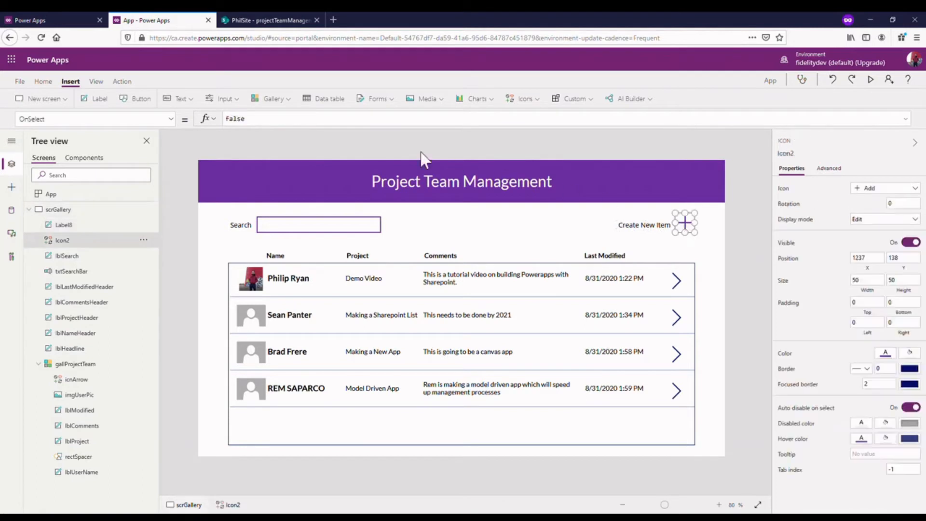
pyautogui.click(29, 209)
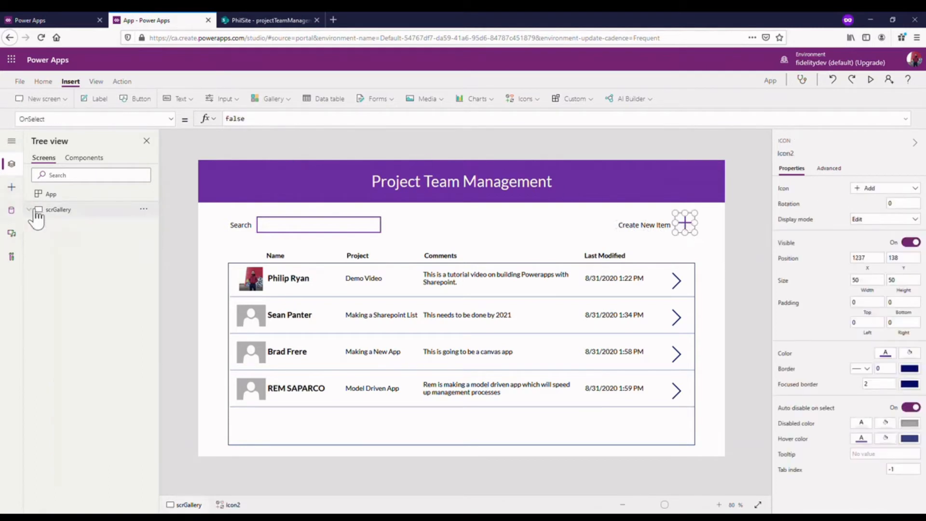
pyautogui.click(39, 100)
pyautogui.click(62, 153)
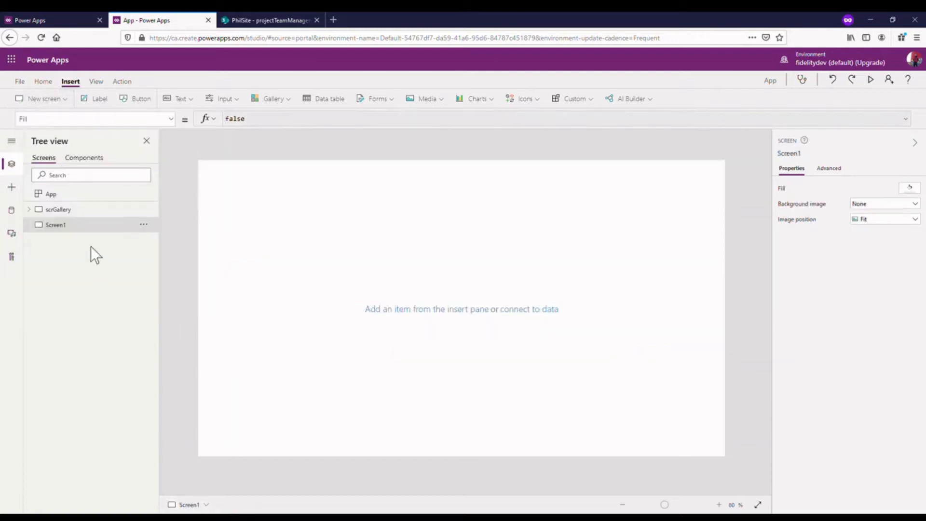
pyautogui.click(143, 224)
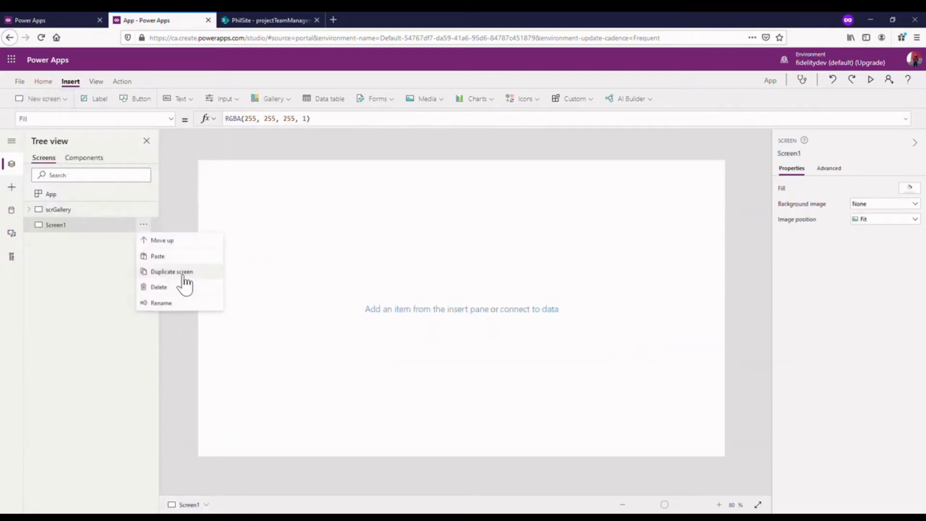
pyautogui.click(175, 303)
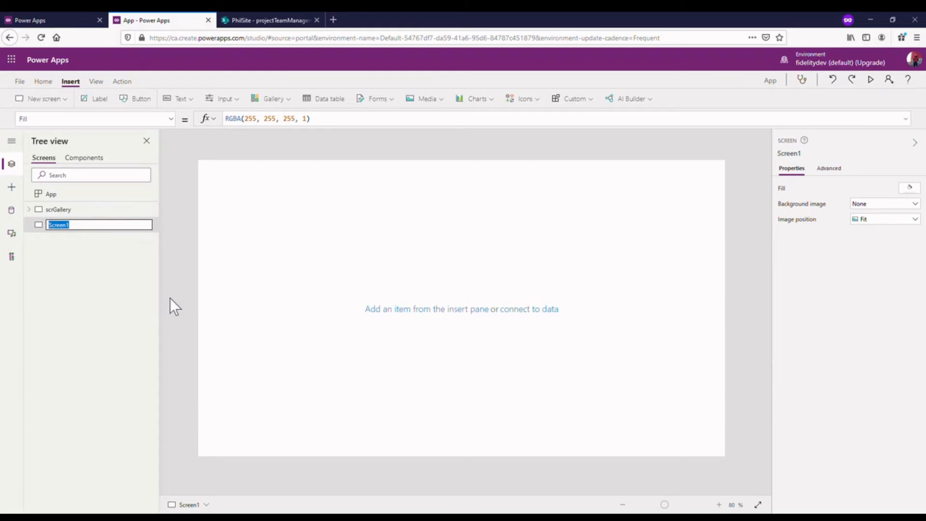
pyautogui.write('scrDetail')
pyautogui.click(136, 248)
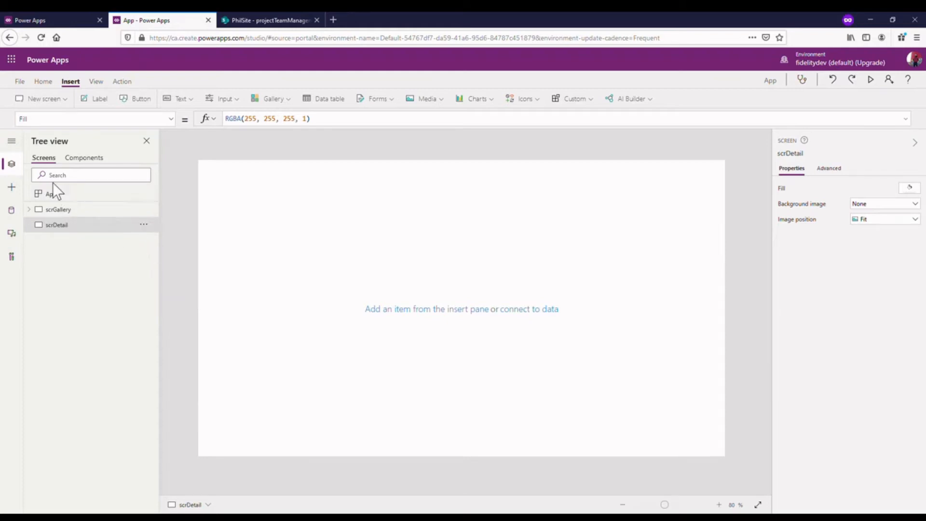
# - Rename the Add icon on the scrGallery screen as icnNewItem
pyautogui.click(62, 211)
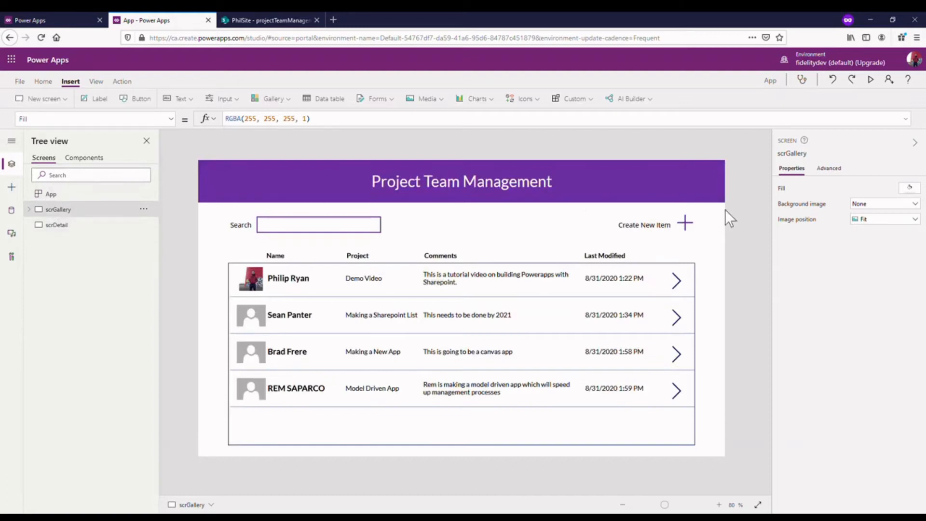
pyautogui.click(682, 229)
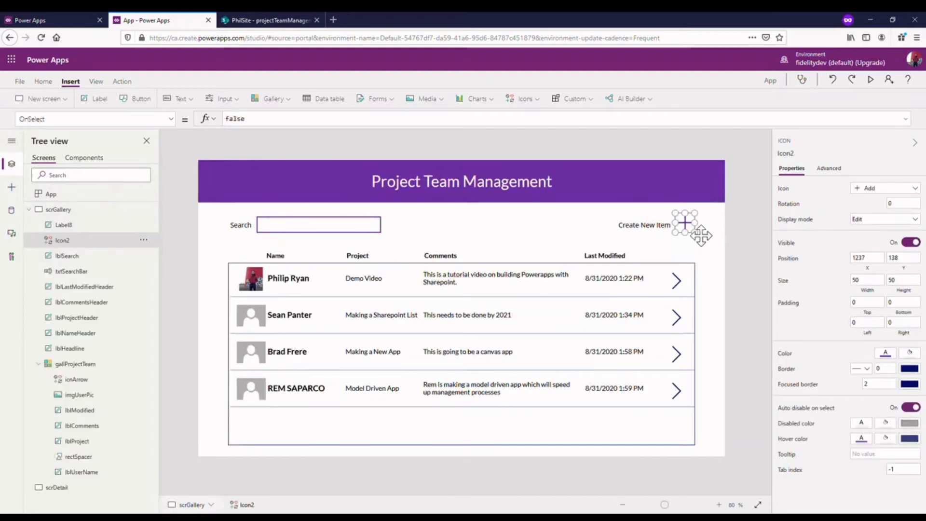
pyautogui.click(144, 239)
pyautogui.click(181, 317)
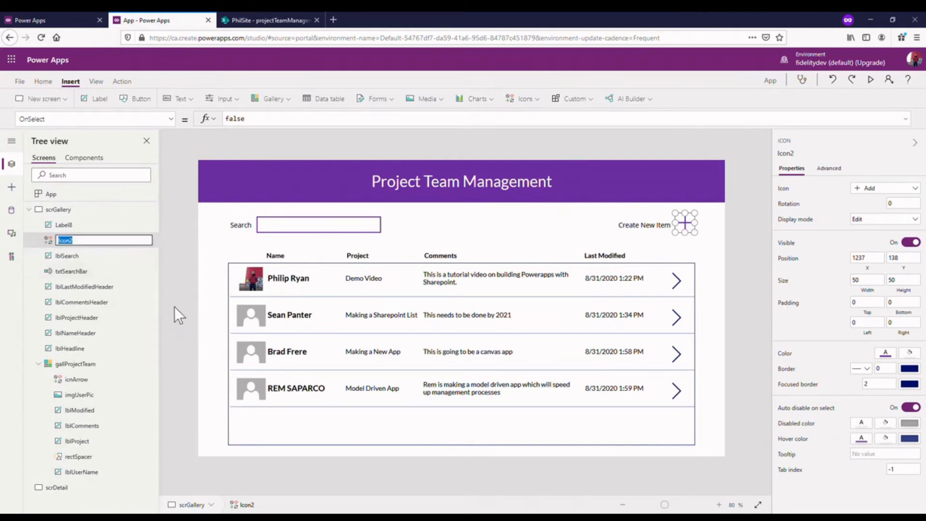
pyautogui.write('icnNewiTEM')
pyautogui.press('BackSpace')
pyautogui.press('BackSpace')
pyautogui.press('BackSpace')
pyautogui.write('tem')
pyautogui.press('Return')
# - Rename the "Create New Item" label as lblNewItem
pyautogui.click(63, 224)
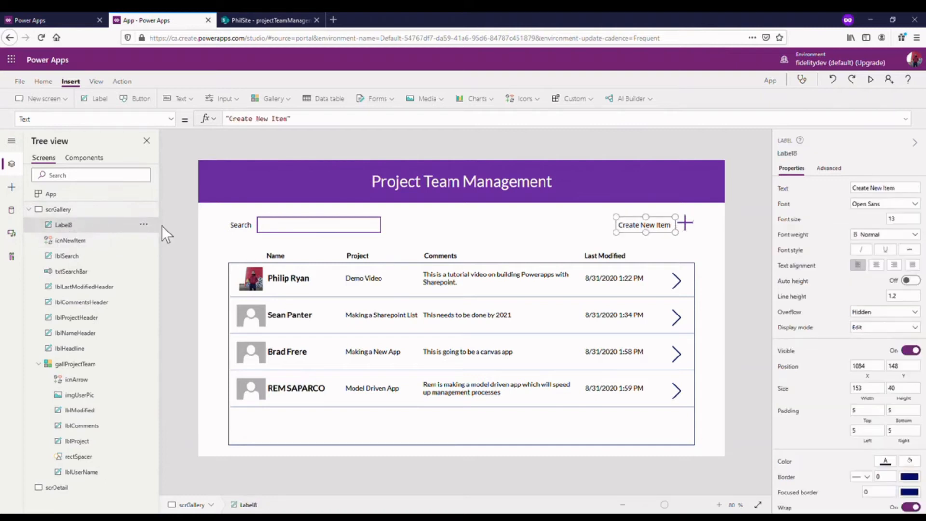
pyautogui.click(144, 224)
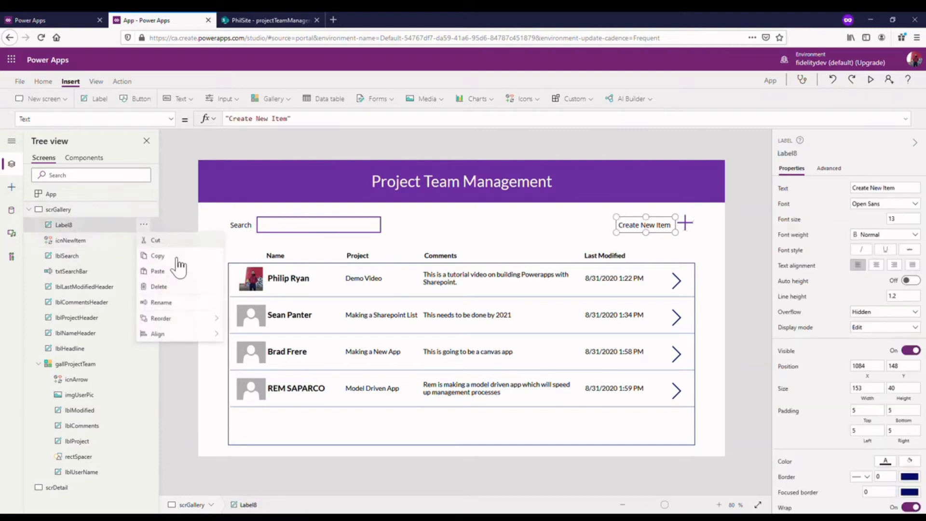
pyautogui.click(192, 304)
pyautogui.write('lblNewItem')
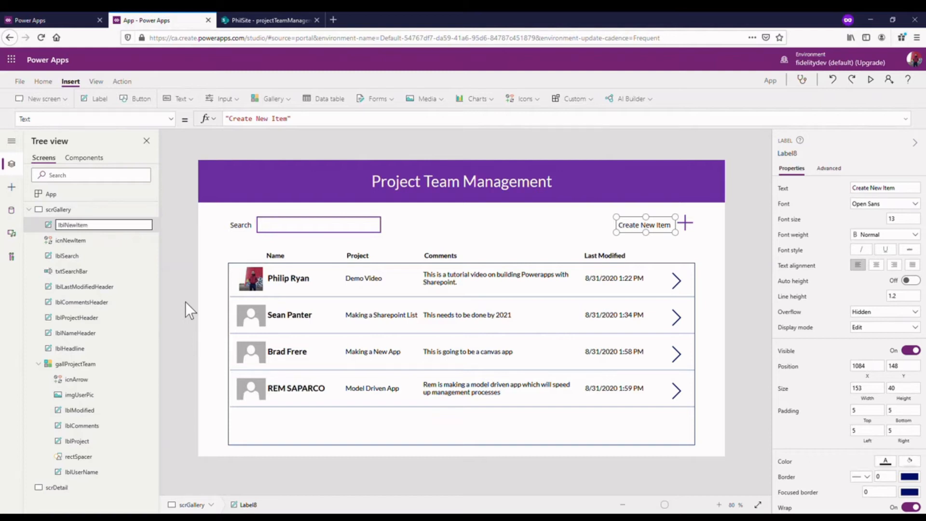
pyautogui.click(186, 302)
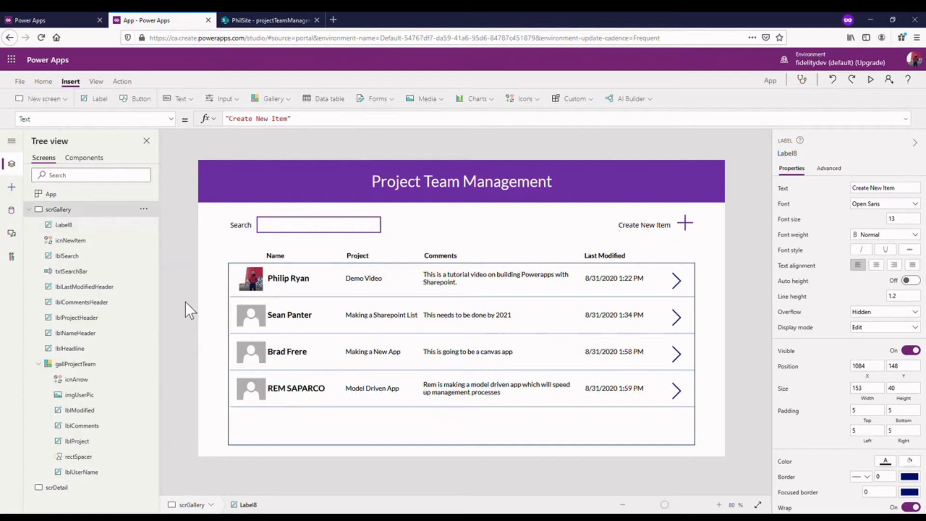
# - Set the OnSelect formula of the icnNewItem icon to Navigate(scrDetail,ScreenTransition.Cover)
pyautogui.click(690, 226)
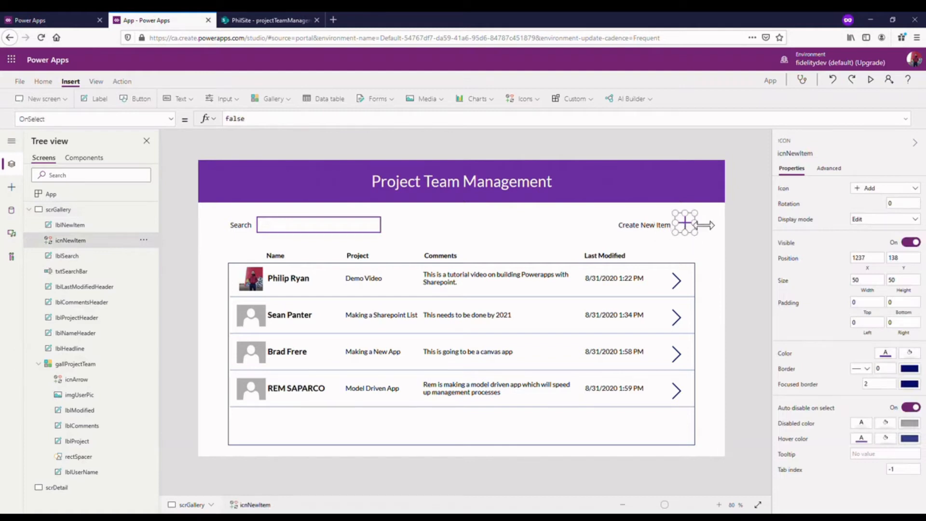
pyautogui.doubleClick(301, 126)
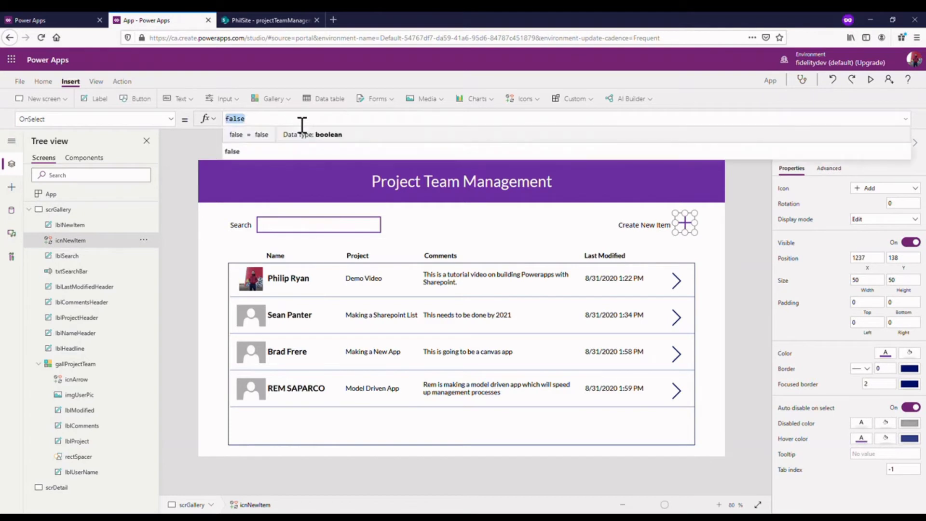
pyautogui.write('Navi')
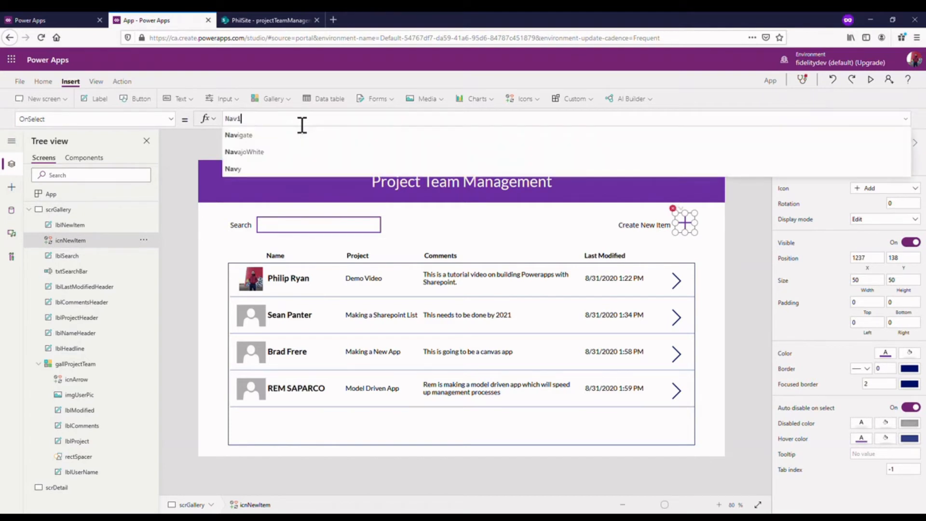
pyautogui.write('gtate(')
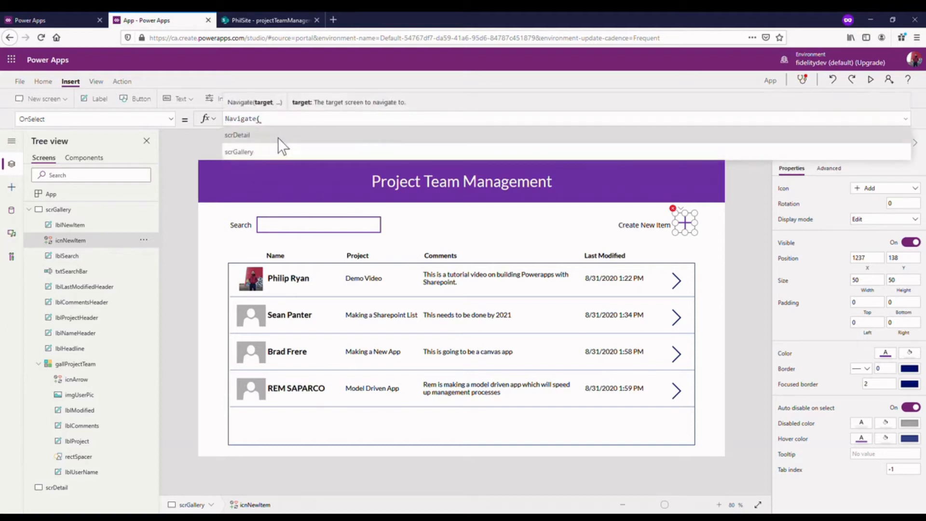
pyautogui.click(285, 134)
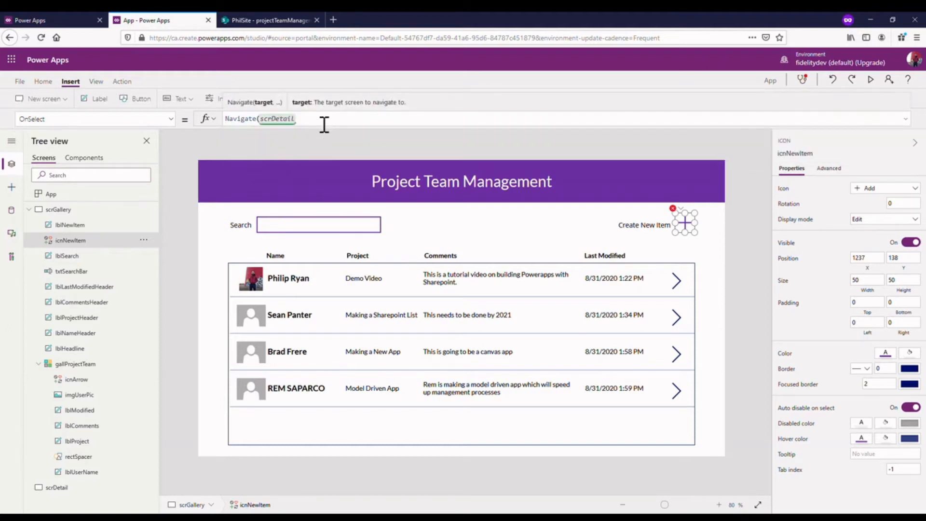
pyautogui.write(',')
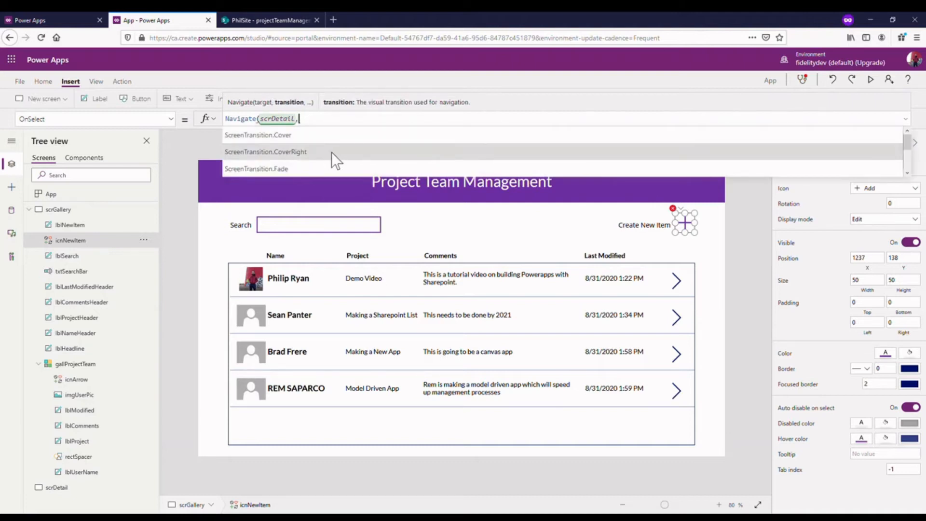
pyautogui.click(331, 135)
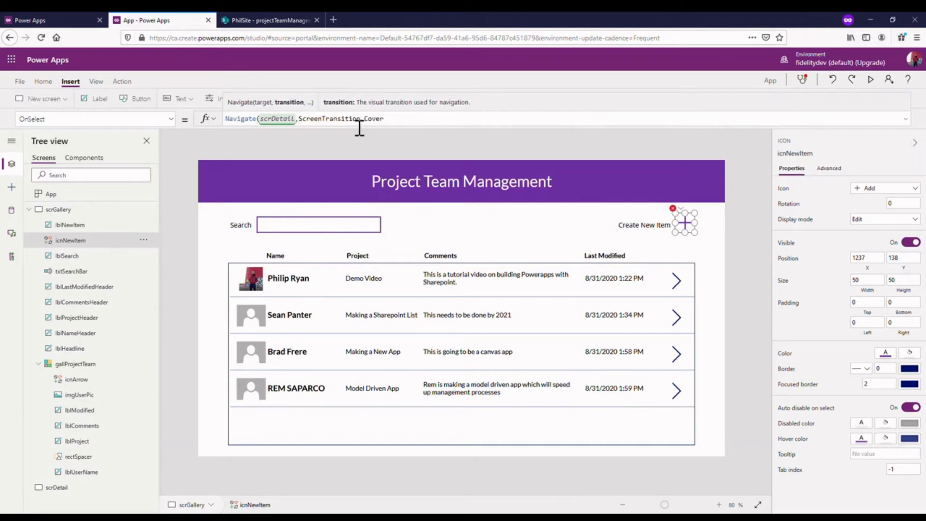
pyautogui.write(')')
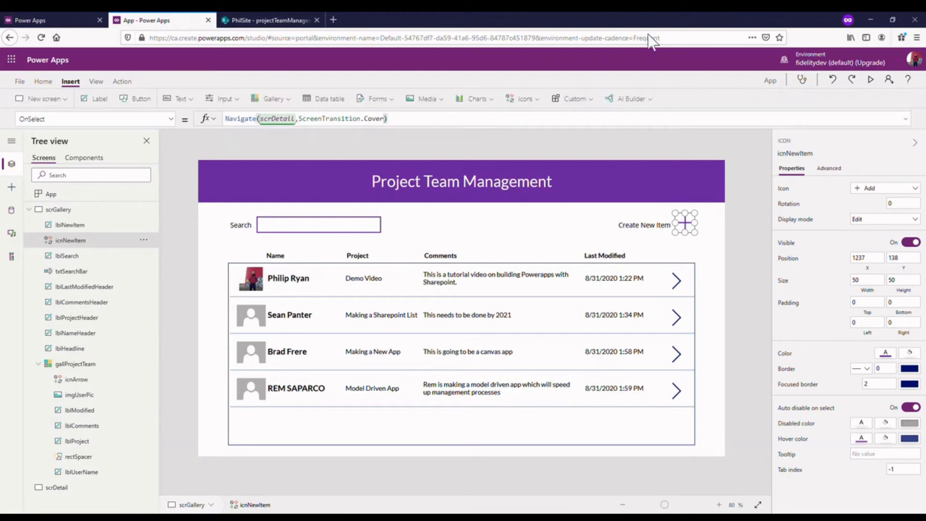
# - Preview the app, test the Create New Item icon's navigation, and return to editing
pyautogui.click(873, 80)
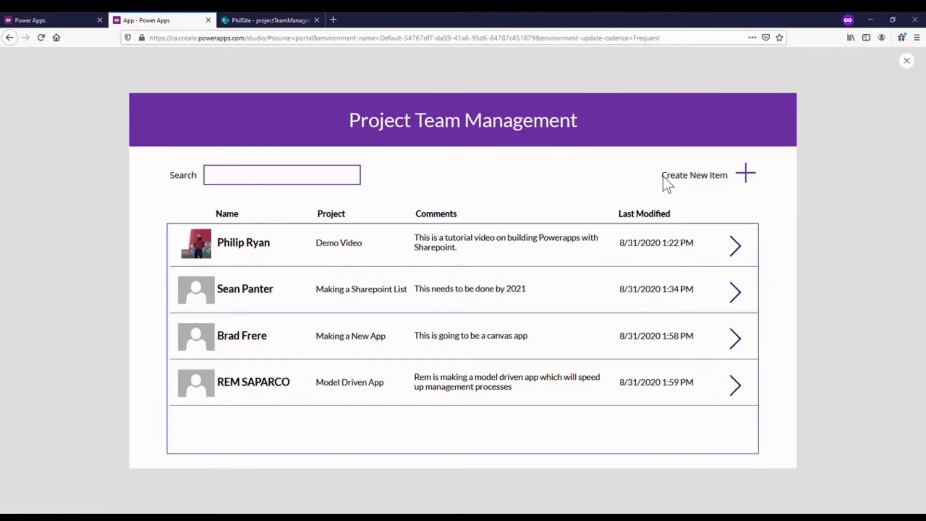
pyautogui.click(820, 149)
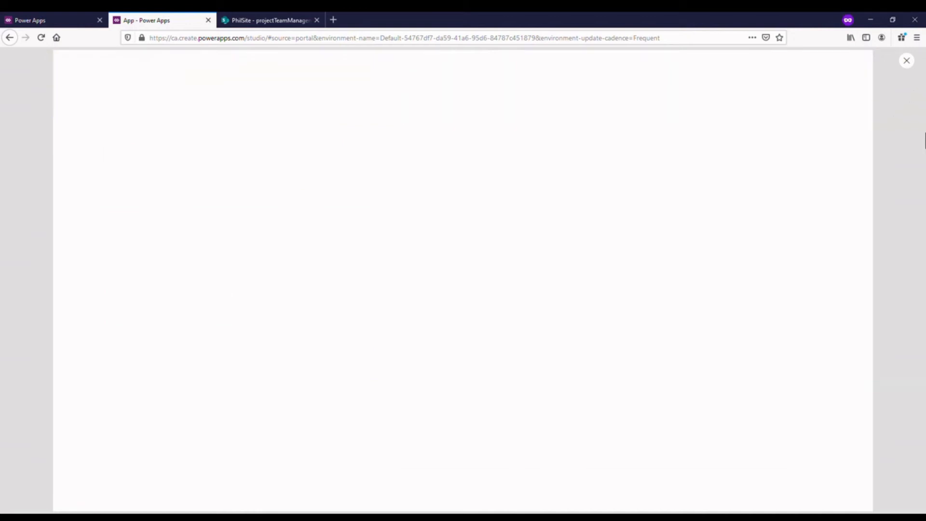
pyautogui.click(907, 60)
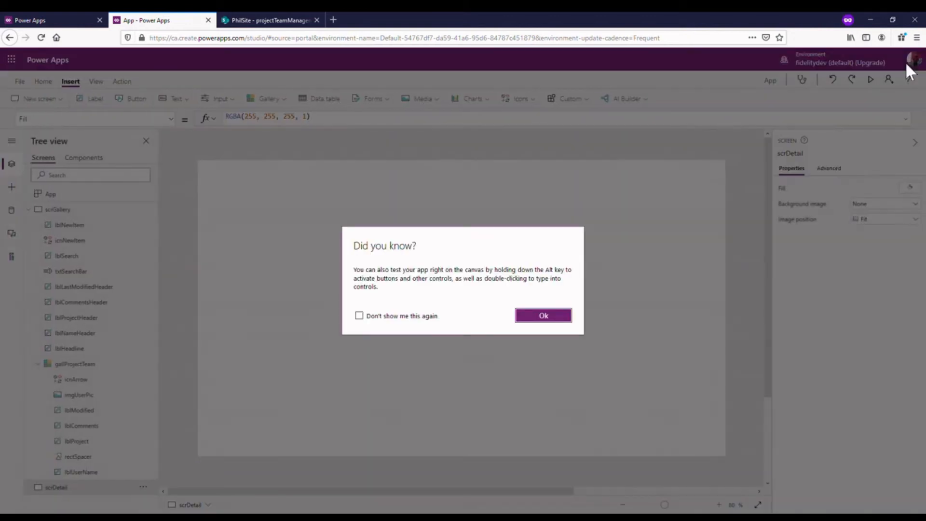
pyautogui.click(554, 314)
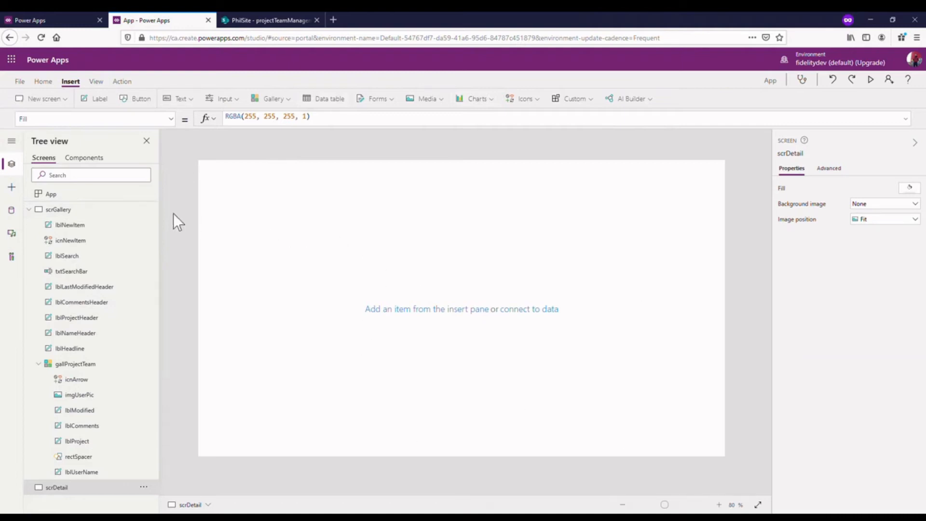
# - Copy the purple "Project Team Management" headline label from scrGallery and paste it onto scrDetail
pyautogui.click(30, 210)
pyautogui.click(59, 210)
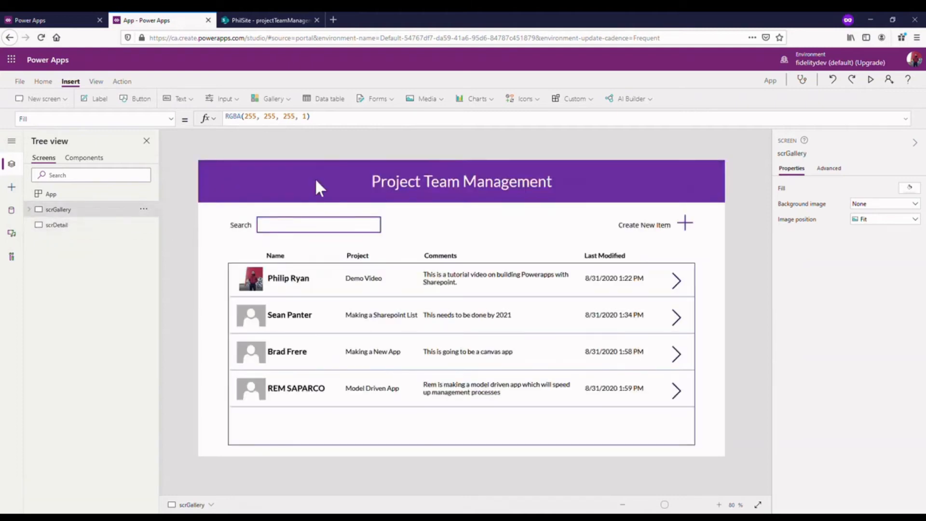
pyautogui.click(320, 188)
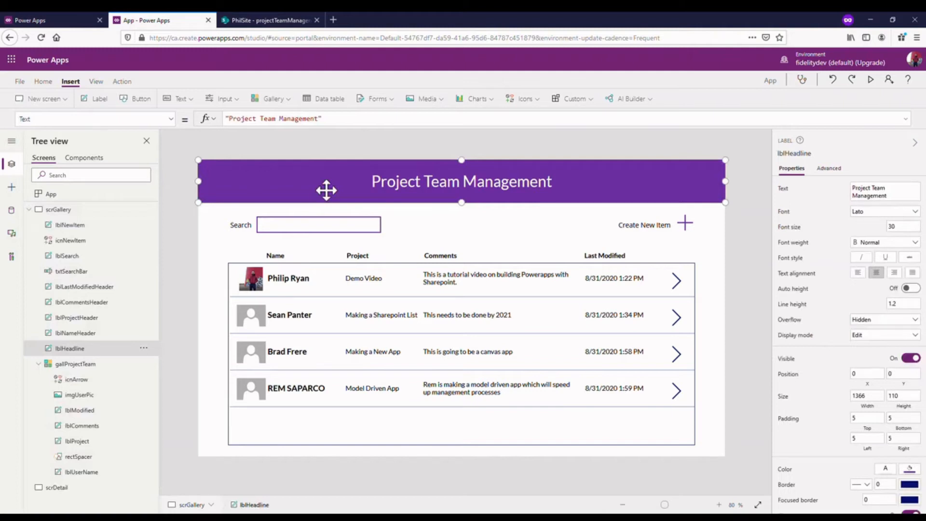
pyautogui.click(30, 210)
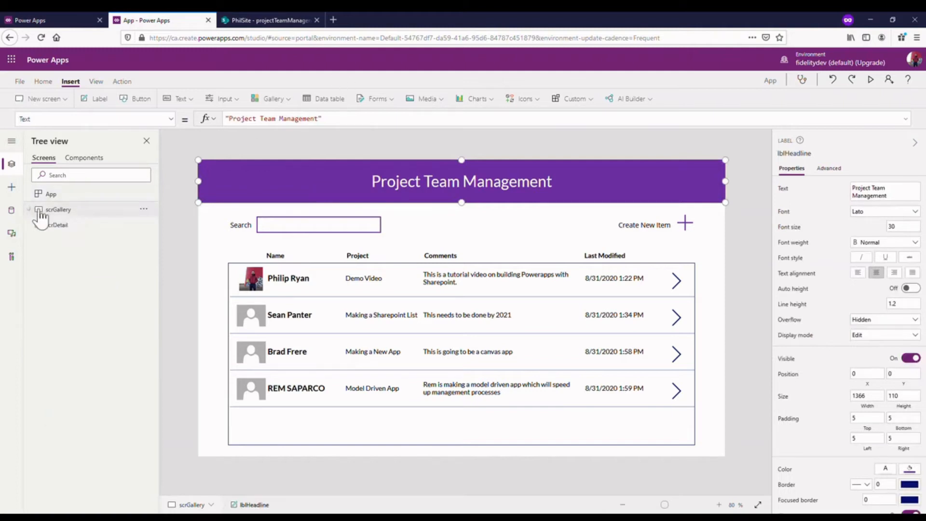
pyautogui.click(95, 232)
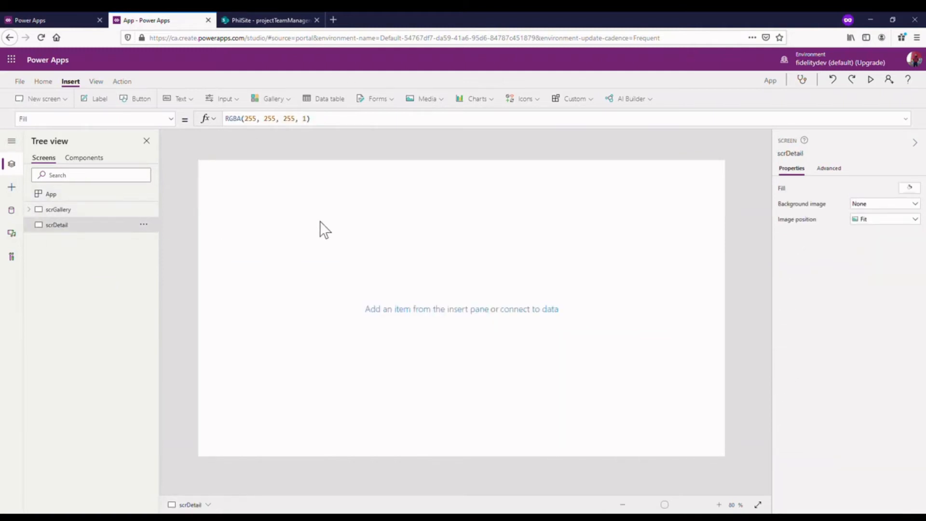
pyautogui.hotkey('ctrl', 'v')
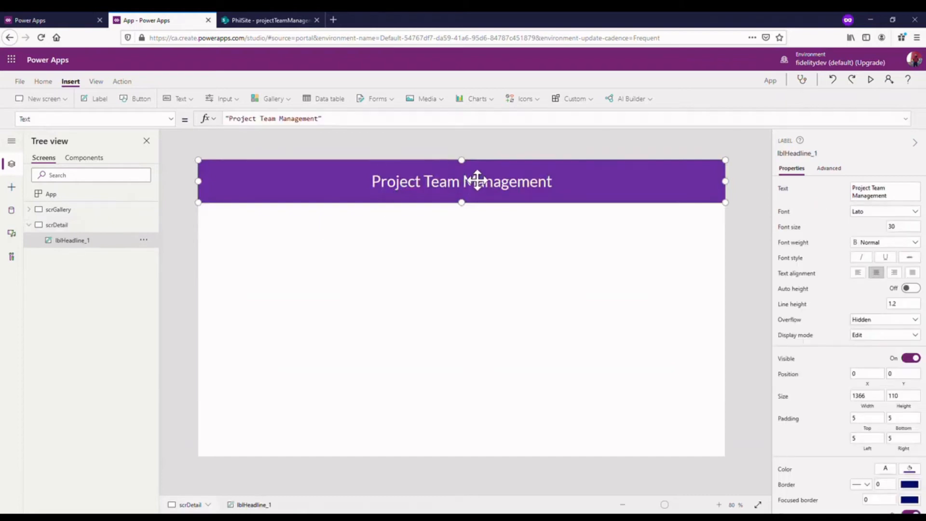
# - Change the text of the headline label on scrDetail to "Details"
pyautogui.doubleClick(478, 179)
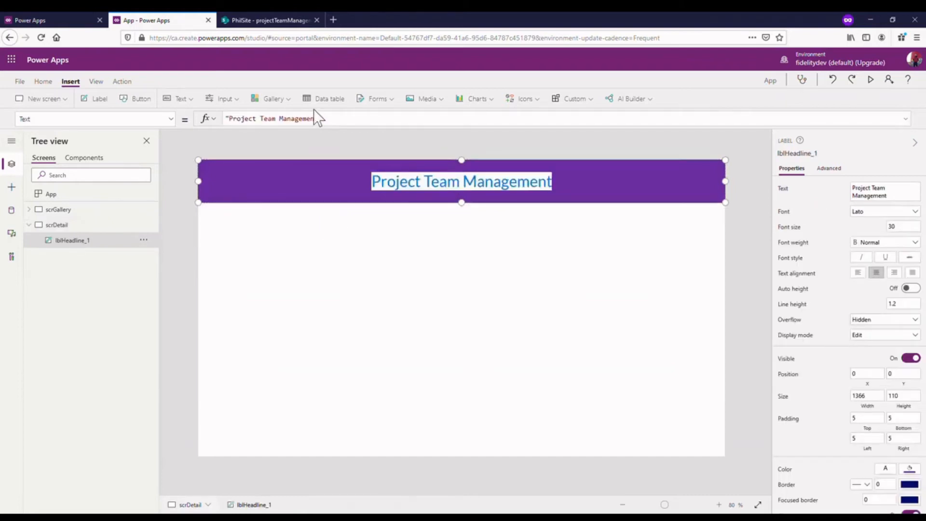
pyautogui.click(331, 127)
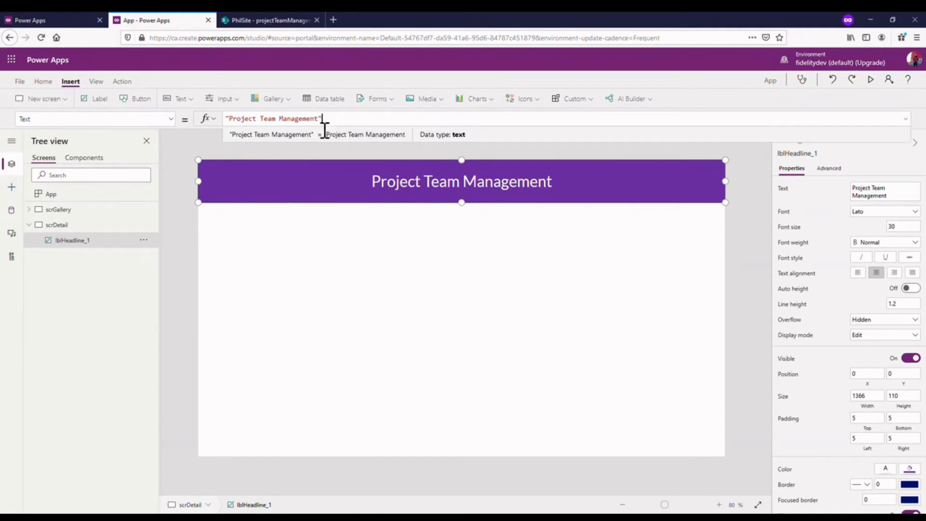
pyautogui.moveTo(320, 121); pyautogui.dragTo(239, 130)
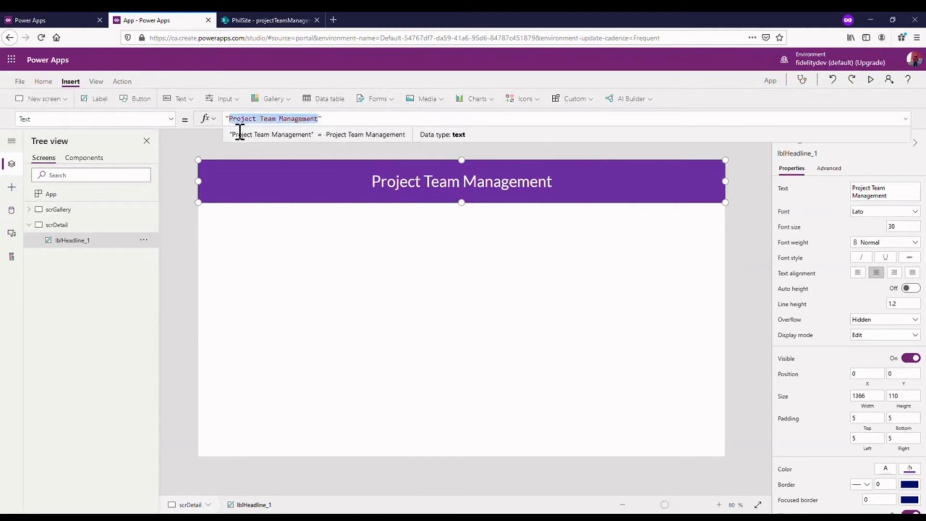
pyautogui.write('Details')
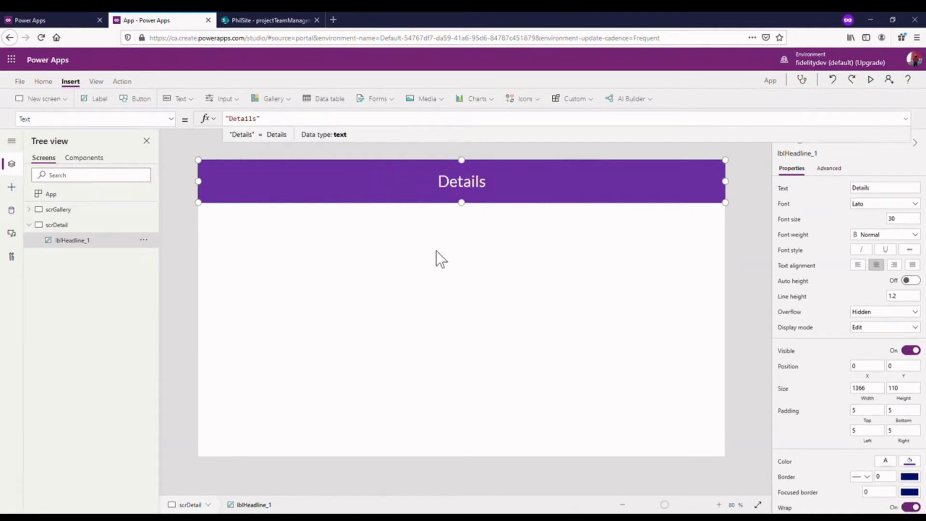
pyautogui.click(425, 212)
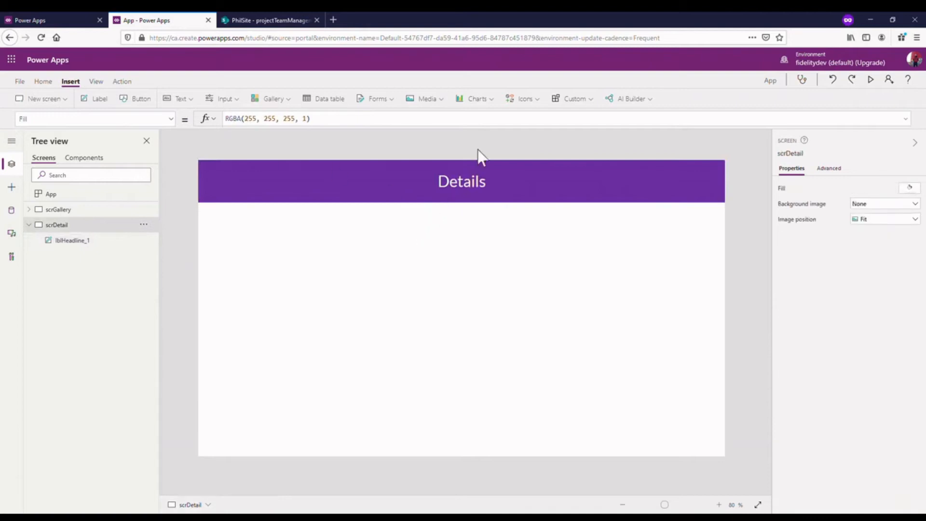
# - Insert an Edit form on scrDetail and center it below the Details headline at about X 283, Y 181
pyautogui.click(67, 210)
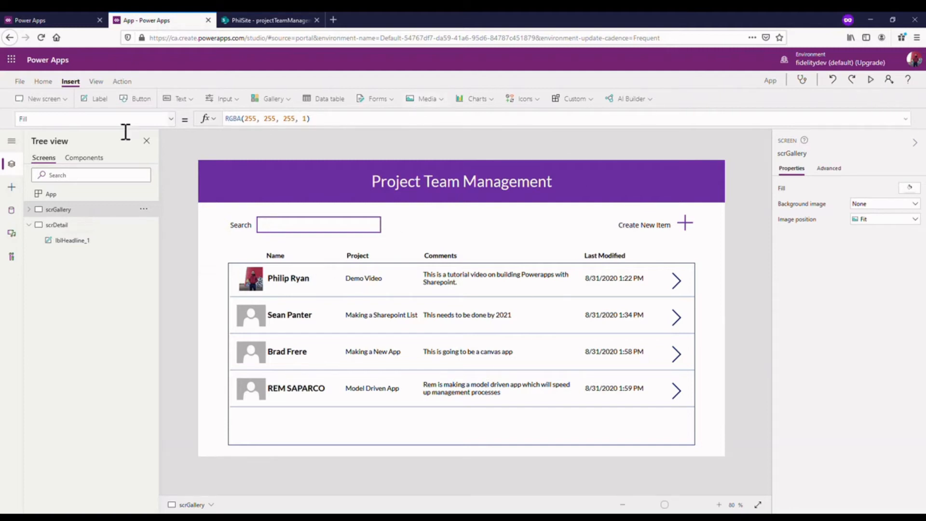
pyautogui.click(71, 240)
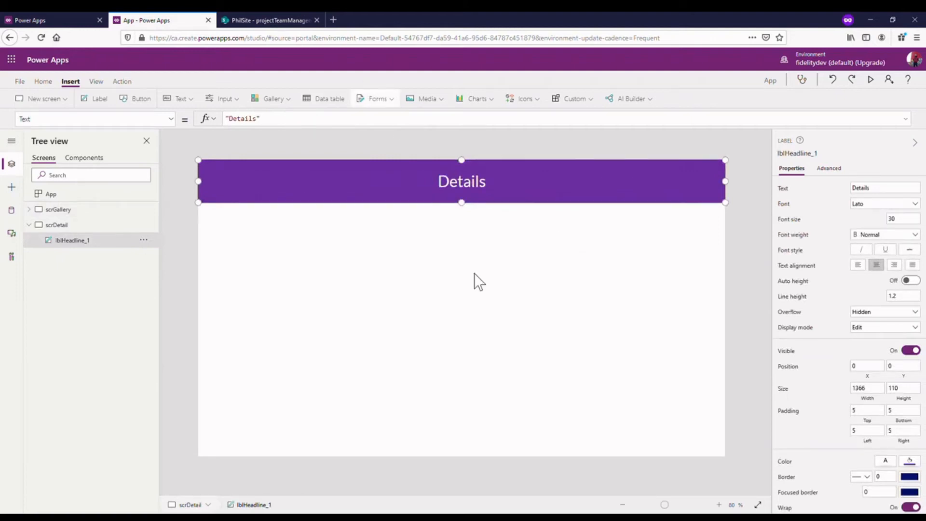
pyautogui.click(236, 279)
pyautogui.click(71, 240)
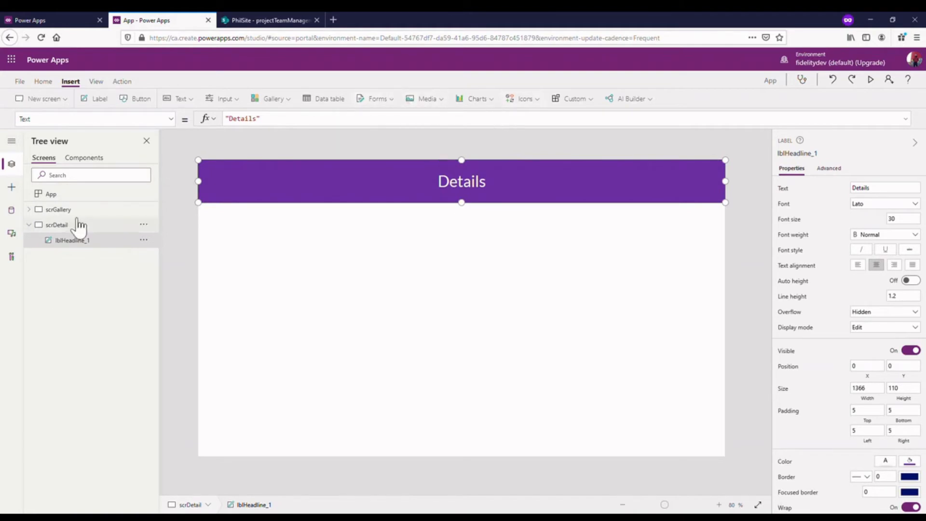
pyautogui.click(393, 99)
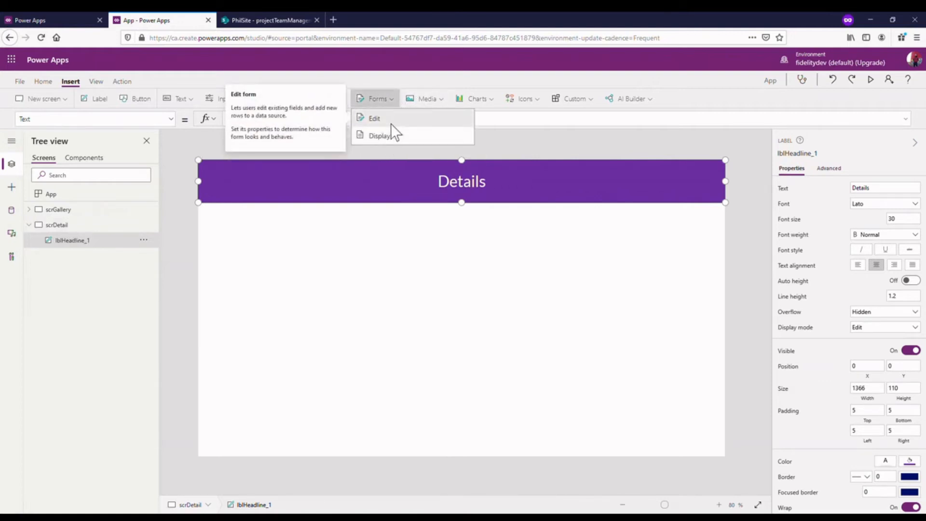
pyautogui.click(391, 123)
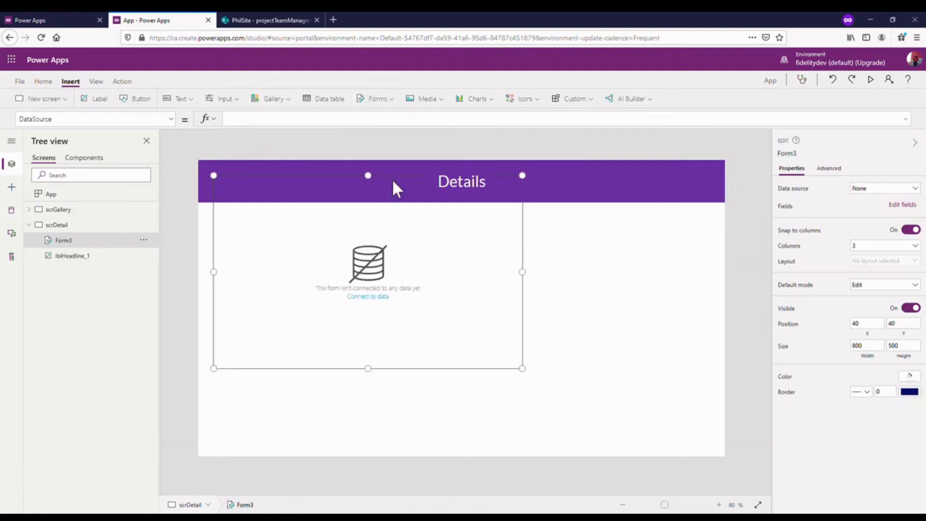
pyautogui.moveTo(409, 183); pyautogui.dragTo(511, 241)
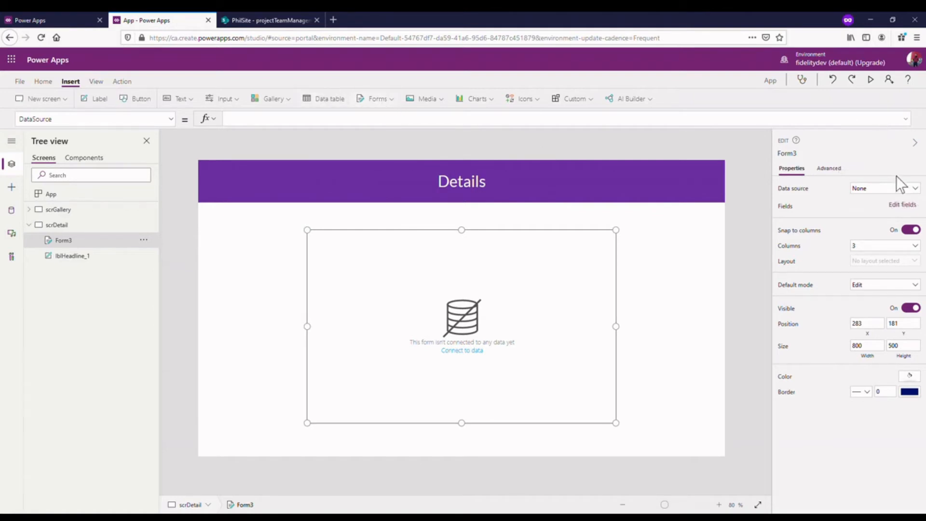
# - Set the data source of the new edit form on scrDetail to the SharePoint list projectTeamManagementList
pyautogui.click(381, 96)
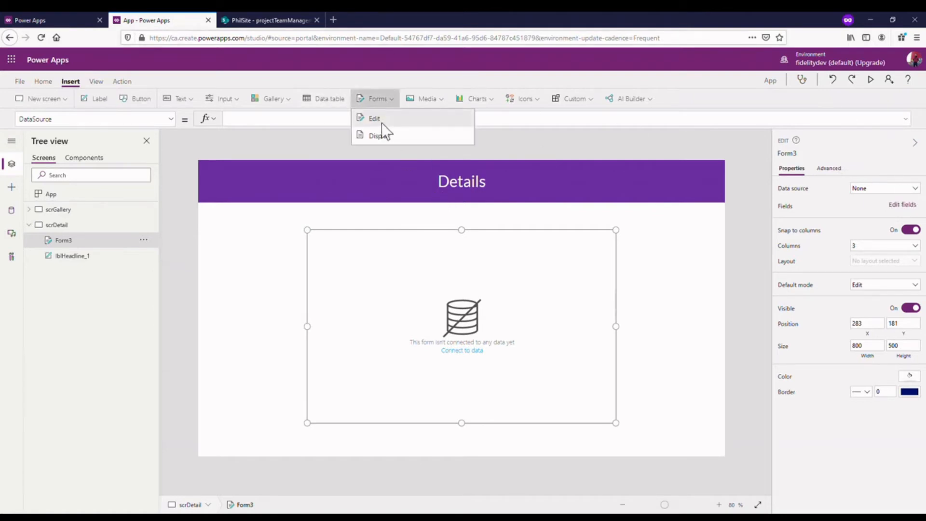
pyautogui.click(391, 102)
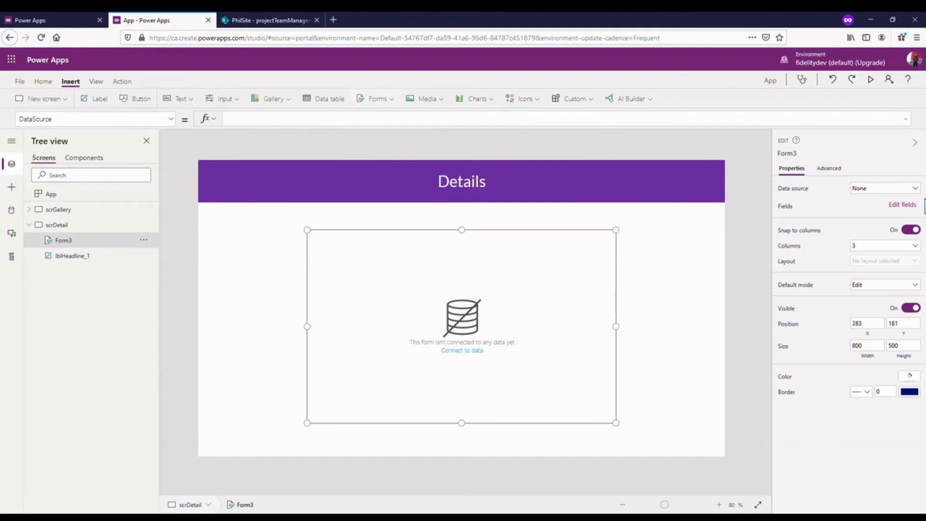
pyautogui.click(907, 188)
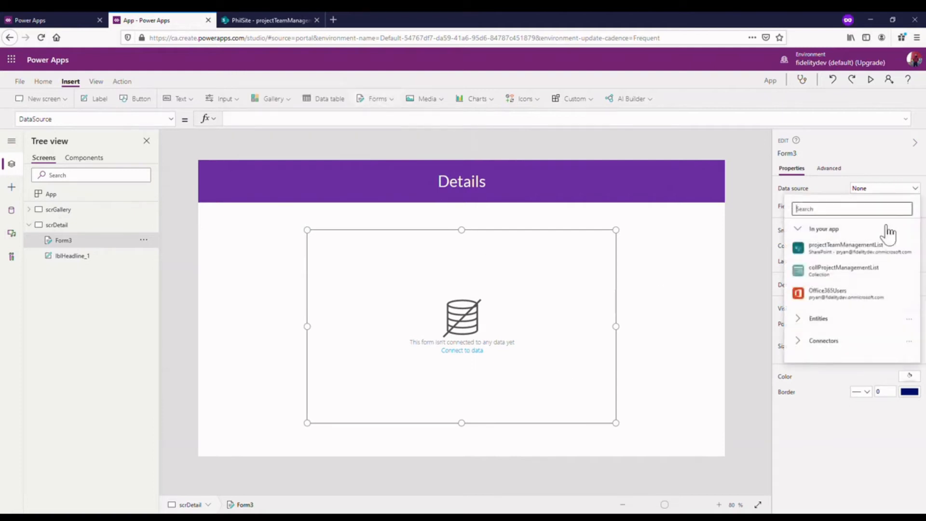
pyautogui.moveTo(862, 247)
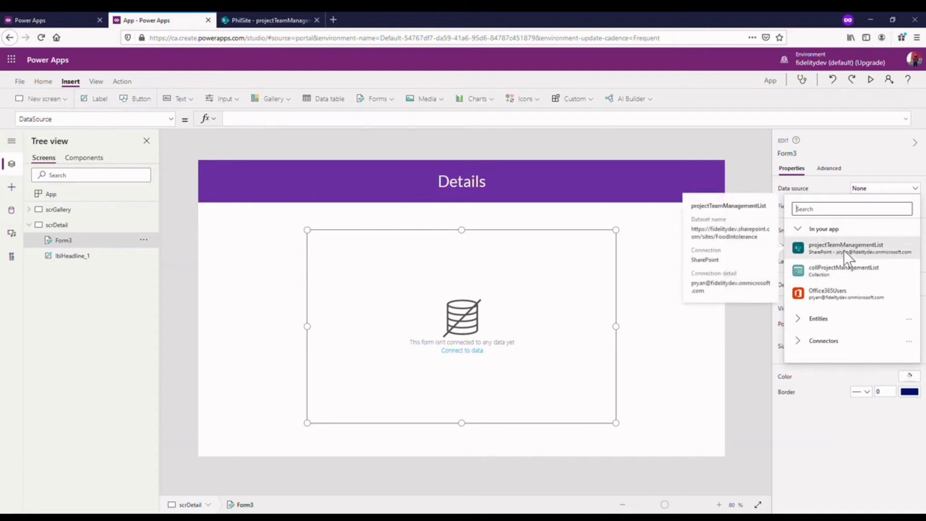
pyautogui.click(843, 250)
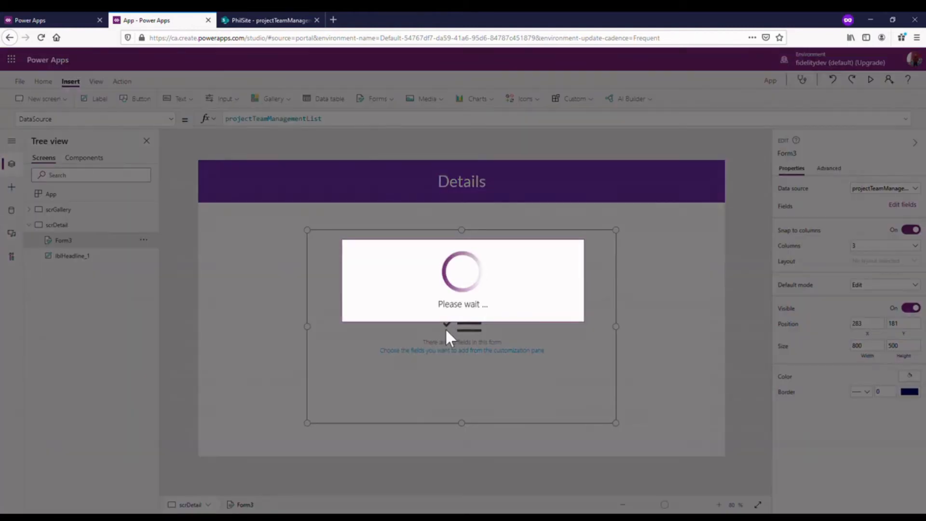
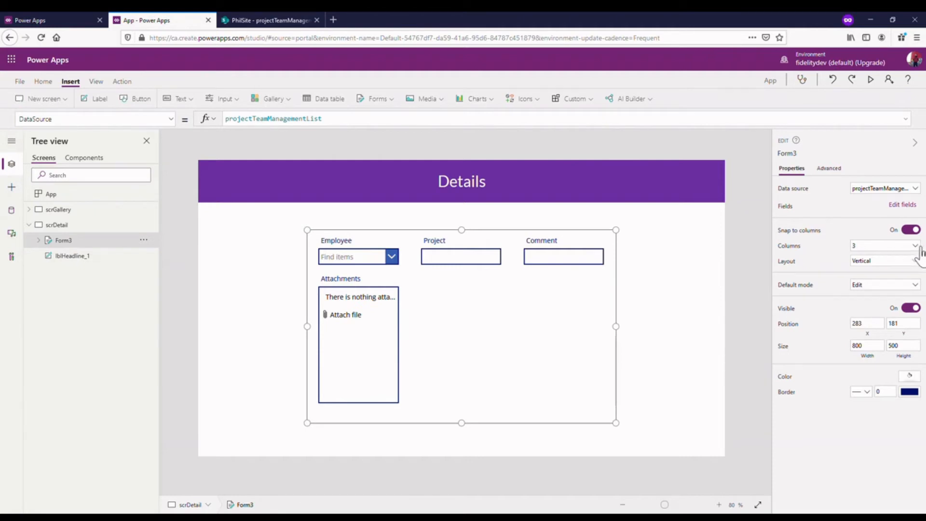
# - Set the edit form on scrDetail to a single column
pyautogui.click(919, 249)
pyautogui.click(871, 256)
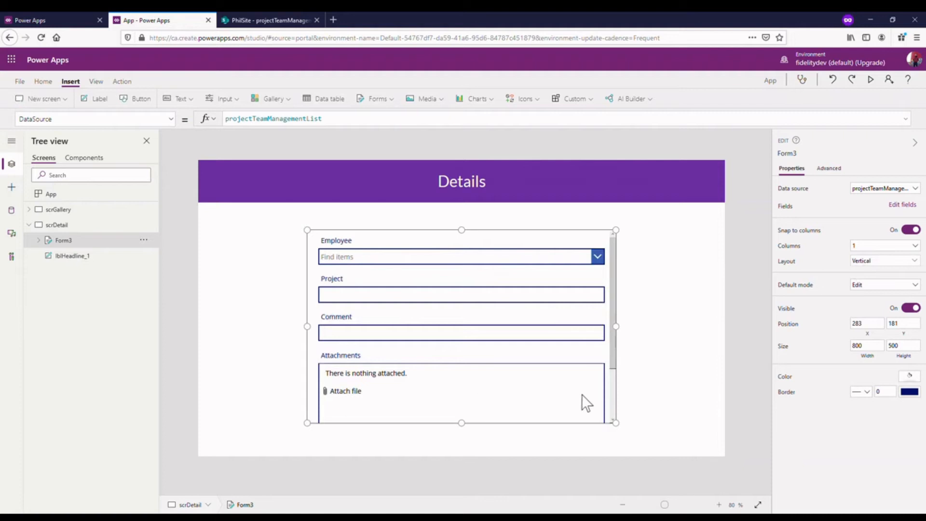
pyautogui.click(584, 390)
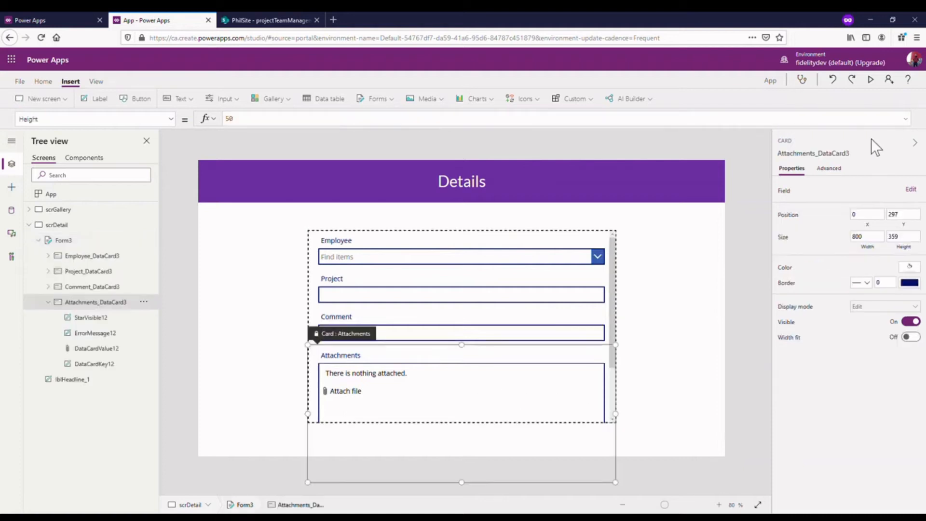
pyautogui.click(911, 188)
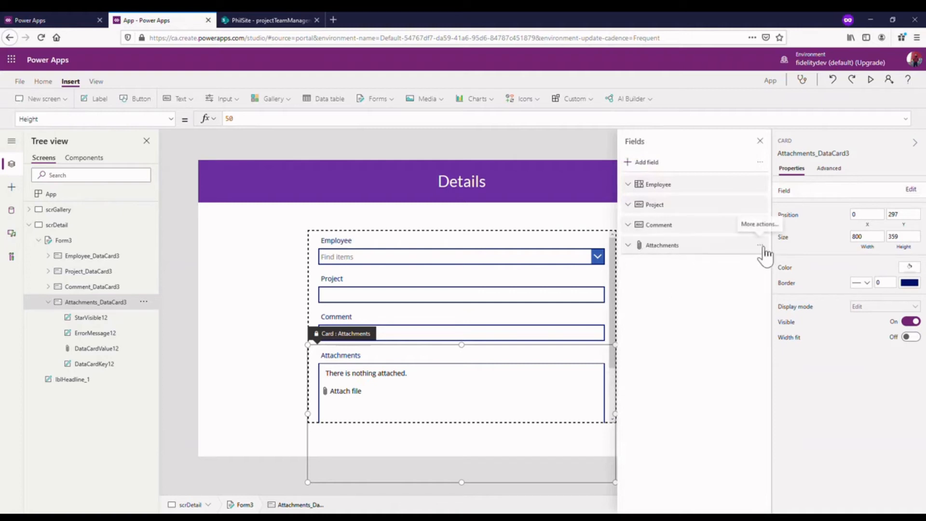
pyautogui.click(837, 153)
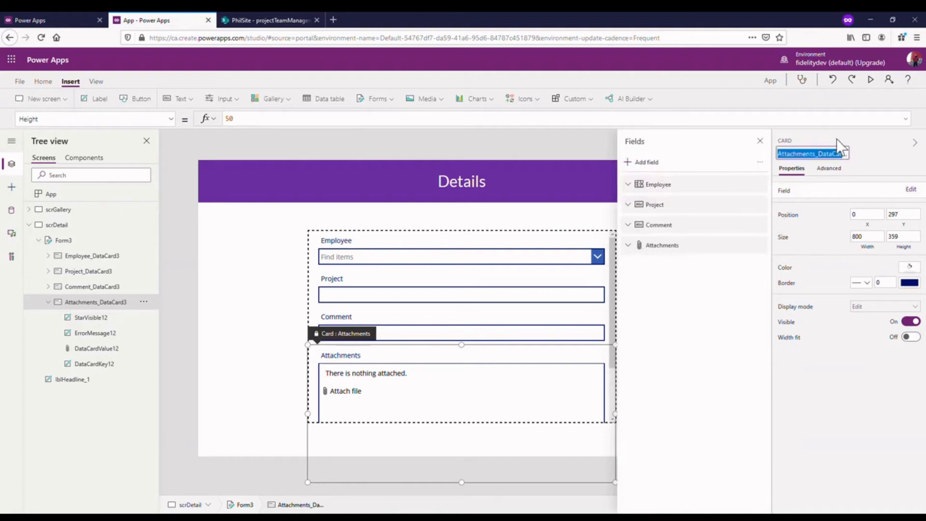
pyautogui.click(759, 141)
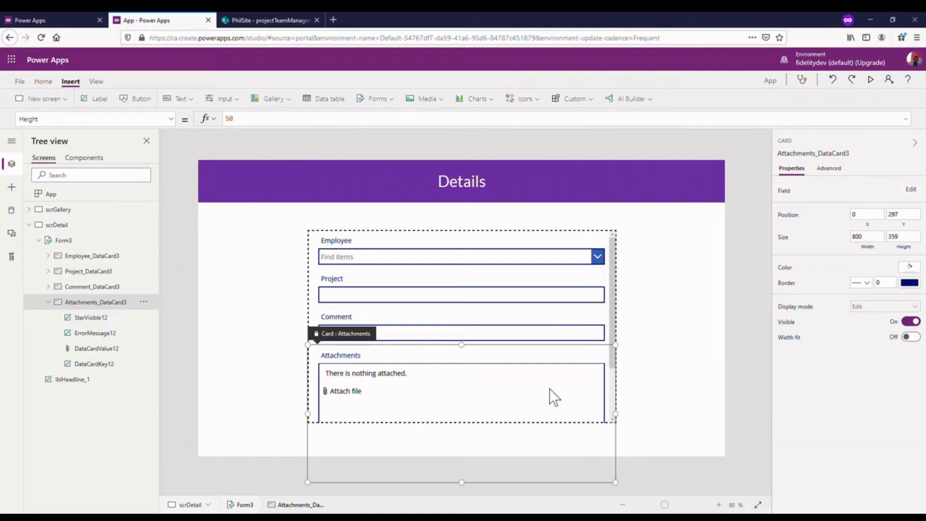
# - Remove the Attachments field from the edit form on scrDetail
pyautogui.click(87, 240)
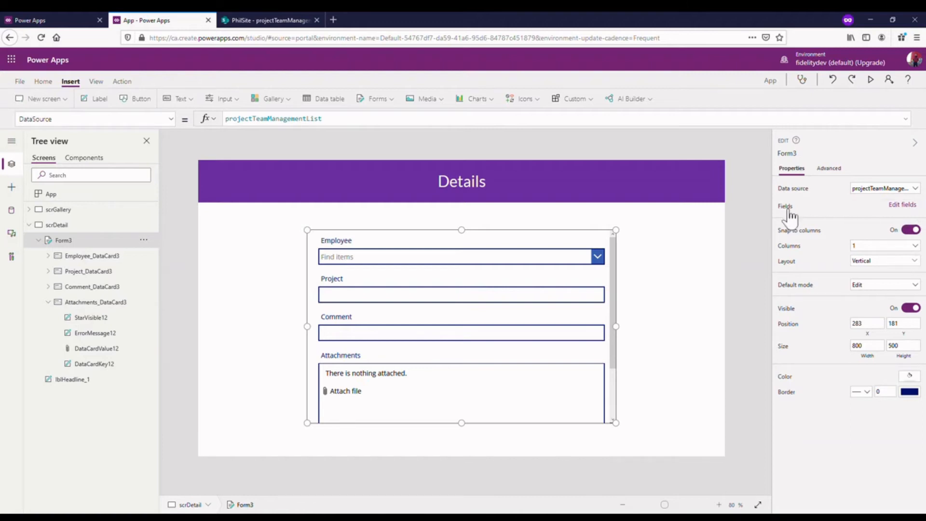
pyautogui.click(902, 205)
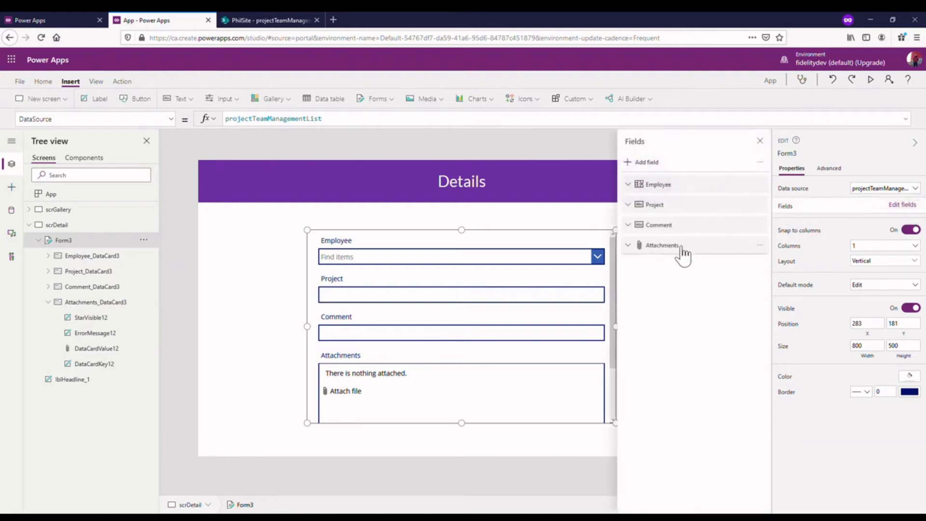
pyautogui.click(761, 245)
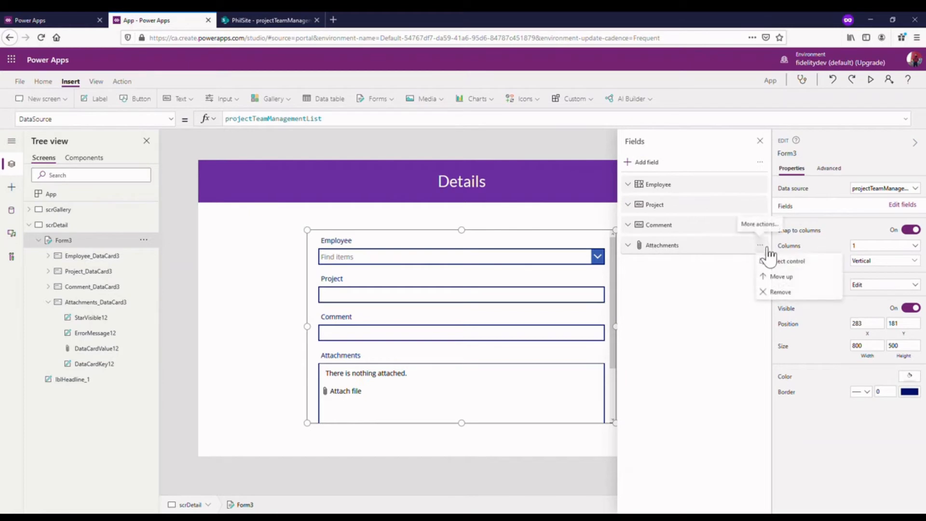
pyautogui.click(790, 294)
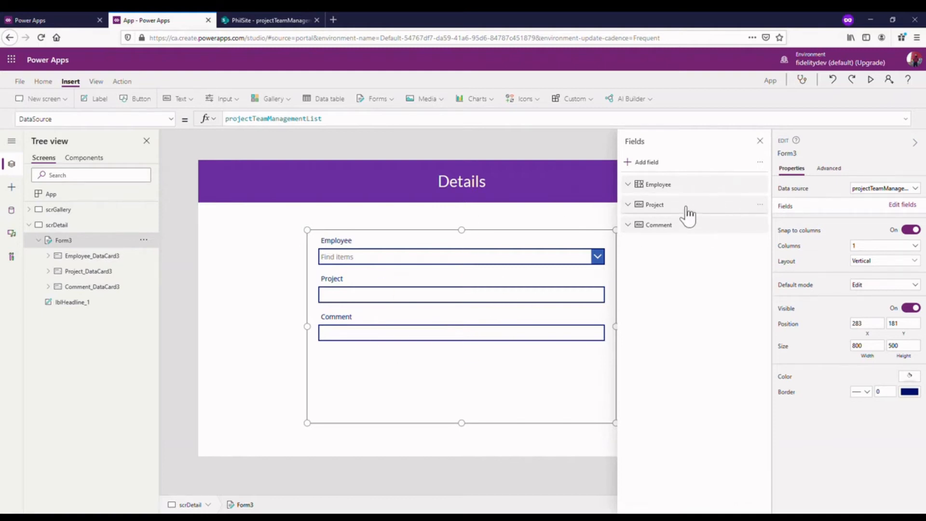
# - Move the Comment field to the top of the form's field order and back below Project
pyautogui.moveTo(695, 189); pyautogui.dragTo(647, 203)
pyautogui.moveTo(731, 227); pyautogui.dragTo(723, 187)
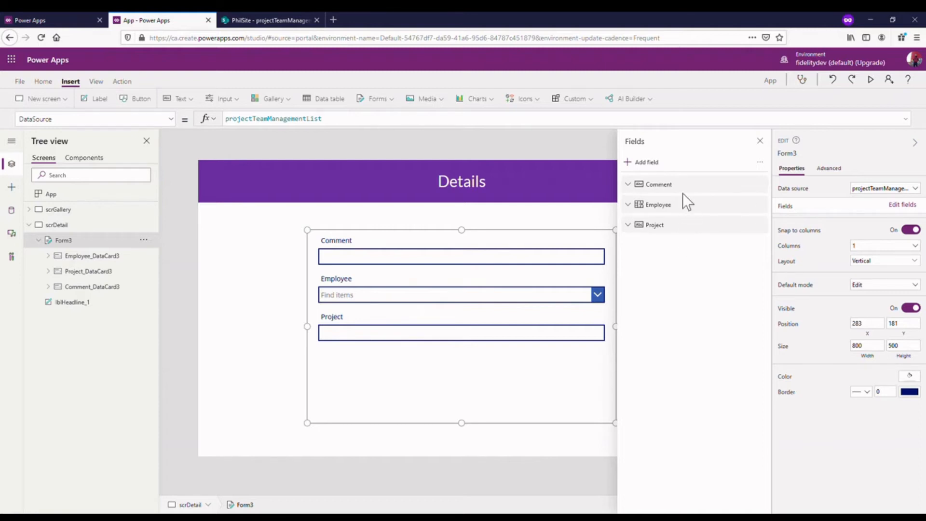
pyautogui.moveTo(690, 186); pyautogui.dragTo(684, 239)
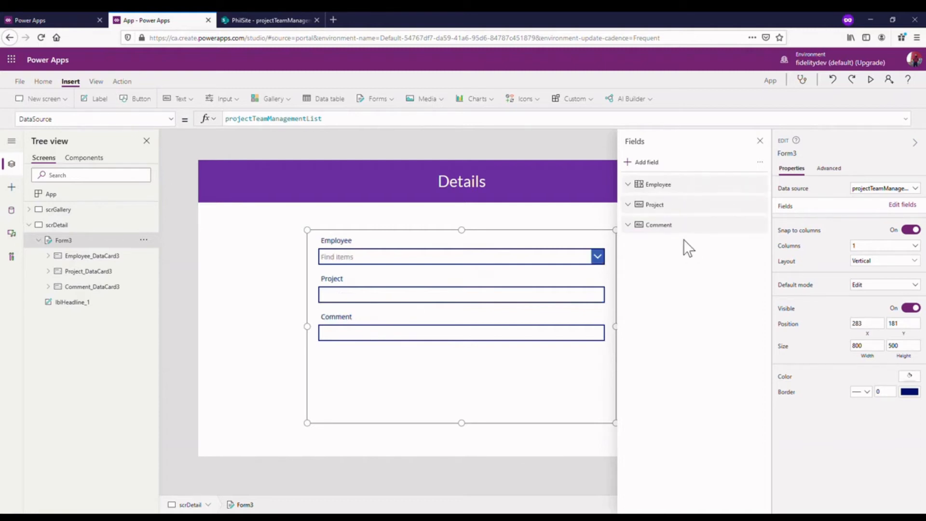
pyautogui.click(760, 141)
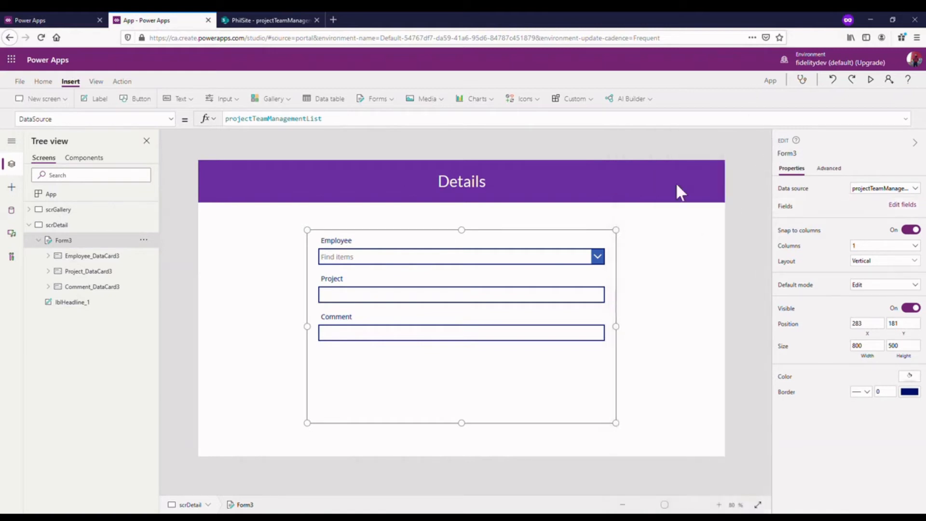
# - Set the chevron background color of the Employee combo box to the standard purple
pyautogui.click(559, 265)
pyautogui.click(560, 264)
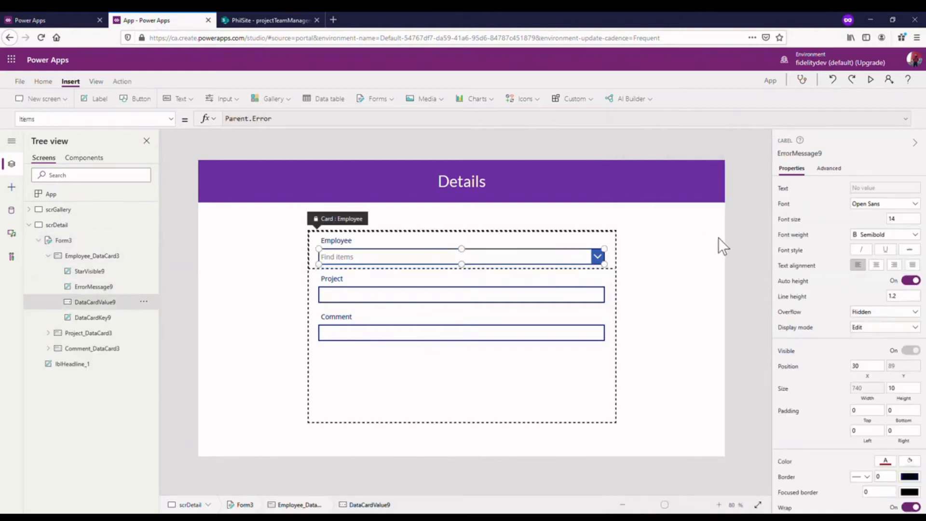
pyautogui.click(718, 238)
pyautogui.click(547, 264)
pyautogui.click(570, 264)
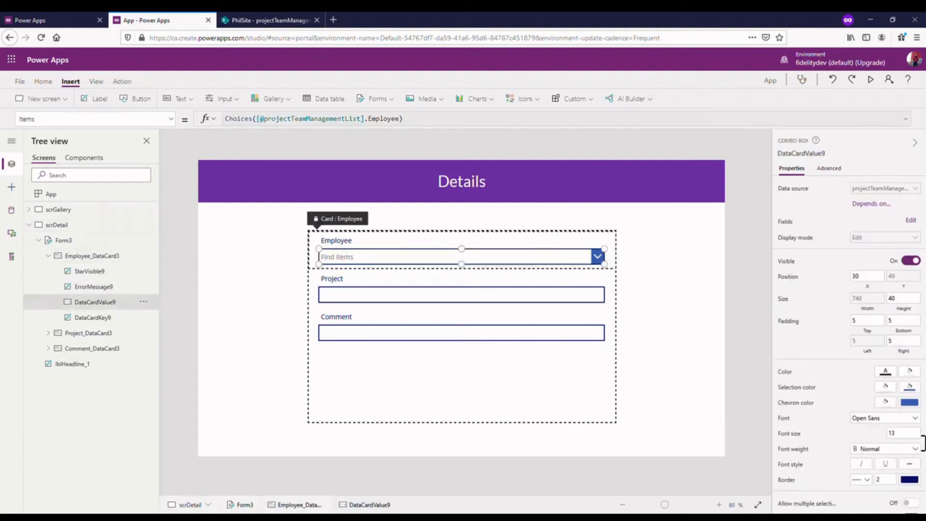
pyautogui.click(919, 387)
pyautogui.click(919, 386)
pyautogui.click(914, 404)
pyautogui.click(879, 449)
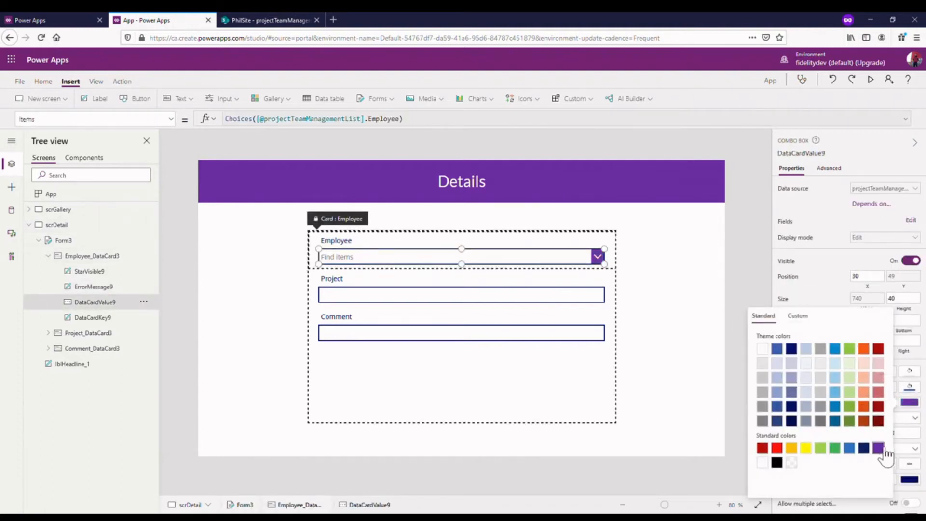
pyautogui.click(833, 297)
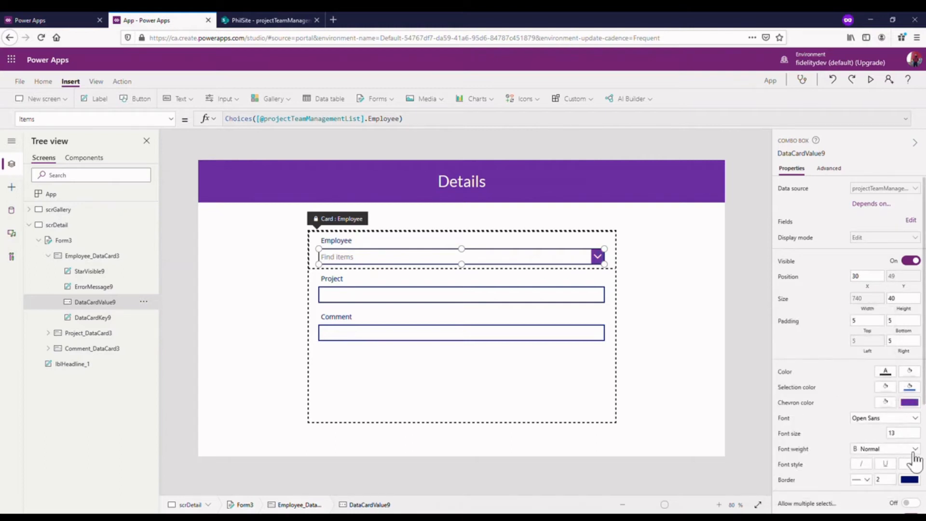
# - Try to change the border color of the locked Employee combo box
pyautogui.click(909, 480)
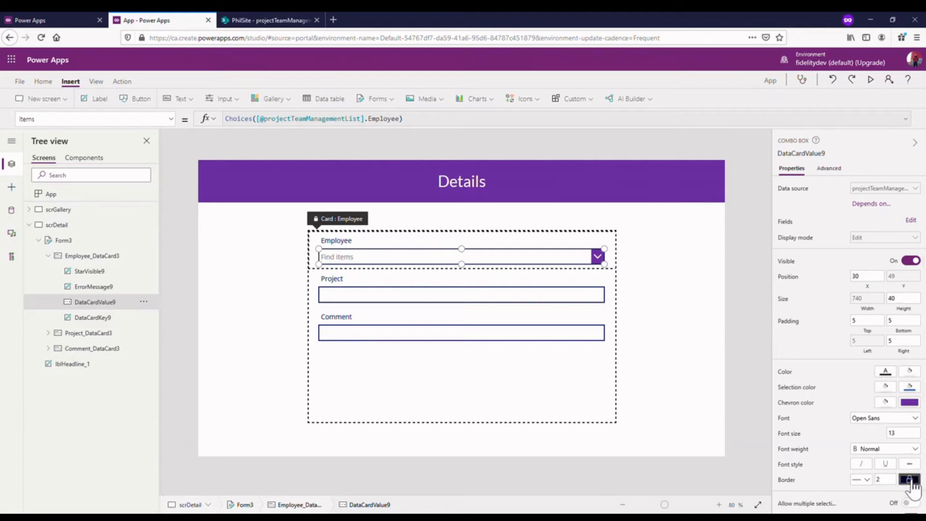
pyautogui.click(794, 170)
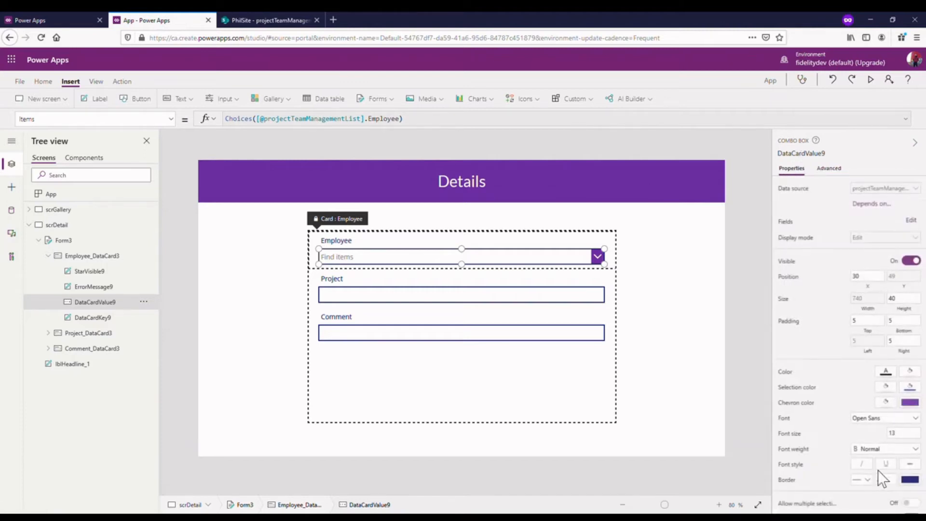
pyautogui.click(910, 480)
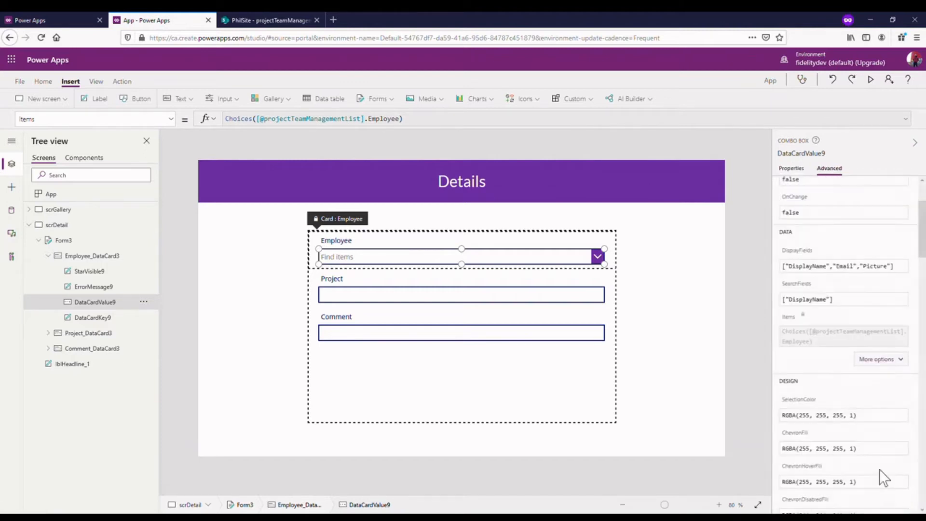
# - Examine the BorderColor formula of the Employee combo box to find where its border color comes from
pyautogui.click(655, 279)
pyautogui.click(409, 256)
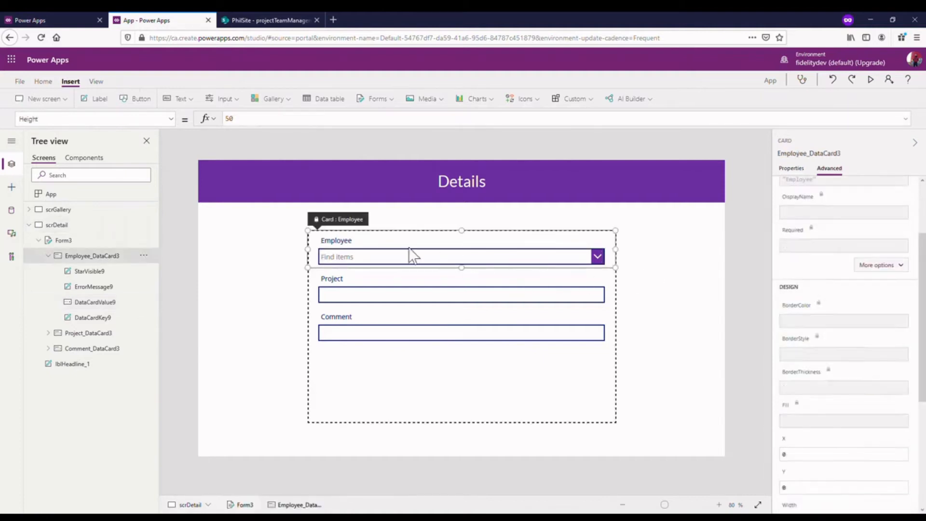
pyautogui.click(386, 256)
pyautogui.click(91, 271)
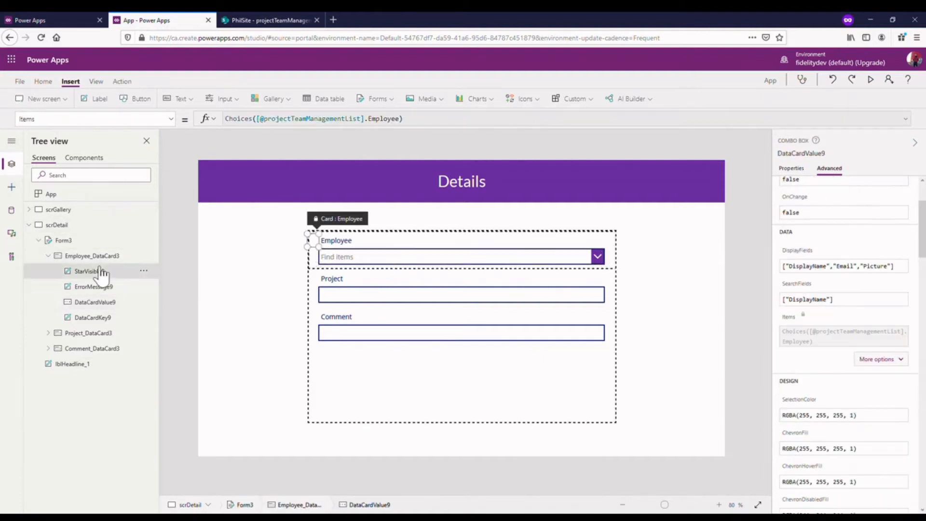
pyautogui.click(390, 258)
pyautogui.click(140, 121)
pyautogui.scroll(2, 142, 245)
pyautogui.scroll(8, 143, 245)
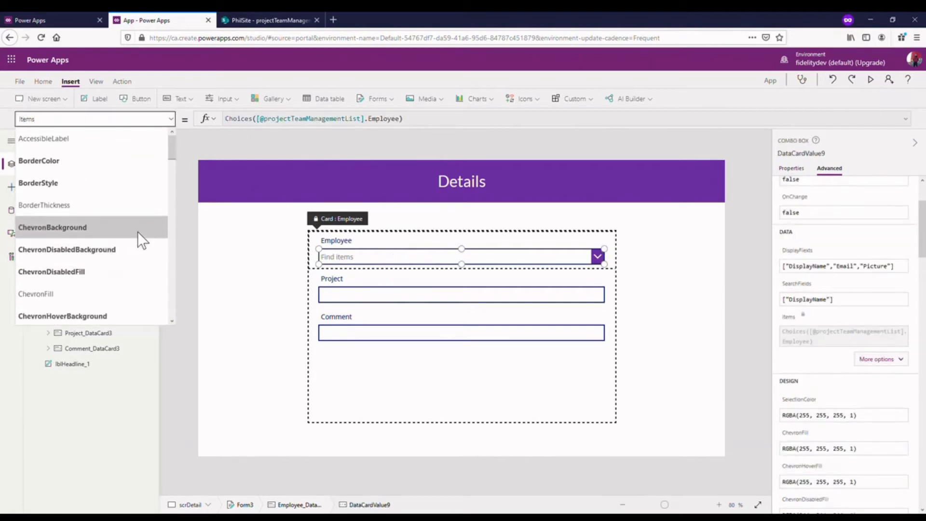
pyautogui.click(92, 160)
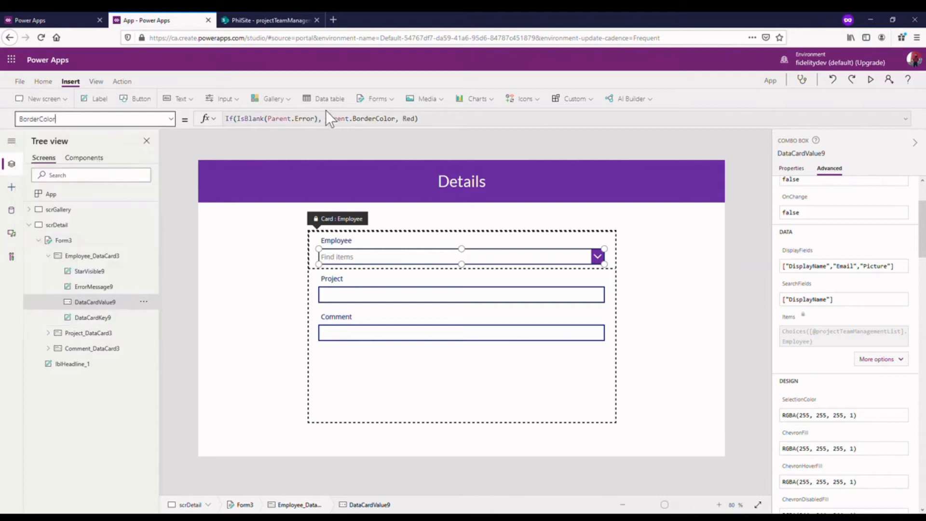
pyautogui.moveTo(428, 132)
pyautogui.mouseDown()
pyautogui.moveTo(432, 164)
pyautogui.moveTo(432, 130)
pyautogui.mouseUp()
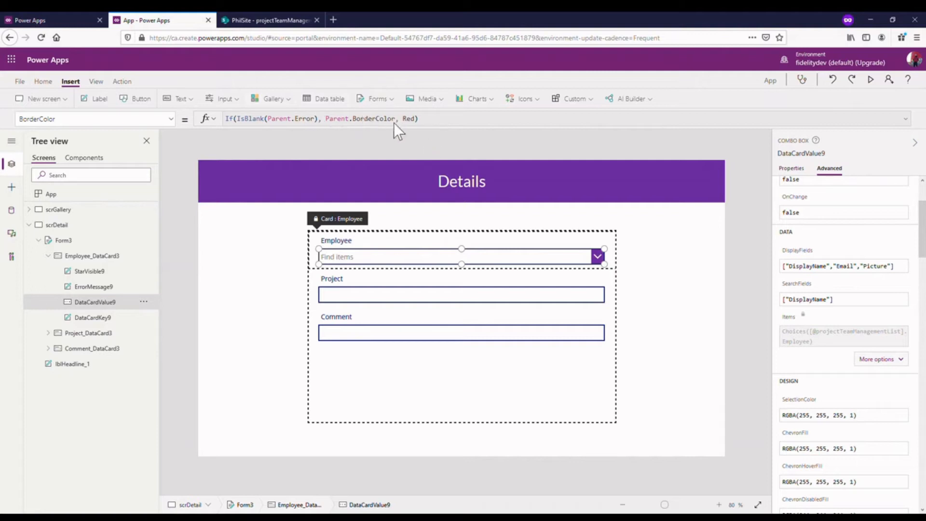
# - Set the border color of the whole edit form on scrDetail to the standard purple
pyautogui.click(86, 241)
pyautogui.scroll(-5, 840, 384)
pyautogui.scroll(5, 841, 384)
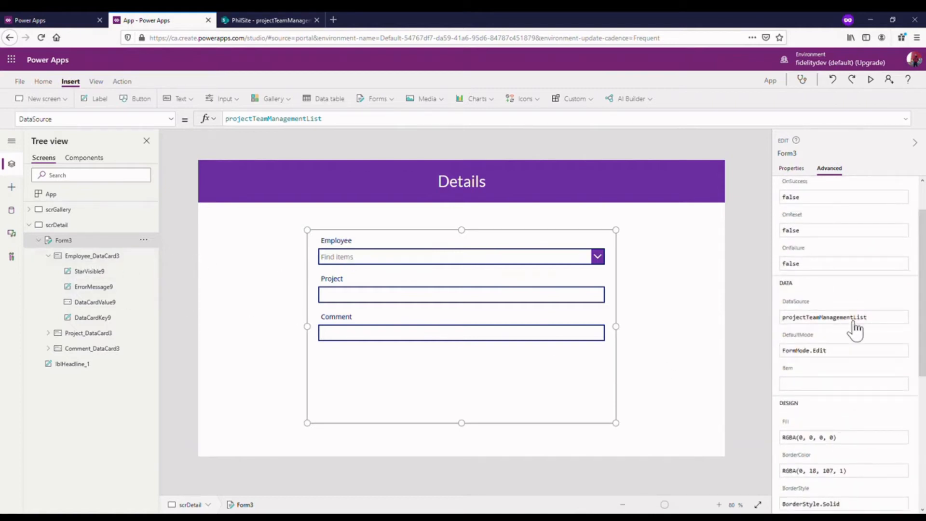
pyautogui.scroll(1, 853, 328)
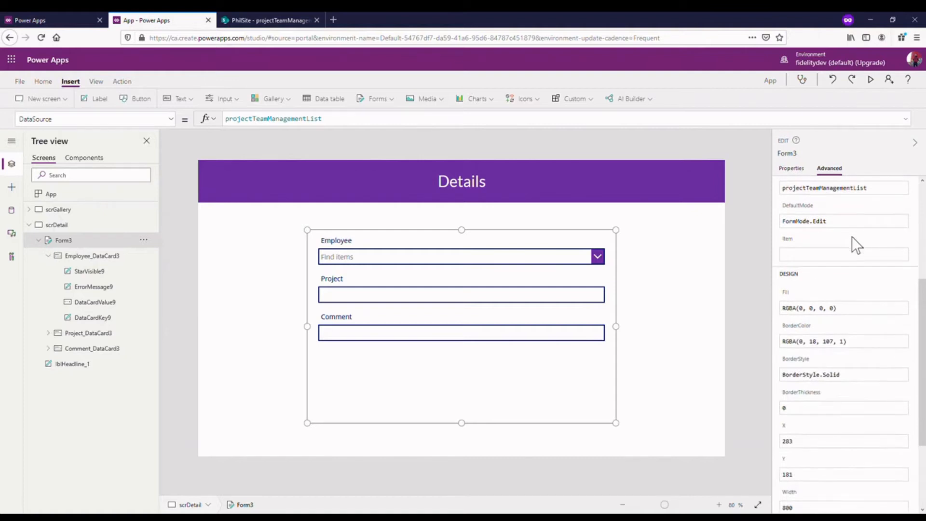
pyautogui.scroll(-2, 851, 236)
pyautogui.click(847, 263)
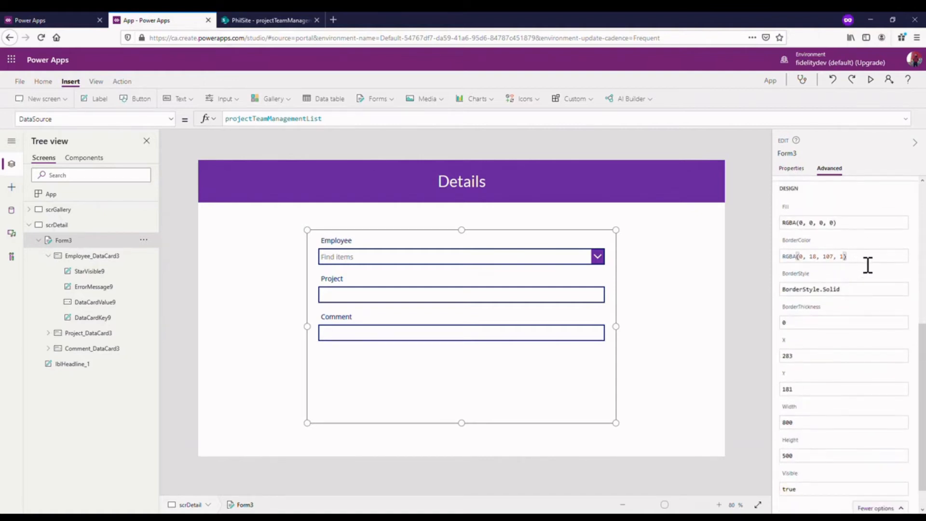
pyautogui.click(805, 171)
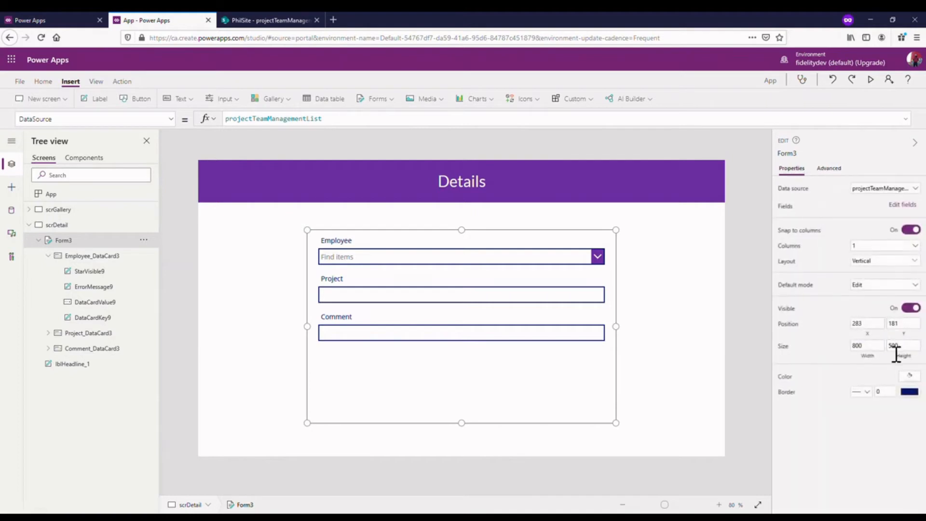
pyautogui.click(917, 395)
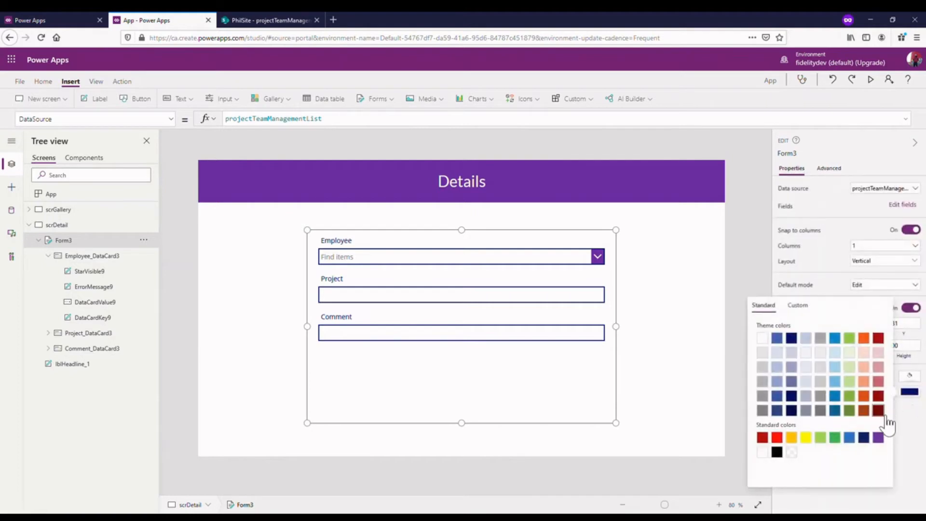
pyautogui.click(885, 439)
pyautogui.click(723, 187)
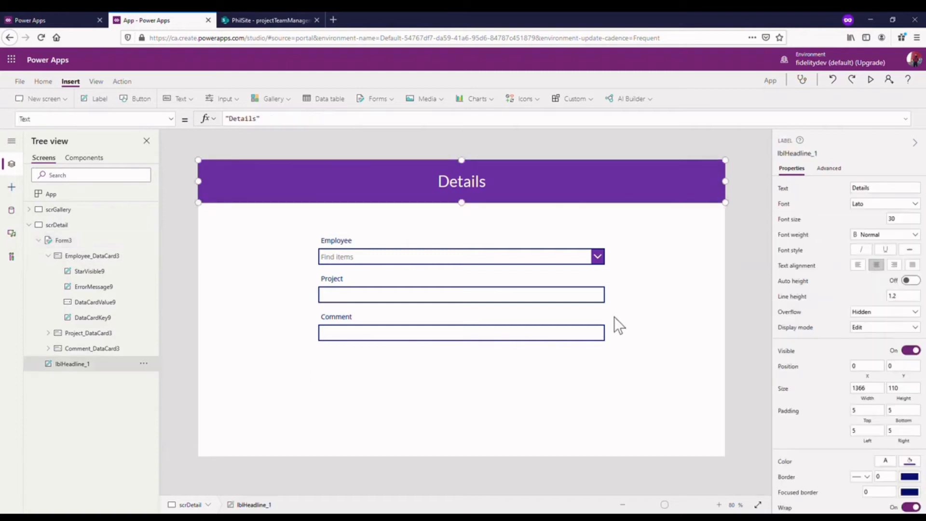
pyautogui.click(541, 302)
pyautogui.click(635, 253)
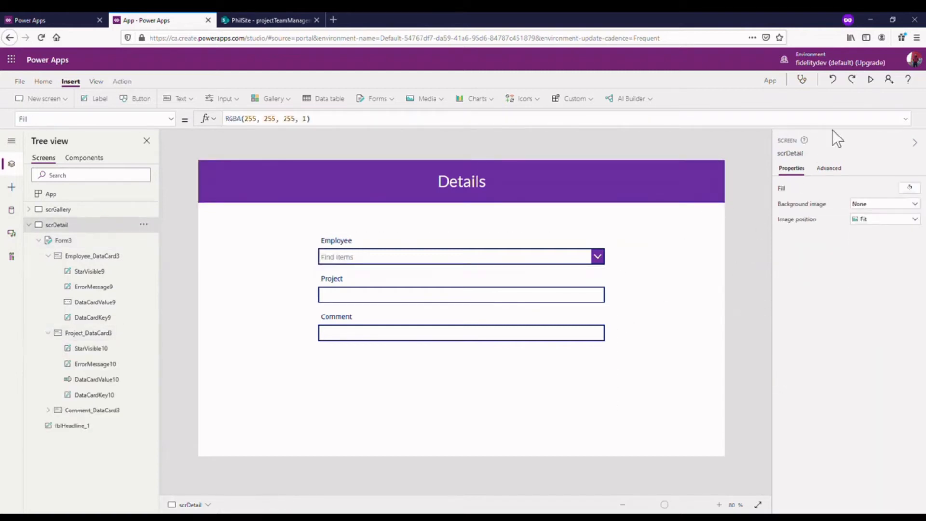
# - Collapse the form's card branches and set the border color of the Employee card to the standard purple
pyautogui.click(48, 256)
pyautogui.click(94, 261)
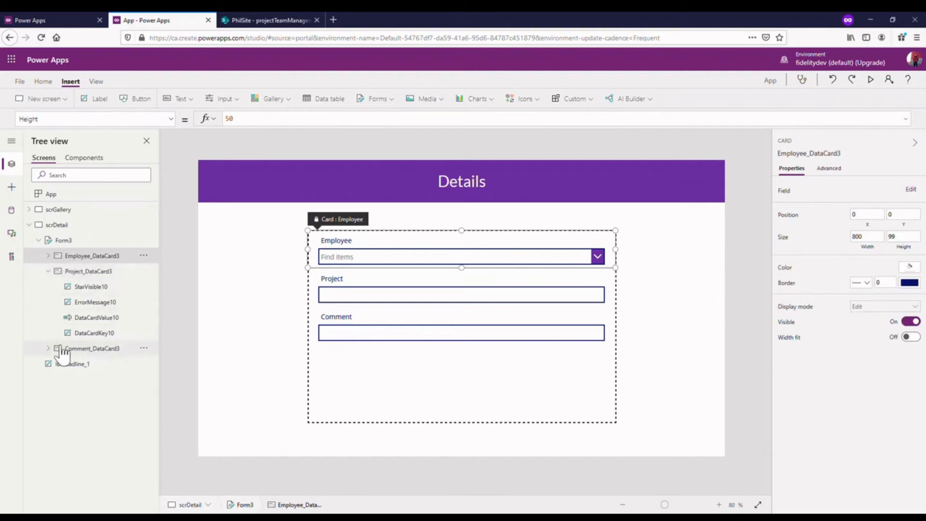
pyautogui.click(51, 272)
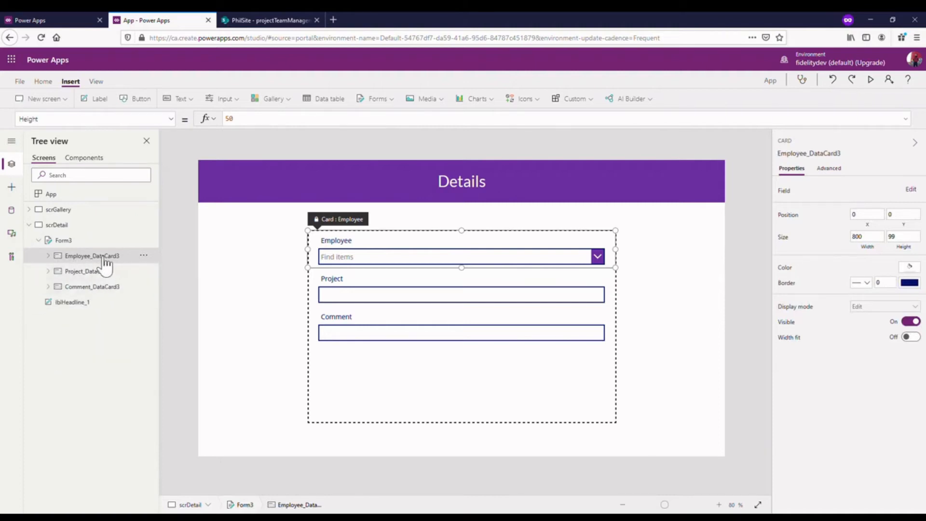
pyautogui.click(910, 284)
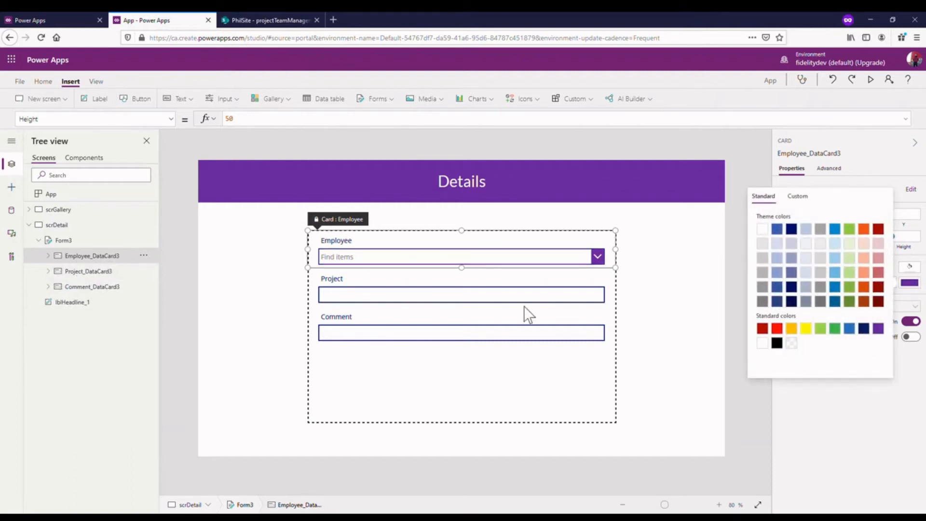
pyautogui.click(535, 313)
# - Set the border color of the Project card in the edit form to the standard purple
pyautogui.click(508, 296)
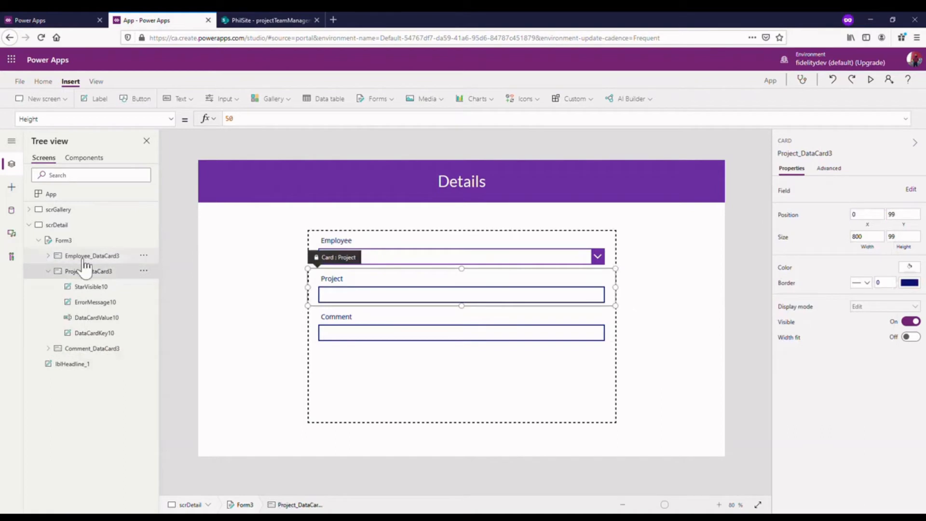
pyautogui.click(49, 271)
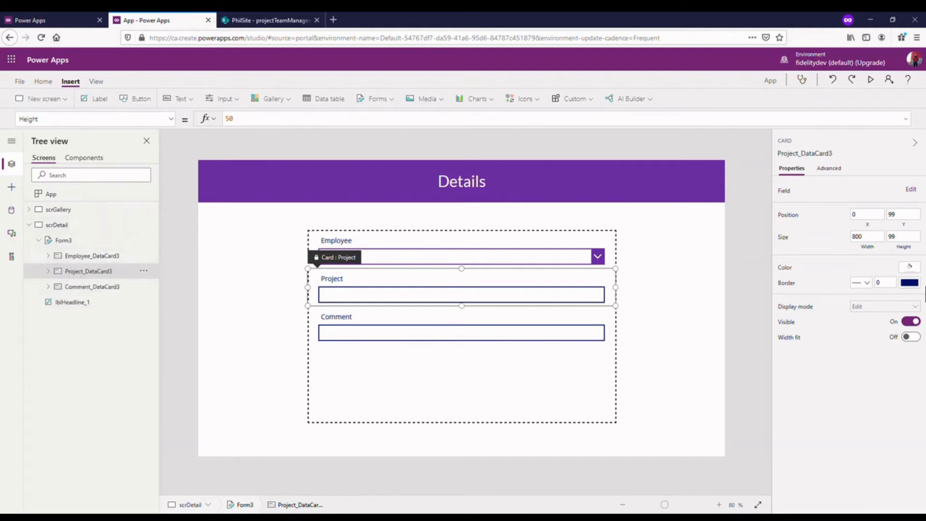
pyautogui.click(911, 283)
pyautogui.click(878, 329)
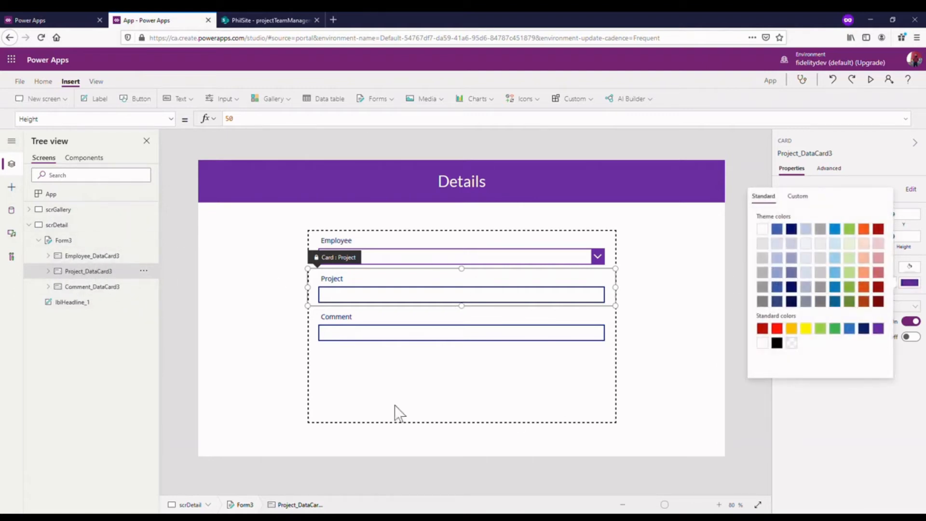
# - Set the border color of the Comment card in the edit form to the standard purple
pyautogui.click(107, 288)
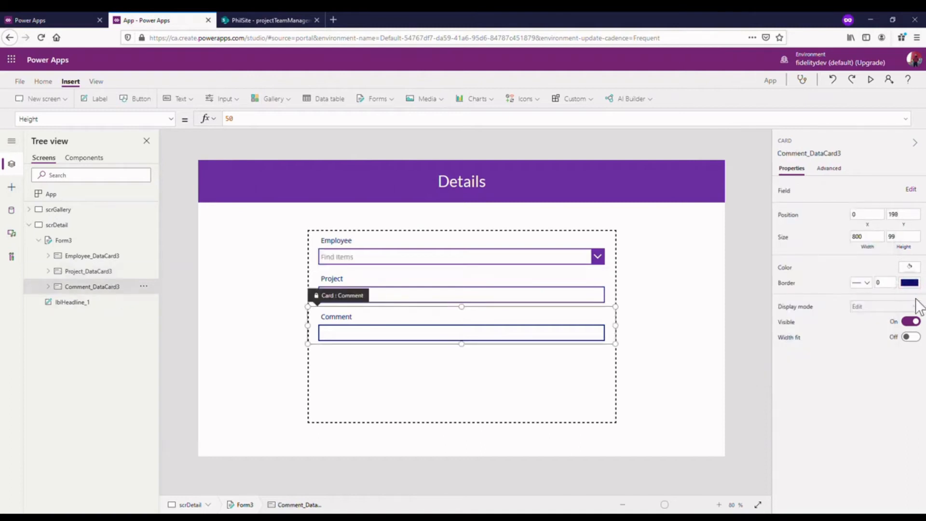
pyautogui.click(909, 283)
pyautogui.click(883, 332)
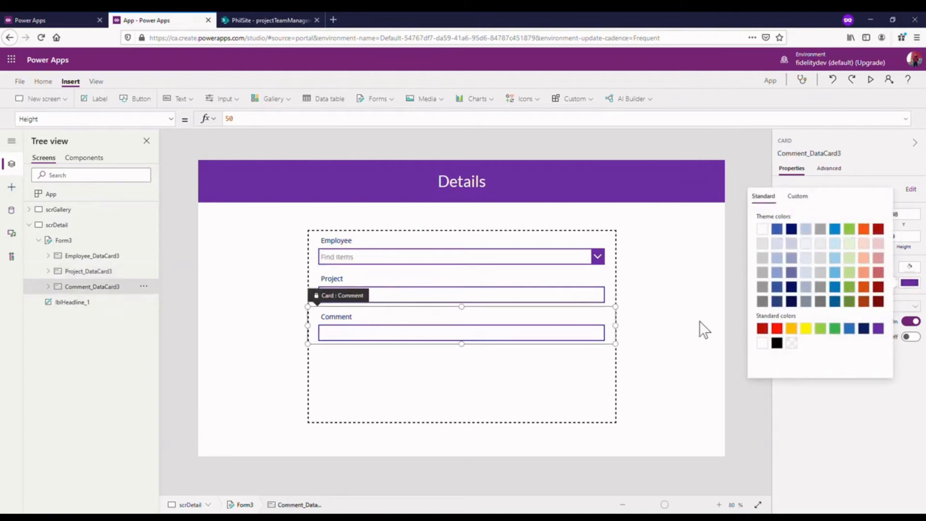
pyautogui.click(664, 315)
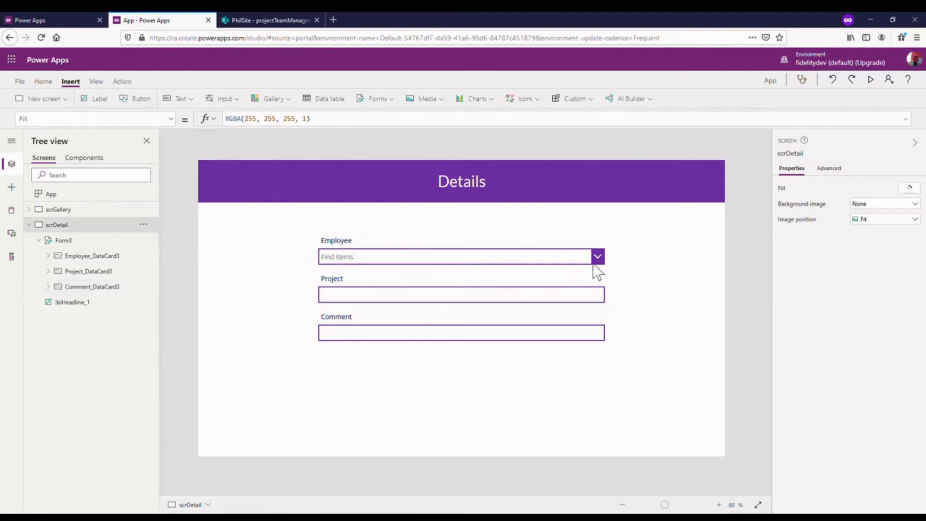
# - Preview the Details screen to check how the form runs, and return to the editor
pyautogui.click(873, 80)
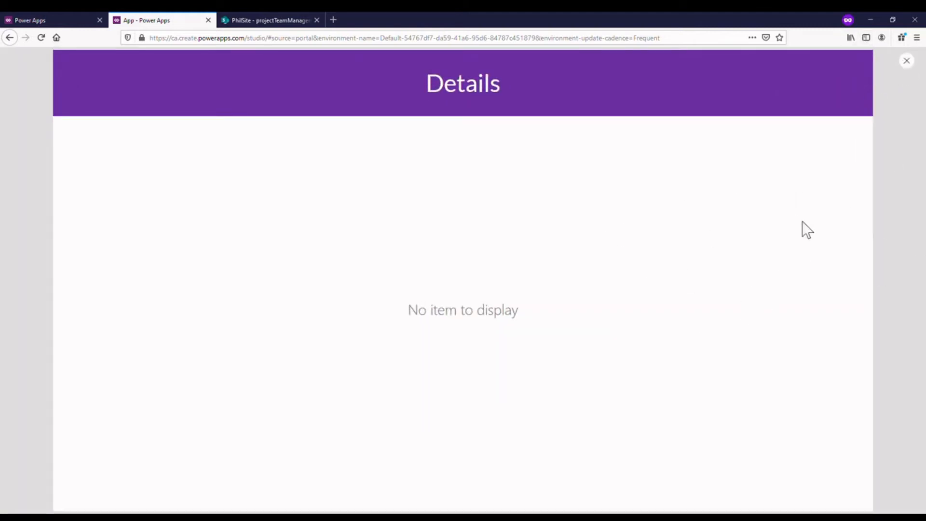
pyautogui.click(910, 62)
pyautogui.click(567, 318)
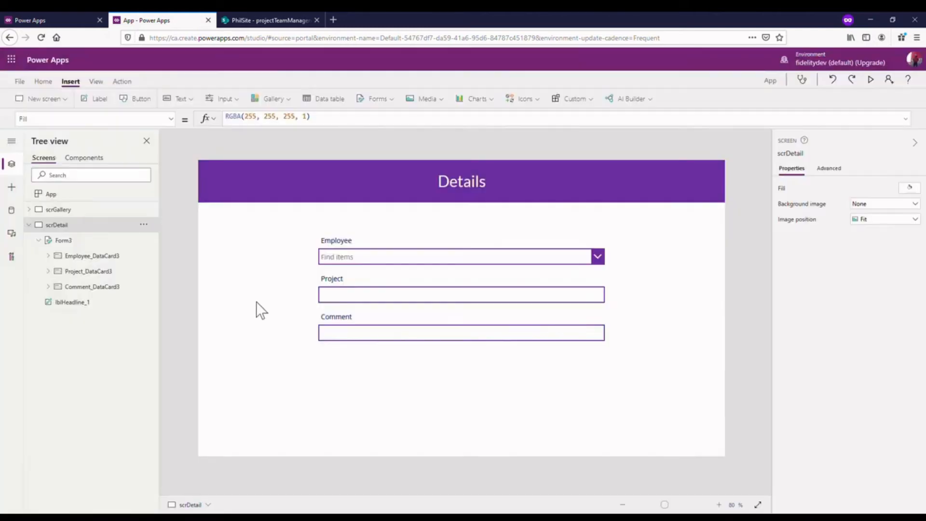
# - Set the default mode of the edit form on scrDetail to New
pyautogui.click(99, 240)
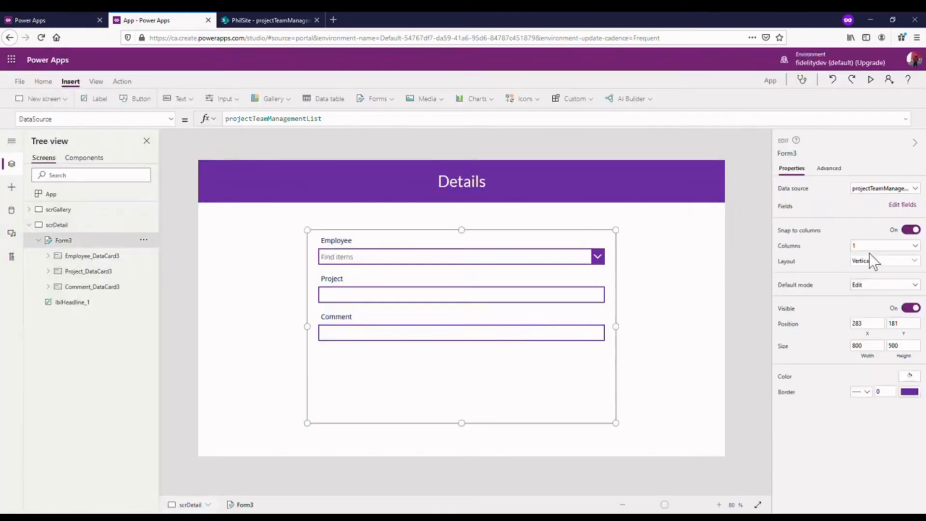
pyautogui.click(915, 287)
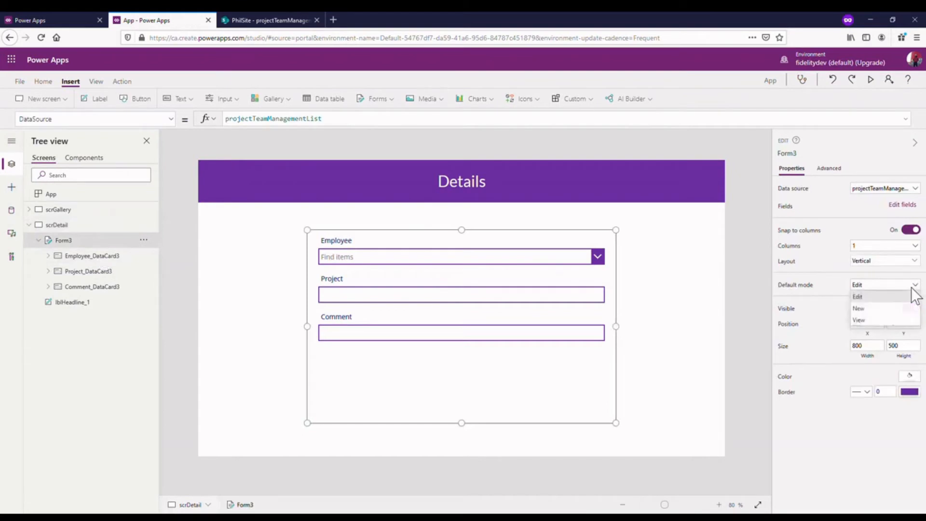
pyautogui.click(859, 308)
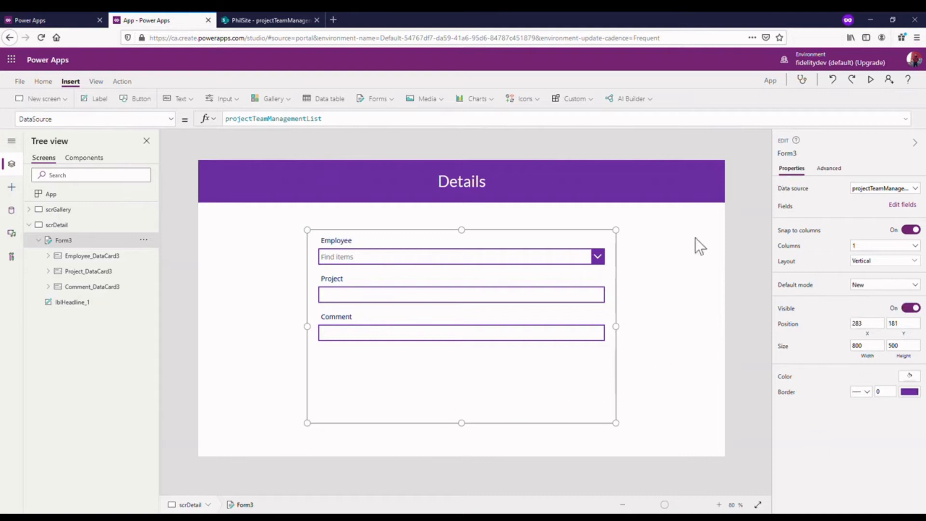
# - Preview the Details screen and test the Employee combo box by searching for two employees by first name, clearing each search
pyautogui.click(871, 81)
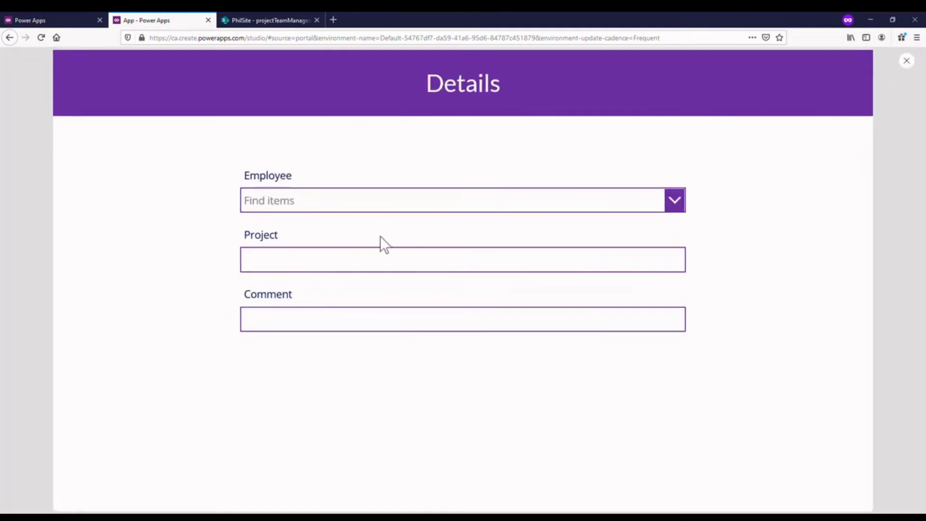
pyautogui.click(543, 201)
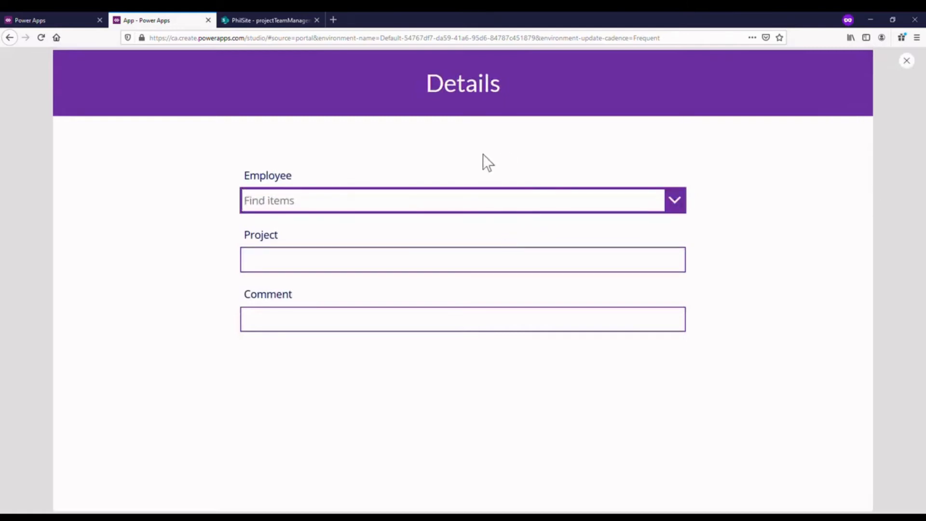
pyautogui.click(654, 205)
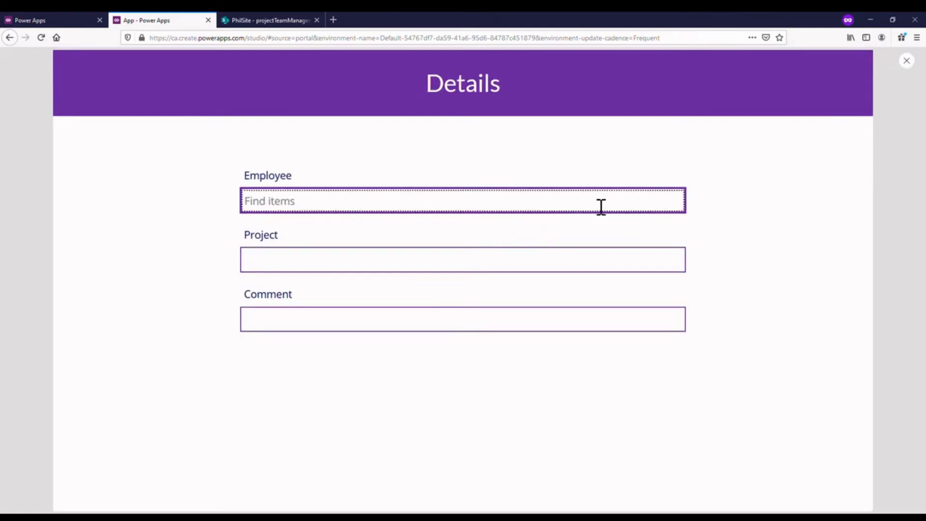
pyautogui.write('phili')
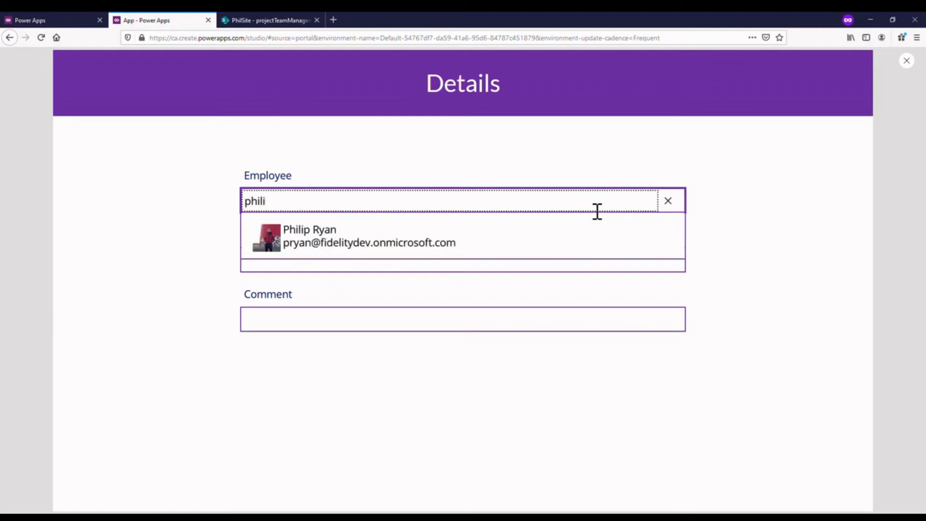
pyautogui.press('BackSpace')
pyautogui.press('BackSpace')
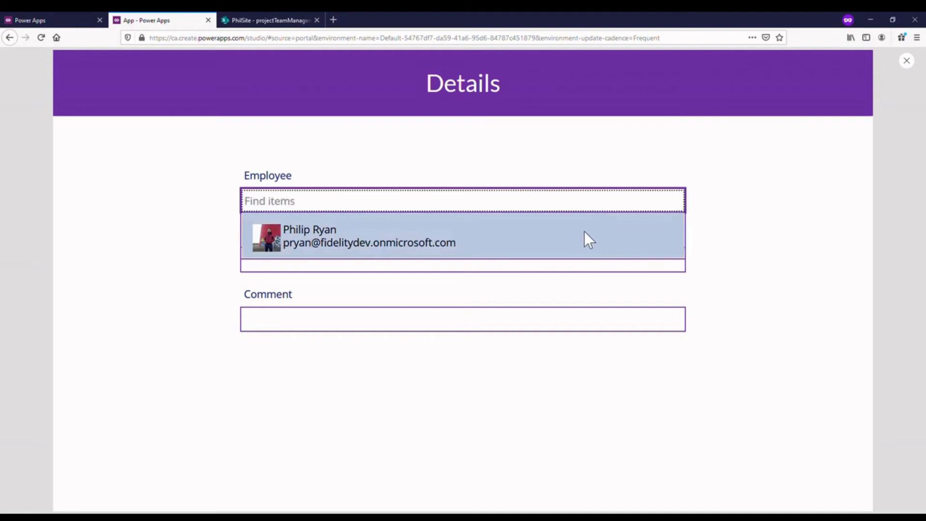
pyautogui.write('sean')
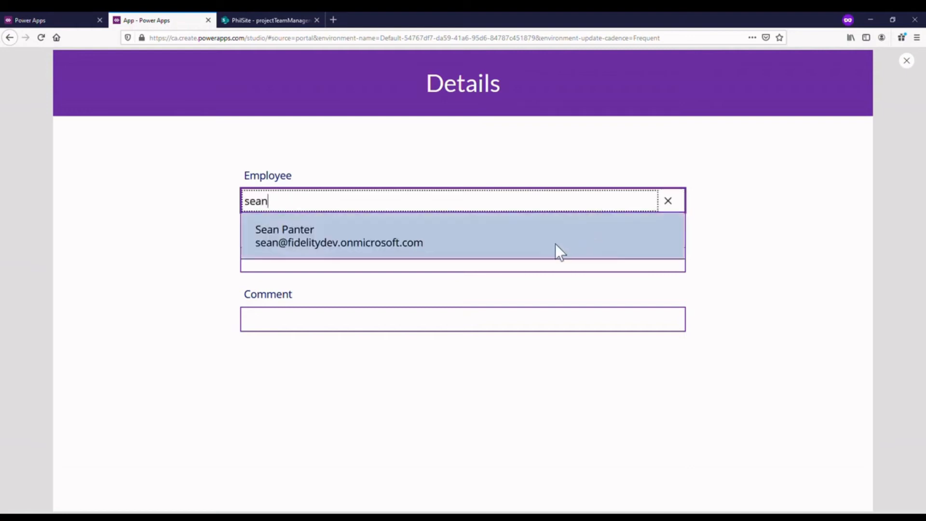
pyautogui.click(433, 197)
pyautogui.click(442, 207)
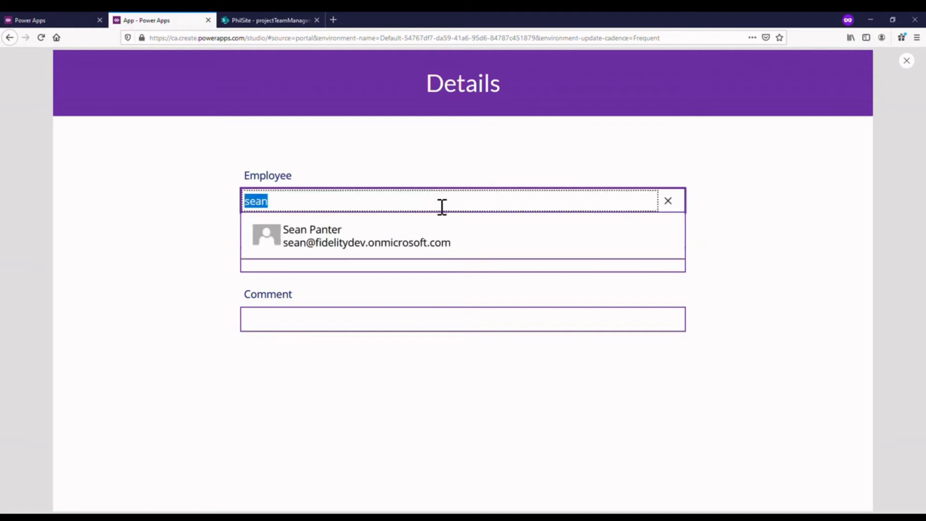
pyautogui.press('BackSpace')
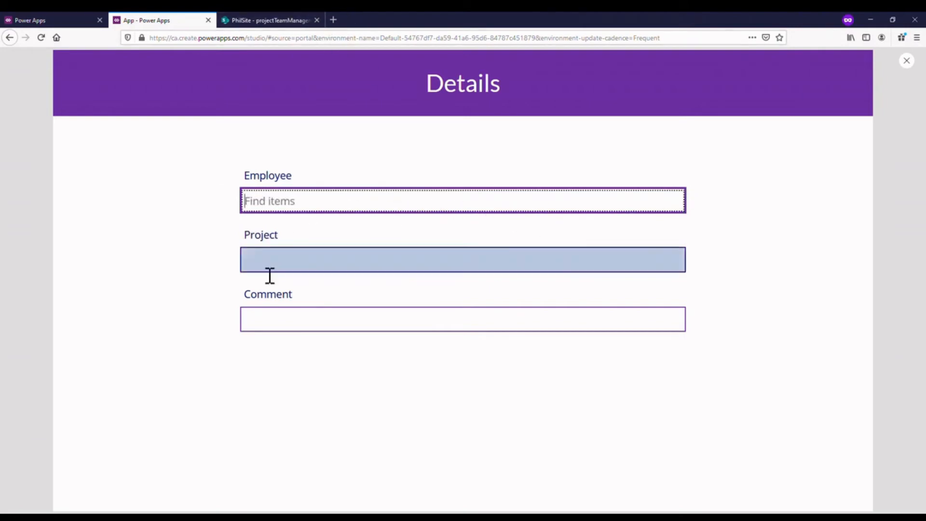
# - Fill in the previewed form with an employee's name, project "This video" and comment "It's recording", and return to the editor
pyautogui.click(360, 211)
pyautogui.write('phili')
pyautogui.click(409, 232)
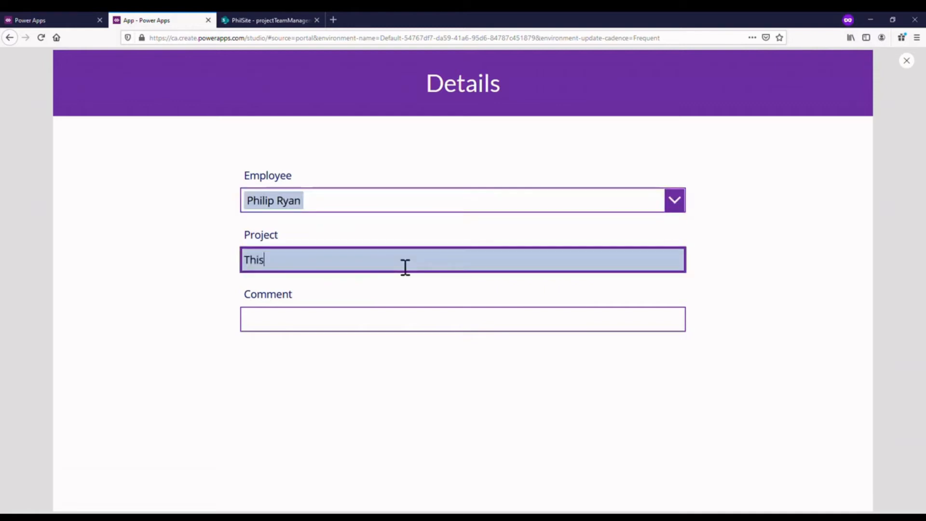
pyautogui.click(405, 267)
pyautogui.write('This video')
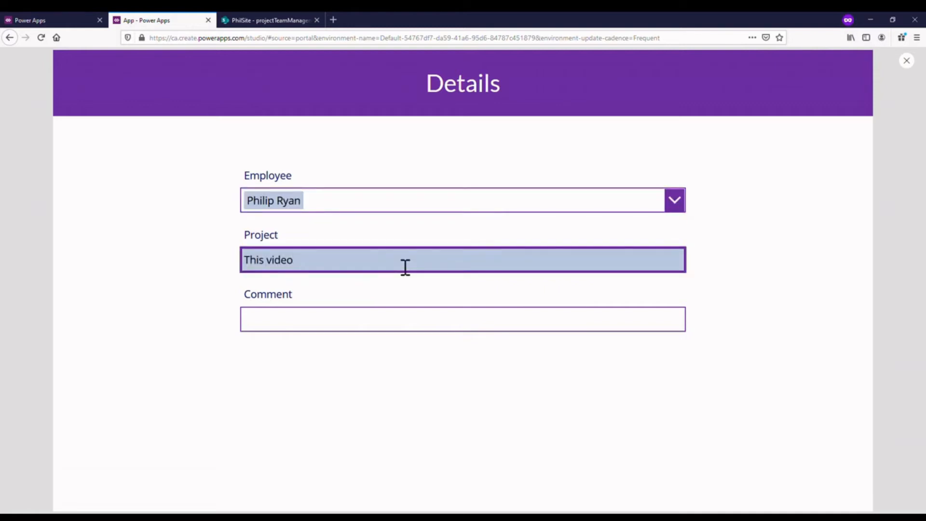
pyautogui.click(400, 323)
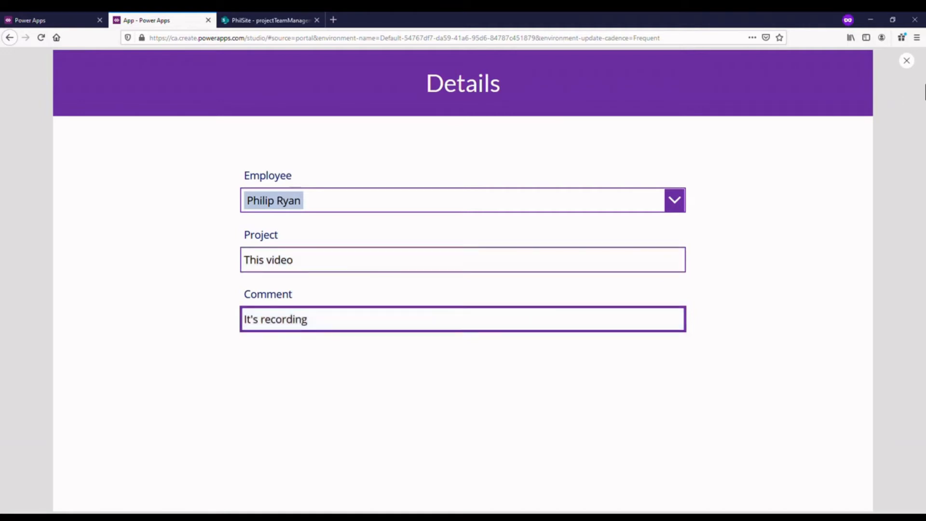
pyautogui.click(906, 61)
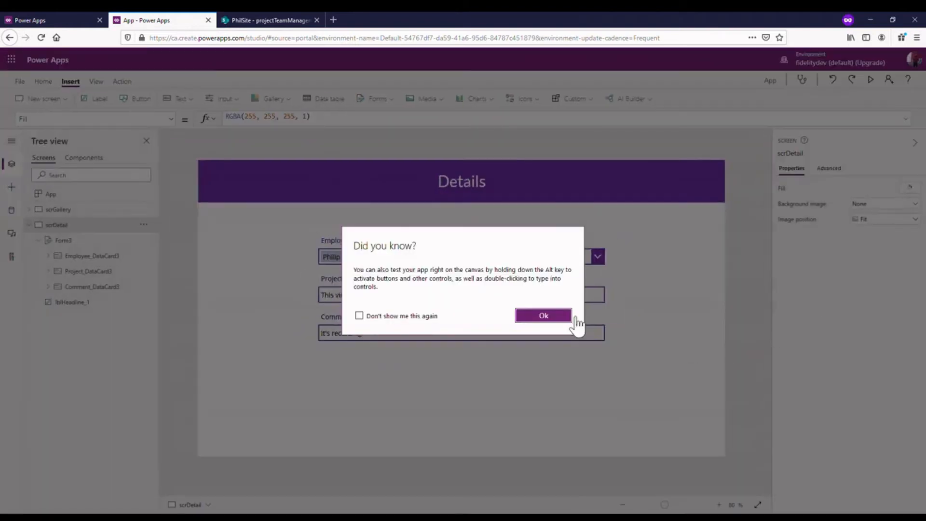
pyautogui.click(568, 318)
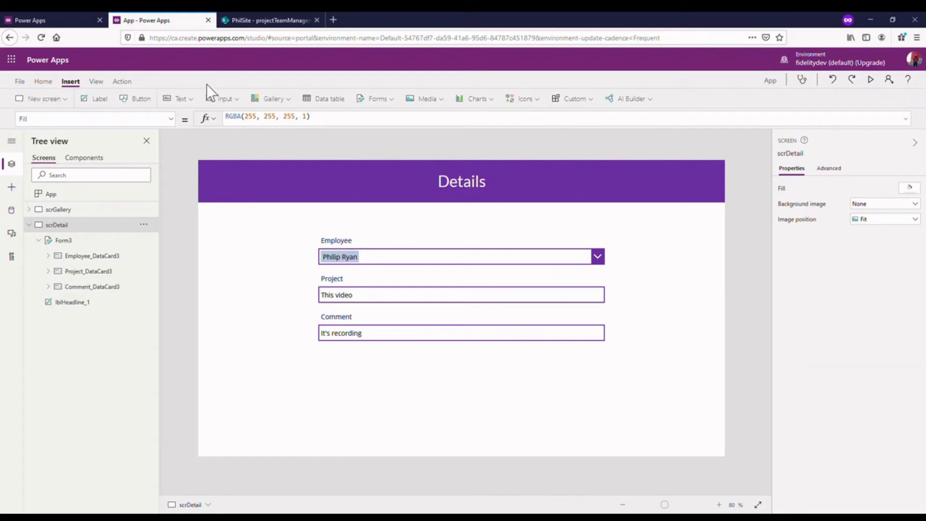
# - Add a button below the Comment field at about X 892, Y 560 and set its fill to the standard purple
pyautogui.click(151, 94)
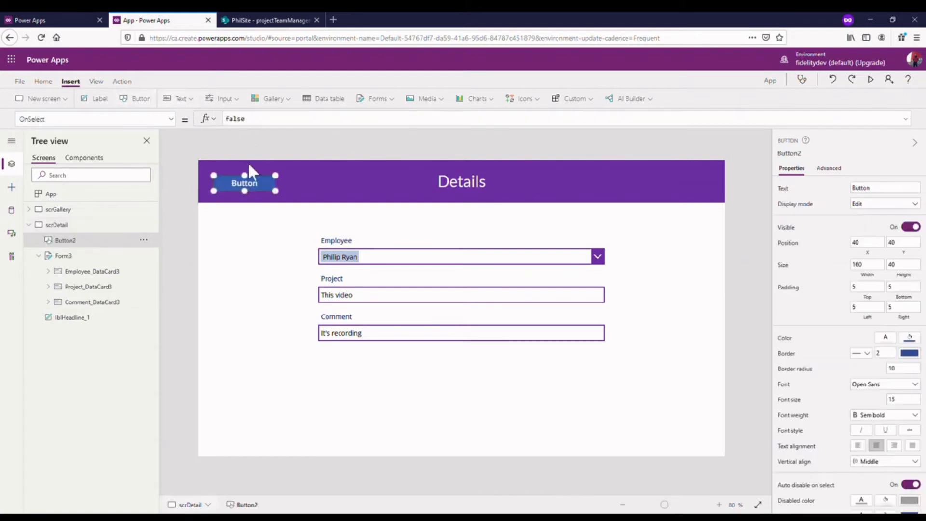
pyautogui.moveTo(262, 194); pyautogui.dragTo(591, 394)
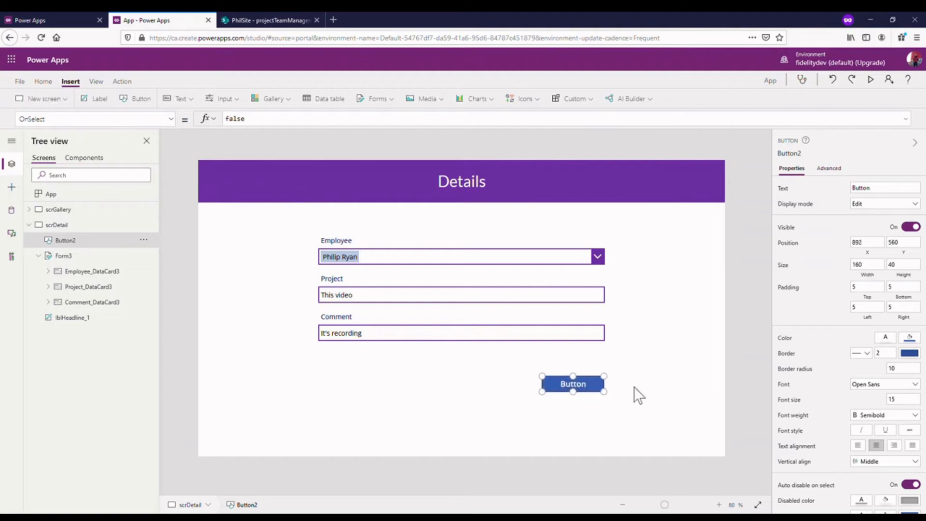
pyautogui.scroll(-2, 916, 458)
pyautogui.scroll(-1, 919, 475)
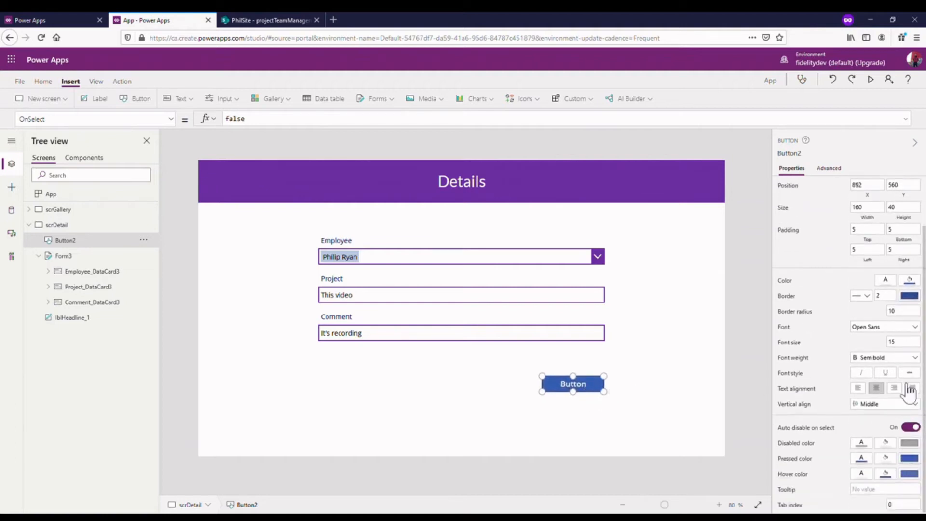
pyautogui.click(910, 296)
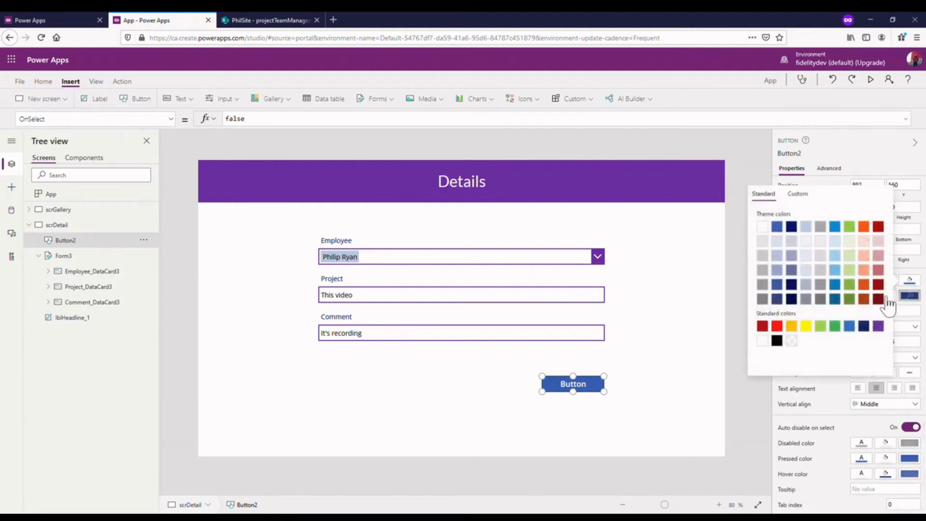
pyautogui.click(878, 327)
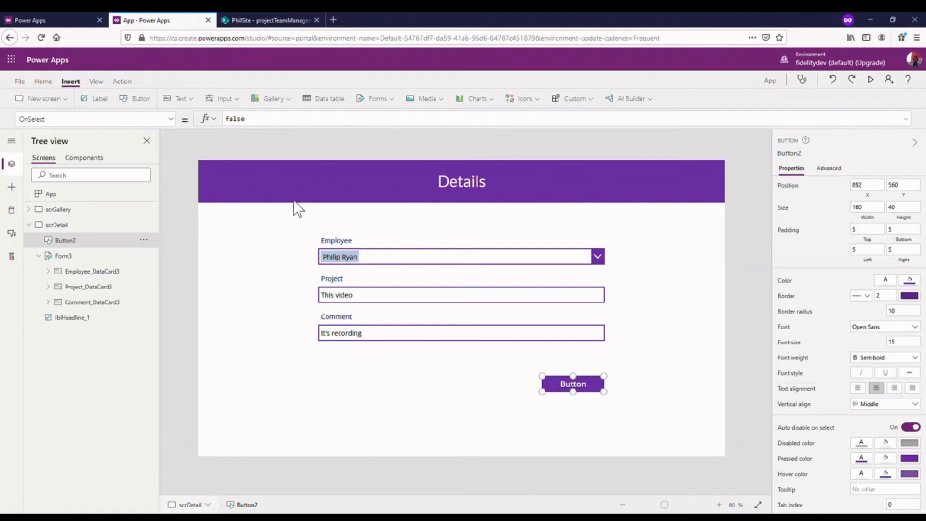
# - Set the new button's Text property to "Save" and move it up to about Y 516, closer to the Comment field
pyautogui.click(162, 125)
pyautogui.scroll(1, 91, 241)
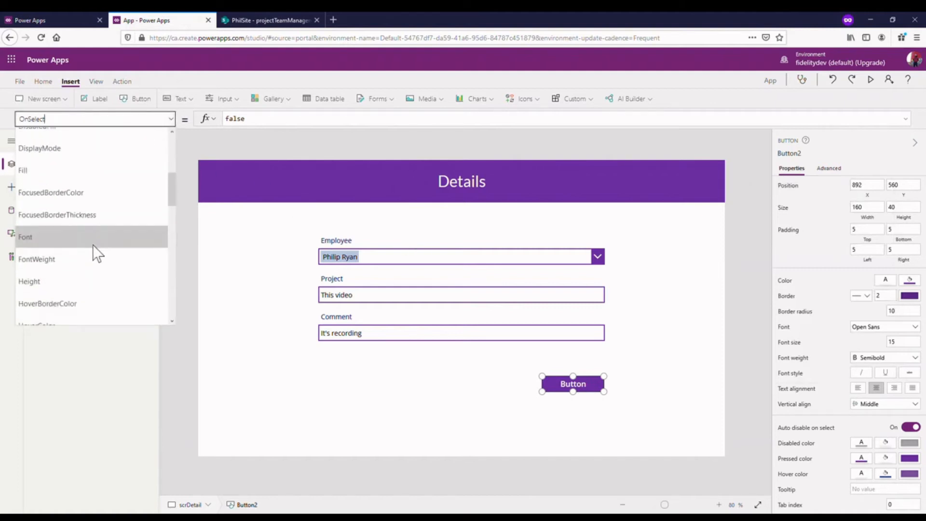
pyautogui.scroll(-5, 93, 244)
pyautogui.scroll(-3, 114, 270)
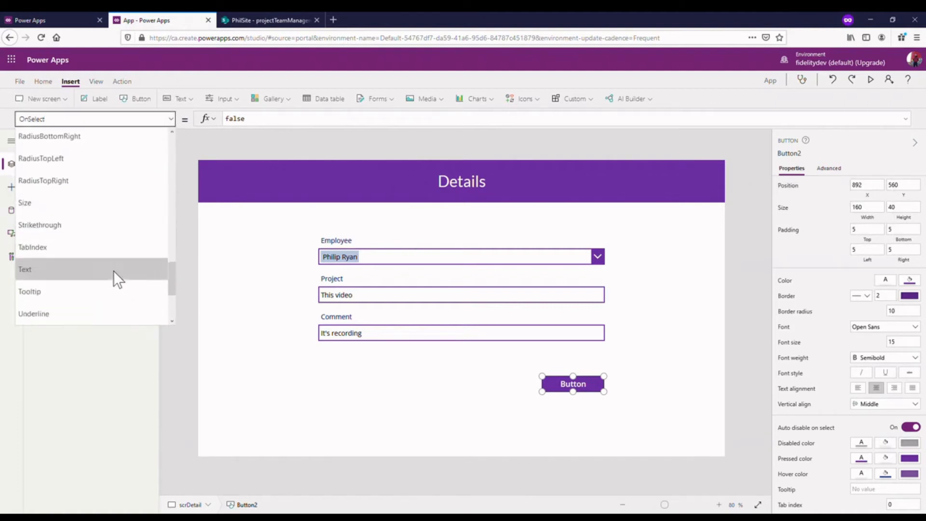
pyautogui.click(101, 202)
pyautogui.doubleClick(240, 118)
pyautogui.write('Sa')
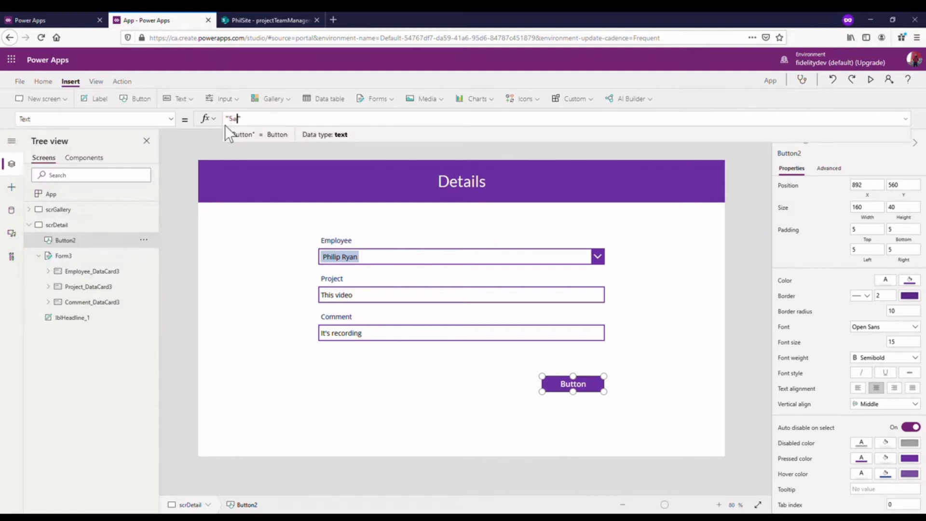
pyautogui.write('ve')
pyautogui.click(673, 265)
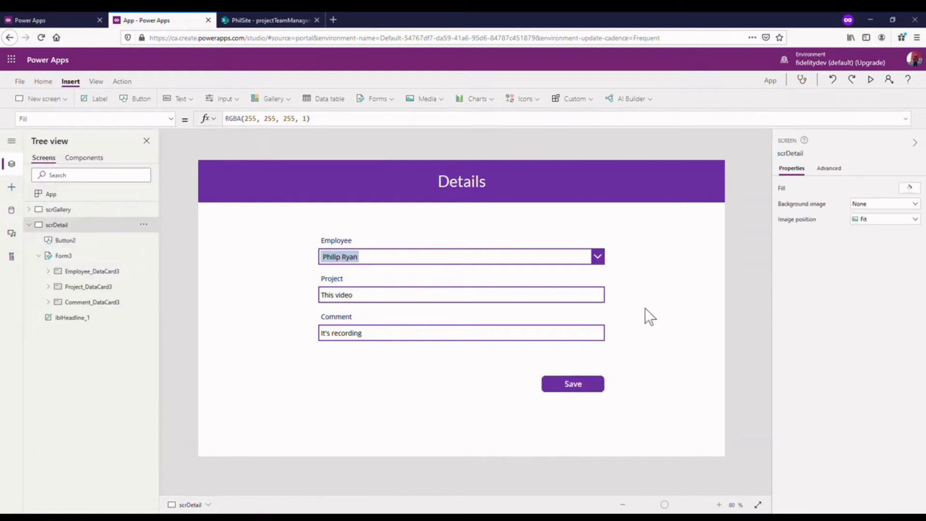
pyautogui.moveTo(595, 389); pyautogui.dragTo(598, 372)
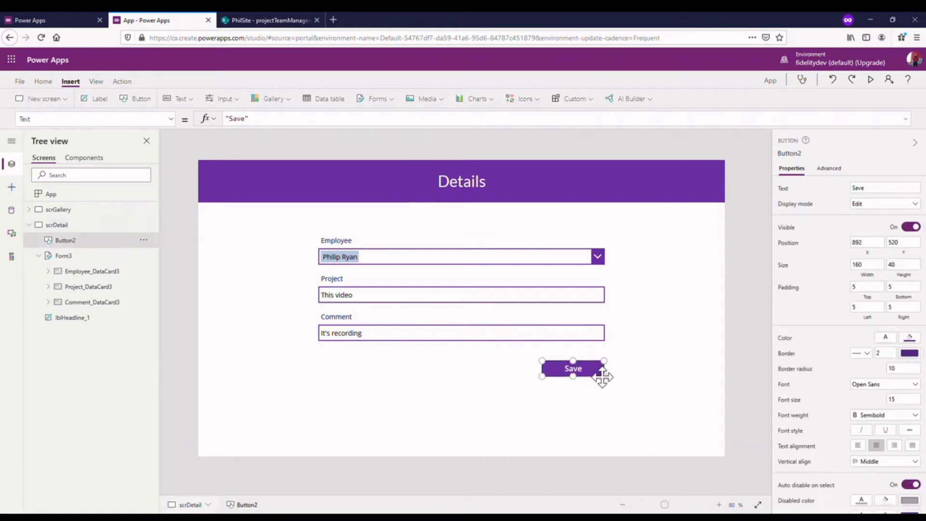
pyautogui.click(679, 315)
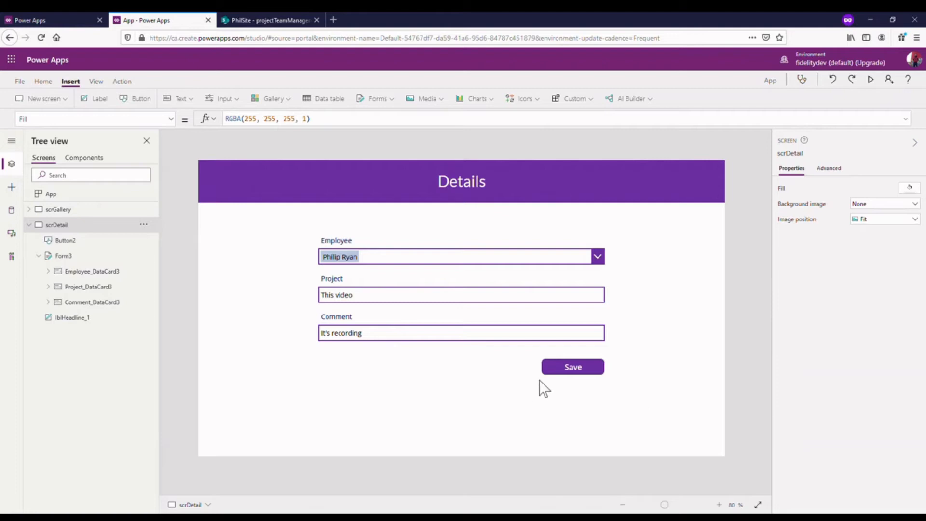
# - Review the Details form's controls, the scrGallery screen and the SharePoint projectTeamManagementList, and return to the Details screen in Power Apps
pyautogui.click(553, 371)
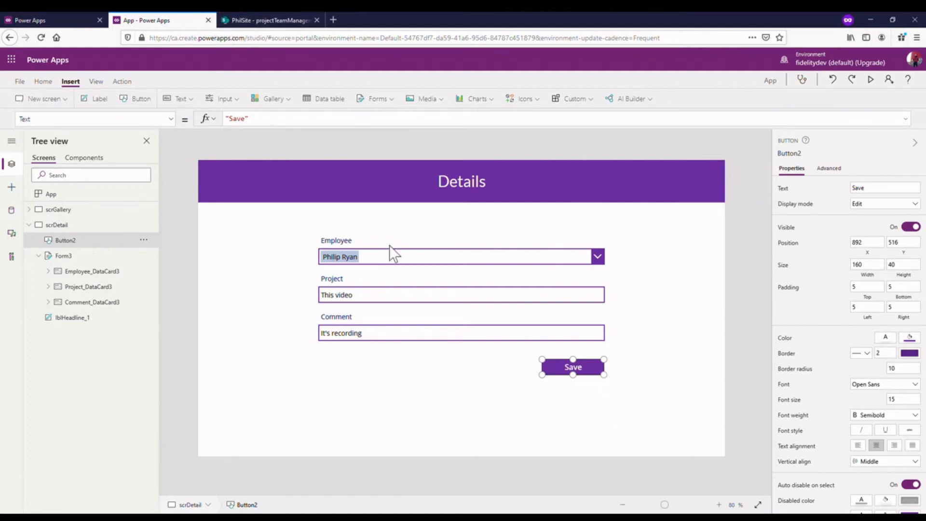
pyautogui.click(479, 253)
pyautogui.click(534, 254)
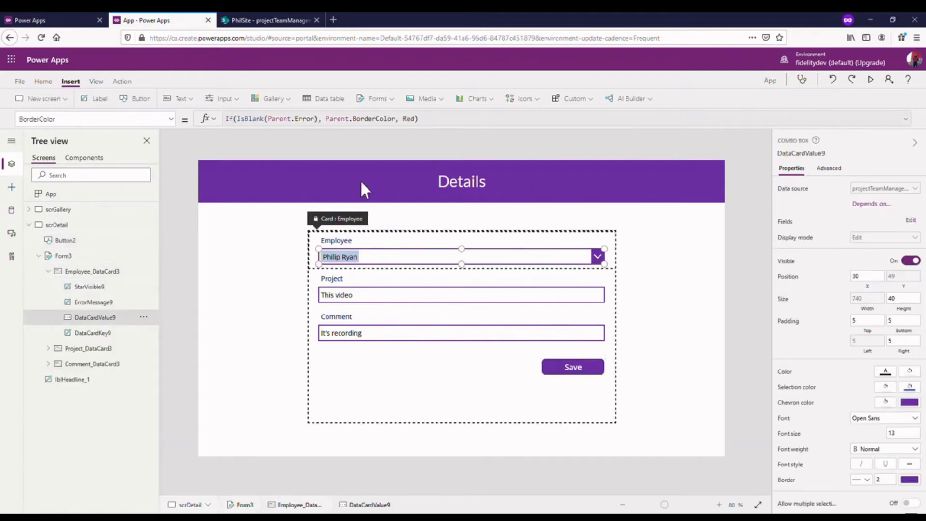
pyautogui.click(29, 225)
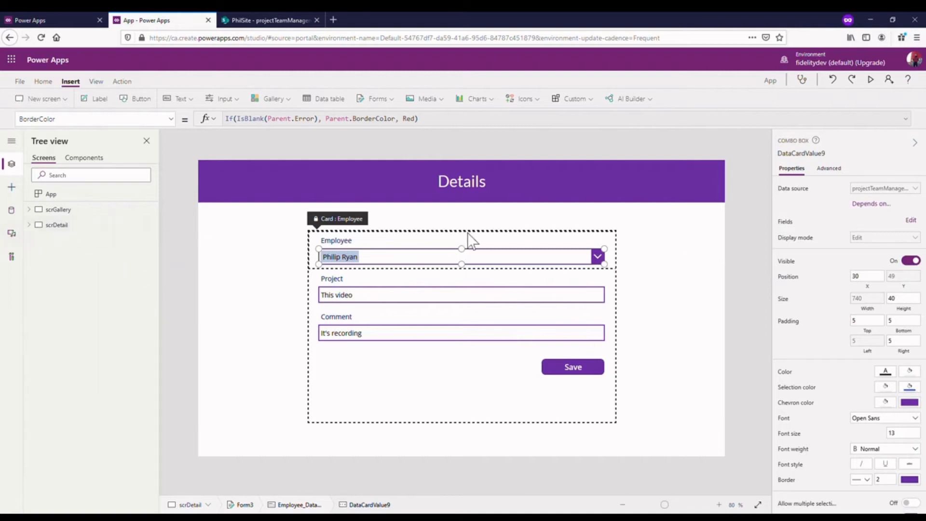
pyautogui.click(82, 211)
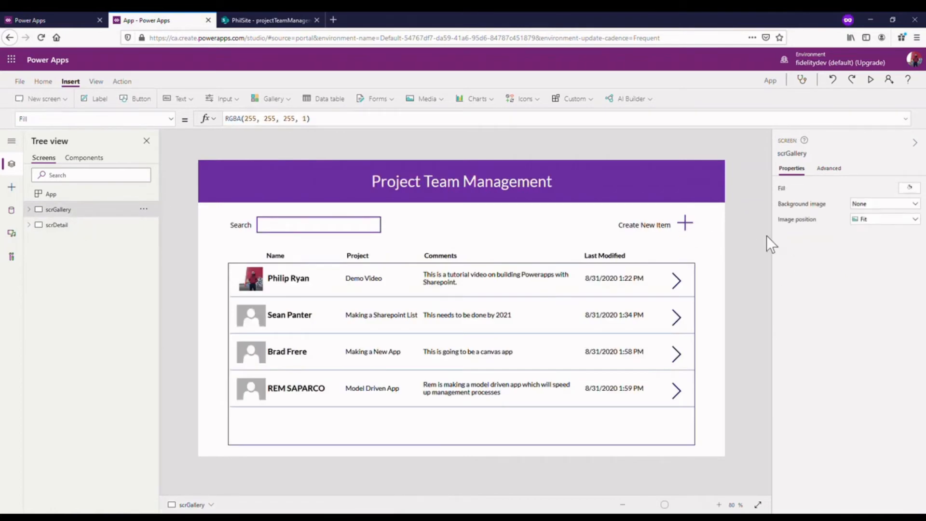
pyautogui.click(65, 225)
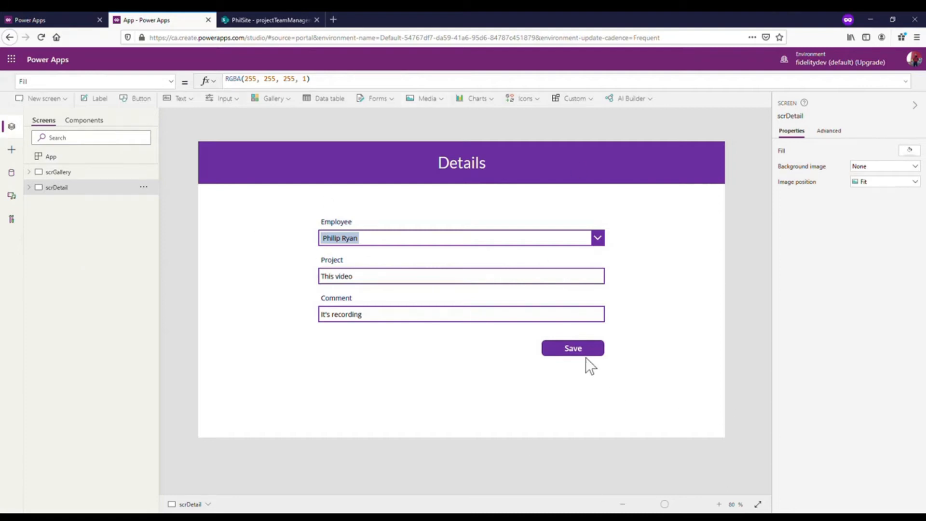
pyautogui.click(241, 20)
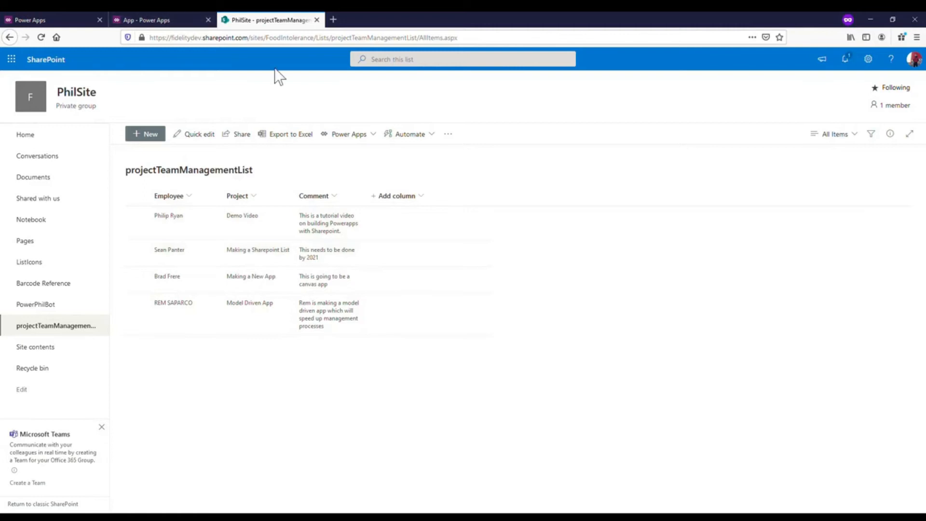
pyautogui.click(168, 14)
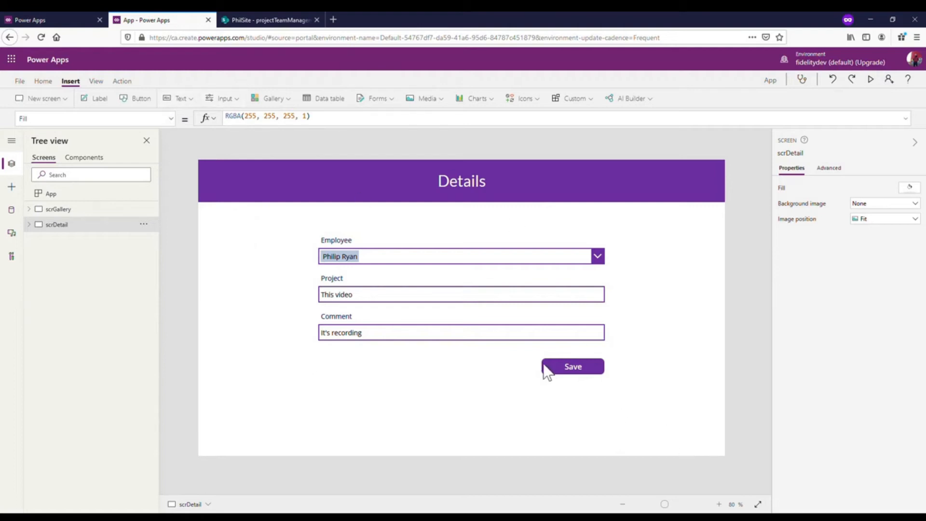
# - Preview the Details screen, remove the selected employee and test the Employee combo box with a first-name search, clearing the search text
pyautogui.click(545, 267)
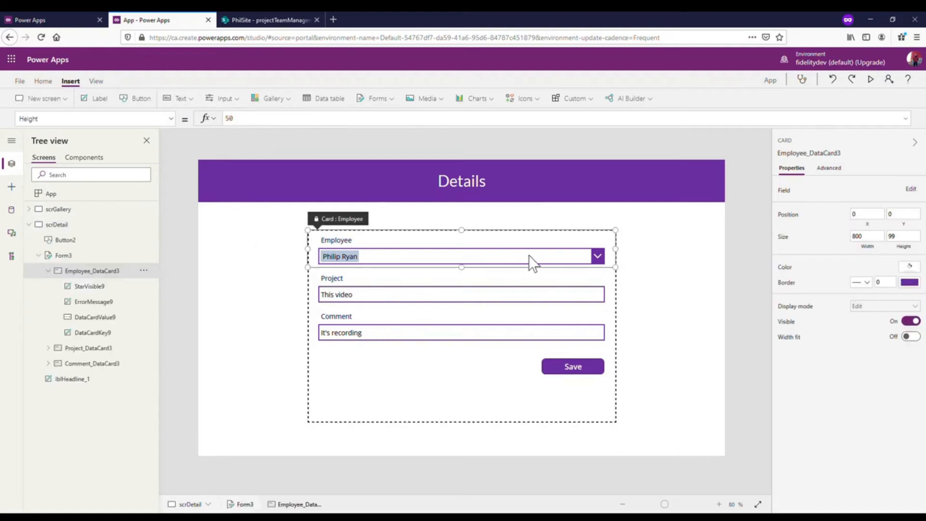
pyautogui.click(528, 255)
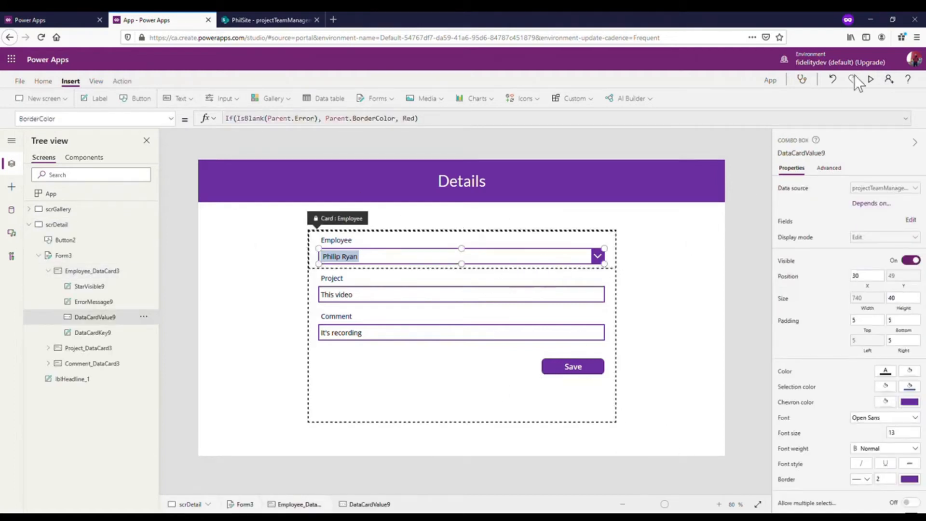
pyautogui.click(871, 79)
pyautogui.click(681, 205)
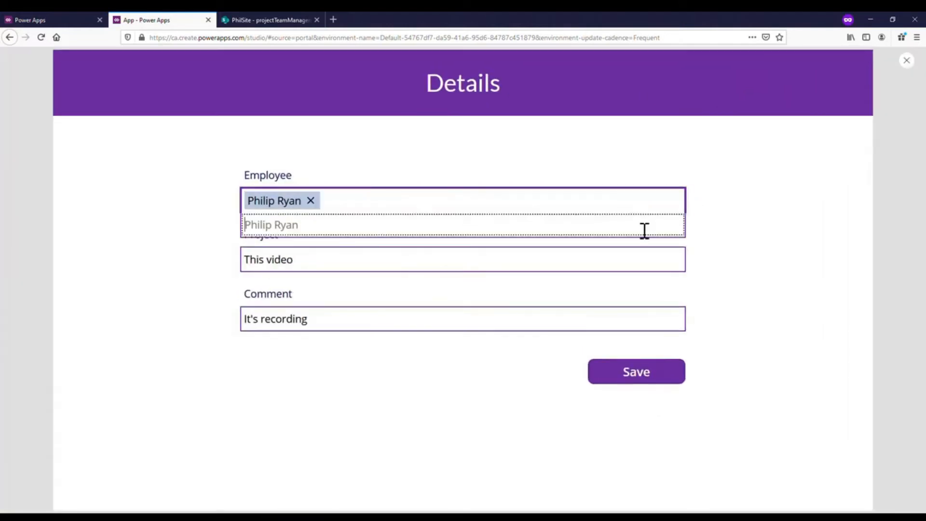
pyautogui.click(312, 201)
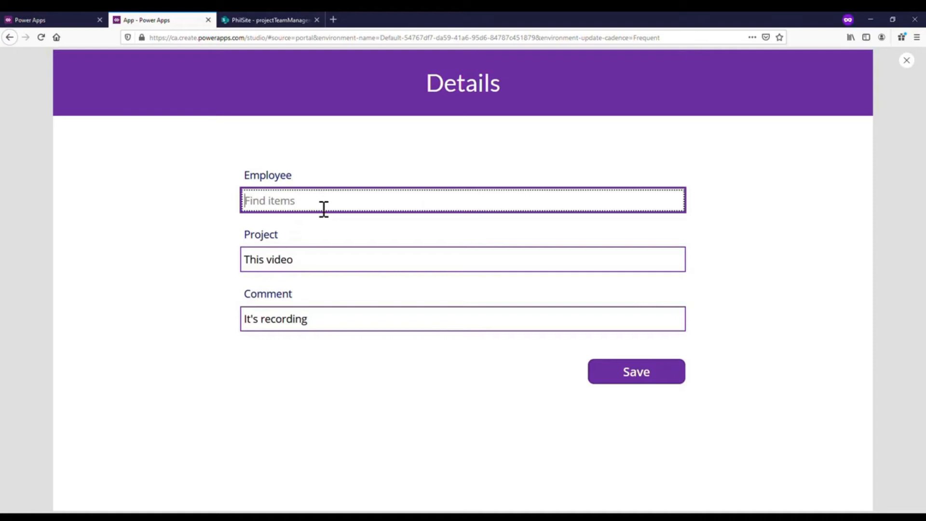
pyautogui.write('rem')
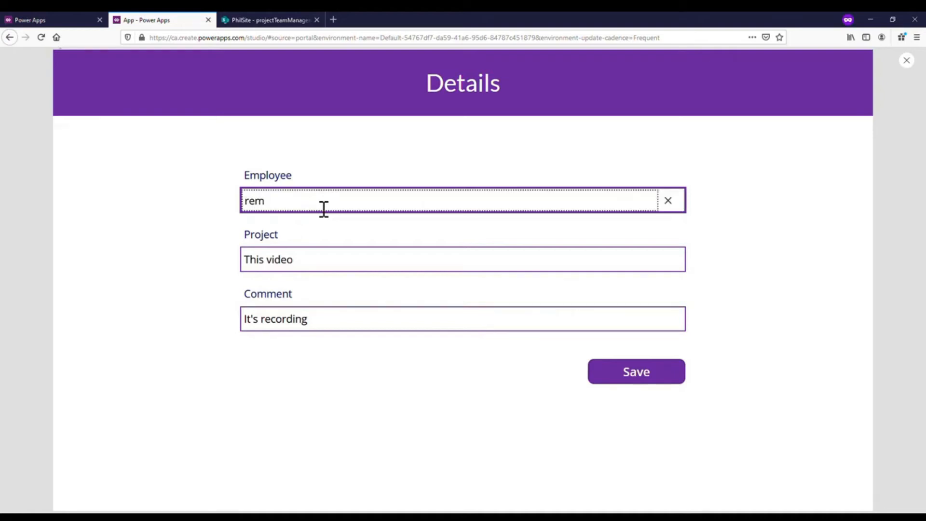
pyautogui.press('BackSpace')
pyautogui.press('BackSpace')
pyautogui.press('BackSpace')
# - Find the employee by first name in the Employee combo box, select them, and return to the editor
pyautogui.write('s')
pyautogui.press('BackSpace')
pyautogui.write('phil')
pyautogui.click(365, 228)
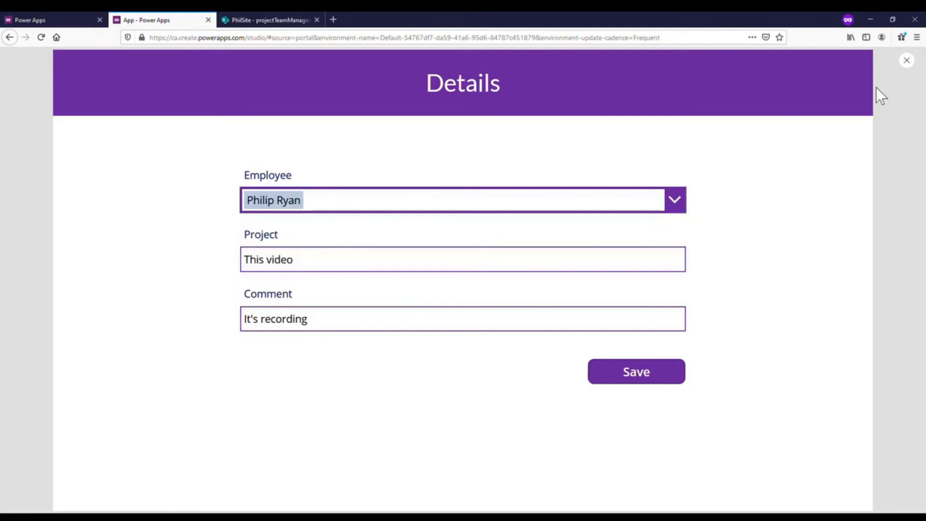
pyautogui.click(907, 62)
pyautogui.click(540, 313)
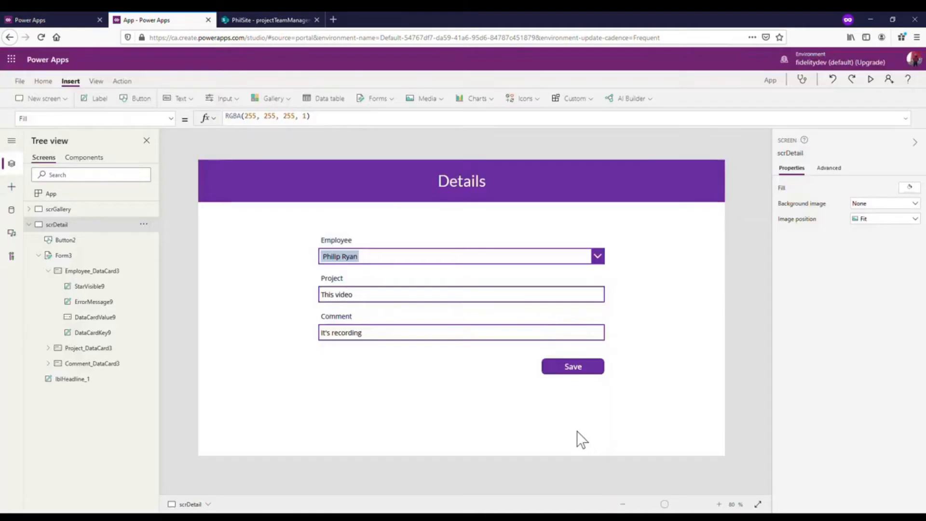
# - Rename the Save button control to btnSave
pyautogui.click(579, 371)
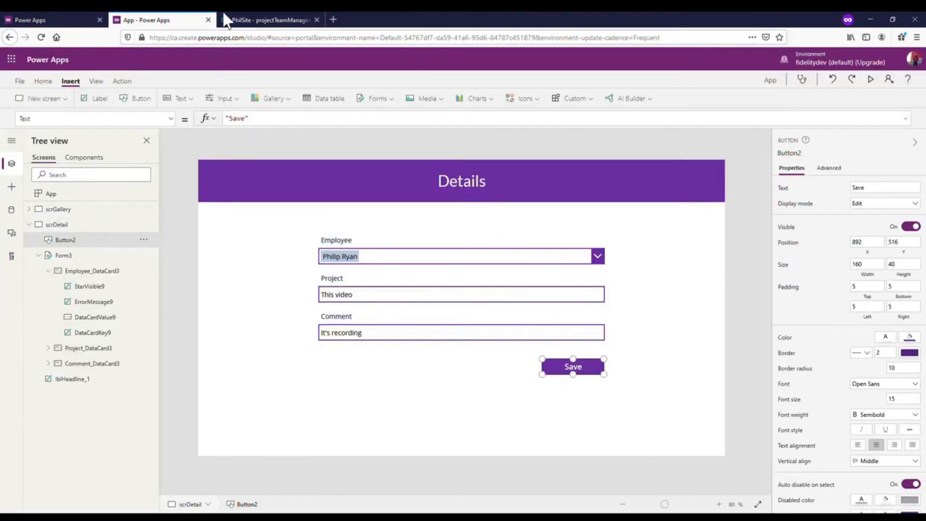
pyautogui.click(277, 20)
pyautogui.click(156, 22)
pyautogui.click(144, 240)
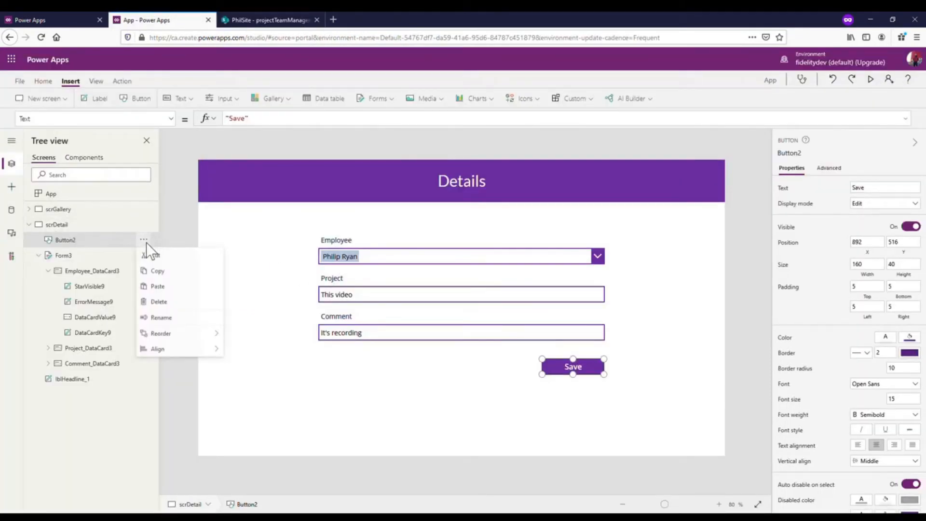
pyautogui.click(181, 318)
pyautogui.write('btnS')
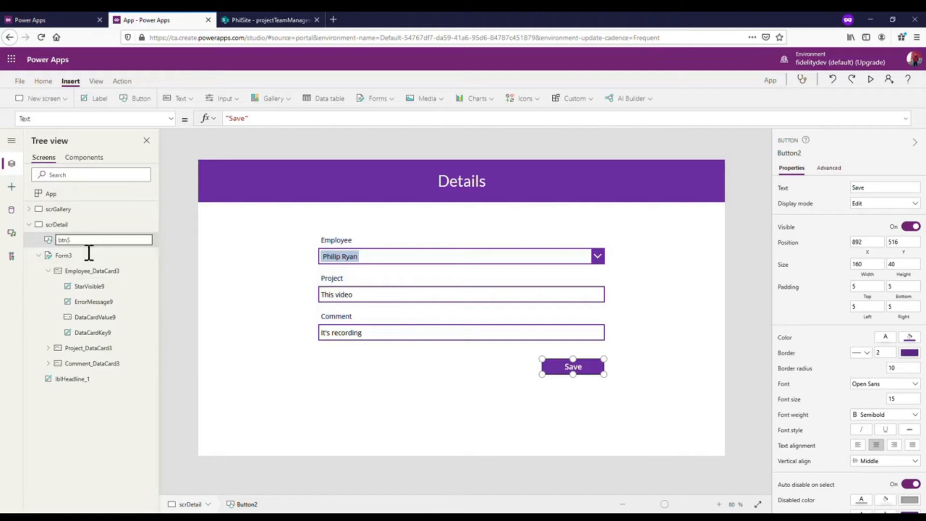
pyautogui.write('ave')
pyautogui.click(167, 238)
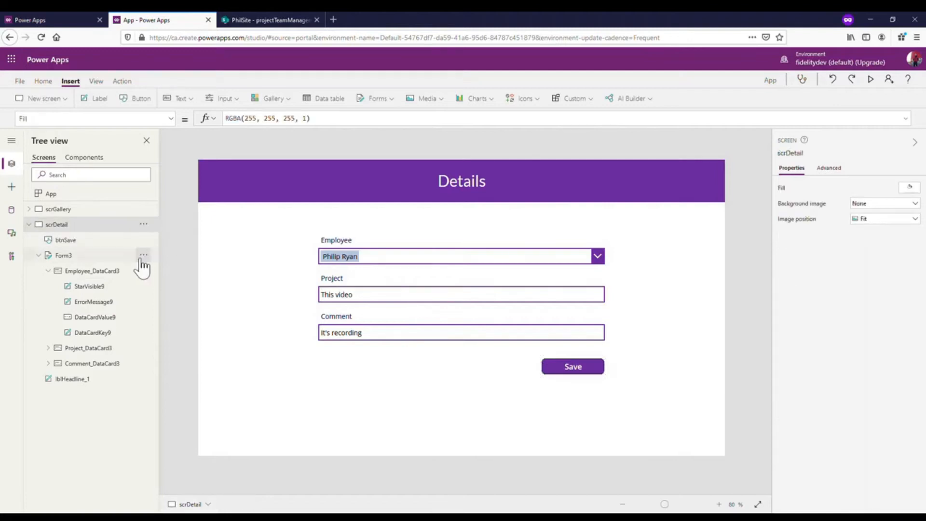
# - Replace the OnSelect formula of btnSave with the start of a Patch call on the projectTeamManagementList data source: Patch(projectTeamManagementList,
pyautogui.click(107, 241)
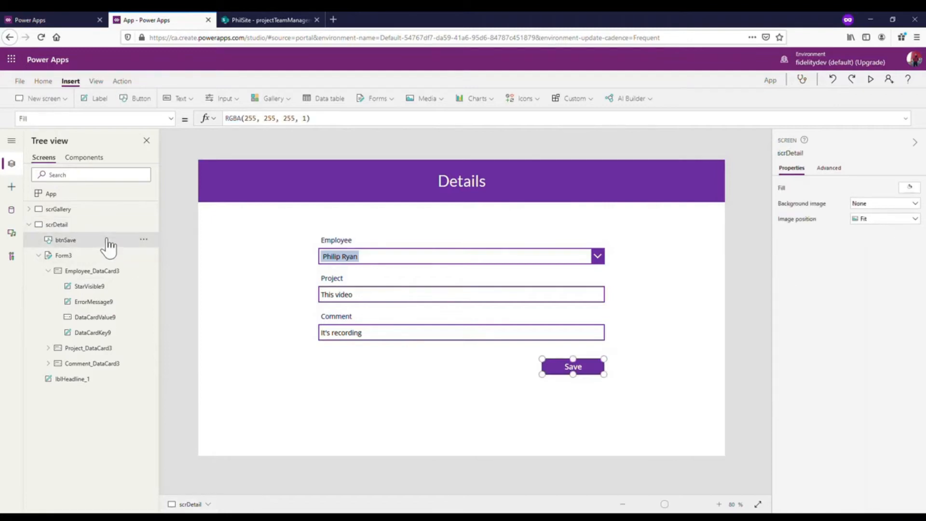
pyautogui.click(39, 256)
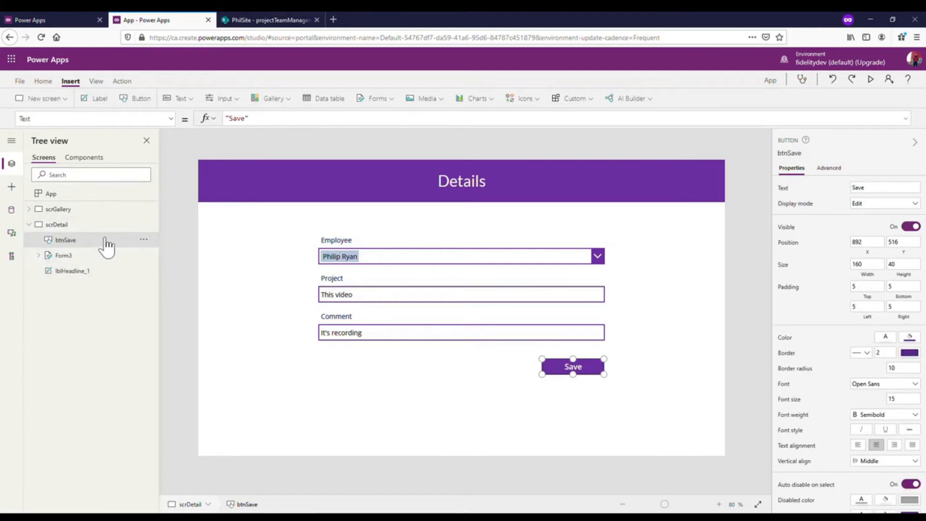
pyautogui.click(171, 119)
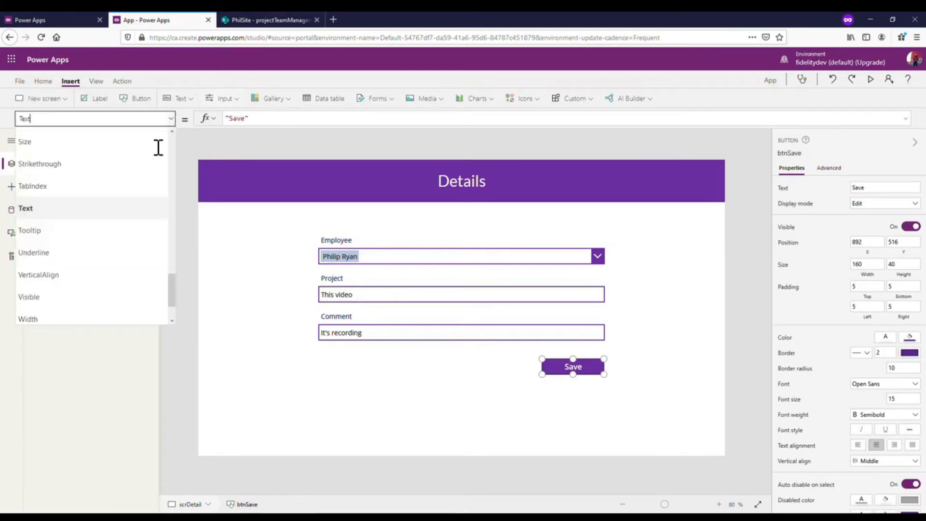
pyautogui.scroll(3, 101, 238)
pyautogui.scroll(5, 100, 235)
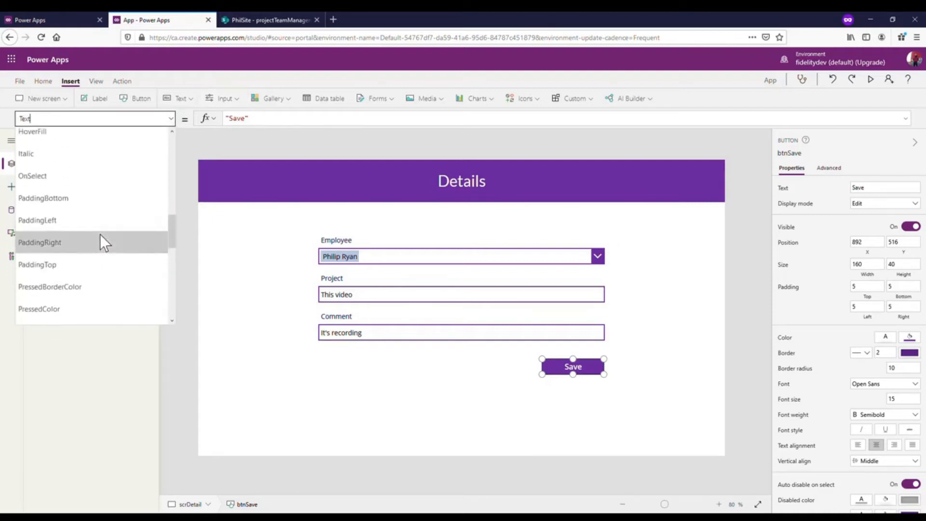
pyautogui.click(65, 298)
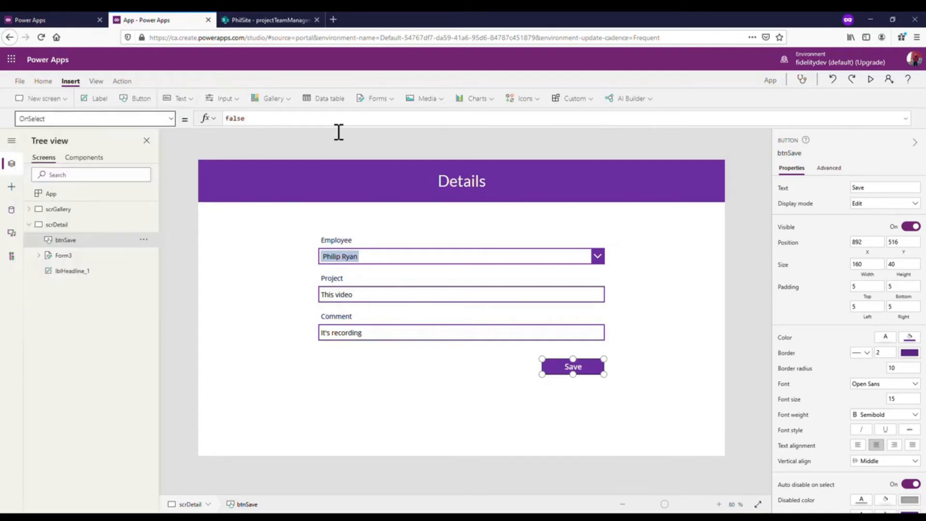
pyautogui.moveTo(333, 135); pyautogui.dragTo(343, 185)
pyautogui.click(317, 128)
pyautogui.hotkey('ctrl', 'a')
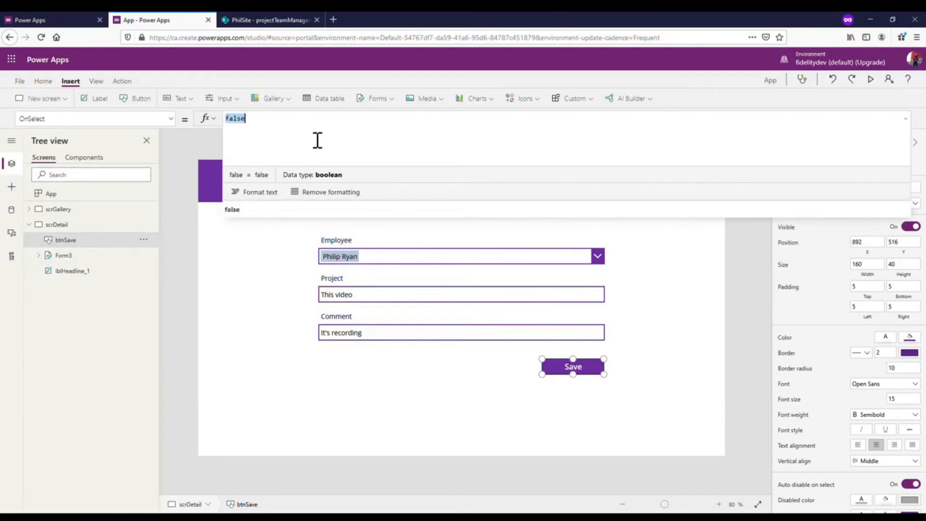
pyautogui.write('Patch(')
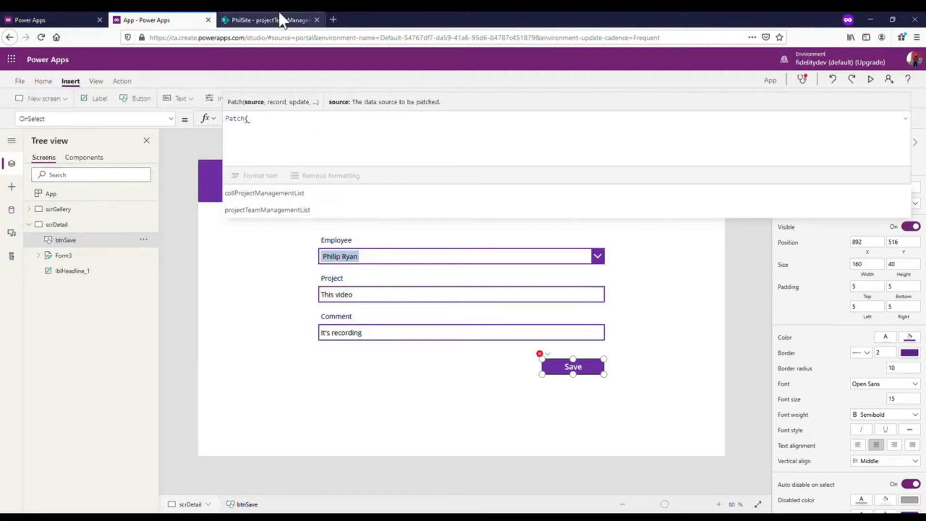
pyautogui.click(256, 212)
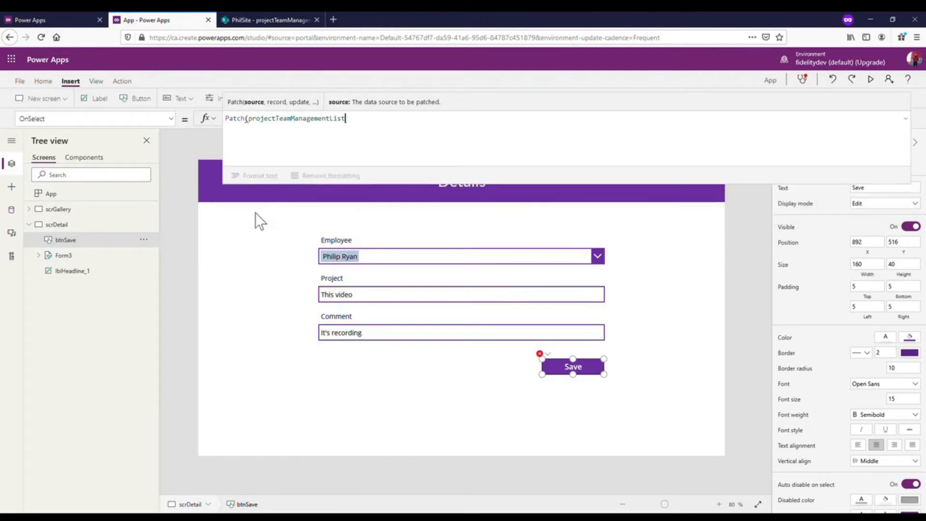
pyautogui.write(',')
# - Begin the Patch record on a new line of the formula with the Employee field: {Employee:
pyautogui.hotkey('shift', 'Return')
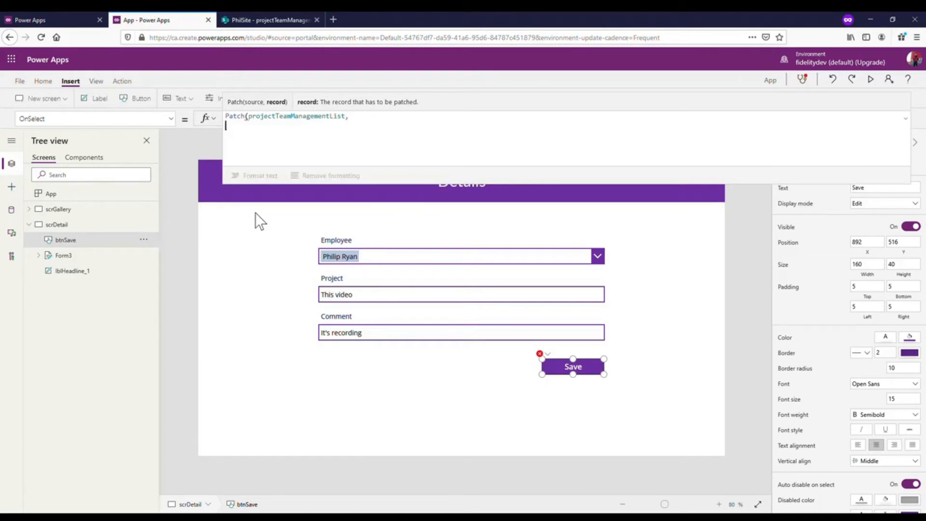
pyautogui.write('{')
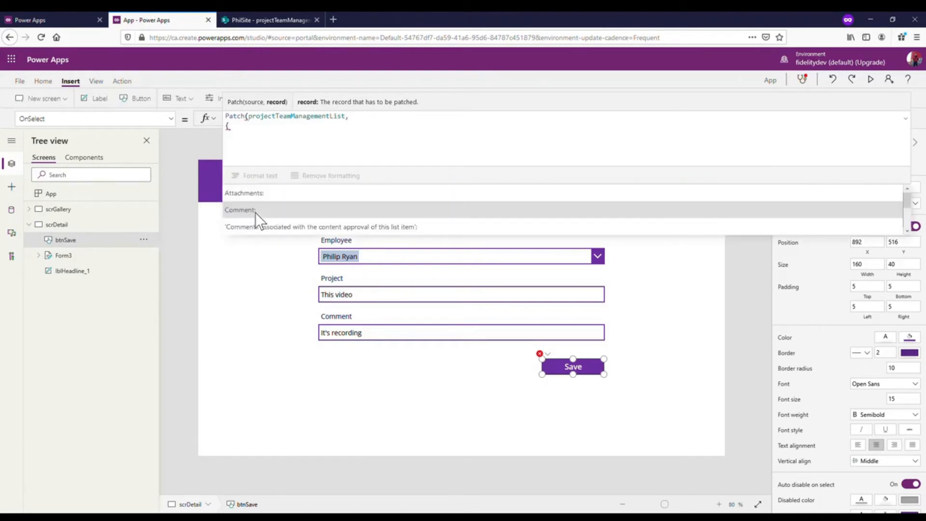
pyautogui.scroll(-1, 290, 199)
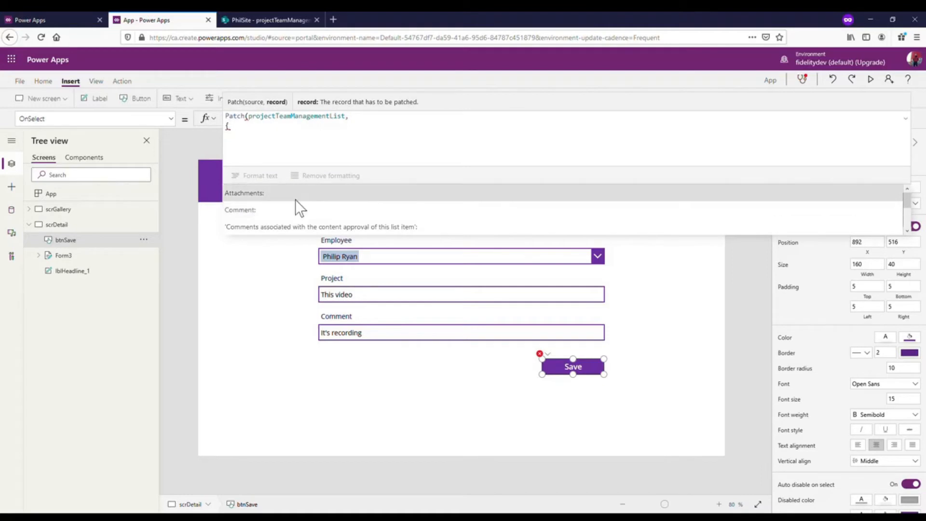
pyautogui.scroll(-2, 295, 202)
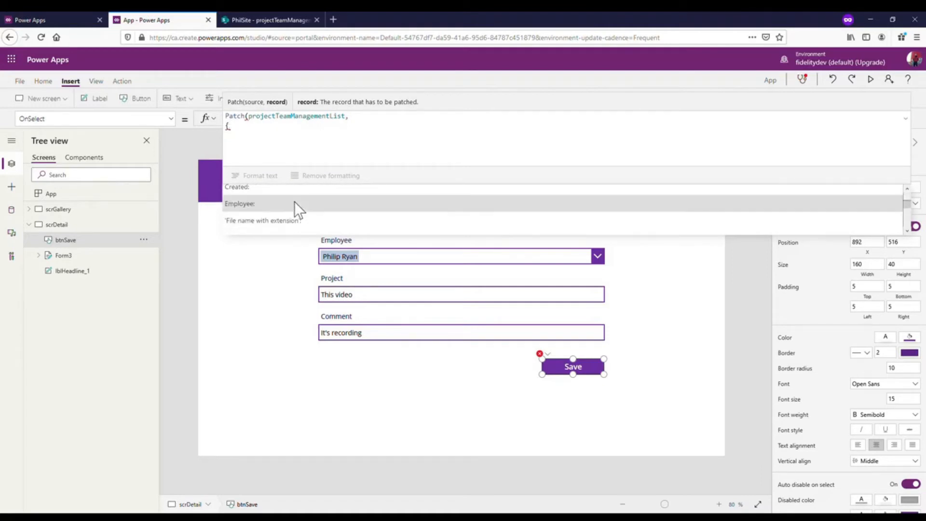
pyautogui.click(294, 202)
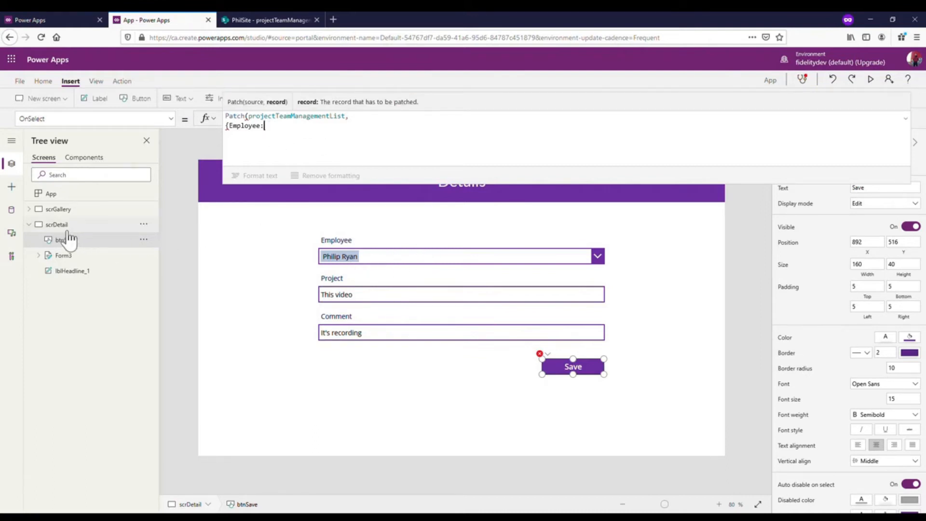
# - Rename the Employee card's combo box, DataCardValue9, as cboEmployee and collapse the card's controls in the tree
pyautogui.click(38, 256)
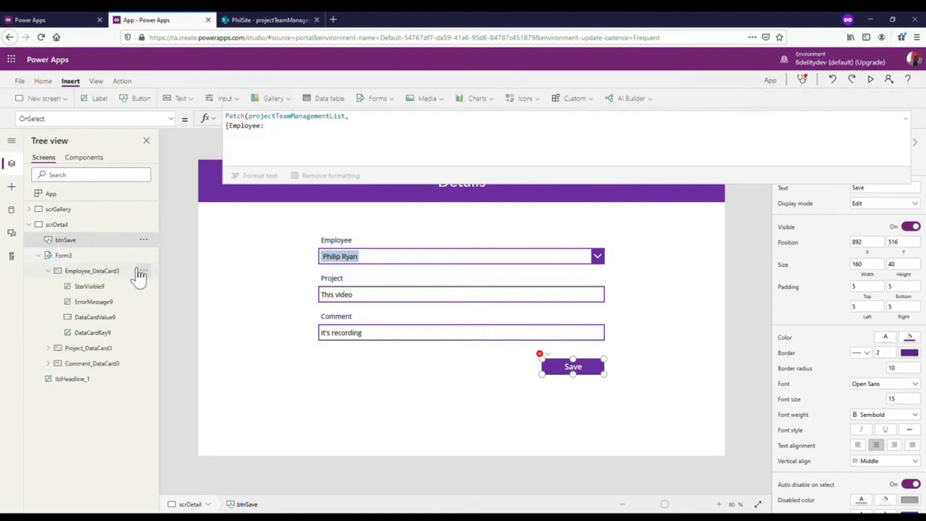
pyautogui.click(424, 261)
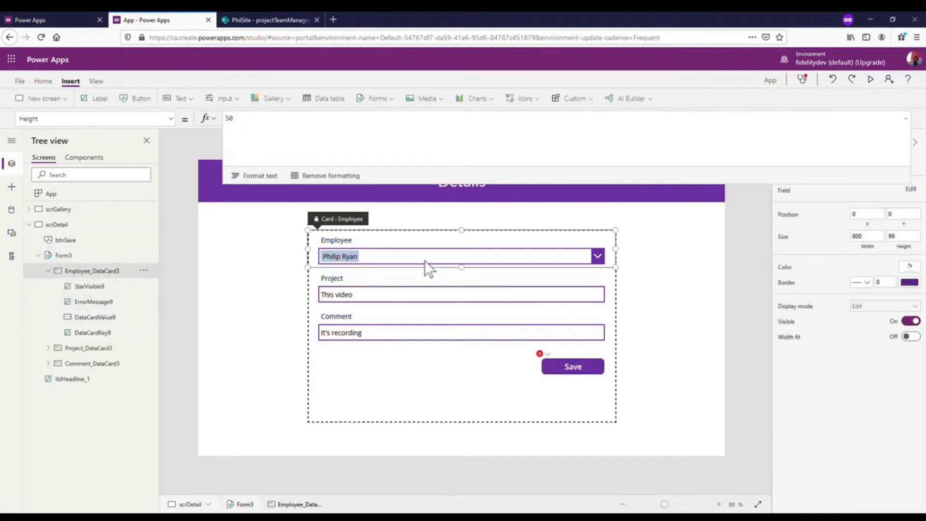
pyautogui.click(424, 260)
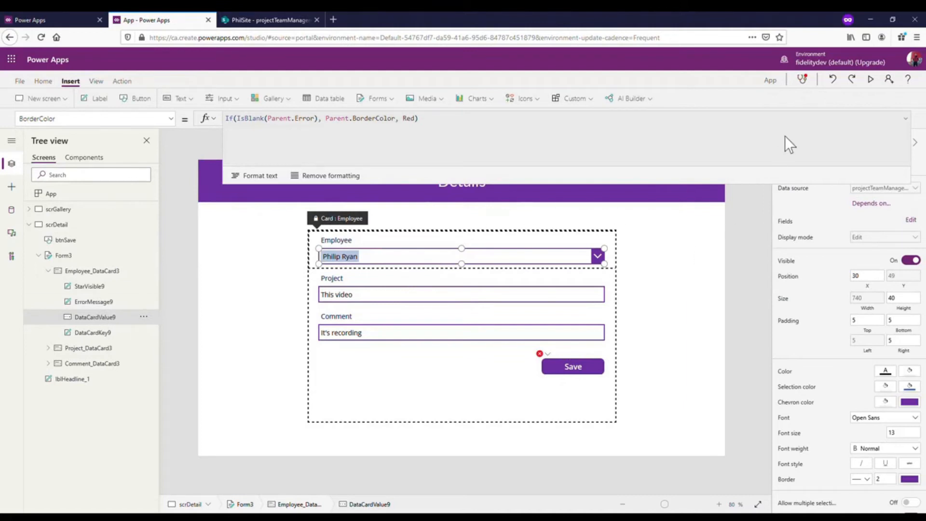
pyautogui.click(144, 317)
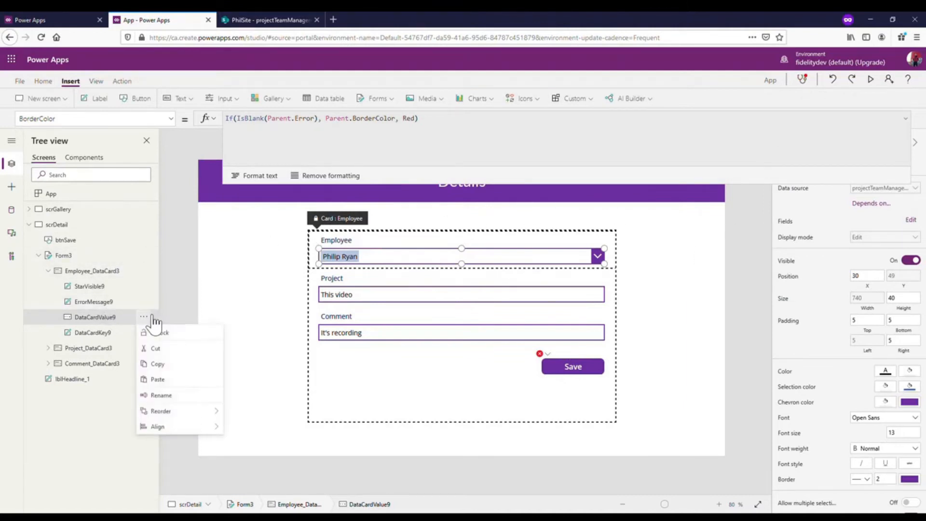
pyautogui.click(186, 396)
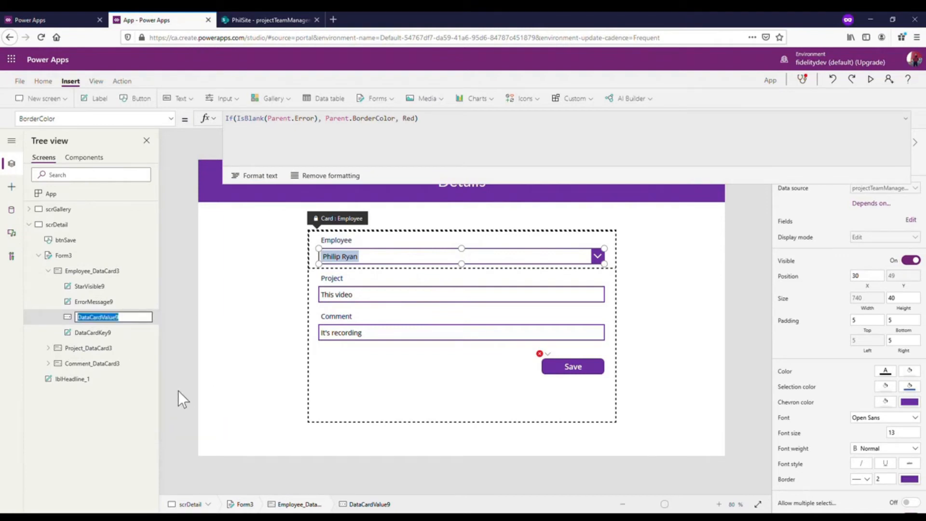
pyautogui.write('cboEmployee')
pyautogui.click(178, 391)
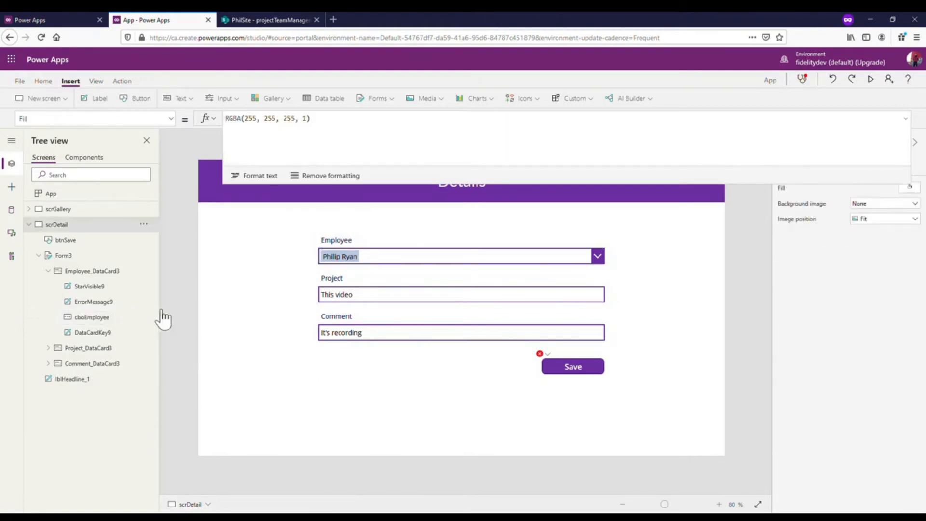
pyautogui.click(105, 319)
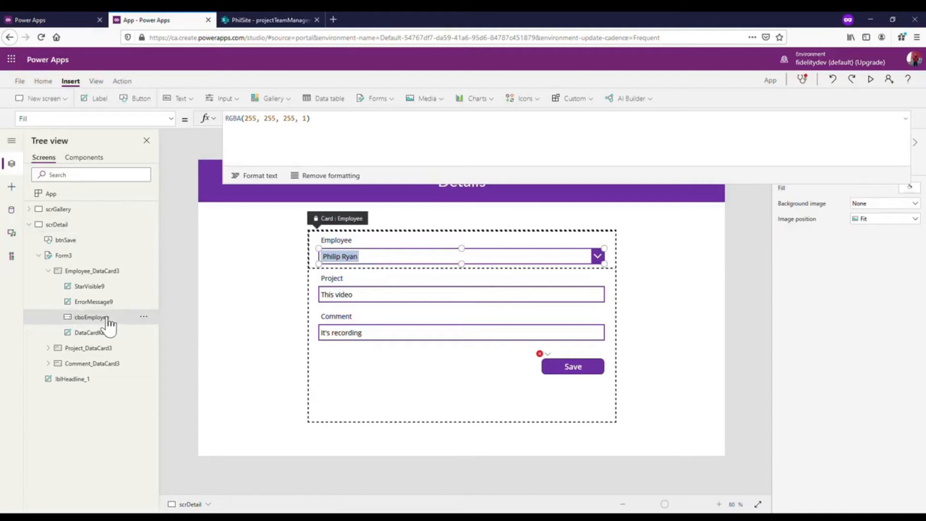
pyautogui.click(50, 270)
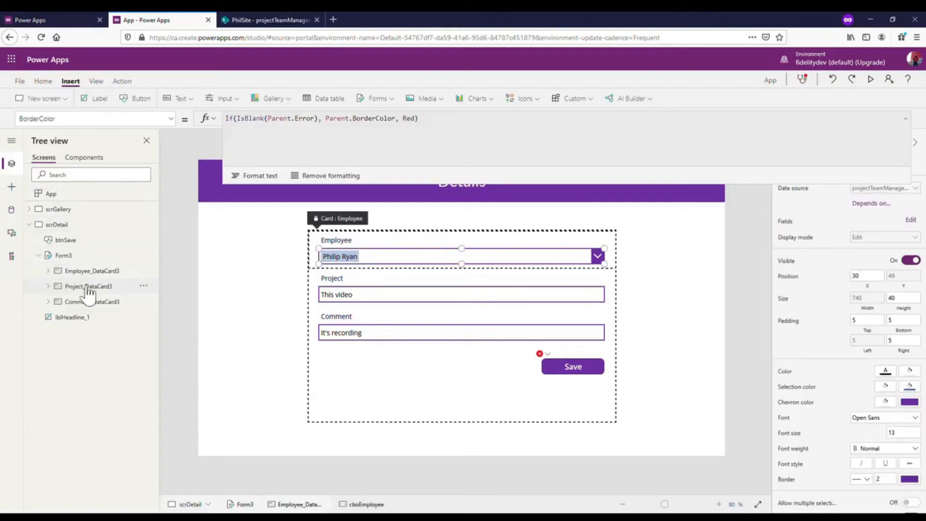
# - Rename the Project card's text input, DataCardValue10, as txtProject
pyautogui.click(548, 299)
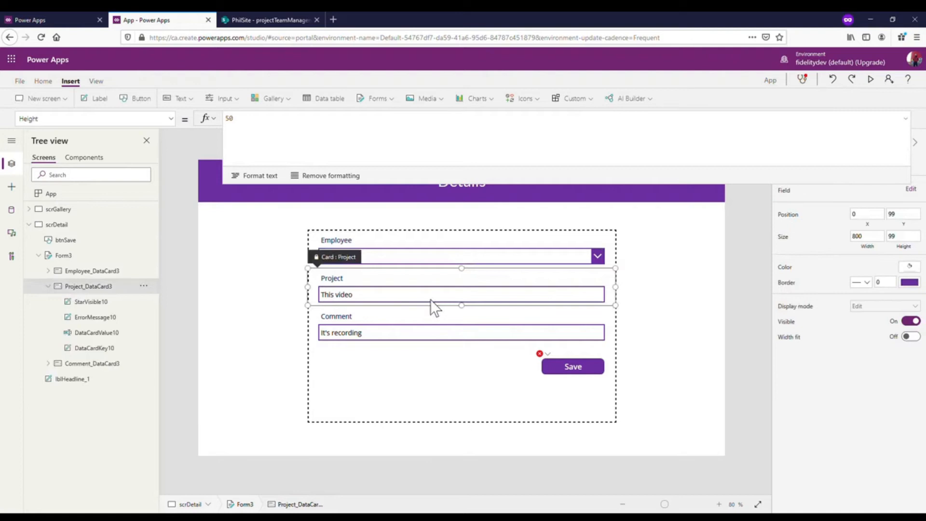
pyautogui.click(430, 299)
pyautogui.click(144, 332)
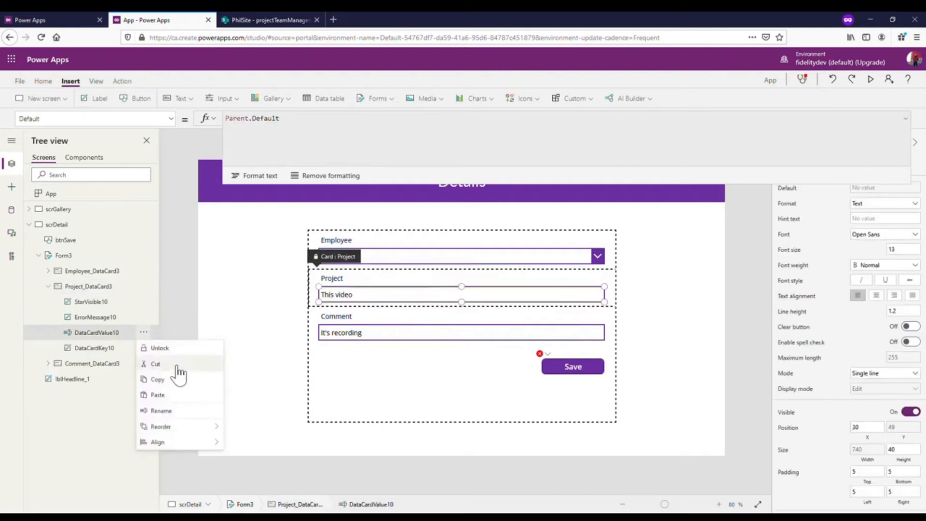
pyautogui.click(168, 411)
pyautogui.write('txt')
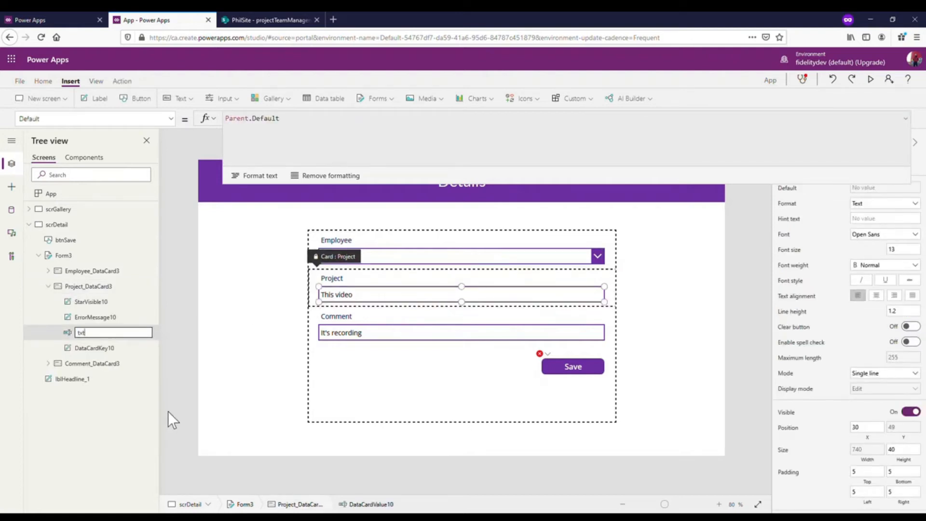
pyautogui.write('Project')
pyautogui.press('Return')
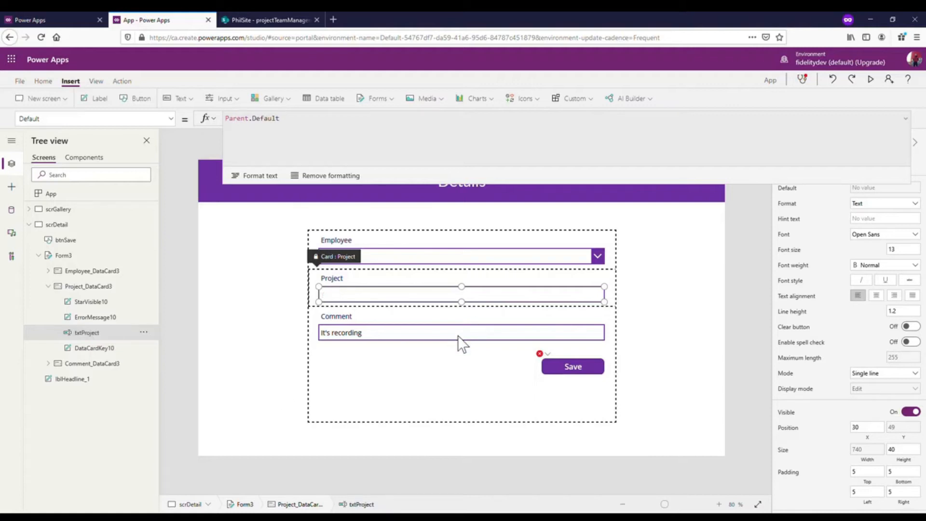
# - Rename the Comment card's text input, DataCardValue11, as txtComment and collapse the Comment and Project cards in the tree
pyautogui.click(458, 335)
pyautogui.click(143, 409)
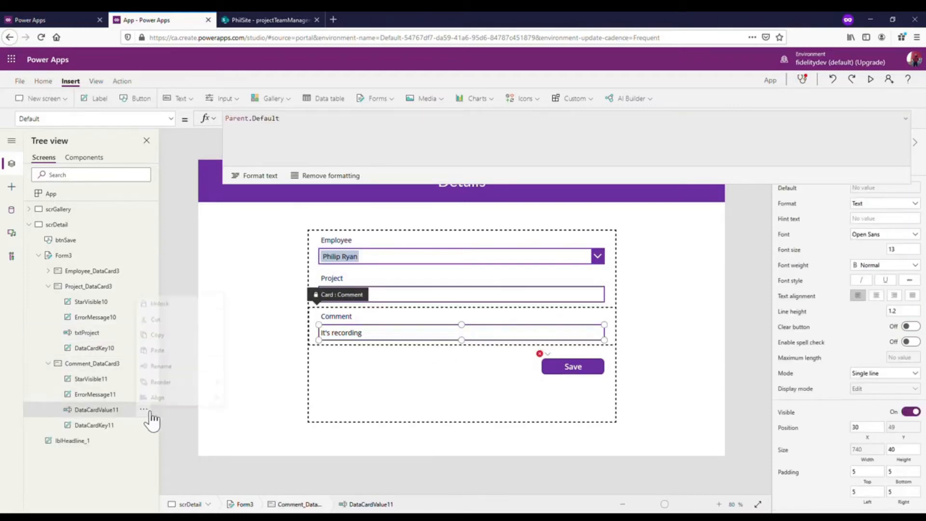
pyautogui.click(179, 367)
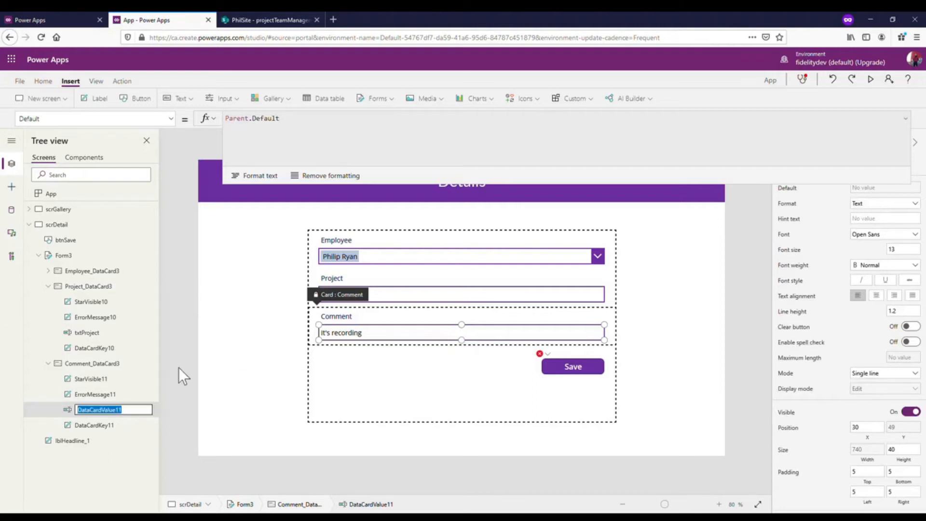
pyautogui.write('txtComment')
pyautogui.press('Return')
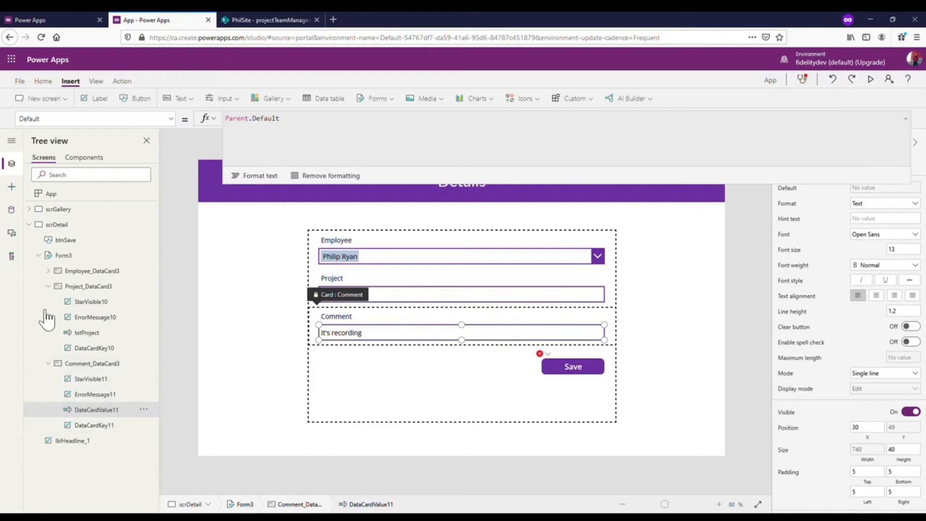
pyautogui.click(49, 363)
pyautogui.click(49, 286)
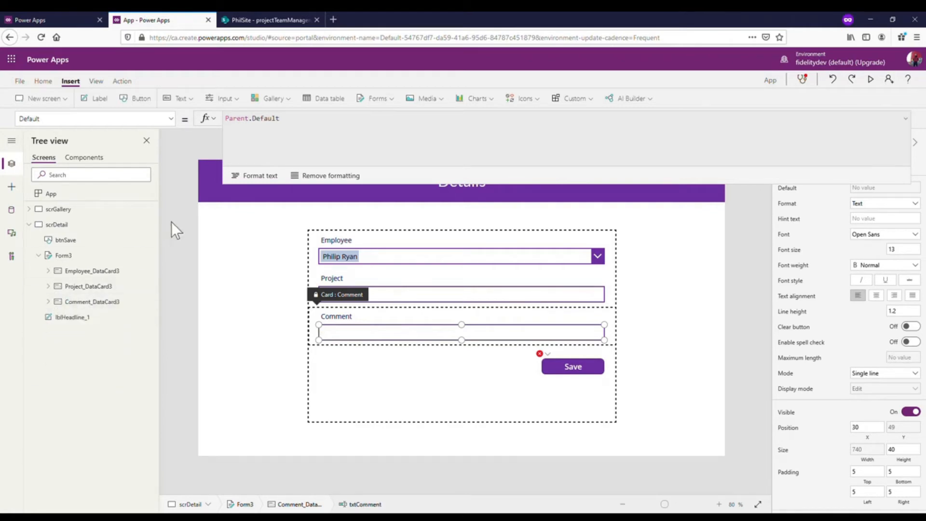
pyautogui.click(209, 223)
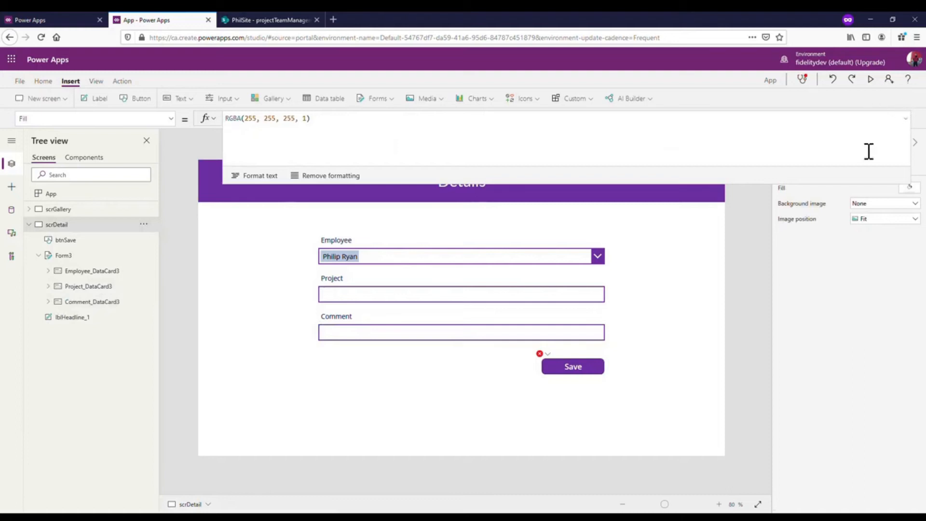
# - Reopen the OnSelect formula of btnSave and complete the Employee field's value with cboEmployee.Selected.Claims followed by a comma
pyautogui.click(548, 354)
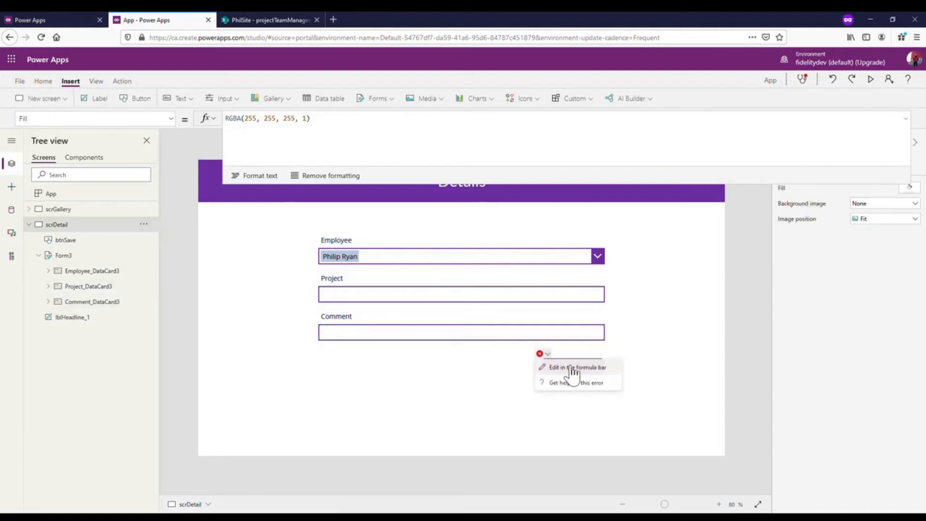
pyautogui.click(560, 364)
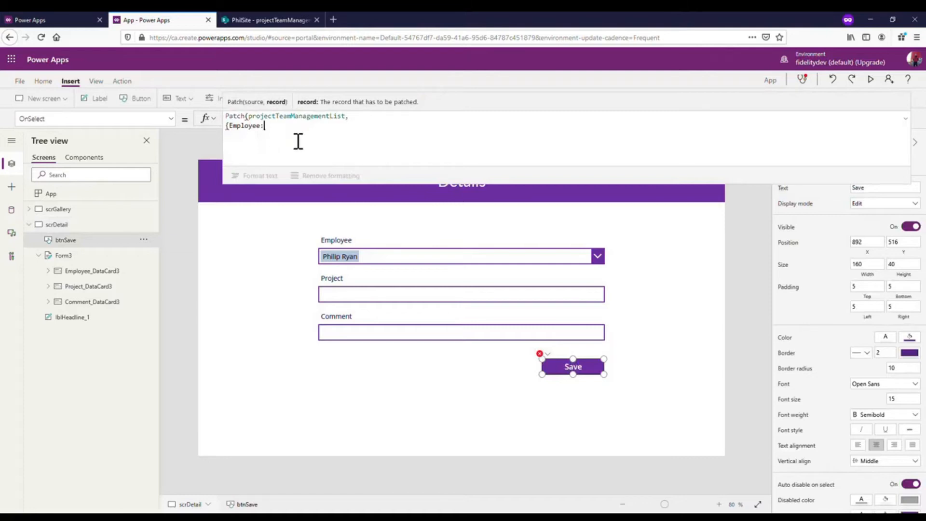
pyautogui.write('cbo')
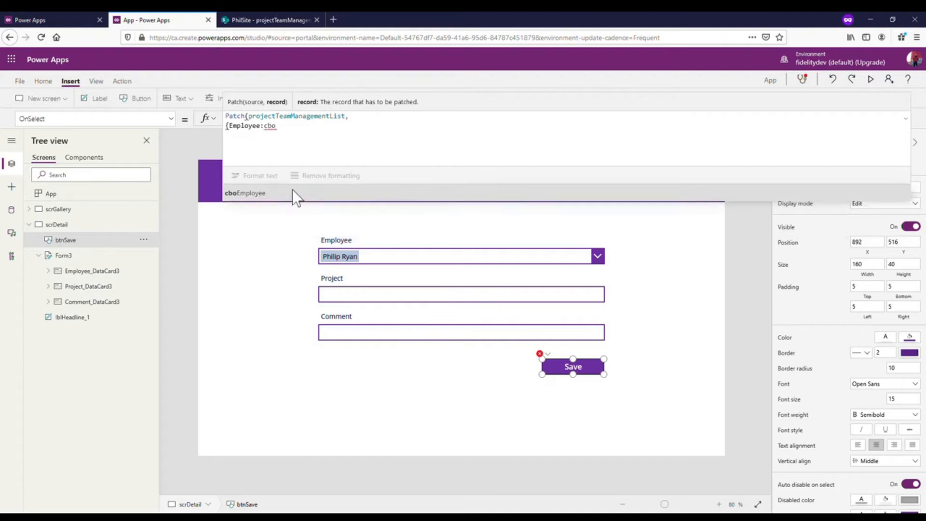
pyautogui.click(282, 194)
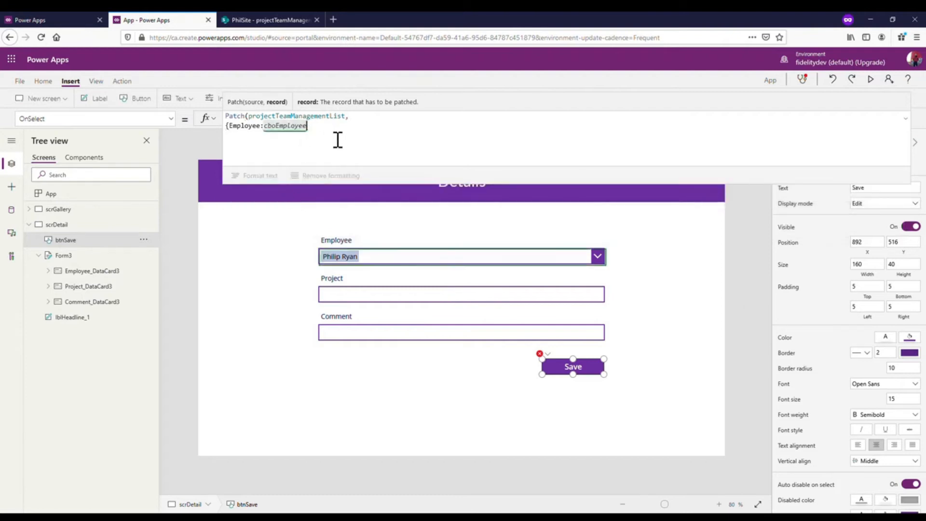
pyautogui.write('.')
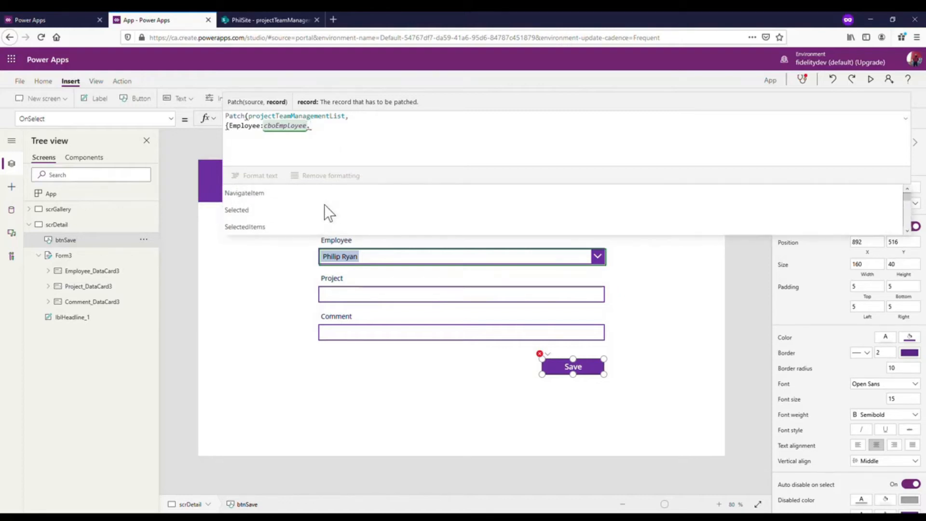
pyautogui.click(312, 210)
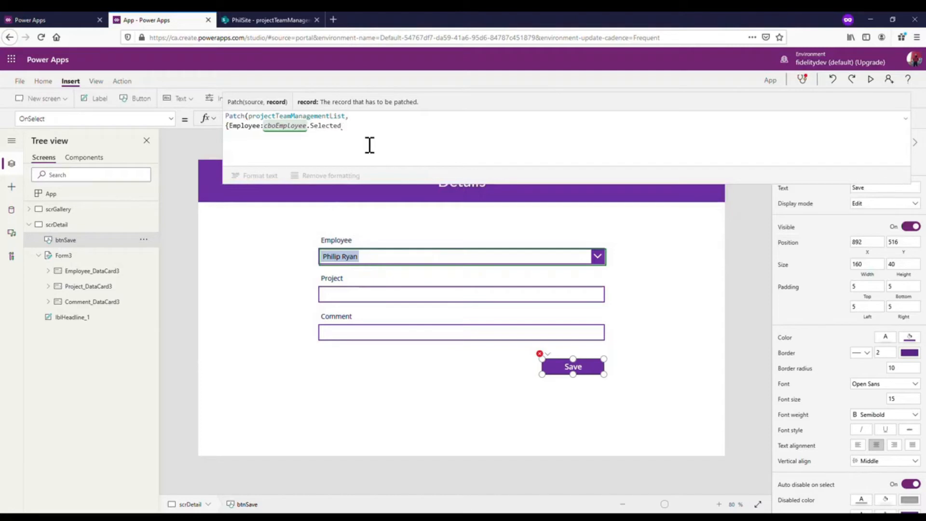
pyautogui.write('.')
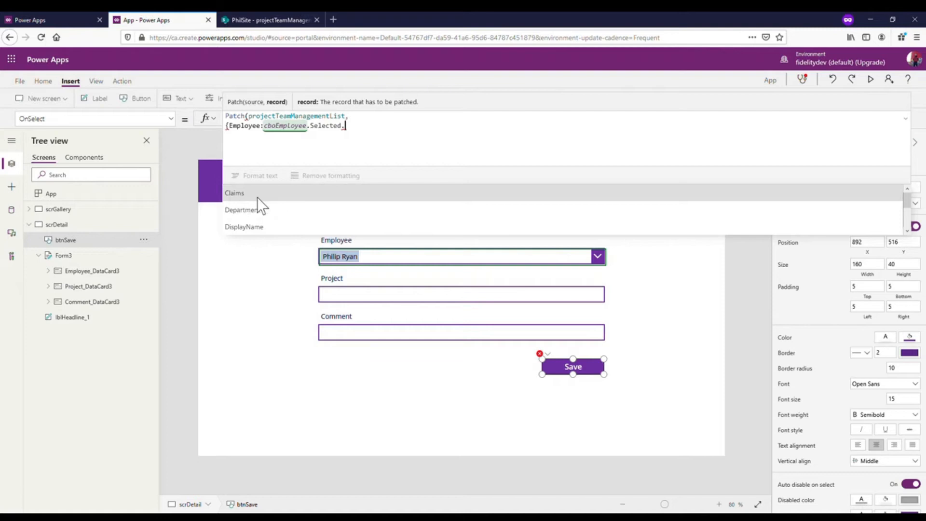
pyautogui.click(262, 193)
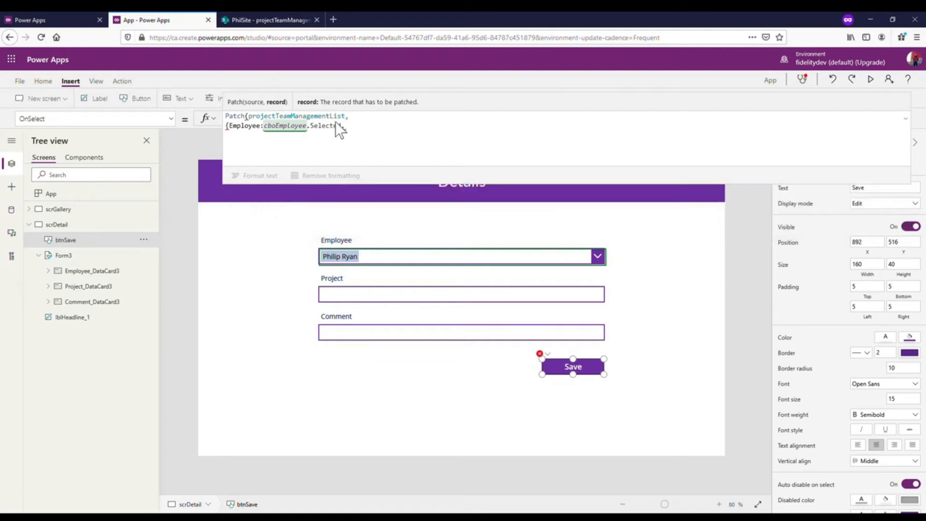
pyautogui.click(355, 126)
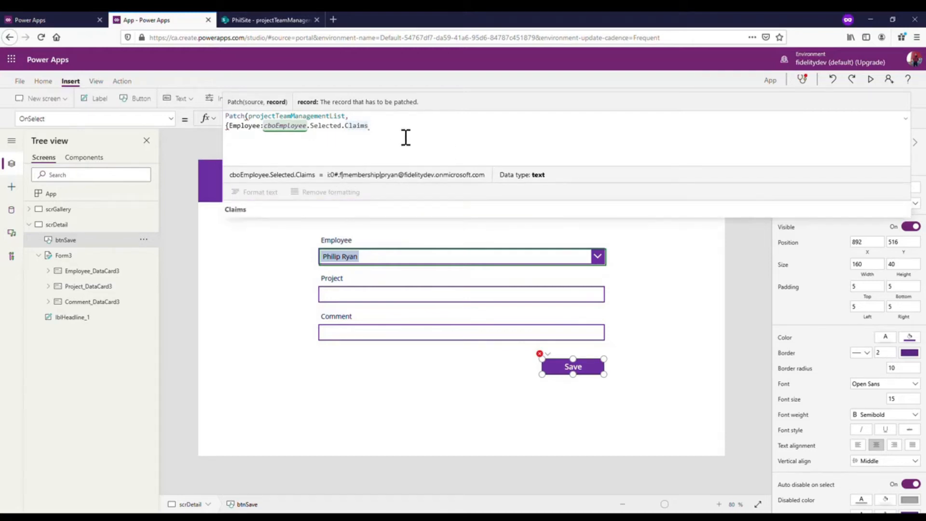
pyautogui.write(',')
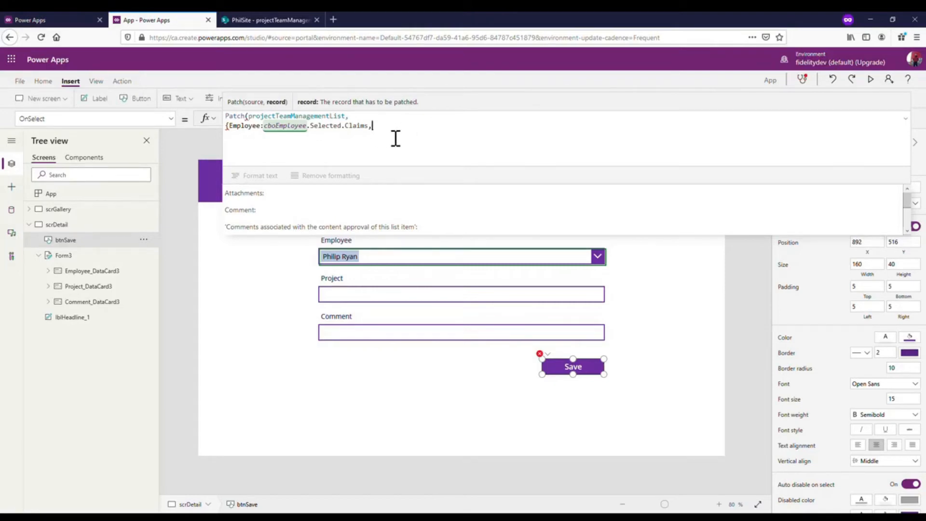
# - Add the Project field on a new line of the Patch record: Project:txtProject.Text,
pyautogui.hotkey('shift', 'Return')
pyautogui.write('Pro')
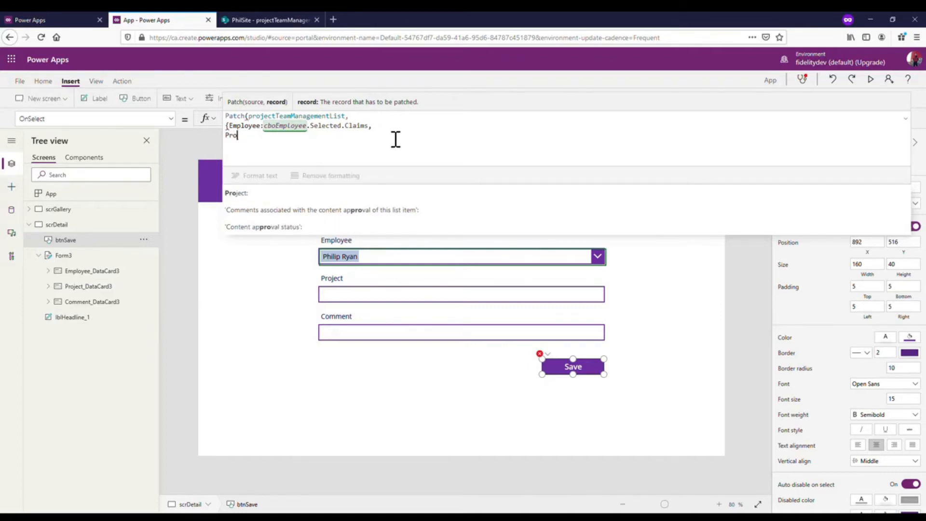
pyautogui.click(305, 192)
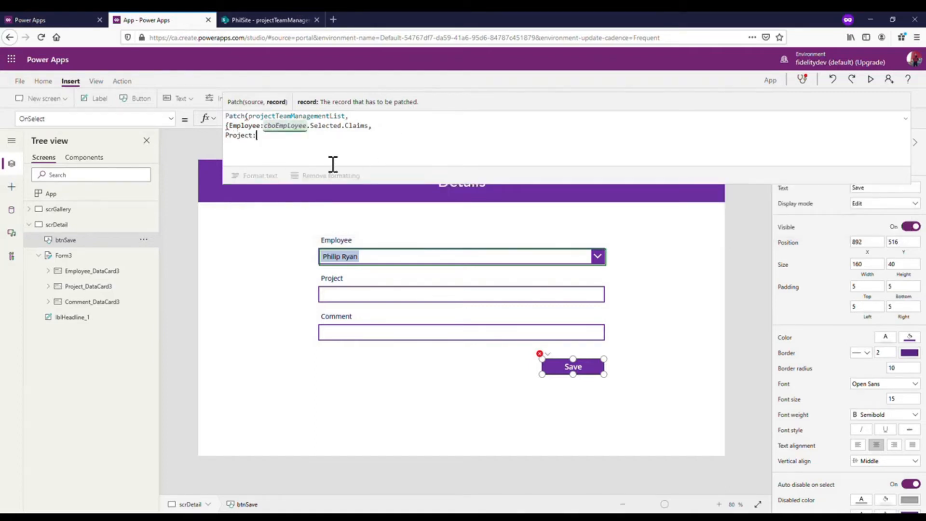
pyautogui.write('txt')
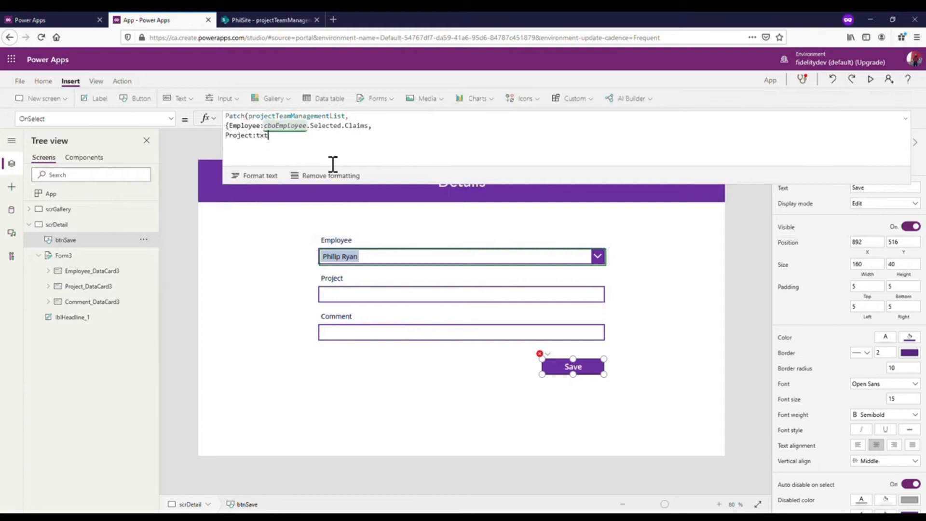
pyautogui.click(298, 207)
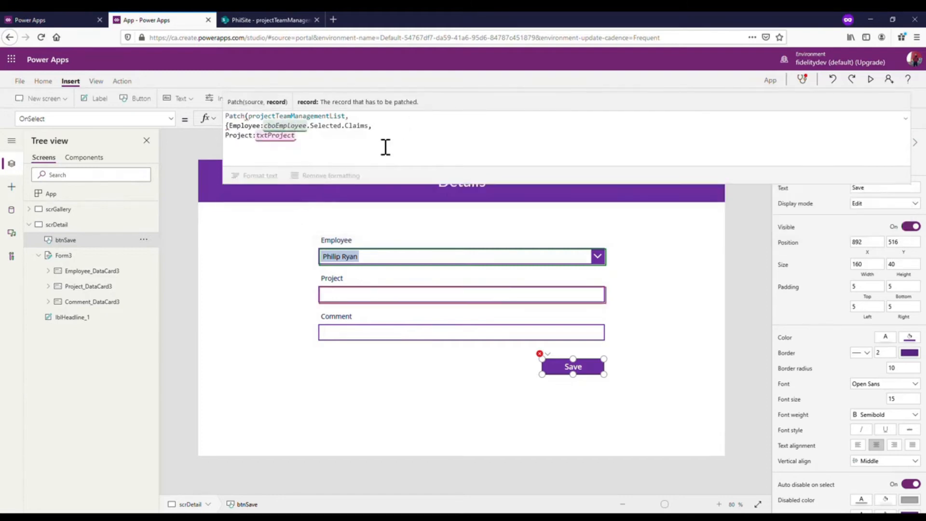
pyautogui.write('.Text')
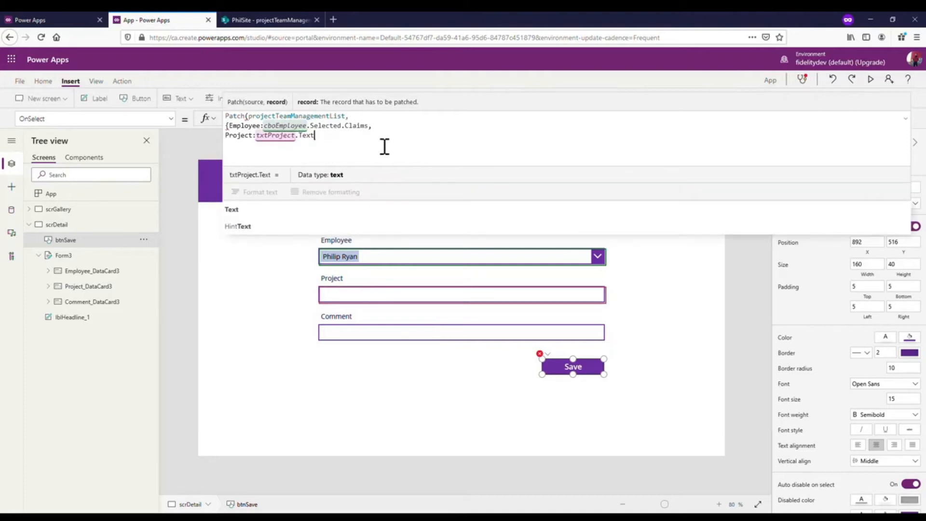
pyautogui.write(',')
# - Add the Comment field on a new line of the Patch record as Comment:txtComment.Text and close the record and the formula
pyautogui.hotkey('shift', 'Return')
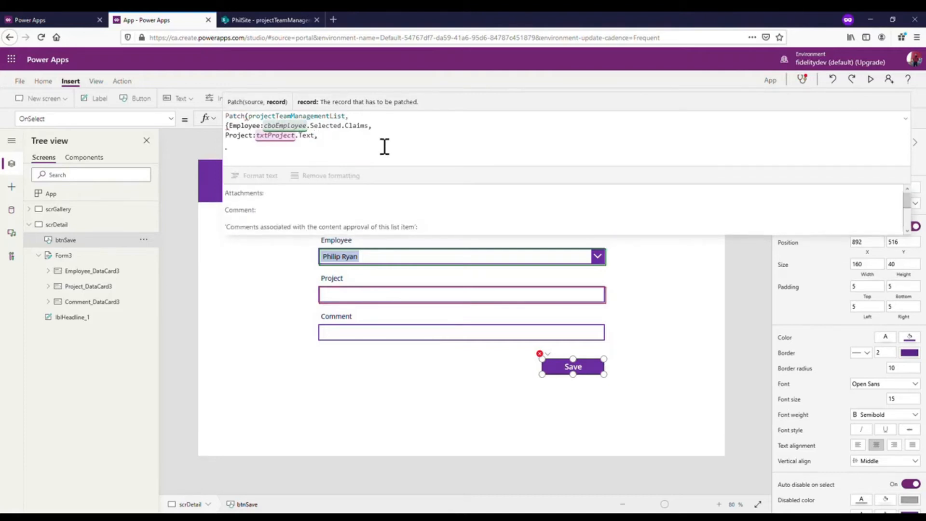
pyautogui.write('Comm')
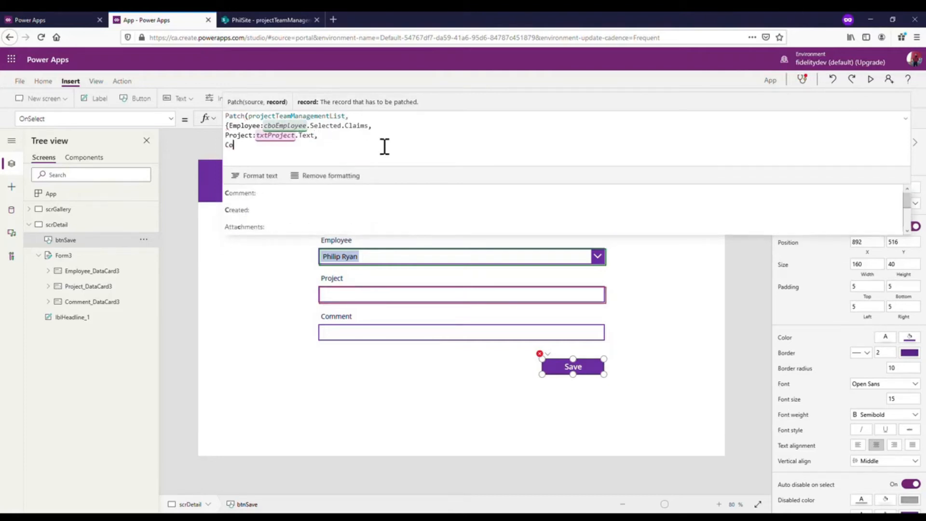
pyautogui.click(294, 192)
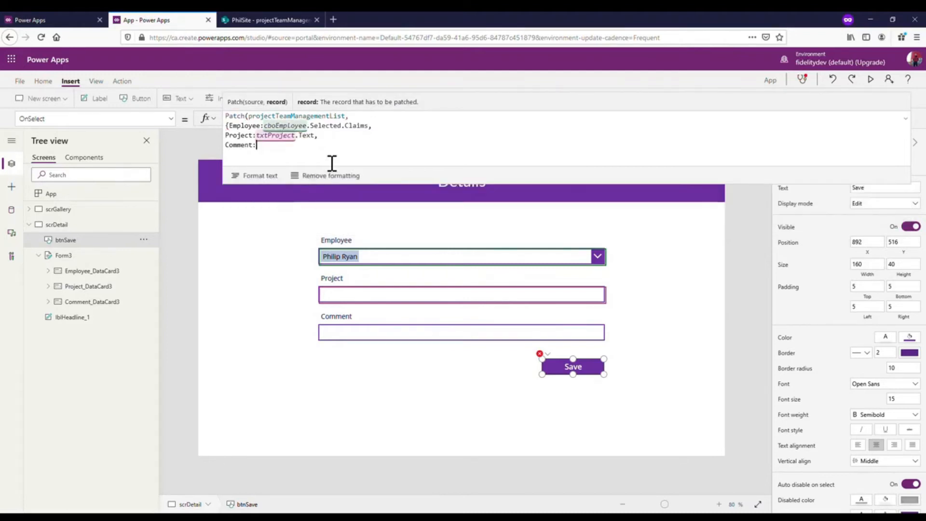
pyautogui.write('txtCo')
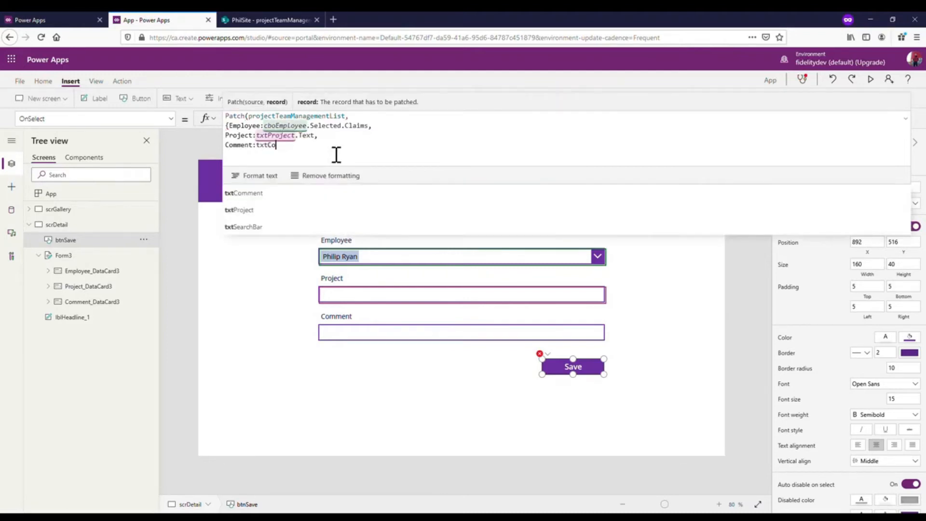
pyautogui.click(280, 192)
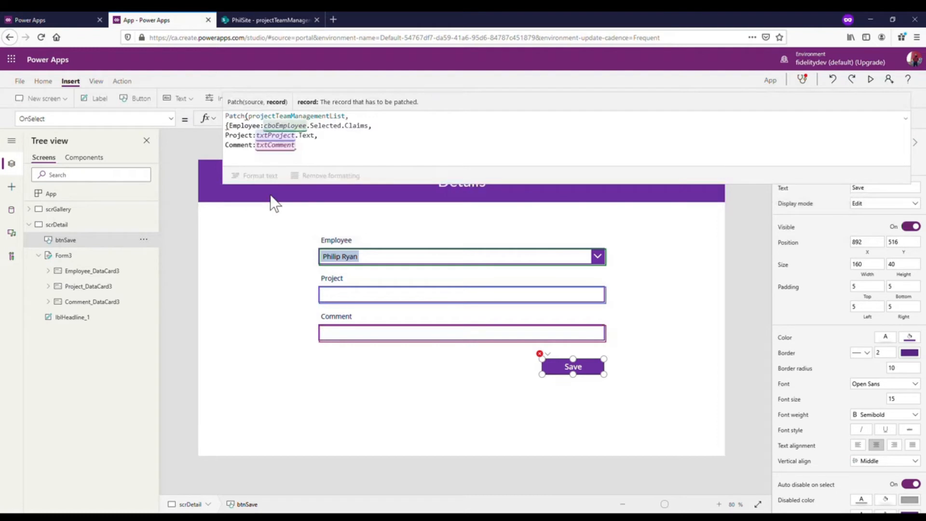
pyautogui.write('.Text')
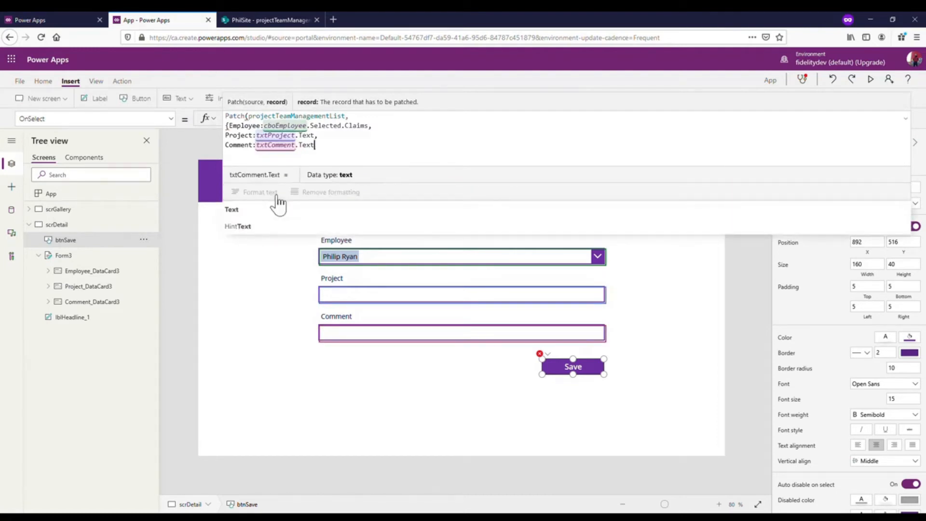
pyautogui.write('})')
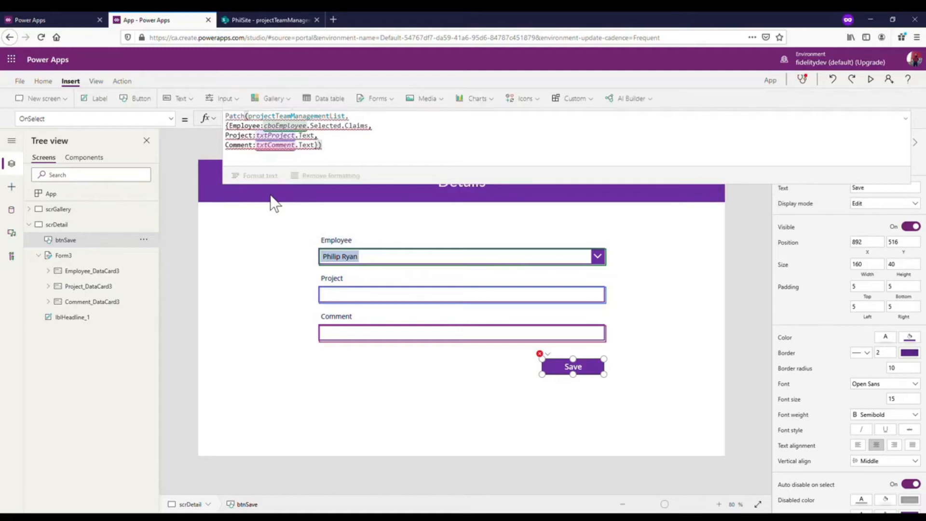
# - Remove .Claims from the Employee value so it reads cboEmployee.Selected, and collapse the formula editor
pyautogui.click(330, 149)
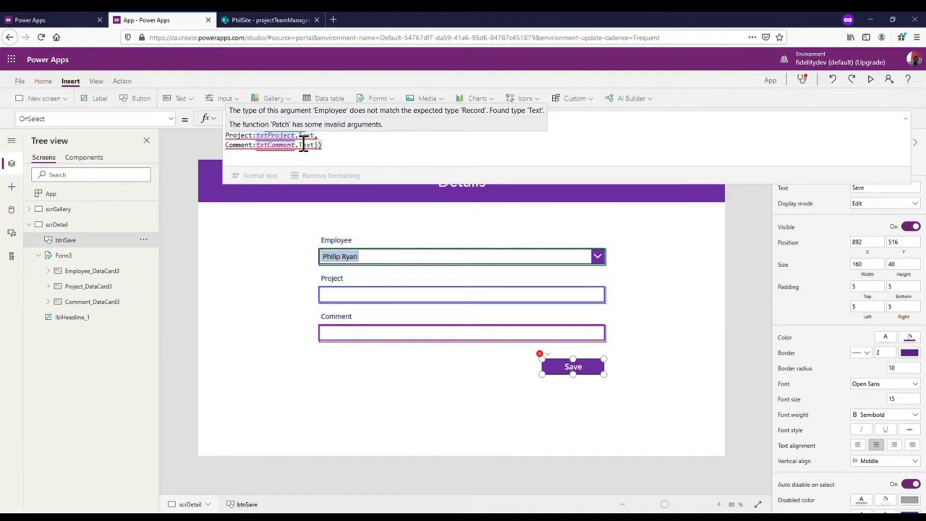
pyautogui.click(365, 127)
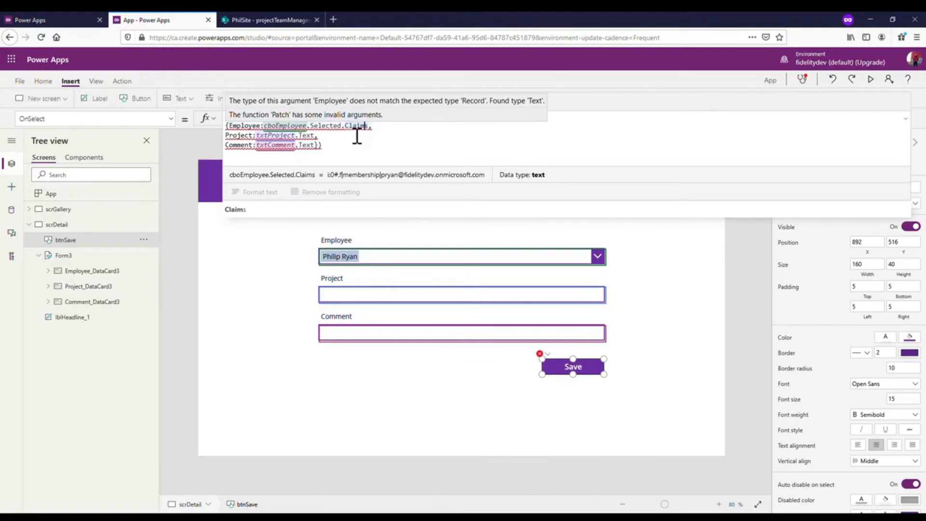
pyautogui.click(272, 127)
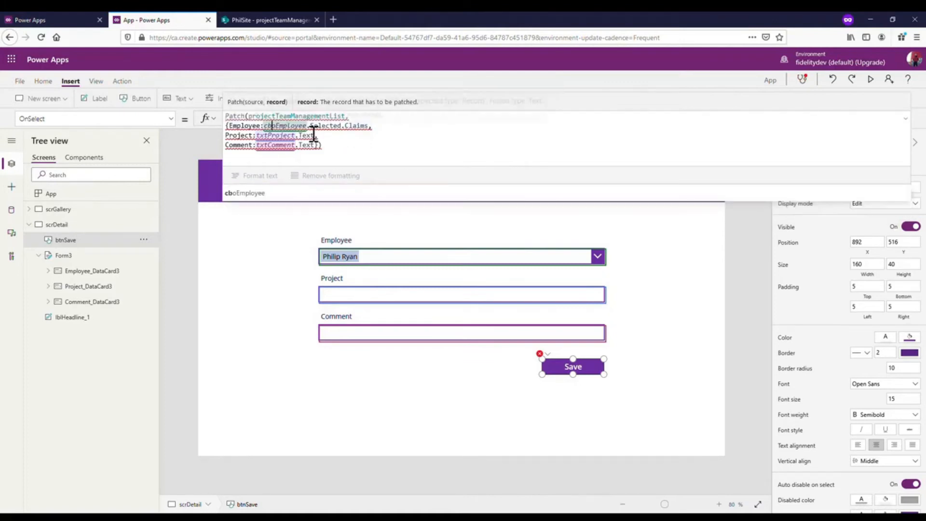
pyautogui.click(344, 127)
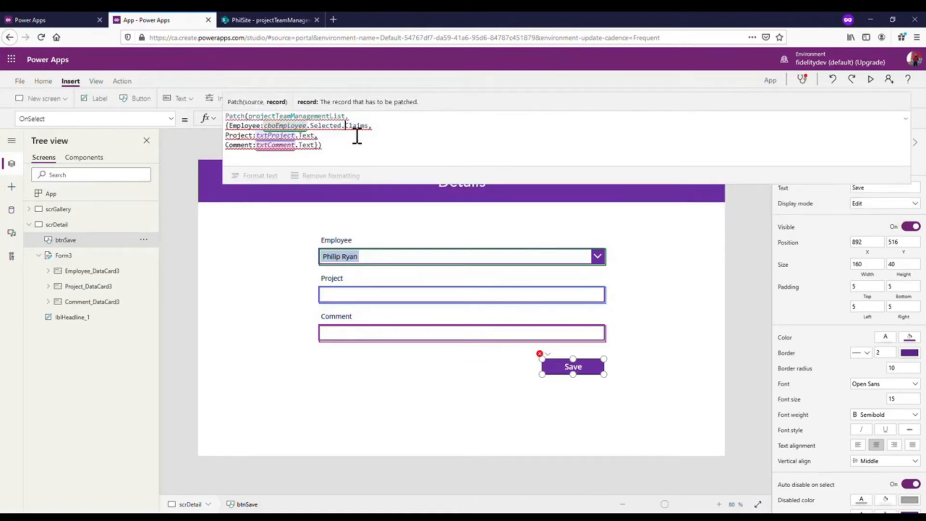
pyautogui.moveTo(368, 126); pyautogui.dragTo(342, 127)
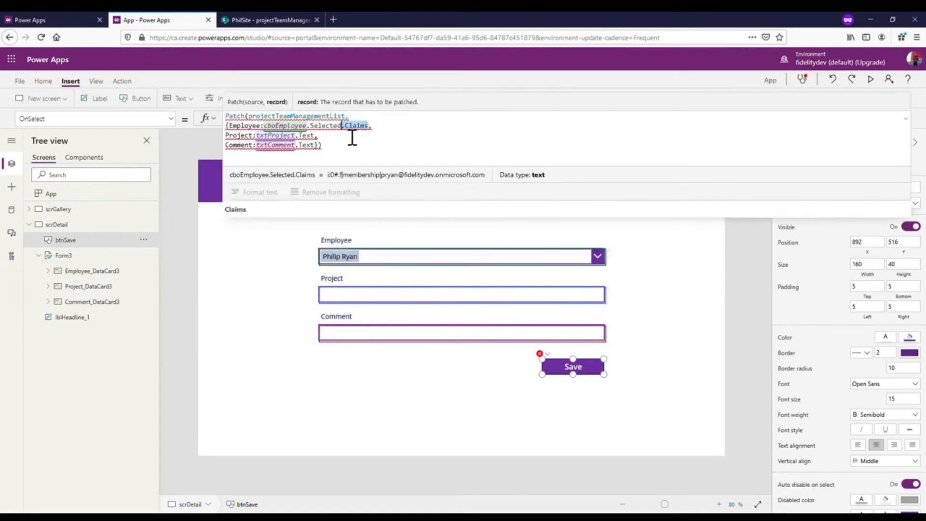
pyautogui.press('BackSpace')
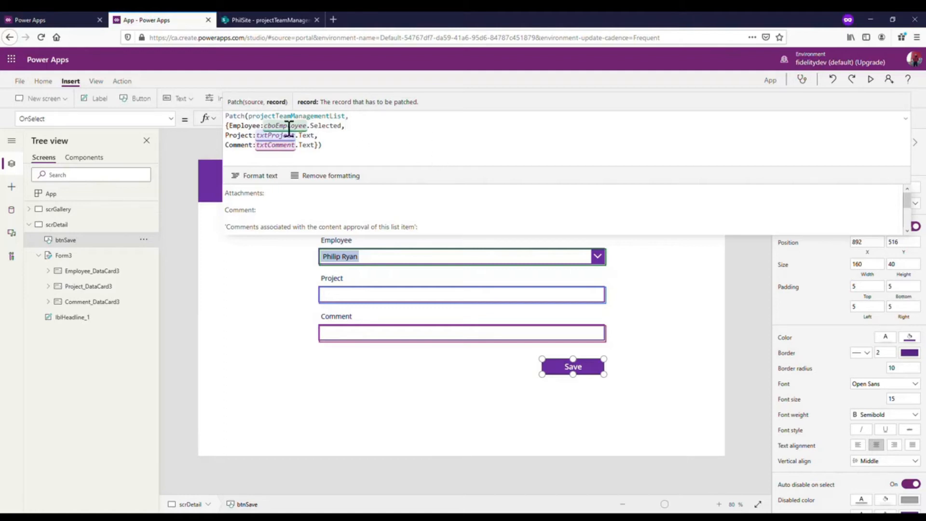
pyautogui.click(357, 149)
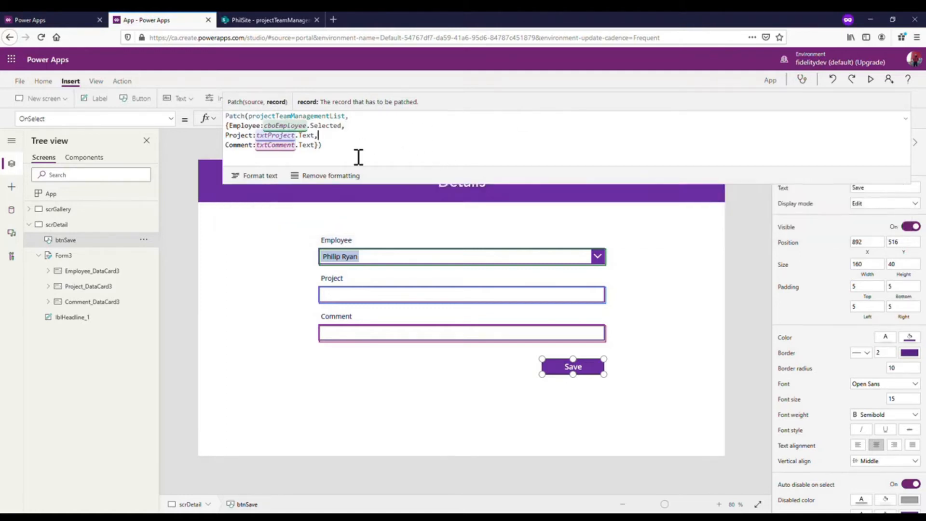
pyautogui.click(906, 119)
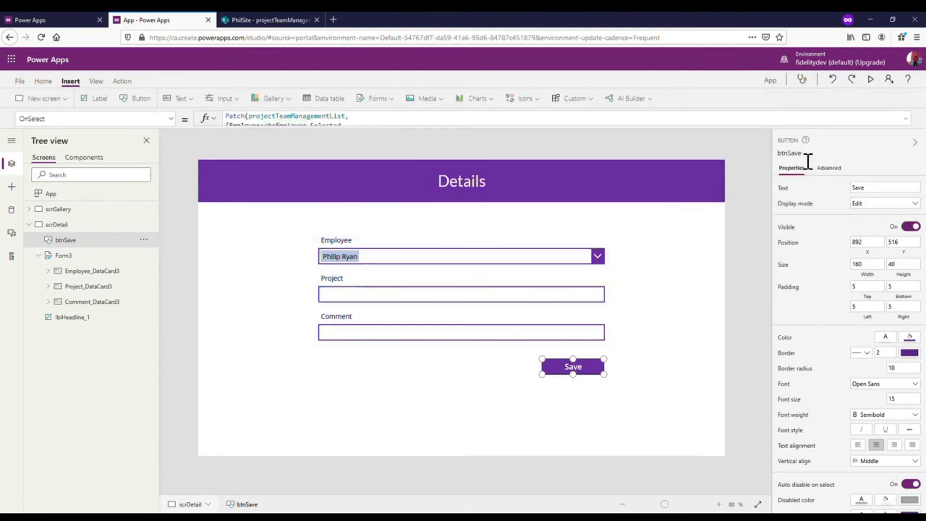
# - Preview the app, save a test item with Project "This Video" and Comment "Here is my comment", and exit the preview
pyautogui.click(871, 79)
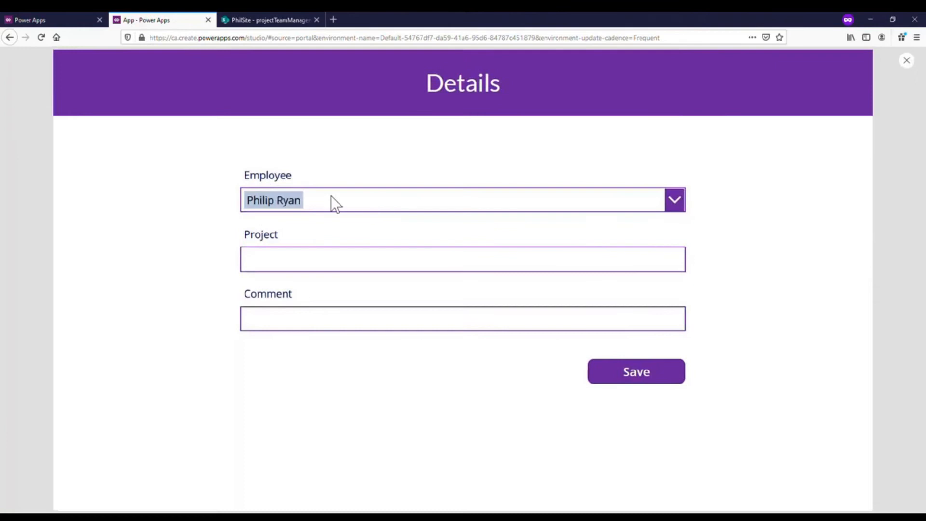
pyautogui.click(321, 269)
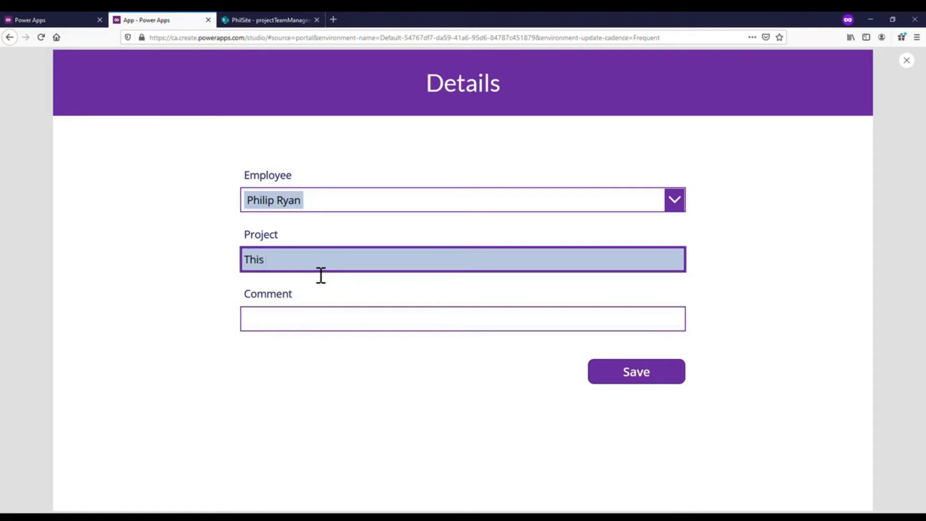
pyautogui.write('This Video')
pyautogui.click(308, 324)
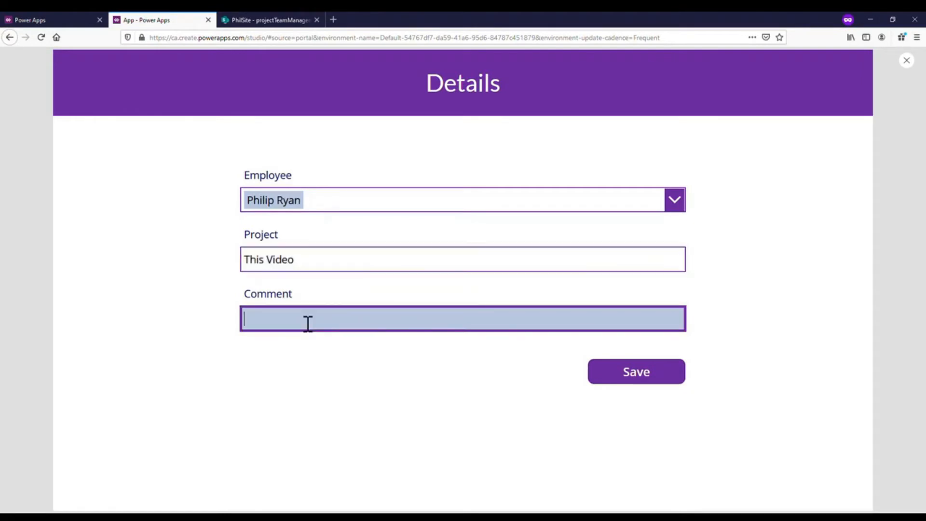
pyautogui.write('Here is my comment')
pyautogui.click(627, 375)
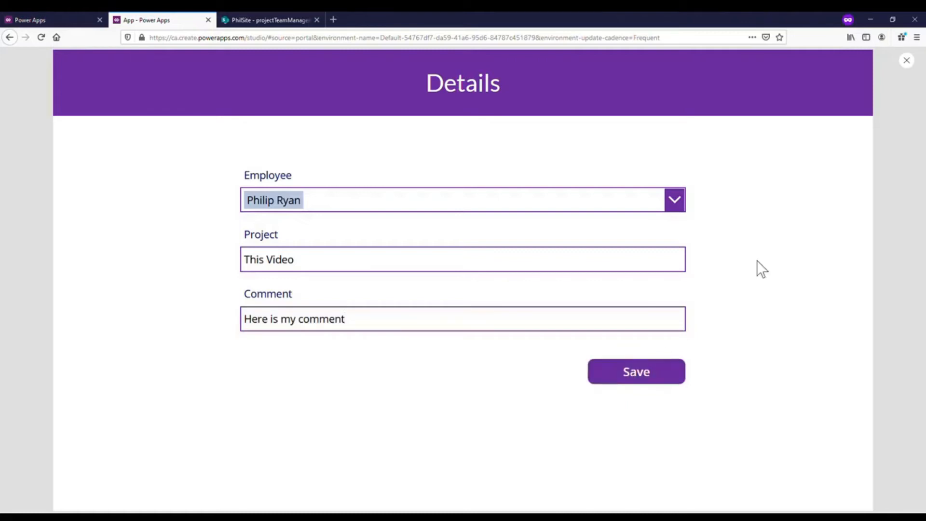
pyautogui.click(907, 61)
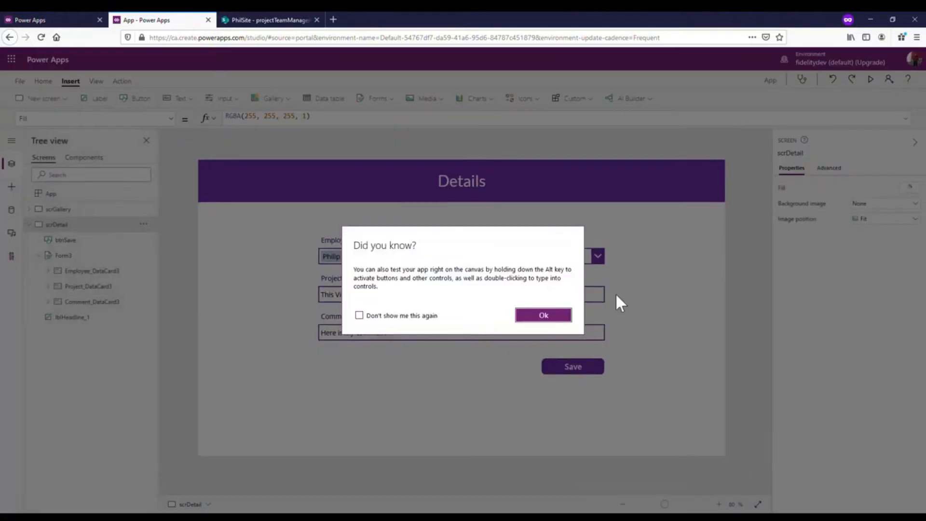
pyautogui.click(543, 315)
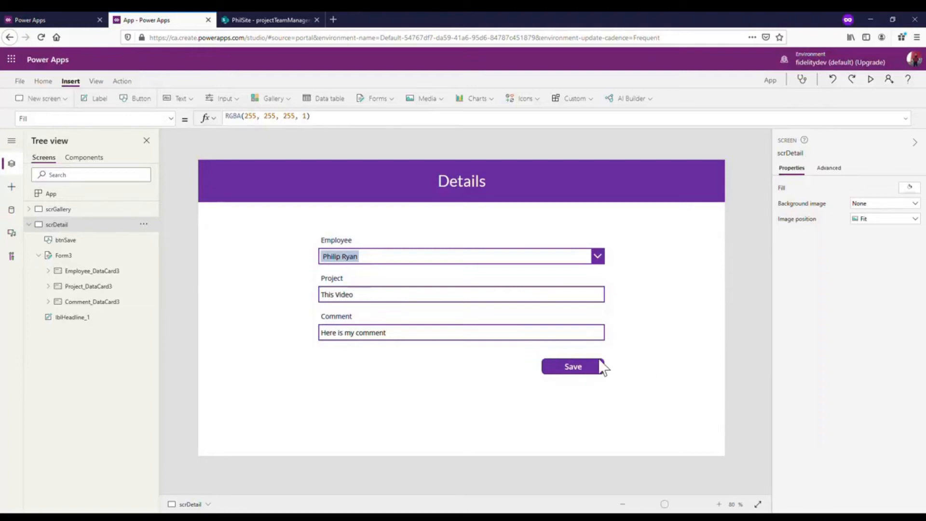
# - Reload projectTeamManagementList in SharePoint to check for the newly saved item and return to the Power Apps editor
pyautogui.click(243, 20)
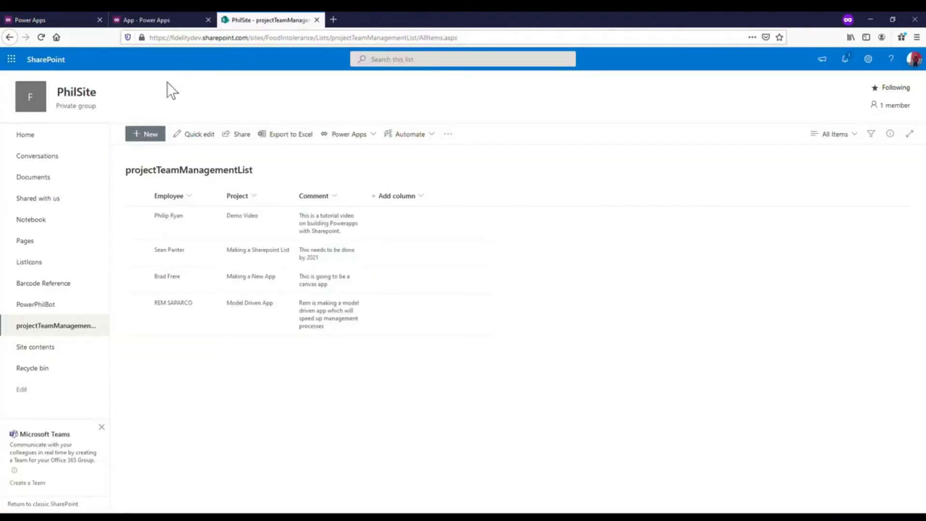
pyautogui.click(42, 38)
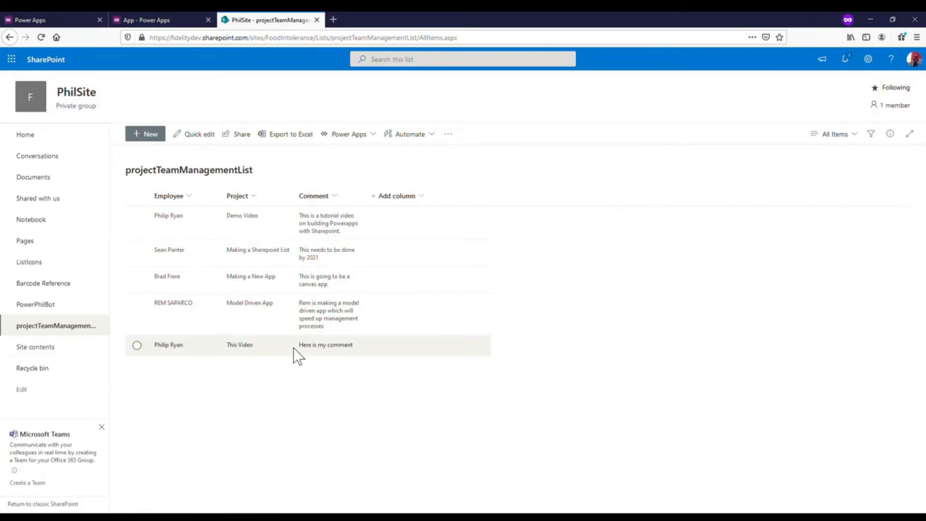
pyautogui.click(134, 15)
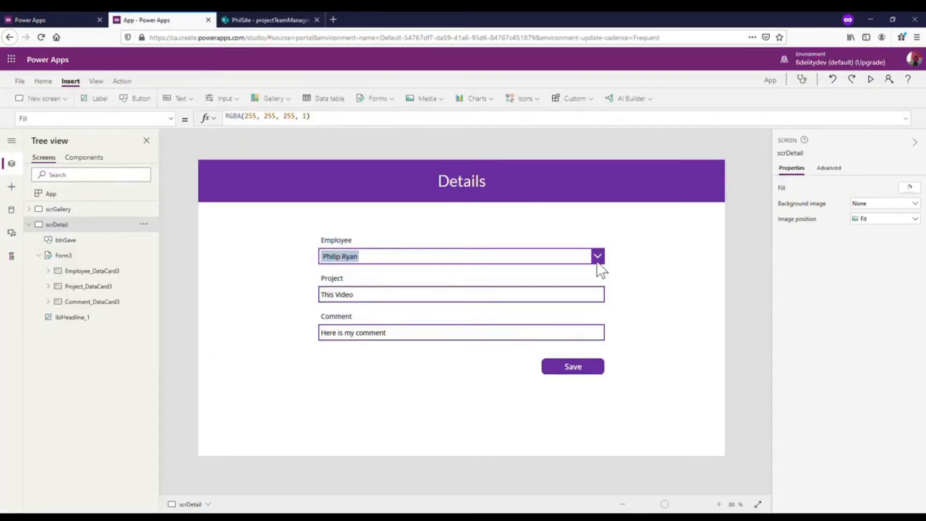
# - Shorten the gallProjectTeam gallery on scrGallery to a height of 426
pyautogui.click(77, 211)
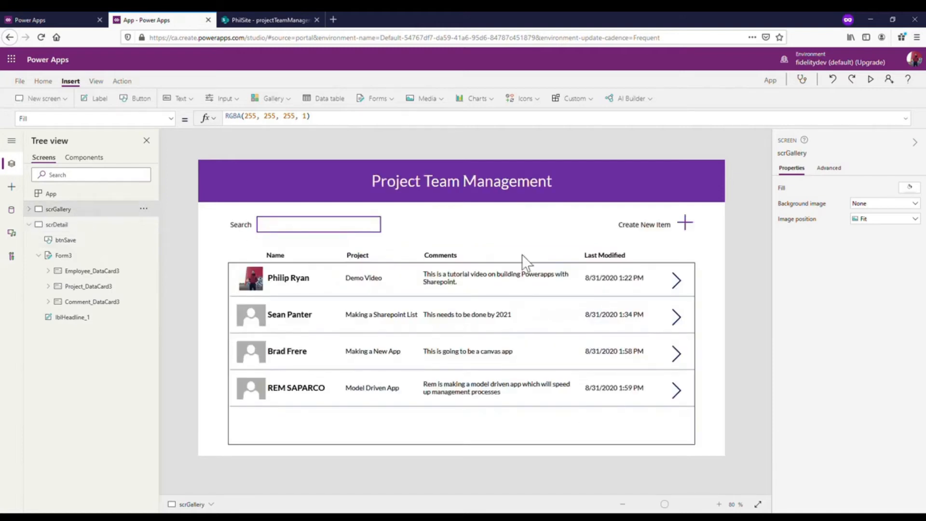
pyautogui.click(618, 444)
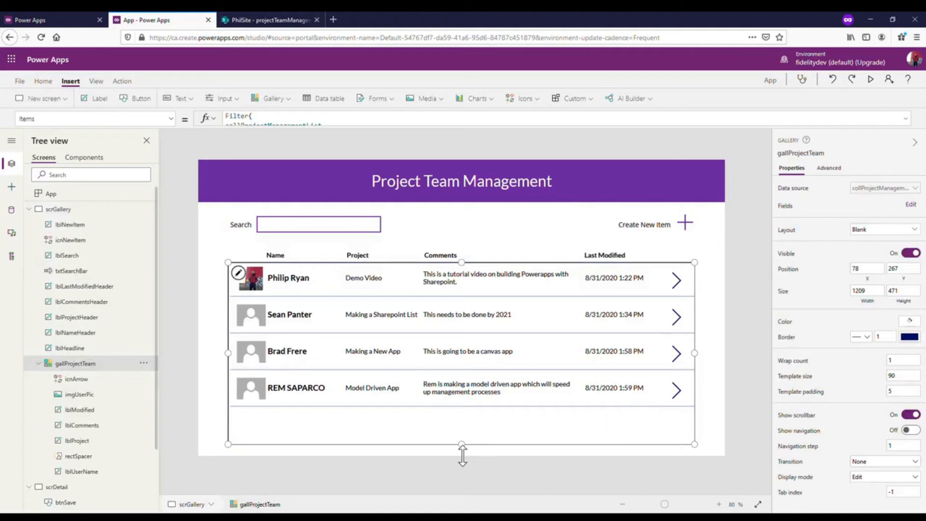
pyautogui.moveTo(463, 456); pyautogui.dragTo(475, 438)
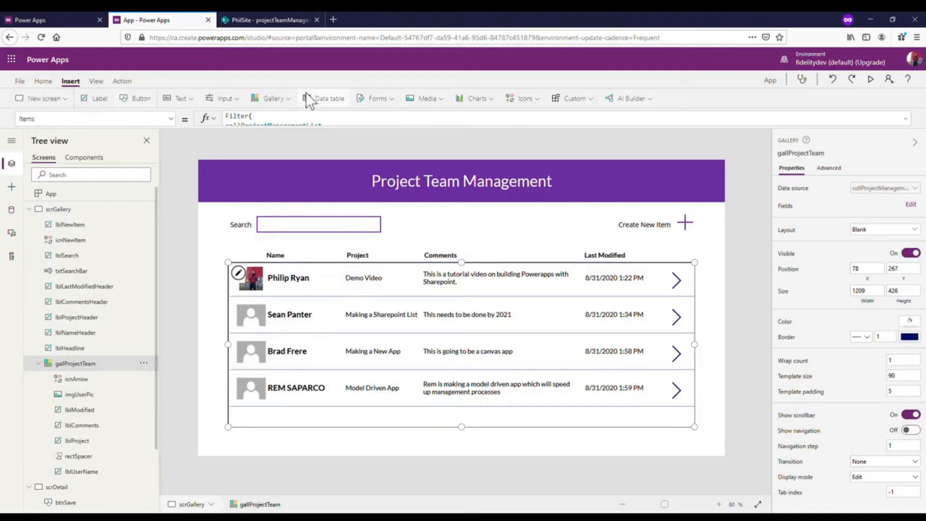
pyautogui.click(17, 214)
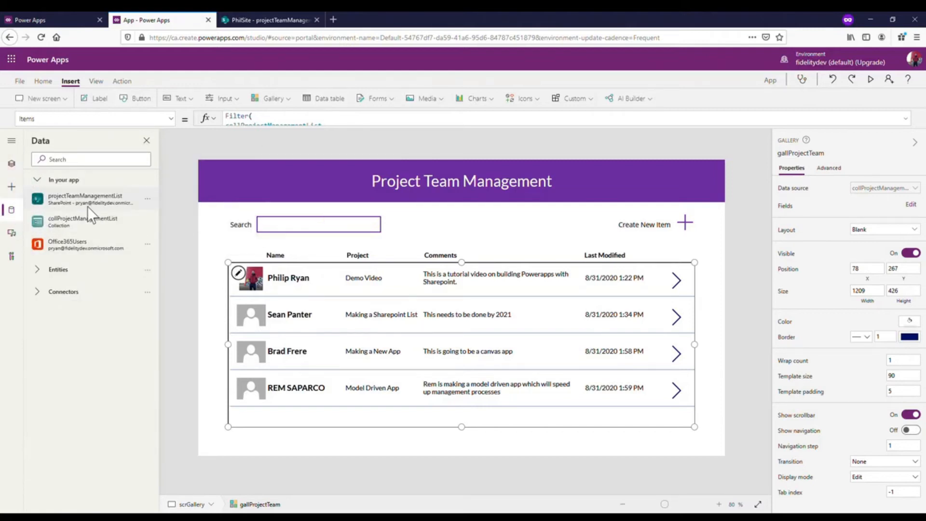
pyautogui.click(11, 163)
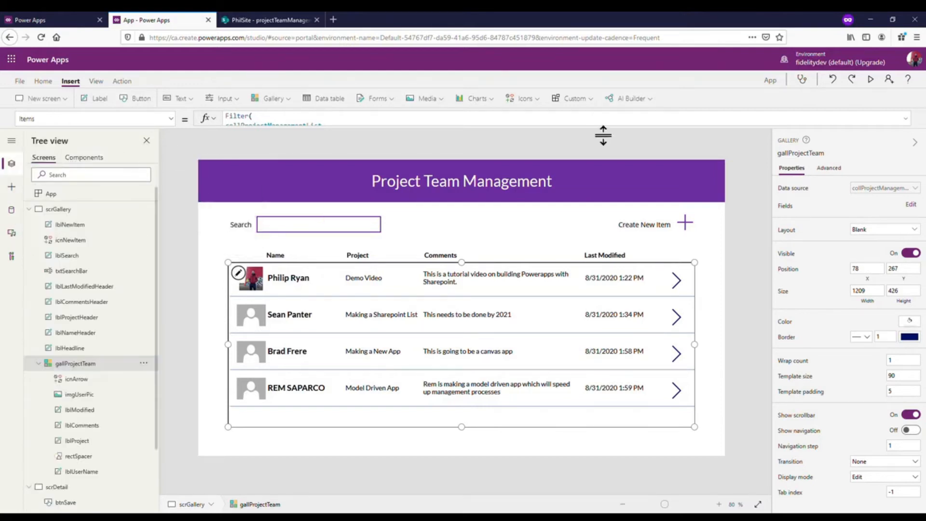
# - Insert a Reload icon on scrGallery and place it just below the gallery's lower-right corner, at about X 1287, Y 704
pyautogui.click(524, 100)
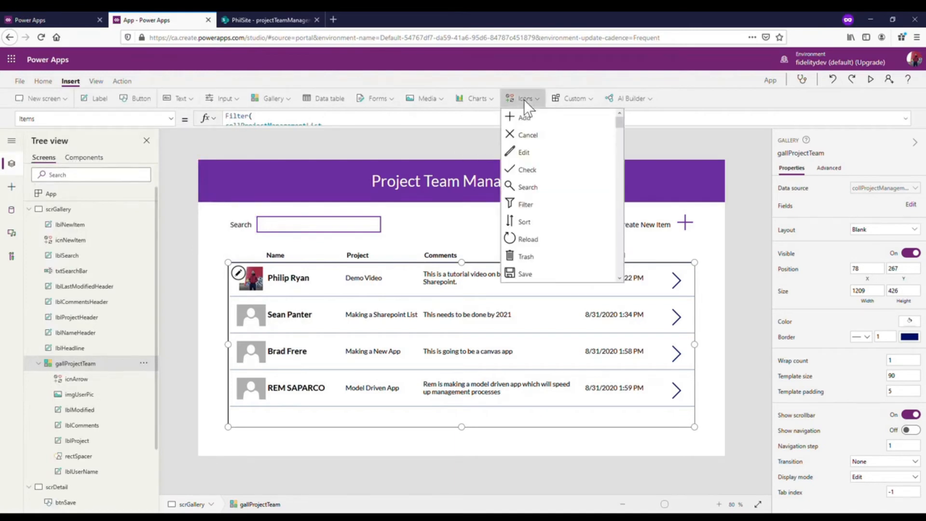
pyautogui.click(536, 239)
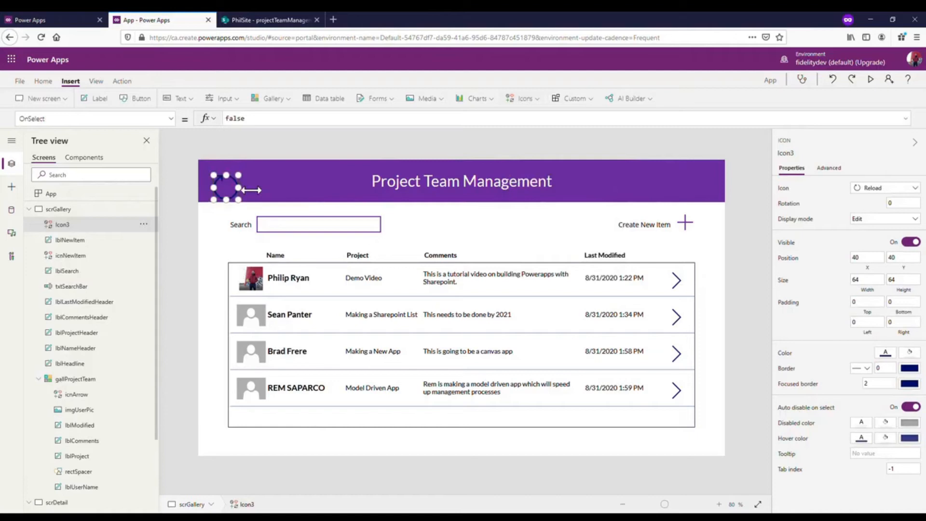
pyautogui.moveTo(225, 187); pyautogui.dragTo(685, 442)
pyautogui.moveTo(687, 494); pyautogui.dragTo(706, 478)
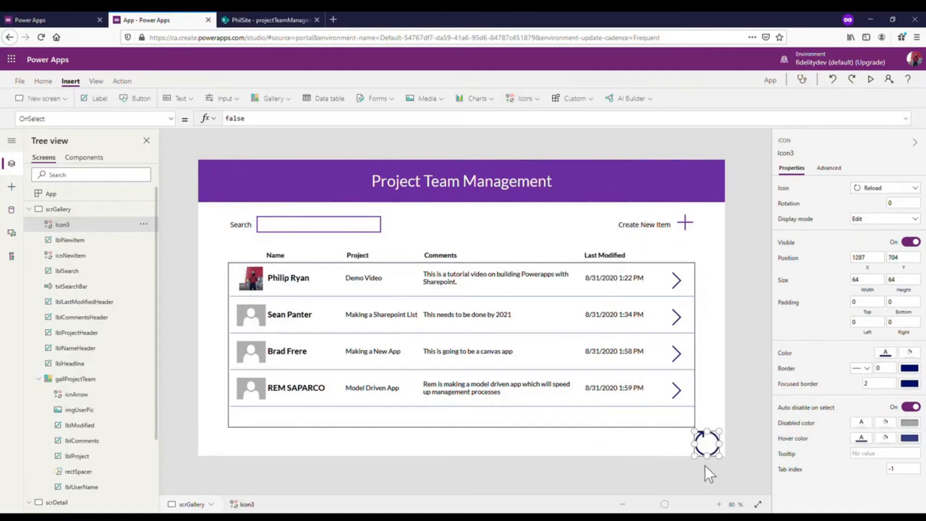
# - Reduce the height of the gallProjectTeam gallery to 397 and select the Reload icon
pyautogui.click(662, 433)
pyautogui.click(668, 425)
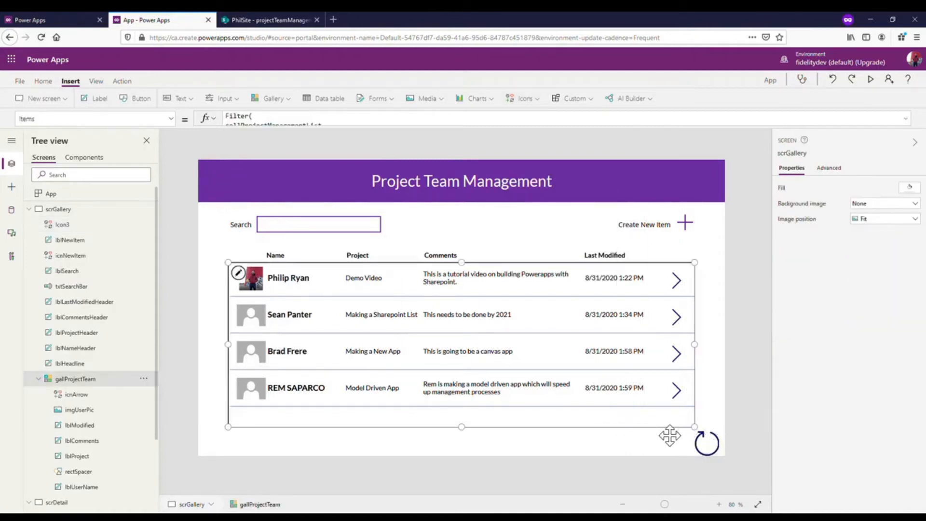
pyautogui.moveTo(463, 427); pyautogui.dragTo(463, 416)
pyautogui.click(707, 448)
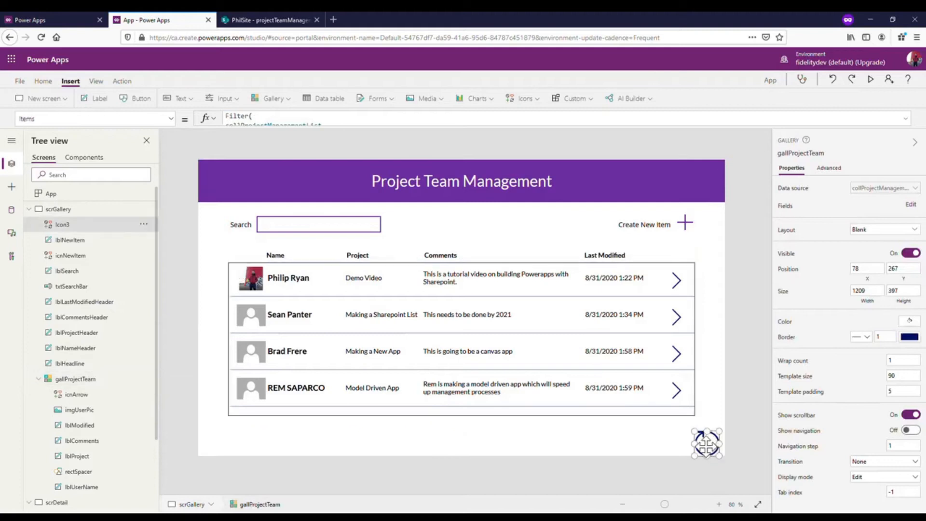
# - Move the Reload icon to about X 1237, Y 685, just under the gallery, and set its colour to the standard purple
pyautogui.moveTo(705, 447); pyautogui.dragTo(695, 444)
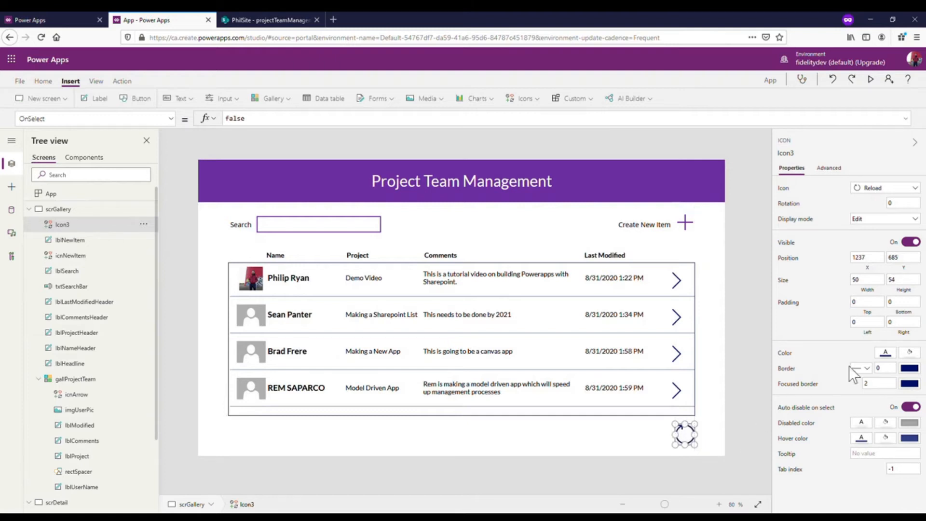
pyautogui.click(886, 352)
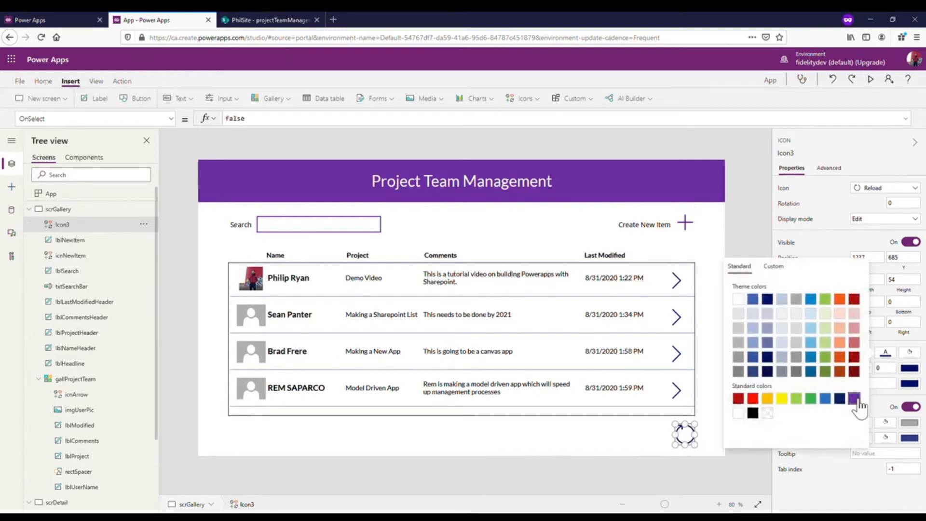
pyautogui.click(820, 208)
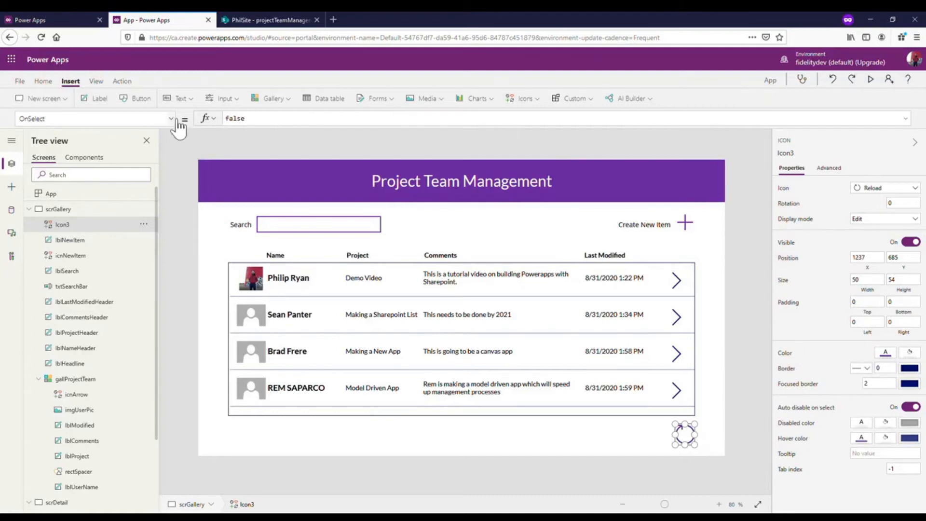
# - Set the Reload icon's OnSelect formula to Refresh(projectTeamManagementList)
pyautogui.doubleClick(316, 126)
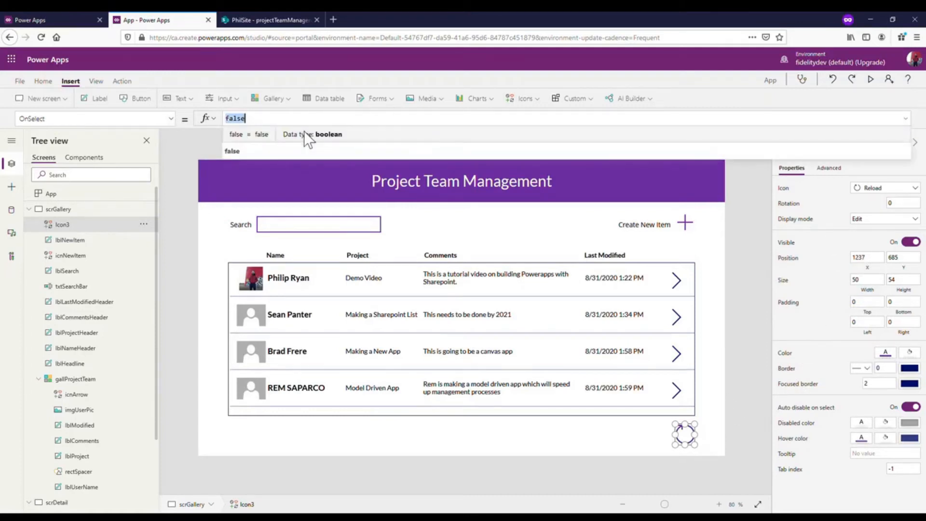
pyautogui.write('Refresh(')
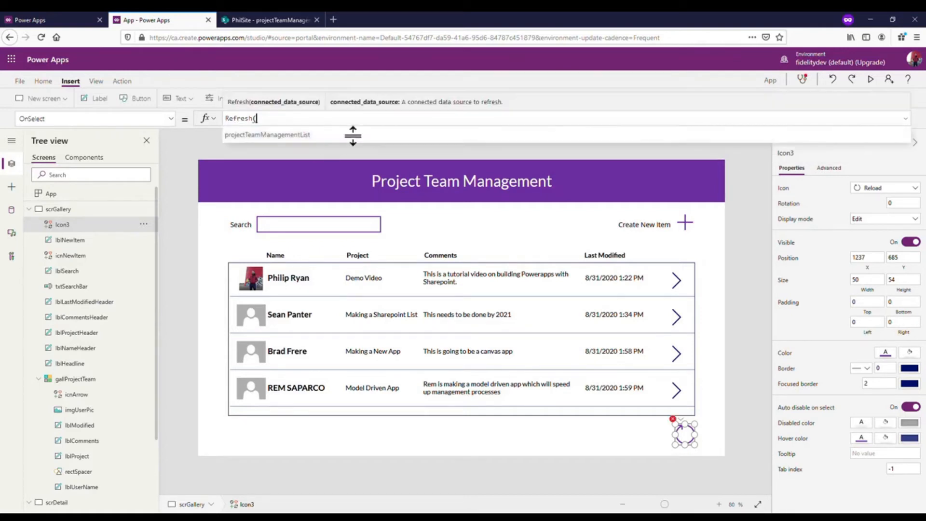
pyautogui.click(336, 137)
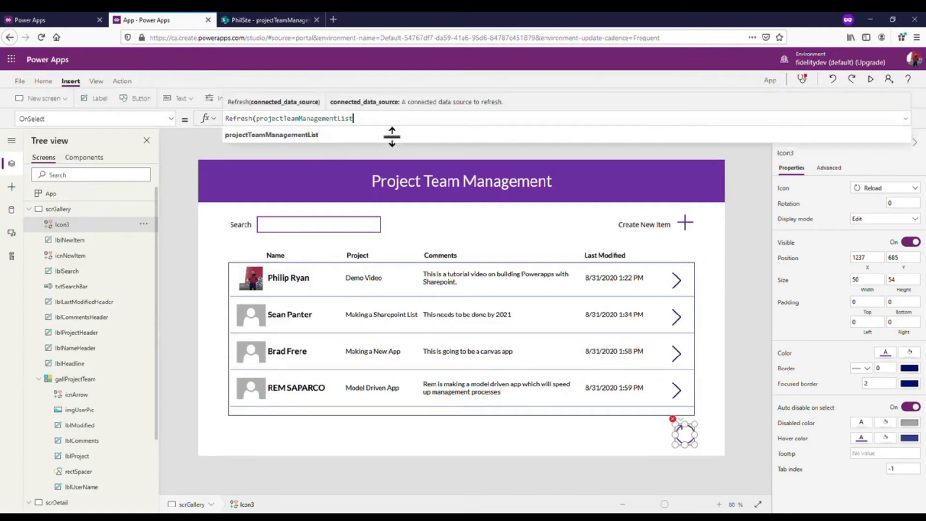
pyautogui.write(')')
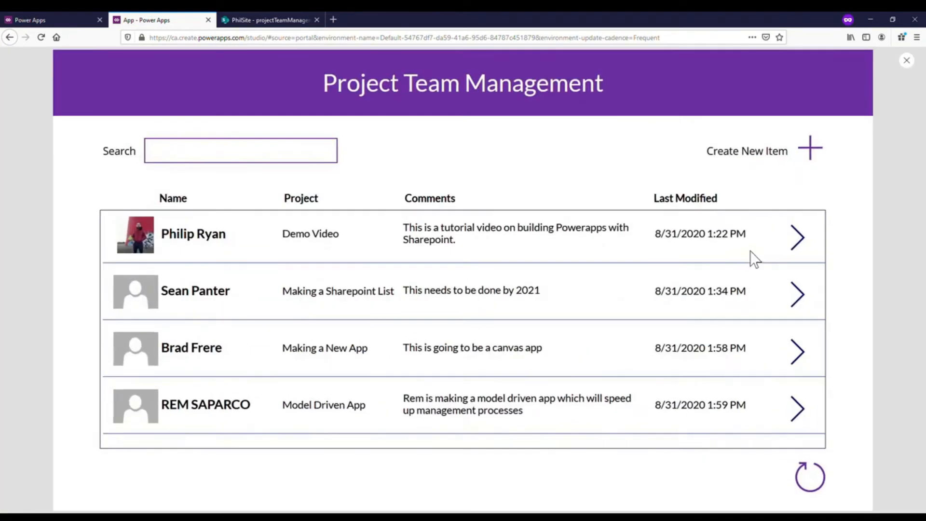
# - Preview the app, test the Reload icon once and close the preview
pyautogui.click(871, 79)
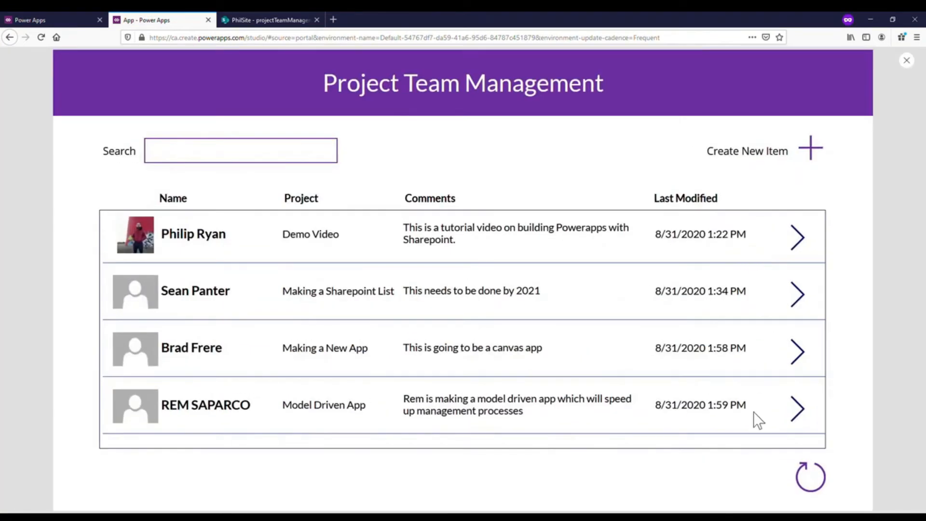
pyautogui.click(808, 475)
pyautogui.click(907, 61)
# - Increase the height of the gallProjectTeam gallery to 402 and check its Items formula
pyautogui.click(567, 318)
pyautogui.click(550, 401)
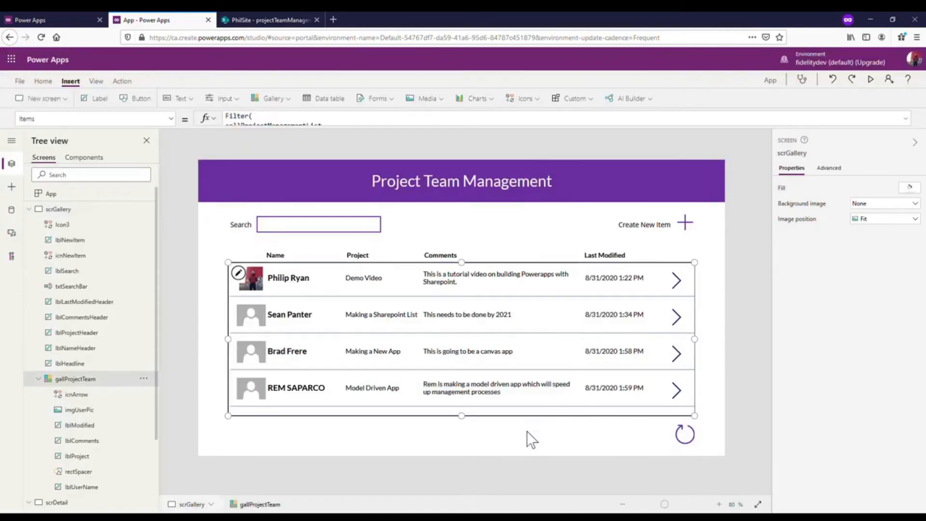
pyautogui.moveTo(464, 426)
pyautogui.mouseDown()
pyautogui.moveTo(464, 447)
pyautogui.moveTo(480, 427)
pyautogui.mouseUp()
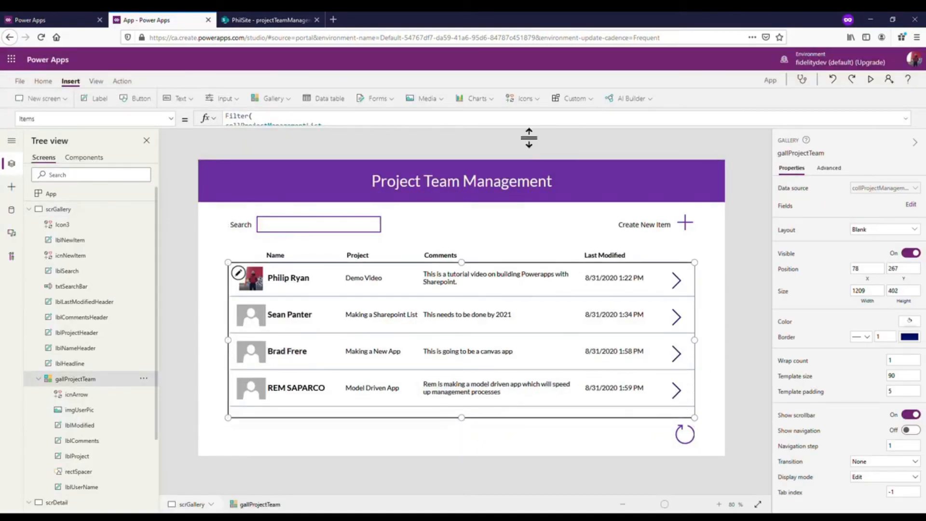
pyautogui.click(381, 134)
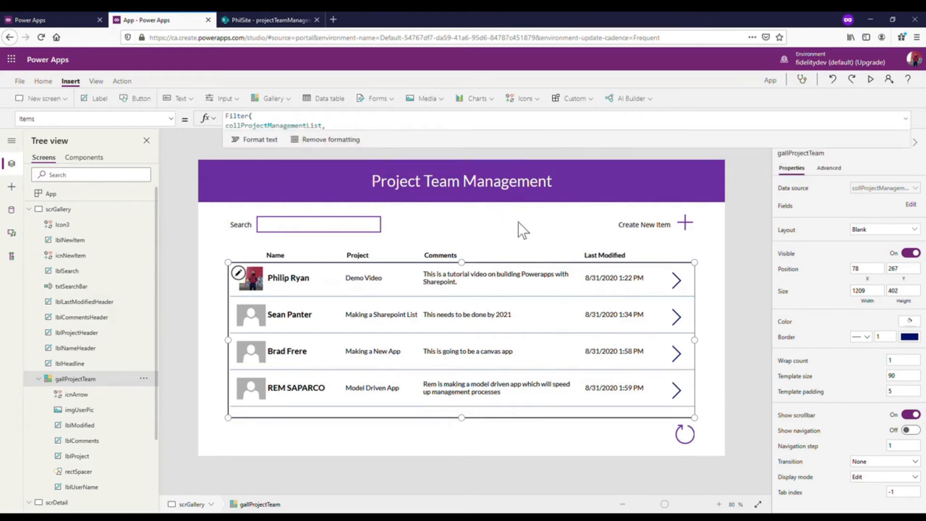
# - Extend the Reload icon's OnSelect formula with a second line, ClearCollect(collProjectManagementList,projectTeamManagementList);, after the Refresh call
pyautogui.click(692, 441)
pyautogui.click(404, 128)
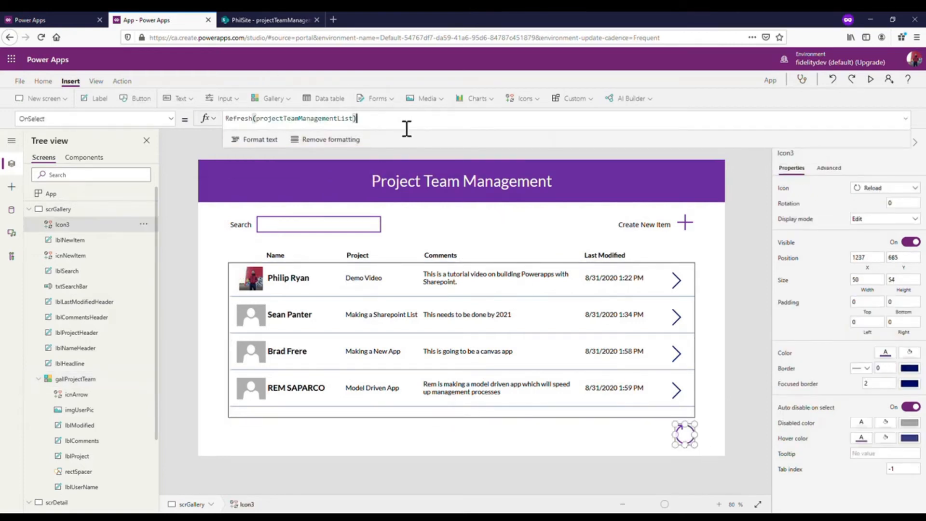
pyautogui.write(';')
pyautogui.hotkey('shift', 'Return')
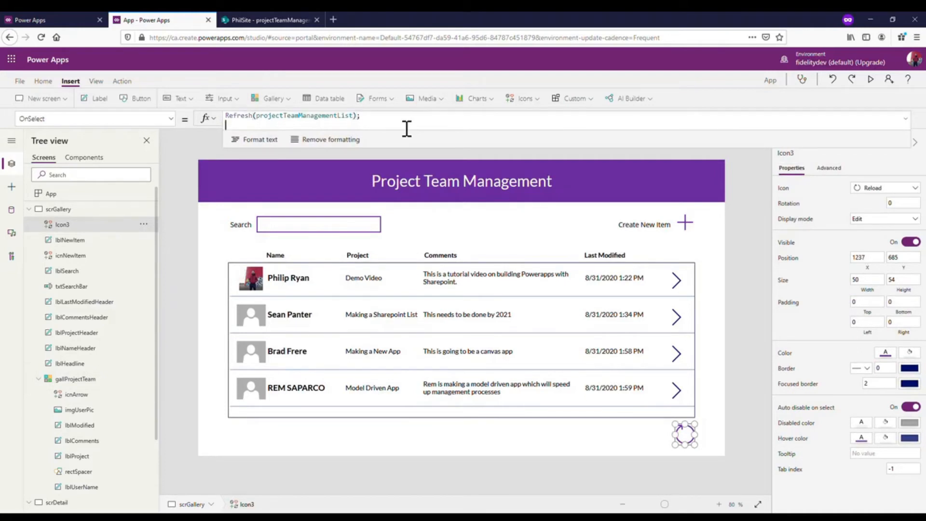
pyautogui.write('Clear')
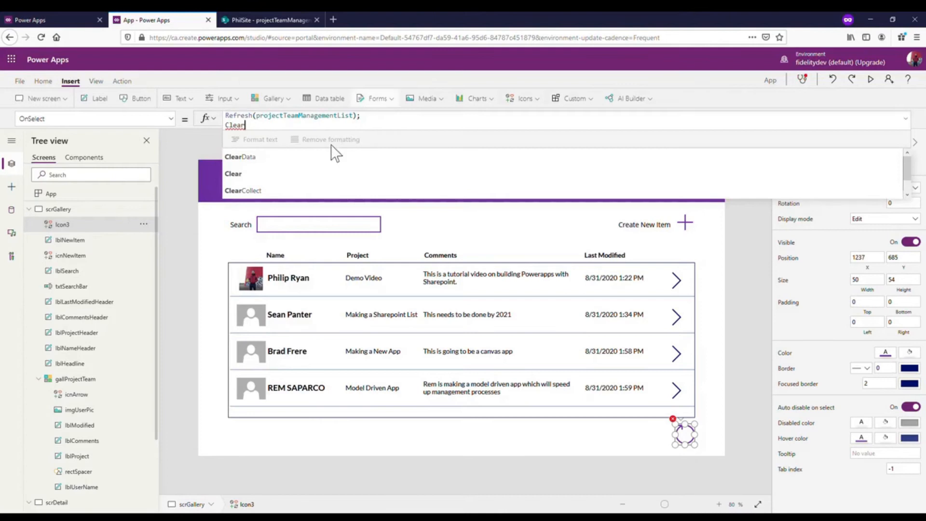
pyautogui.click(302, 191)
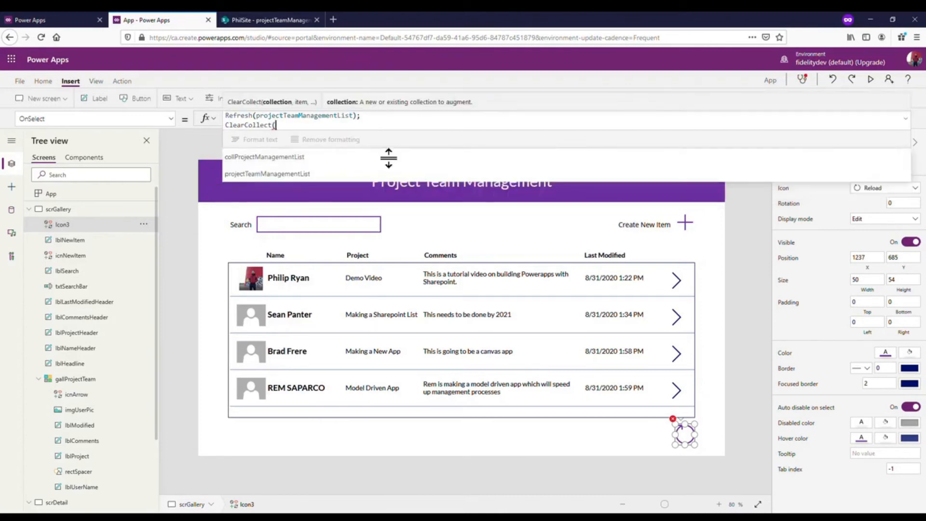
pyautogui.click(354, 155)
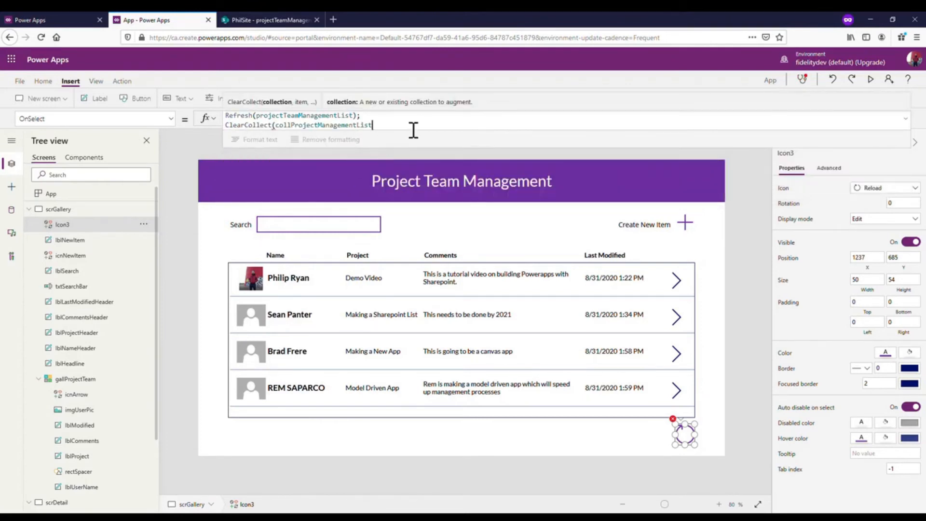
pyautogui.write(',pro')
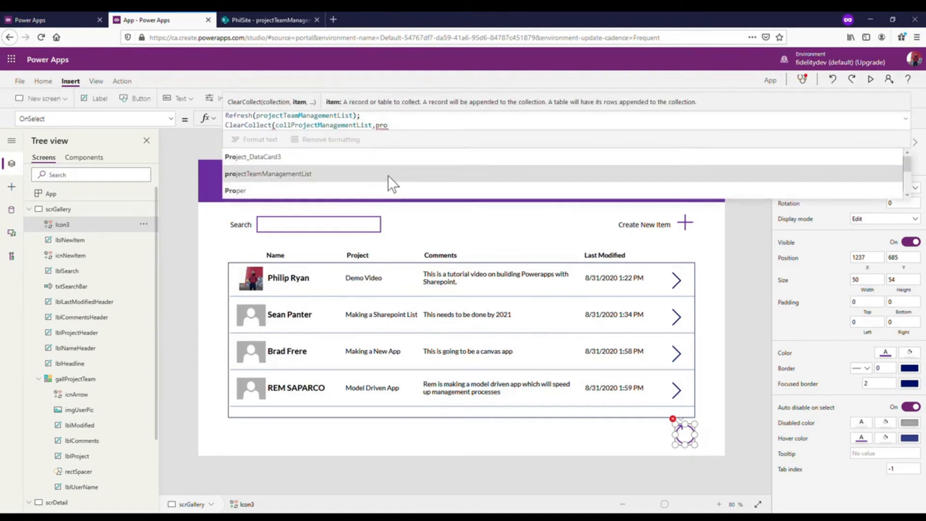
pyautogui.click(388, 176)
pyautogui.write(');')
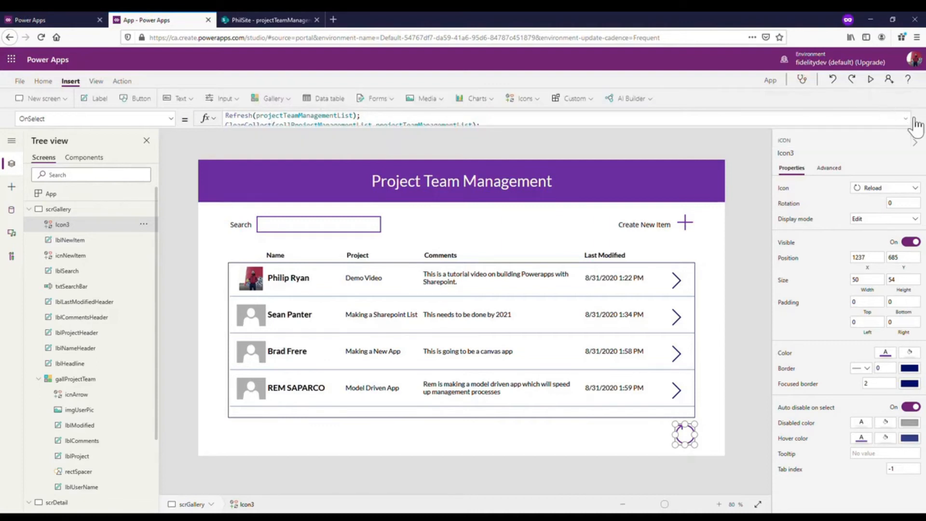
pyautogui.moveTo(723, 148); pyautogui.dragTo(722, 238)
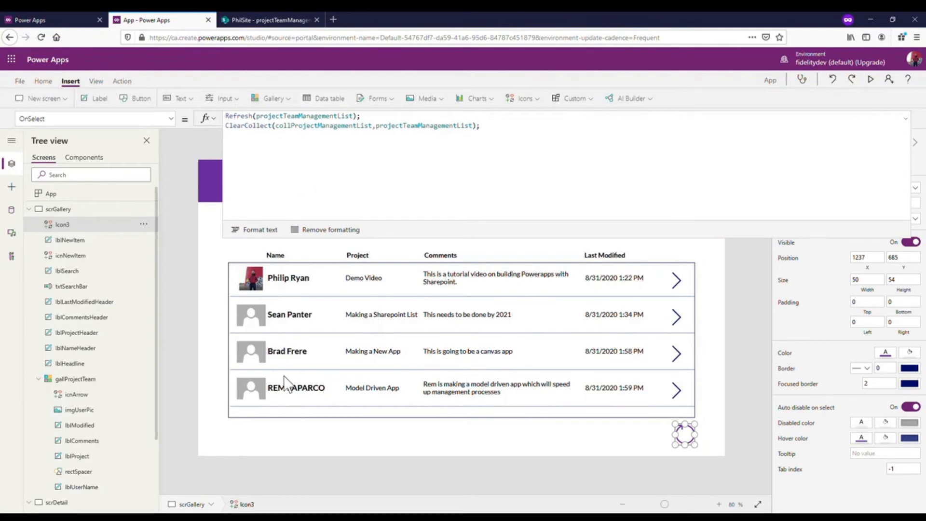
pyautogui.click(906, 120)
# - Preview the app, reload the gallery to check for the newly saved item at its end, and close the preview
pyautogui.click(871, 78)
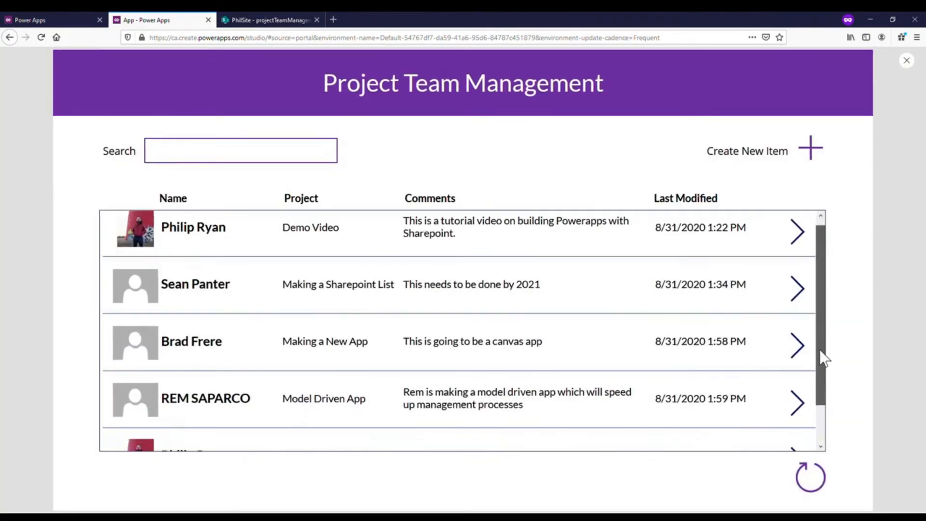
pyautogui.scroll(-2, 802, 412)
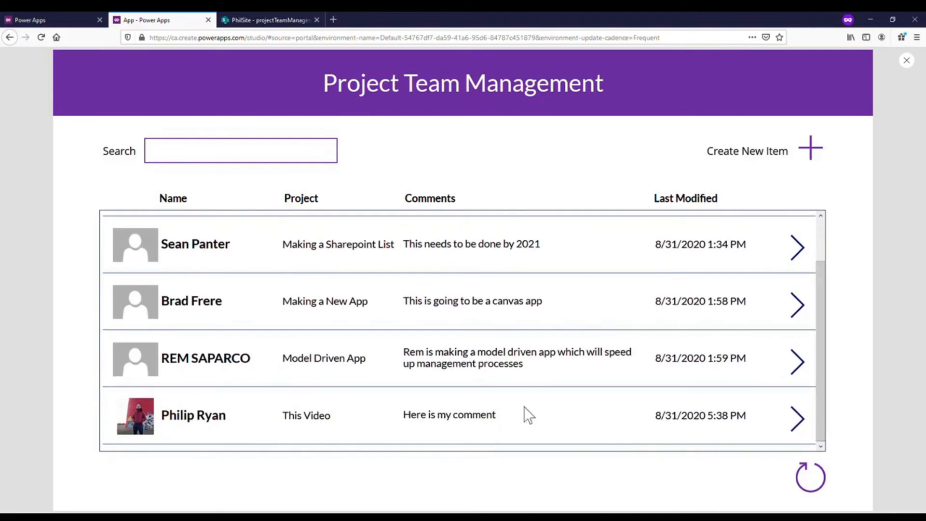
pyautogui.moveTo(817, 304); pyautogui.dragTo(828, 250)
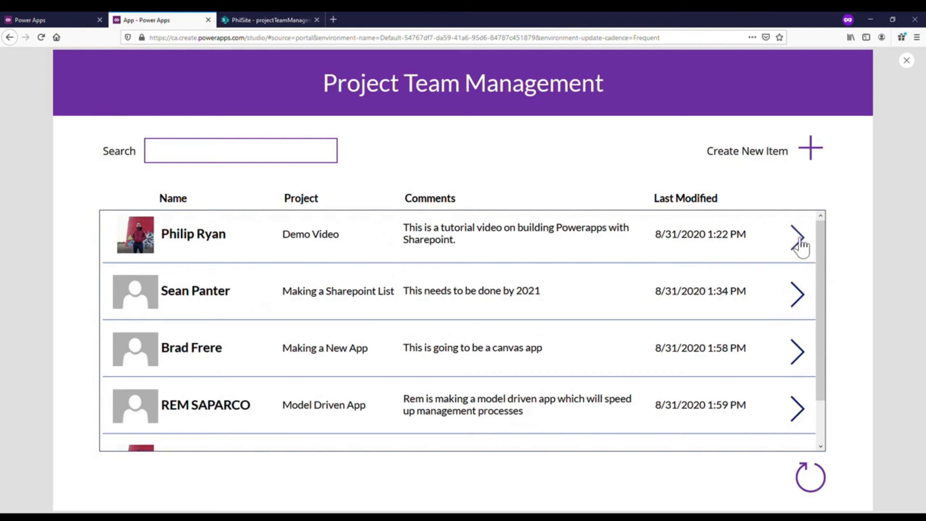
pyautogui.click(915, 61)
pyautogui.click(543, 315)
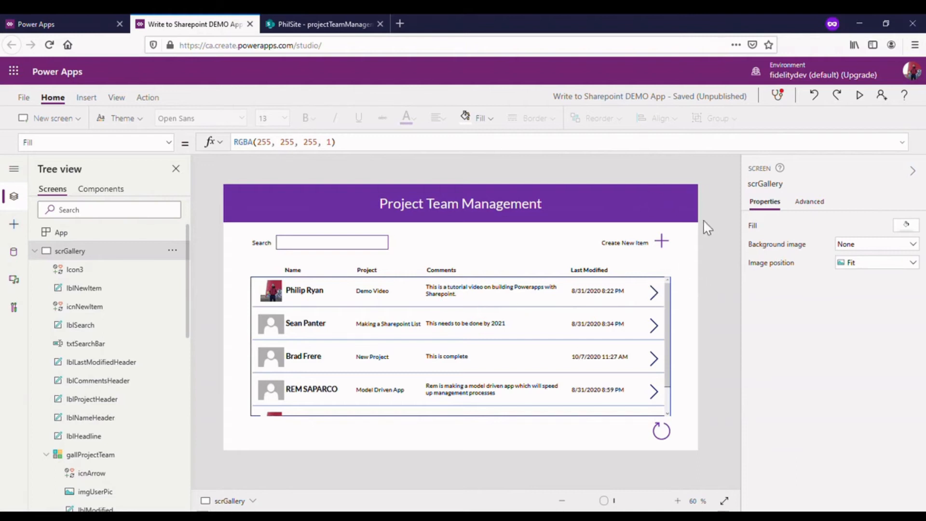
# - Try the Employee list on the new-item form, check projectTeamManagementList in SharePoint, and return to scrGallery in Power Apps
pyautogui.keyDown('alt'); pyautogui.click(663, 244); pyautogui.keyUp('alt')
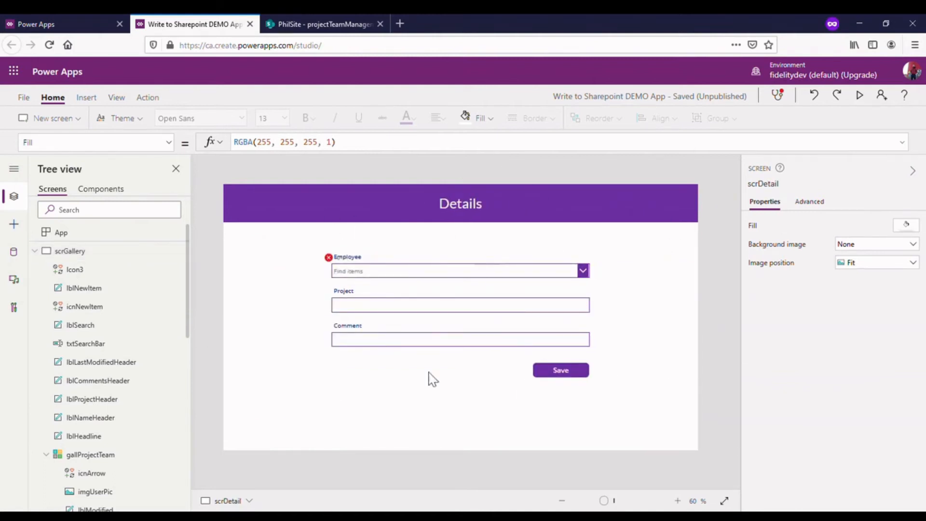
pyautogui.keyDown('alt'); pyautogui.click(585, 272); pyautogui.keyUp('alt')
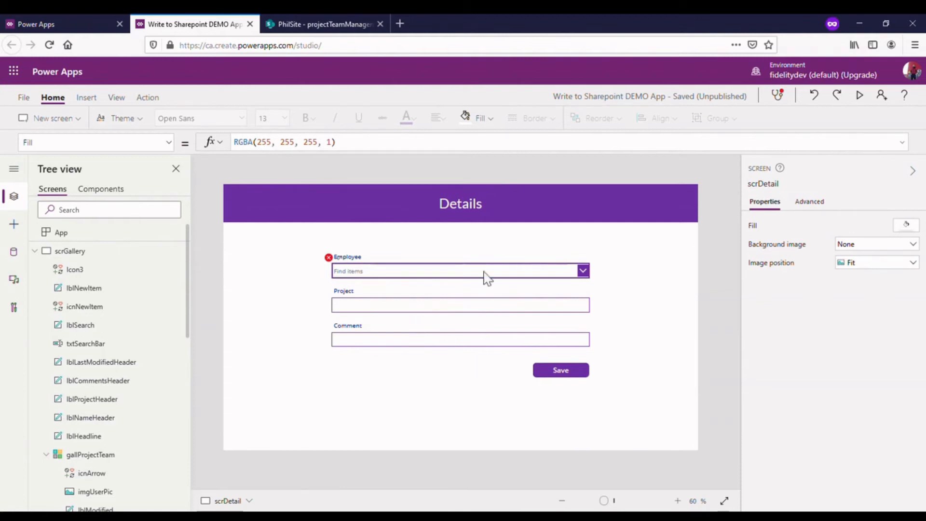
pyautogui.click(312, 23)
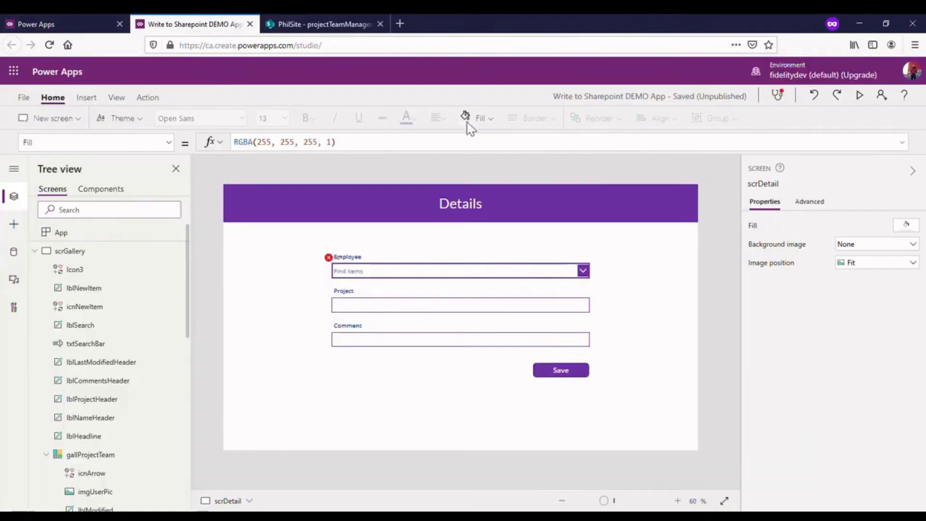
pyautogui.click(196, 23)
pyautogui.click(83, 252)
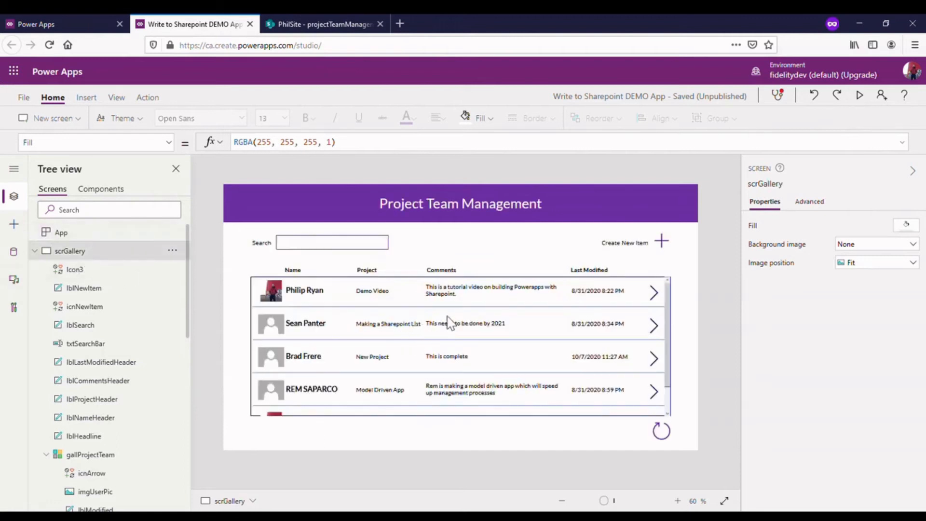
# - Open the new-item form on scrDetail and bring up the Employee combo box's faulty Items formula for editing
pyautogui.keyDown('alt'); pyautogui.click(662, 241); pyautogui.keyUp('alt')
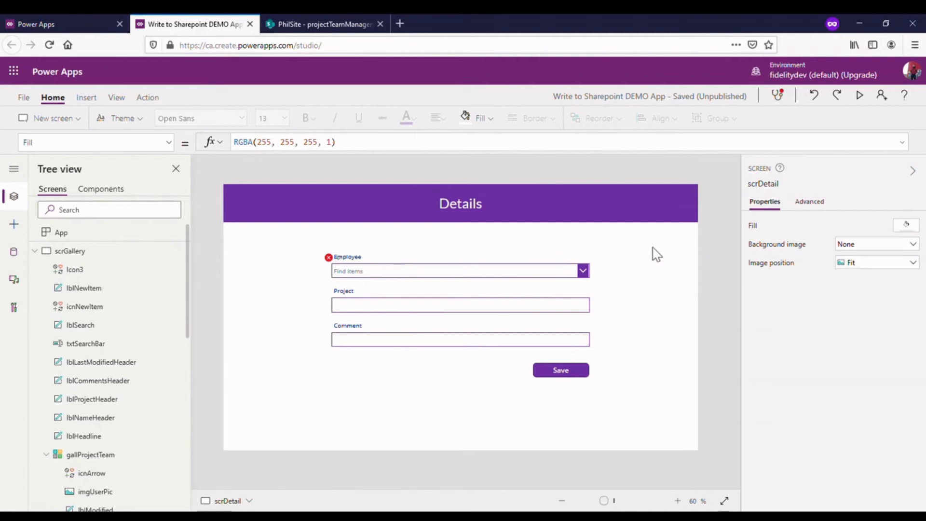
pyautogui.click(329, 257)
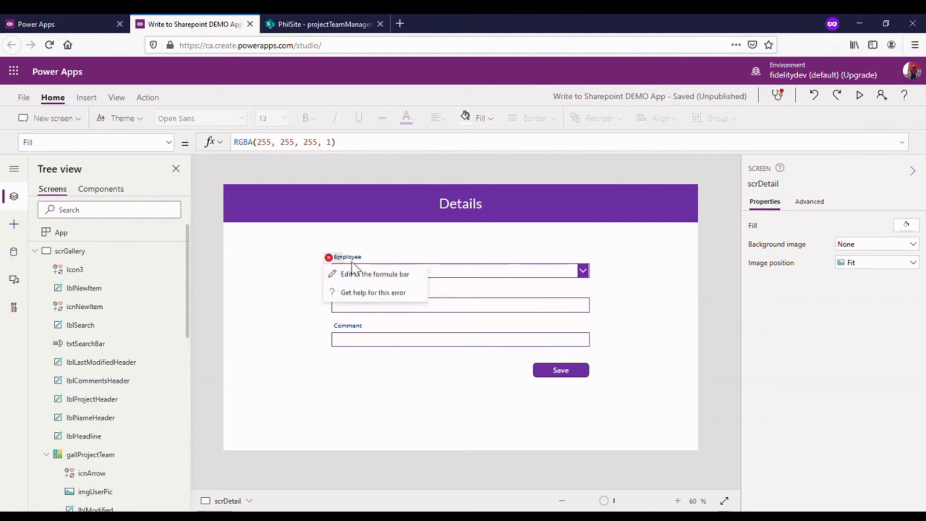
pyautogui.click(372, 274)
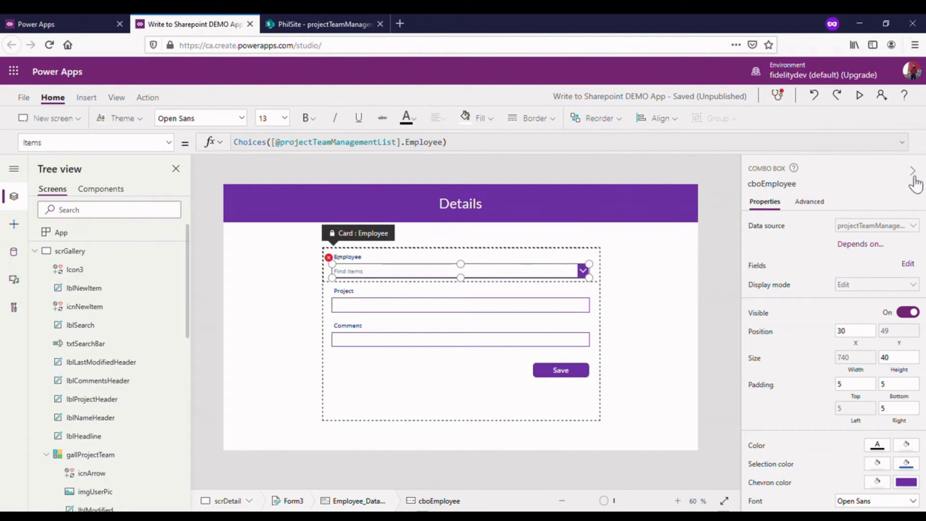
# - Reselect the cboEmployee combo box inside the Employee card and show its advanced properties
pyautogui.click(684, 262)
pyautogui.click(527, 278)
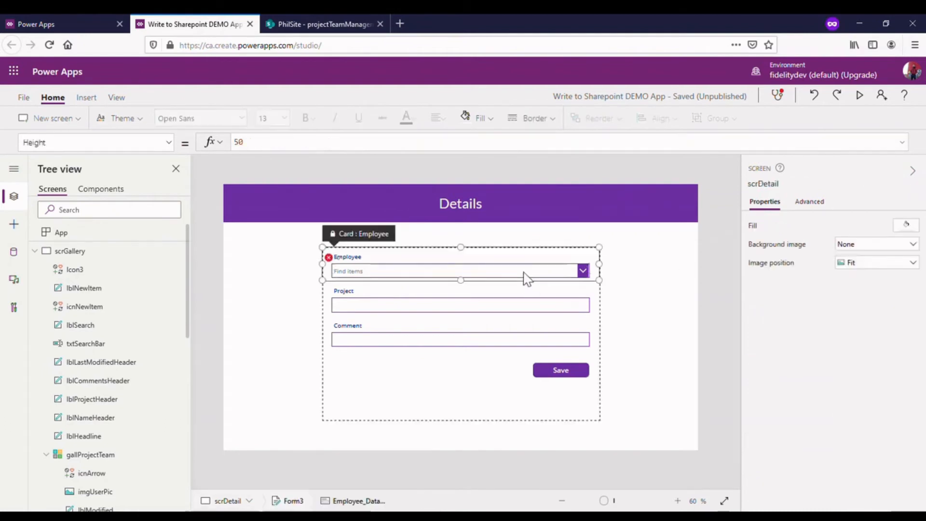
pyautogui.click(527, 279)
pyautogui.click(913, 171)
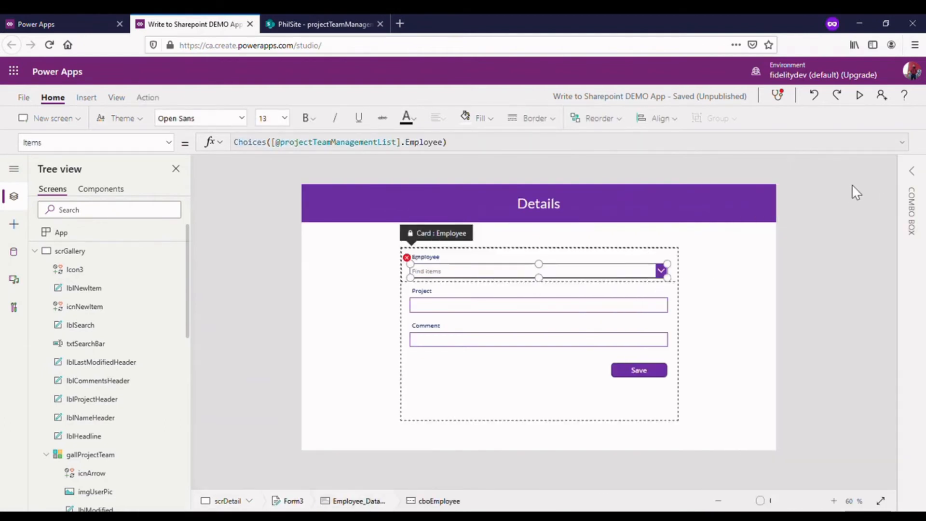
pyautogui.click(913, 171)
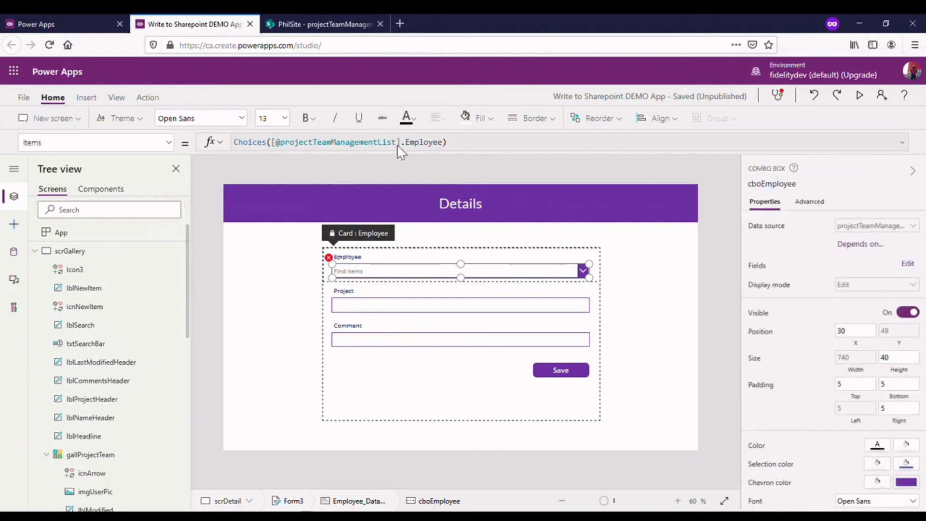
pyautogui.click(820, 202)
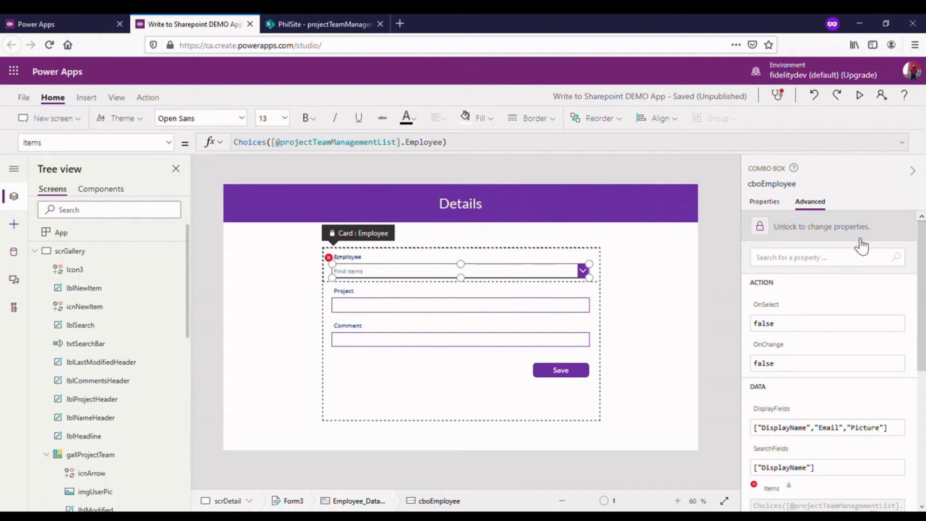
# - Unlock the Employee card and re-evaluate cboEmployee's Items formula without altering it, then reselect the combo box to check for errors
pyautogui.click(761, 230)
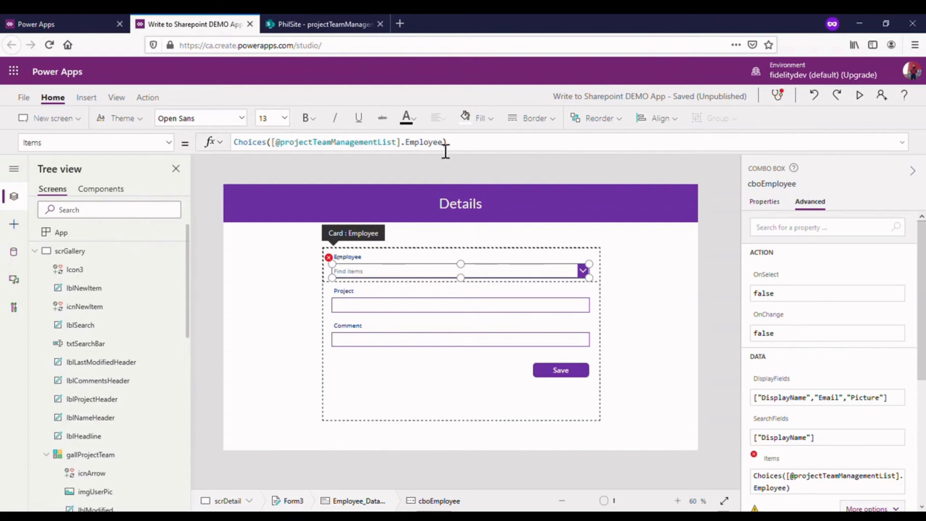
pyautogui.click(463, 145)
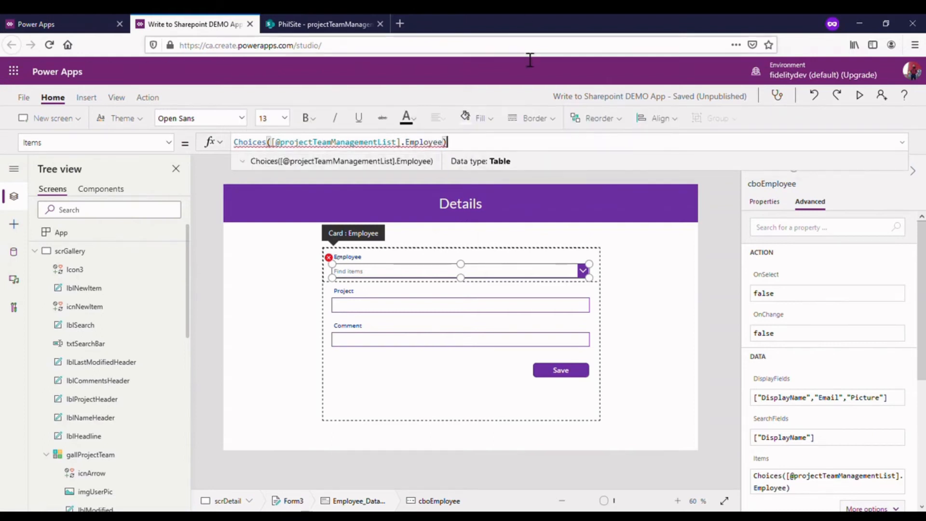
pyautogui.click(369, 144)
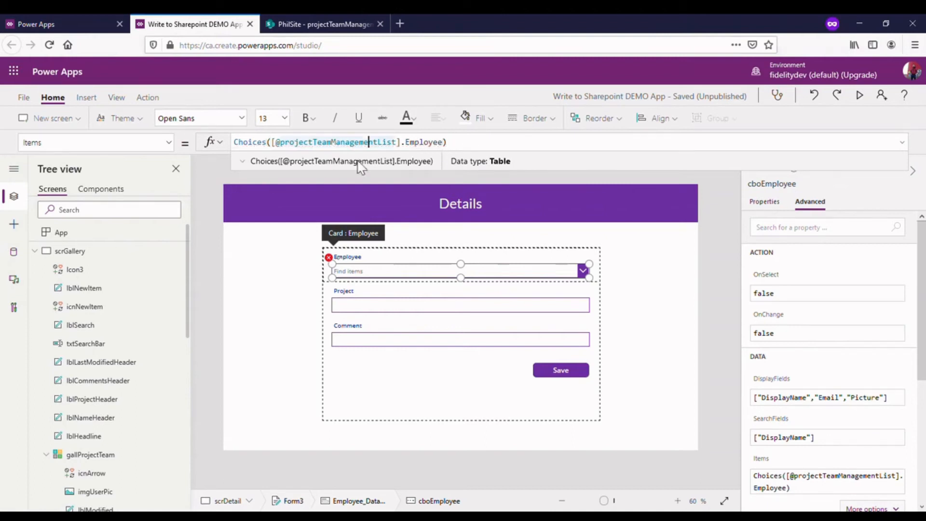
pyautogui.click(451, 304)
pyautogui.click(334, 312)
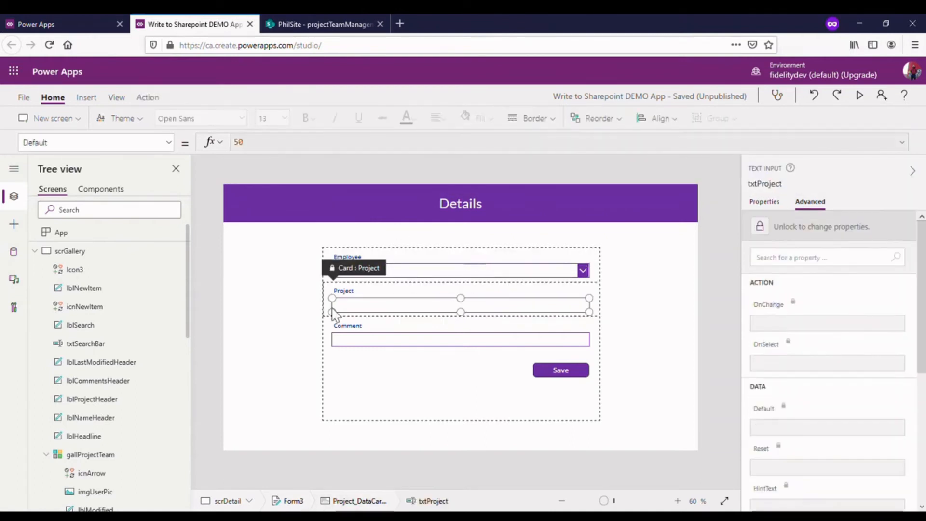
pyautogui.click(403, 273)
pyautogui.click(406, 273)
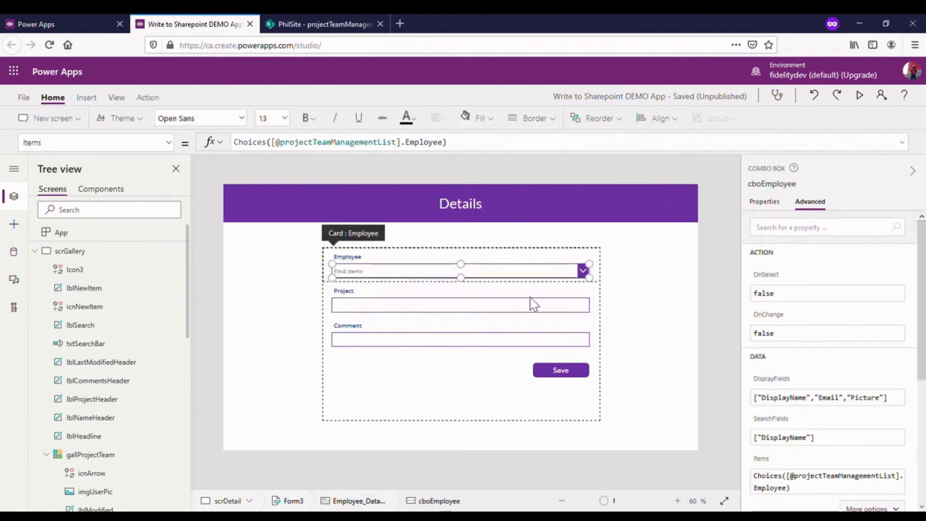
# - Unlock the Project and Comment cards on the Details form so their properties can be changed
pyautogui.click(517, 312)
pyautogui.click(518, 312)
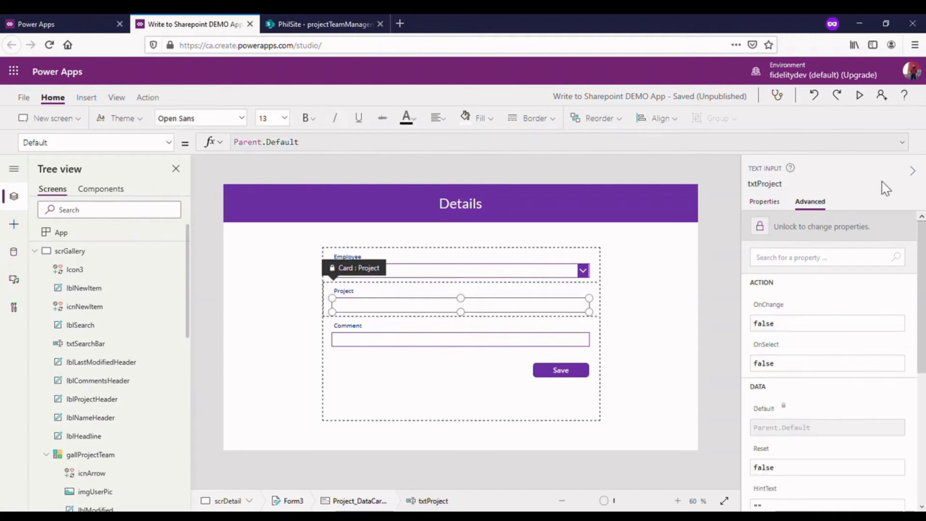
pyautogui.click(765, 232)
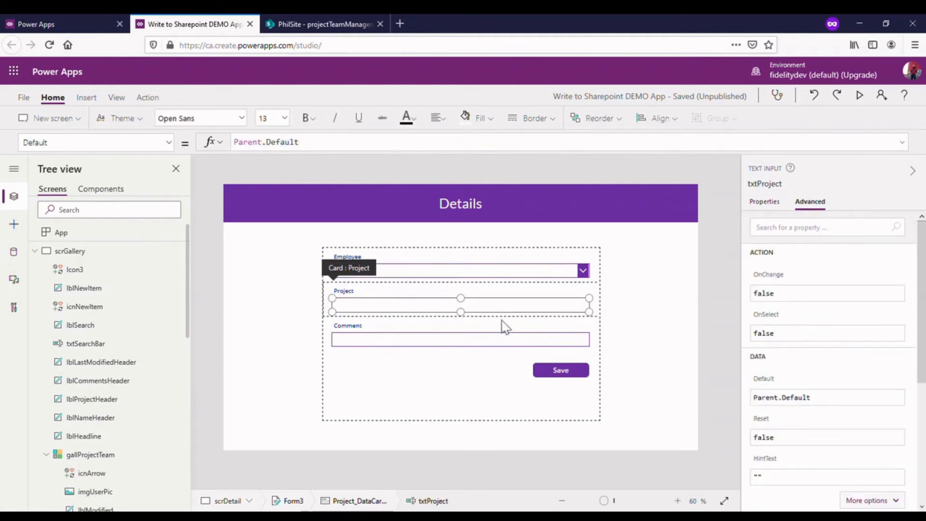
pyautogui.click(488, 342)
pyautogui.click(488, 342)
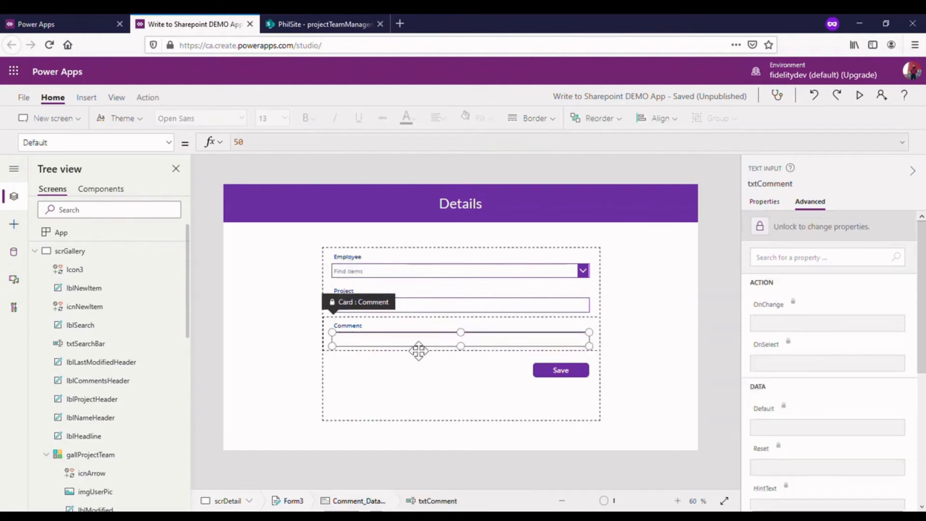
pyautogui.click(766, 233)
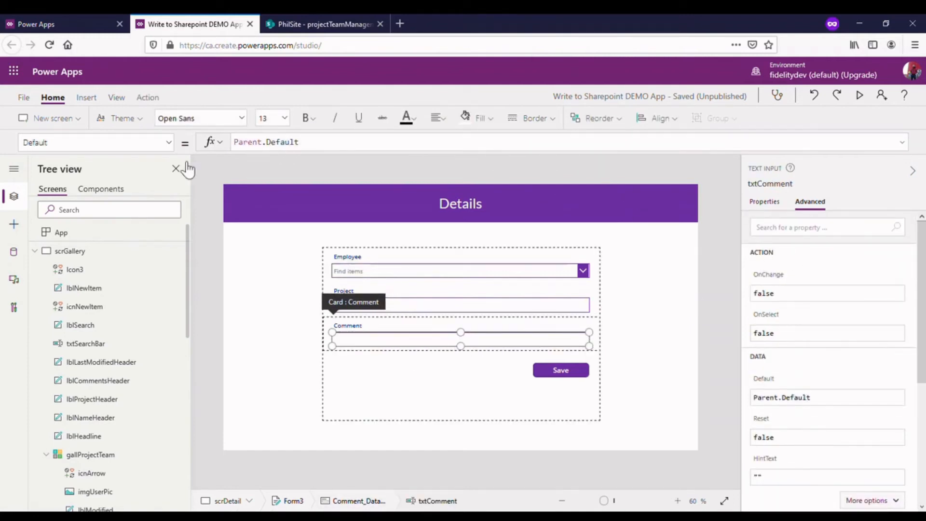
# - Return to scrGallery and check the OnSelect formula of the Create New Item icon
pyautogui.click(70, 250)
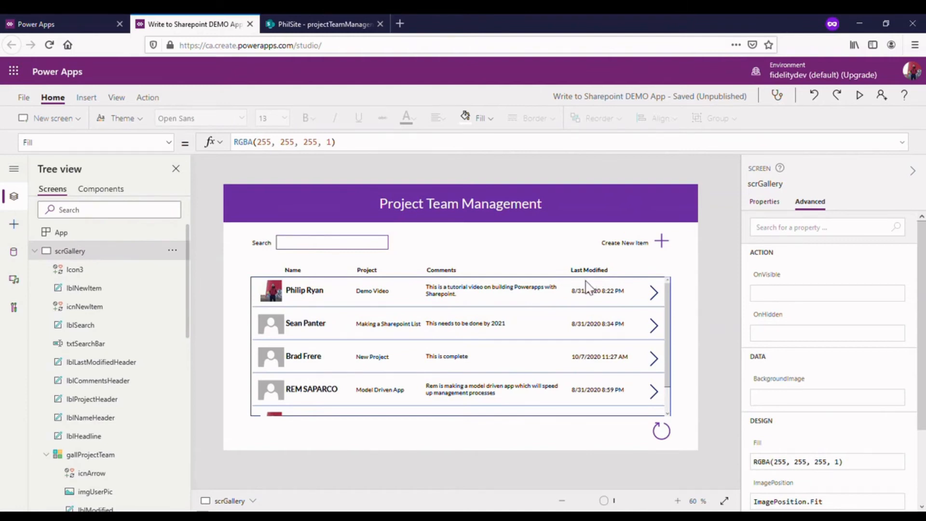
pyautogui.click(662, 242)
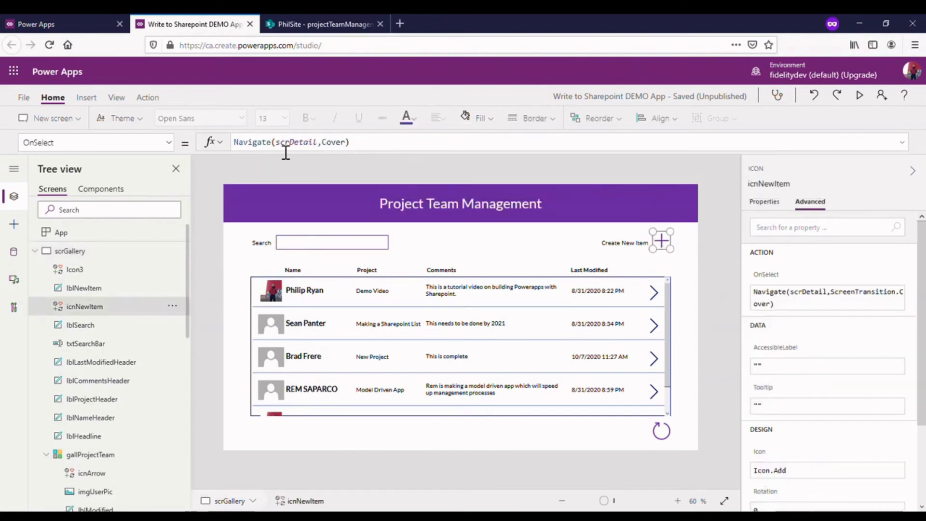
pyautogui.click(35, 251)
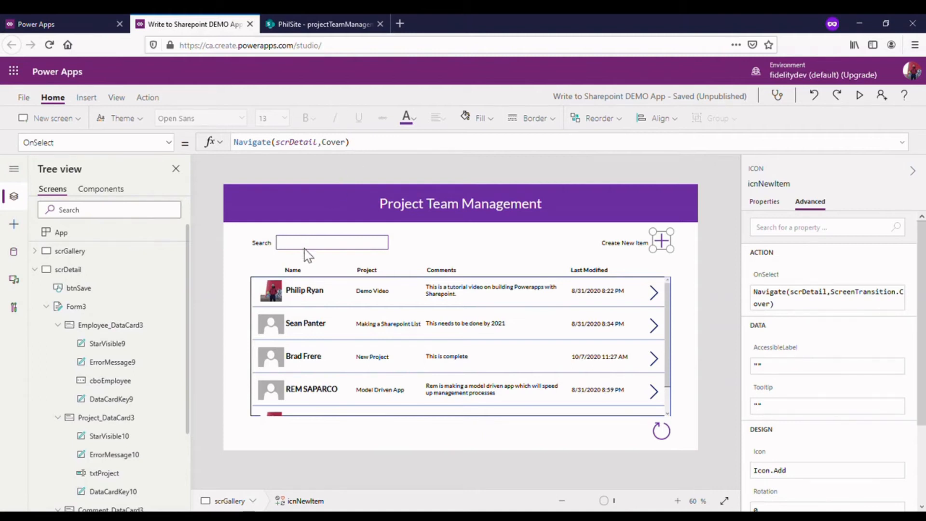
# - Examine the OnSelect settings of the first row's arrow icon and of the gallProjectTeam gallery
pyautogui.click(660, 297)
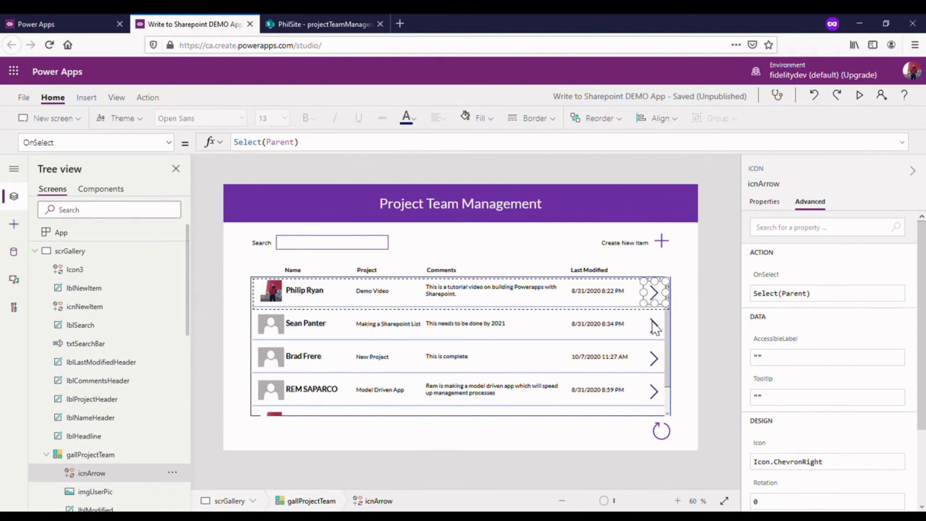
pyautogui.click(660, 336)
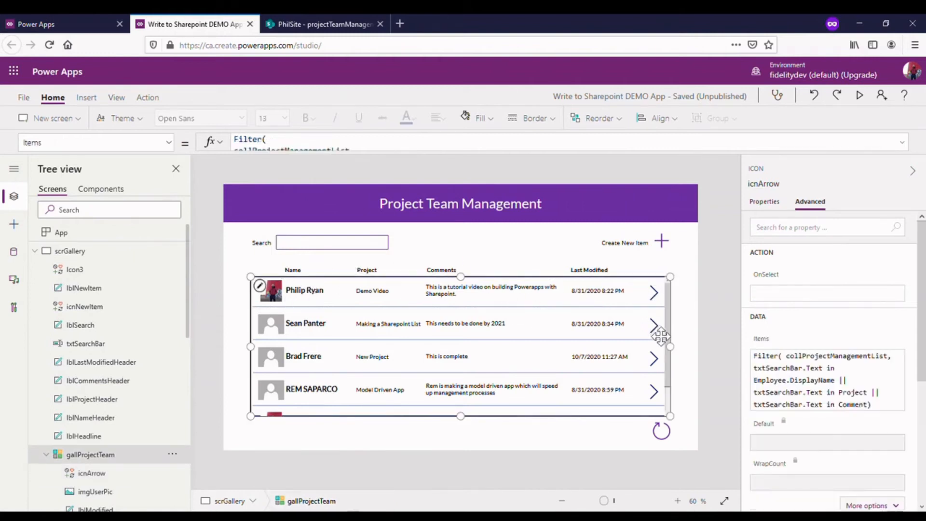
pyautogui.click(717, 282)
pyautogui.click(654, 292)
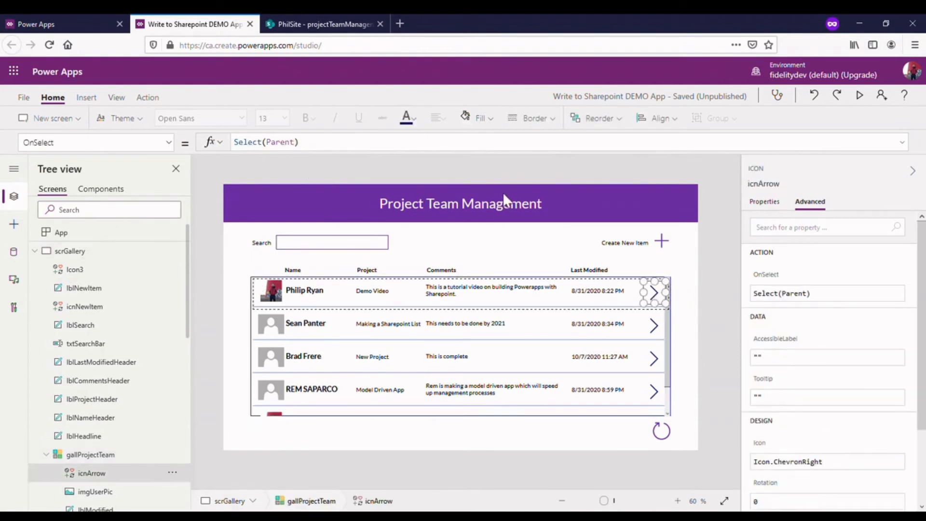
pyautogui.click(339, 153)
pyautogui.click(594, 307)
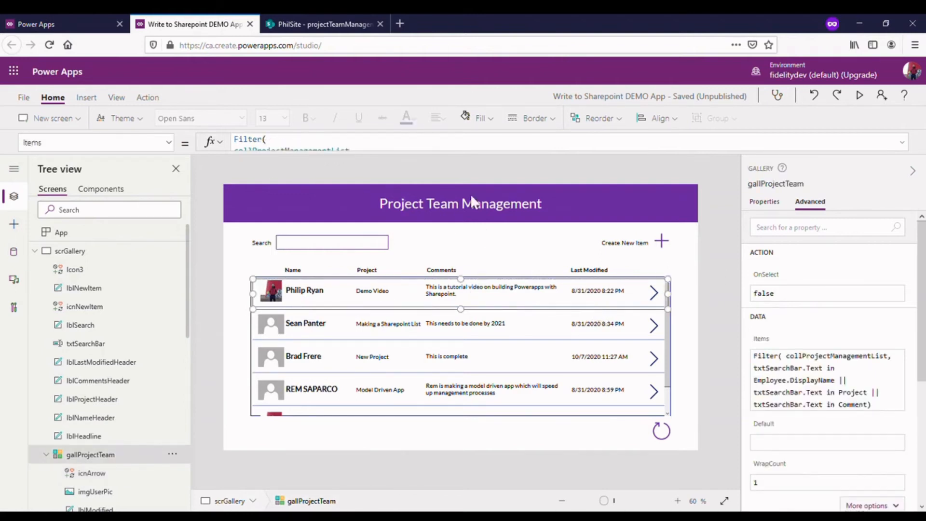
# - Replace icnArrow's OnSelect formula with a Navigate call to scrDetail using ScreenTransition.Cover
pyautogui.click(707, 278)
pyautogui.click(654, 293)
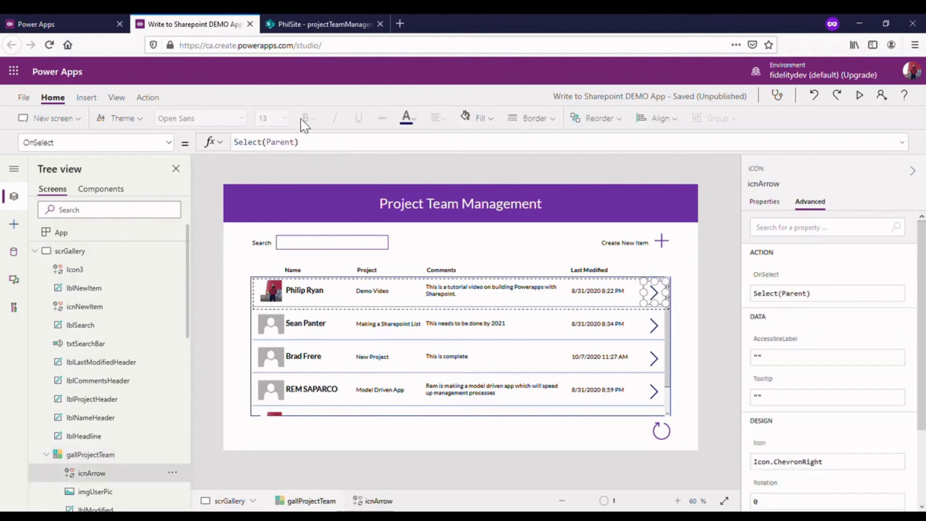
pyautogui.hotkey('ctrl', 'a')
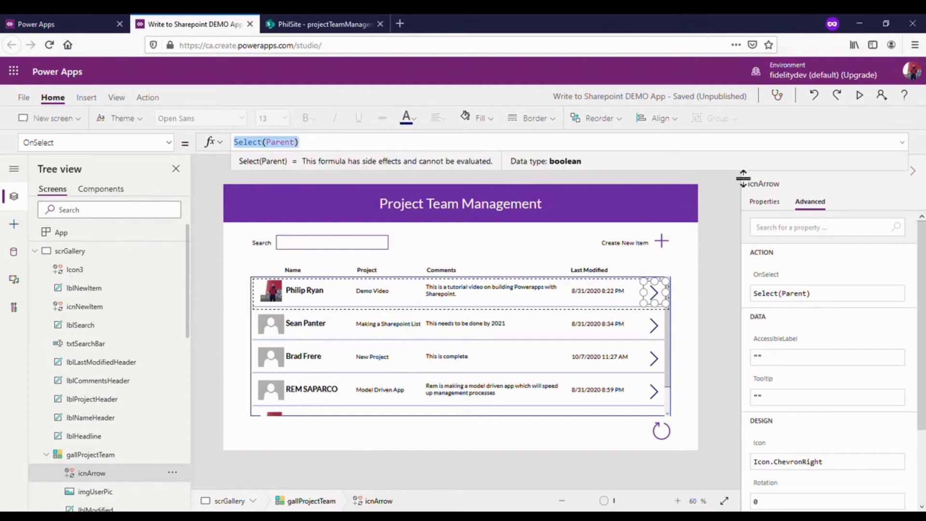
pyautogui.moveTo(745, 170); pyautogui.dragTo(740, 242)
pyautogui.click(349, 155)
pyautogui.hotkey('ctrl', 'a')
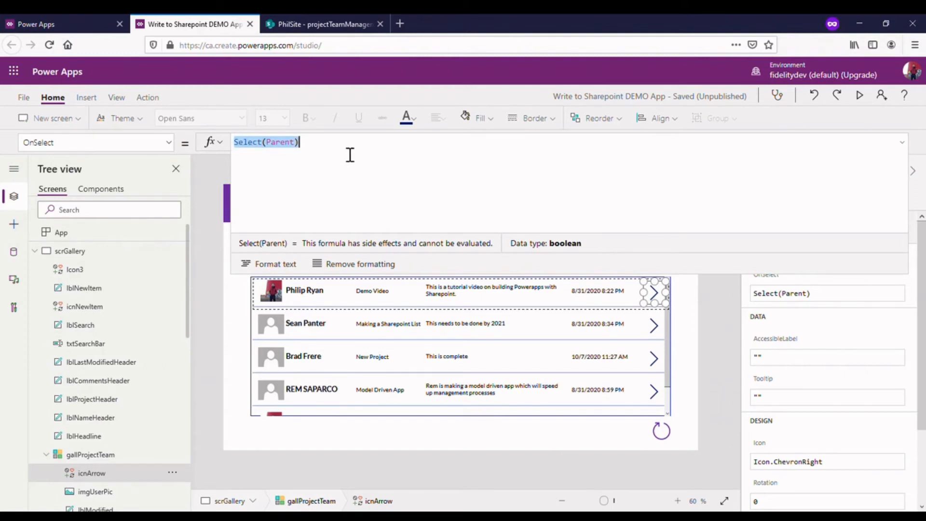
pyautogui.write('Navigate(scr')
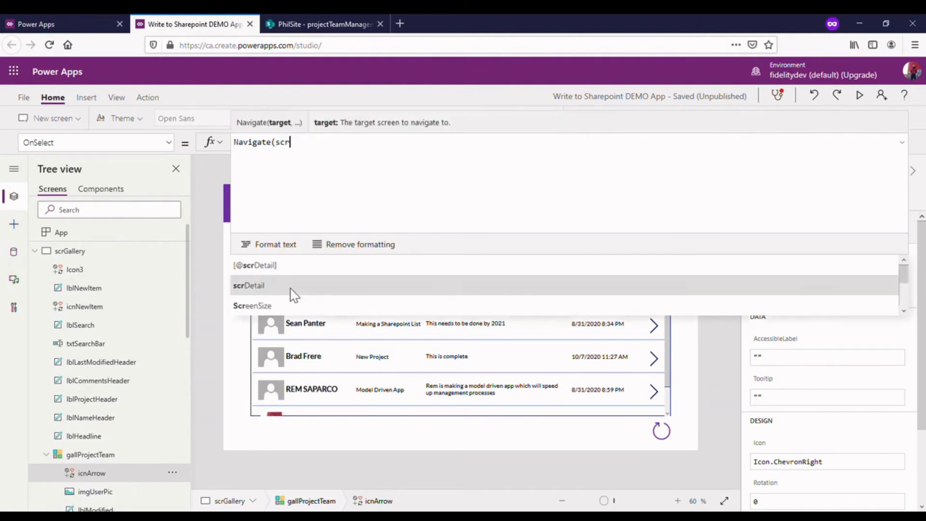
pyautogui.click(292, 290)
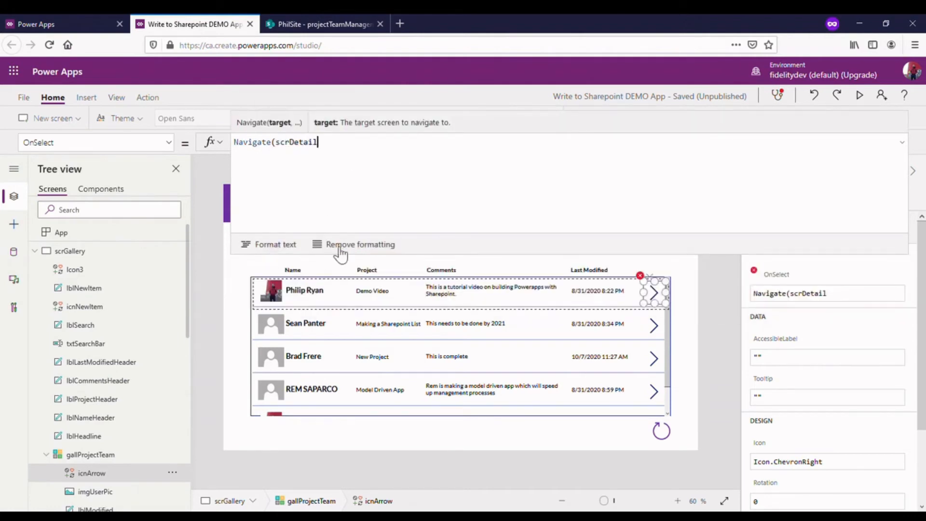
pyautogui.write(',')
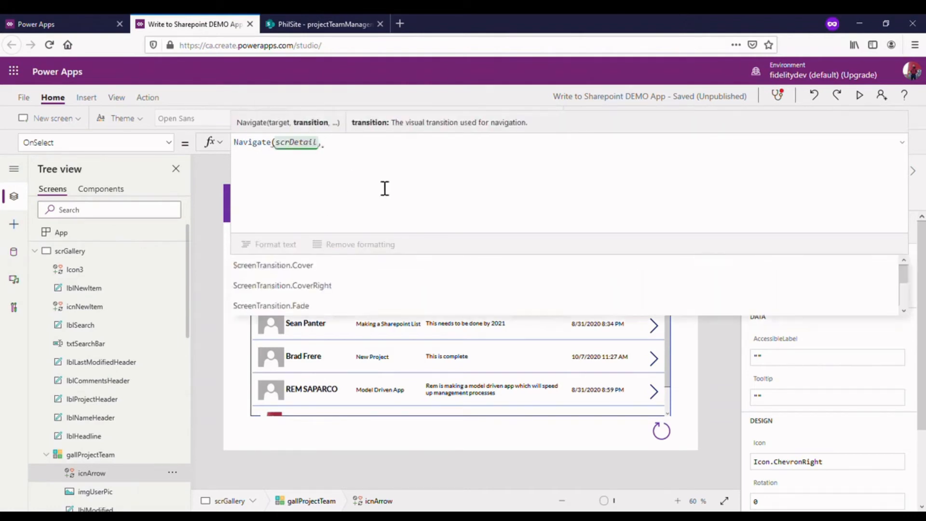
pyautogui.click(352, 270)
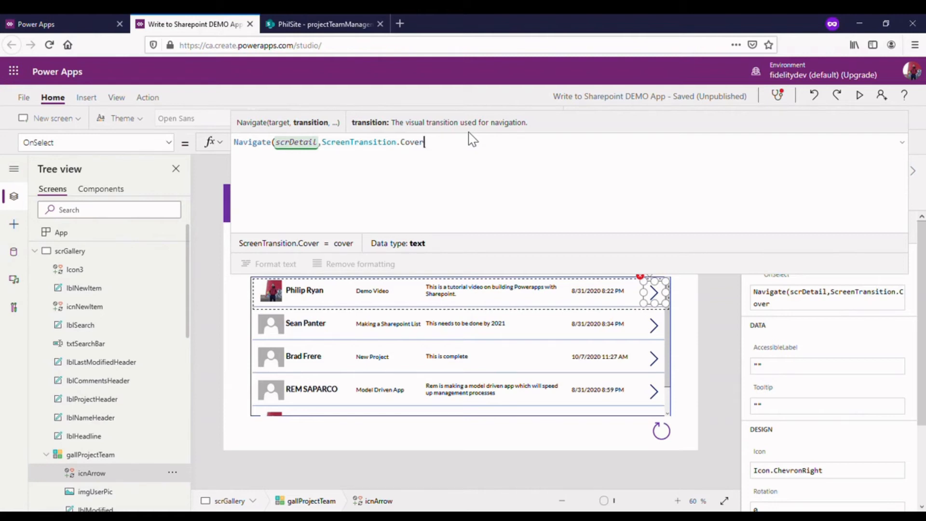
# - Complete icnArrow's Navigate call with the context record {varDisplayProject:ThisItem}
pyautogui.write(',{')
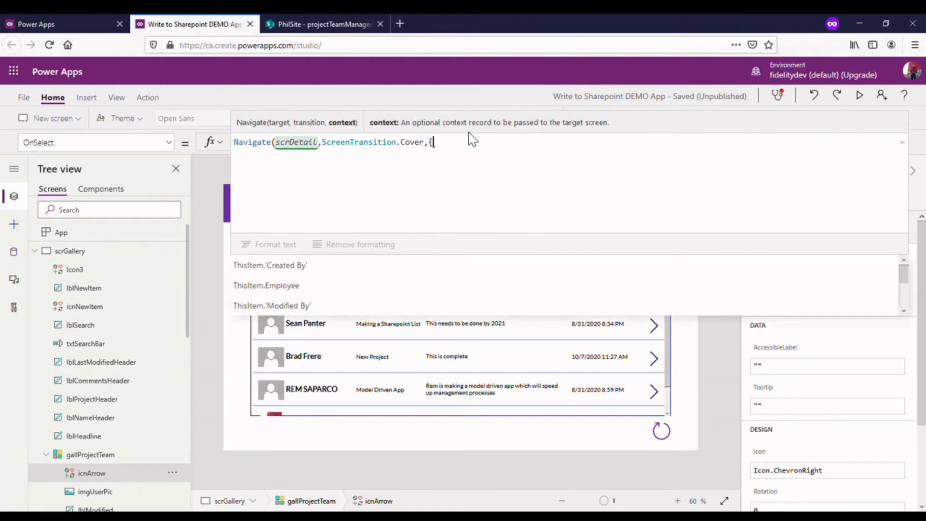
pyautogui.write('varD')
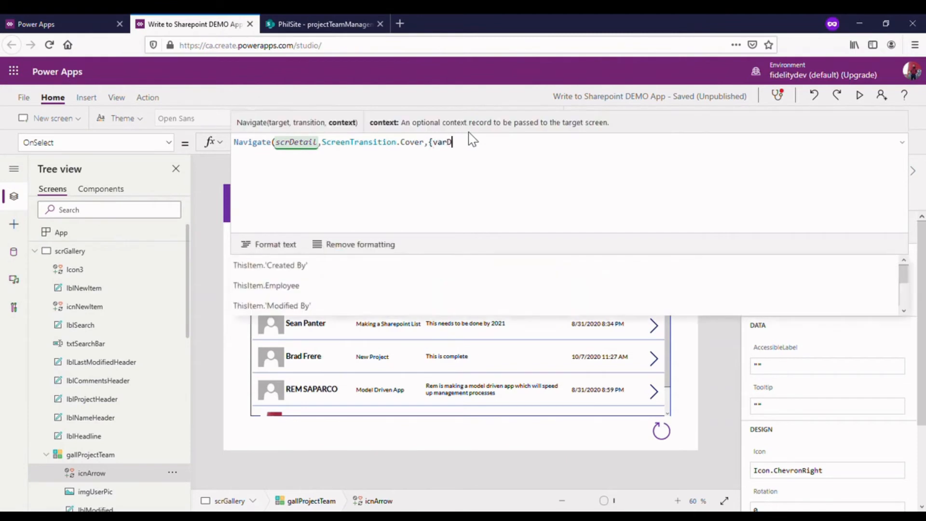
pyautogui.write('ispla')
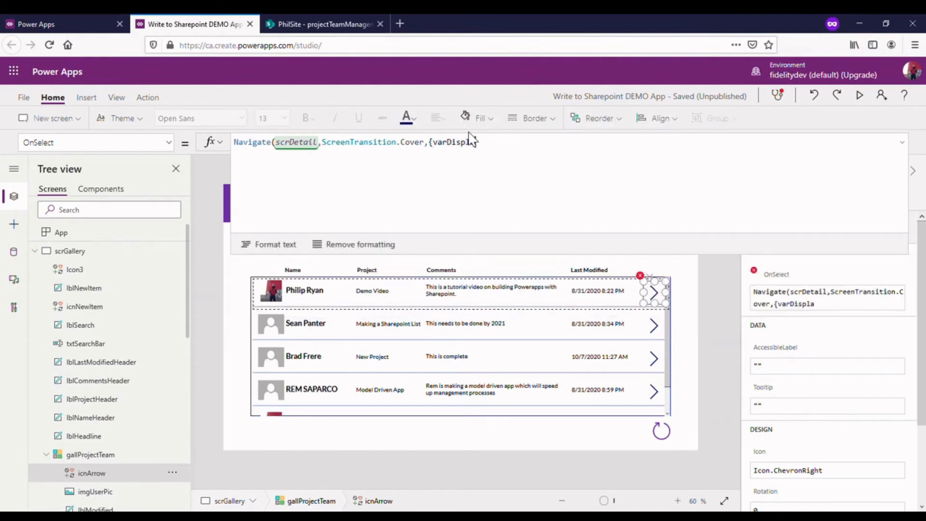
pyautogui.write('yPerson')
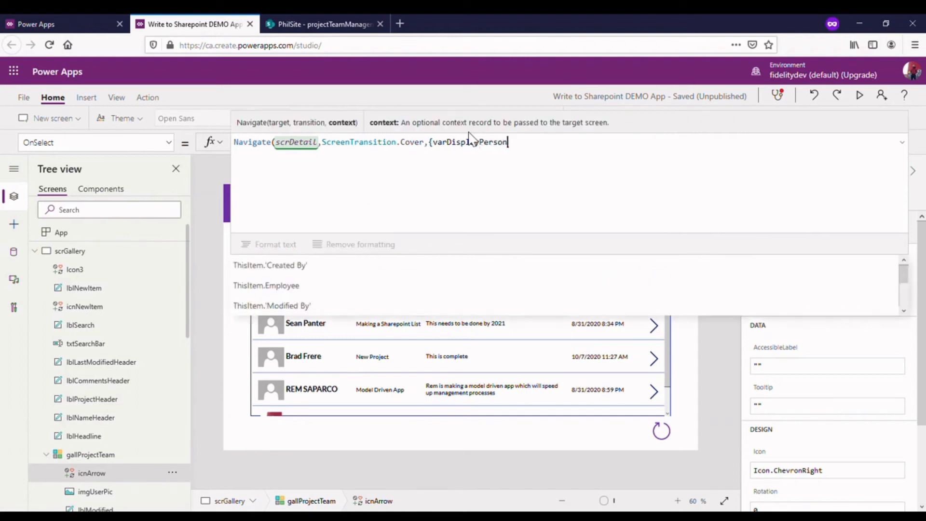
pyautogui.moveTo(552, 261); pyautogui.dragTo(560, 199)
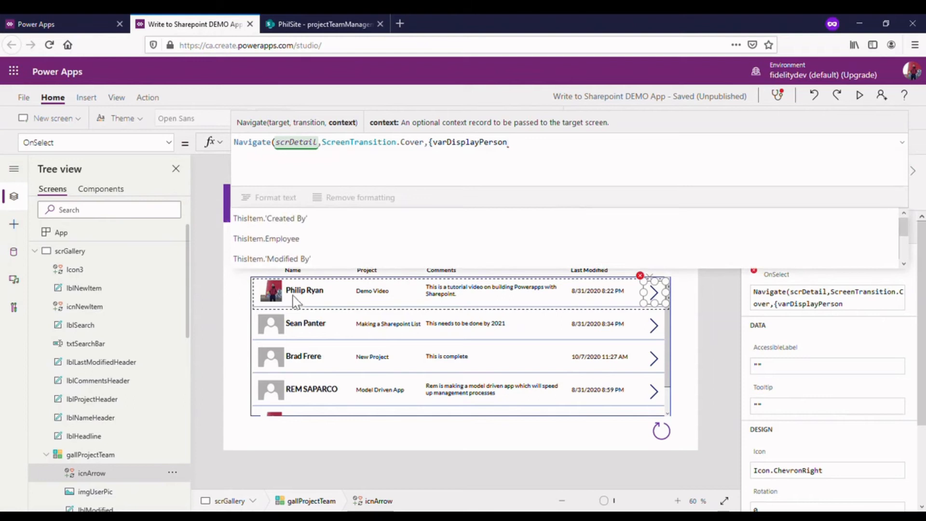
pyautogui.moveTo(508, 150); pyautogui.dragTo(499, 153)
pyautogui.write('roject:')
pyautogui.write('Th')
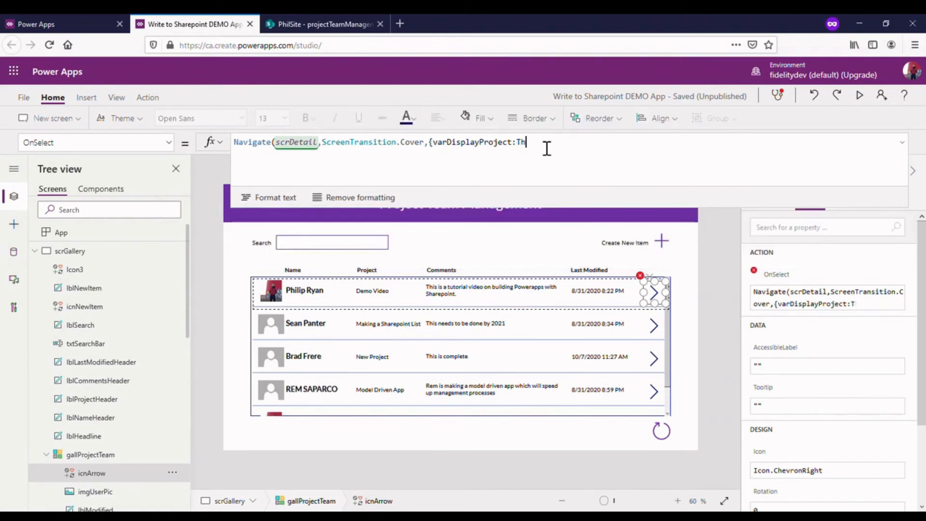
pyautogui.write('isItem')
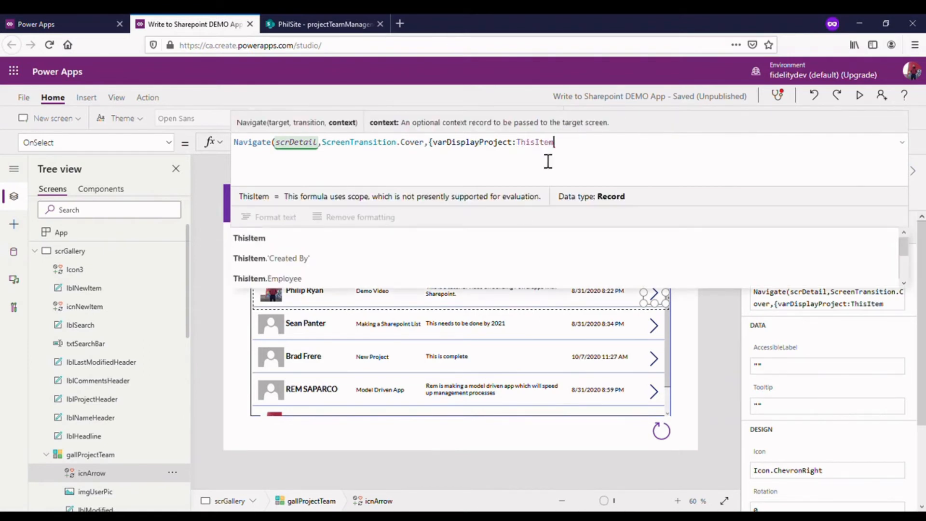
pyautogui.scroll(-1, 334, 274)
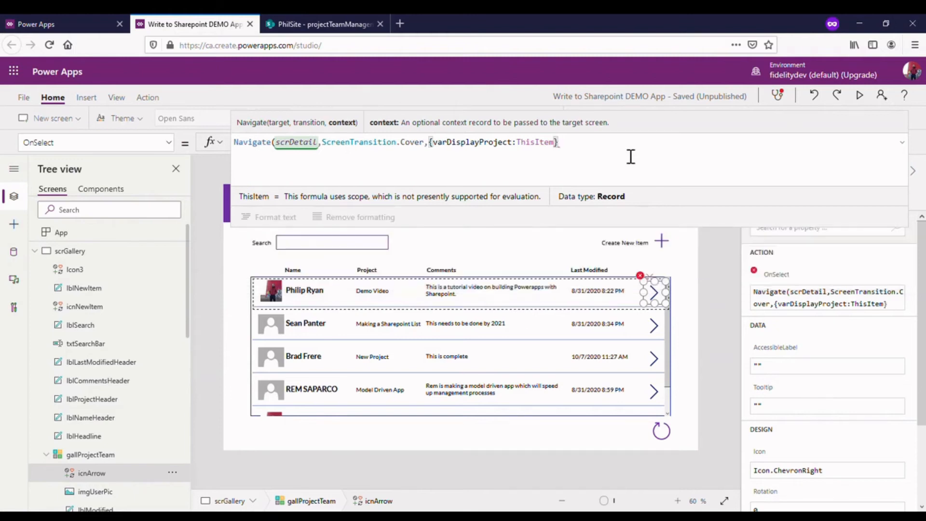
pyautogui.write(')')
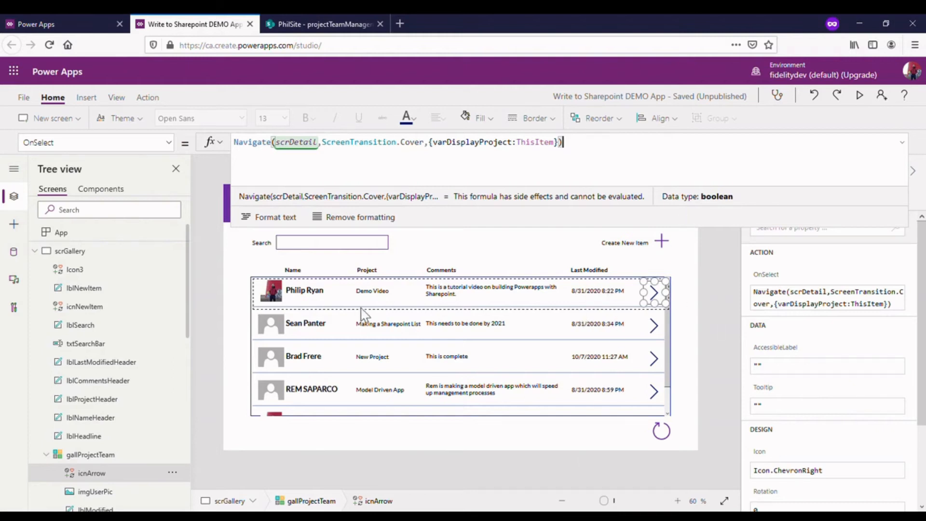
# - Test the first gallery row's arrow icon by following it to scrDetail, and collapse the expanded formula area
pyautogui.click(661, 296)
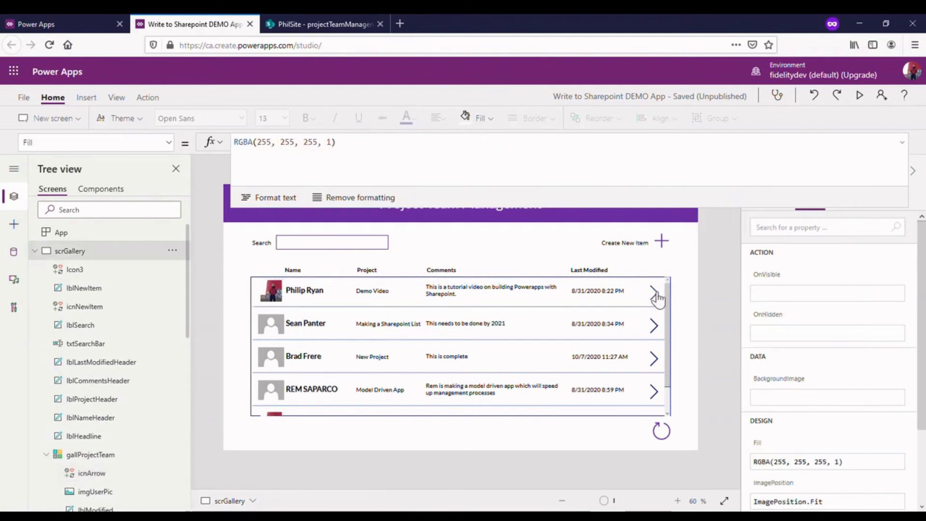
pyautogui.keyDown('alt'); pyautogui.click(654, 293); pyautogui.keyUp('alt')
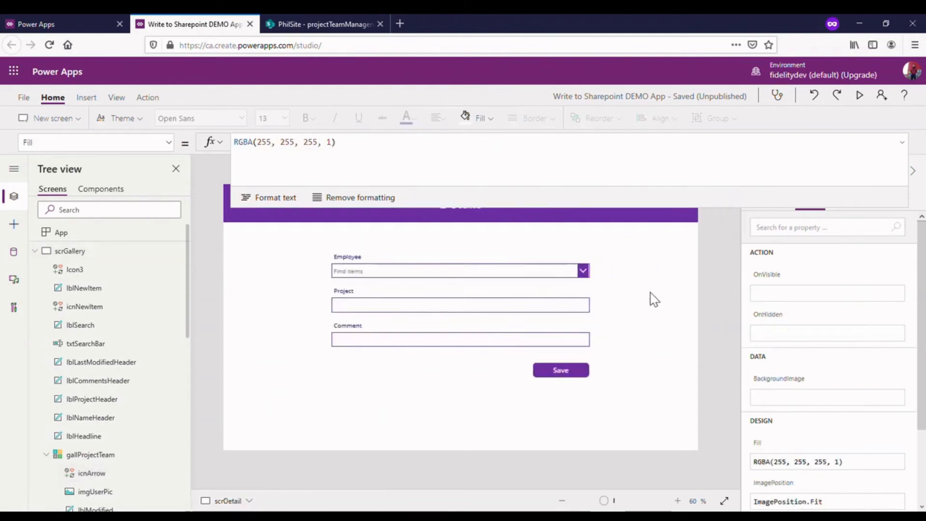
pyautogui.click(903, 144)
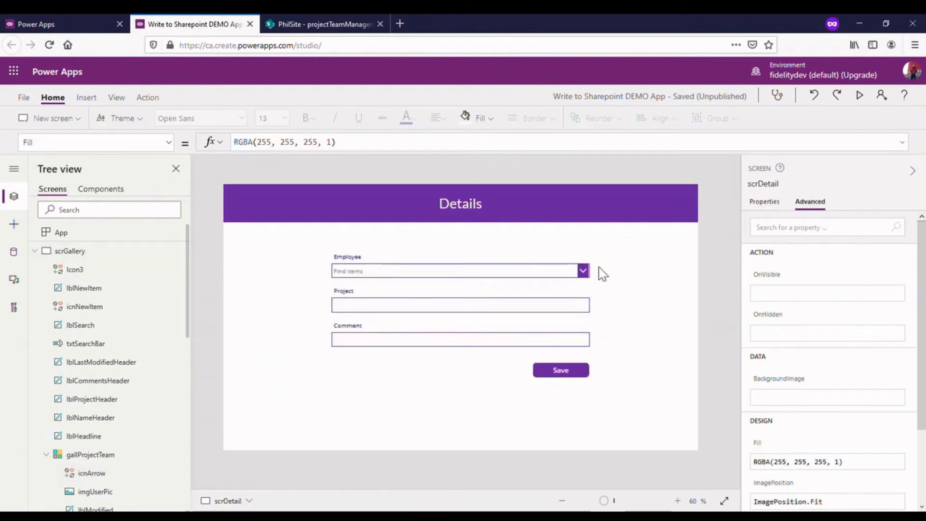
# - Inspect the app's varDisplayProject variable, checking its definition and stored record, and return to the editor
pyautogui.click(117, 98)
pyautogui.click(225, 119)
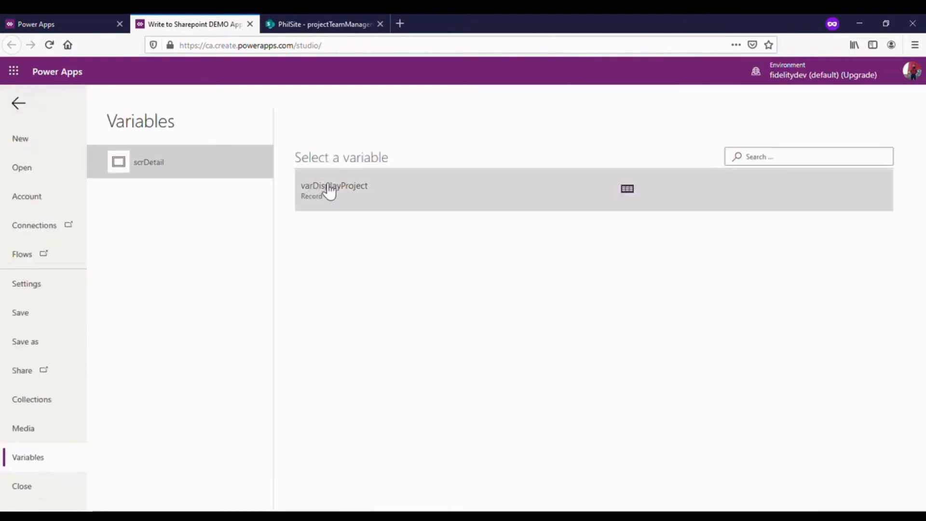
pyautogui.click(631, 196)
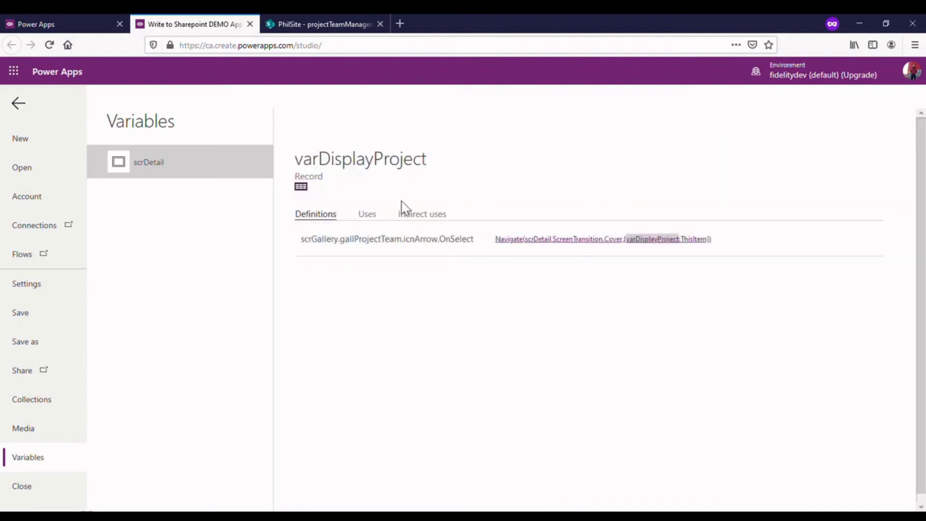
pyautogui.click(301, 186)
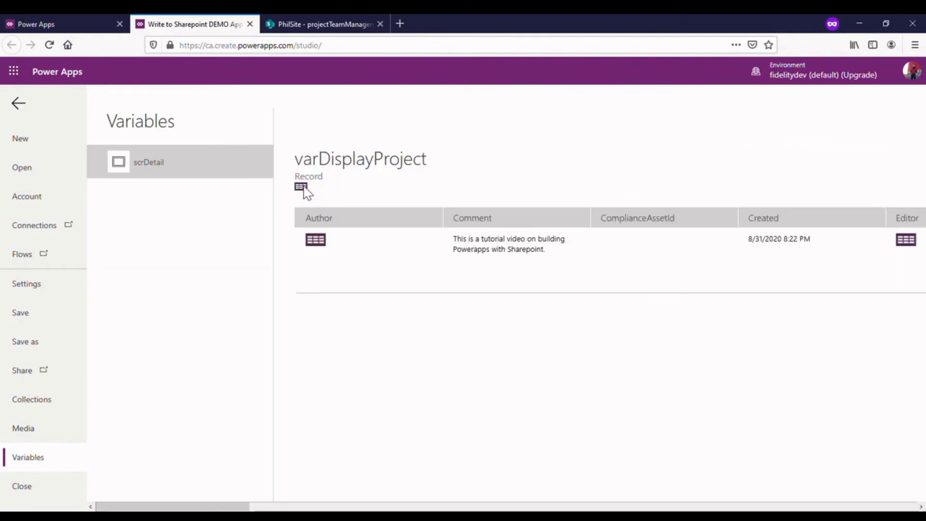
pyautogui.moveTo(239, 506); pyautogui.dragTo(183, 509)
pyautogui.click(24, 110)
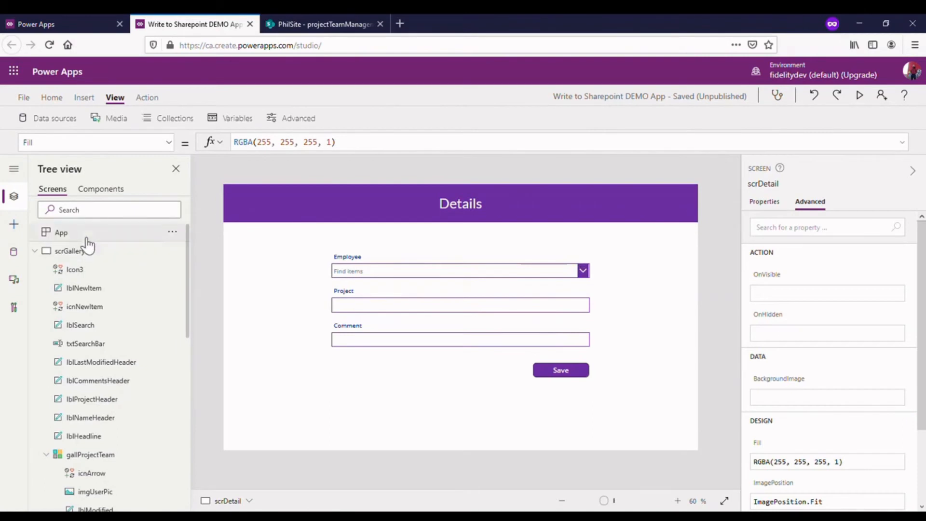
# - On scrGallery, extend the Create New Item icon's Navigate call with the context record {varDisplayProject:Blank()}
pyautogui.click(86, 251)
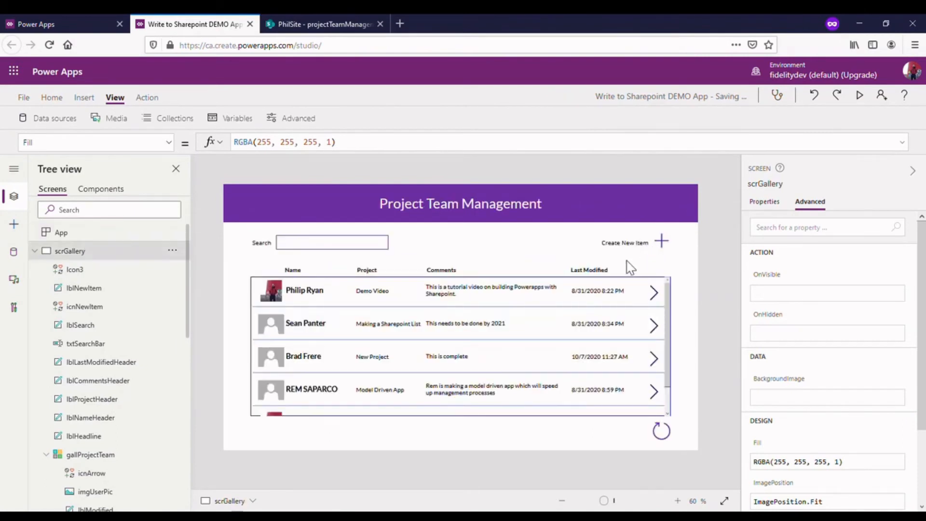
pyautogui.click(654, 294)
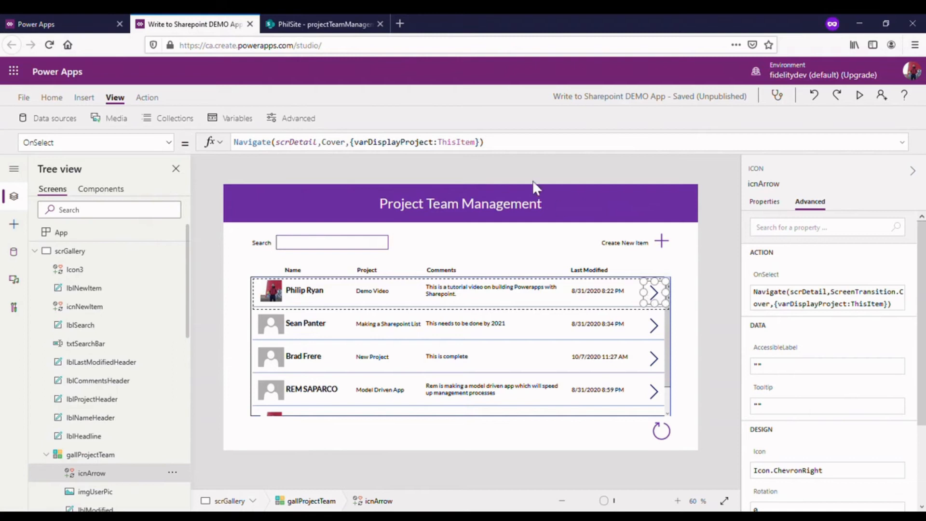
pyautogui.click(666, 242)
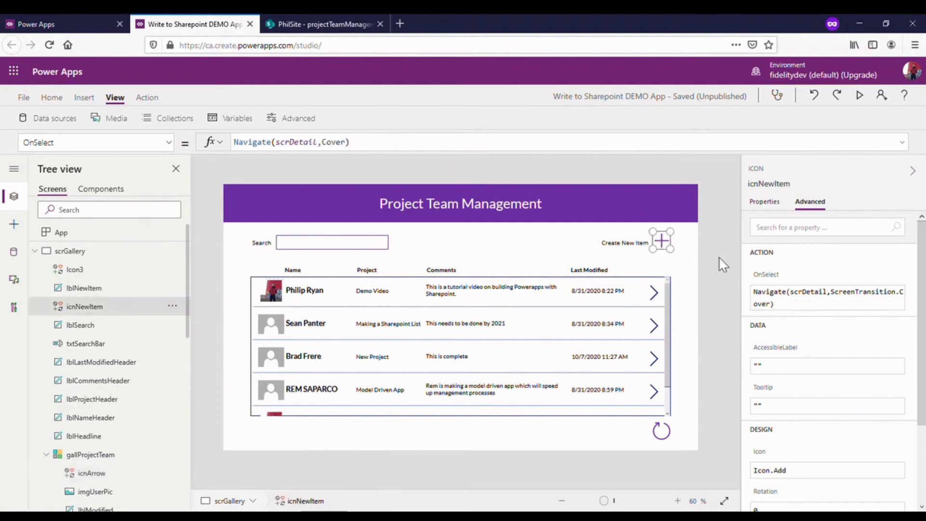
pyautogui.moveTo(484, 153); pyautogui.dragTo(467, 220)
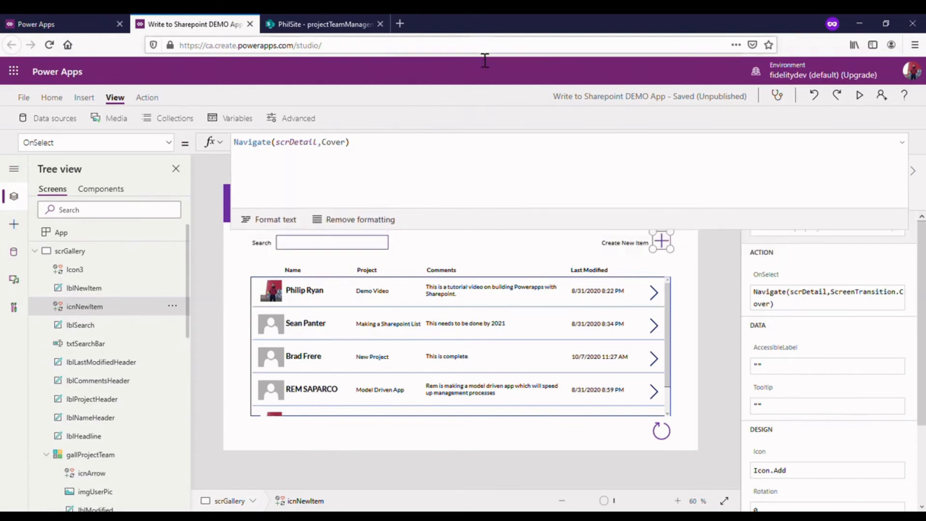
pyautogui.click(361, 152)
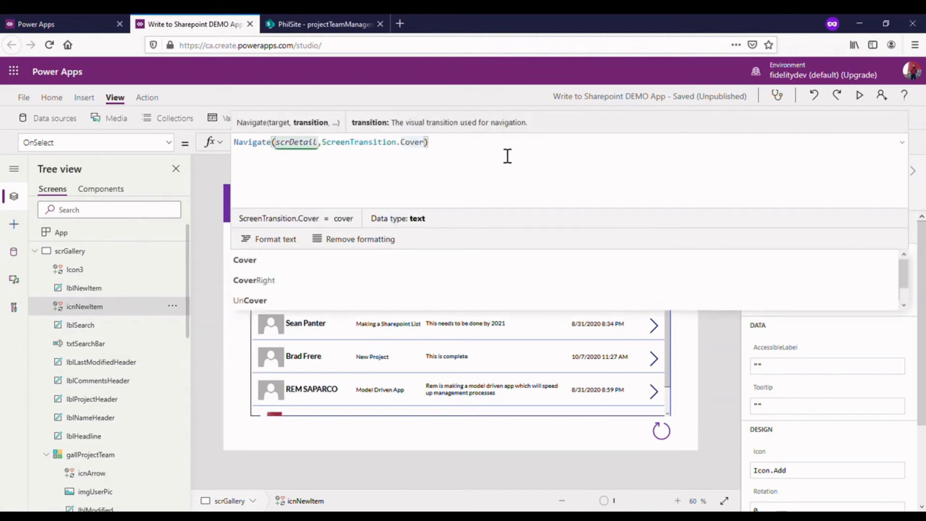
pyautogui.write(',{')
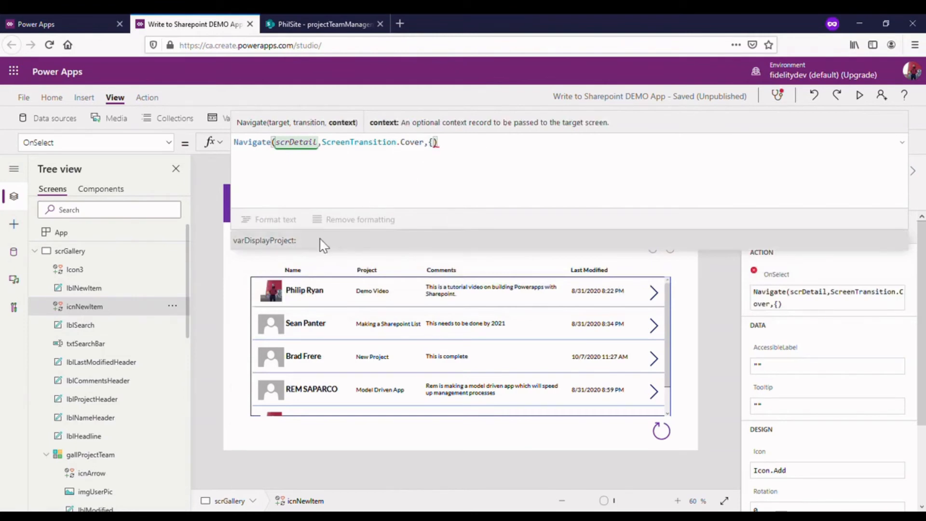
pyautogui.click(277, 243)
pyautogui.write(':')
pyautogui.write('Blank(')
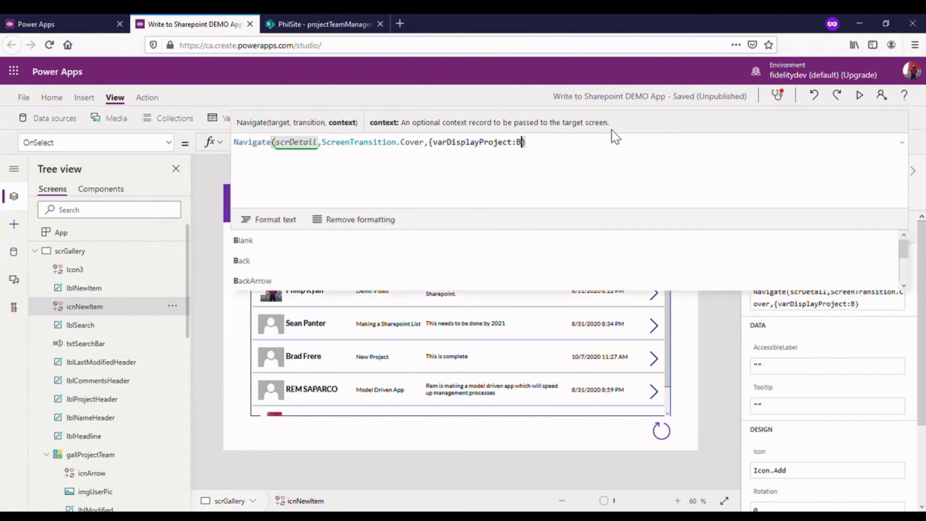
pyautogui.write(')')
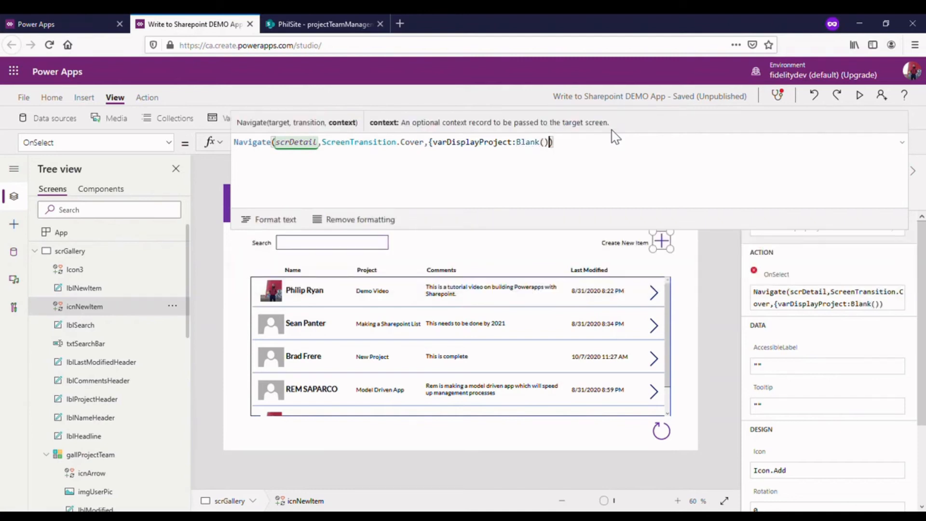
pyautogui.write('}')
pyautogui.click(902, 142)
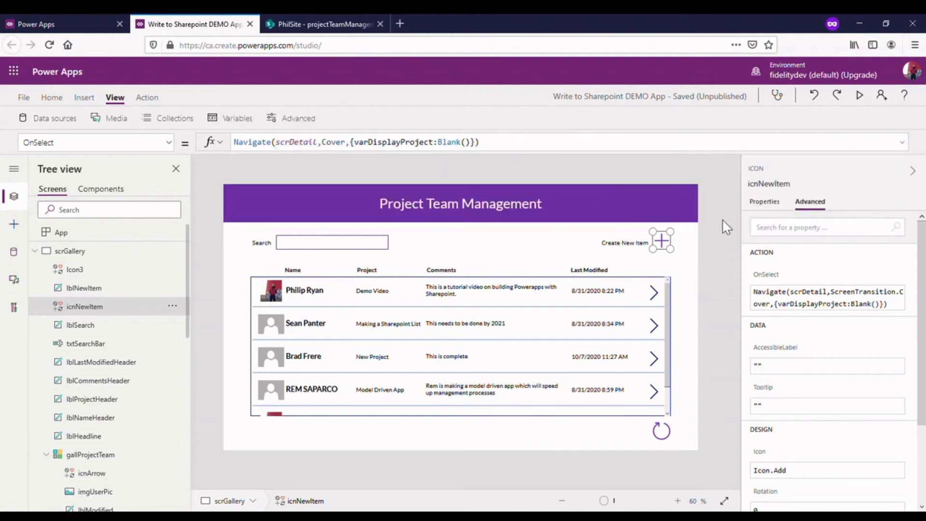
# - Test the Create New Item icon, check the variables on scrDetail, and return to scrGallery
pyautogui.keyDown('alt'); pyautogui.click(662, 241); pyautogui.keyUp('alt')
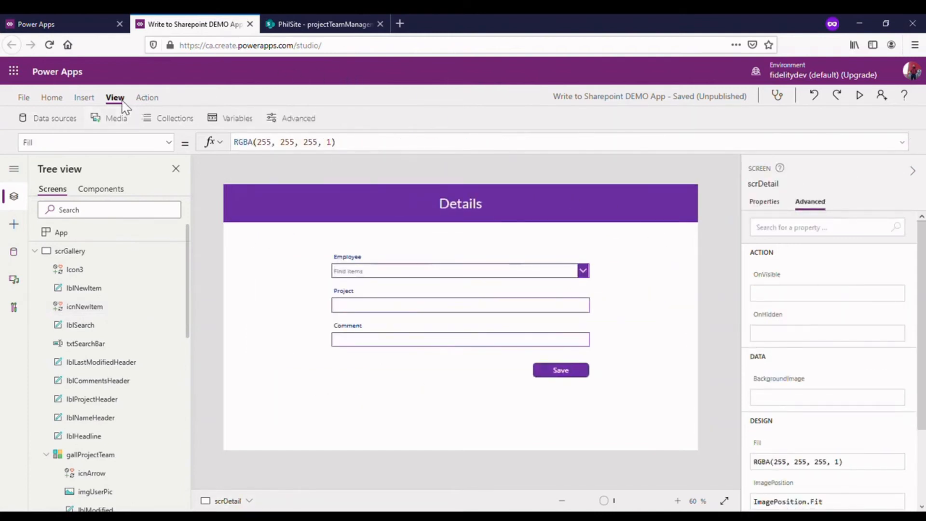
pyautogui.click(239, 120)
pyautogui.click(87, 249)
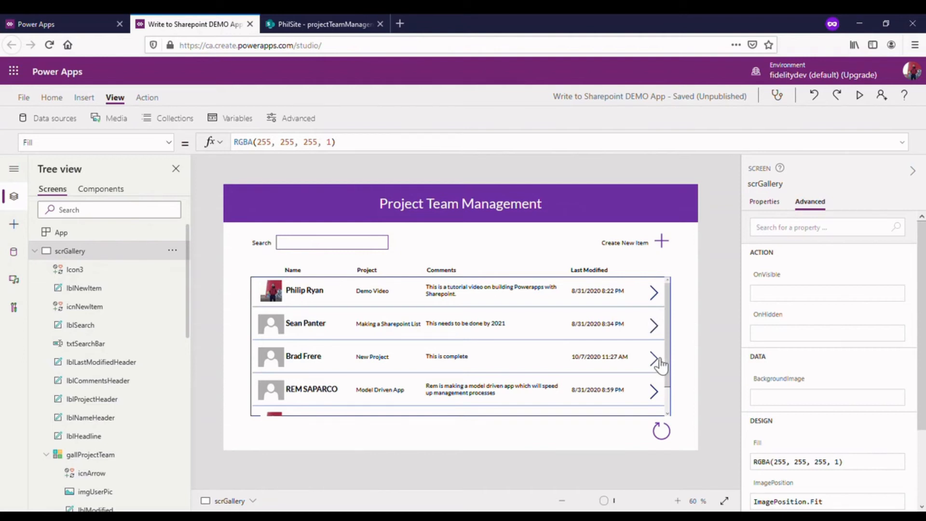
# - Open the New Project row through its arrow icon and check the varDisplayProject variable on scrDetail
pyautogui.keyDown('alt'); pyautogui.click(657, 362); pyautogui.keyUp('alt')
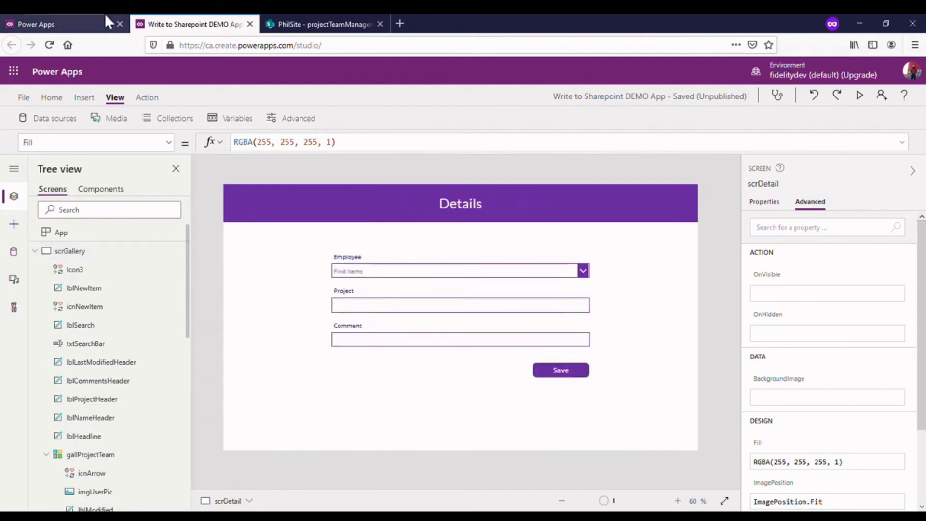
pyautogui.click(234, 118)
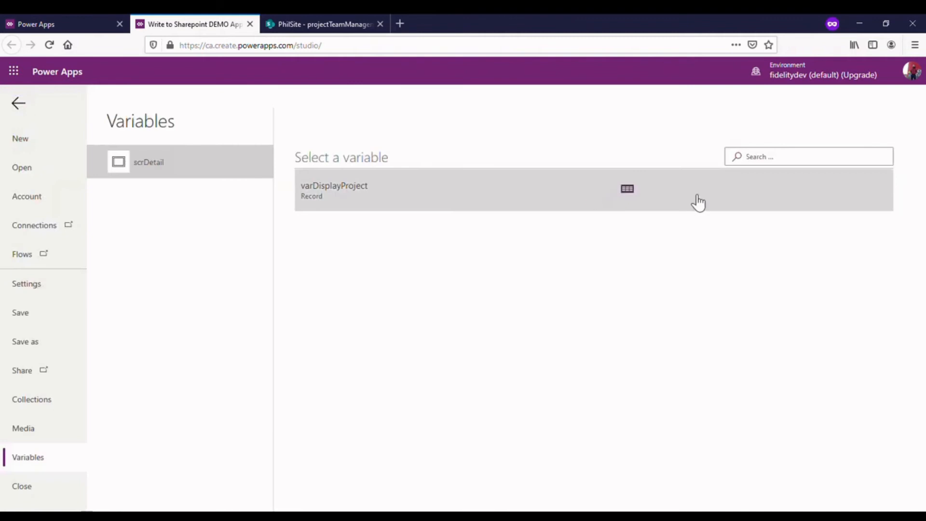
pyautogui.click(21, 103)
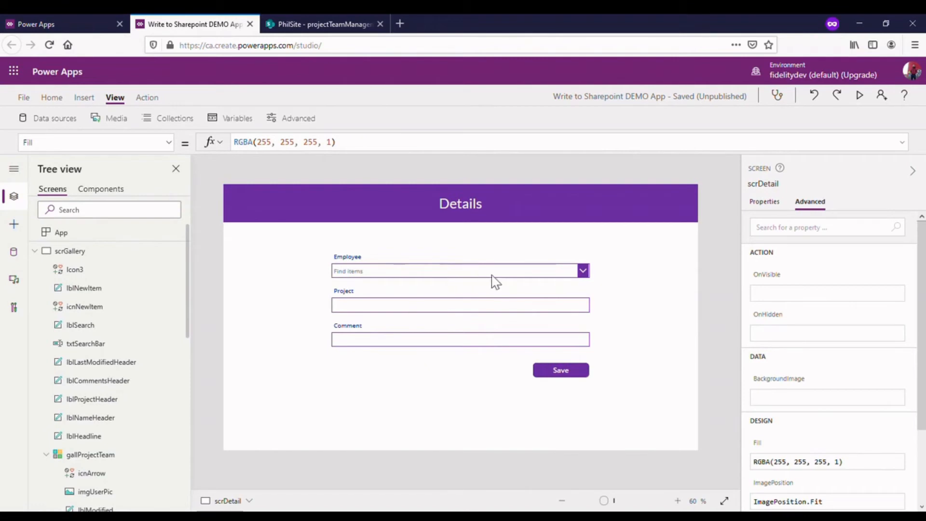
# - Set the DefaultSelectedItems property of the Employee combo box cboEmployee on scrDetail to varDisplayProject.Employee
pyautogui.click(389, 275)
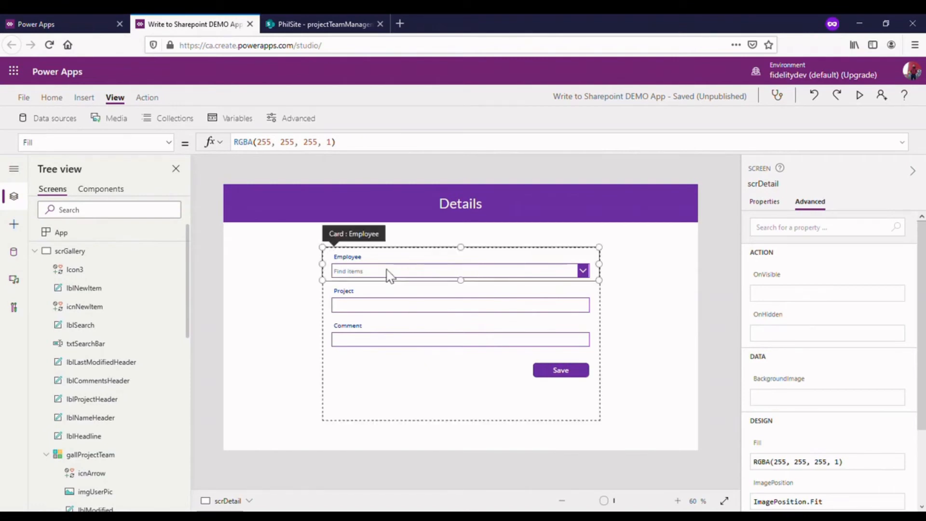
pyautogui.click(393, 276)
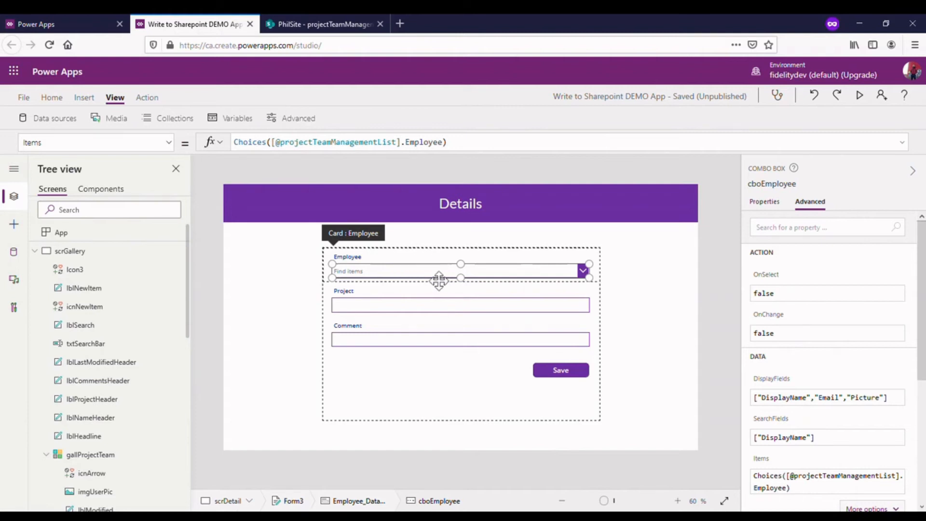
pyautogui.scroll(-15, 168, 331)
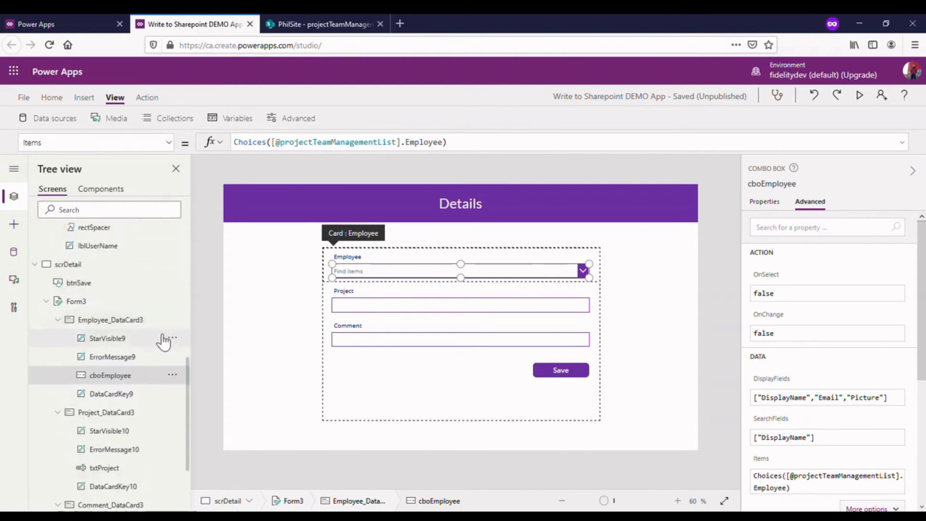
pyautogui.scroll(4, 123, 297)
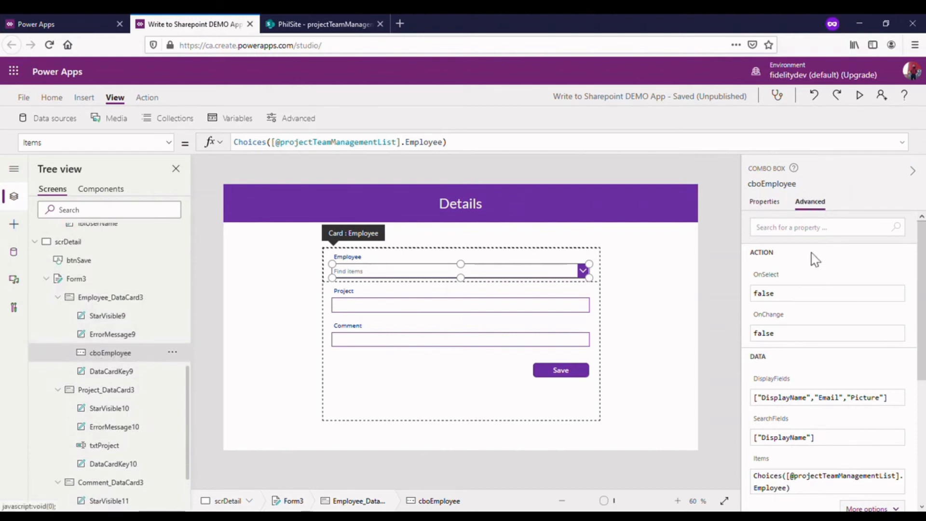
pyautogui.click(777, 202)
pyautogui.click(824, 201)
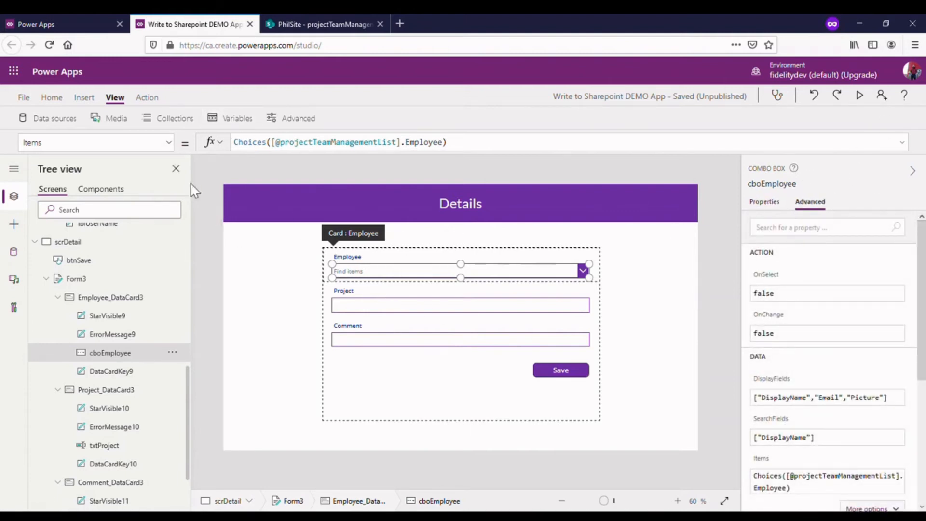
pyautogui.click(169, 143)
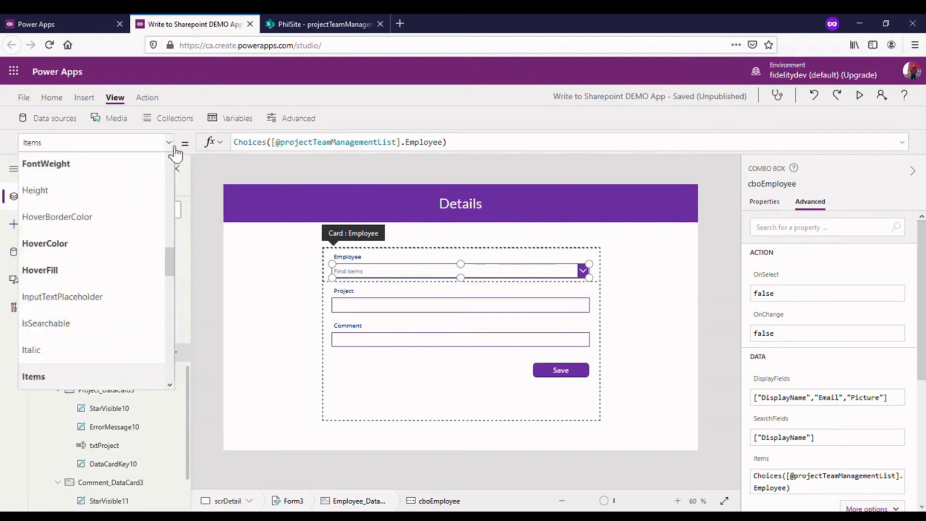
pyautogui.scroll(5, 124, 313)
pyautogui.scroll(3, 125, 320)
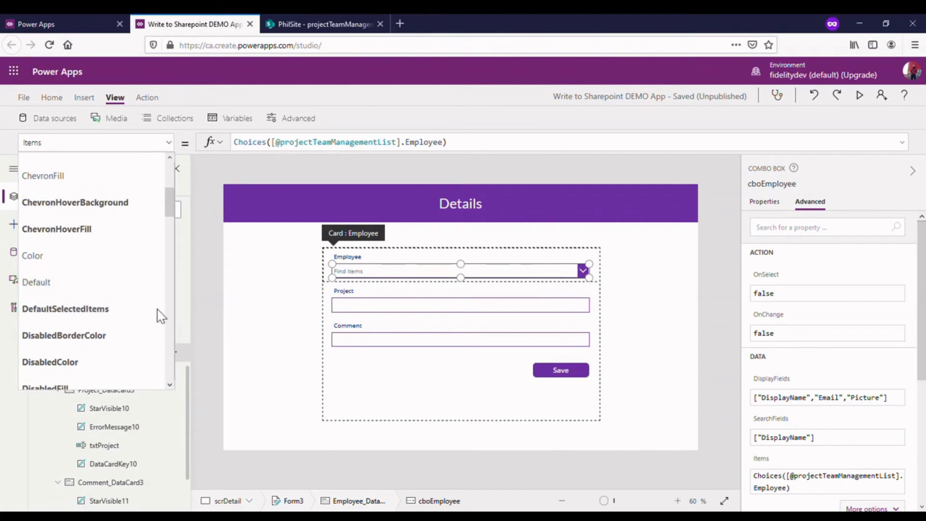
pyautogui.click(73, 316)
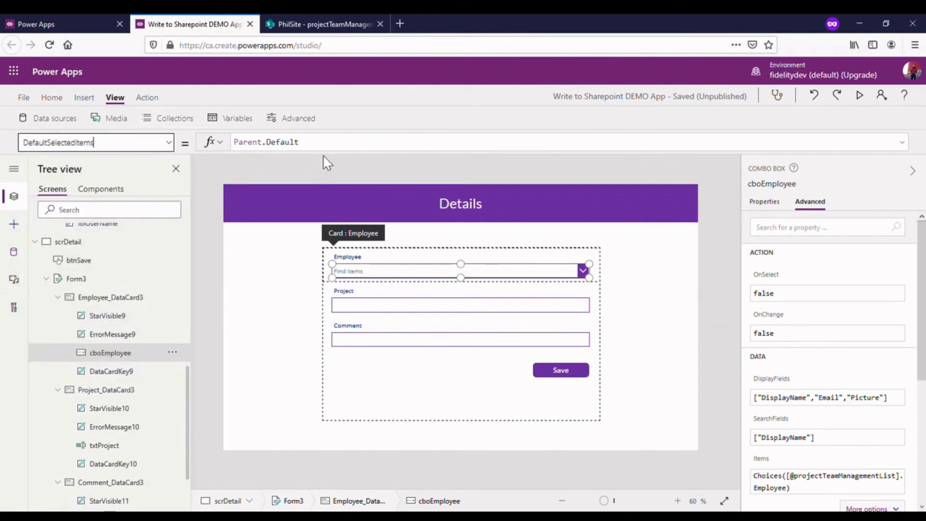
pyautogui.tripleClick(337, 147)
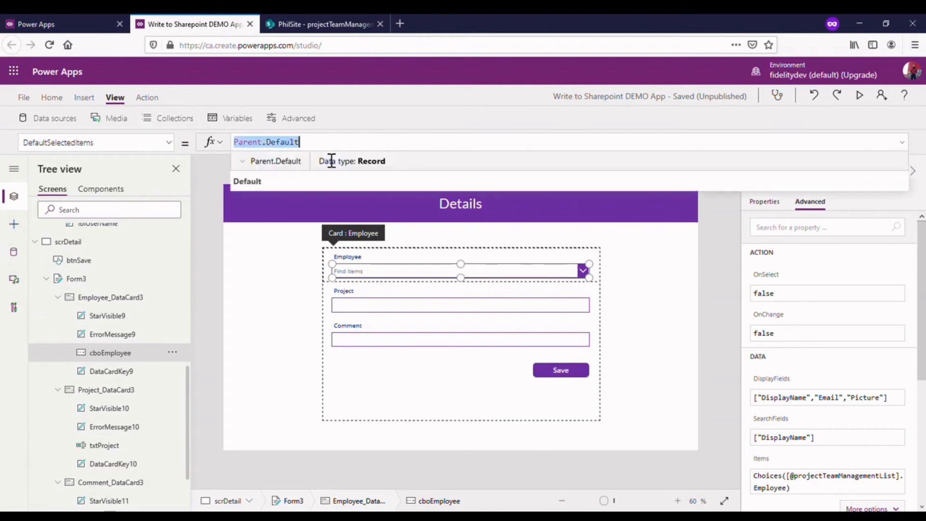
pyautogui.press('BackSpace')
pyautogui.write('Th')
pyautogui.press('BackSpace')
pyautogui.press('BackSpace')
pyautogui.write('va')
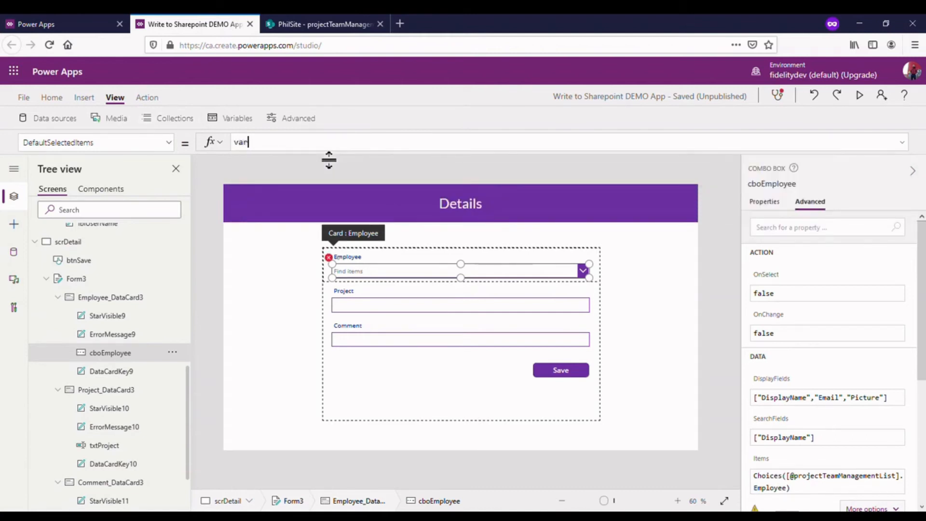
pyautogui.write('r')
pyautogui.click(289, 161)
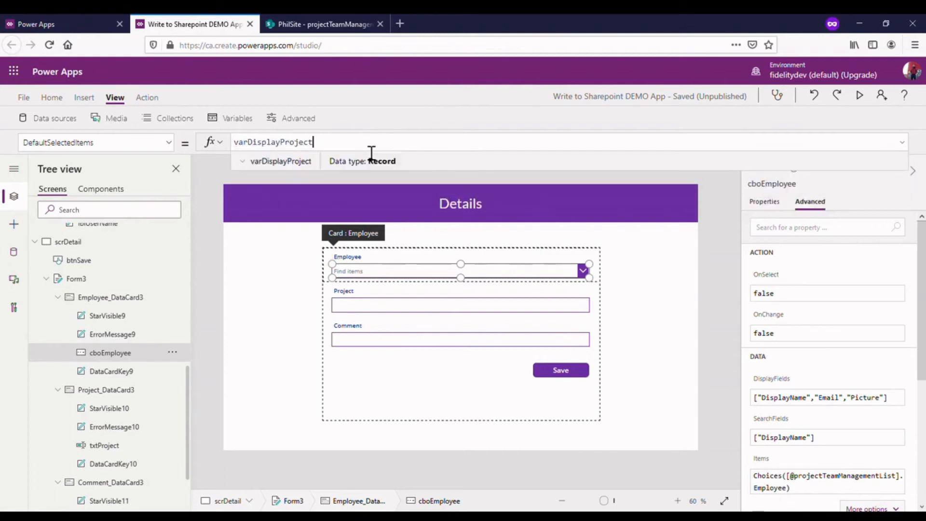
pyautogui.write('.')
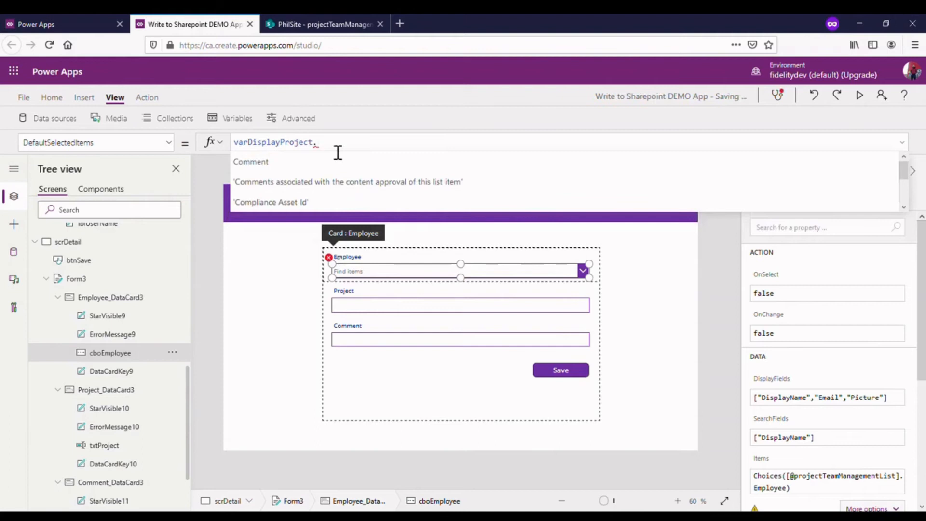
pyautogui.scroll(-3, 355, 187)
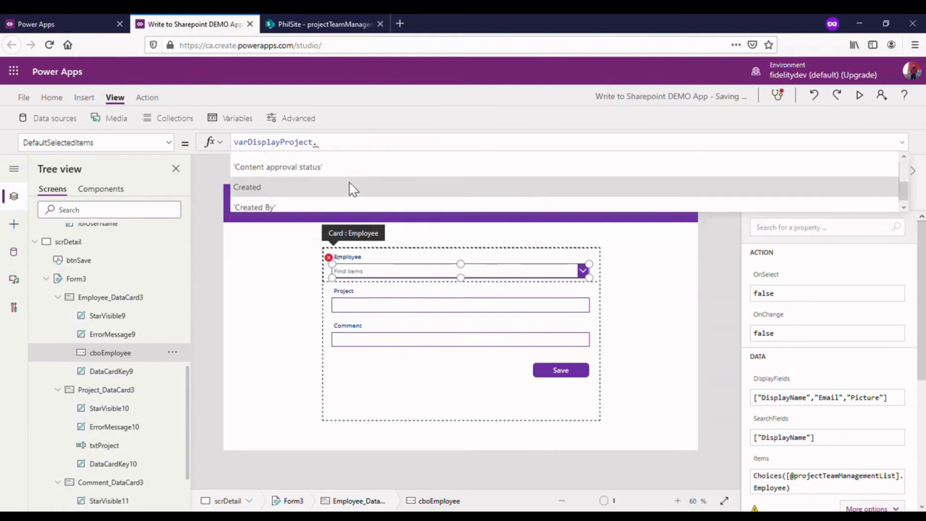
pyautogui.scroll(-2, 353, 188)
pyautogui.scroll(2, 352, 186)
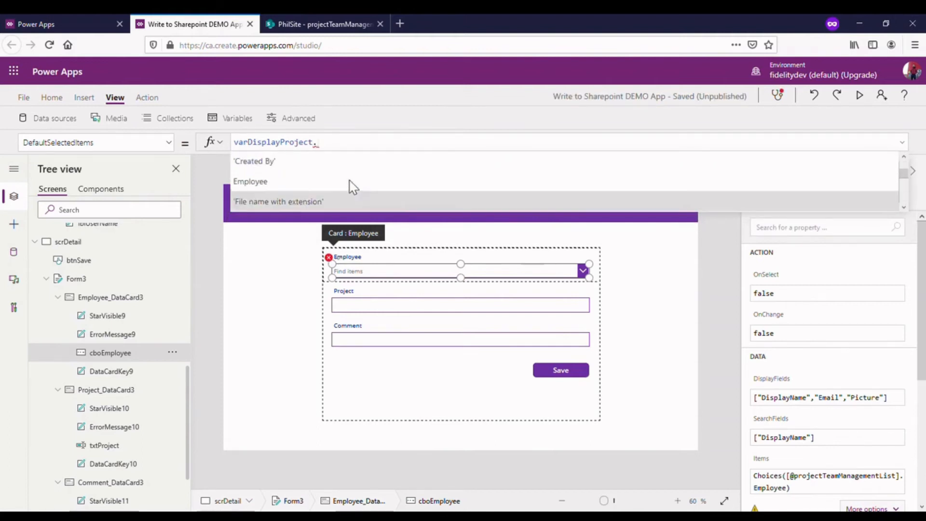
pyautogui.click(259, 186)
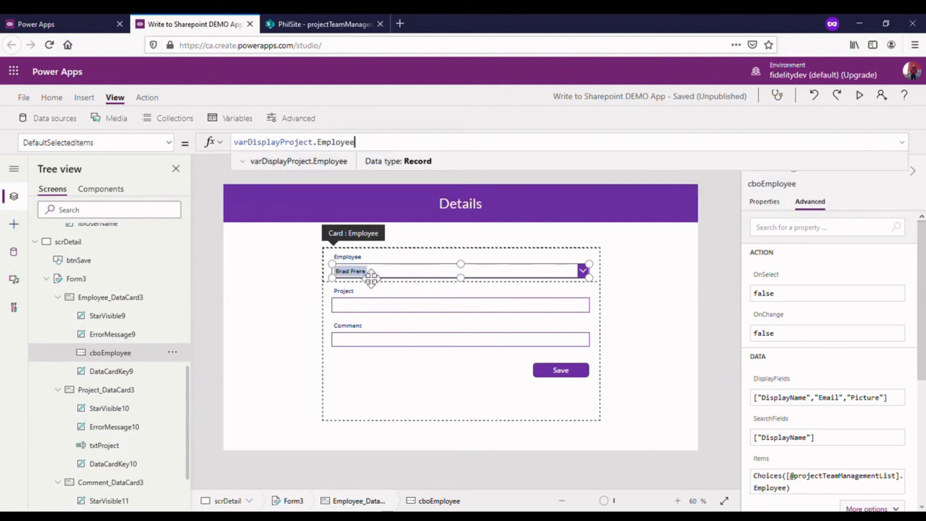
pyautogui.click(632, 299)
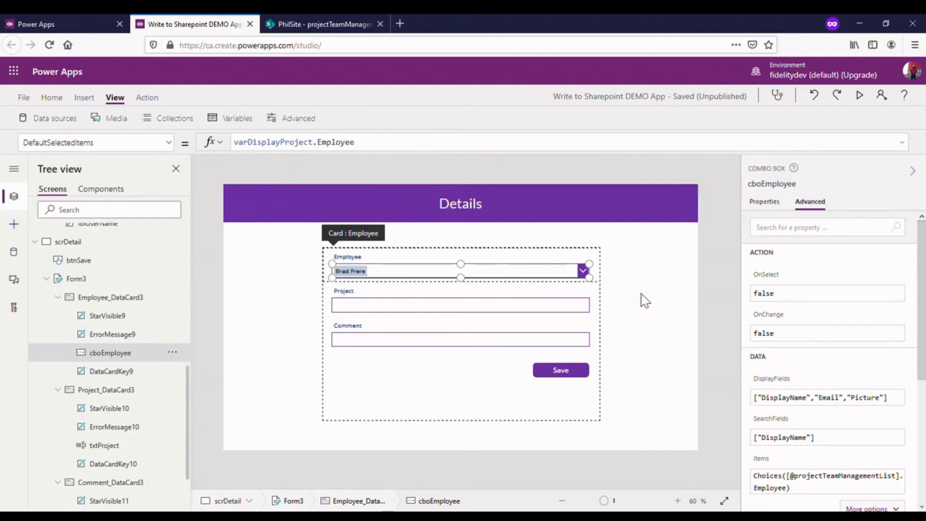
# - Set the Default property of the Project text input txtProject to varDisplayProject.Project
pyautogui.click(402, 308)
pyautogui.click(404, 311)
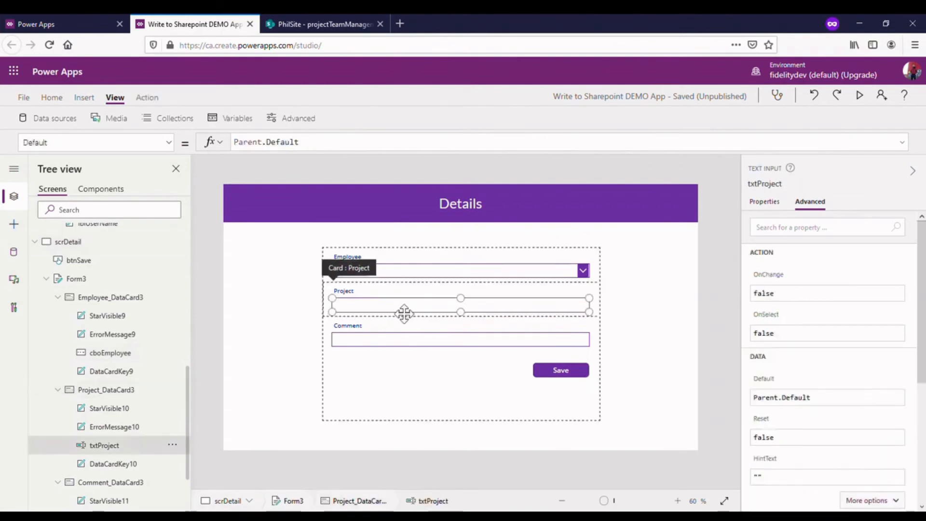
pyautogui.click(165, 145)
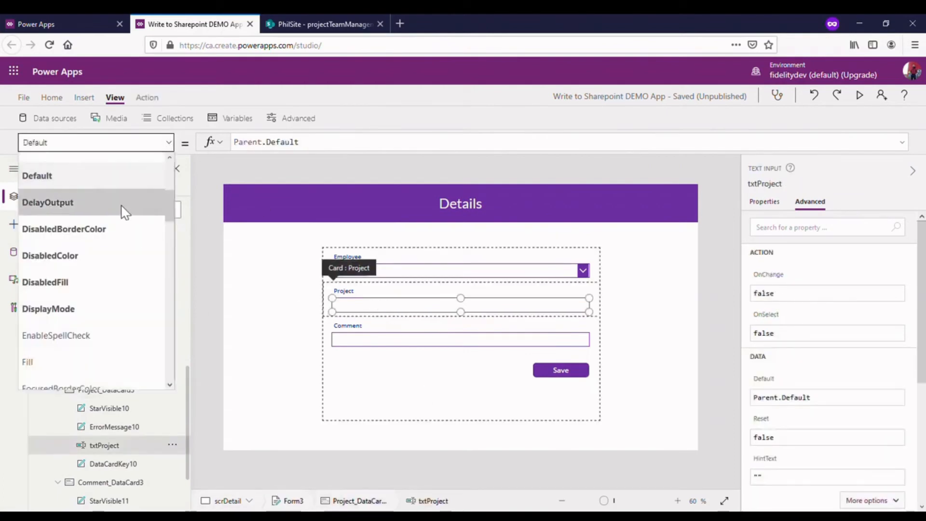
pyautogui.scroll(2, 82, 236)
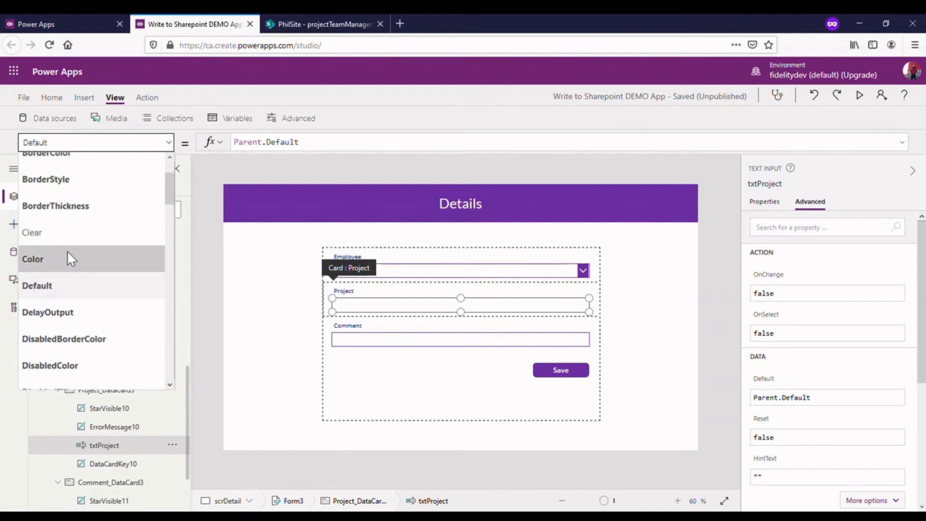
pyautogui.click(77, 287)
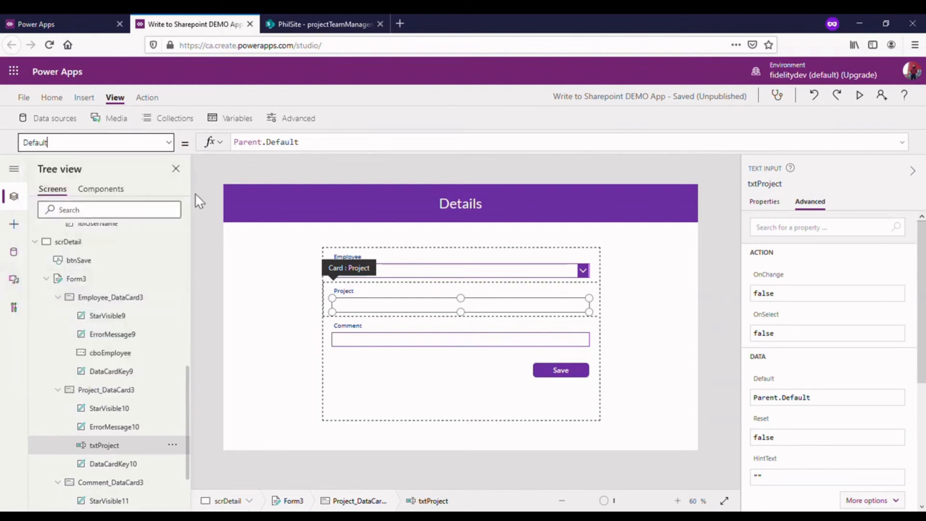
pyautogui.moveTo(334, 150); pyautogui.dragTo(224, 149)
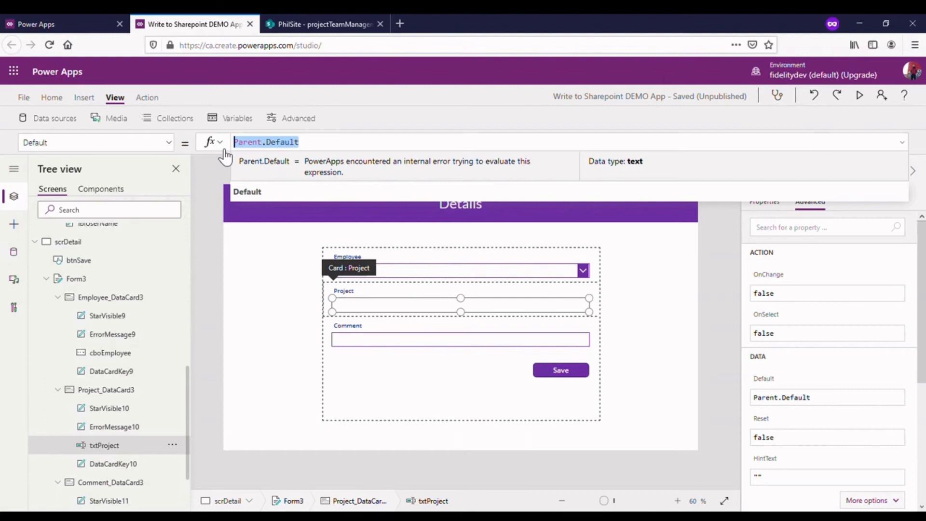
pyautogui.write('vardi')
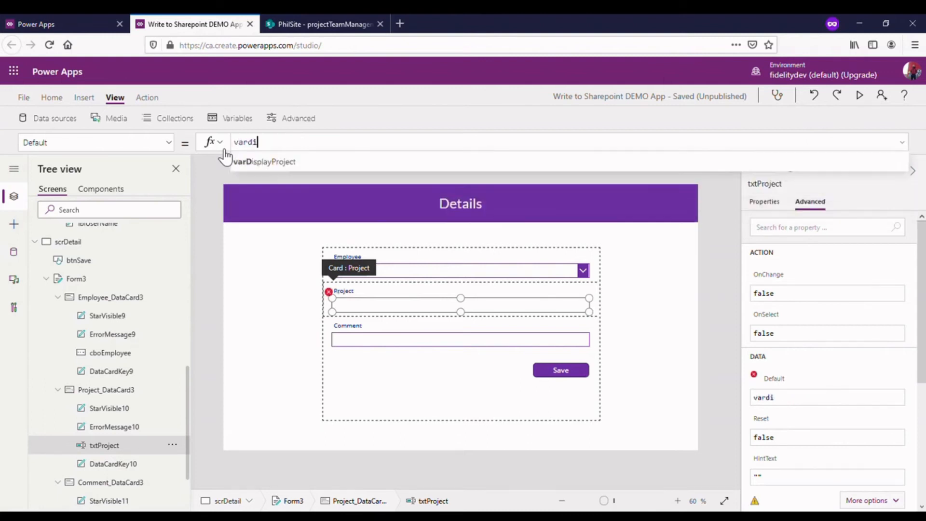
pyautogui.click(250, 161)
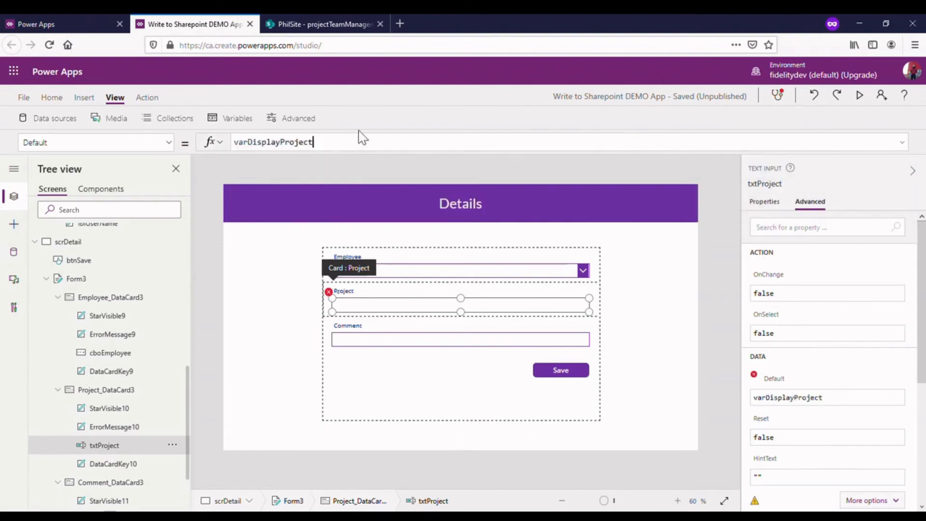
pyautogui.write('.')
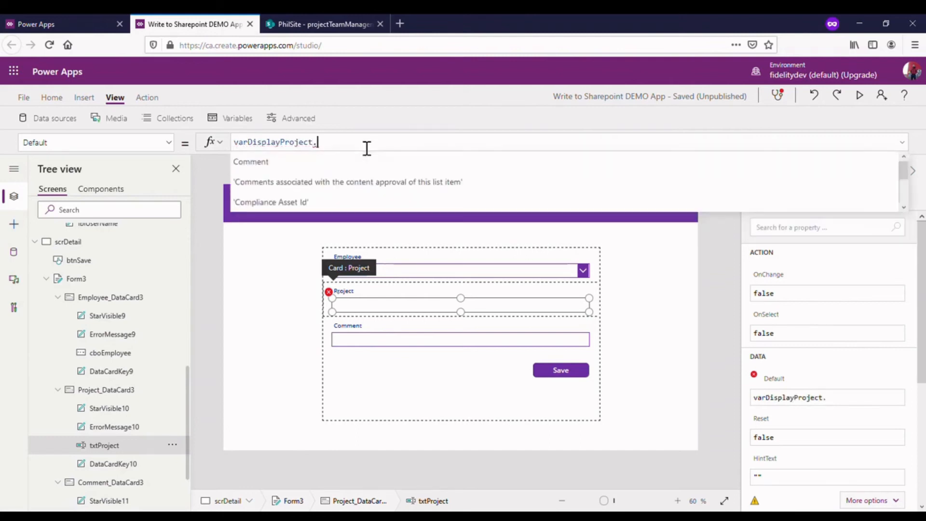
pyautogui.scroll(-3, 339, 174)
pyautogui.scroll(-5, 337, 176)
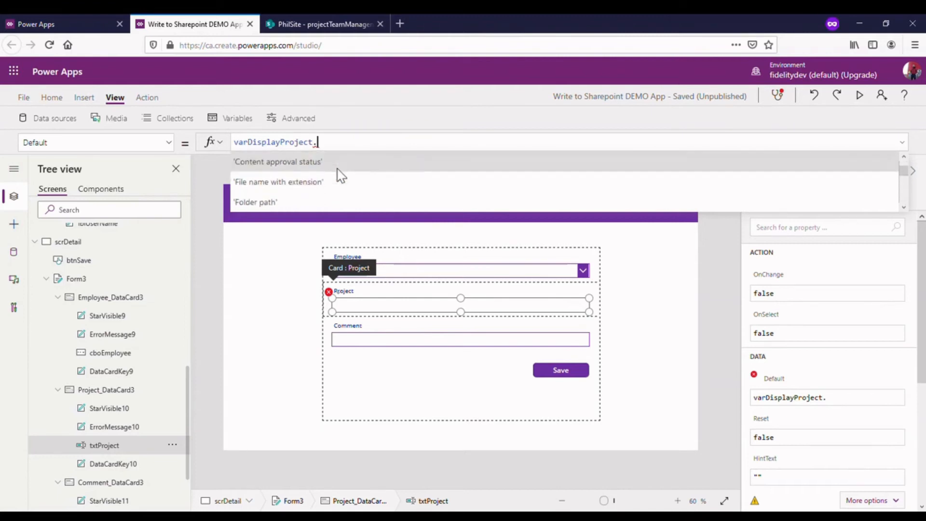
pyautogui.click(331, 174)
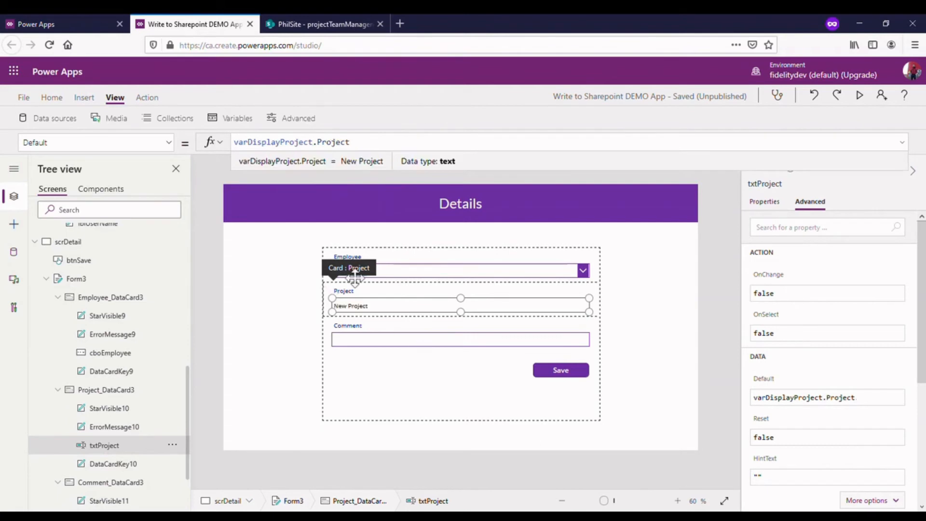
# - Set the Default property of the Comment text input txtComment to varDisplayProject.Comment and preview the Details screen
pyautogui.click(379, 344)
pyautogui.click(384, 346)
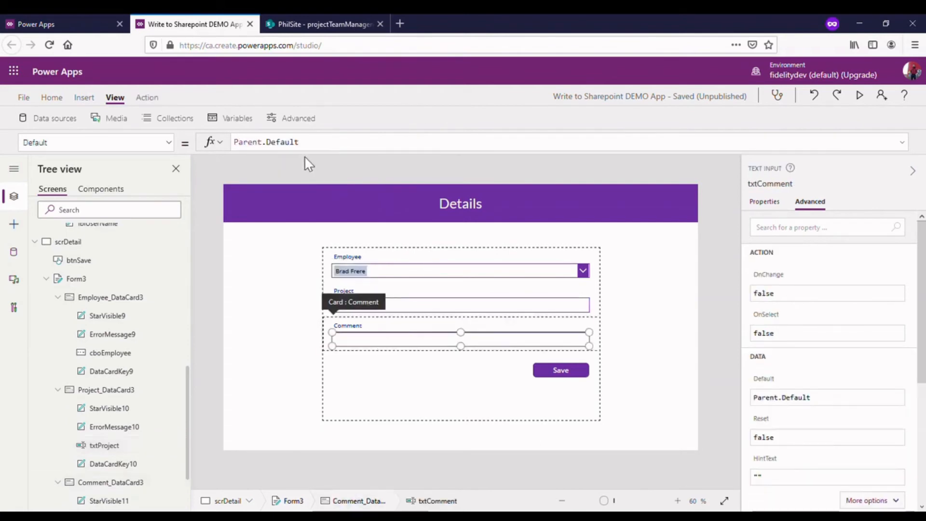
pyautogui.click(166, 145)
pyautogui.click(96, 292)
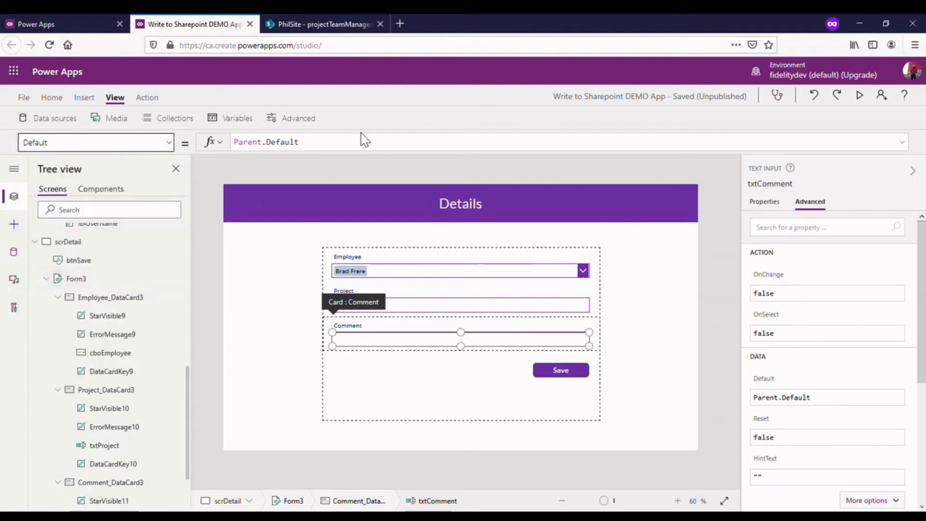
pyautogui.moveTo(299, 142); pyautogui.dragTo(247, 146)
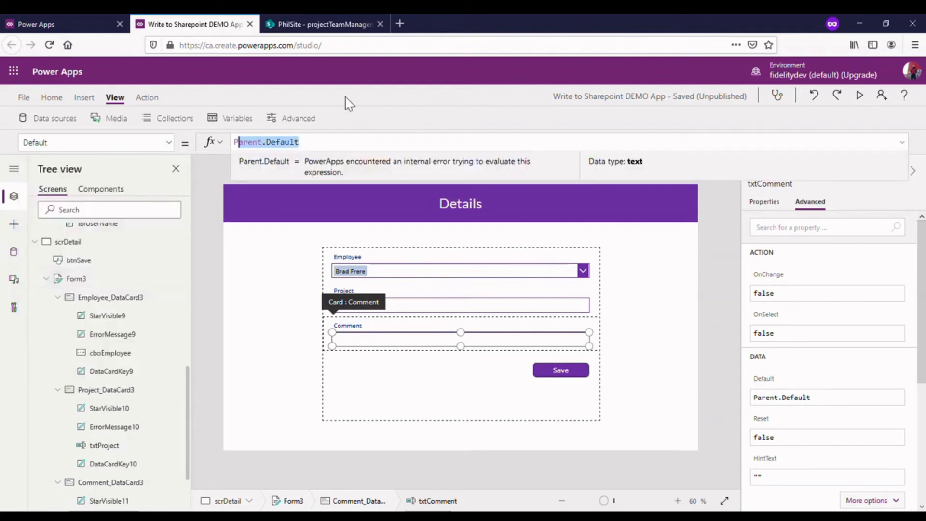
pyautogui.write('varD')
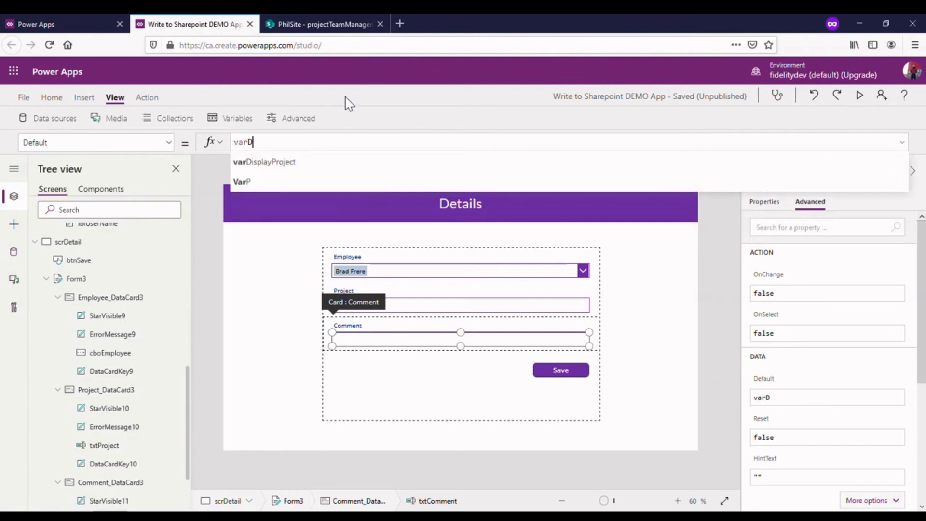
pyautogui.click(331, 159)
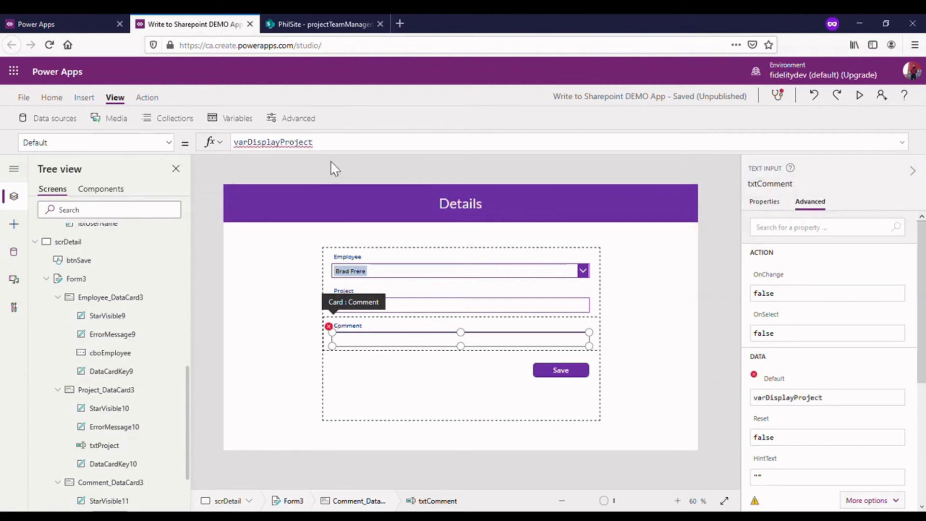
pyautogui.write('.')
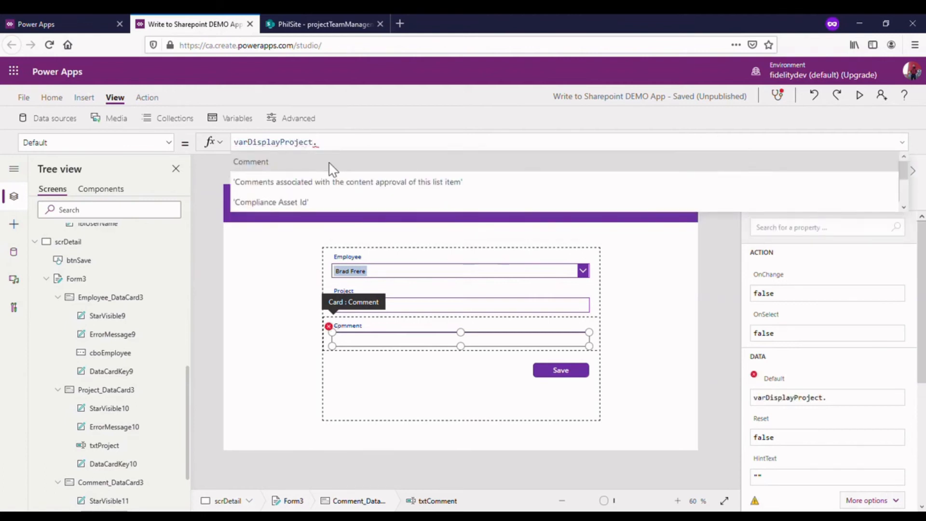
pyautogui.click(329, 163)
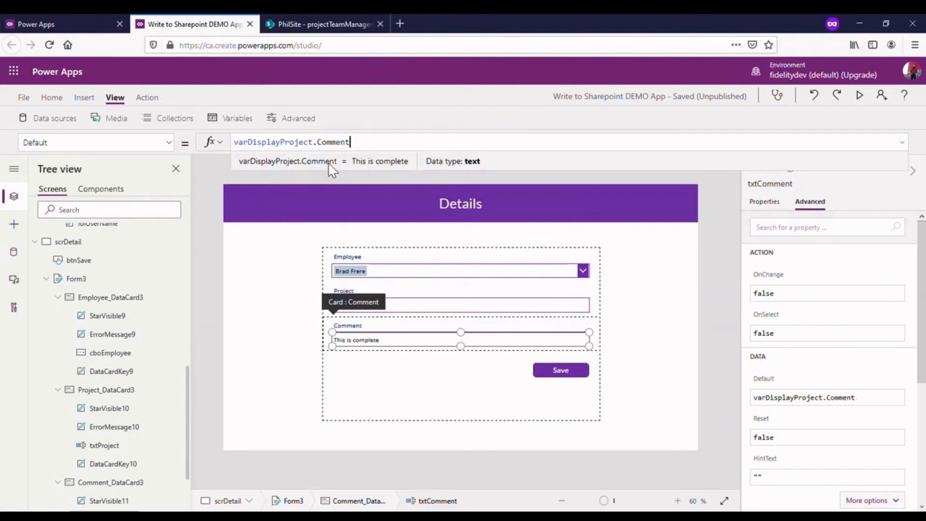
pyautogui.click(679, 313)
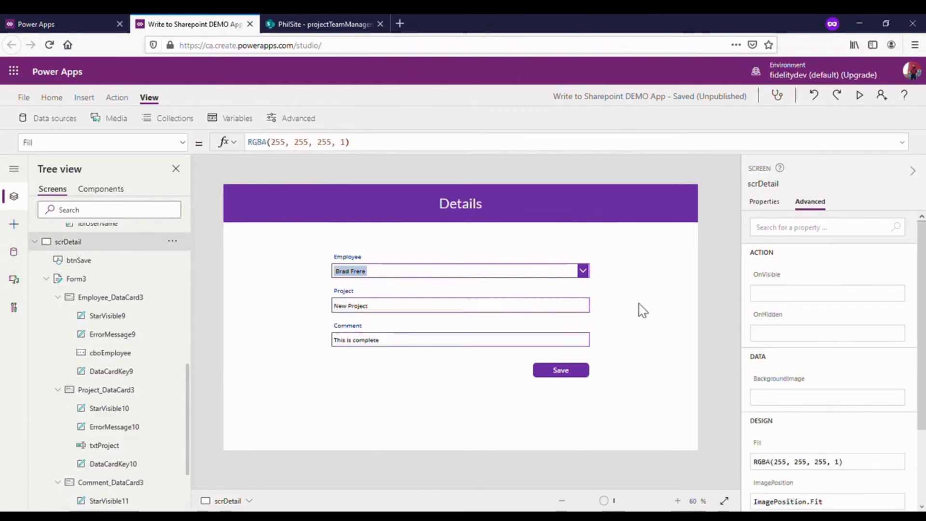
pyautogui.click(860, 96)
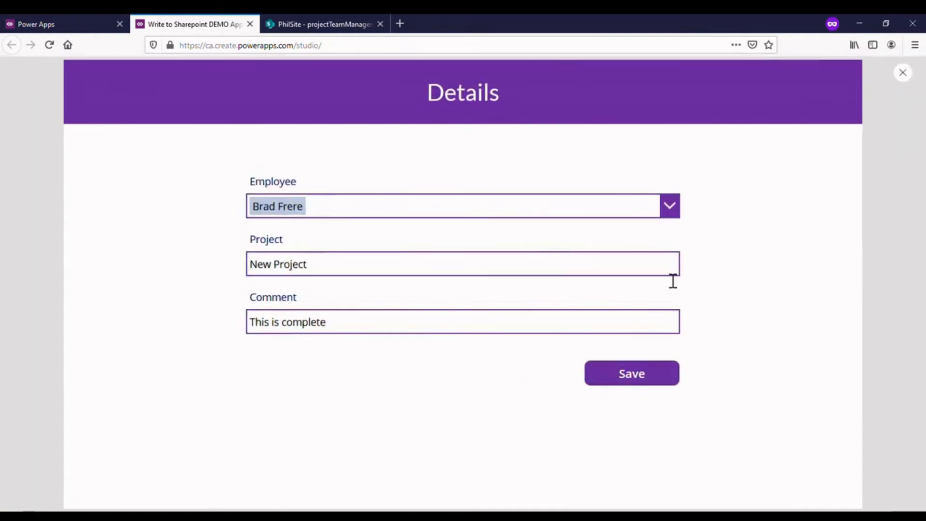
# - Leave the preview, run the Details screen in preview once more and return to editing scrDetail
pyautogui.click(911, 72)
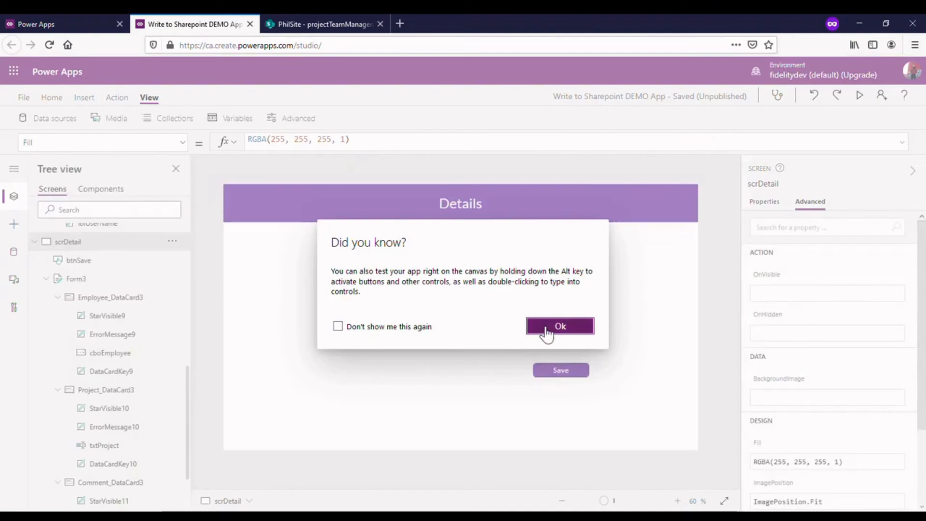
pyautogui.click(545, 329)
pyautogui.scroll(7, 108, 270)
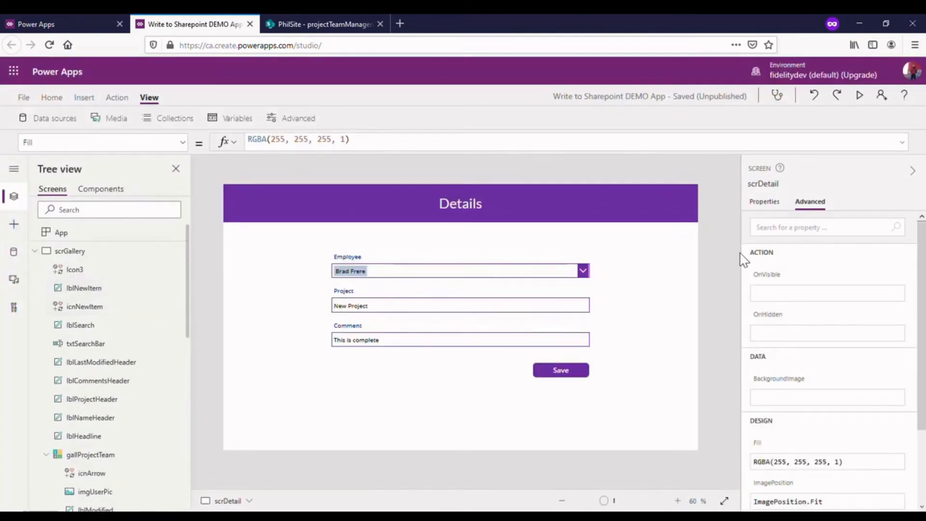
pyautogui.click(860, 95)
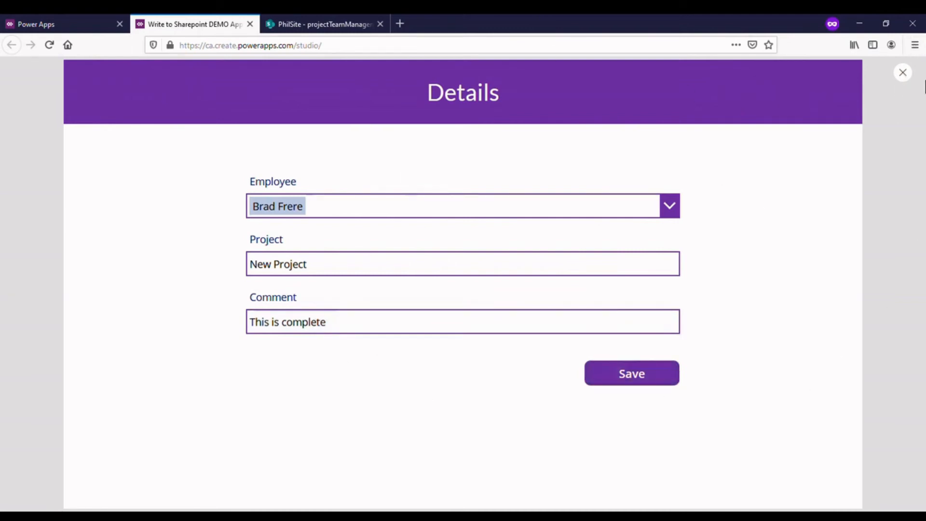
pyautogui.click(906, 76)
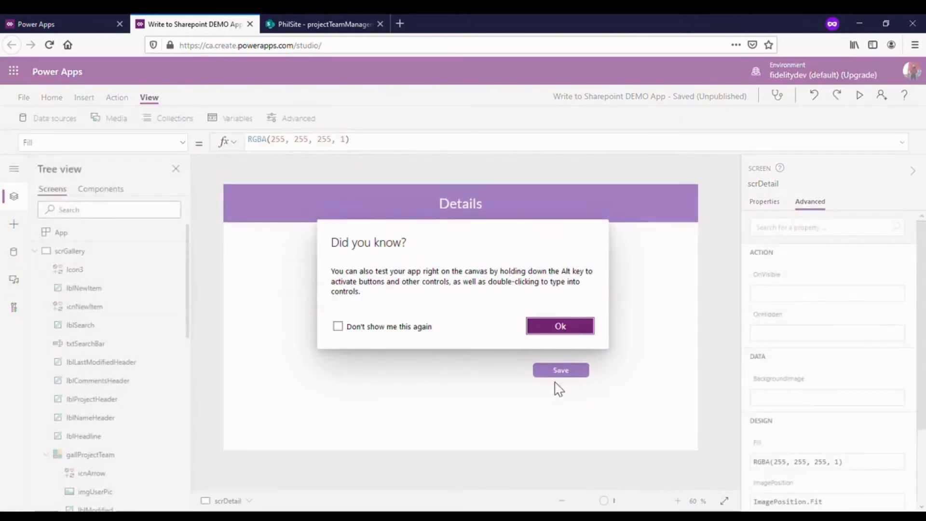
pyautogui.click(559, 326)
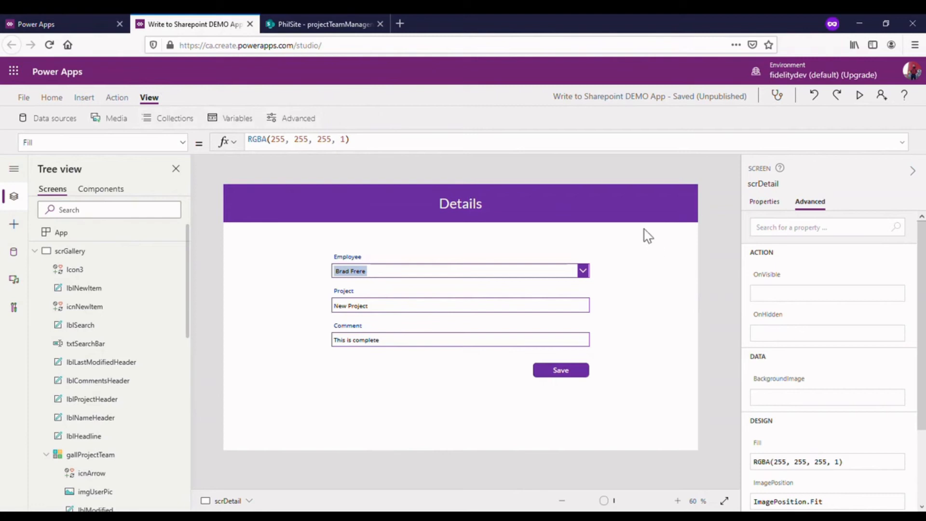
# - Insert a Home icon on scrDetail and place it at the right end of the Details header, at about X 1266, Y 23
pyautogui.click(554, 220)
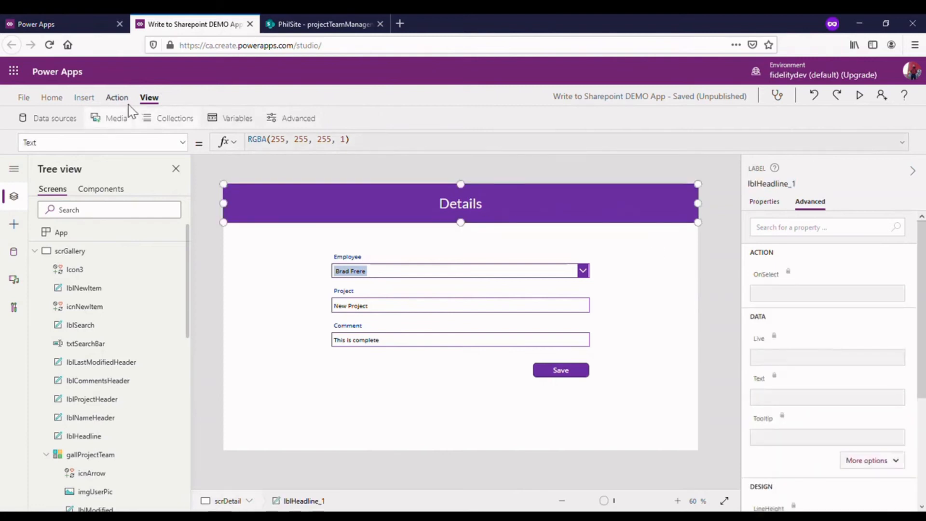
pyautogui.click(85, 99)
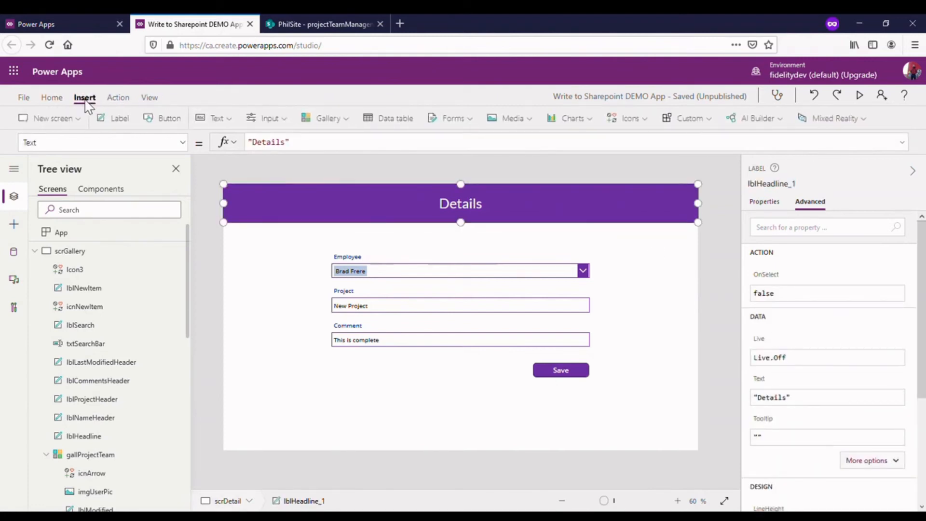
pyautogui.click(635, 123)
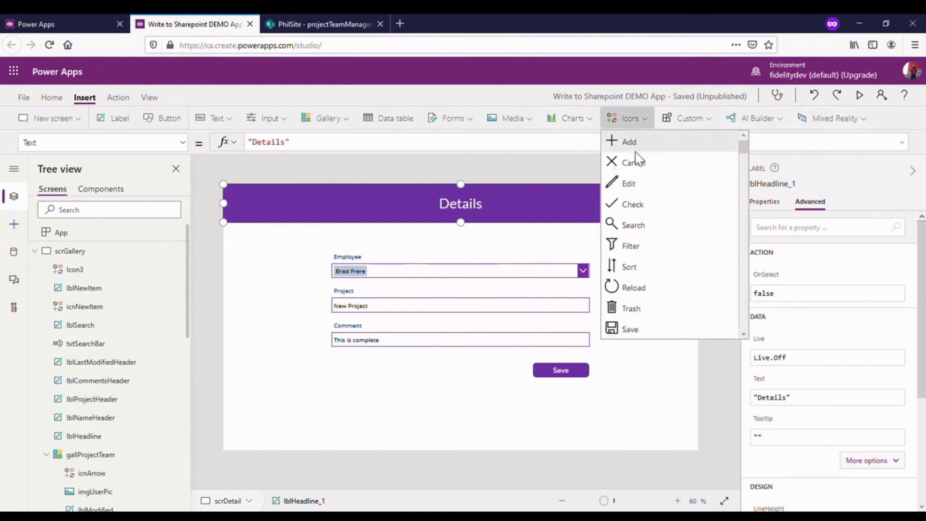
pyautogui.scroll(-3, 650, 265)
pyautogui.scroll(-5, 654, 275)
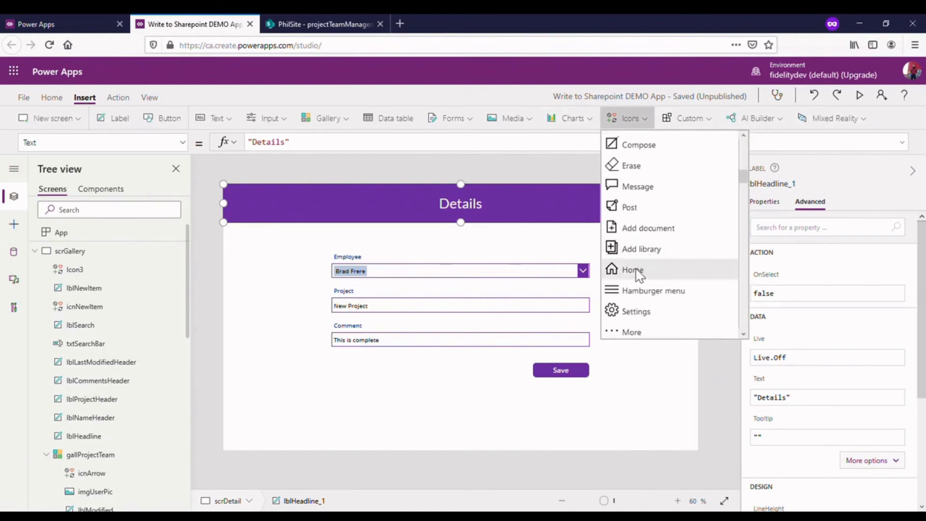
pyautogui.click(630, 271)
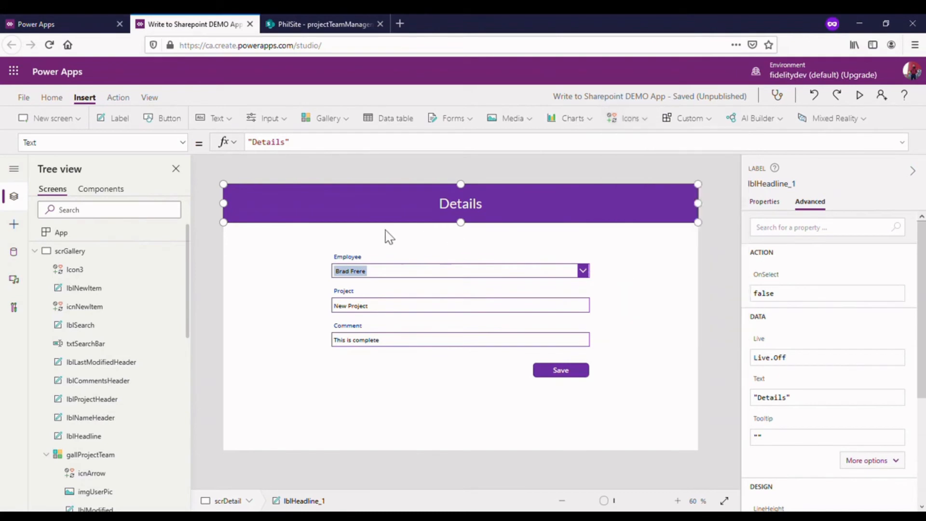
pyautogui.moveTo(259, 216); pyautogui.dragTo(684, 211)
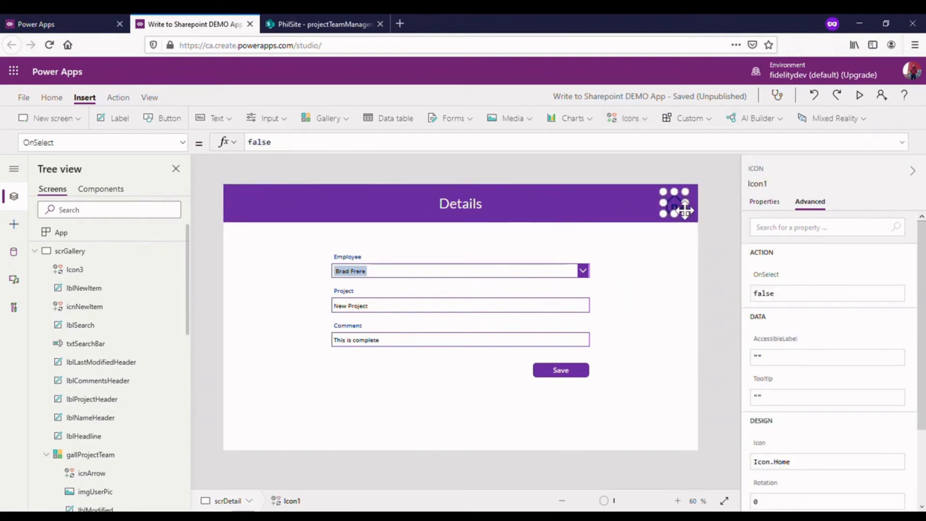
# - Set the color of the Home icon in the Details header to white
pyautogui.click(764, 202)
pyautogui.scroll(-1, 890, 426)
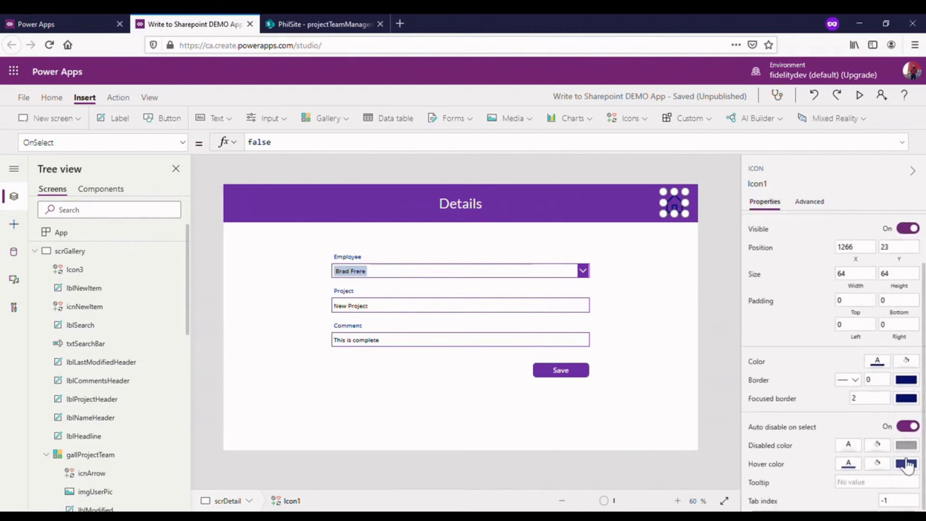
pyautogui.click(879, 366)
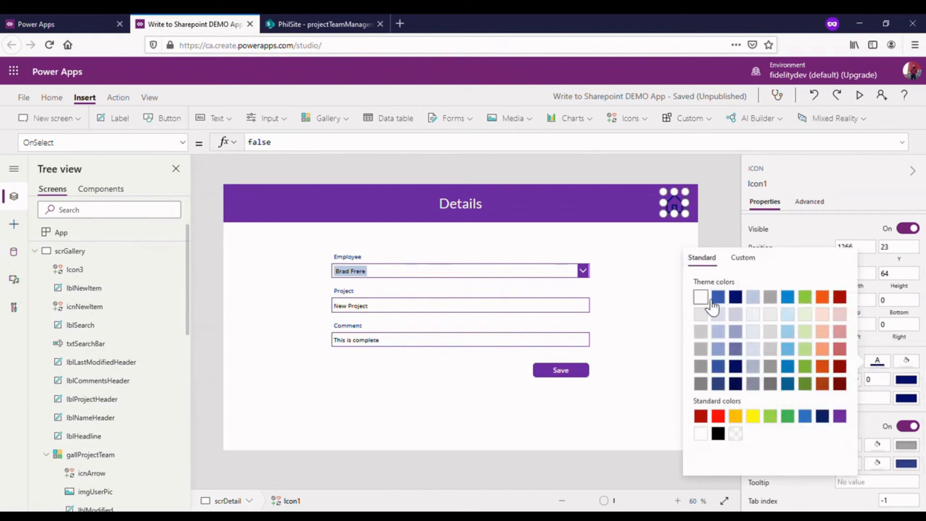
pyautogui.click(719, 175)
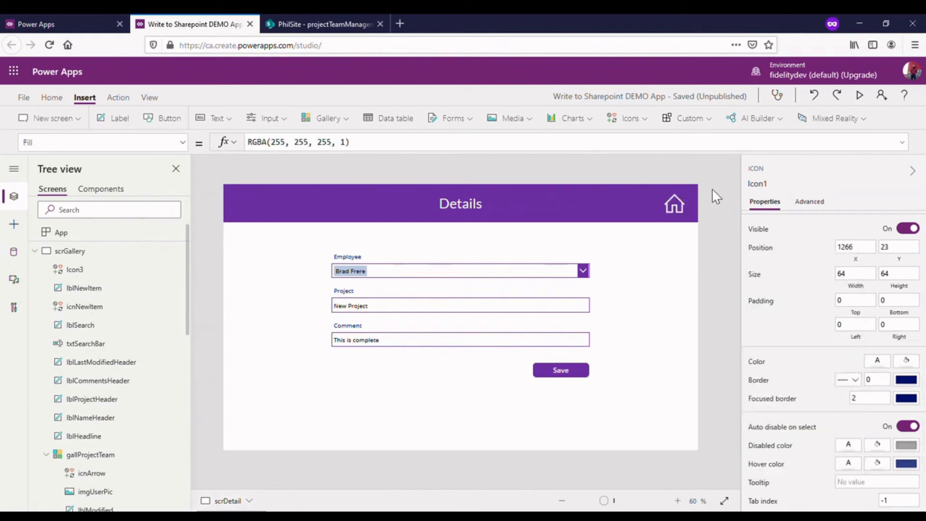
# - Set the Home icon's OnSelect property to Navigate(scrGallery,ScreenTransition.CoverRight)
pyautogui.click(678, 198)
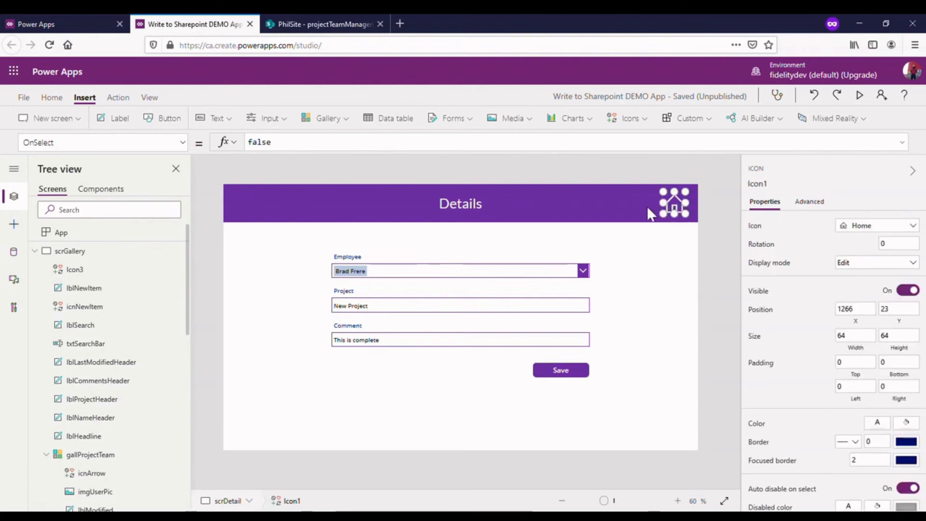
pyautogui.doubleClick(310, 150)
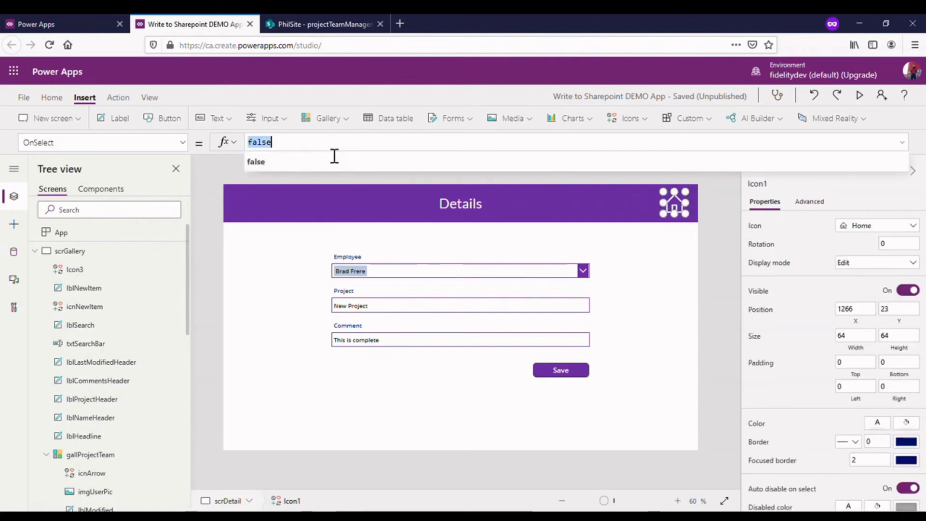
pyautogui.write('navigate(')
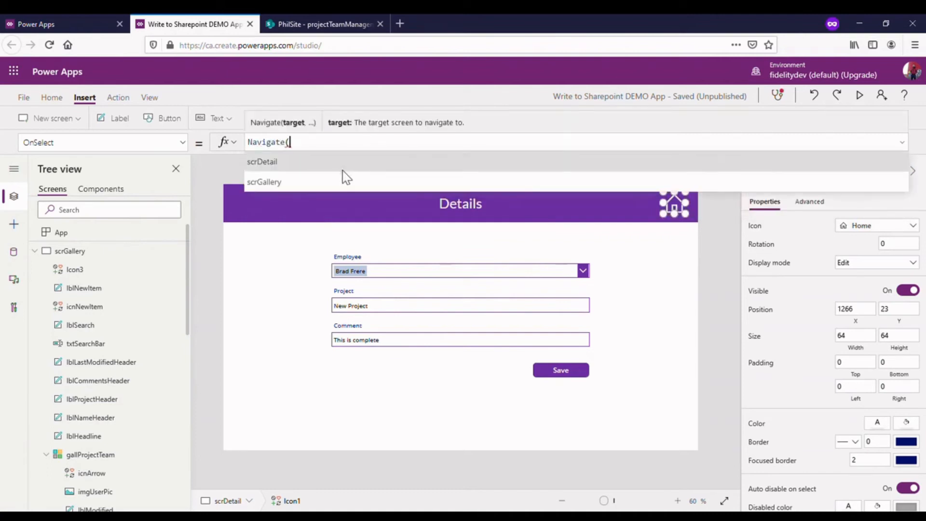
pyautogui.click(334, 184)
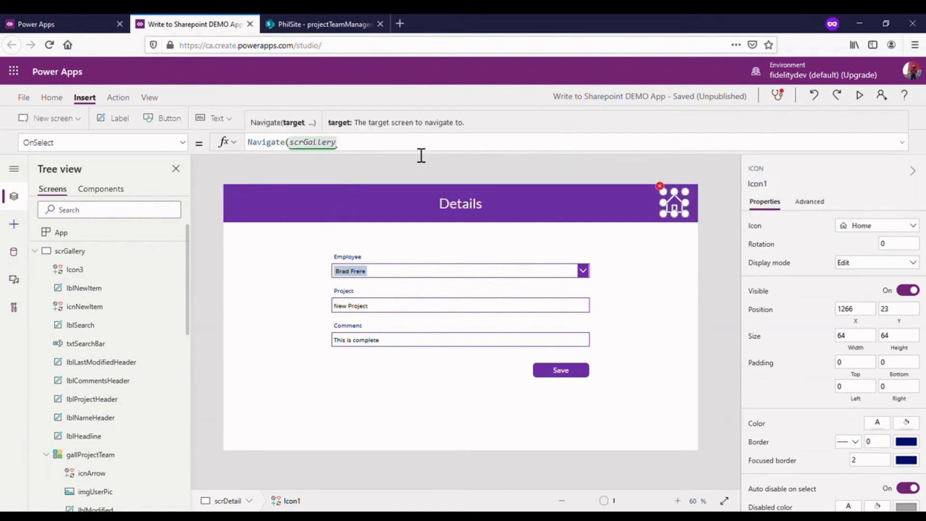
pyautogui.write(',')
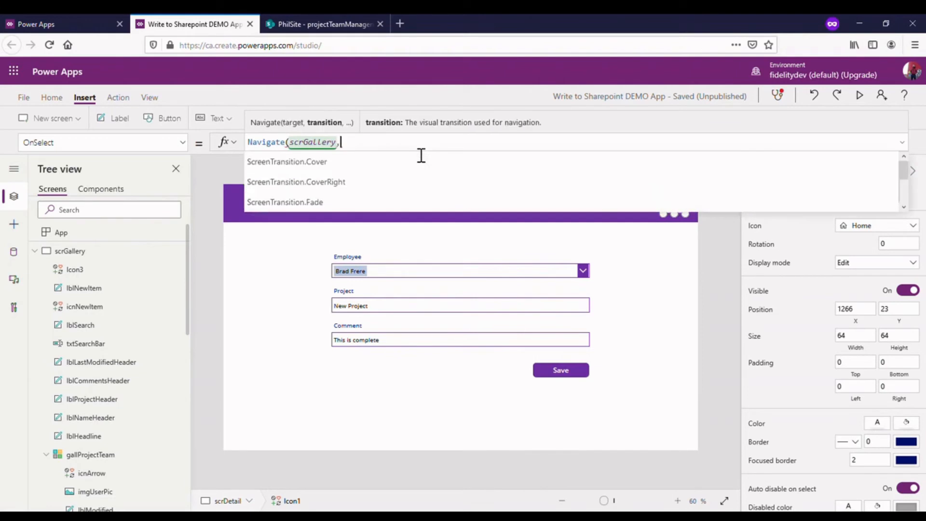
pyautogui.click(341, 184)
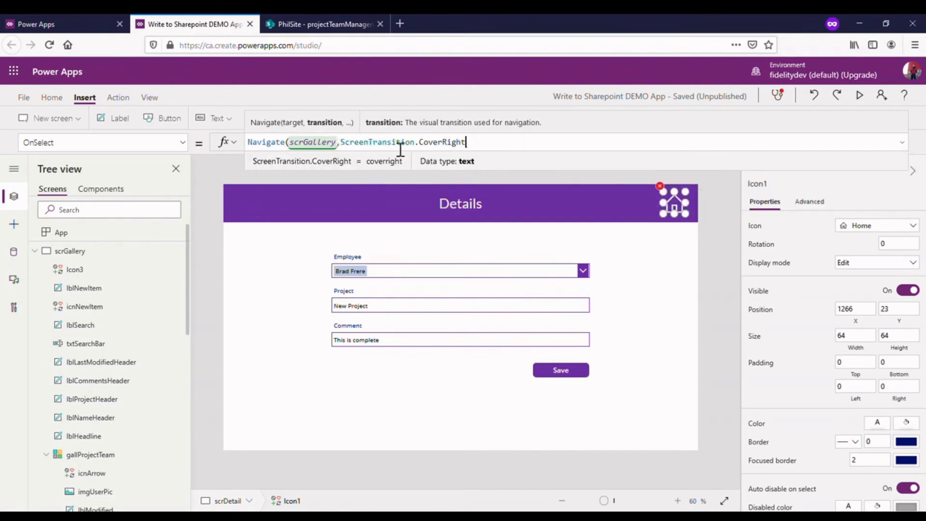
pyautogui.click(492, 150)
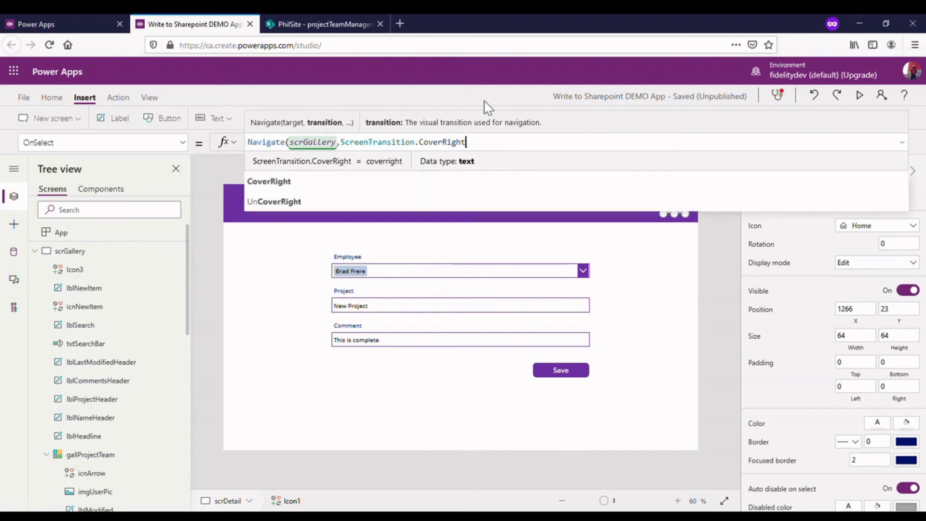
pyautogui.write(')')
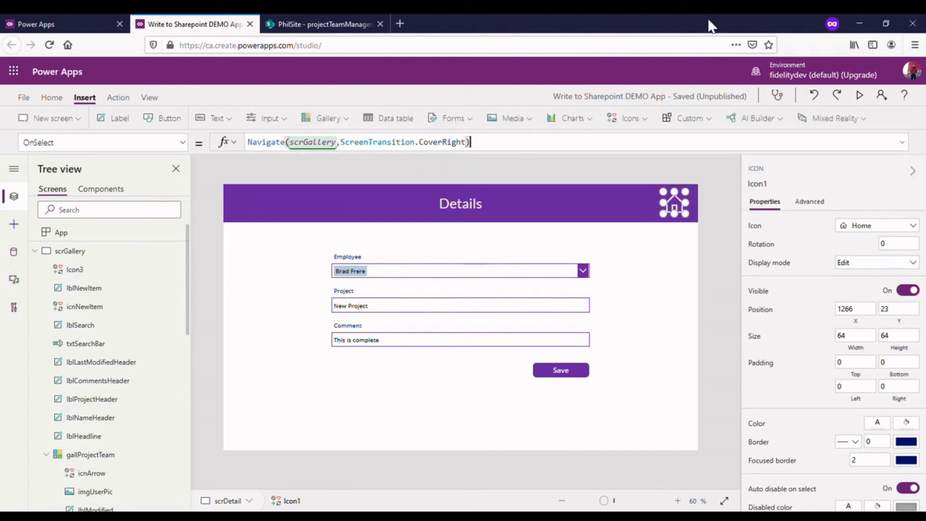
# - Preview the app and test the Home icon from the Details screen, both for the current record and after starting a new item
pyautogui.click(860, 99)
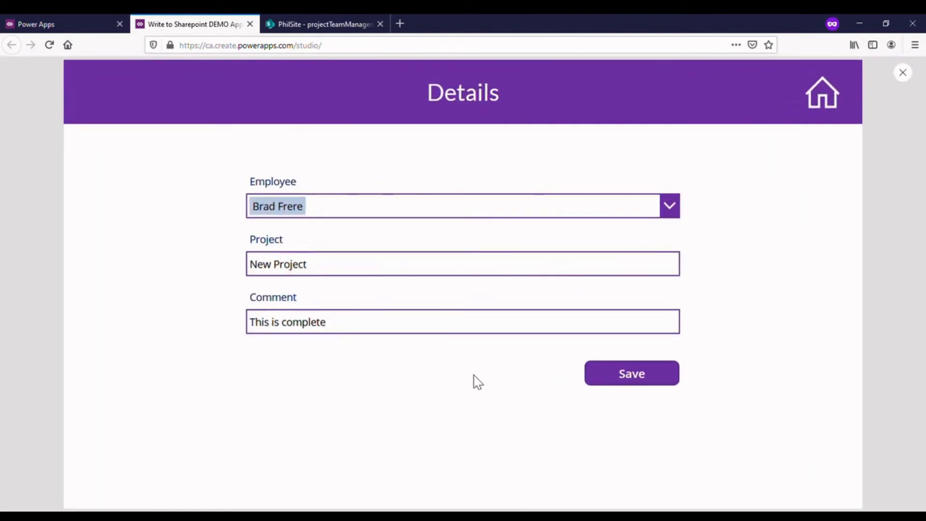
pyautogui.click(834, 103)
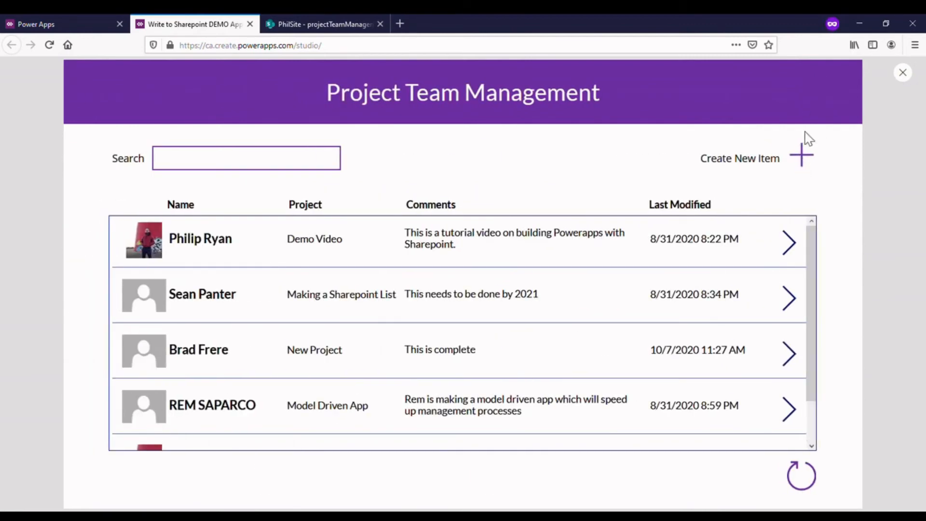
pyautogui.click(804, 159)
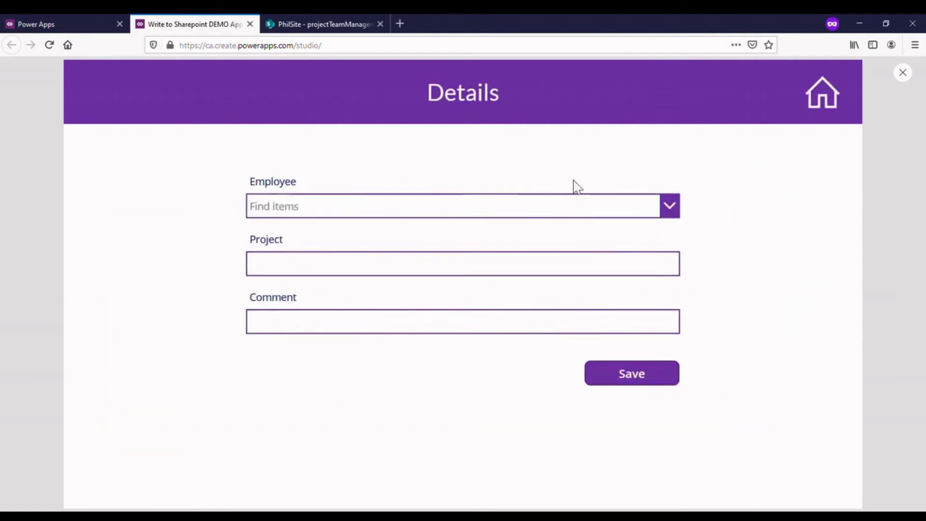
pyautogui.click(838, 98)
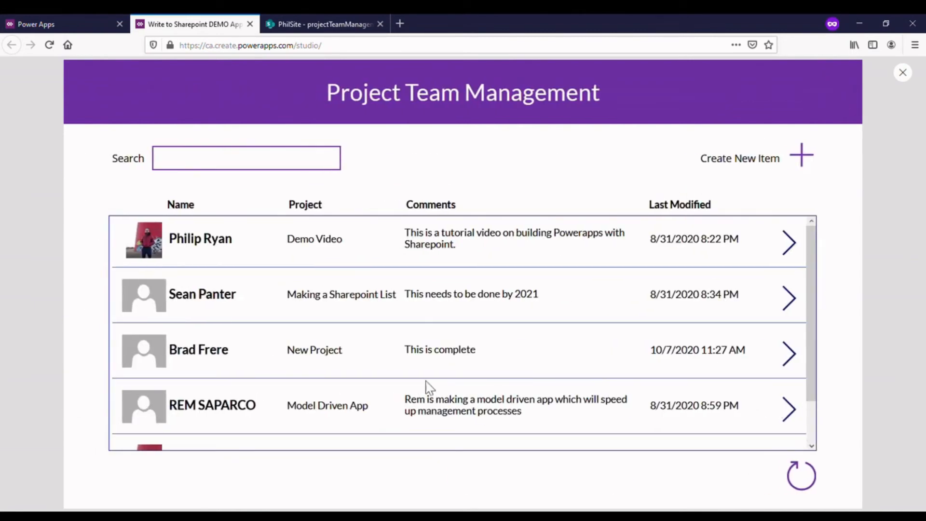
# - Check the prefilled details of the Model Driven App and This Video gallery rows, and return to the editor
pyautogui.scroll(-2, 471, 384)
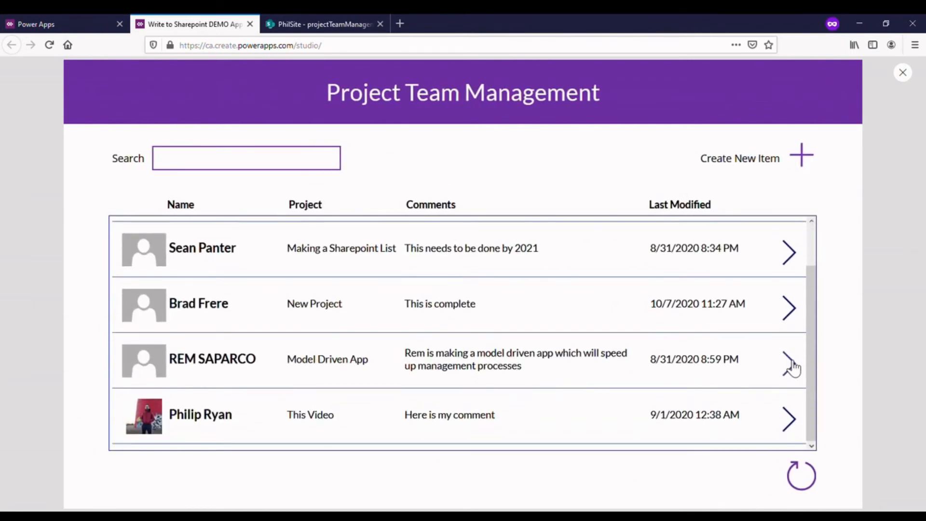
pyautogui.click(791, 367)
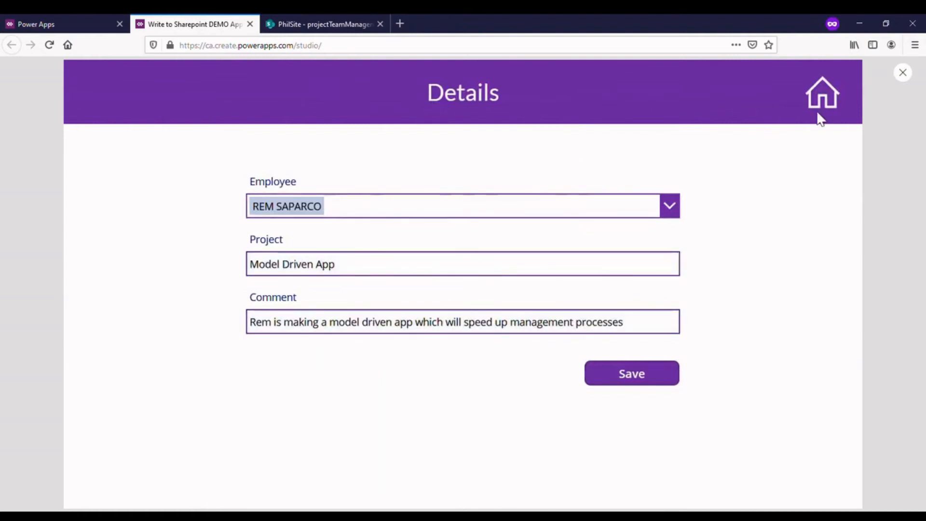
pyautogui.click(821, 96)
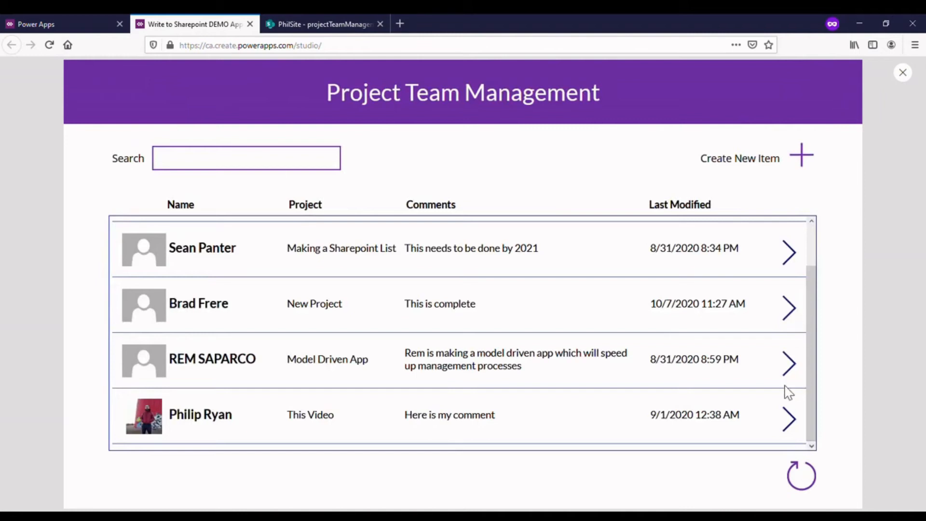
pyautogui.click(798, 425)
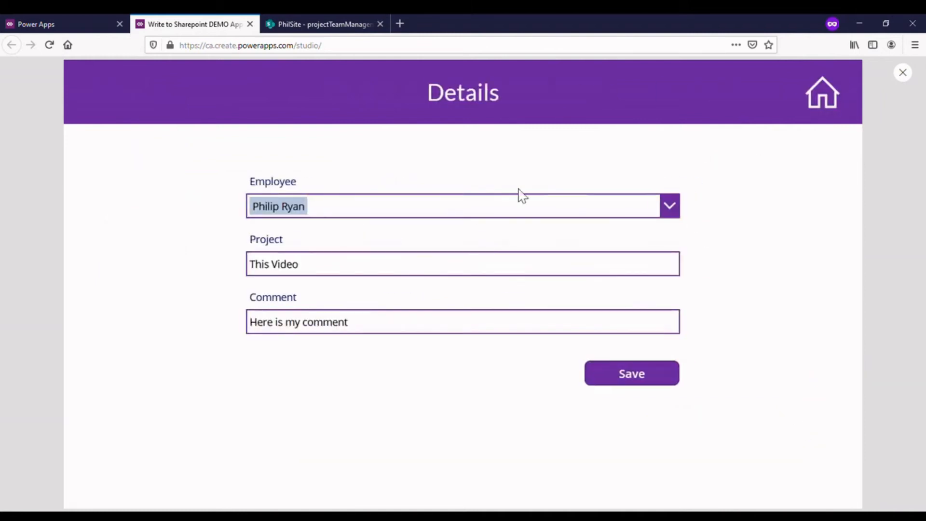
pyautogui.click(905, 76)
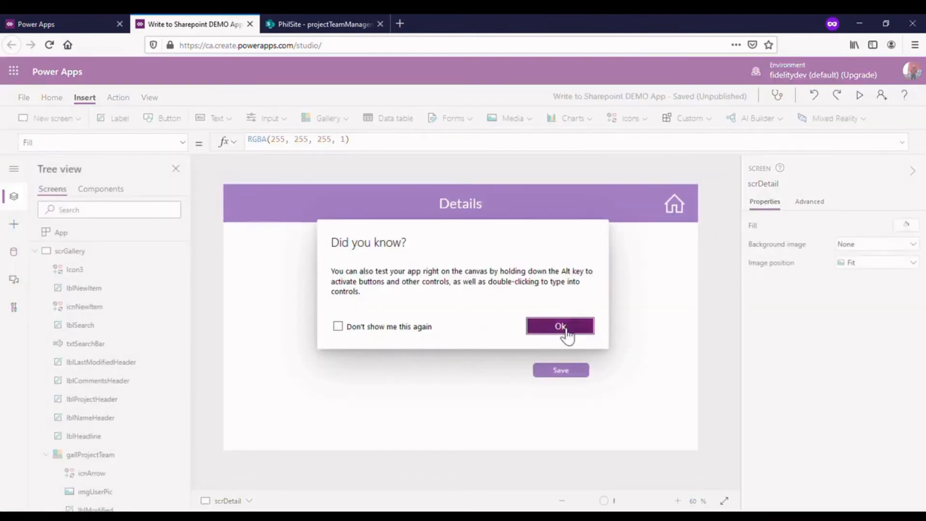
pyautogui.click(559, 326)
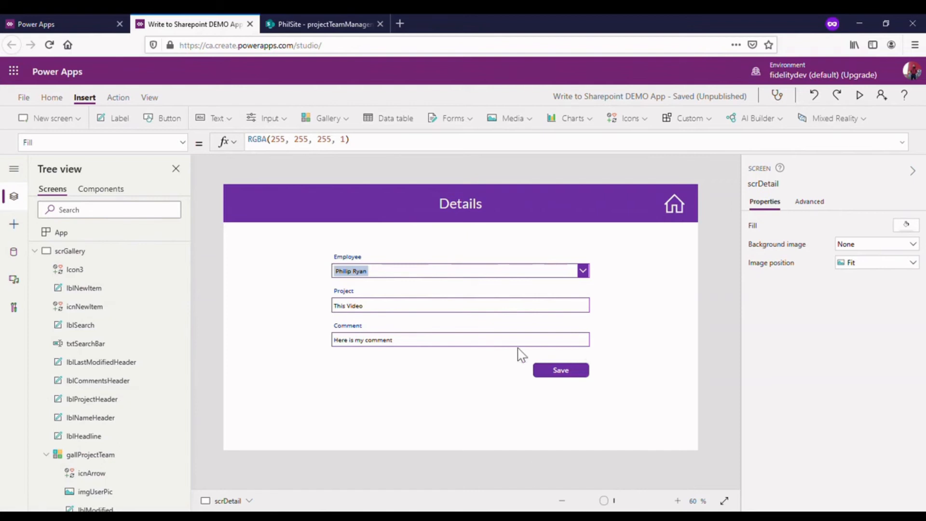
# - Examine the Patch formula in the Save button's OnSelect property and preview the Details screen
pyautogui.click(573, 375)
pyautogui.moveTo(434, 153); pyautogui.dragTo(458, 229)
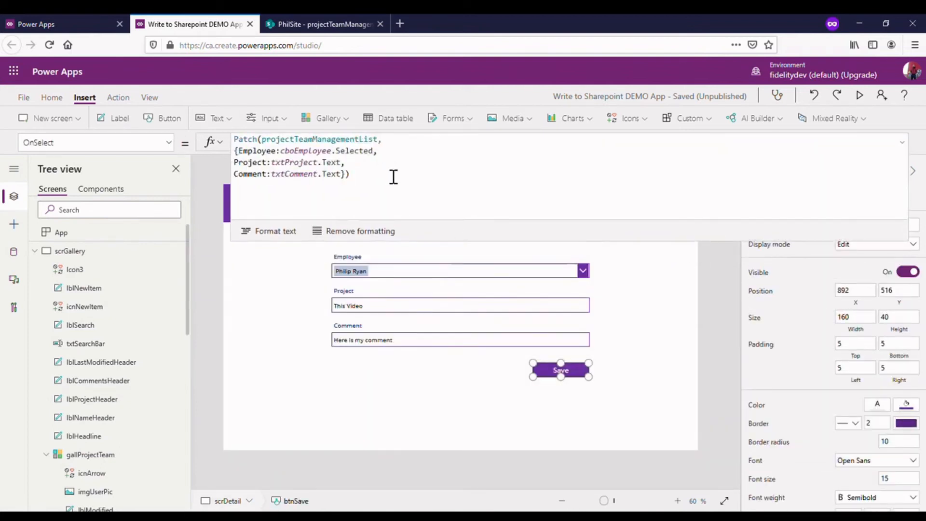
pyautogui.click(302, 160)
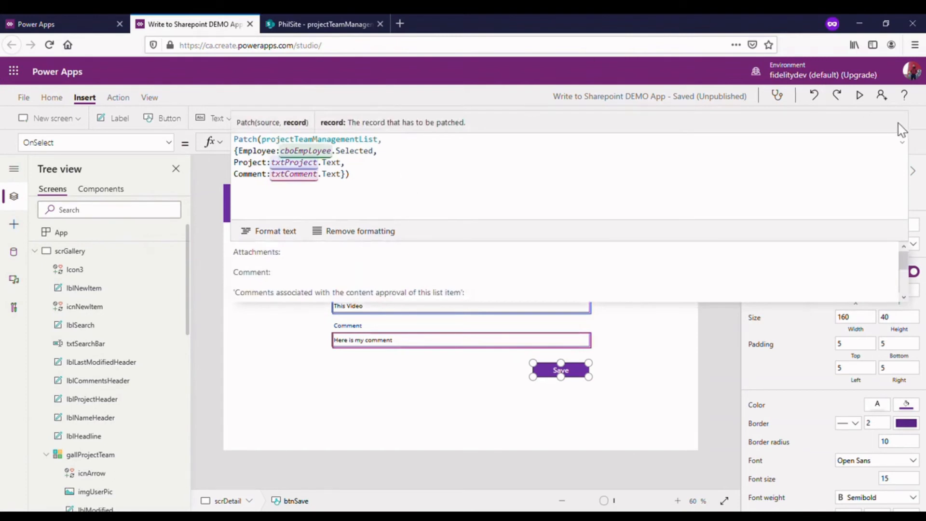
pyautogui.click(860, 96)
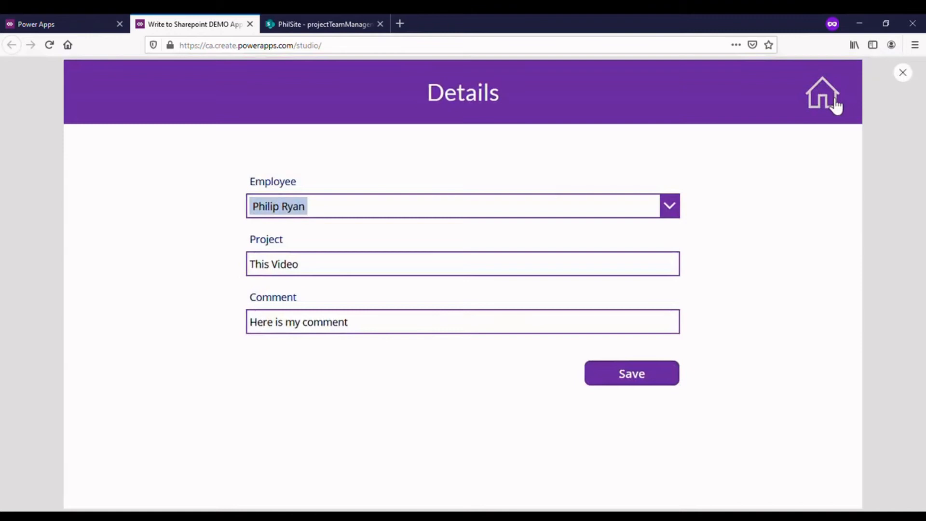
# - Open the Making a Sharepoint List gallery row, append "This is Edited" to its project and "Edited now" to its comment, and save it
pyautogui.click(832, 102)
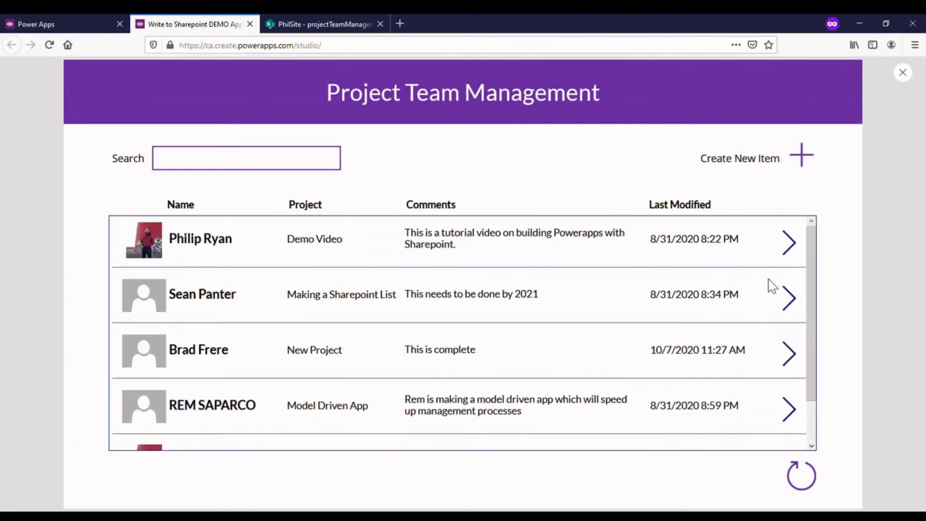
pyautogui.click(787, 299)
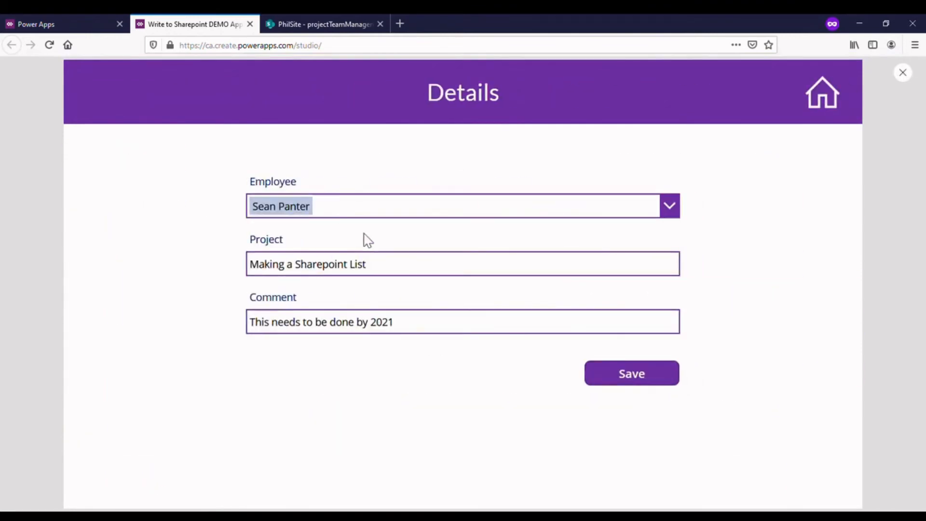
pyautogui.click(468, 273)
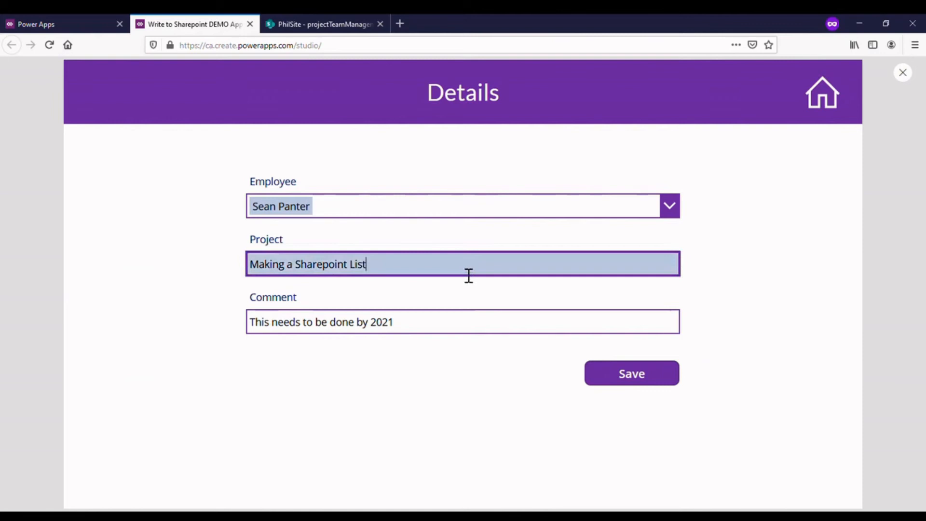
pyautogui.moveTo(499, 279); pyautogui.dragTo(256, 283)
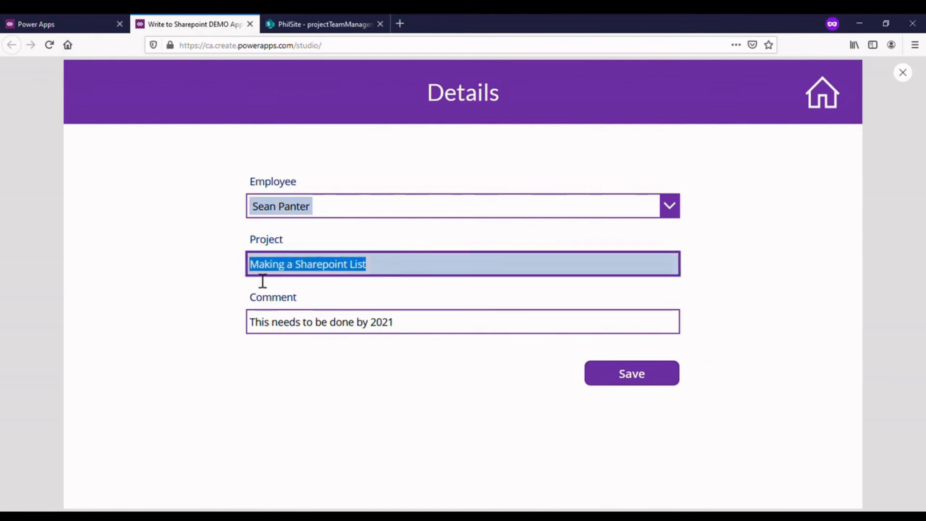
pyautogui.click(393, 279)
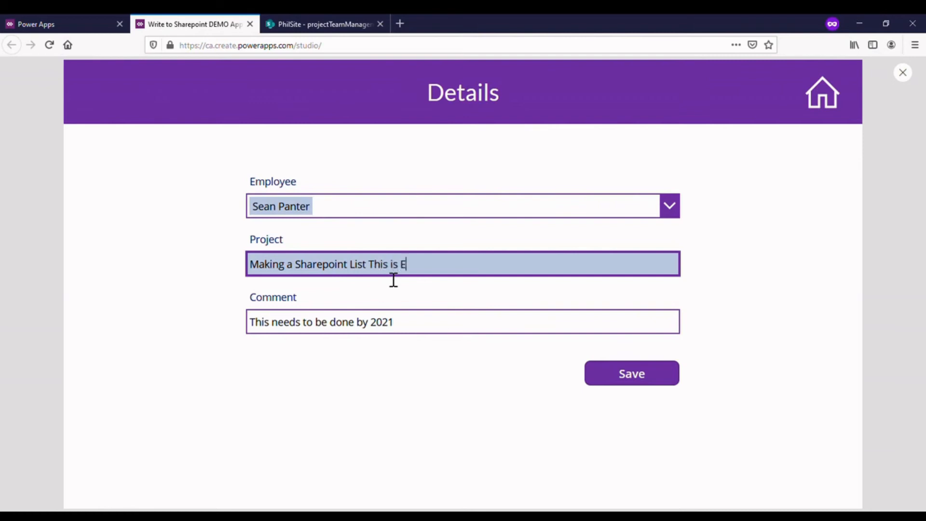
pyautogui.click(508, 333)
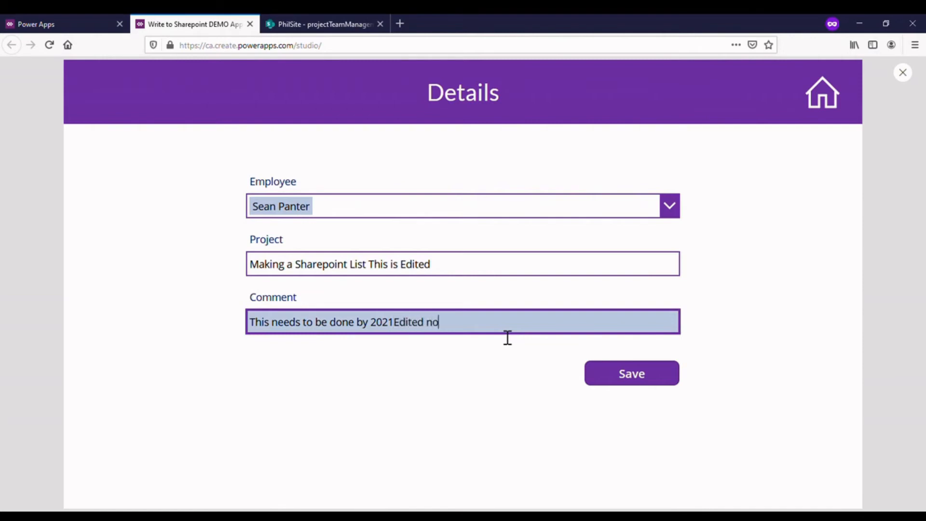
pyautogui.click(627, 378)
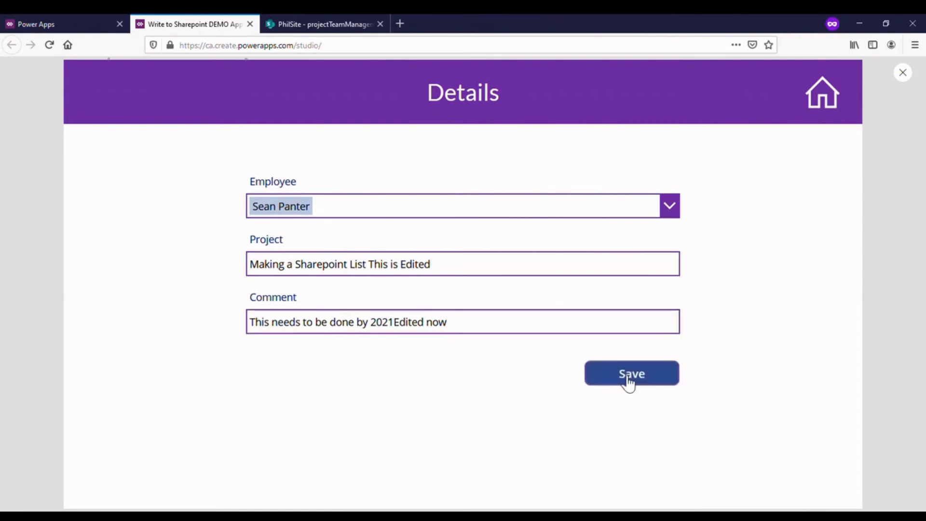
# - Return to the gallery, refresh its items to check the saved edit, and exit the preview
pyautogui.click(819, 108)
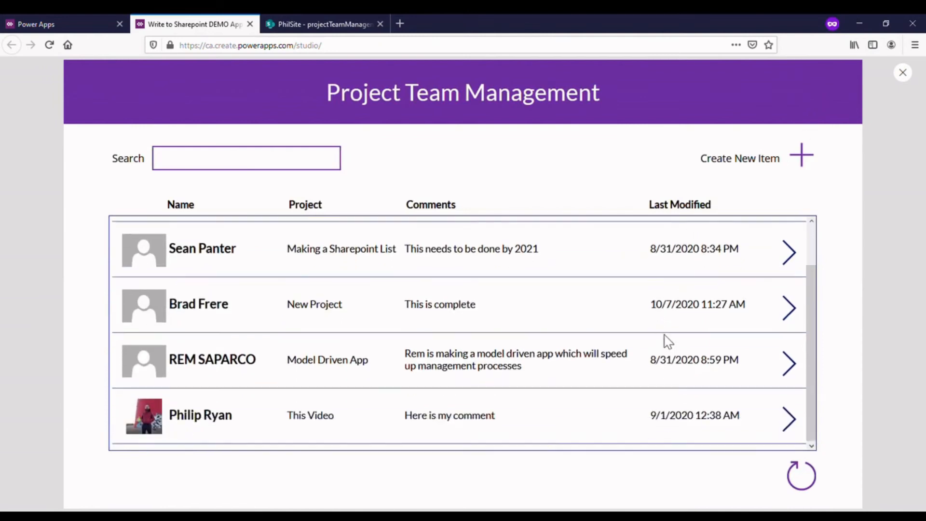
pyautogui.click(803, 478)
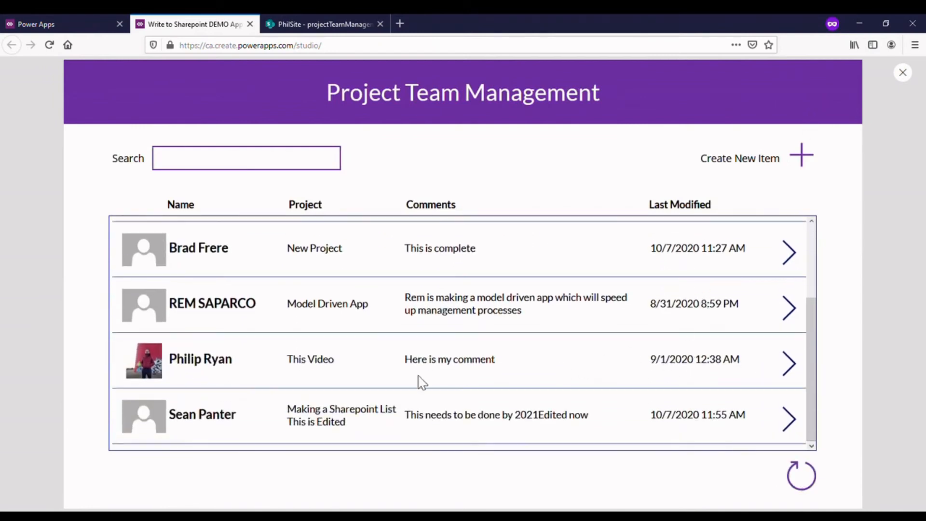
pyautogui.scroll(3, 236, 237)
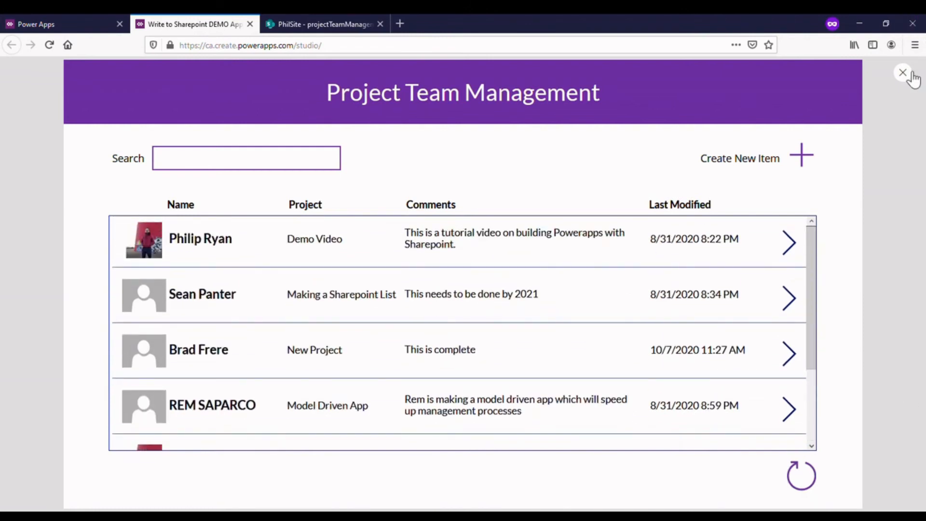
pyautogui.click(903, 72)
pyautogui.click(576, 326)
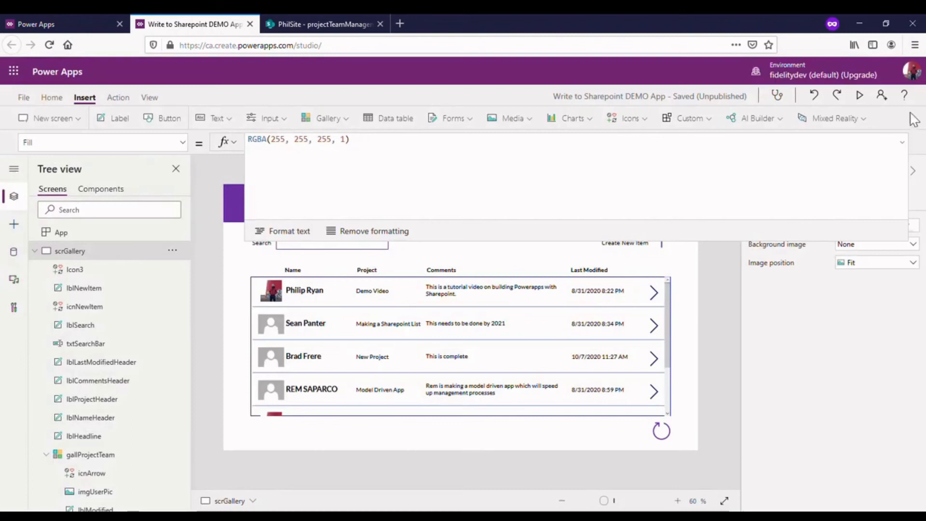
pyautogui.click(902, 143)
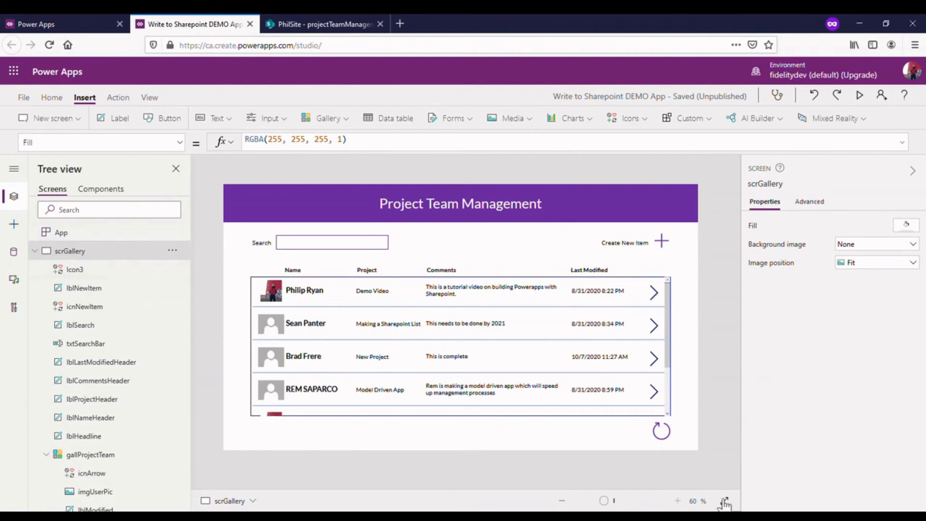
# - Examine the Patch formula in the Save button's OnSelect property on the Details screen, and return to the gallery screen
pyautogui.keyDown('alt'); pyautogui.click(662, 291); pyautogui.keyUp('alt')
pyautogui.click(560, 372)
pyautogui.moveTo(444, 157); pyautogui.dragTo(467, 209)
pyautogui.click(467, 209)
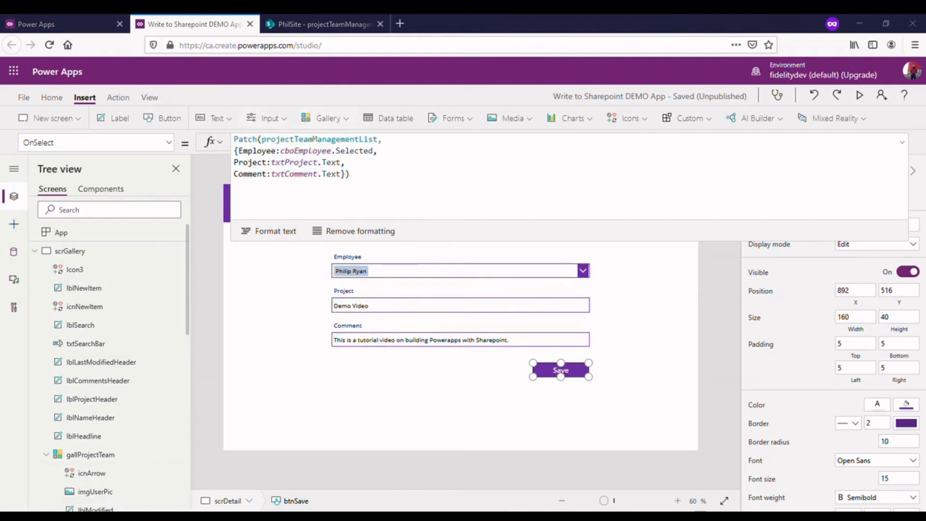
pyautogui.click(240, 141)
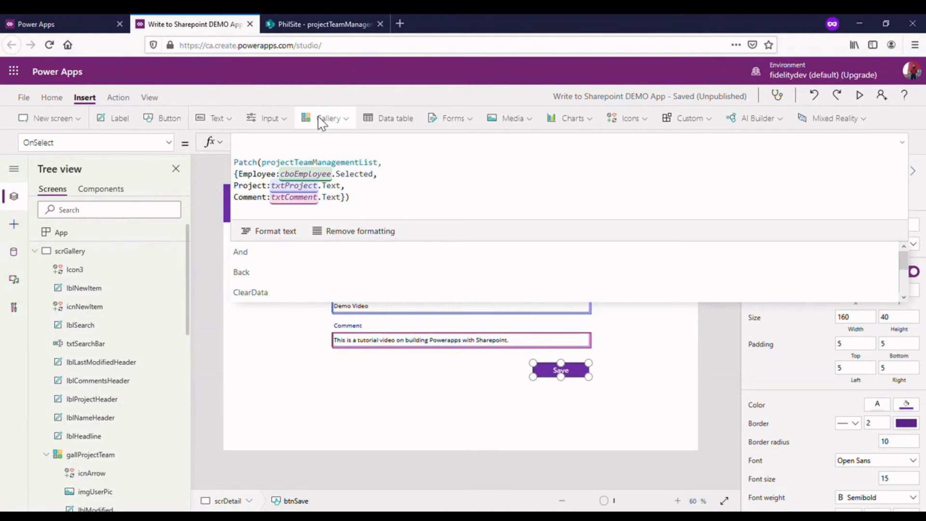
pyautogui.click(902, 143)
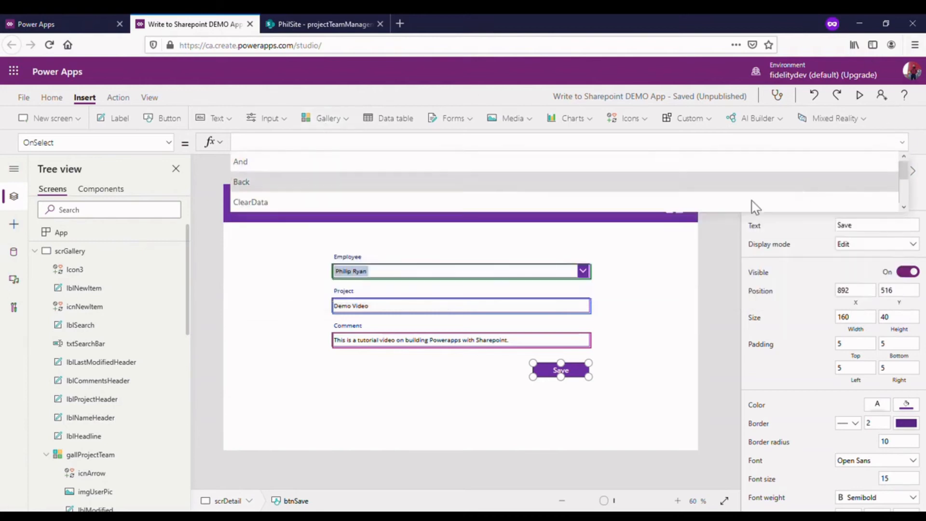
pyautogui.click(705, 228)
pyautogui.keyDown('alt'); pyautogui.click(681, 207); pyautogui.keyUp('alt')
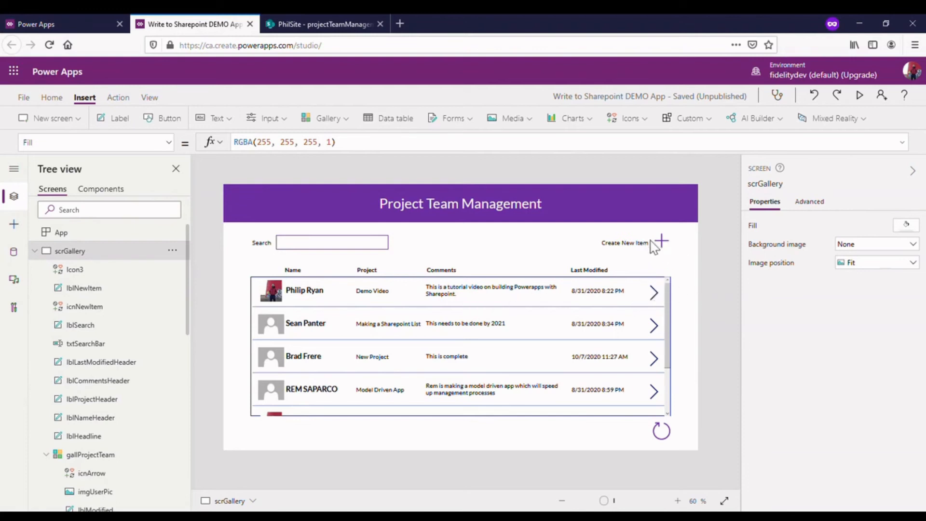
# - Open the Demo Video row's details, edit the Save button's OnSelect formula and remove the blank lines above Patch
pyautogui.keyDown('alt'); pyautogui.click(653, 295); pyautogui.keyUp('alt')
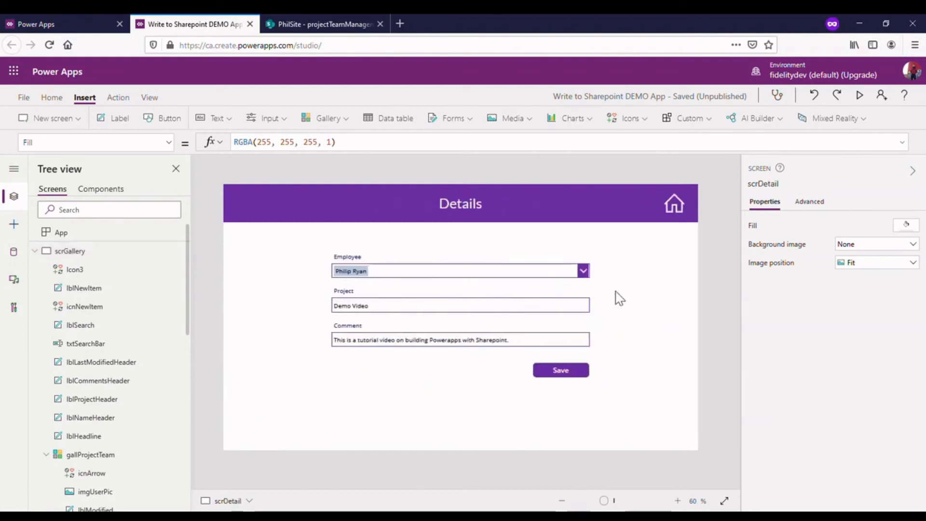
pyautogui.click(570, 370)
pyautogui.click(403, 141)
pyautogui.write('Patch(projectTeamManagementList, {Employee:cboEmployee.Selected, Project:txtProject.Text, Comment:txtComment.Text})')
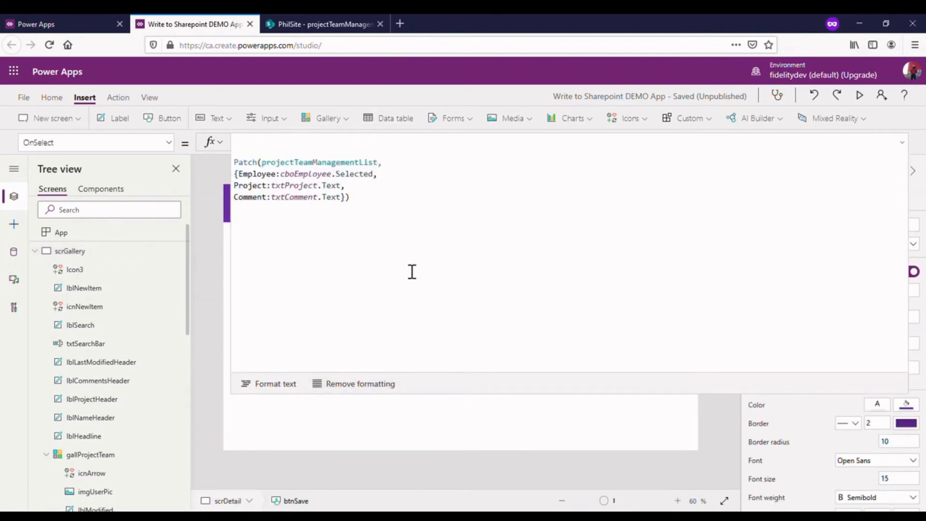
pyautogui.click(295, 149)
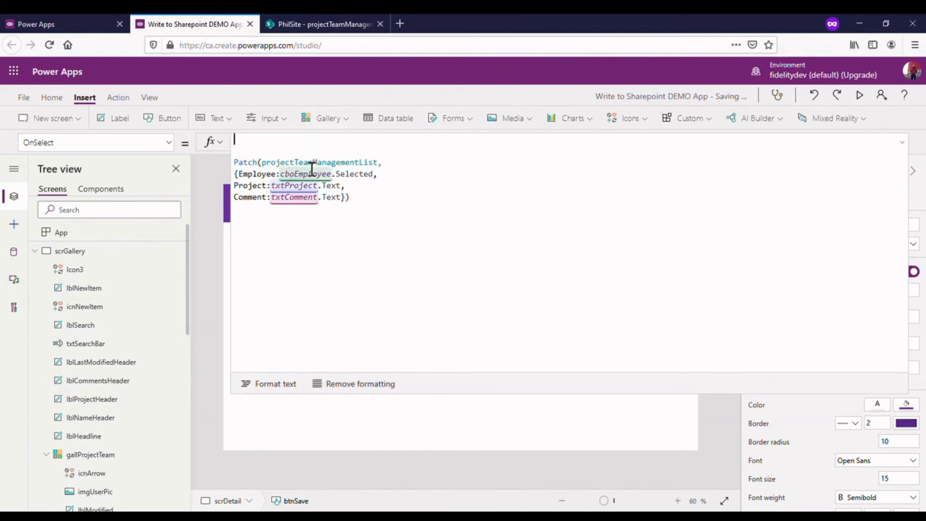
pyautogui.press('Return')
pyautogui.press('Return')
pyautogui.press('Return')
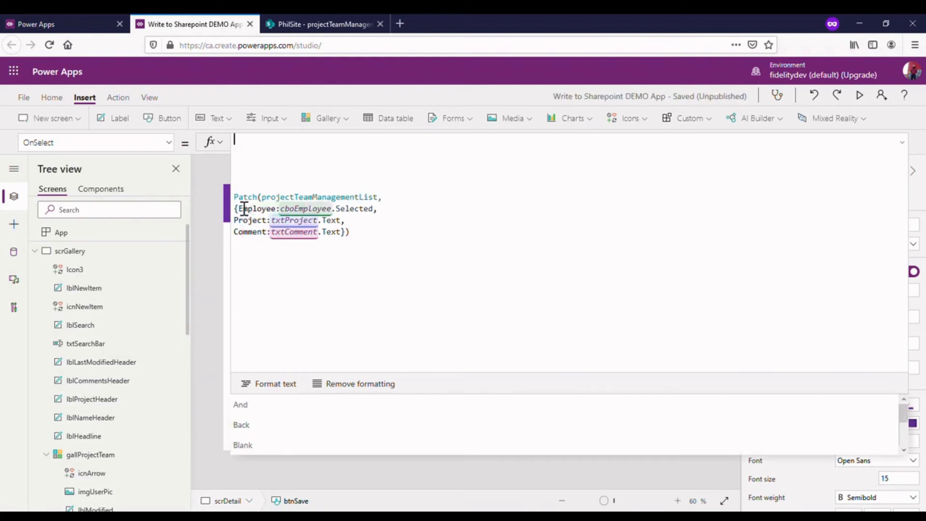
pyautogui.press('Delete')
pyautogui.press('Delete')
pyautogui.press('Delete')
pyautogui.press('Delete')
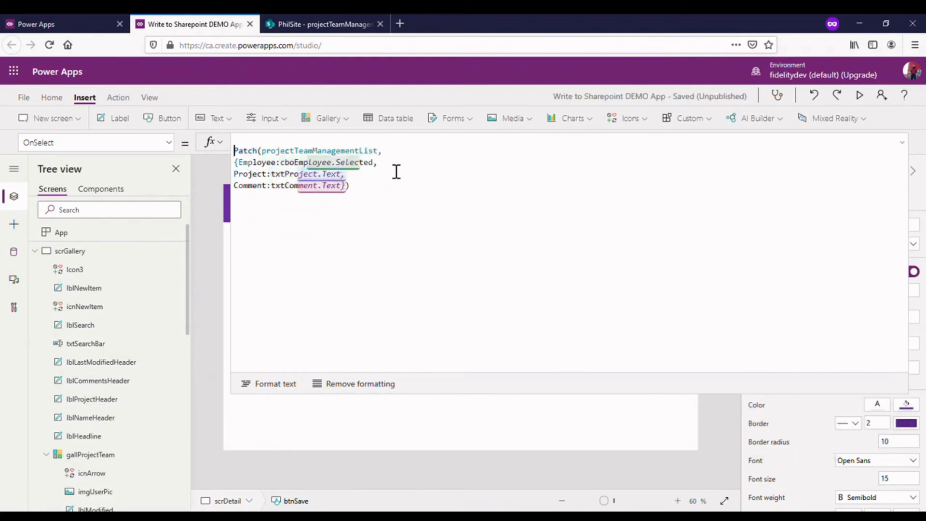
# - Insert several blank lines after the projectTeamManagementList argument in the Save button's Patch formula
pyautogui.click(410, 151)
pyautogui.press('Return')
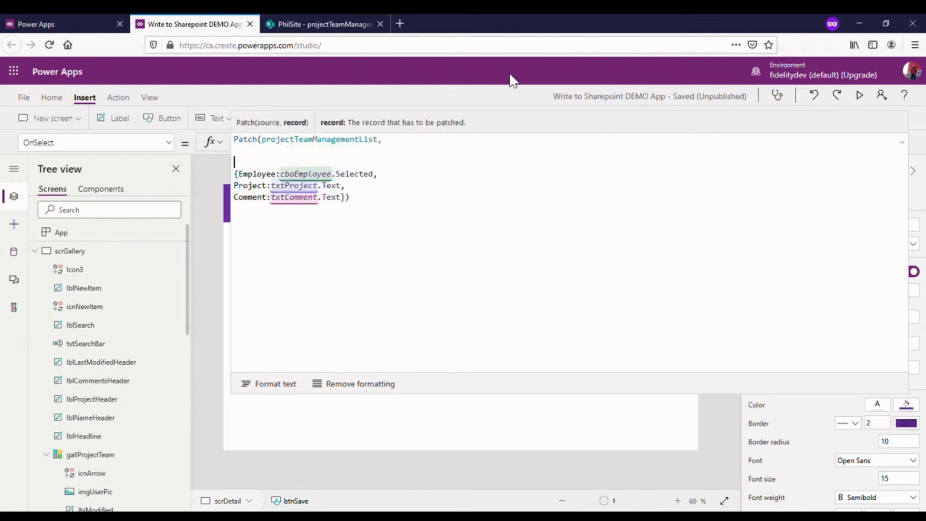
pyautogui.press('Return')
pyautogui.press('Return')
pyautogui.press('Return')
pyautogui.press('Return')
pyautogui.press('Return')
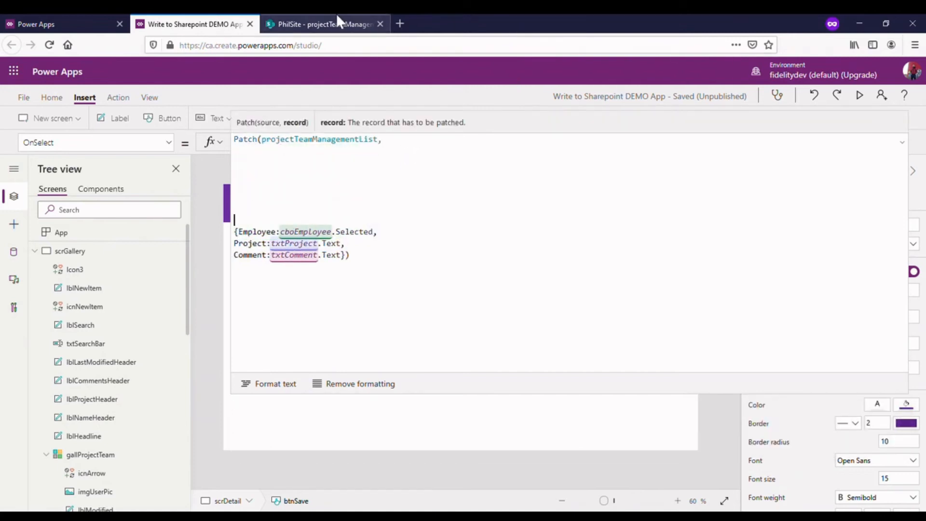
pyautogui.click(336, 18)
pyautogui.click(179, 19)
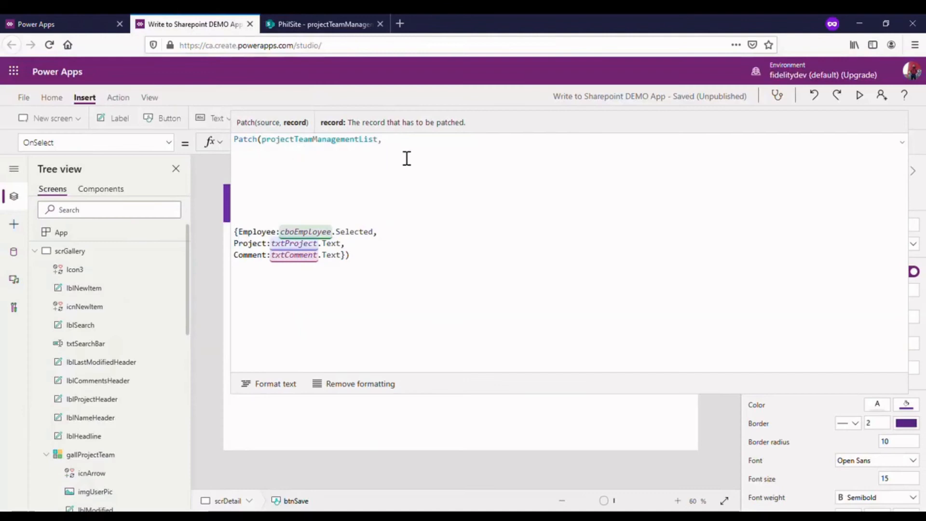
# - Begin an If condition below Patch's list argument with LookUp(projectTeamManagementList, ID =
pyautogui.press('Return')
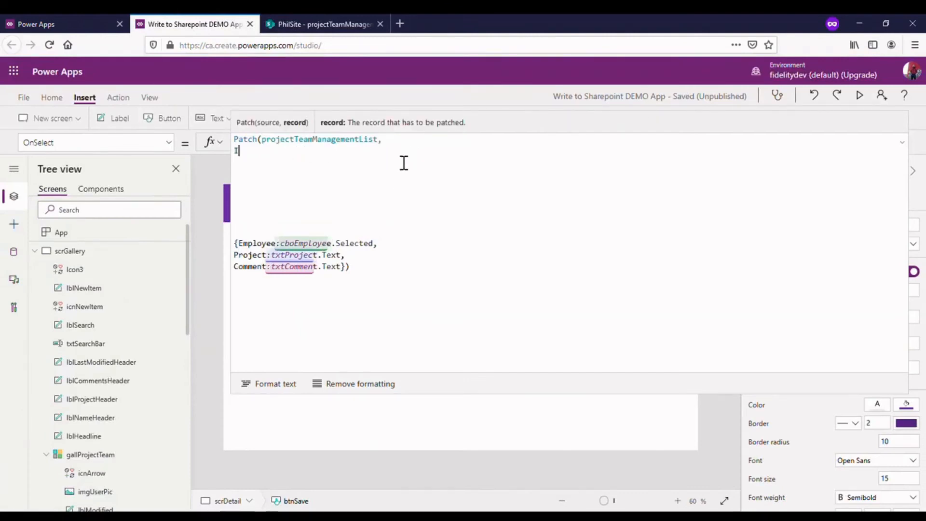
pyautogui.write('If(')
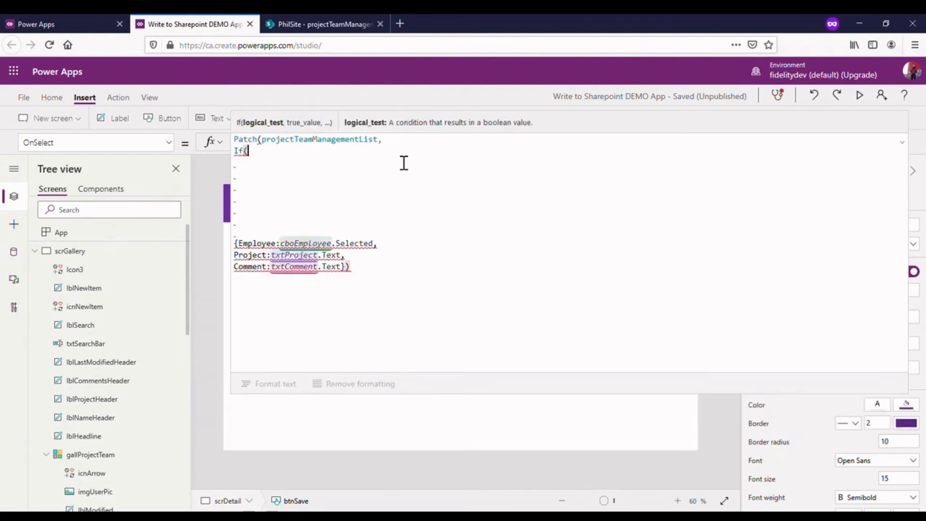
pyautogui.hotkey('shift', 'Return')
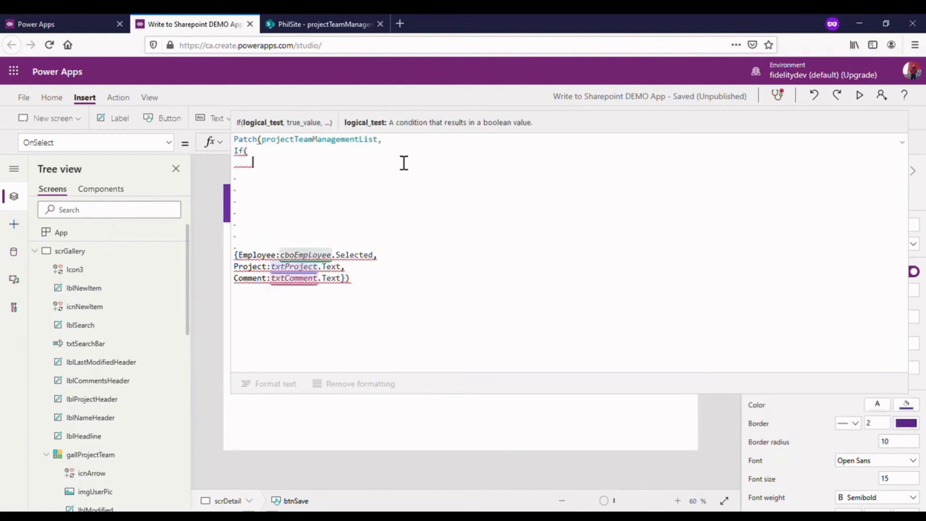
pyautogui.write('Lookup')
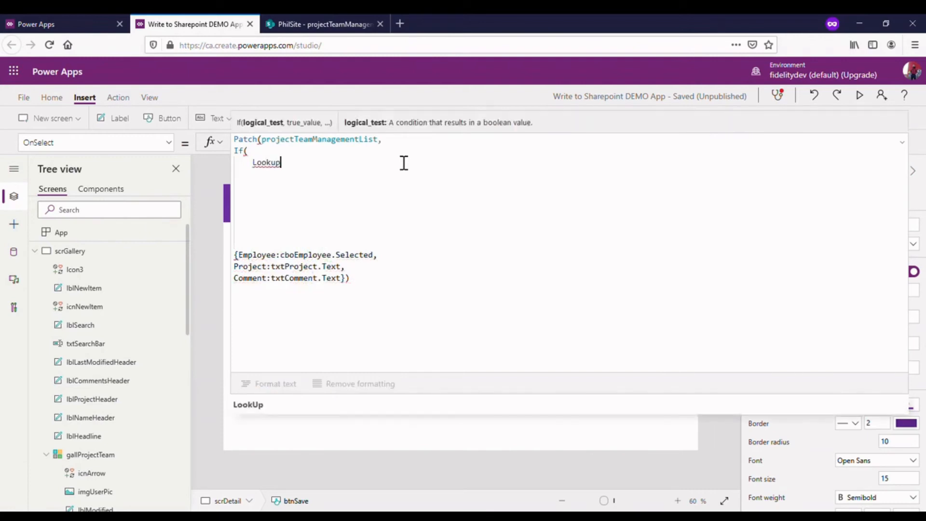
pyautogui.write('(pro')
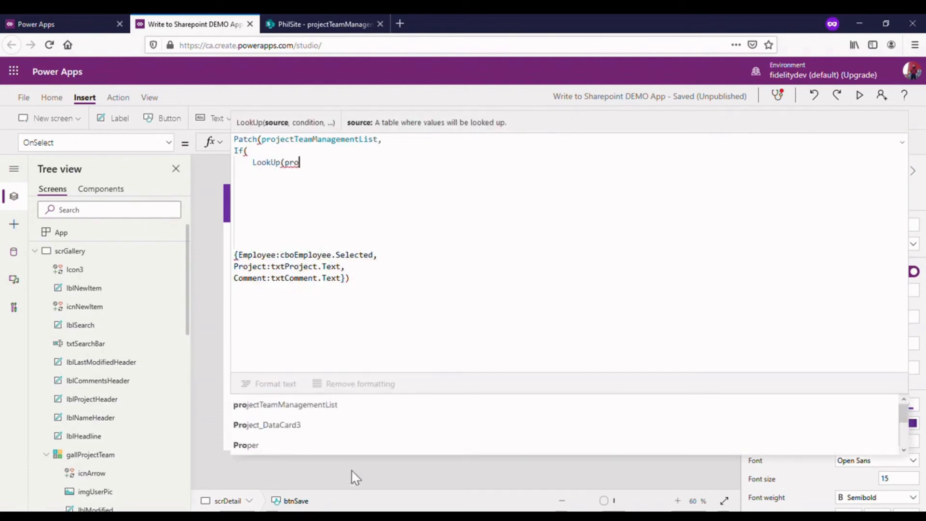
pyautogui.click(367, 409)
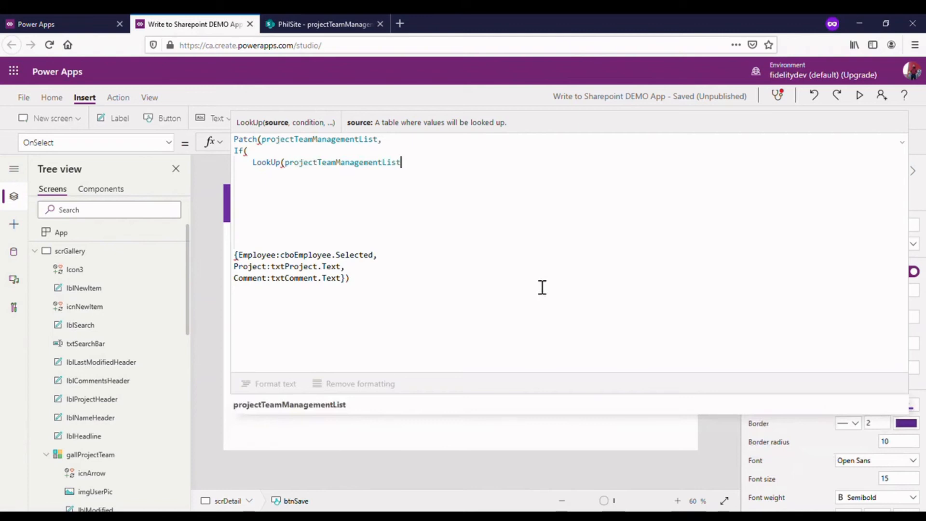
pyautogui.write(',')
pyautogui.hotkey('shift', 'Return')
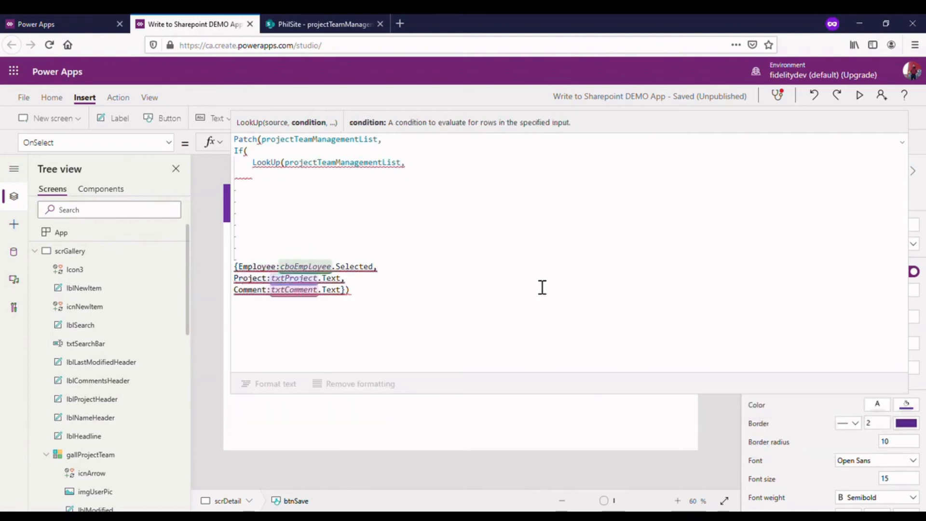
pyautogui.write('ID')
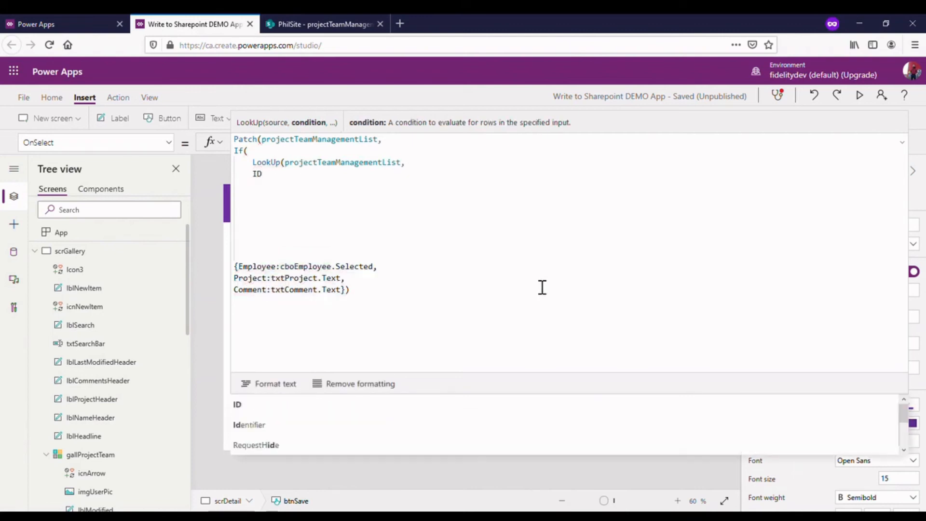
pyautogui.write(' =')
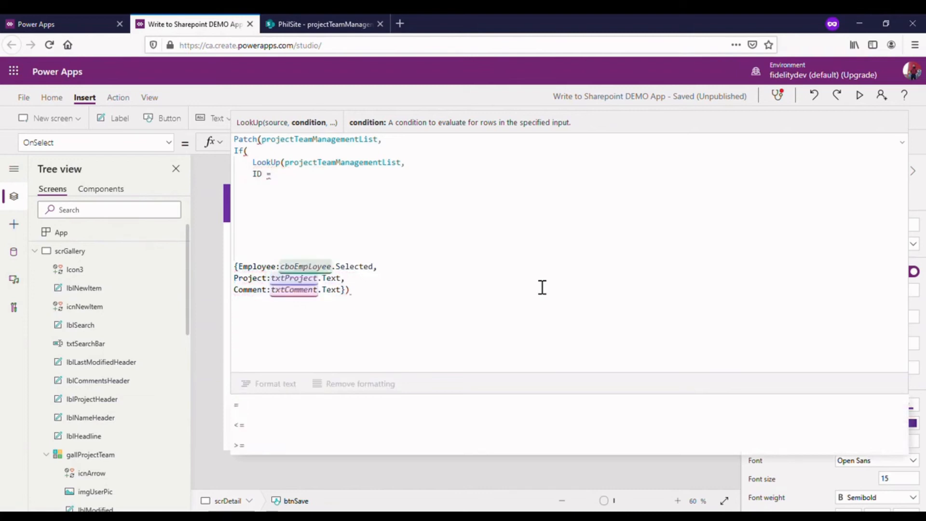
# - Switch to the SharePoint projectTeamManagementList and show its ID column in the list view
pyautogui.click(351, 21)
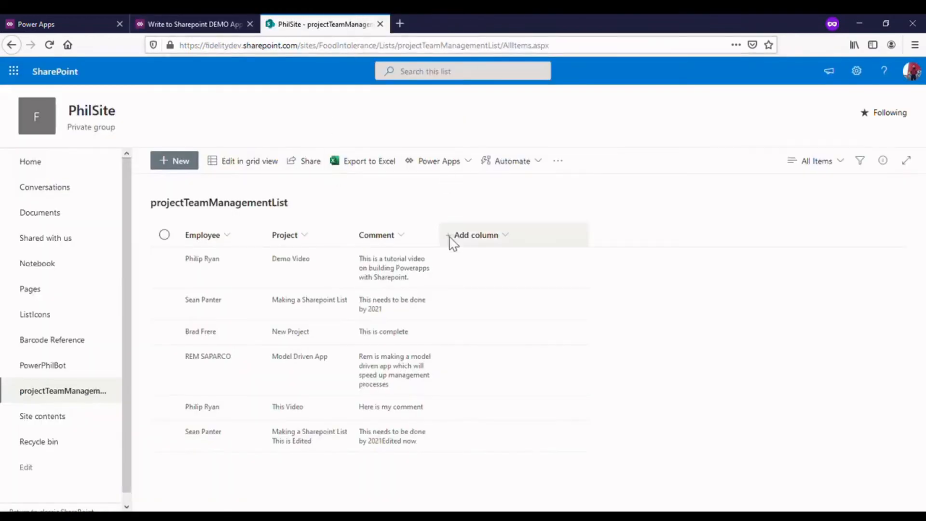
pyautogui.click(496, 236)
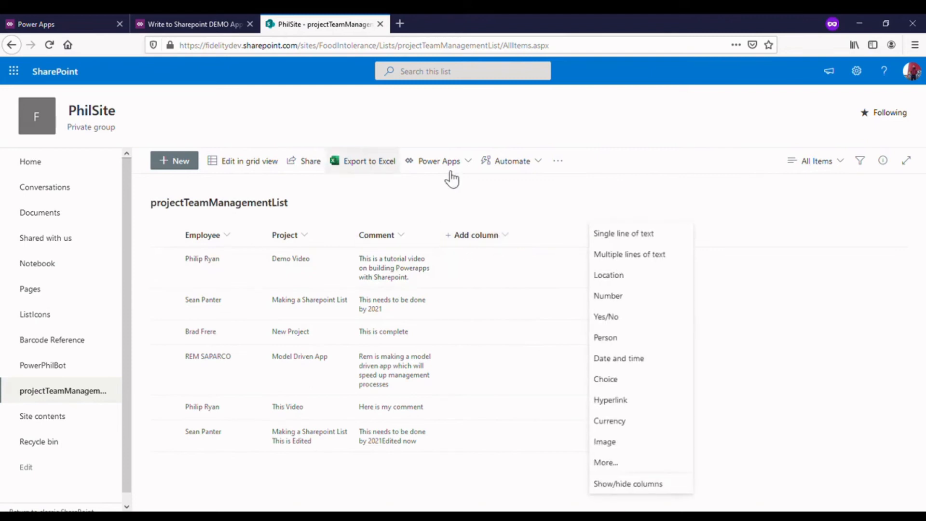
pyautogui.click(630, 483)
pyautogui.click(773, 287)
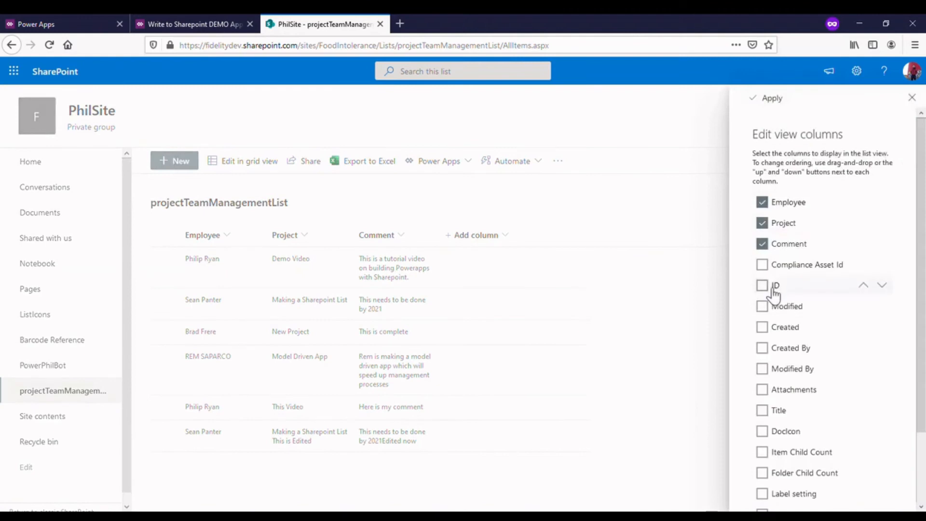
pyautogui.click(770, 98)
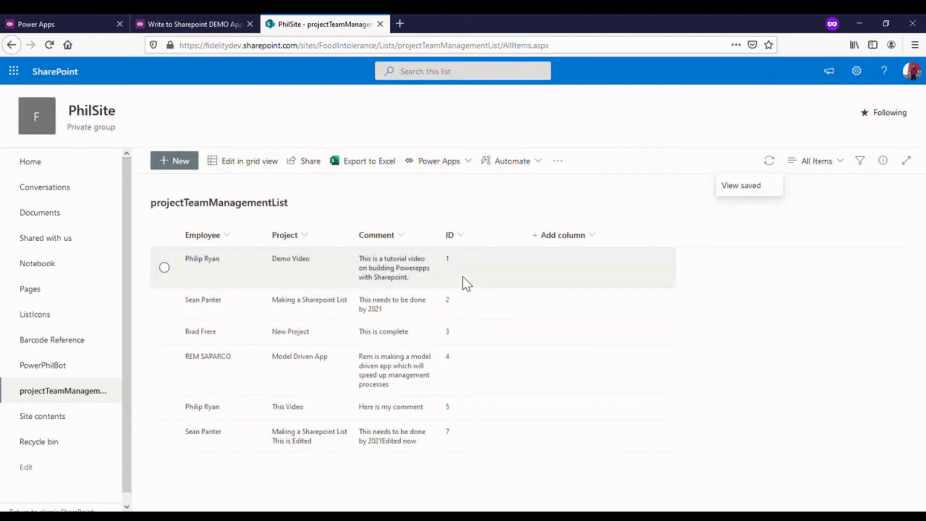
# - Return to the Save button's formula in Power Apps and compare the LookUp's ID with varDisplayProject.ID
pyautogui.click(209, 16)
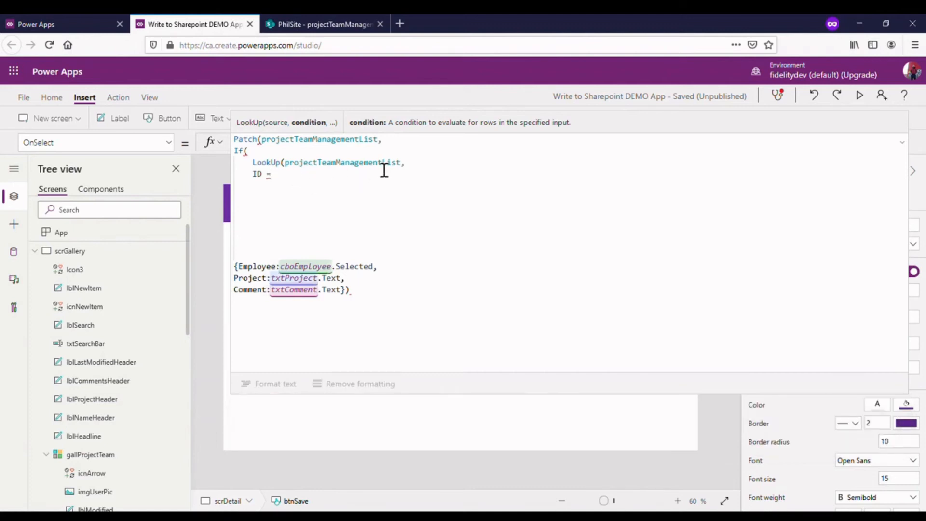
pyautogui.write('var')
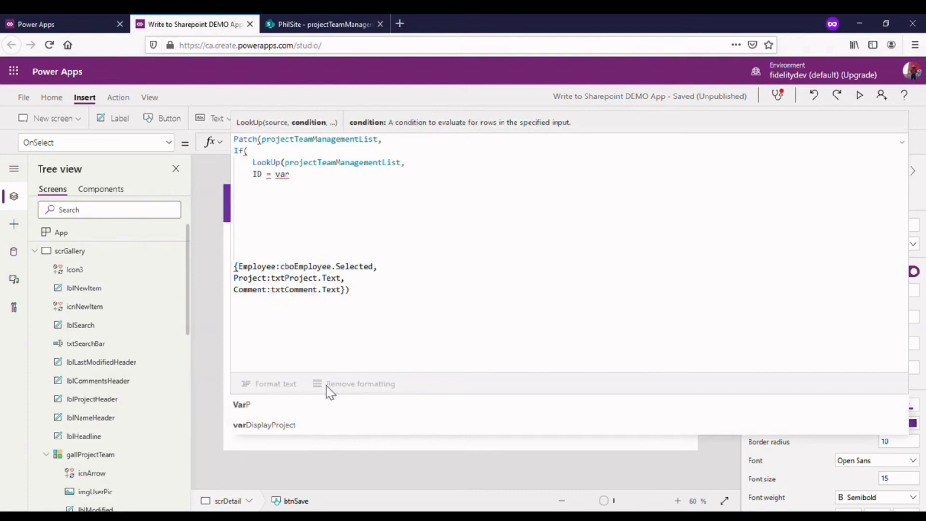
pyautogui.click(310, 426)
pyautogui.write(',')
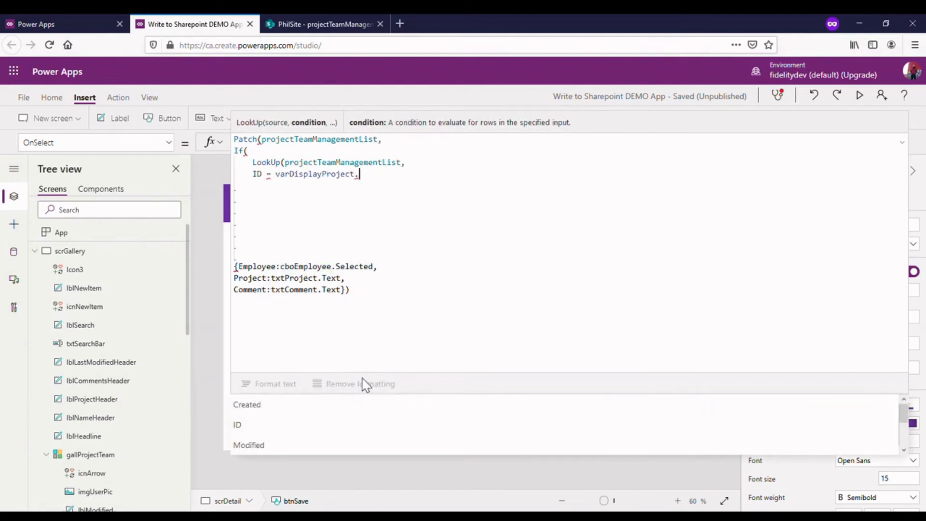
pyautogui.click(285, 427)
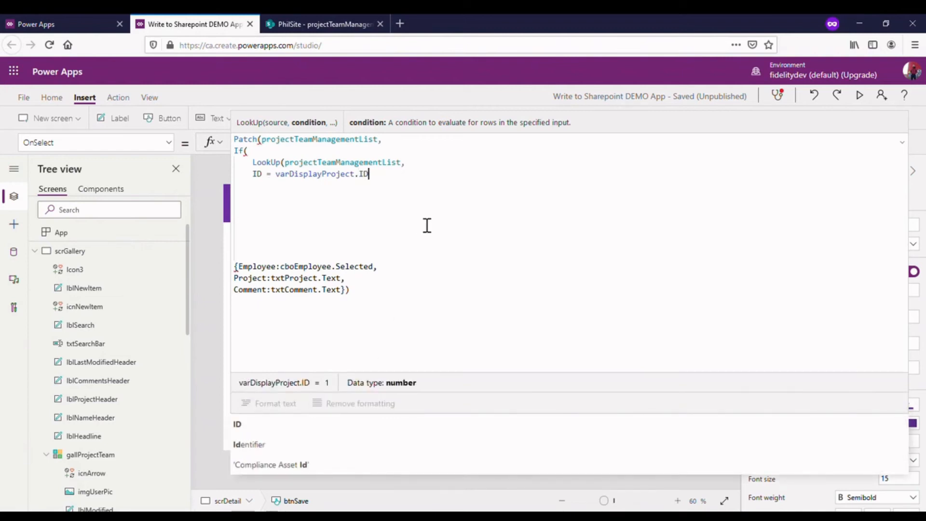
# - Make the LookUp return "EXISTS" and complete the If's logical test by comparing it with "EXISTS"
pyautogui.write(',"')
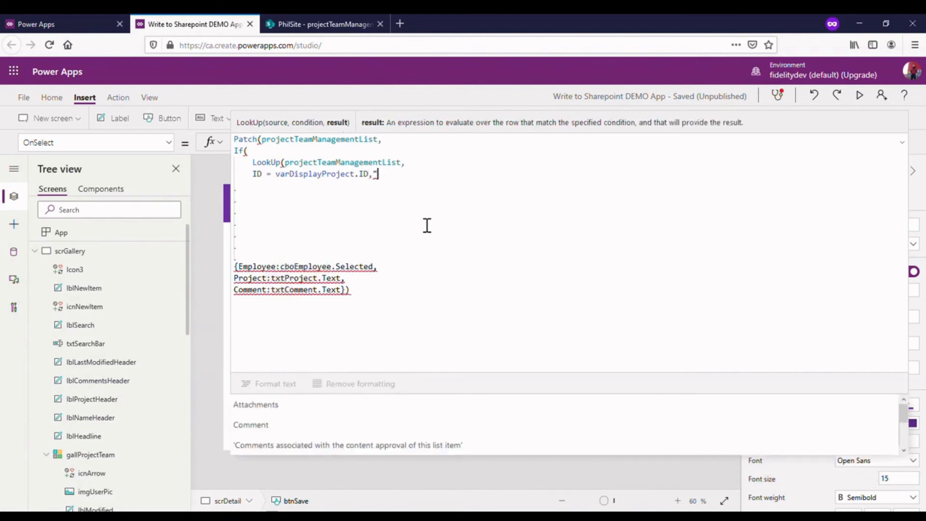
pyautogui.write('E')
pyautogui.press('BackSpace')
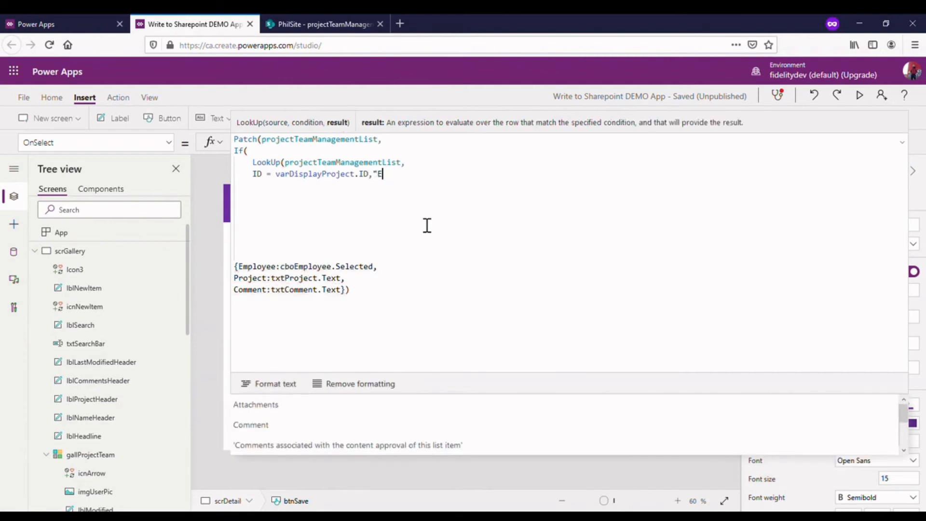
pyautogui.write('XI')
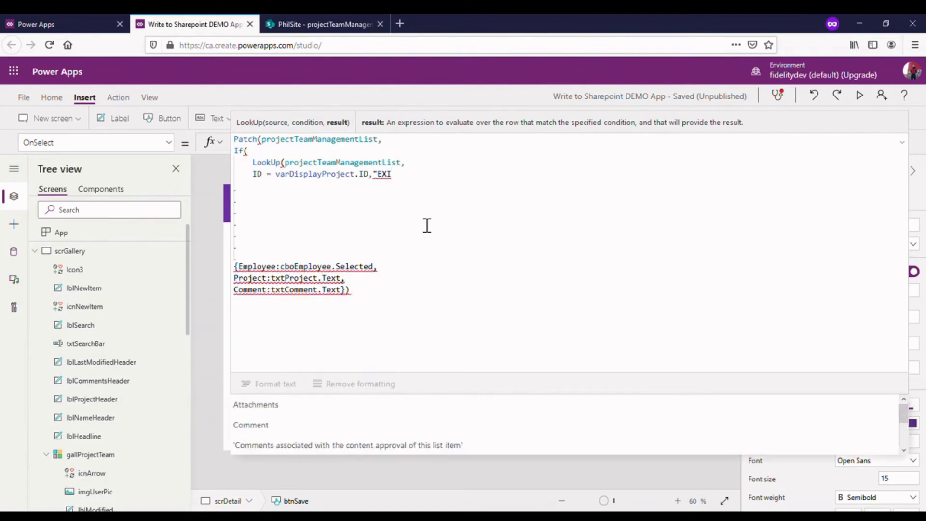
pyautogui.write('STS"')
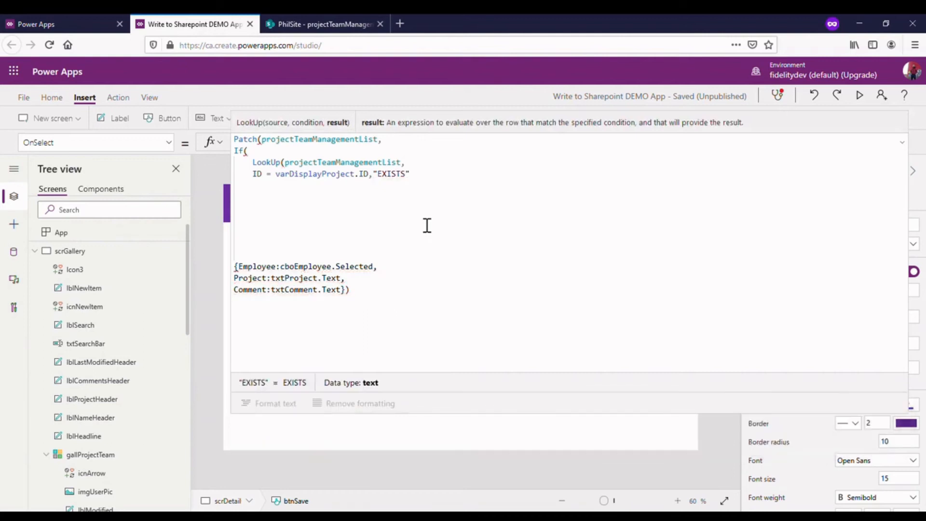
pyautogui.write(') = "')
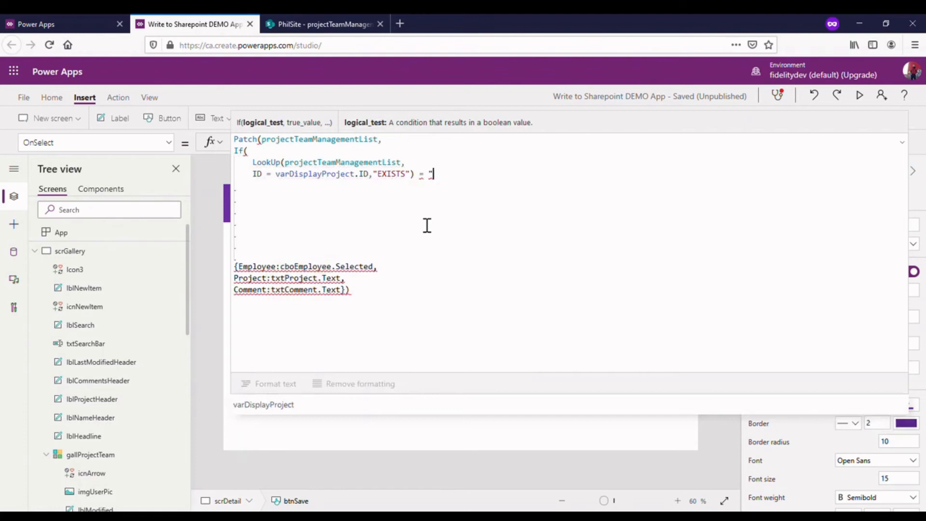
pyautogui.write('EXISTS",')
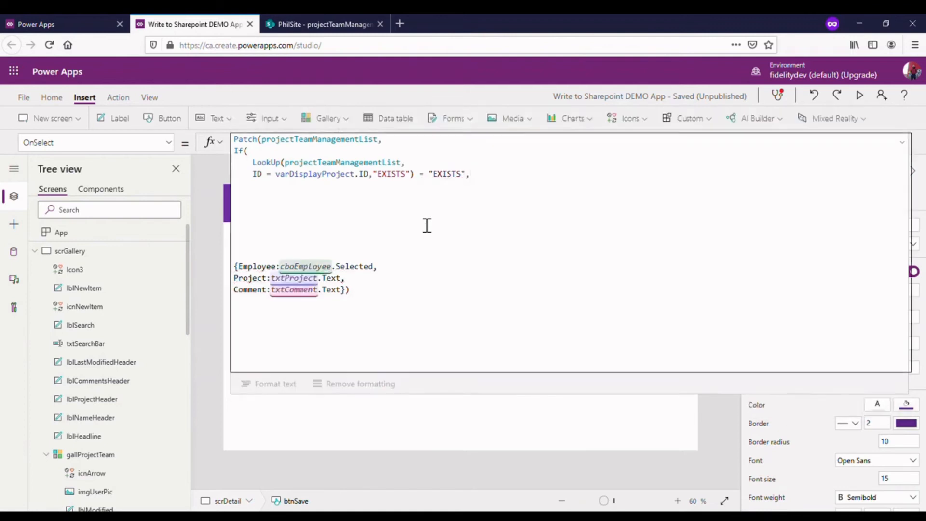
# - Begin the If's true value on a new line with LookUp(projectTeamManagementList,
pyautogui.click(487, 187)
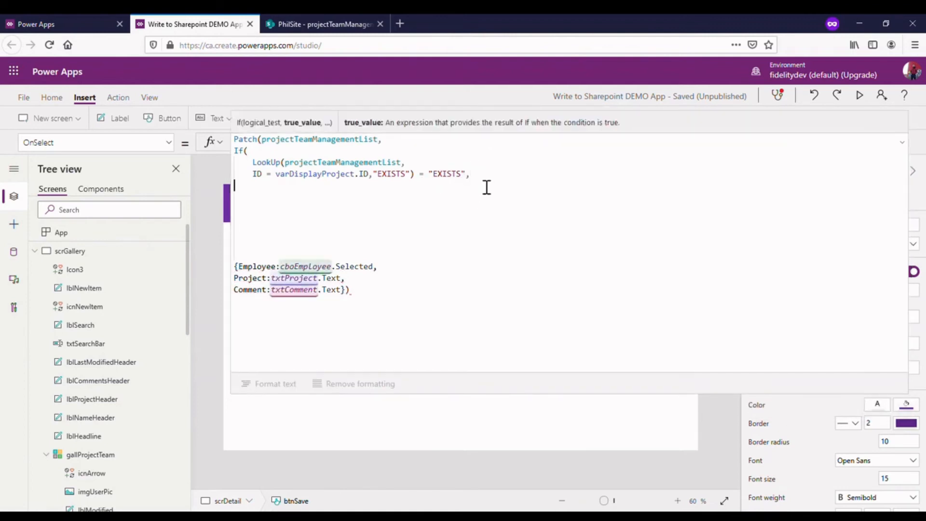
pyautogui.press('Return')
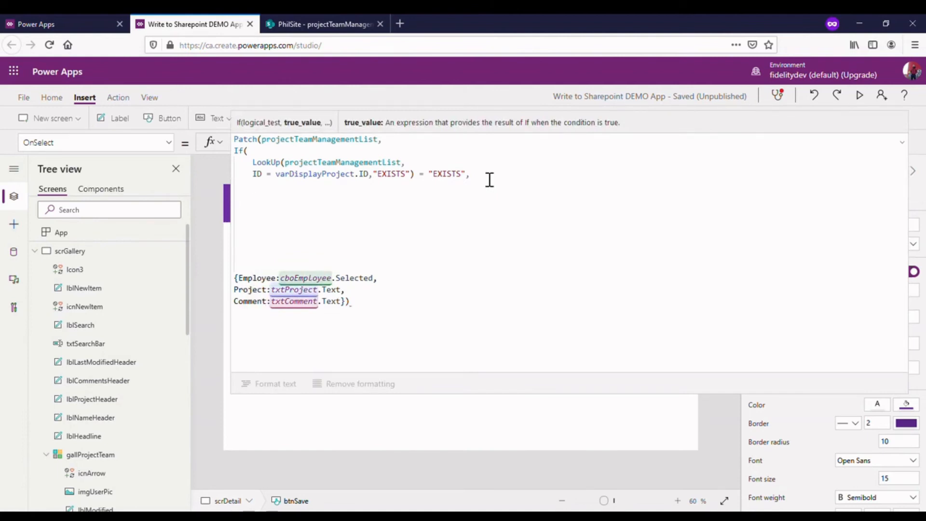
pyautogui.write('LOO')
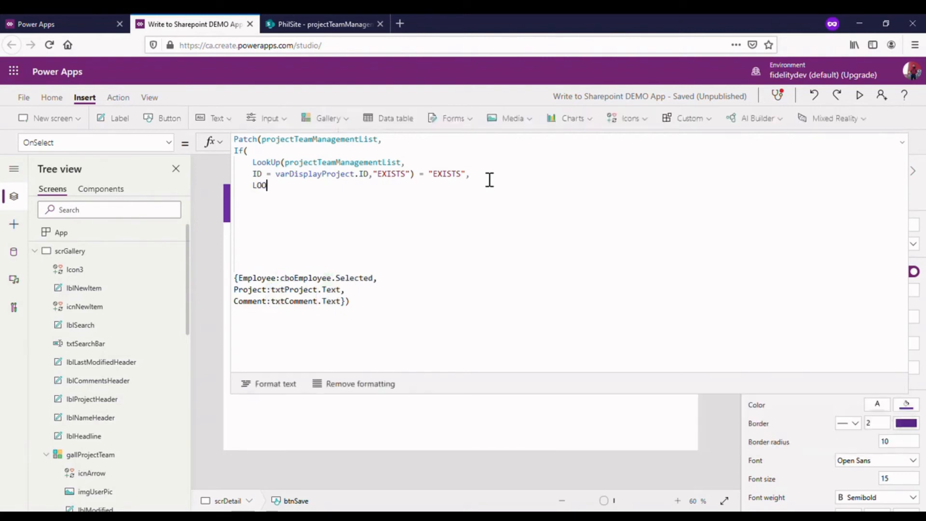
pyautogui.press('BackSpace')
pyautogui.press('BackSpace')
pyautogui.press('BackSpace')
pyautogui.write('Lo')
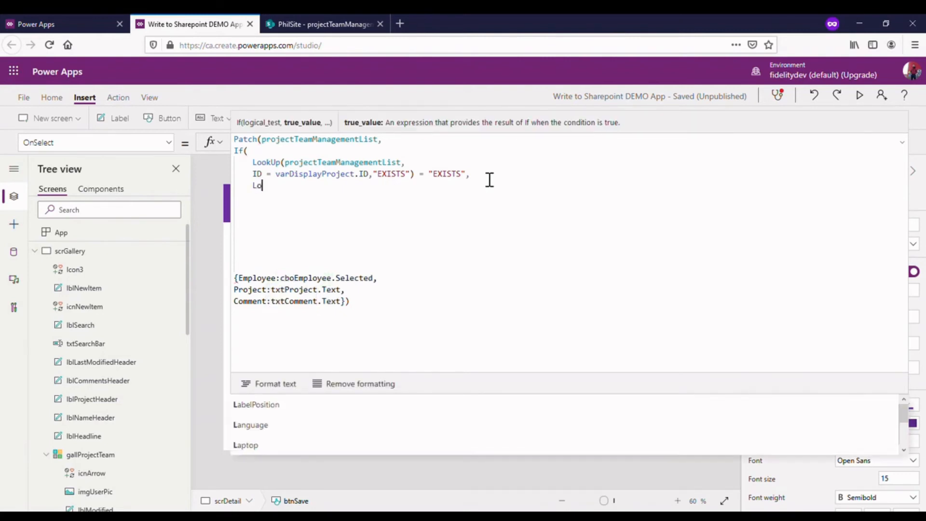
pyautogui.write('okUp')
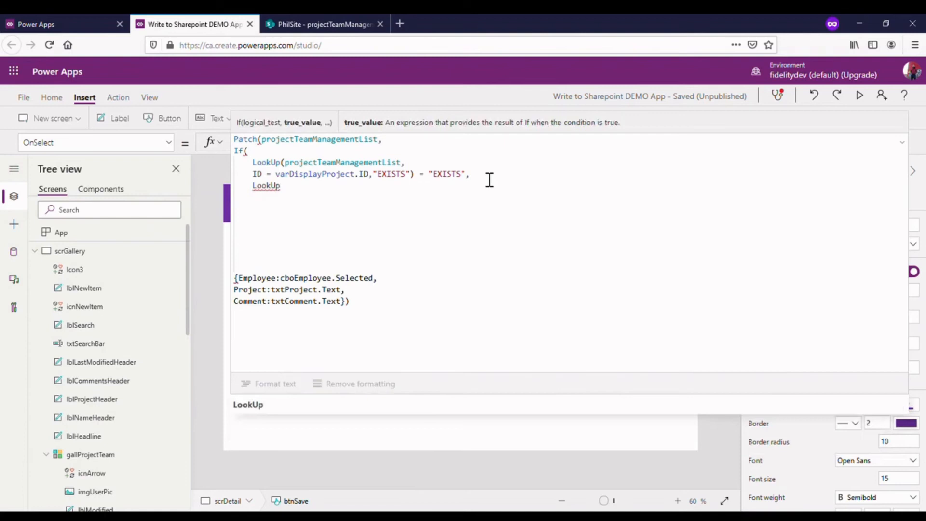
pyautogui.write('(pro')
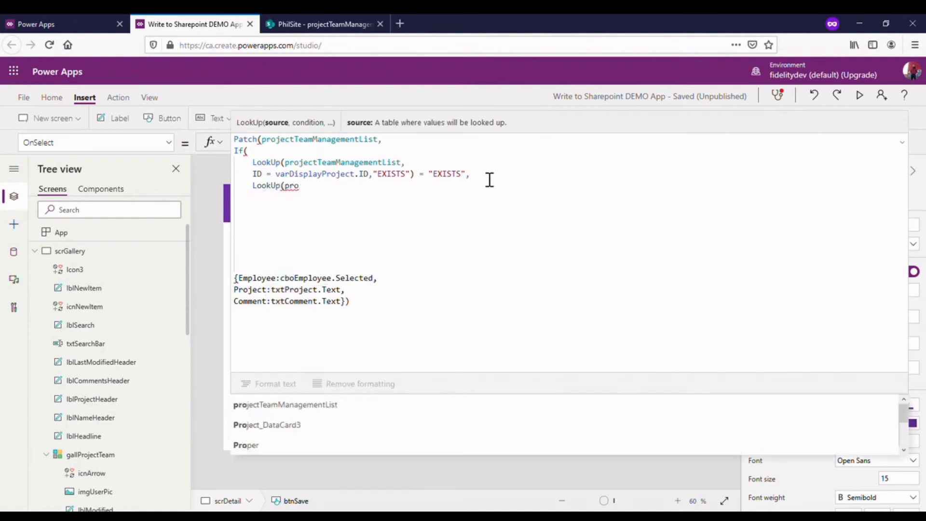
pyautogui.click(347, 406)
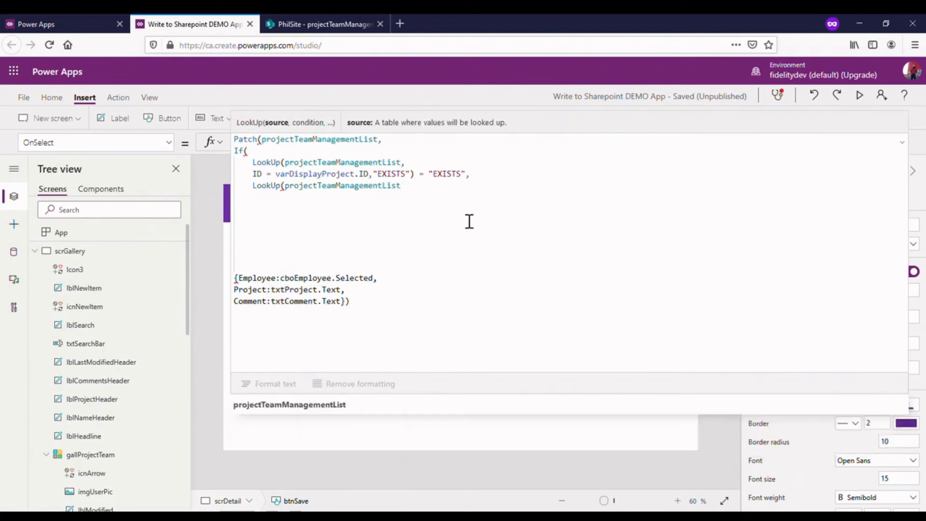
pyautogui.write(',')
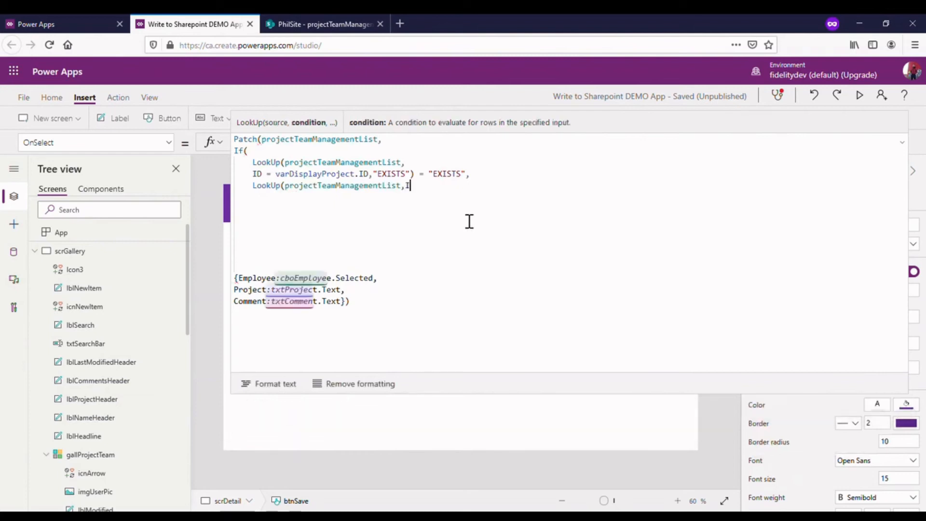
pyautogui.write('ID =')
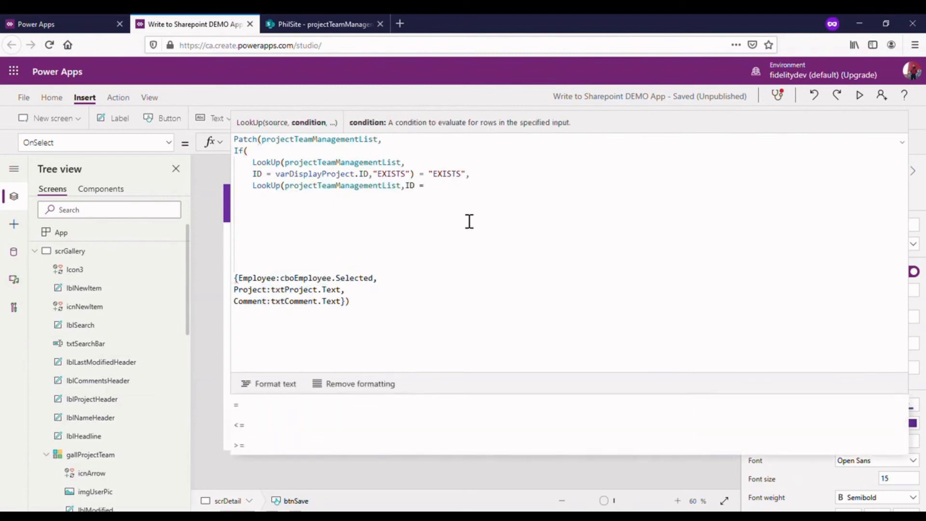
pyautogui.write('vard')
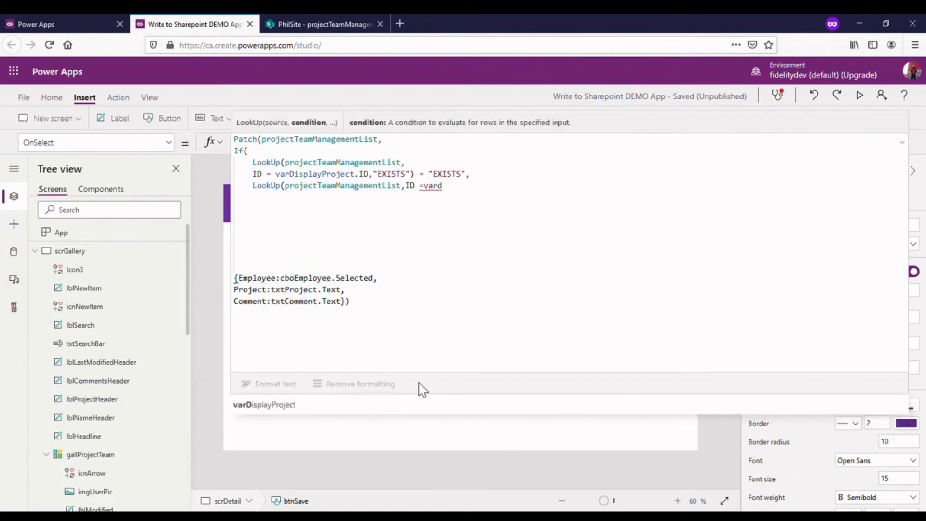
# - Finish the second LookUp with the condition ID =varDisplayProject.ID, ending it with a closing parenthesis and a comma
pyautogui.click(376, 405)
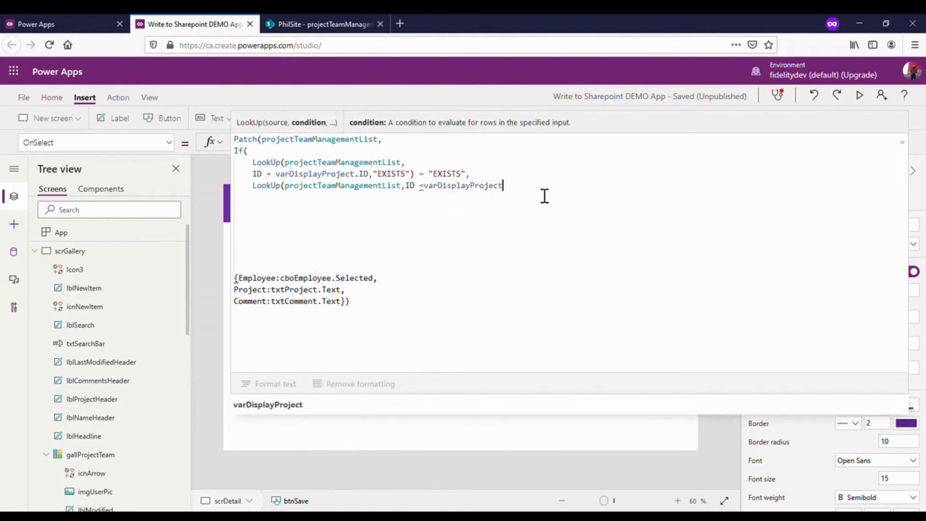
pyautogui.write('.')
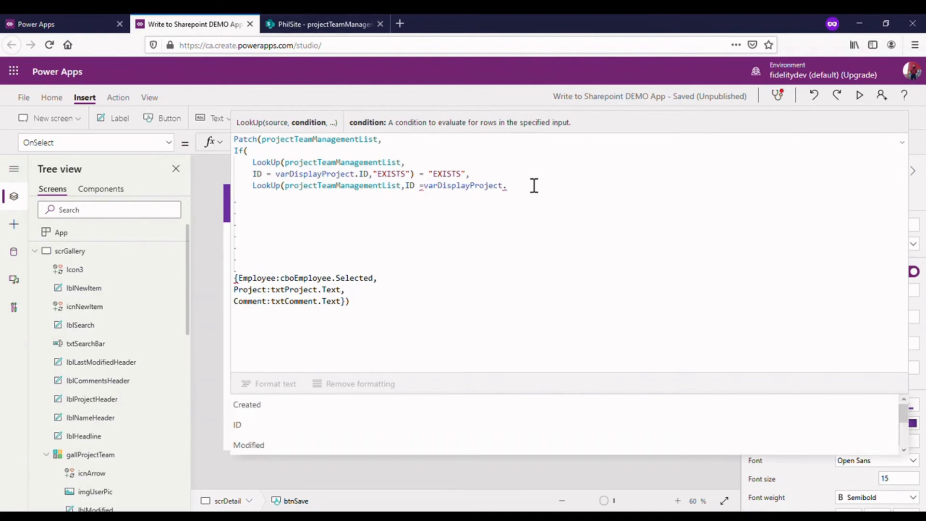
pyautogui.write('ID')
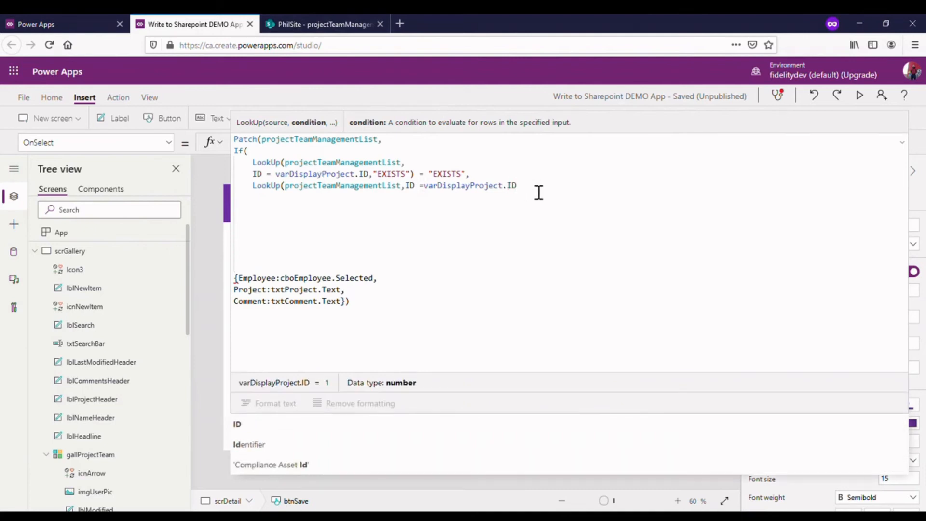
pyautogui.write(')')
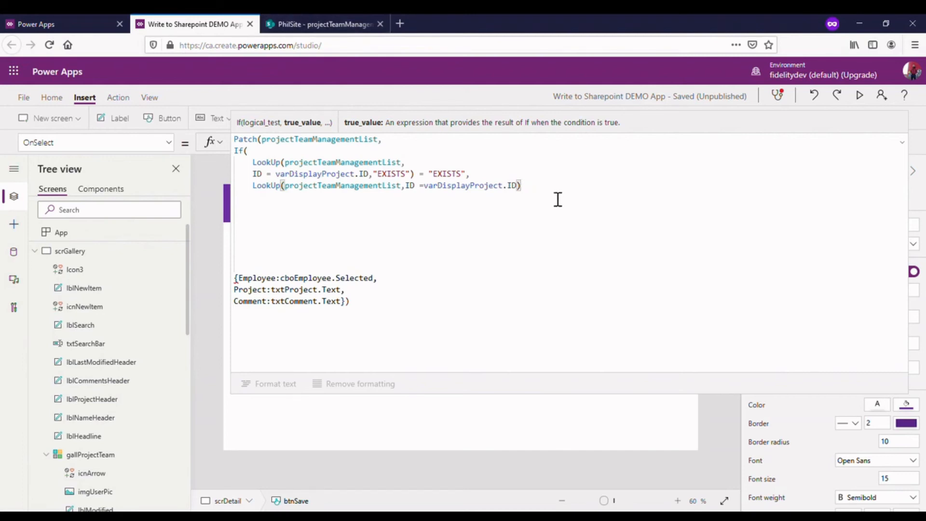
pyautogui.write(',')
# - Add Defaults(projectTeamManagementList) on a new line as the If's else value and close the If function
pyautogui.hotkey('shift', 'Return')
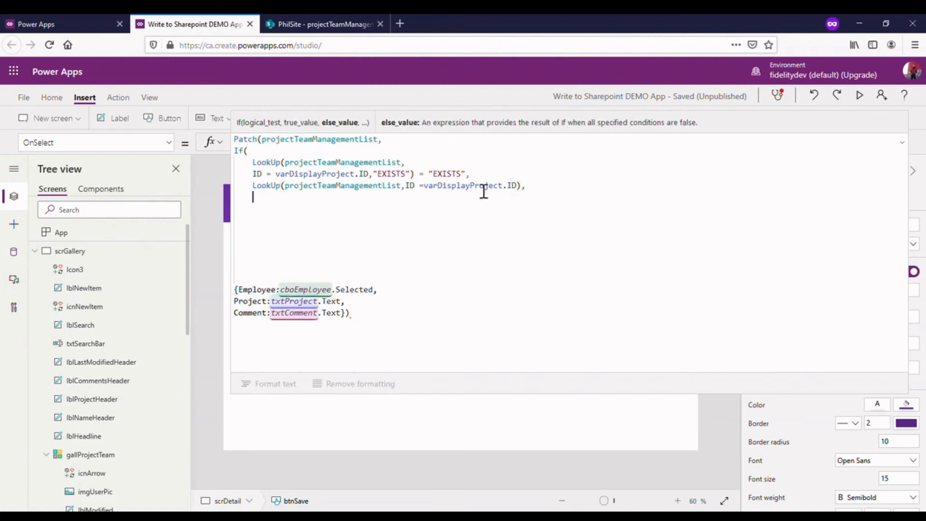
pyautogui.write('Defau')
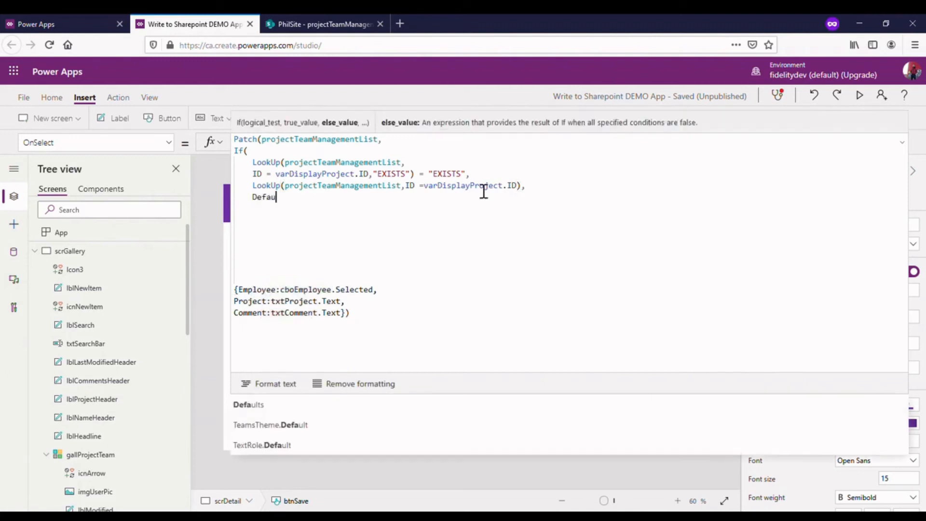
pyautogui.write('lts(p')
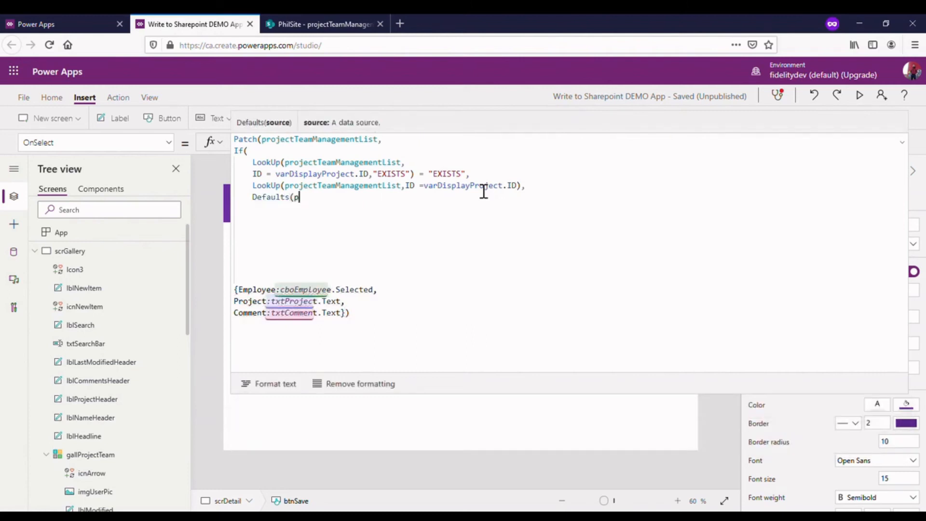
pyautogui.write('roject')
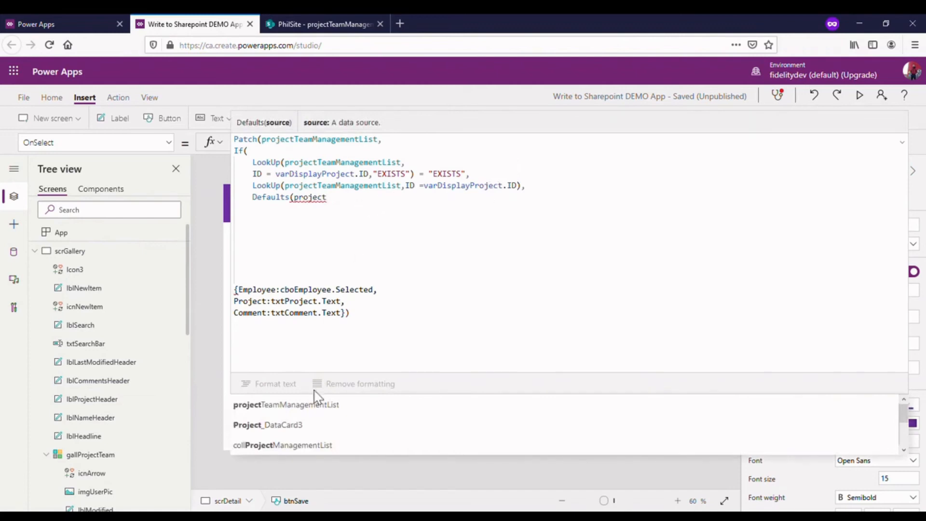
pyautogui.click(320, 404)
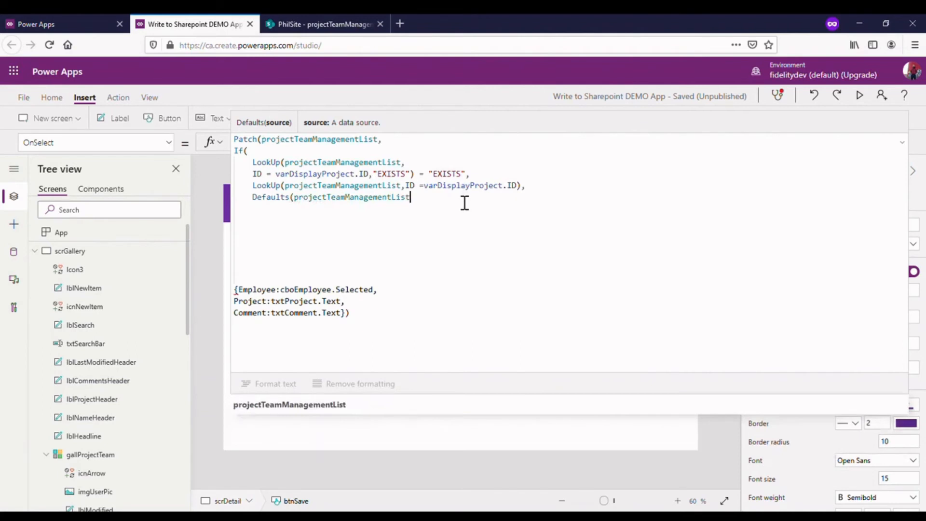
pyautogui.write(')')
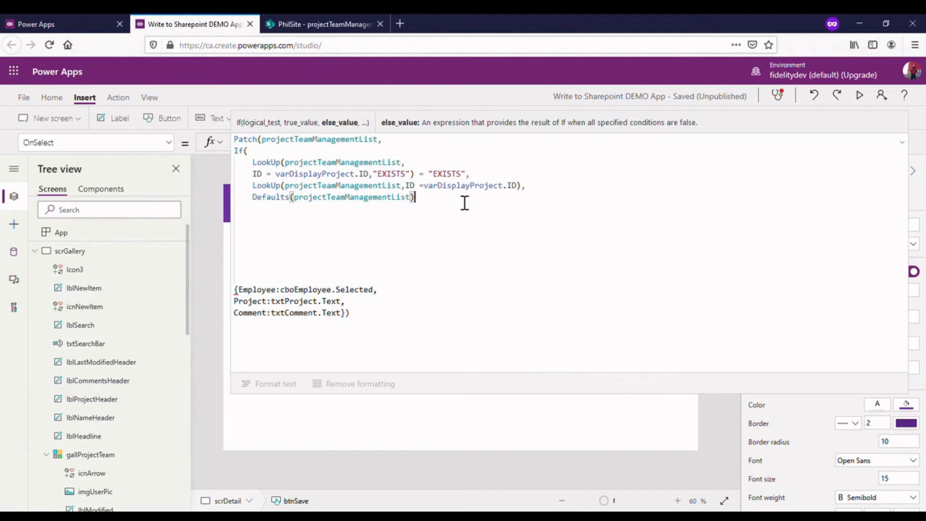
pyautogui.write(')')
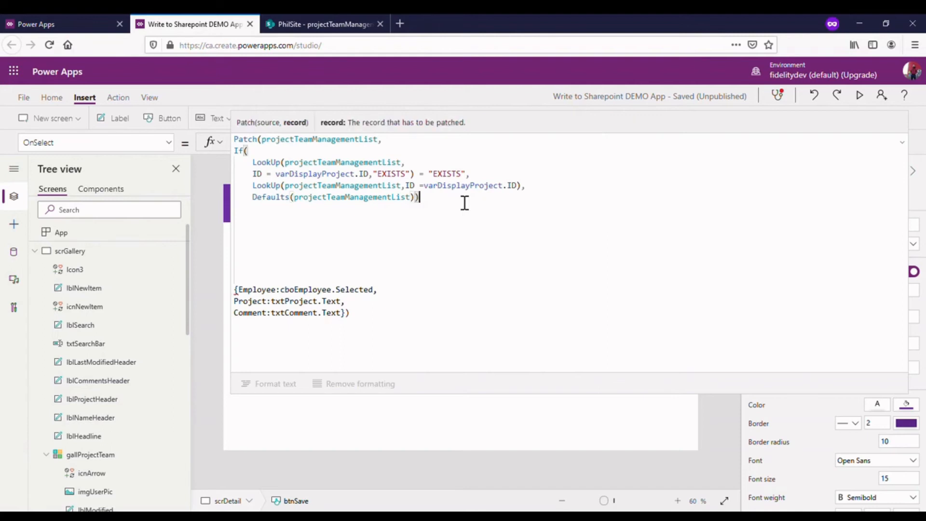
pyautogui.write(',')
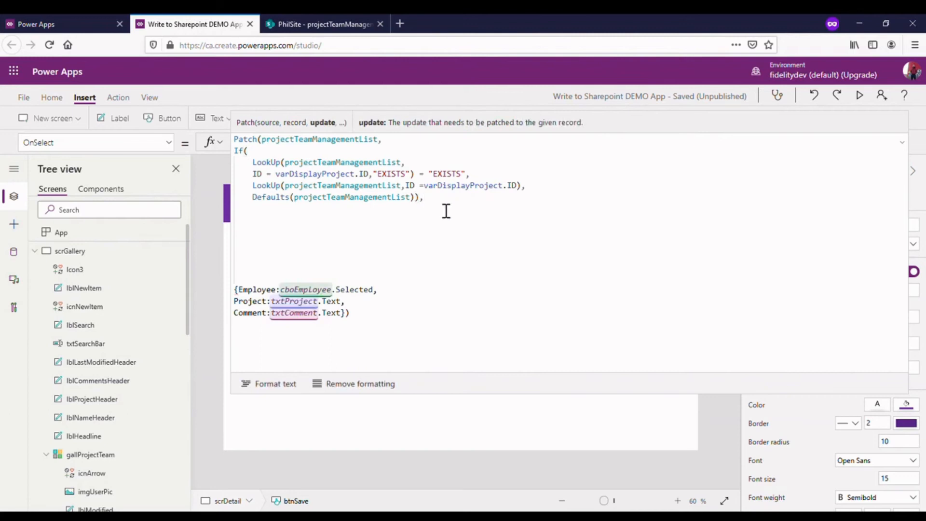
# - Add a comma after the If function and remove the blank lines before the record containing Employee, Project and Comment
pyautogui.press('BackSpace')
pyautogui.press('BackSpace')
pyautogui.press('BackSpace')
pyautogui.press('BackSpace')
pyautogui.press('BackSpace')
pyautogui.press('BackSpace')
pyautogui.press('BackSpace')
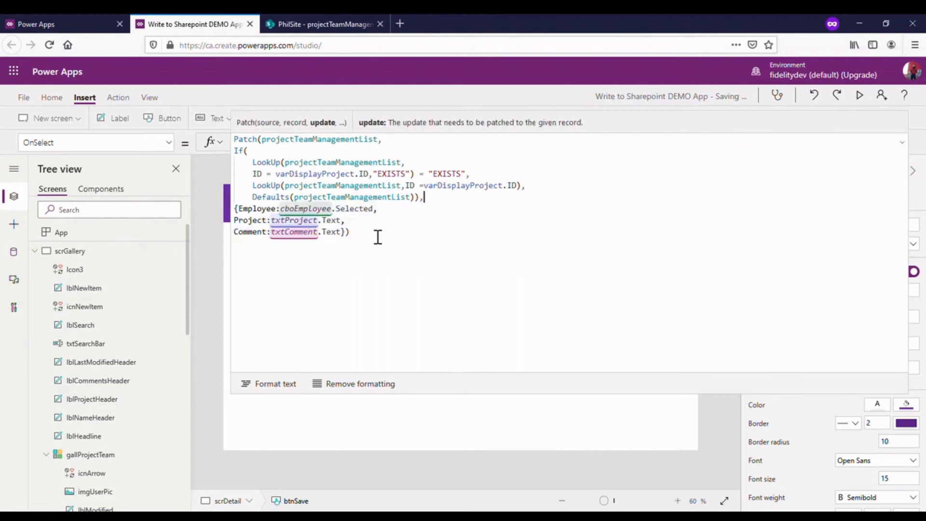
pyautogui.click(400, 242)
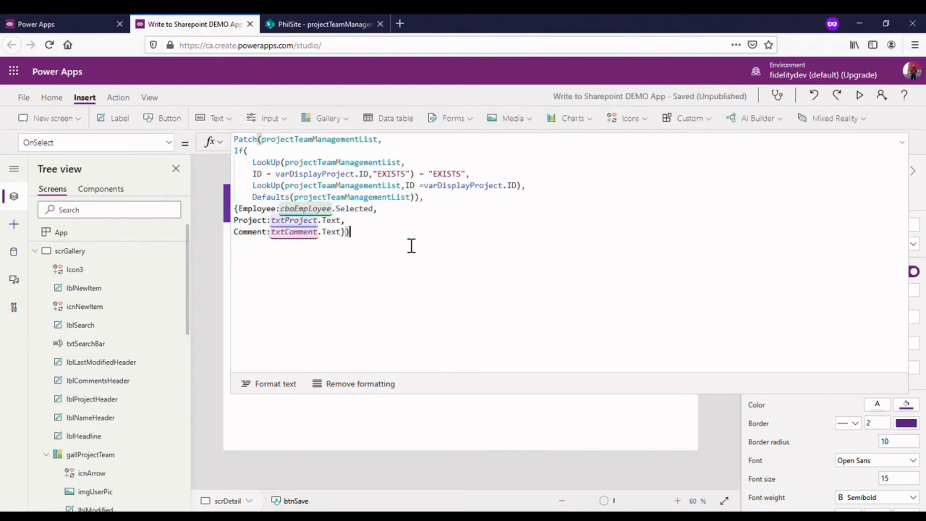
# - Review the logical test, the LookUp true value and the Defaults else value in the Save button's formula
pyautogui.click(255, 162)
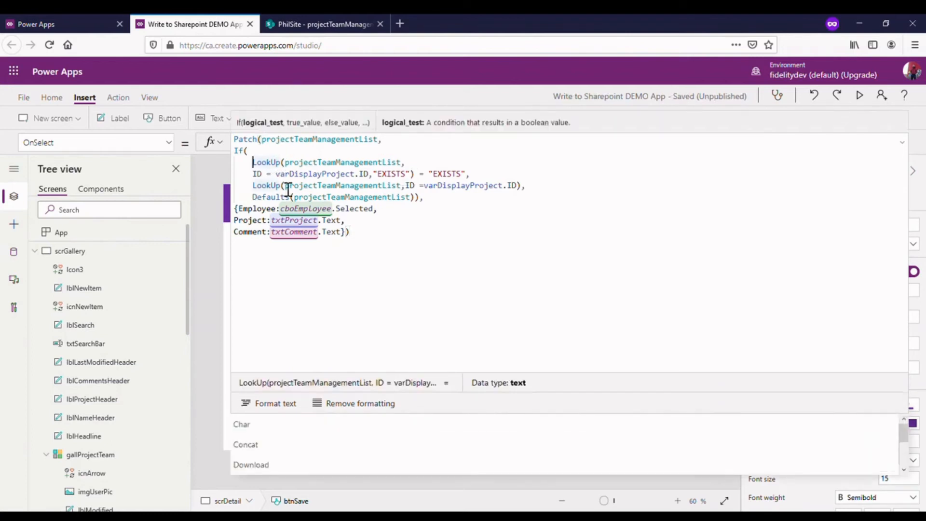
pyautogui.doubleClick(258, 174)
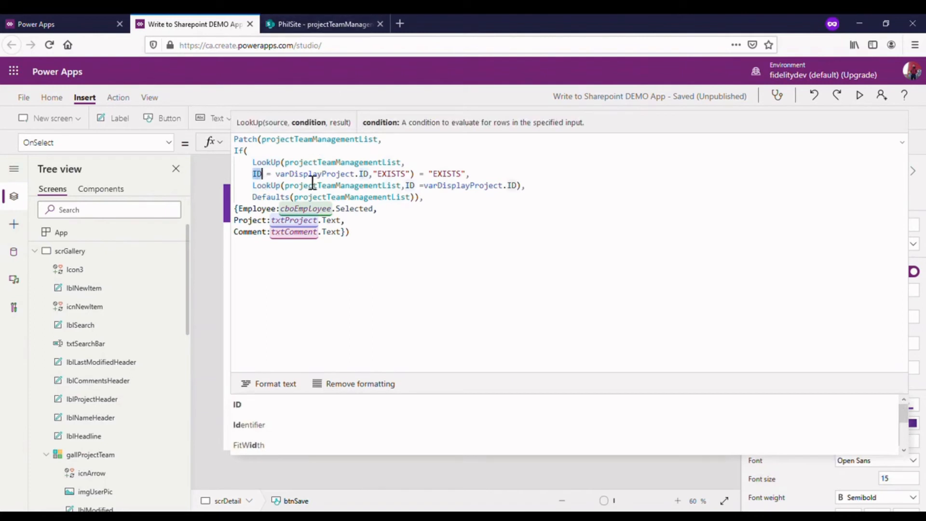
pyautogui.moveTo(275, 174); pyautogui.dragTo(369, 176)
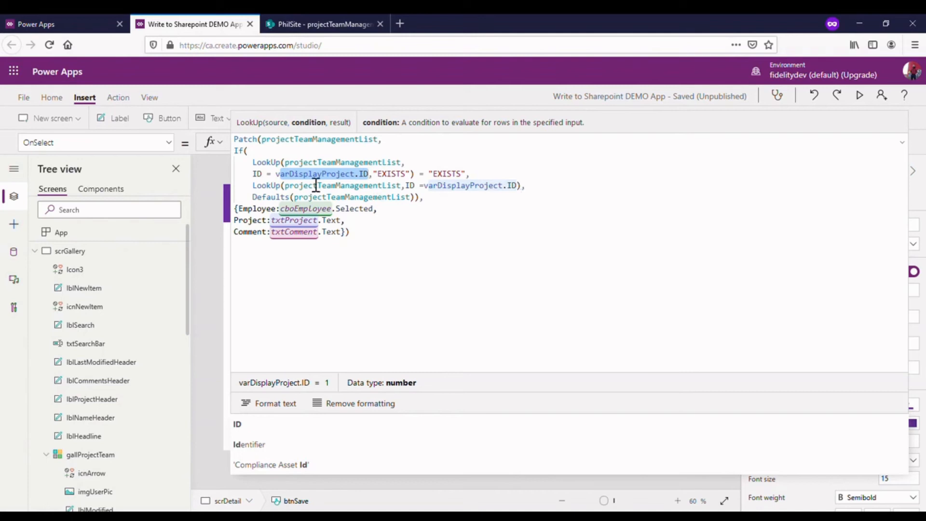
pyautogui.click(267, 174)
pyautogui.moveTo(374, 174); pyautogui.dragTo(410, 175)
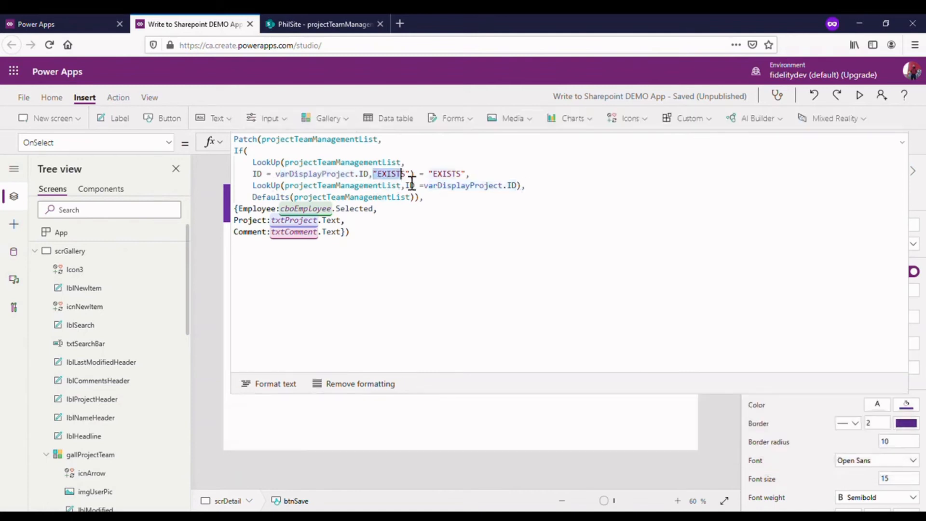
pyautogui.click(424, 175)
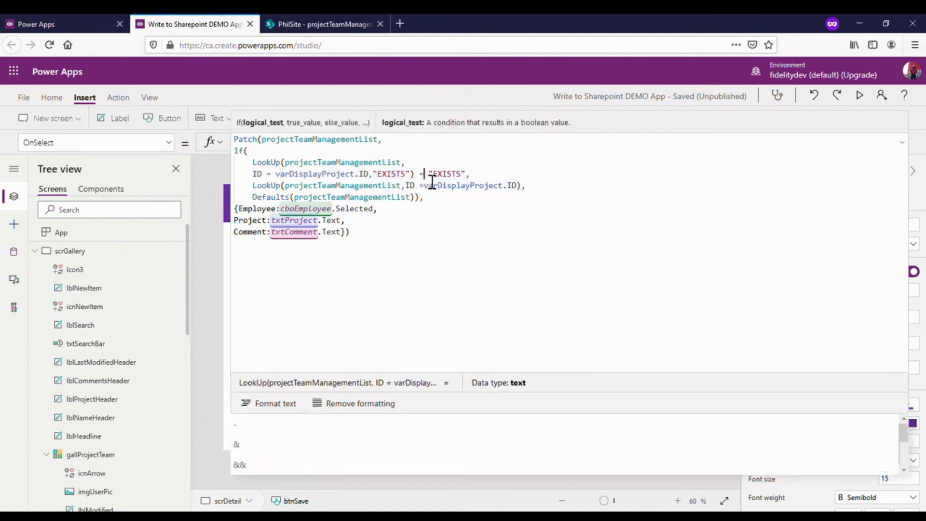
pyautogui.moveTo(475, 175); pyautogui.dragTo(434, 176)
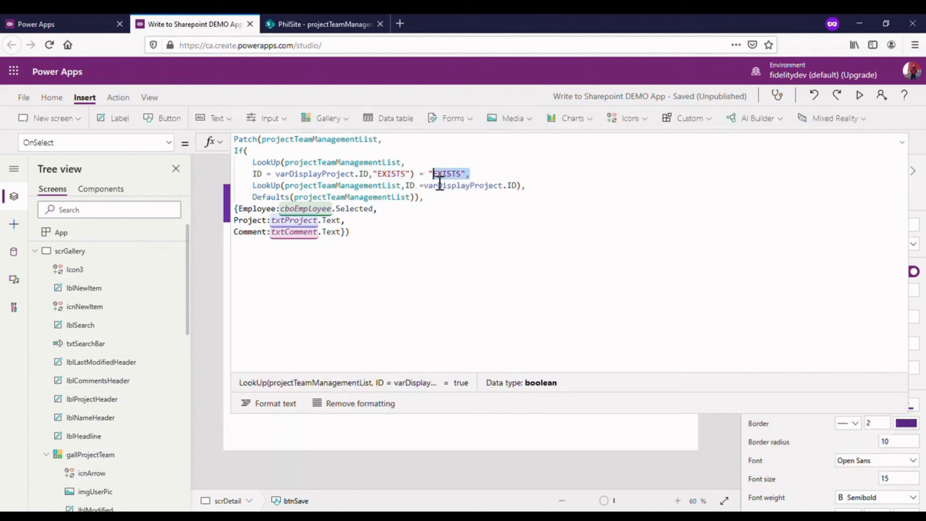
pyautogui.click(253, 188)
pyautogui.keyDown('shift'); pyautogui.click(523, 188); pyautogui.keyUp('shift')
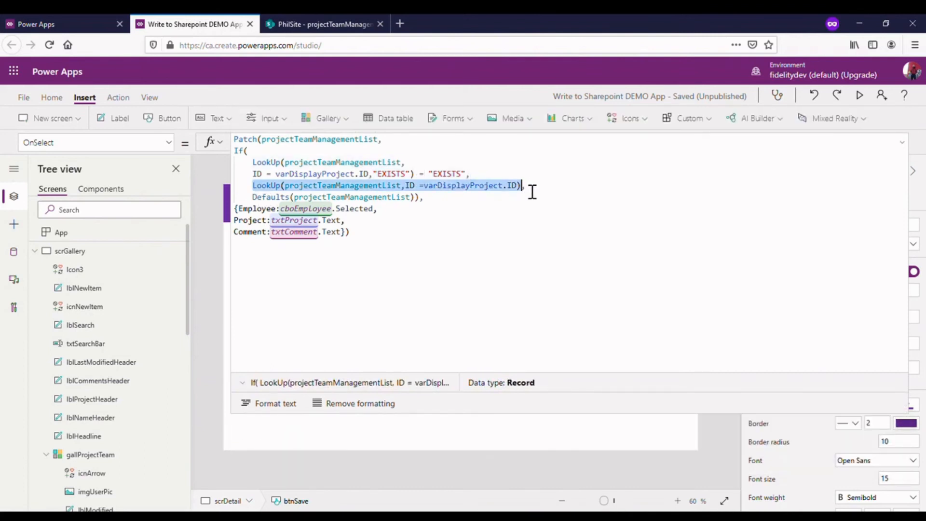
pyautogui.moveTo(425, 207); pyautogui.dragTo(253, 204)
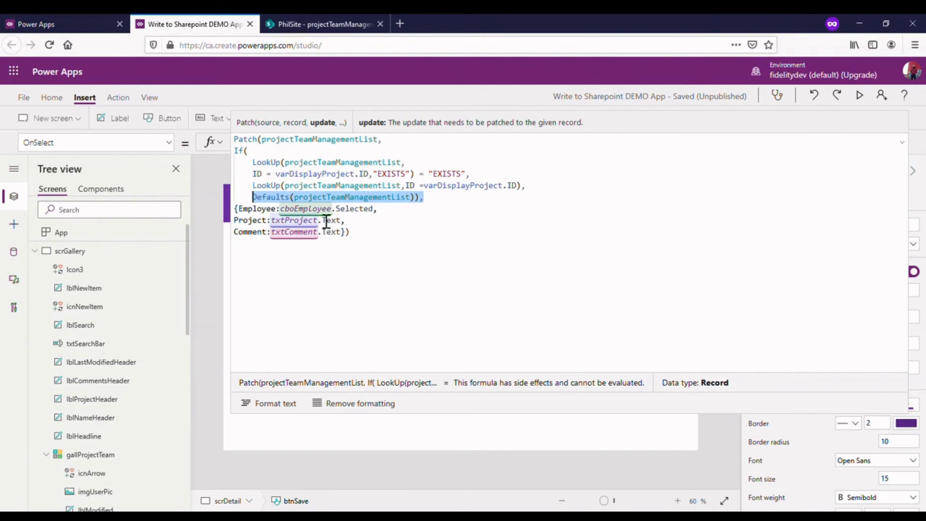
# - Preview the app and open the gallery item whose project is New Project
pyautogui.click(902, 143)
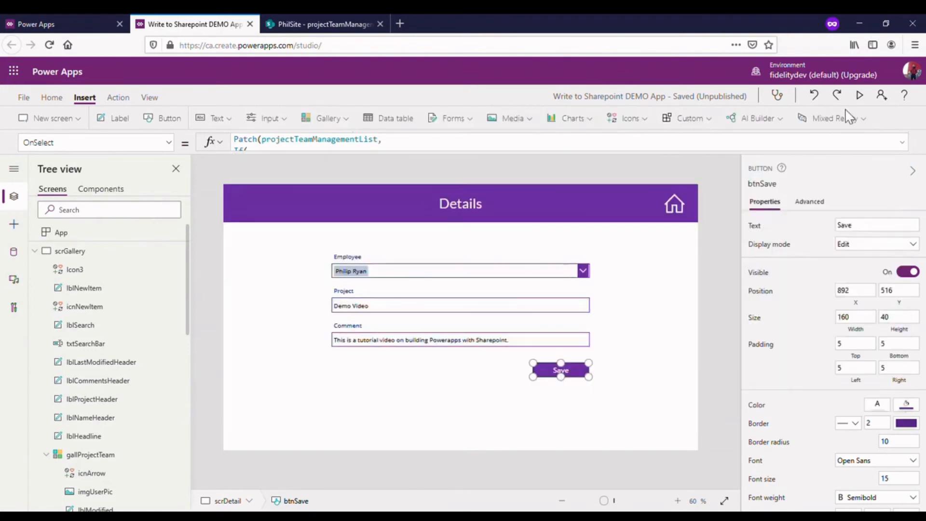
pyautogui.click(859, 96)
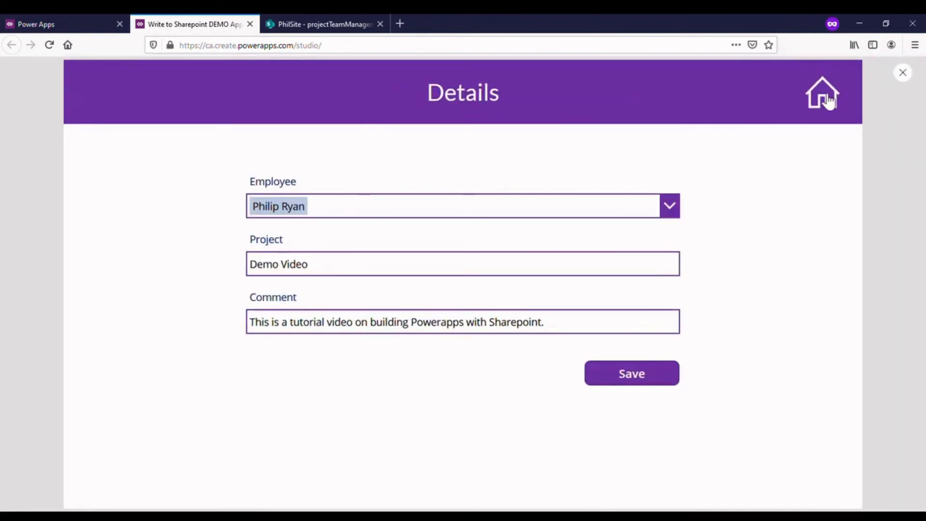
pyautogui.click(828, 101)
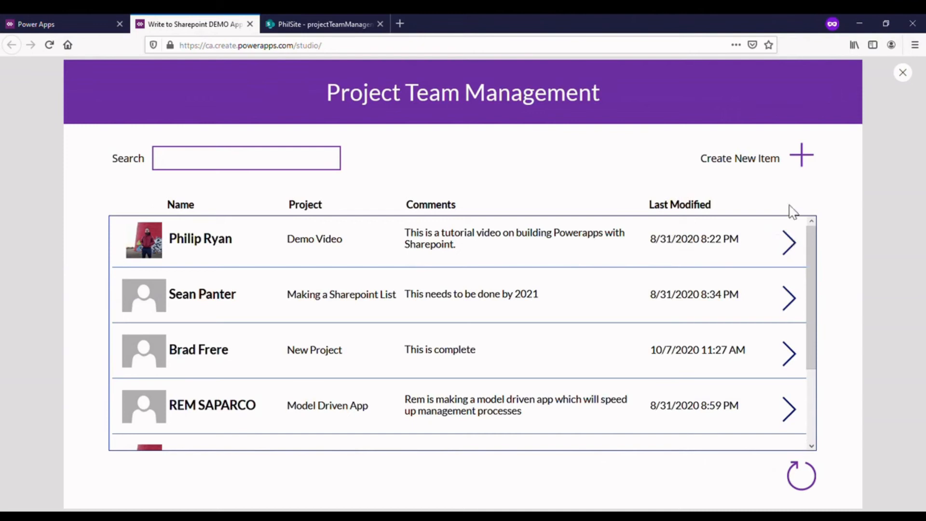
pyautogui.click(791, 357)
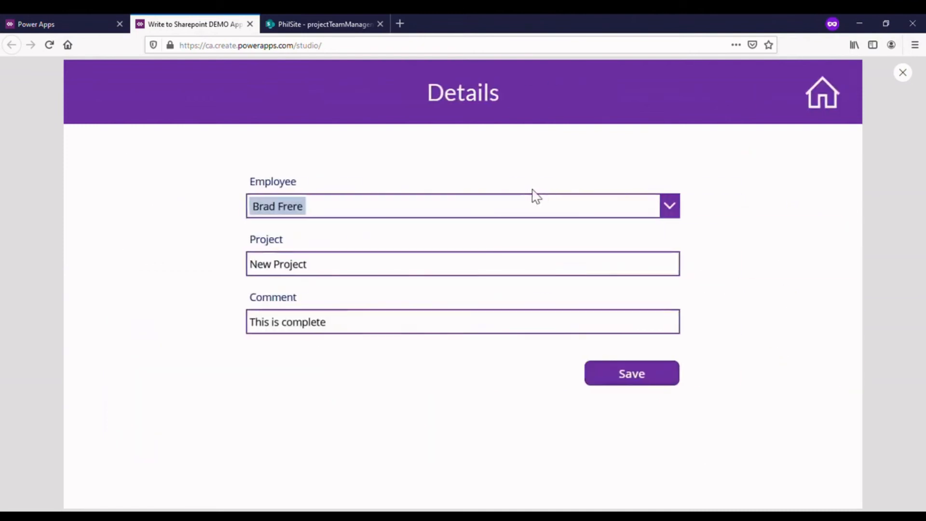
# - Replace the item's Project text with "Edit this project"
pyautogui.click(470, 275)
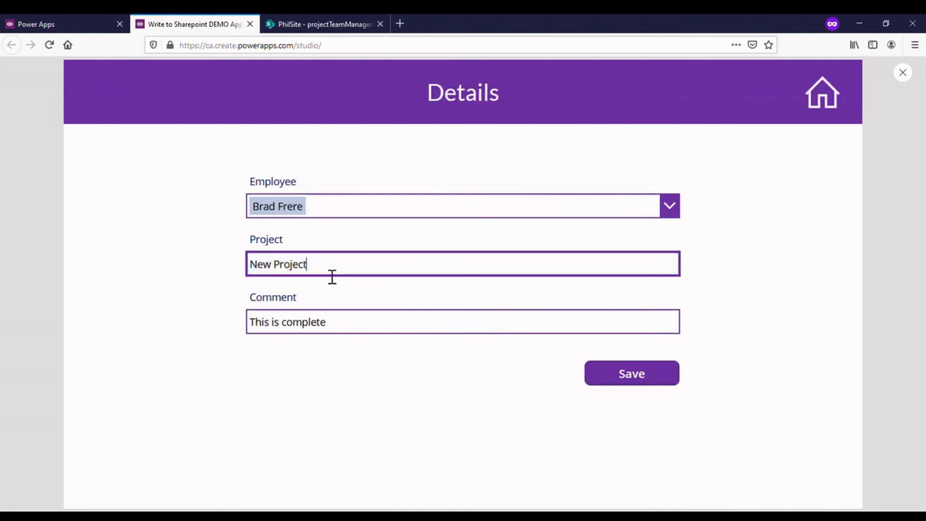
pyautogui.moveTo(331, 275); pyautogui.dragTo(248, 275)
pyautogui.write('Edit this')
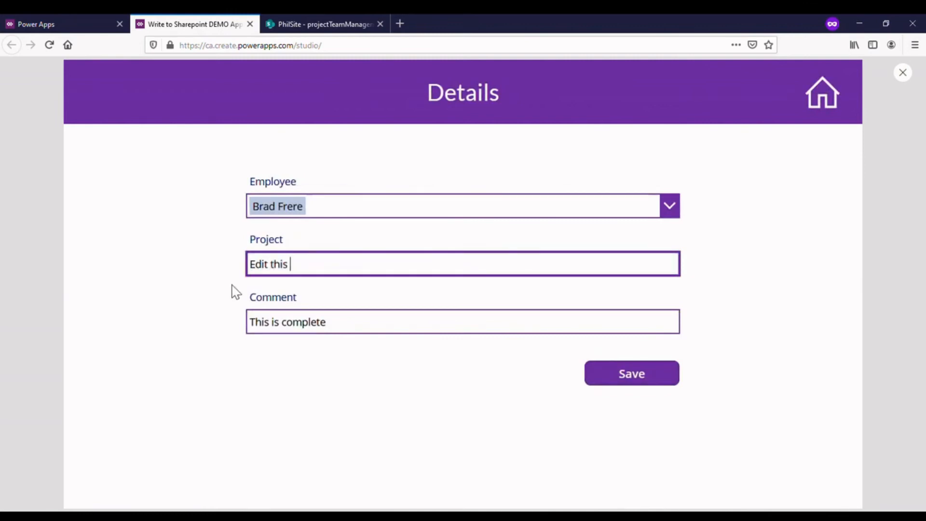
pyautogui.write(' project')
# - Replace the Comment text with "Edit this comment" and save the item
pyautogui.moveTo(385, 329); pyautogui.dragTo(195, 329)
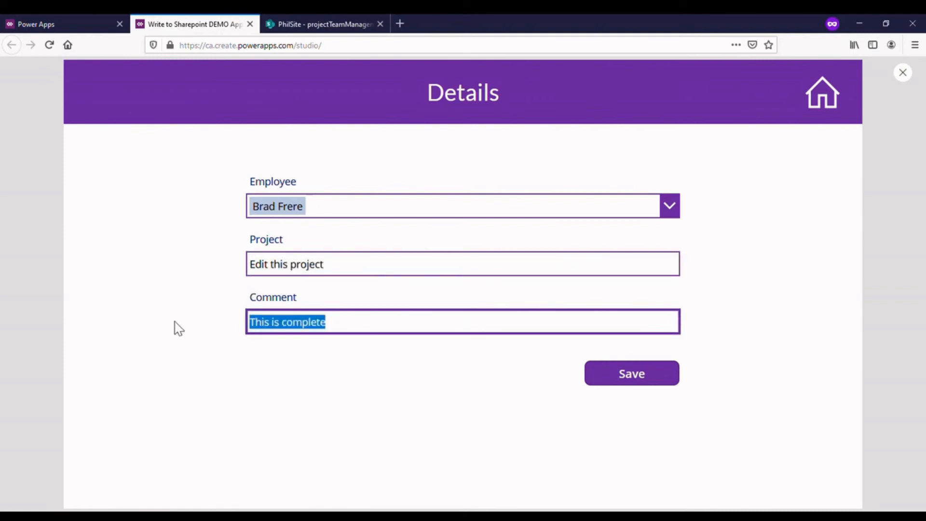
pyautogui.write('Edit this commen')
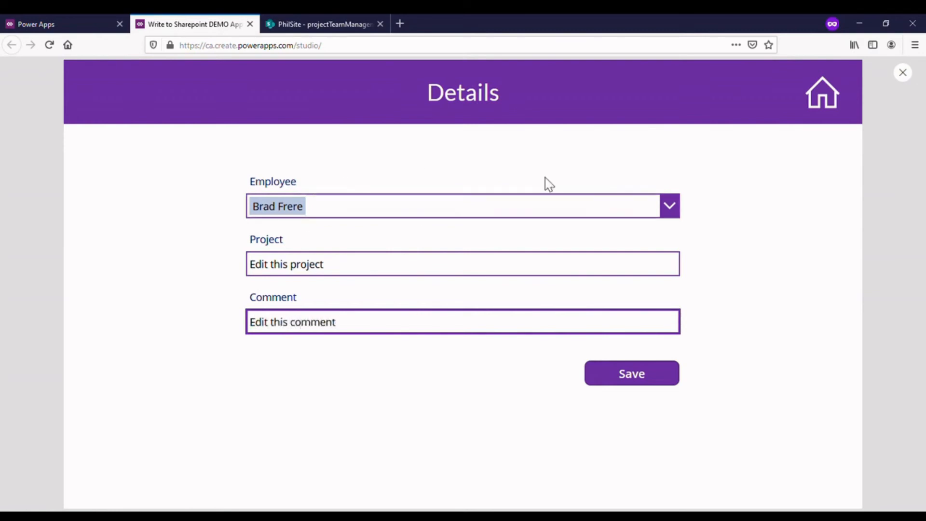
pyautogui.click(638, 381)
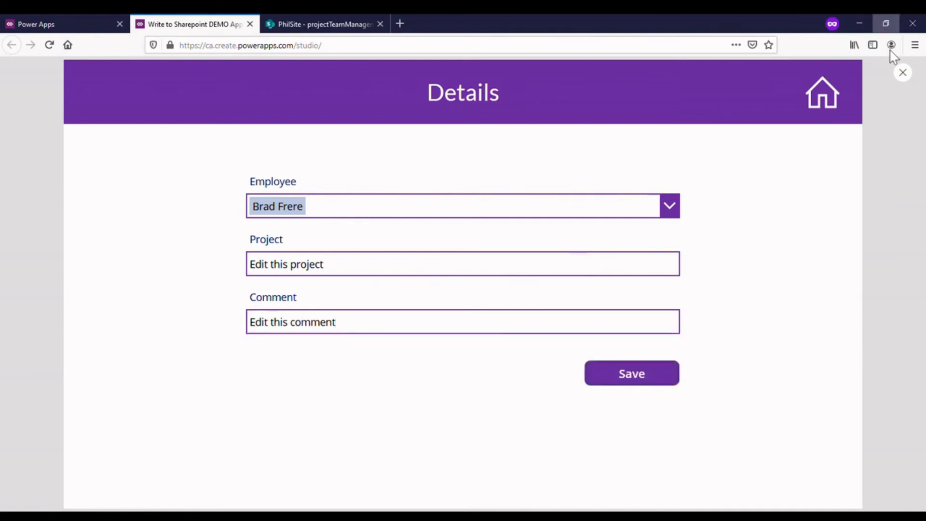
# - Return to the gallery, reload its data and check the edited item's project, comment and last modified date
pyautogui.click(825, 105)
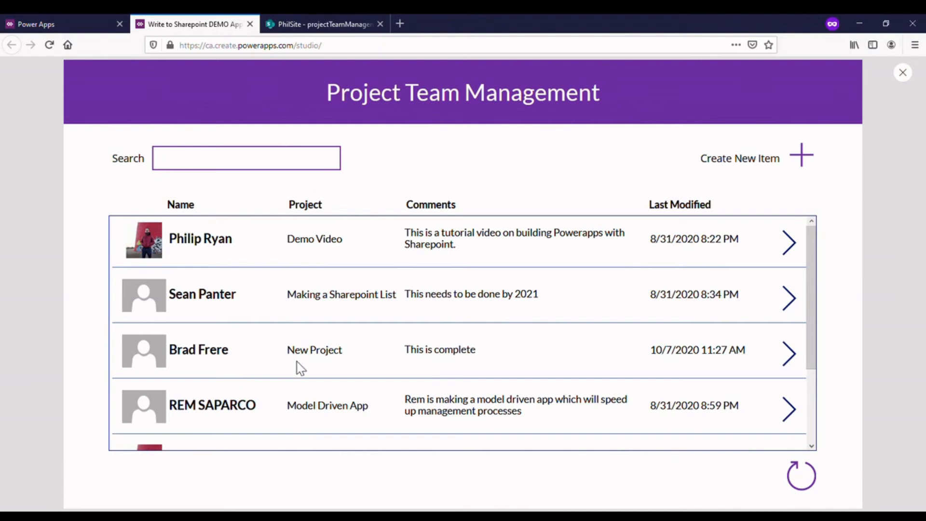
pyautogui.click(799, 476)
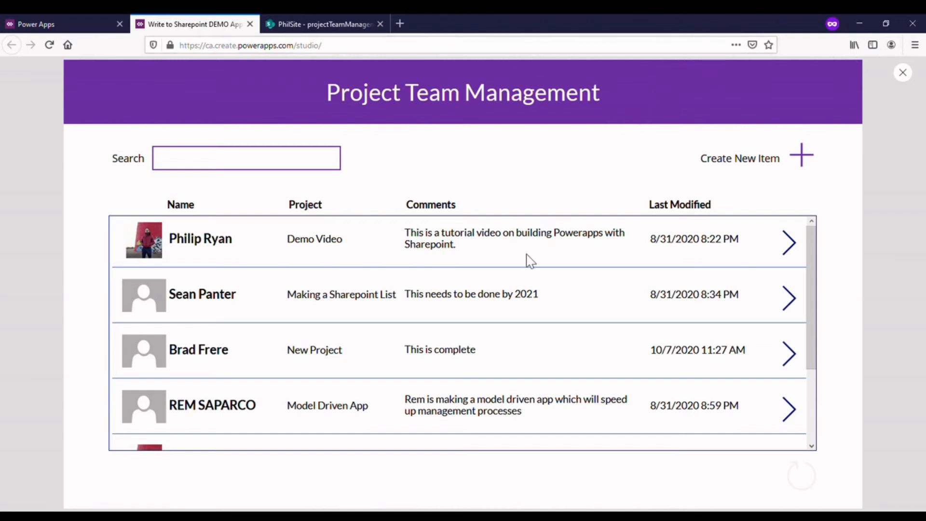
pyautogui.scroll(-2, 490, 321)
pyautogui.scroll(2, 501, 308)
pyautogui.scroll(-1, 509, 299)
pyautogui.scroll(-3, 507, 298)
pyautogui.scroll(1, 511, 294)
pyautogui.scroll(3, 521, 299)
pyautogui.scroll(-3, 520, 296)
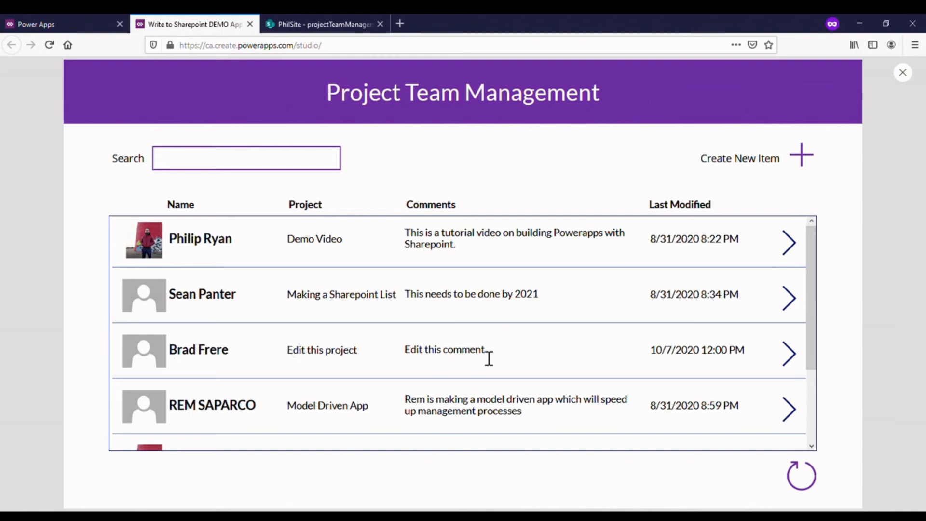
pyautogui.scroll(-3, 449, 357)
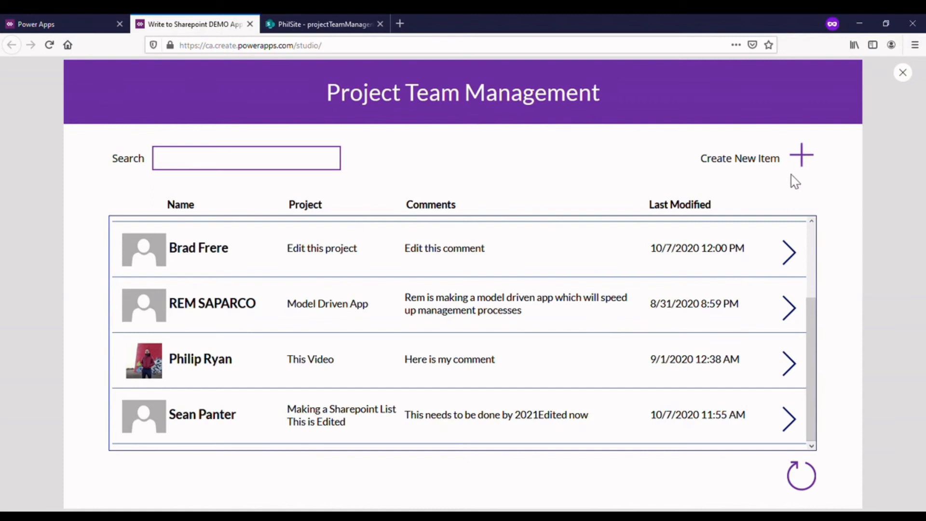
# - Exit the preview and display the OnSelect formula of the gallery screen's reload icon
pyautogui.click(903, 77)
pyautogui.click(578, 328)
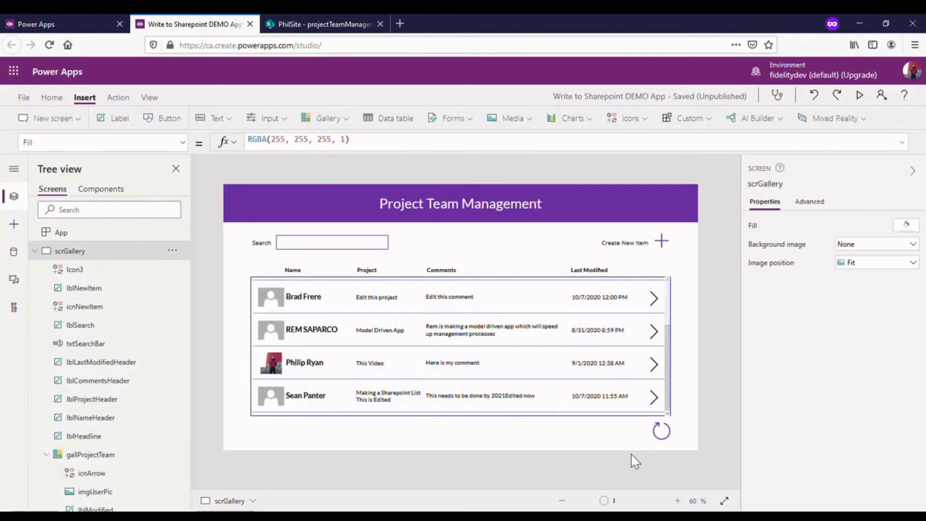
pyautogui.click(659, 429)
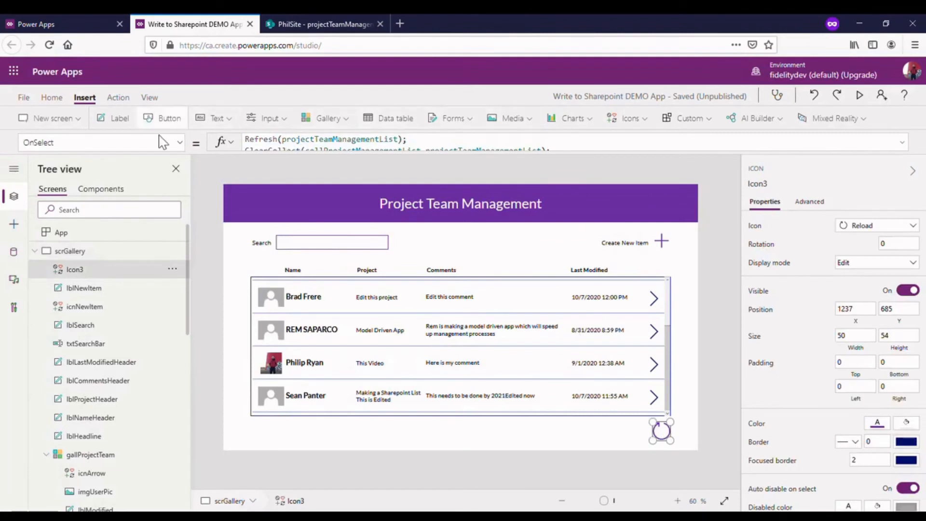
# - Begin the OnVisible formula of scrGallery with Select(
pyautogui.click(135, 250)
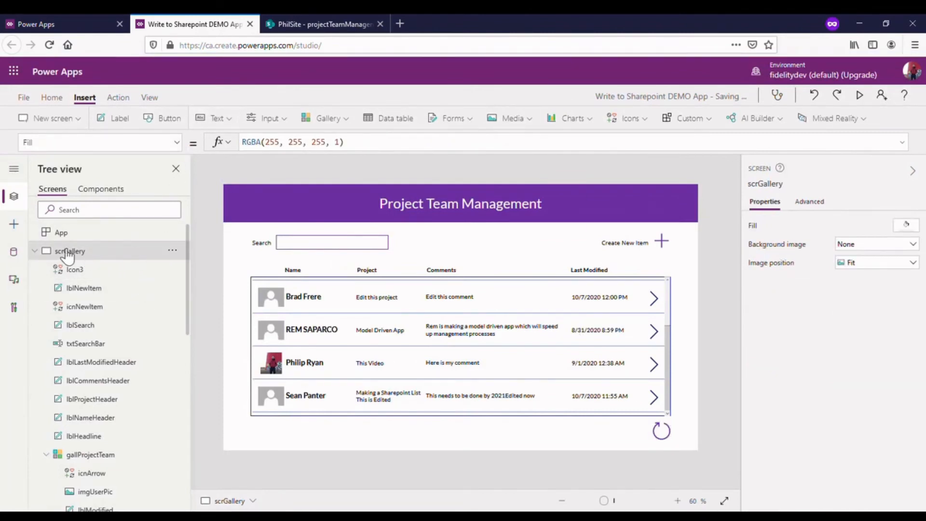
pyautogui.click(182, 144)
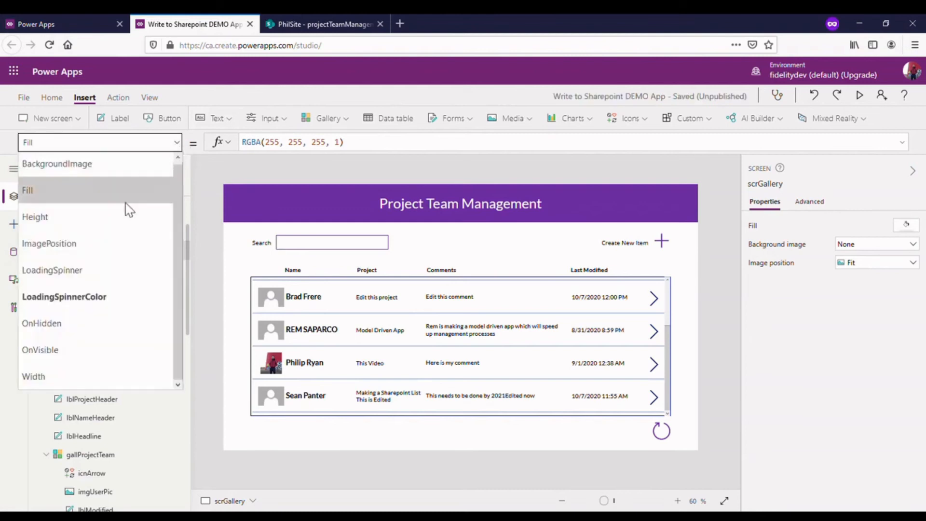
pyautogui.click(93, 351)
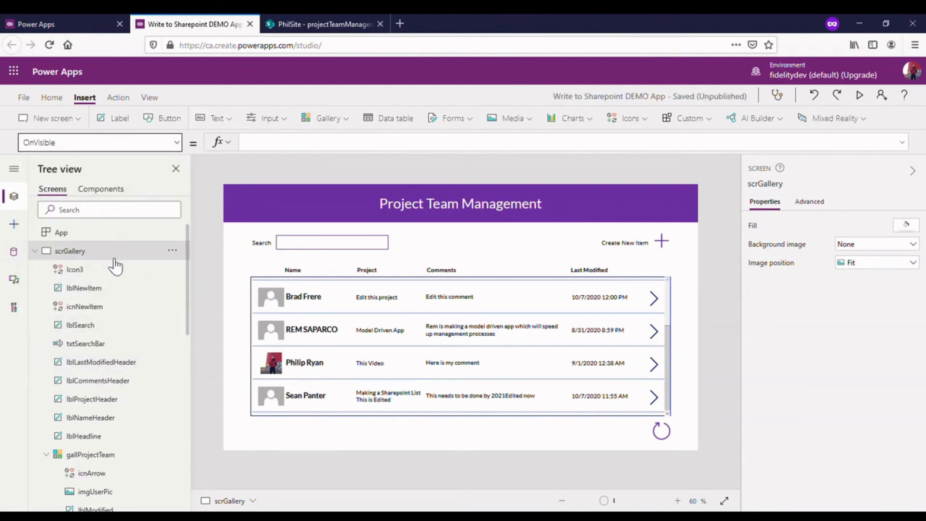
pyautogui.click(343, 156)
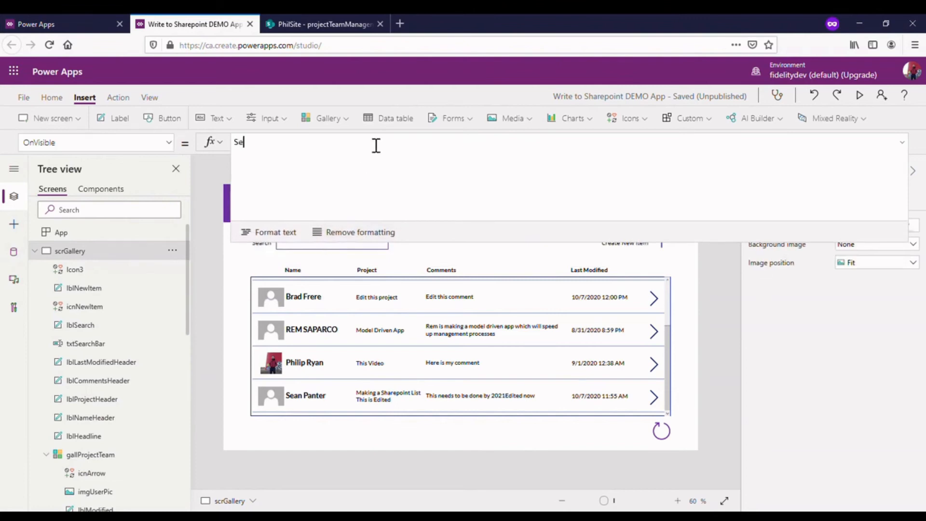
pyautogui.write('Select(')
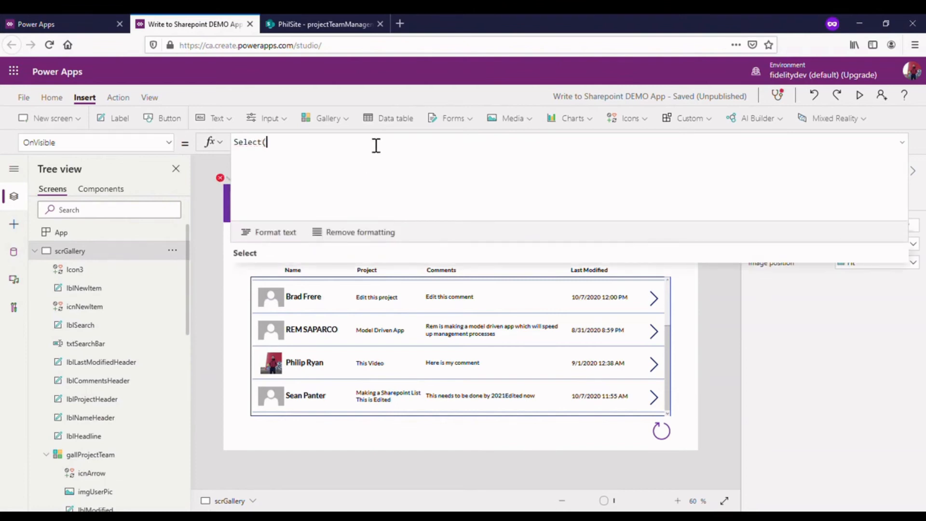
pyautogui.write('ref')
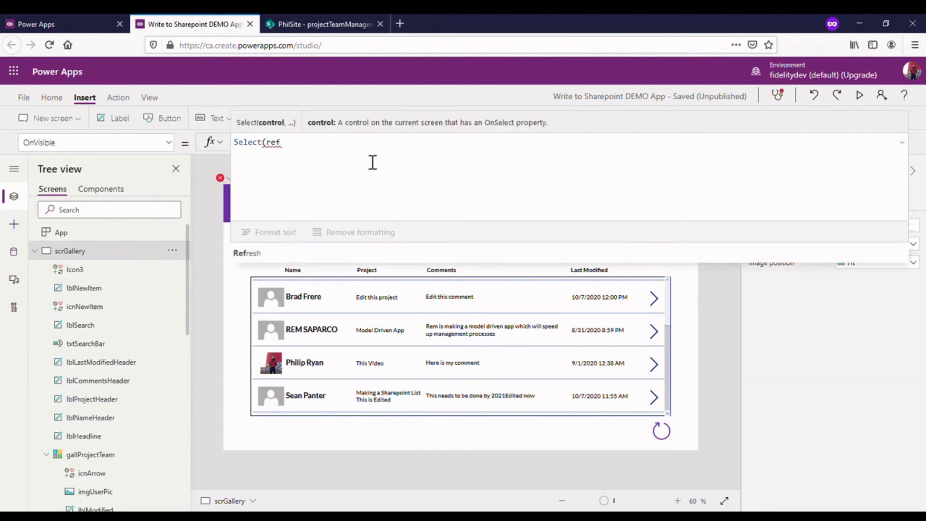
pyautogui.click(272, 256)
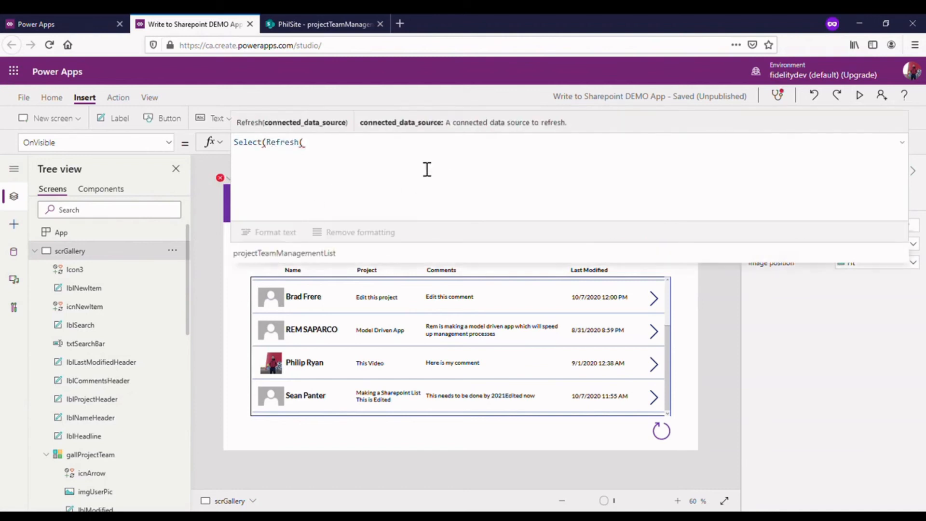
pyautogui.moveTo(358, 153); pyautogui.dragTo(266, 144)
pyautogui.press('BackSpace')
# - Rename the gallery screen's reload icon as icnRefresh
pyautogui.write('icn')
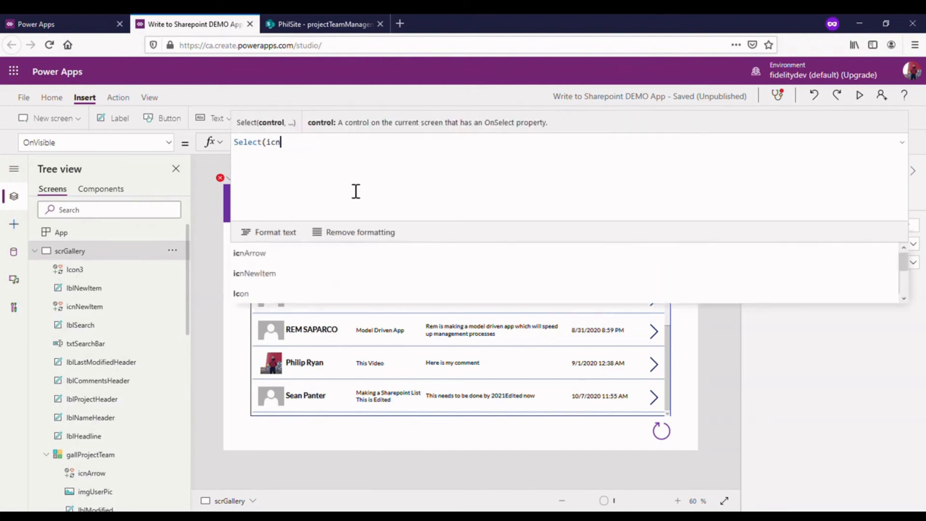
pyautogui.click(665, 433)
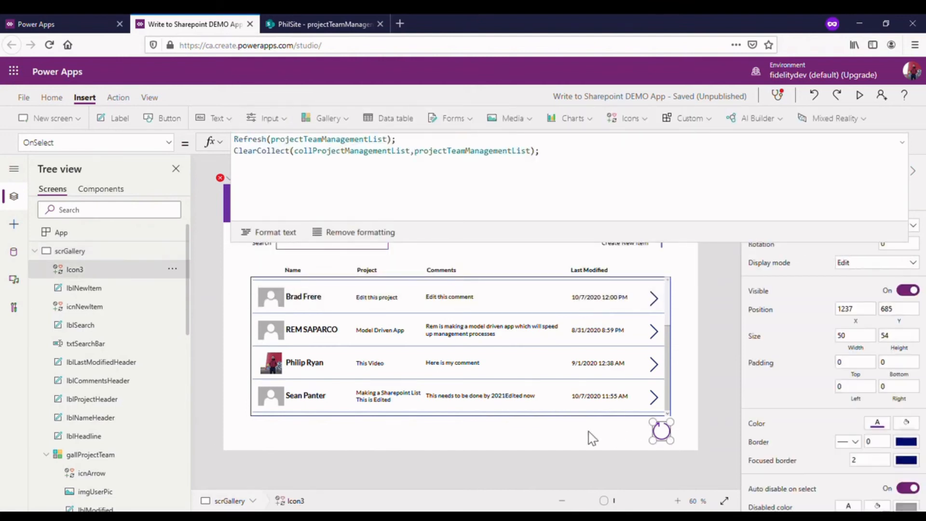
pyautogui.scroll(-10, 89, 331)
pyautogui.scroll(10, 113, 314)
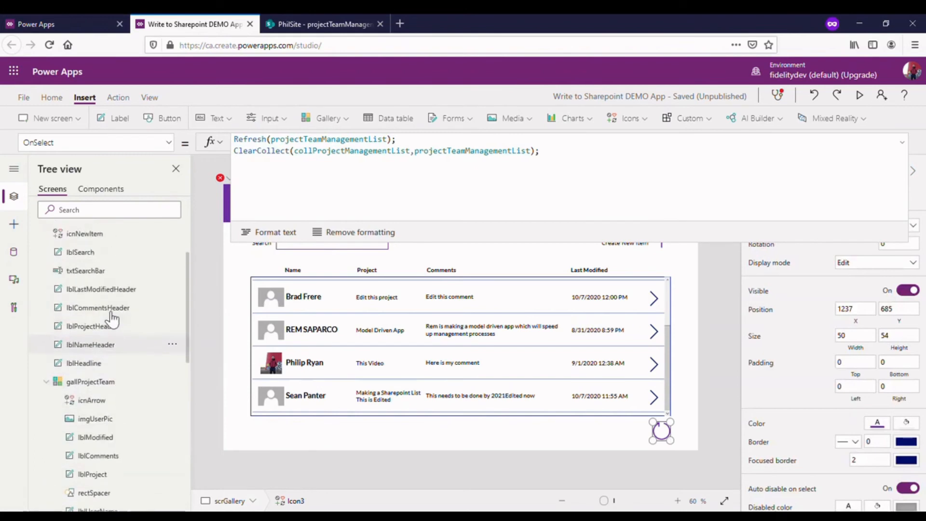
pyautogui.click(172, 268)
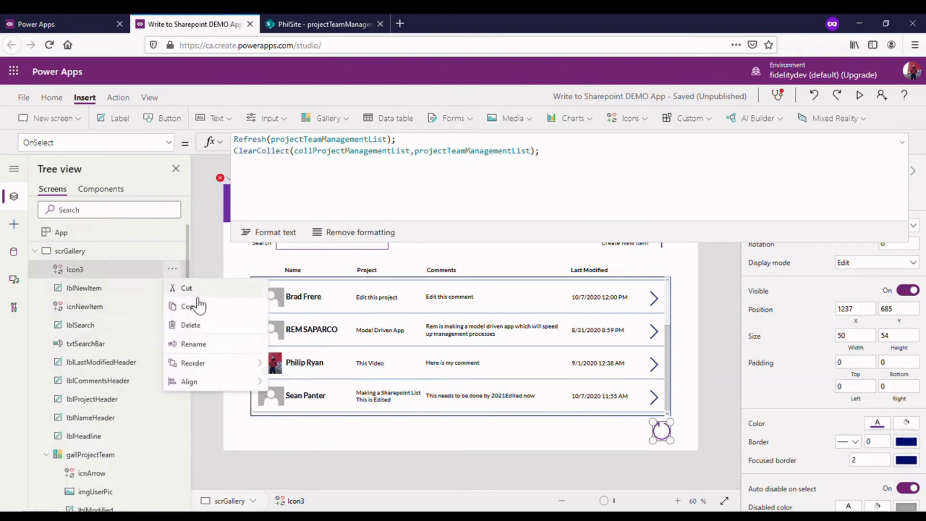
pyautogui.click(205, 344)
pyautogui.write('icnRefresh')
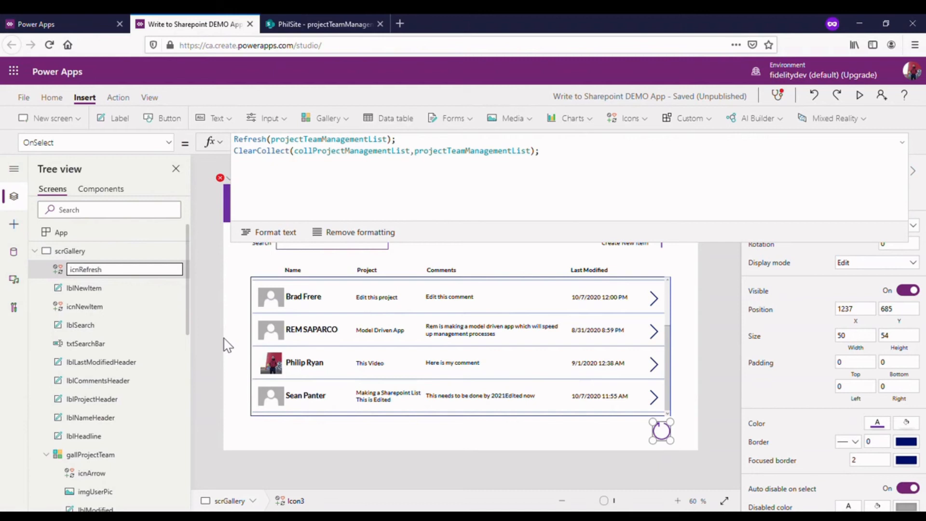
pyautogui.click(216, 306)
# - Complete the OnVisible formula of scrGallery as Select(icnRefresh)
pyautogui.click(344, 191)
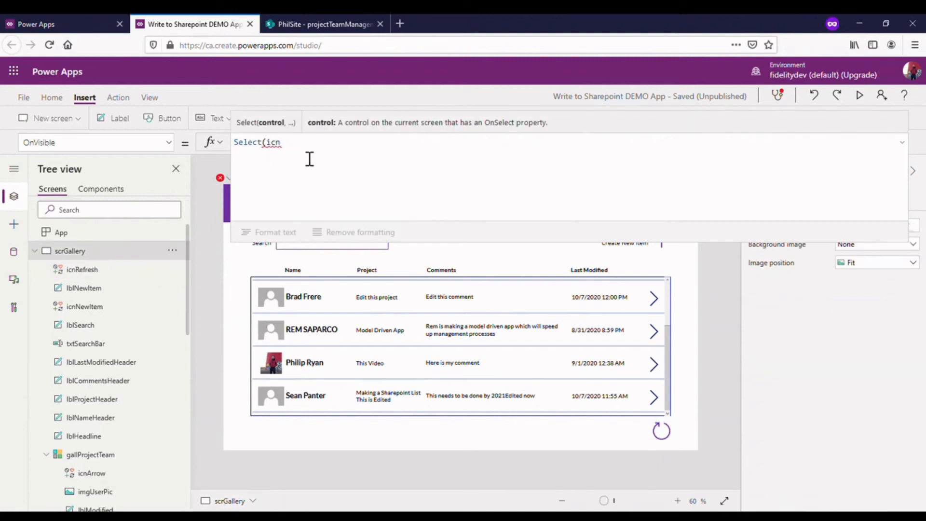
pyautogui.write('Refresh')
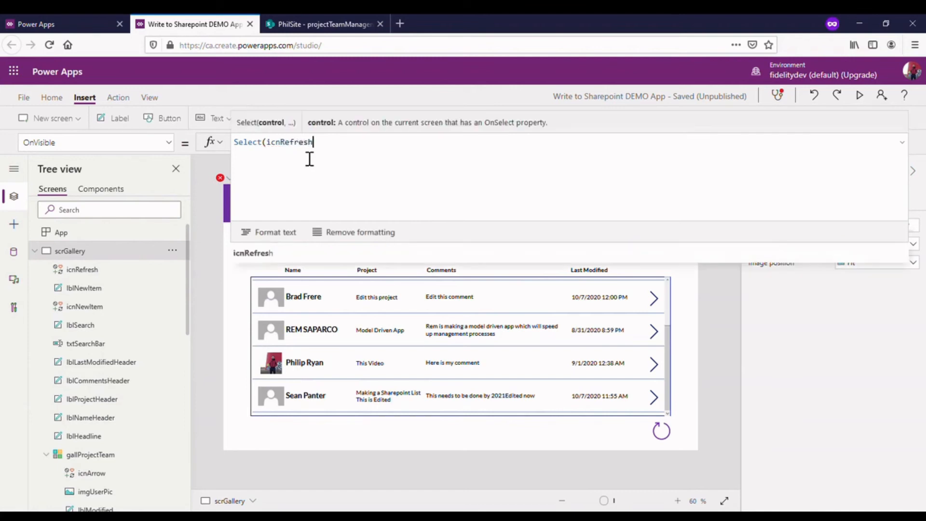
pyautogui.write(')')
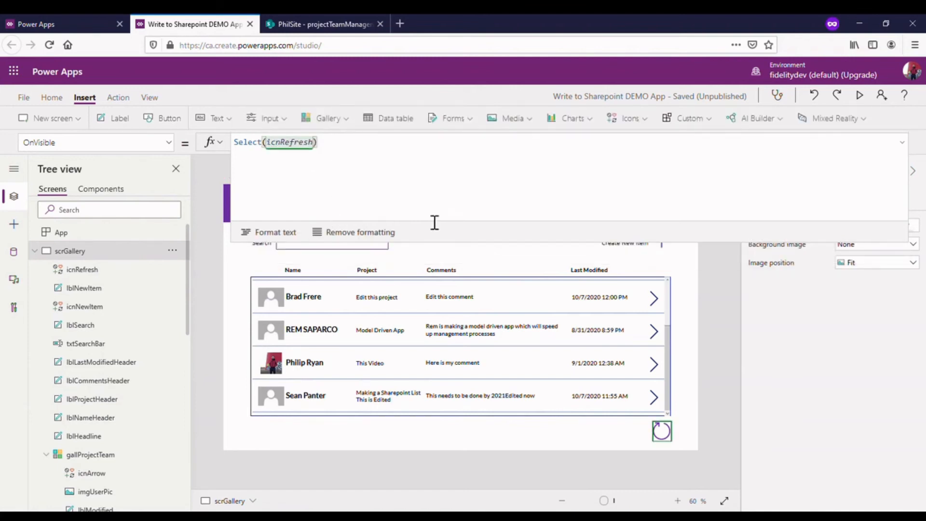
pyautogui.click(902, 142)
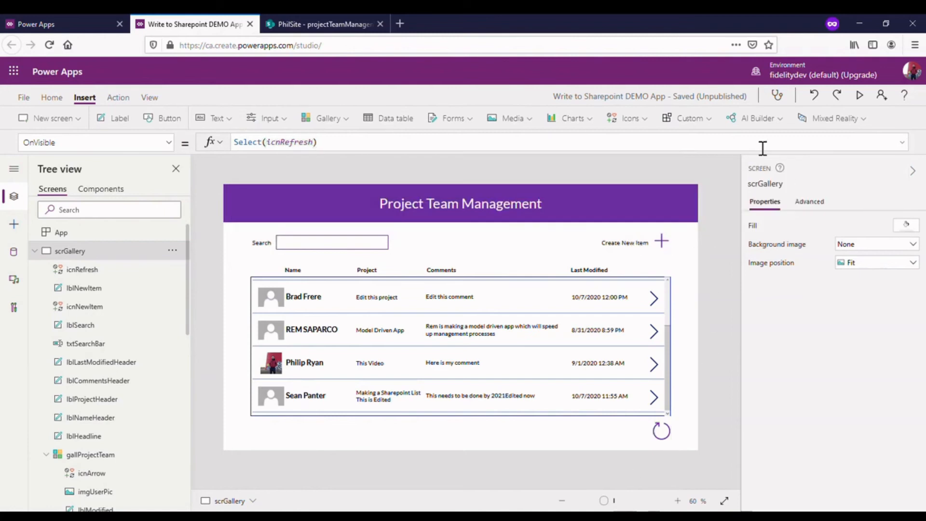
# - Preview the app, change the first item's project to "Demo Video EDITED", save it and return to the gallery
pyautogui.click(859, 95)
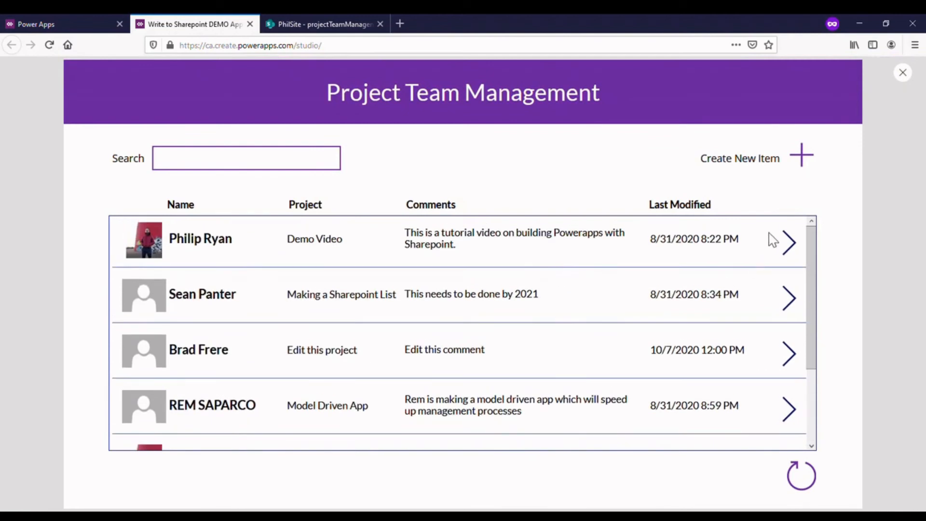
pyautogui.click(790, 242)
pyautogui.click(339, 269)
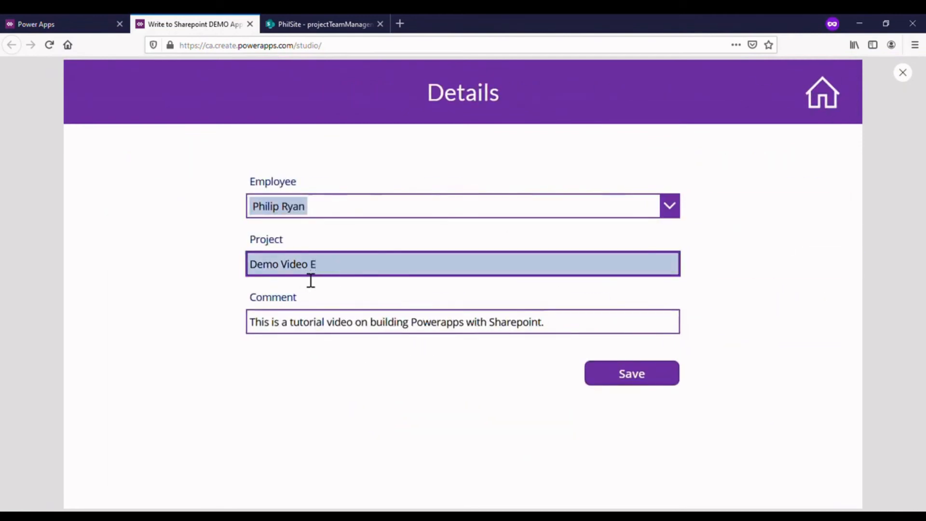
pyautogui.write('EDITED')
pyautogui.click(666, 381)
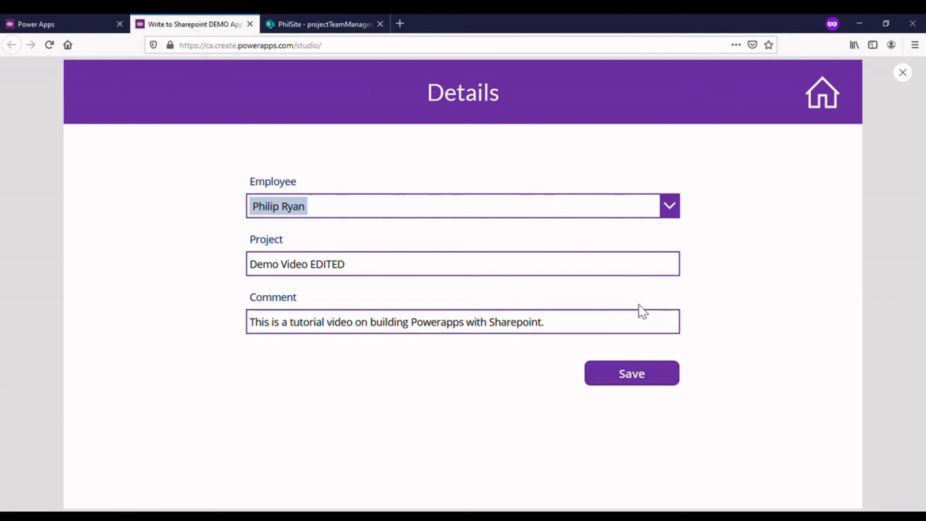
pyautogui.click(815, 93)
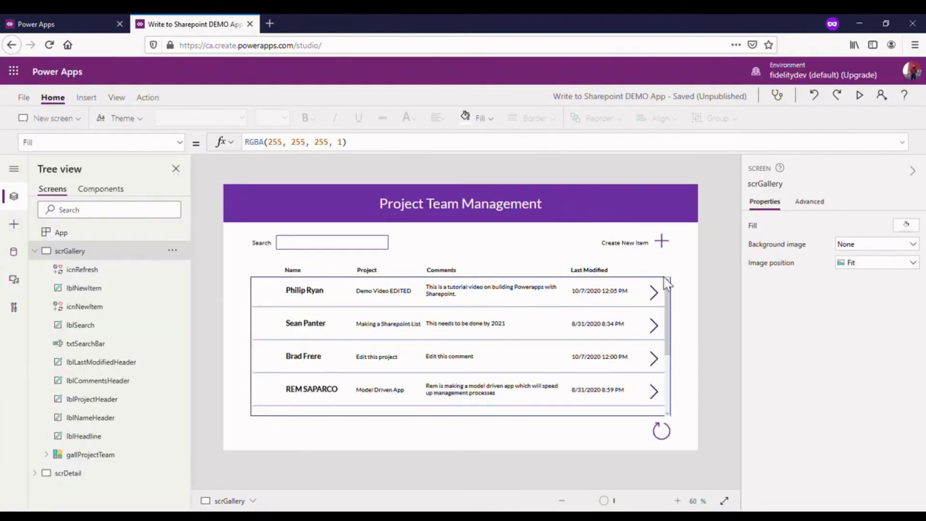
# - Start a new item, preview its blank Details form and choose the employee by name
pyautogui.keyDown('alt'); pyautogui.click(669, 249); pyautogui.keyUp('alt')
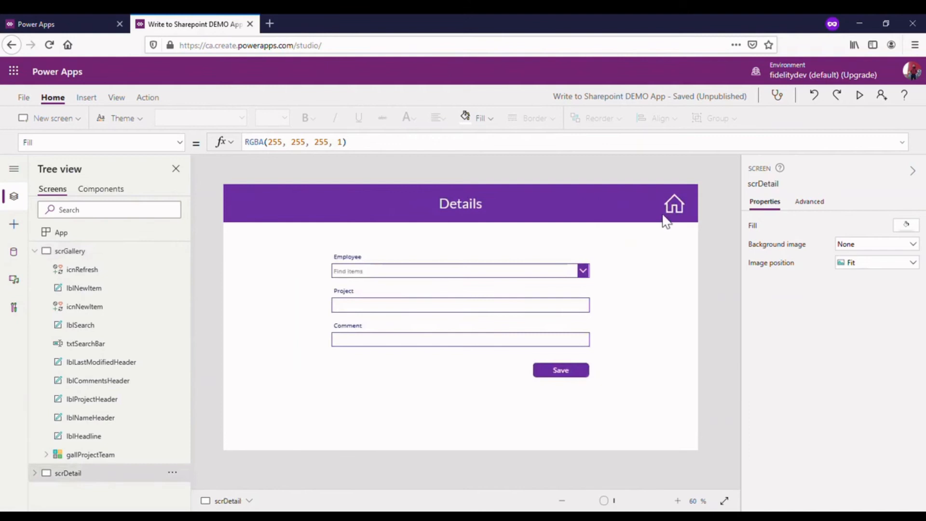
pyautogui.keyDown('alt'); pyautogui.click(583, 271); pyautogui.keyUp('alt')
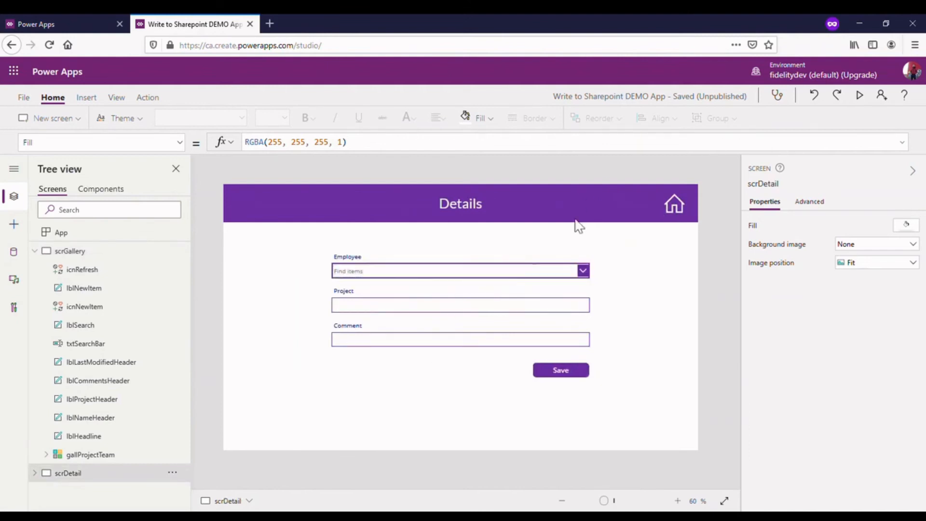
pyautogui.click(859, 95)
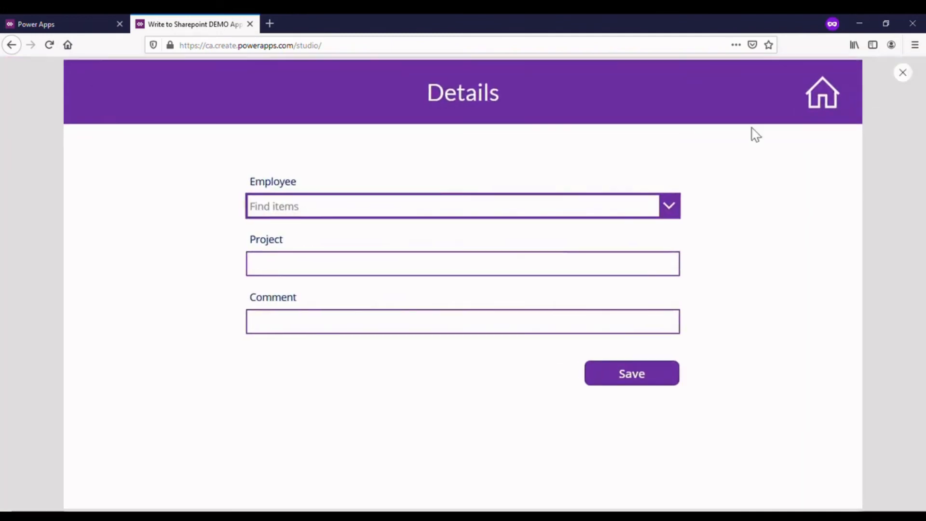
pyautogui.click(488, 206)
pyautogui.write('philip')
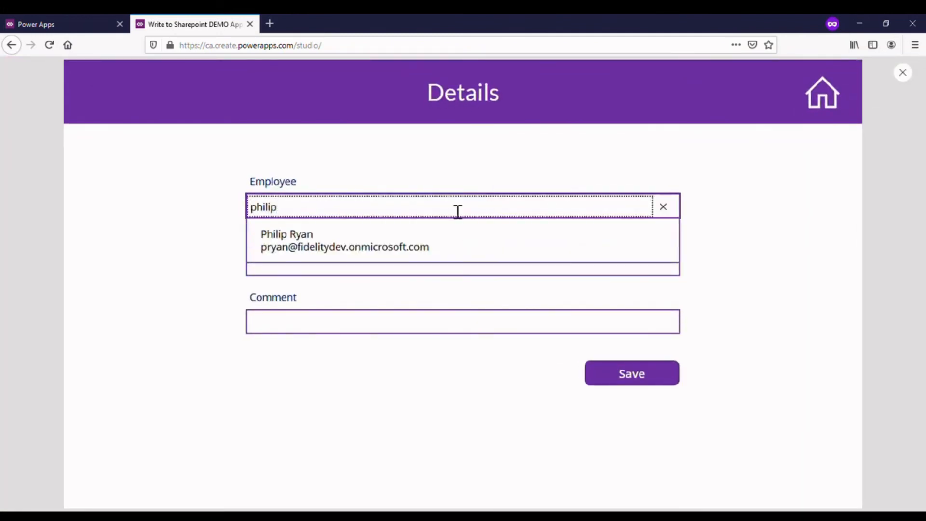
pyautogui.click(392, 241)
# - Enter "This is a very new item" as the project and "this is for demo" as the comment
pyautogui.click(372, 270)
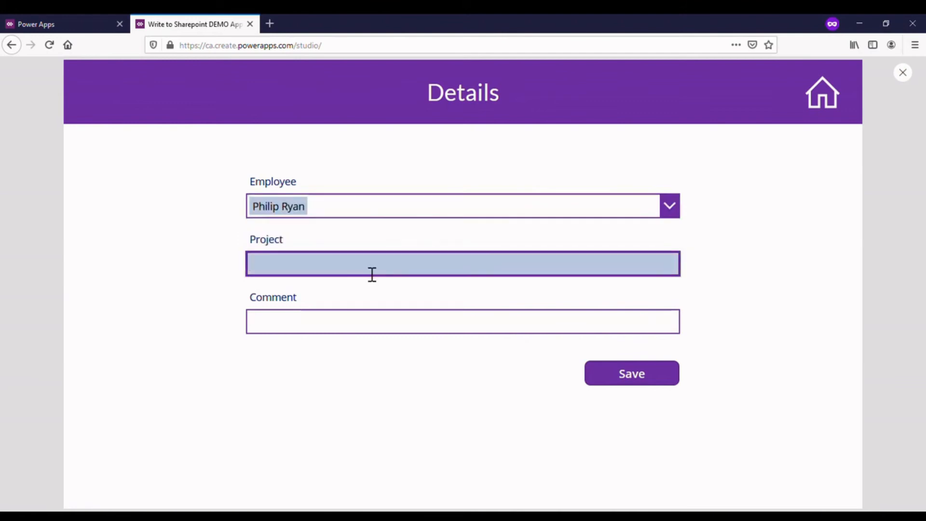
pyautogui.write('This is a very new item')
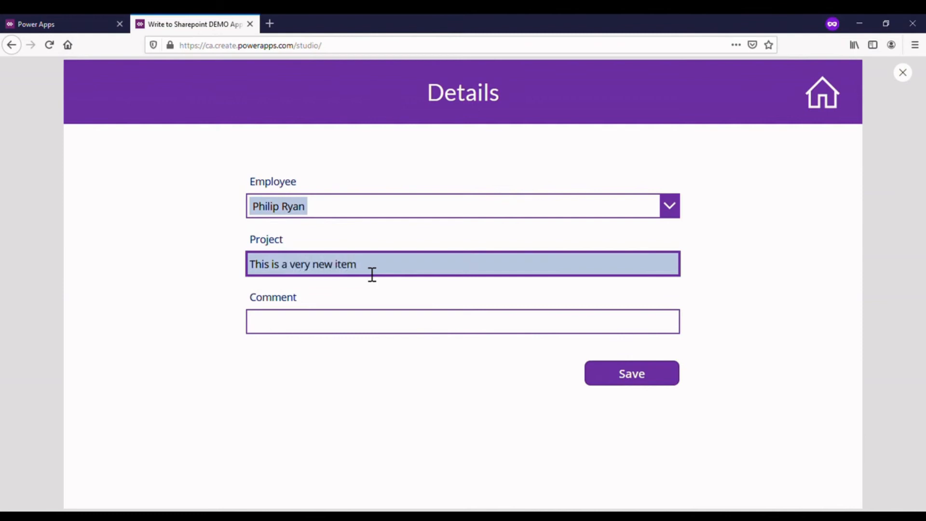
pyautogui.click(348, 332)
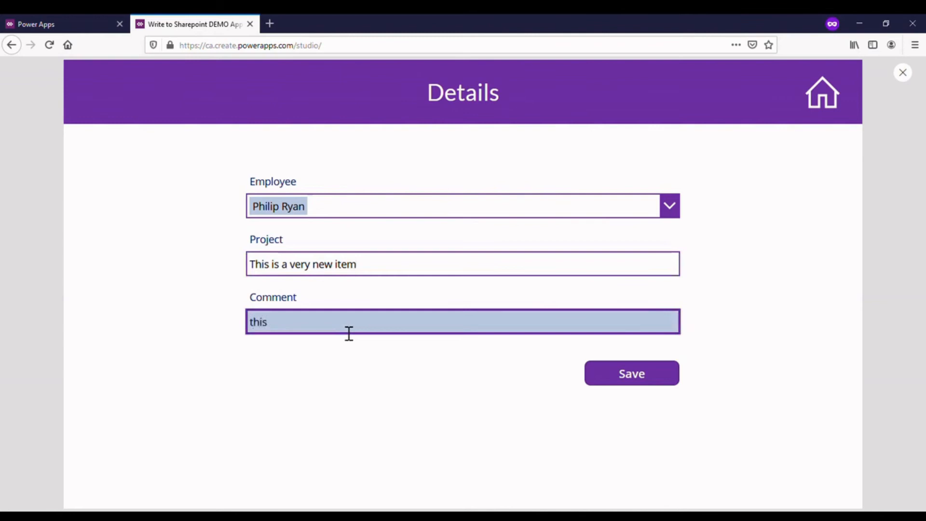
pyautogui.write('this is for demop')
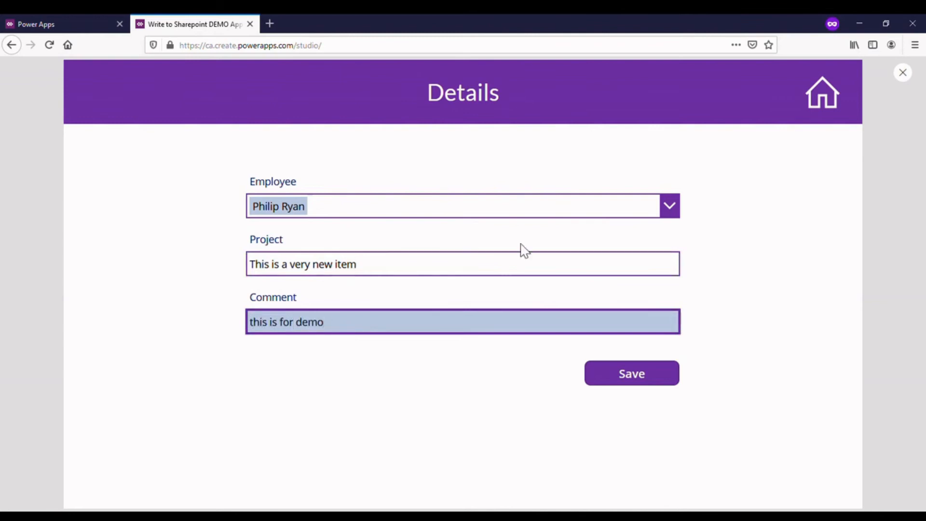
# - Exit the preview and display the full OnSelect formula of the Save button
pyautogui.click(902, 73)
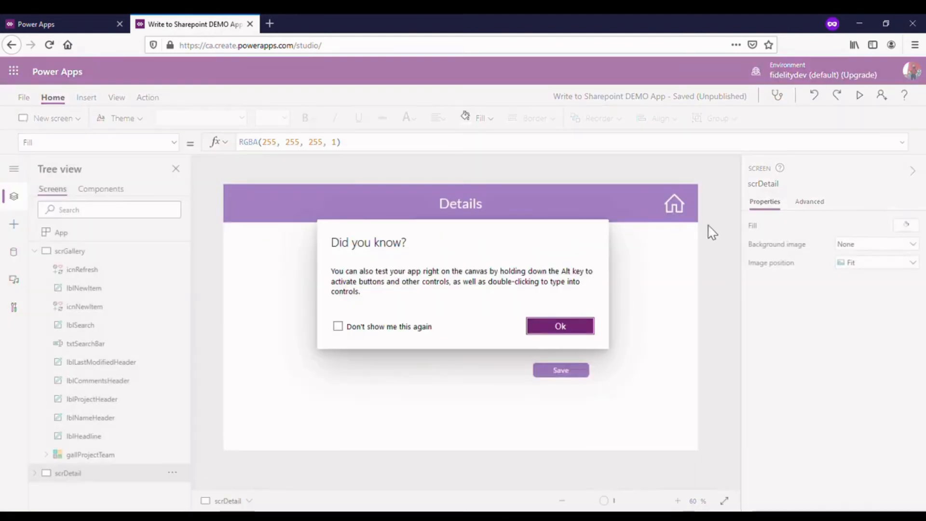
pyautogui.click(577, 332)
pyautogui.click(563, 371)
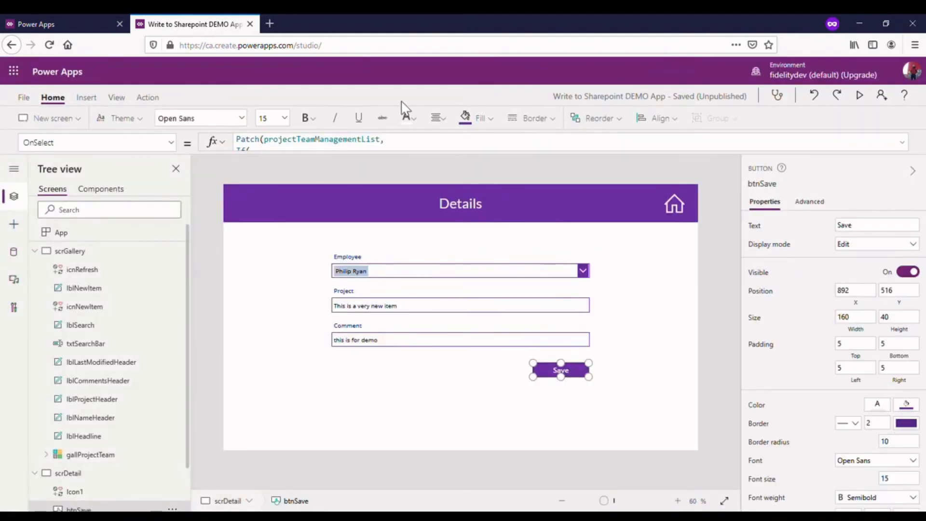
pyautogui.moveTo(379, 157); pyautogui.dragTo(375, 358)
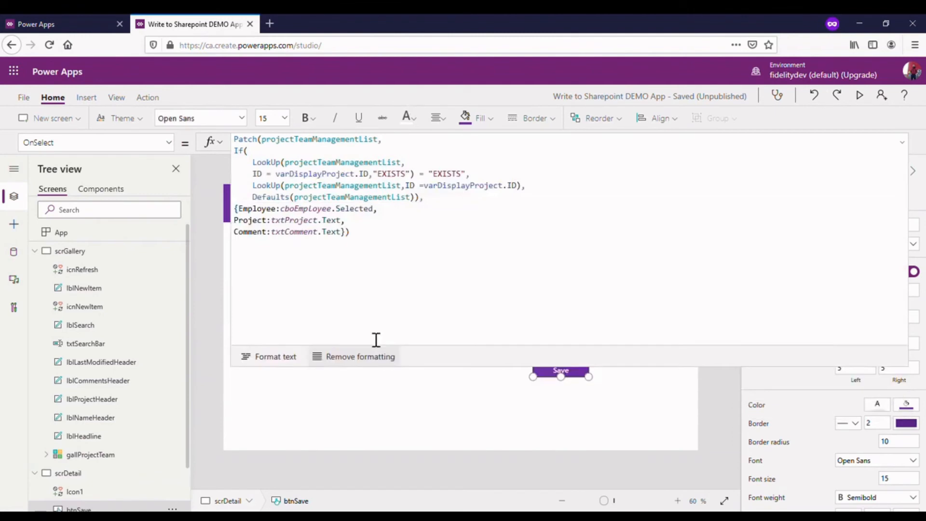
# - Append Navigate(scrGallery); after the Patch call in the Save button's OnSelect formula
pyautogui.click(408, 237)
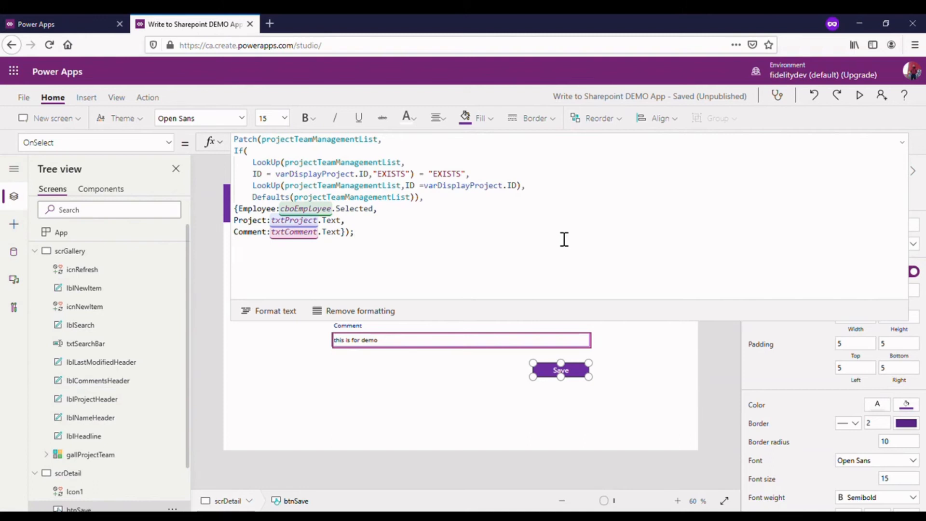
pyautogui.write('nav')
pyautogui.click(419, 336)
pyautogui.write('scr')
pyautogui.scroll(-1, 318, 368)
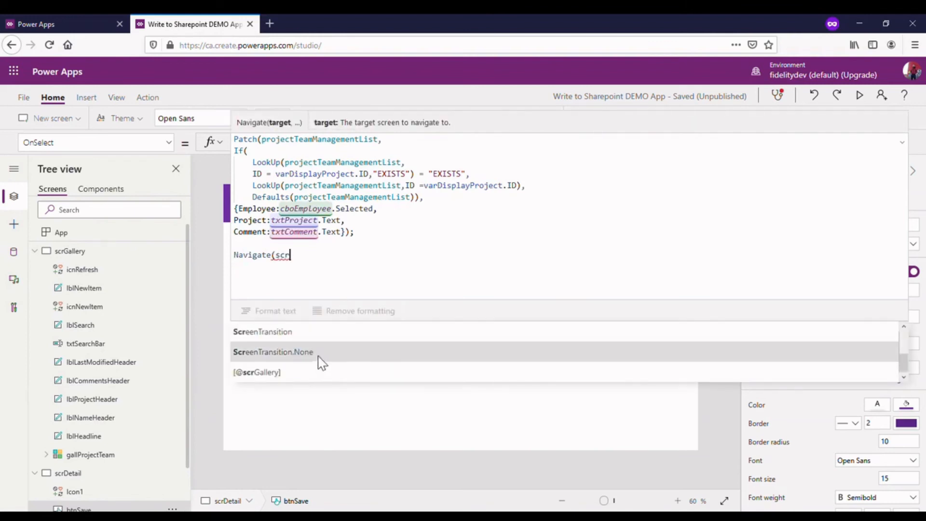
pyautogui.write('Ga')
pyautogui.click(300, 352)
pyautogui.write(');')
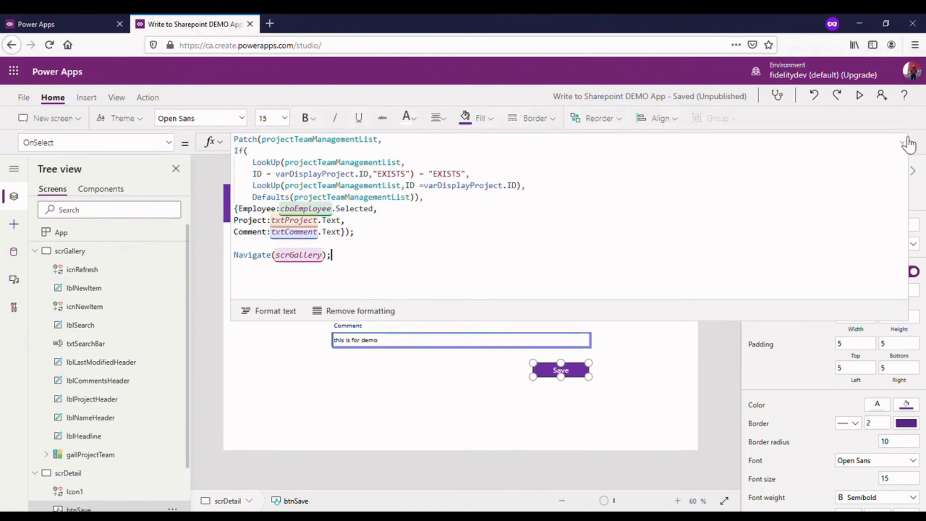
# - Preview the app, save the new item and find its entry at the end of the gallery
pyautogui.click(860, 95)
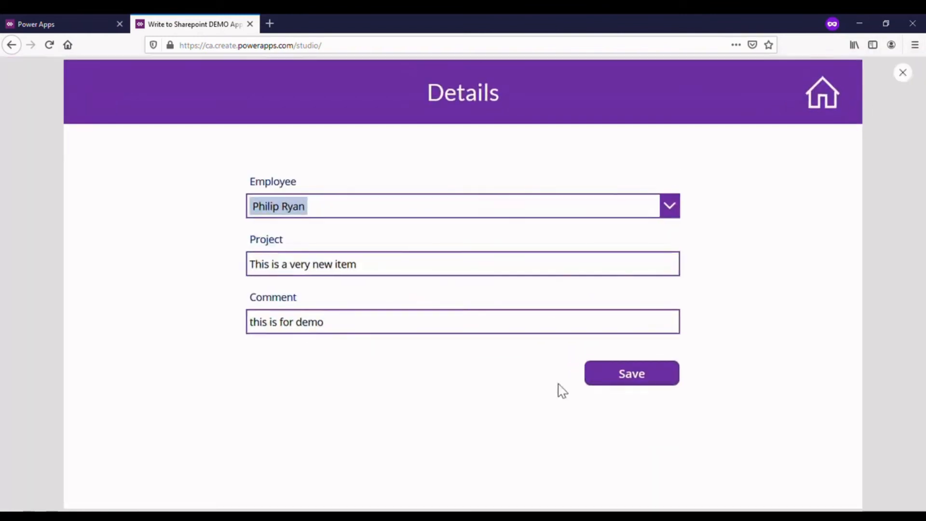
pyautogui.click(612, 380)
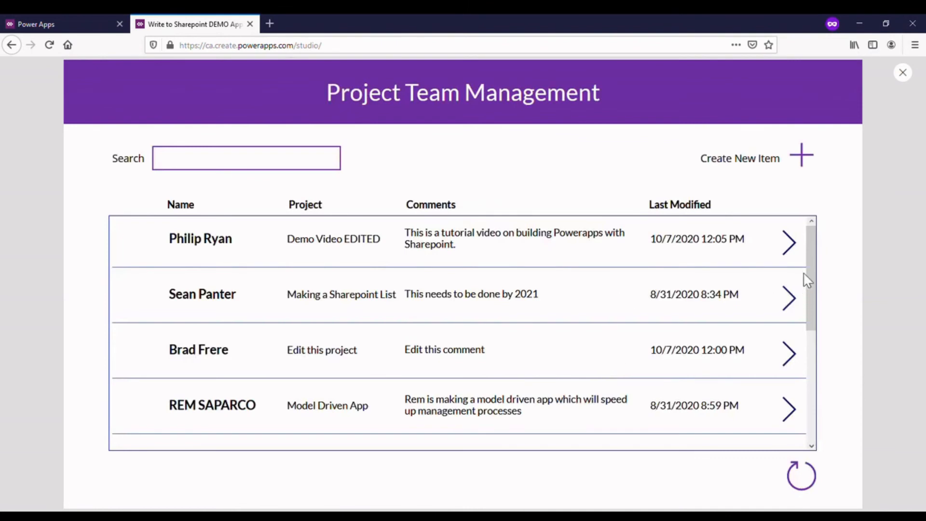
pyautogui.moveTo(808, 265); pyautogui.dragTo(829, 413)
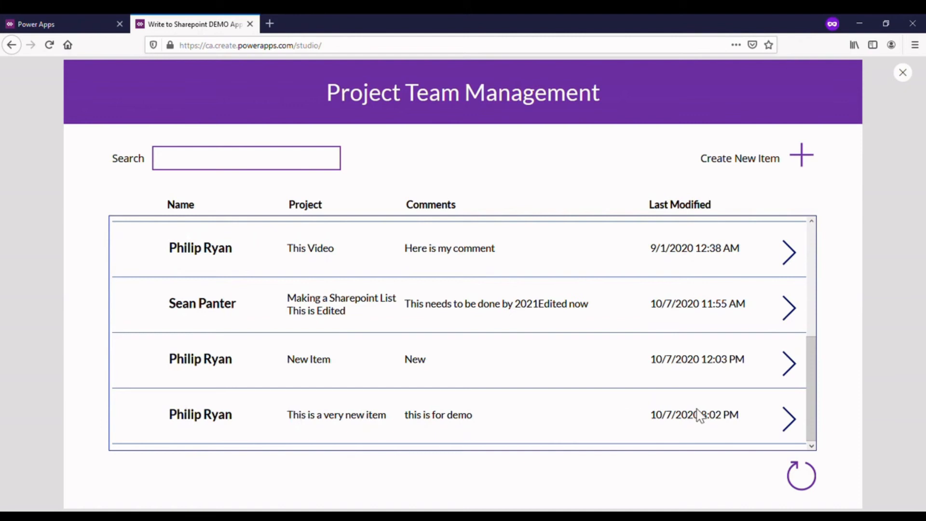
# - Review the gallery's items, open the details of "This is a very new item" and return to the gallery
pyautogui.moveTo(815, 392); pyautogui.dragTo(807, 261)
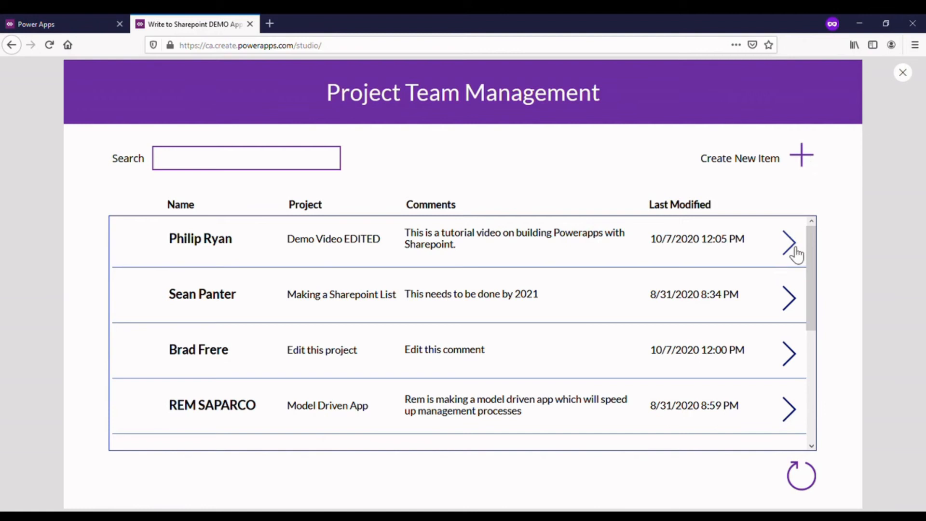
pyautogui.scroll(-5, 798, 358)
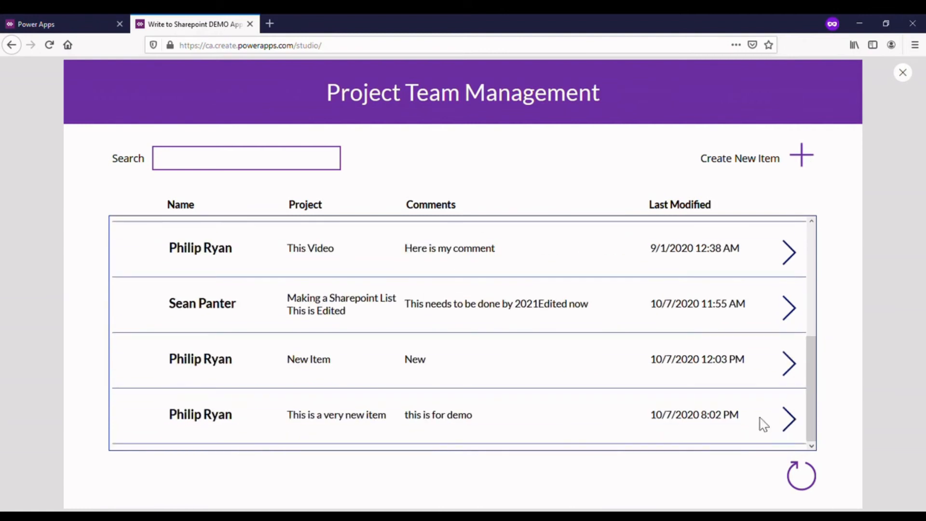
pyautogui.click(779, 423)
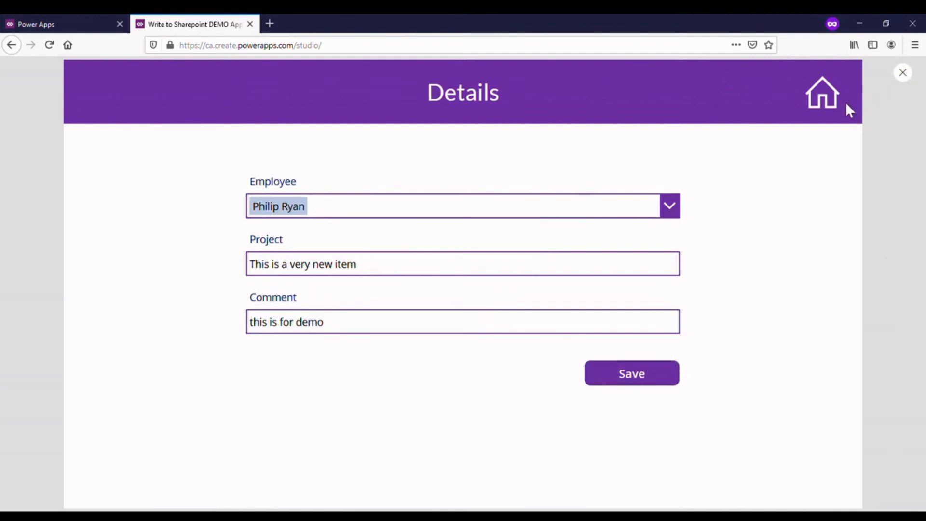
pyautogui.click(819, 105)
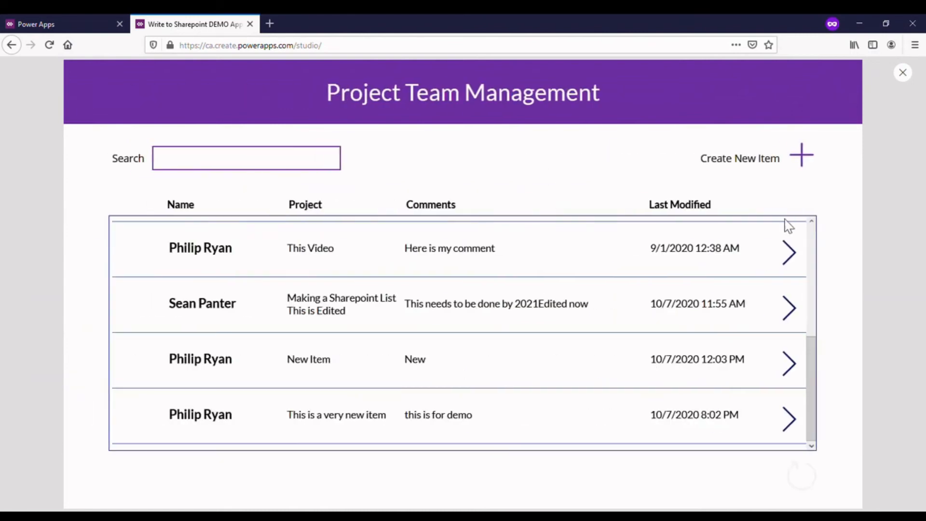
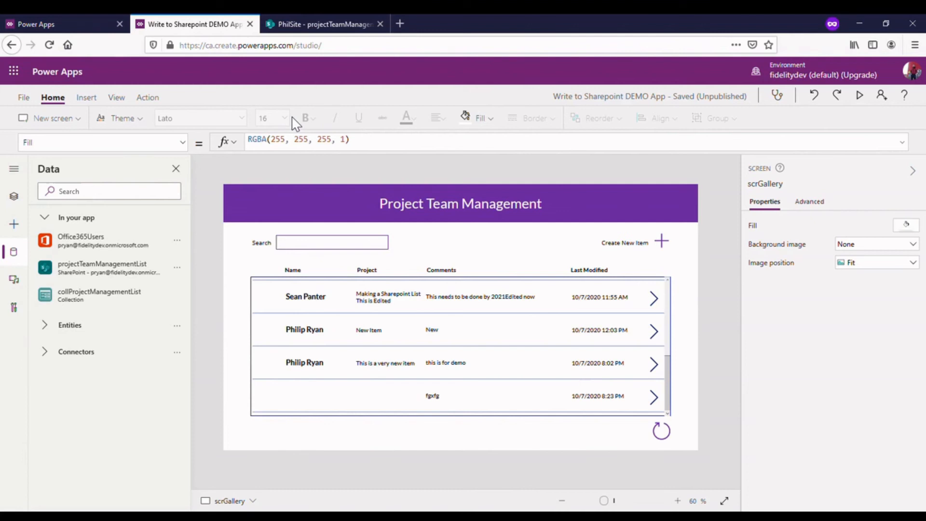
# - Refresh the gallery, open the record without an employee in preview, change its comment to "New Comment" and save it
pyautogui.keyDown('alt'); pyautogui.click(662, 436); pyautogui.keyUp('alt')
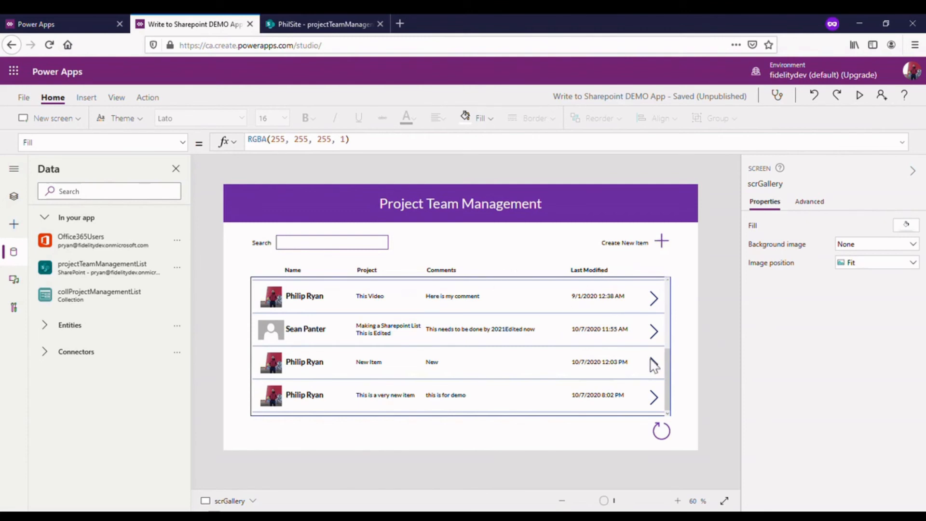
pyautogui.keyDown('alt'); pyautogui.click(660, 246); pyautogui.keyUp('alt')
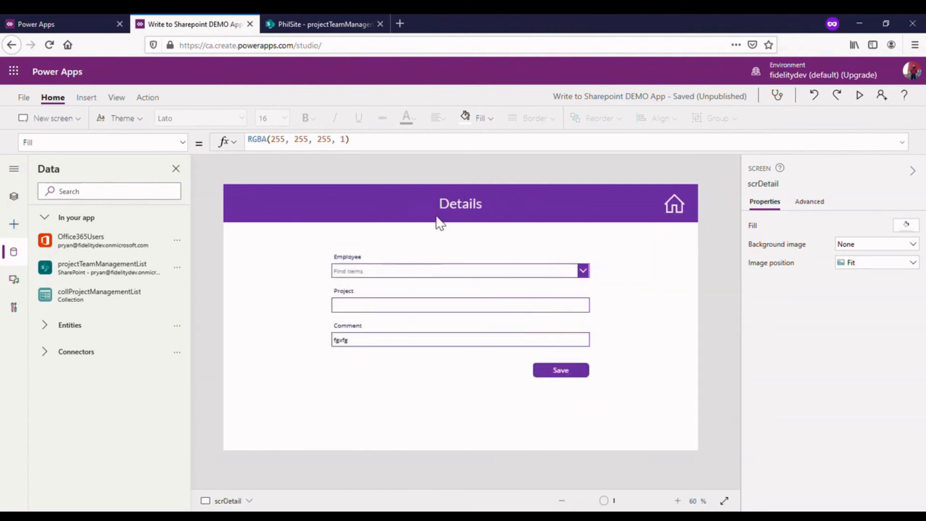
pyautogui.click(860, 98)
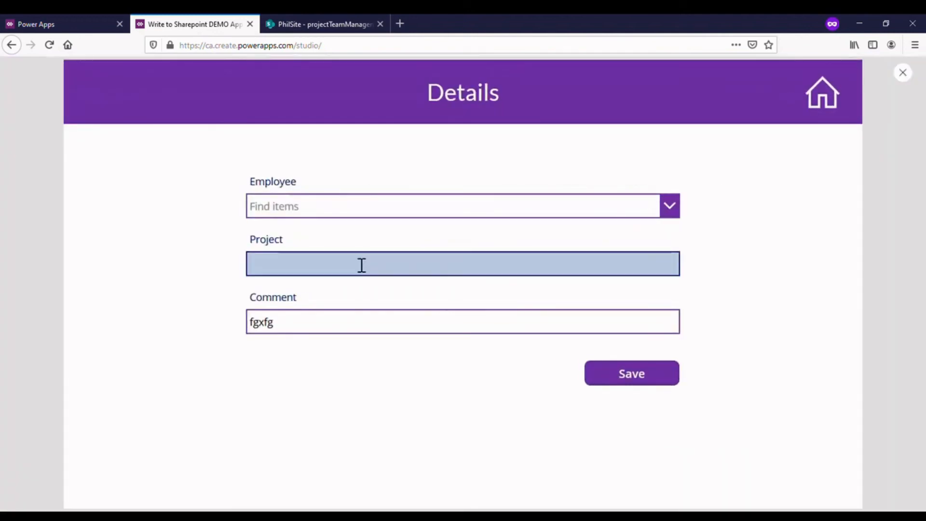
pyautogui.doubleClick(333, 327)
pyautogui.write('New Comment')
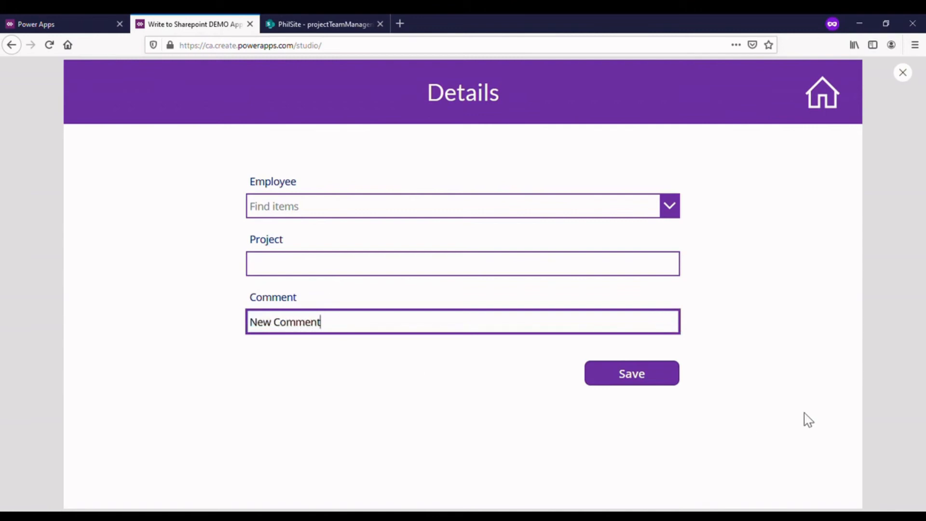
pyautogui.click(640, 381)
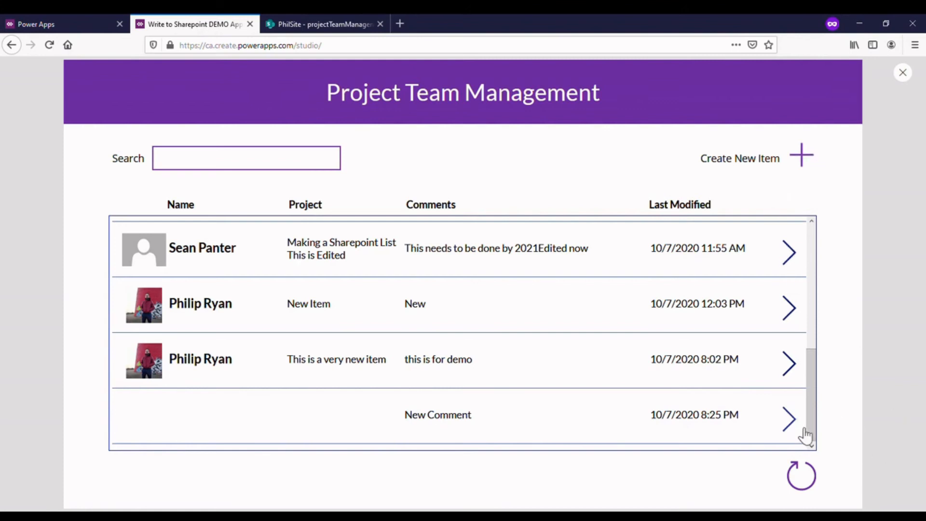
# - Close the preview, reopen the "New Comment" record's details and expand the Save button's OnSelect formula
pyautogui.click(801, 159)
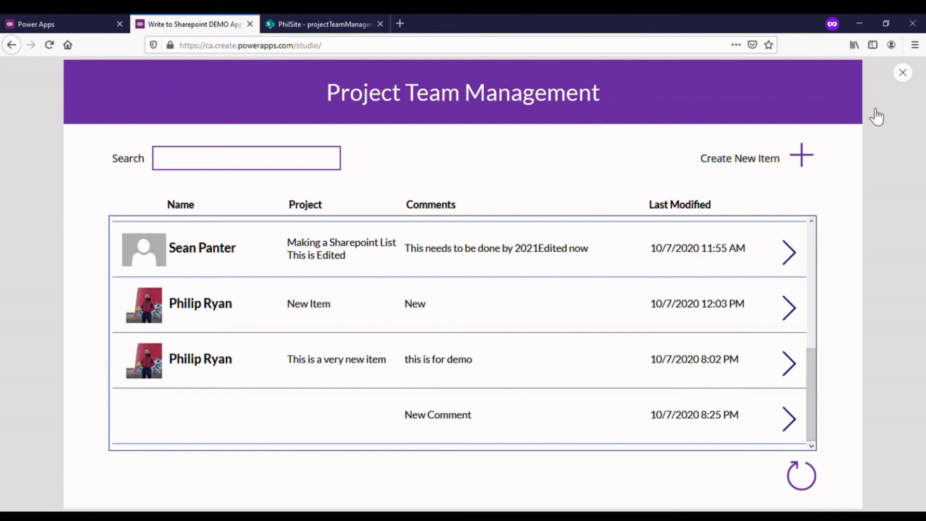
pyautogui.click(904, 74)
pyautogui.click(550, 324)
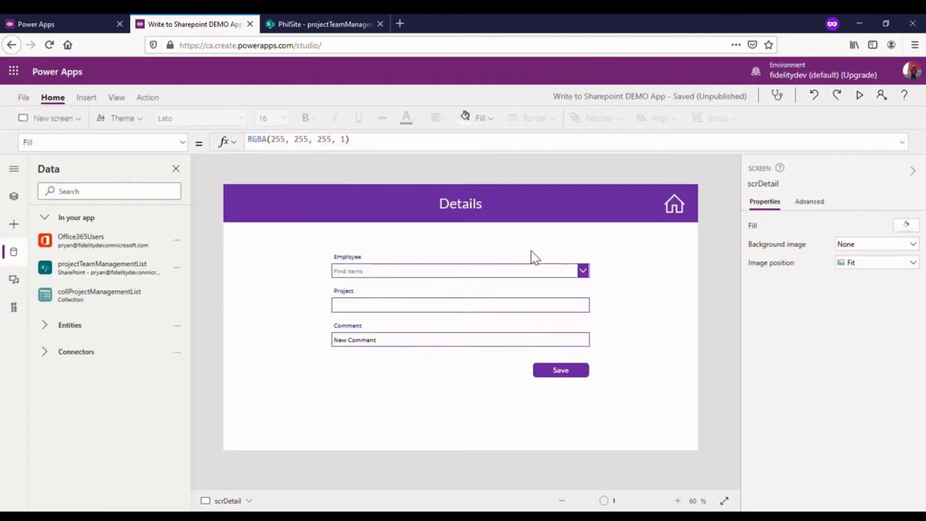
pyautogui.click(567, 374)
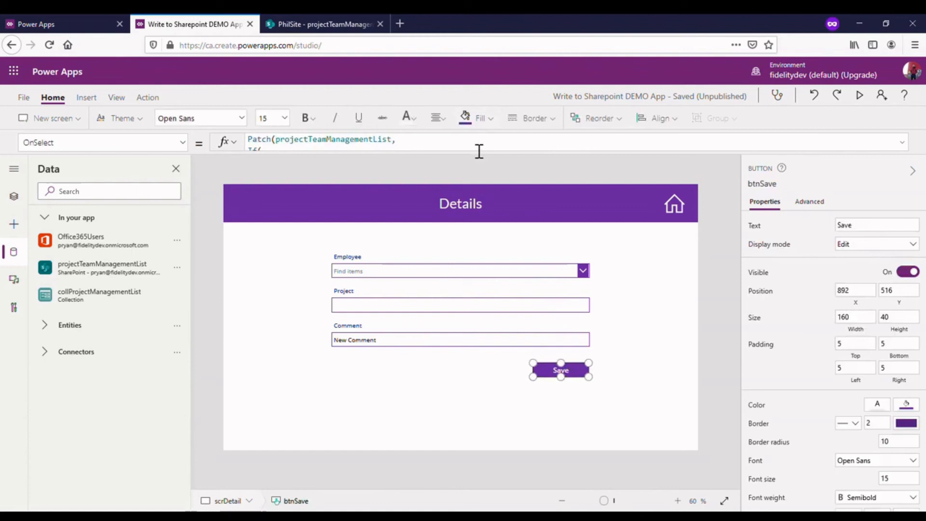
pyautogui.moveTo(470, 160); pyautogui.dragTo(472, 373)
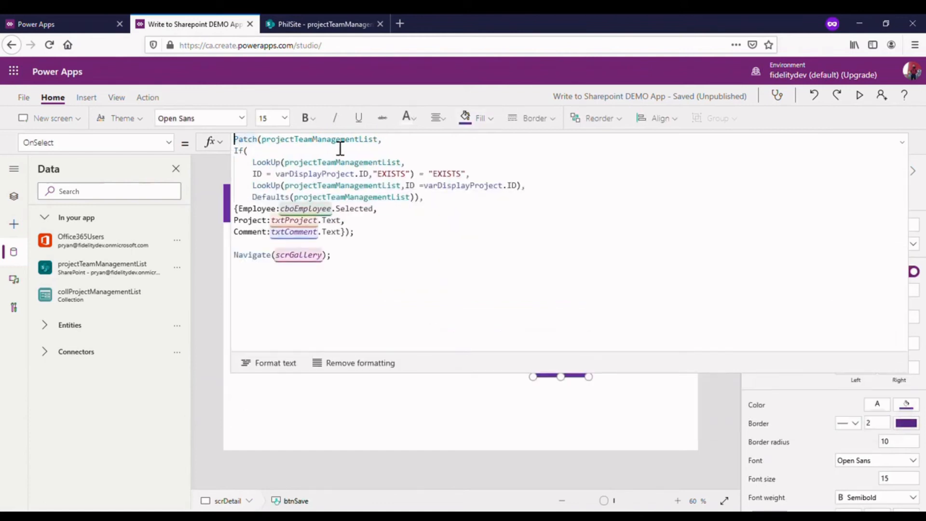
# - Insert blank lines above the Patch call in the Save button's OnSelect formula and start an If( statement there
pyautogui.press('Return')
pyautogui.press('Return')
pyautogui.press('Return')
pyautogui.press('Return')
pyautogui.press('Return')
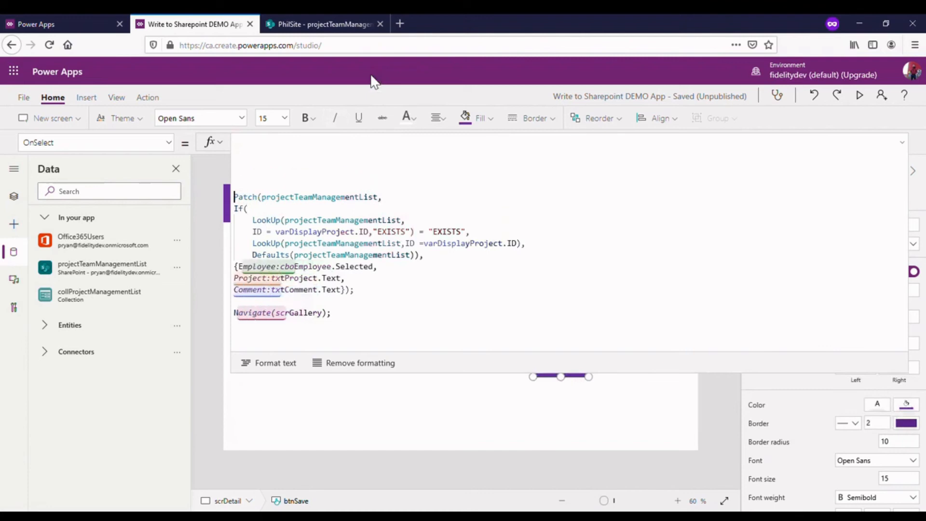
pyautogui.click(314, 147)
pyautogui.write('If(')
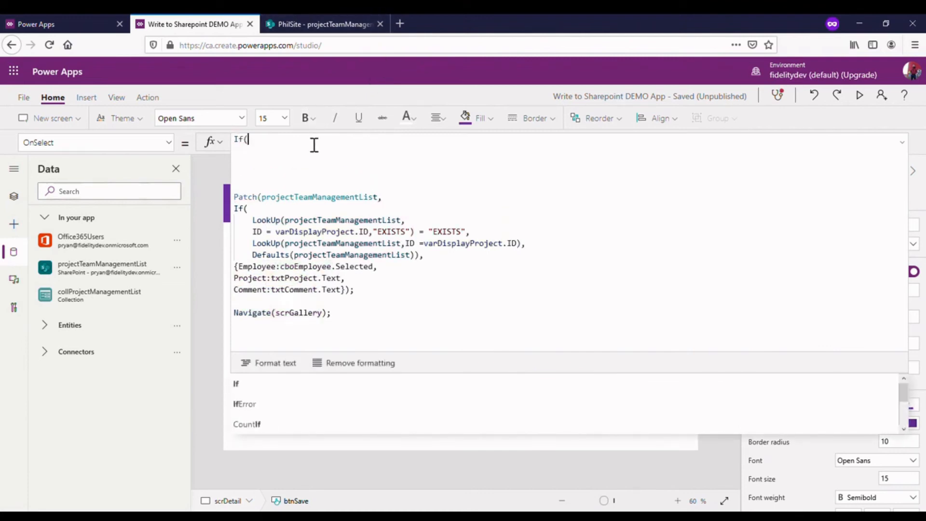
# - Look up the control name of the Employee combo box, and return to the Save button's expanded OnSelect formula
pyautogui.click(902, 143)
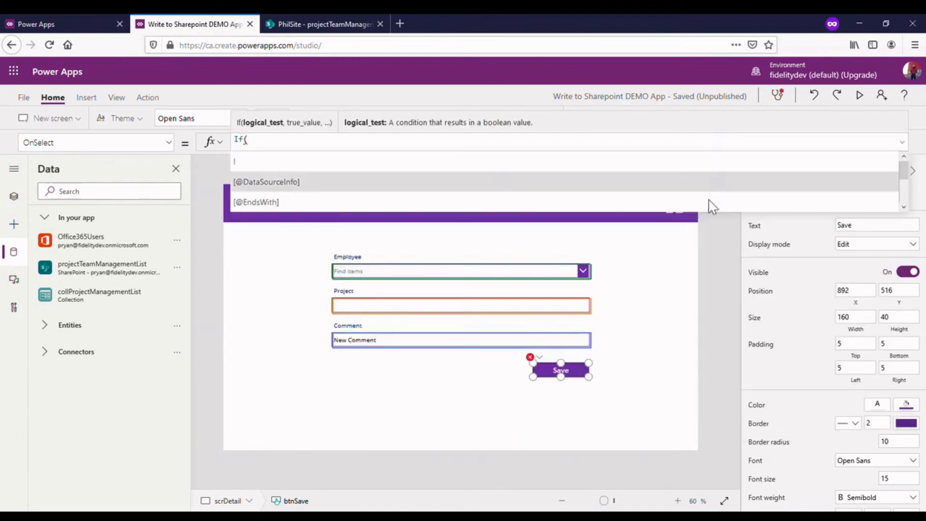
pyautogui.click(485, 284)
pyautogui.click(483, 279)
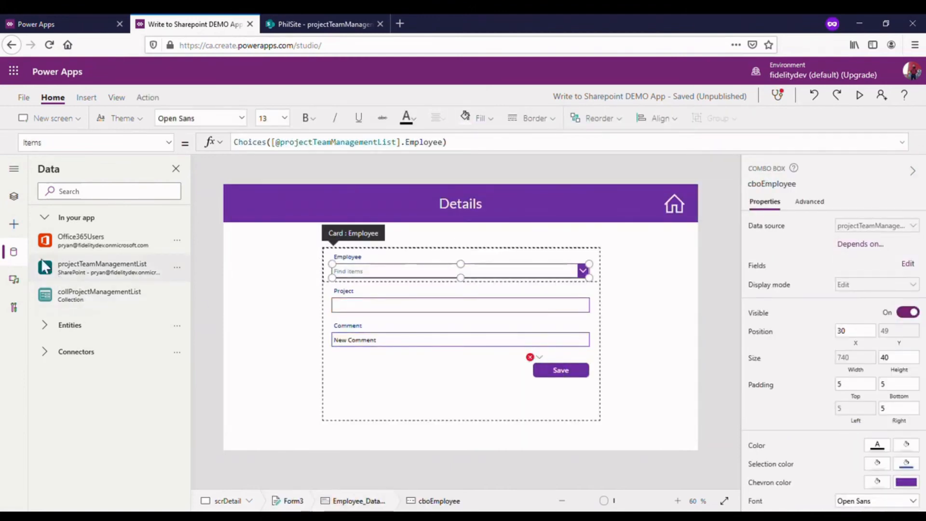
pyautogui.click(20, 202)
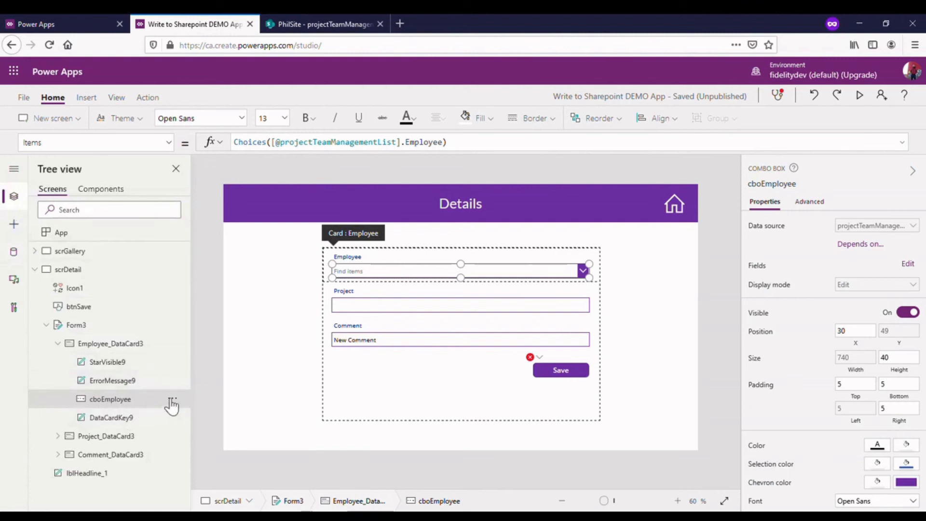
pyautogui.click(531, 357)
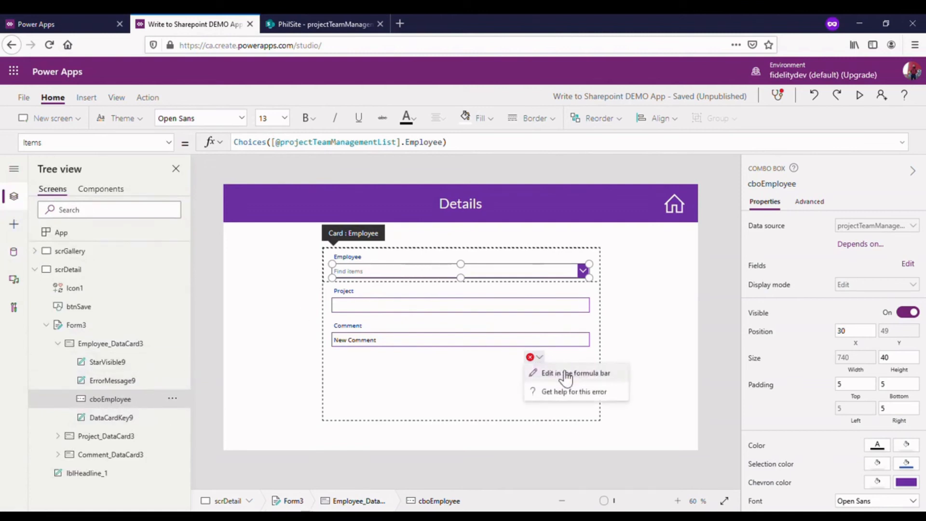
pyautogui.click(559, 370)
pyautogui.click(372, 143)
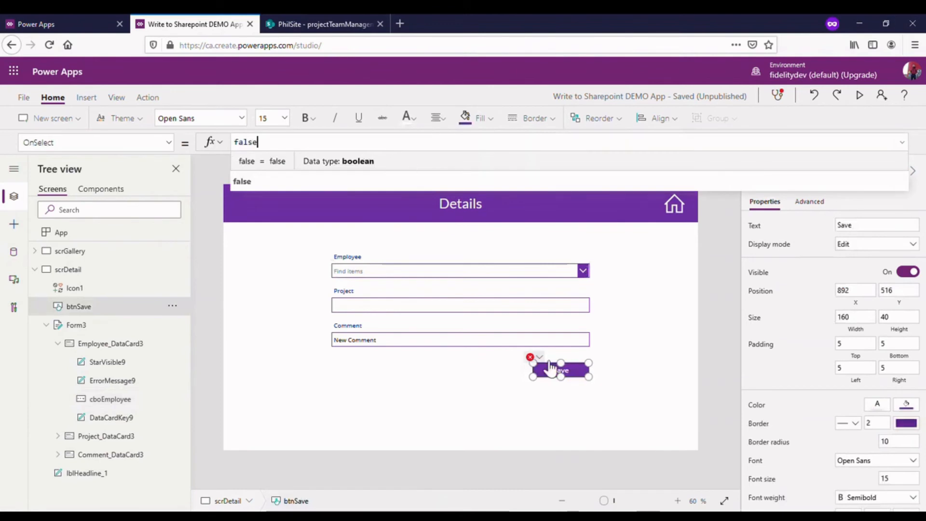
pyautogui.click(536, 358)
pyautogui.click(564, 372)
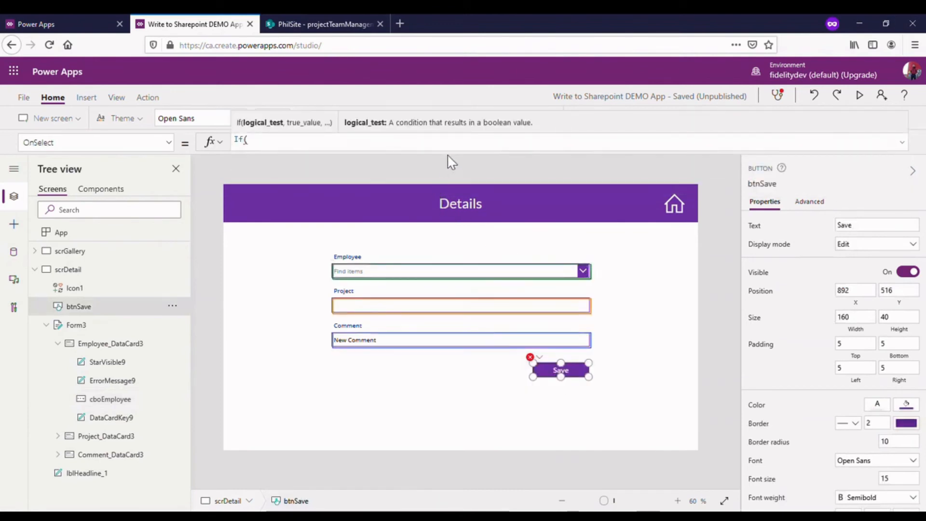
pyautogui.click(397, 153)
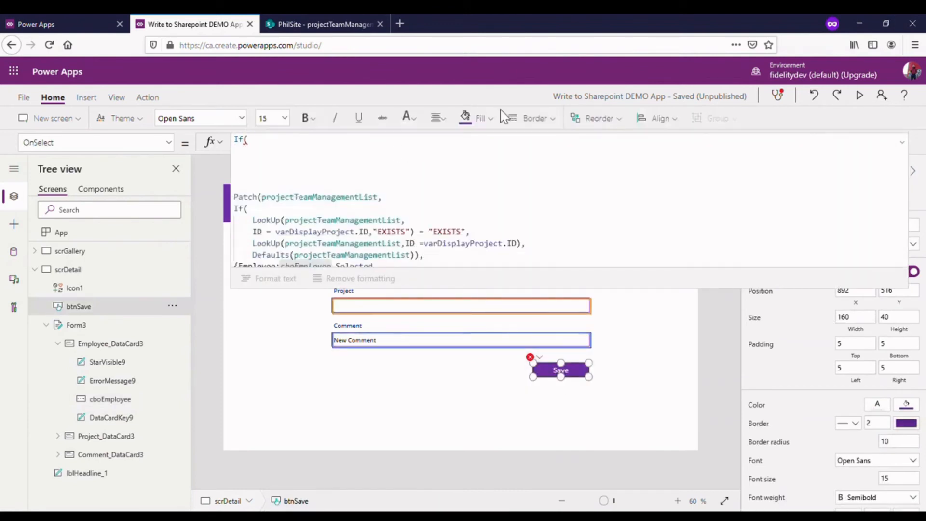
# - Enter IsBlank(cboEmployee) as the condition of the If statement in the OnSelect formula
pyautogui.write('cboi')
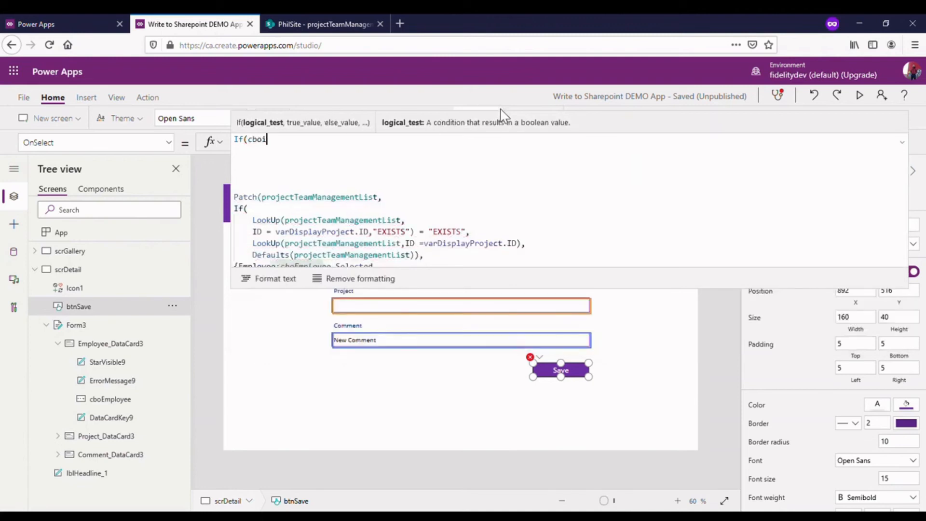
pyautogui.write('Employee')
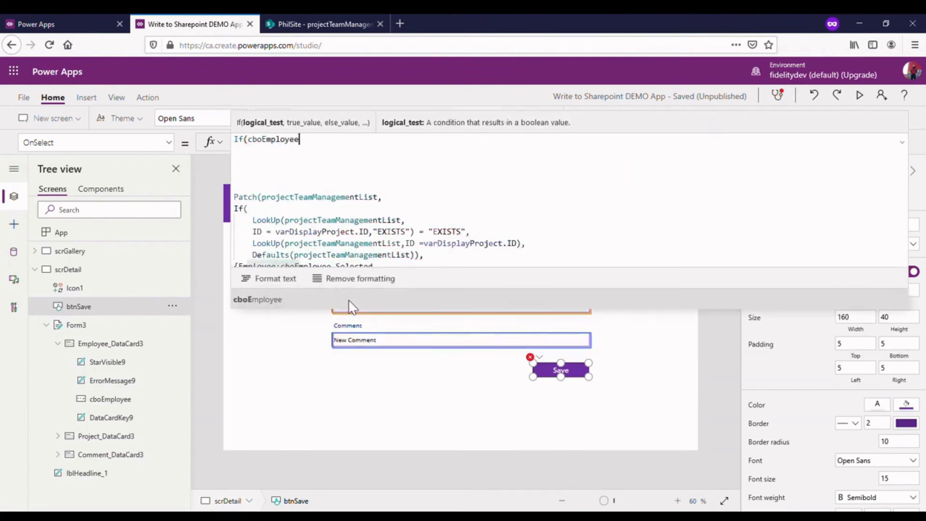
pyautogui.doubleClick(265, 140)
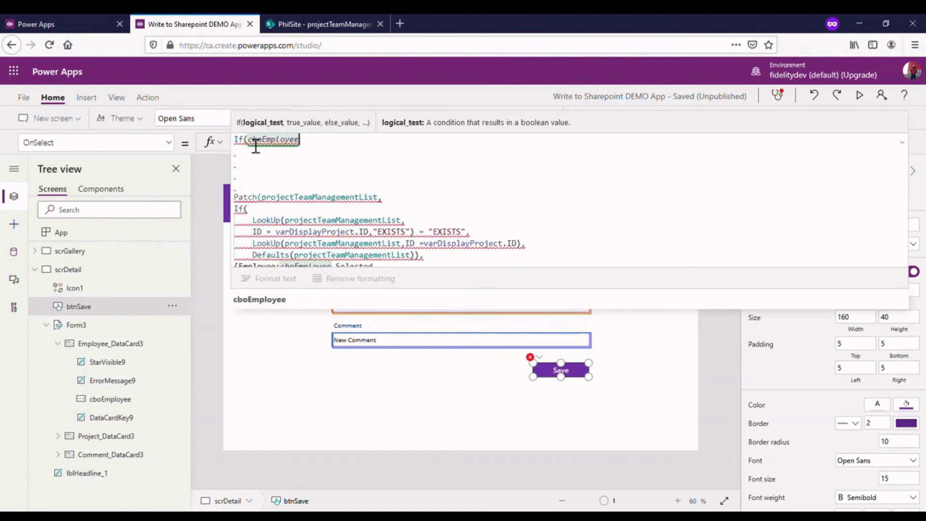
pyautogui.press('Left')
pyautogui.write('Is')
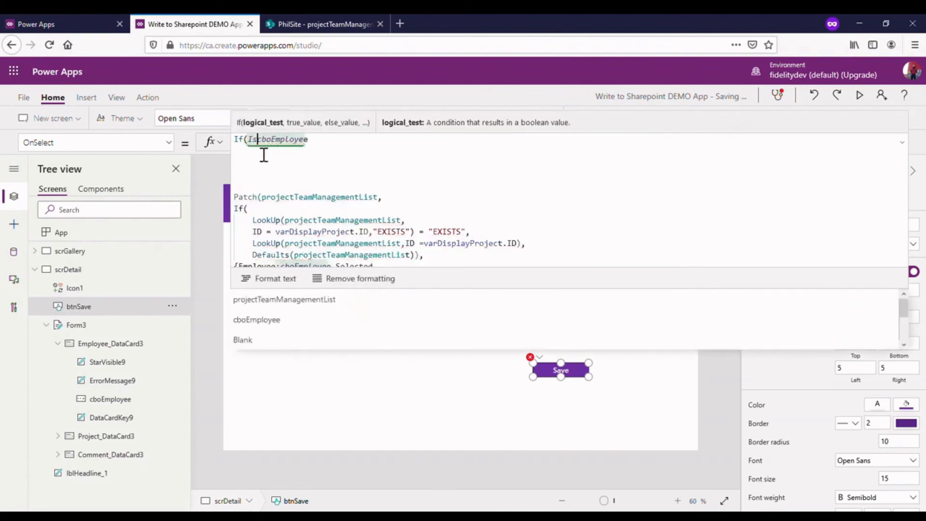
pyautogui.write('Bank')
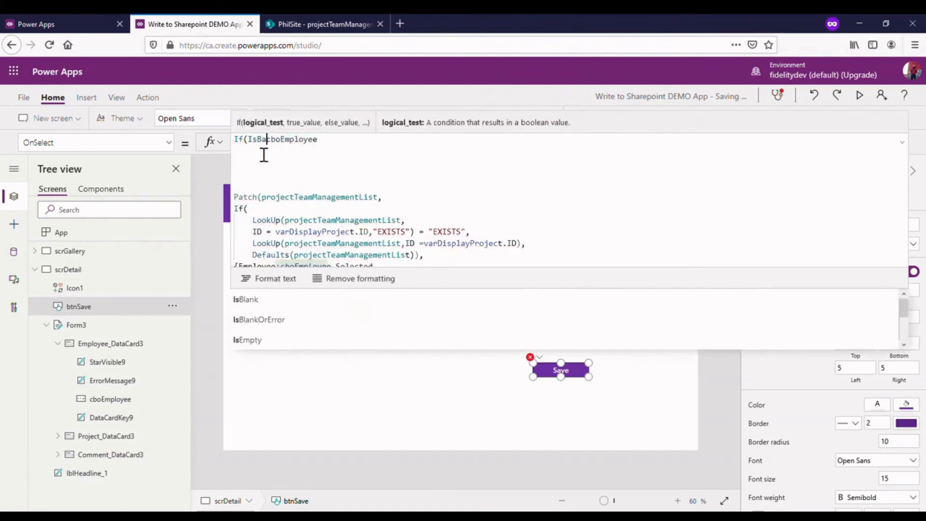
pyautogui.write('(')
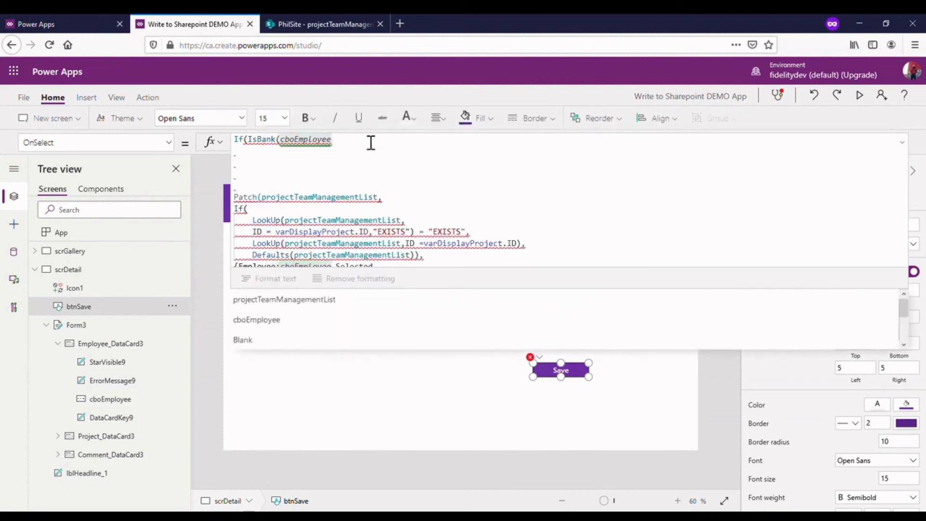
pyautogui.click(262, 141)
pyautogui.write('l')
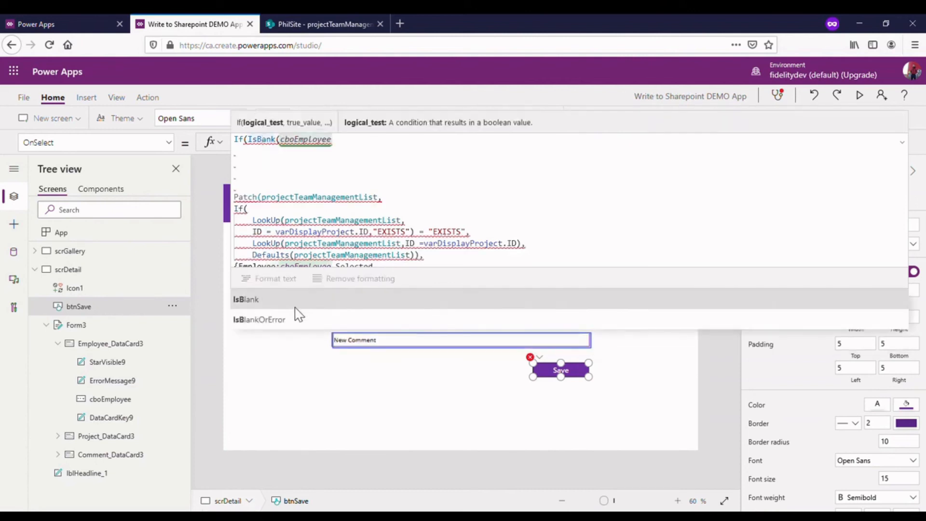
pyautogui.click(355, 145)
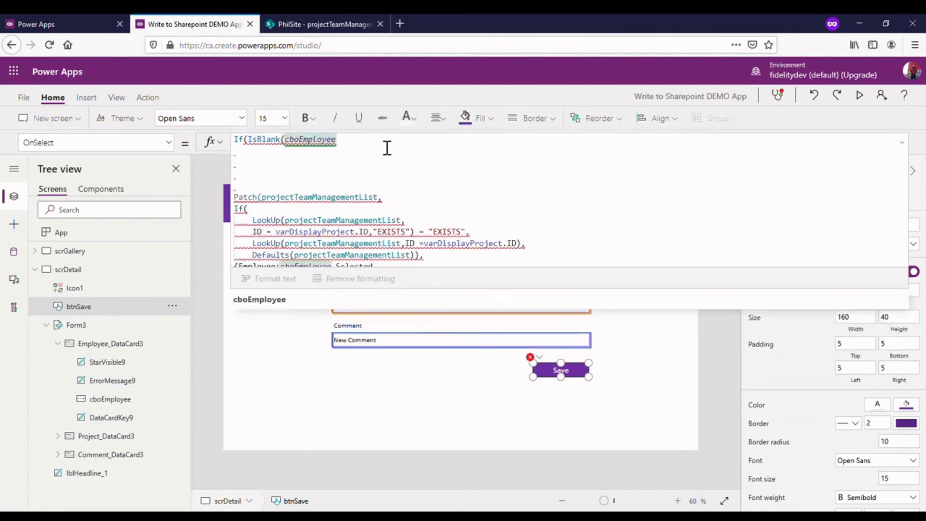
pyautogui.write(')')
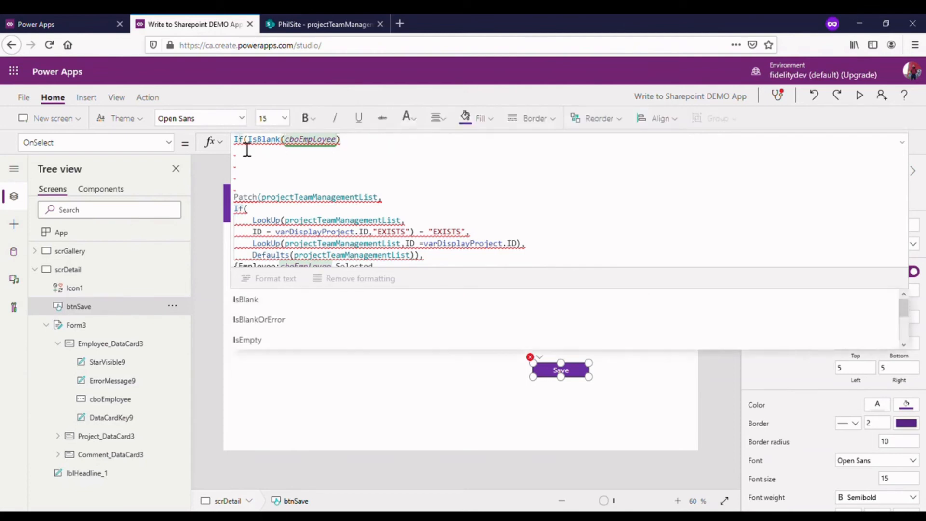
# - Wrap the If statement in an UpdateContext call by inserting UpdateContext({varEmployeeError: directly before it on the same line
pyautogui.click(340, 150)
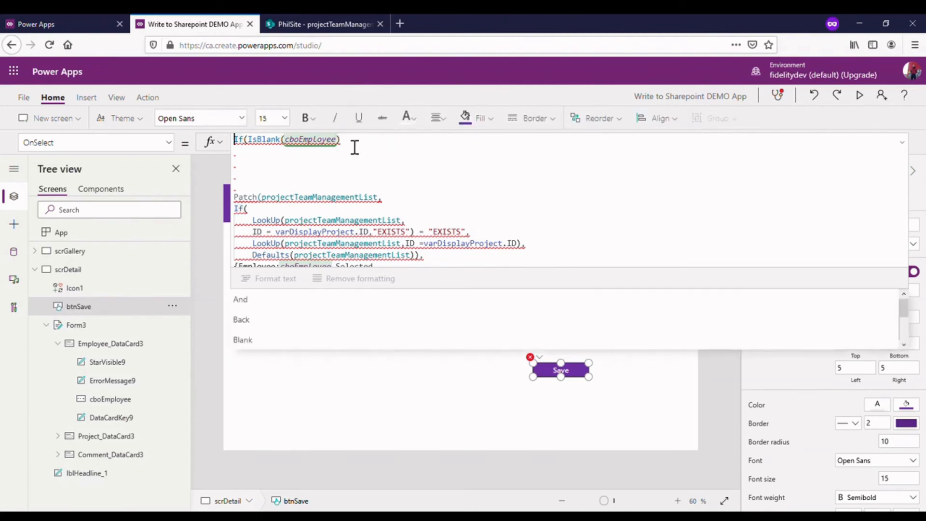
pyautogui.press('Return')
pyautogui.press('Up')
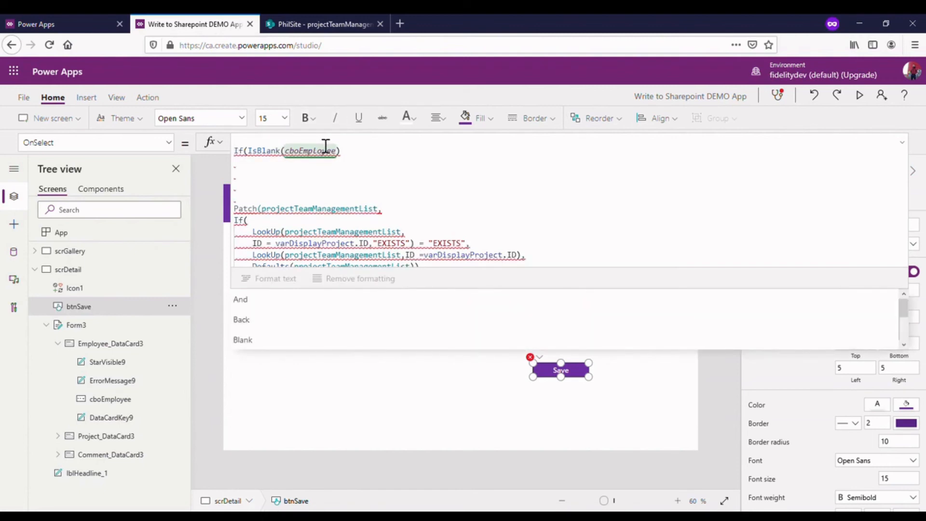
pyautogui.write('Update')
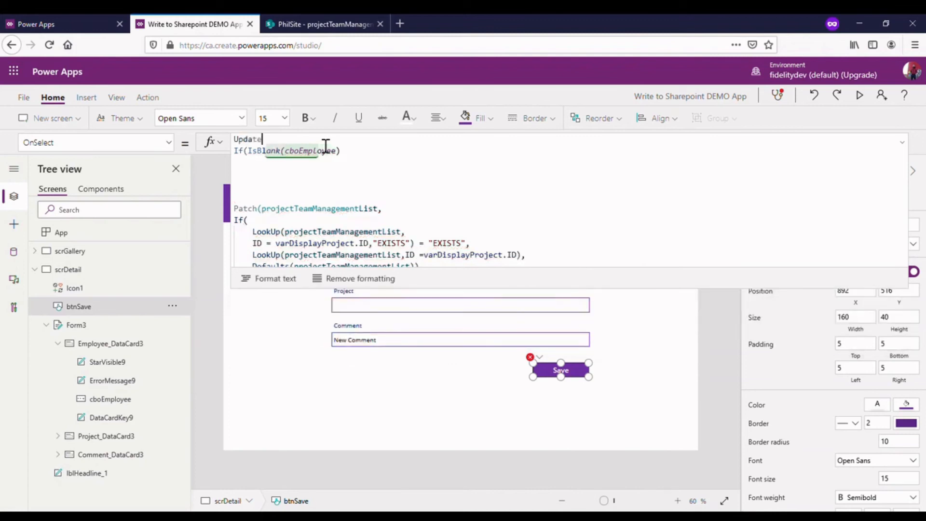
pyautogui.write('Cont')
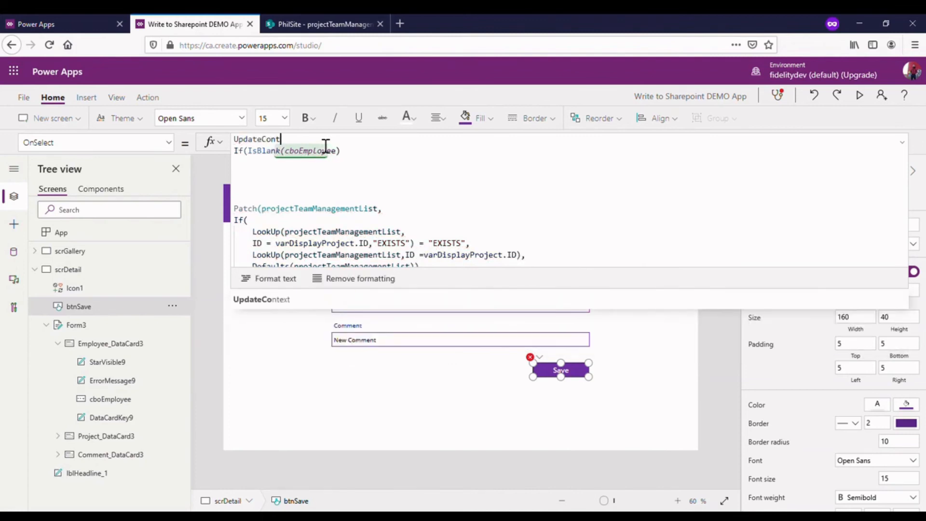
pyautogui.write('ext({')
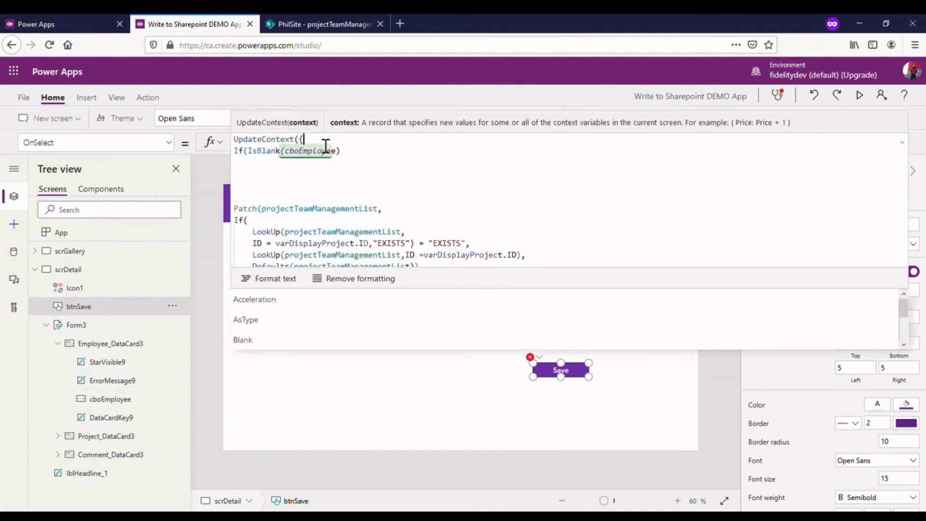
pyautogui.write('varEmployee')
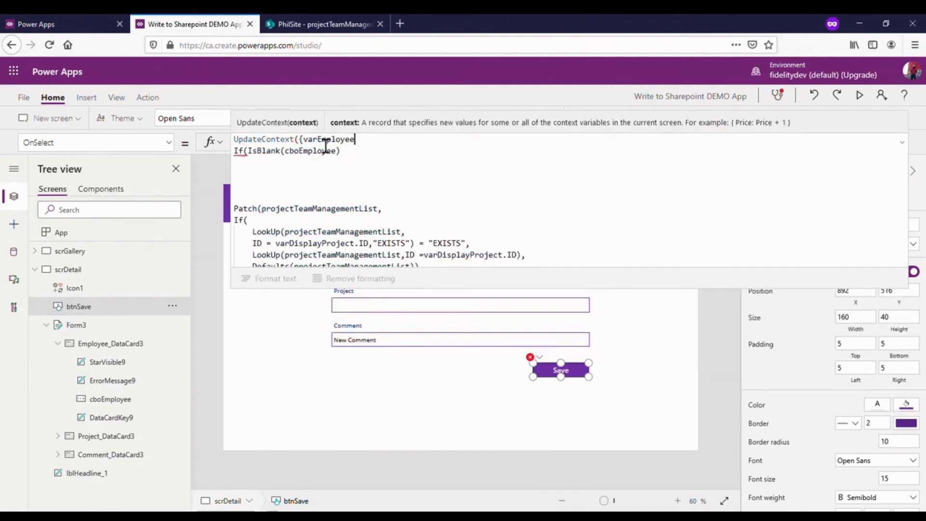
pyautogui.write('Ero')
pyautogui.press('BackSpace')
pyautogui.write('rro')
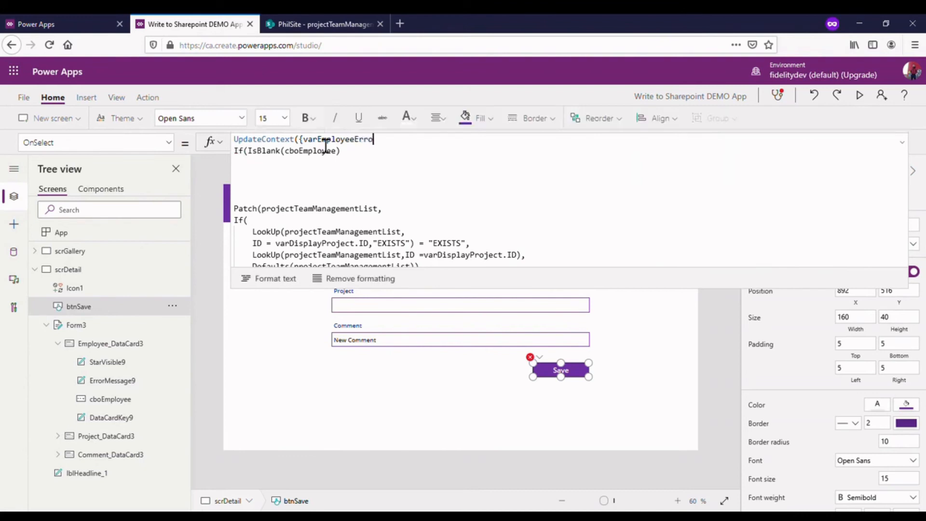
pyautogui.write('r:')
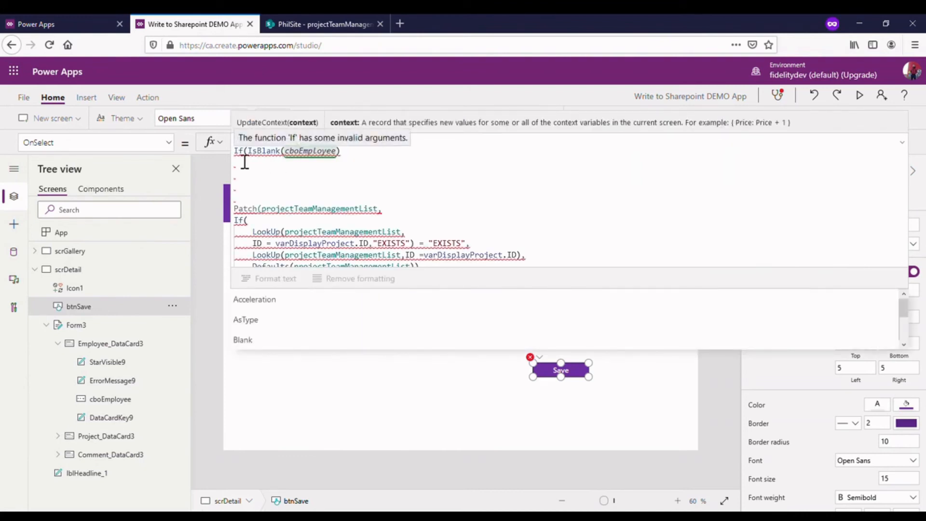
pyautogui.press('Delete')
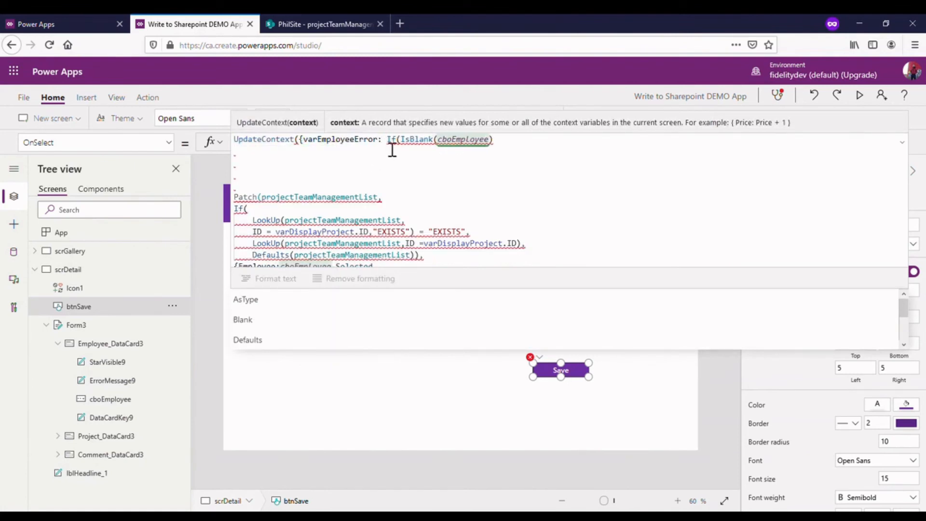
# - Complete the varEmployeeError check with true and false as the If results, and close the UpdateContext statement with a semicolon
pyautogui.click(502, 146)
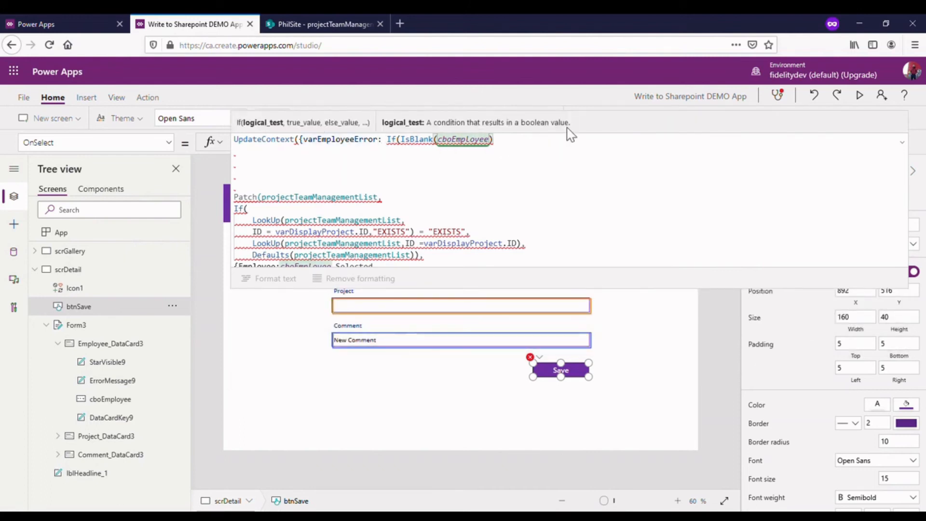
pyautogui.write(',')
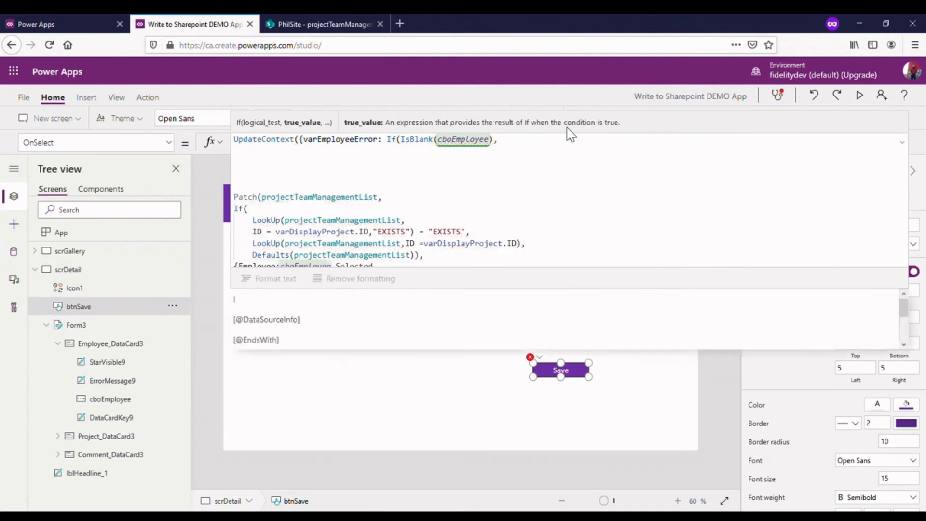
pyautogui.write('true')
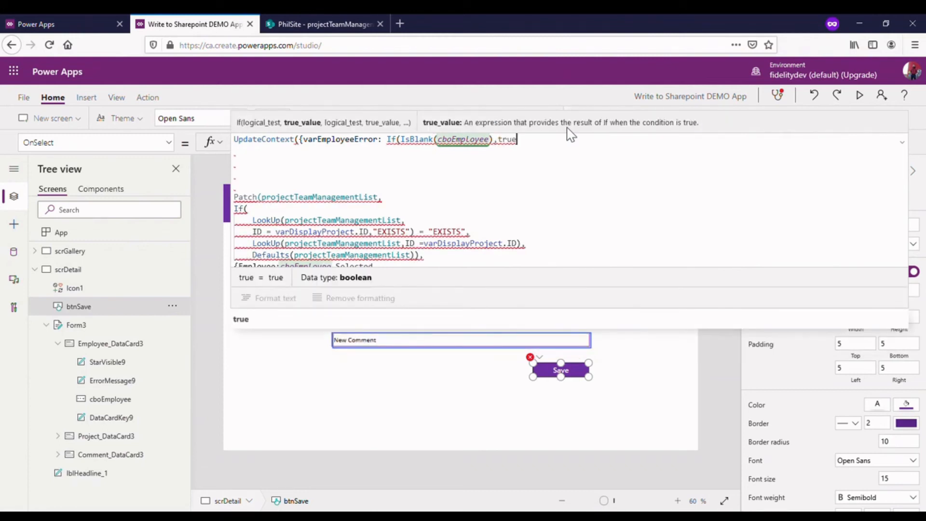
pyautogui.write(',')
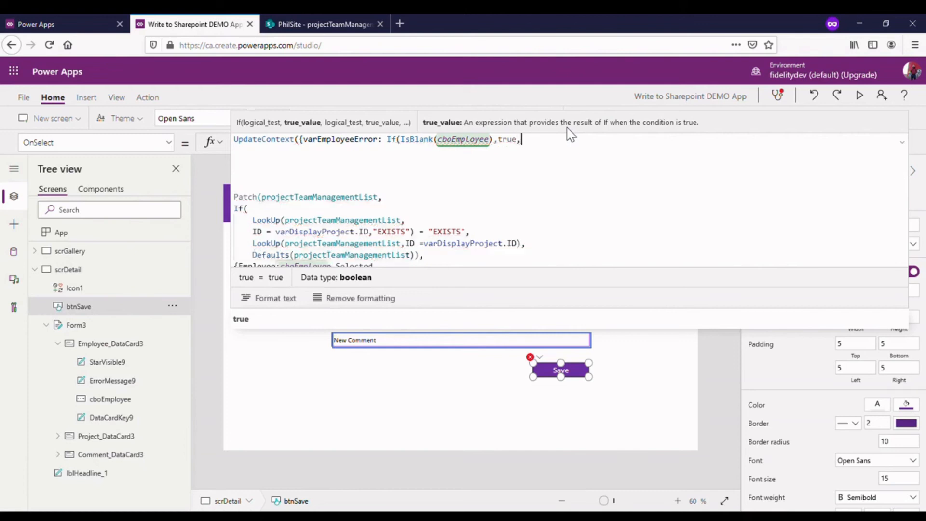
pyautogui.write('false)')
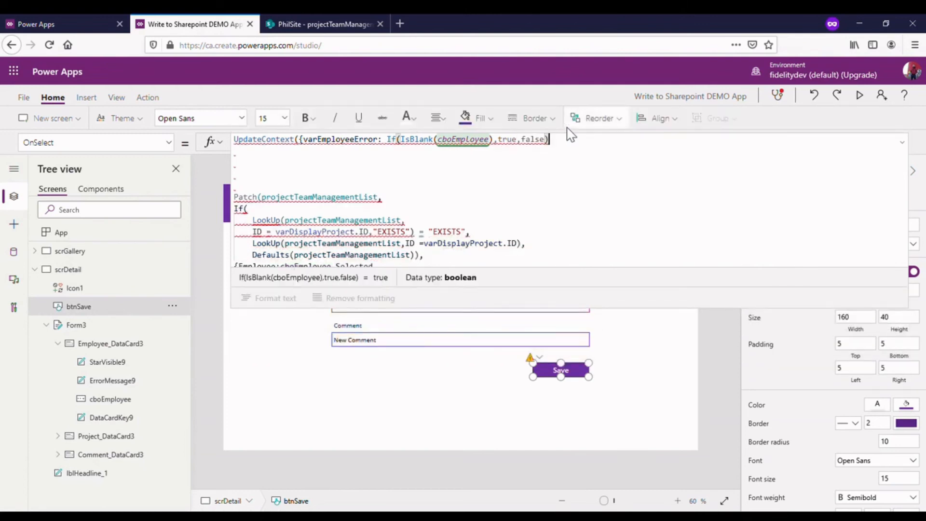
pyautogui.write('});')
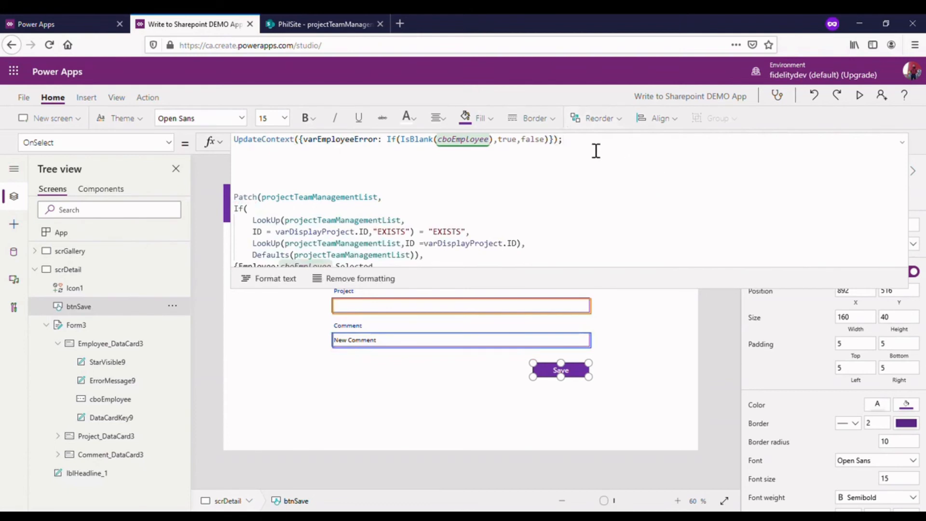
# - Duplicate the varEmployeeError UpdateContext statement onto a new line directly below it
pyautogui.moveTo(622, 145); pyautogui.dragTo(202, 141)
pyautogui.click(715, 161)
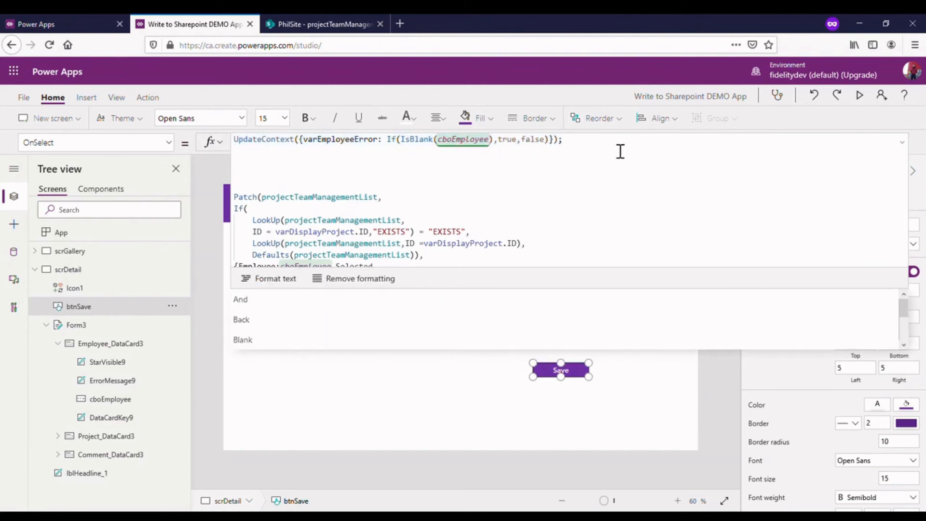
pyautogui.click(621, 151)
pyautogui.moveTo(587, 147); pyautogui.dragTo(234, 144)
pyautogui.hotkey('ctrl', 'c')
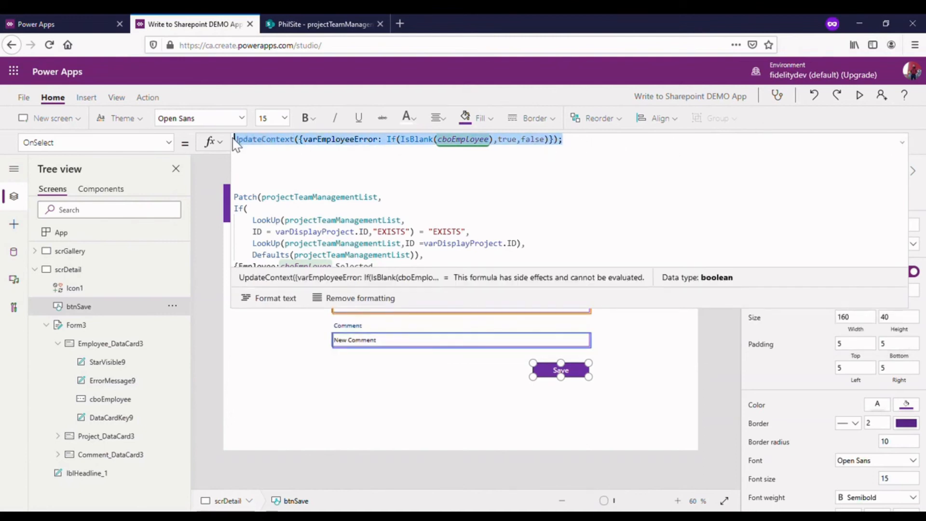
pyautogui.click(599, 150)
pyautogui.press('Return')
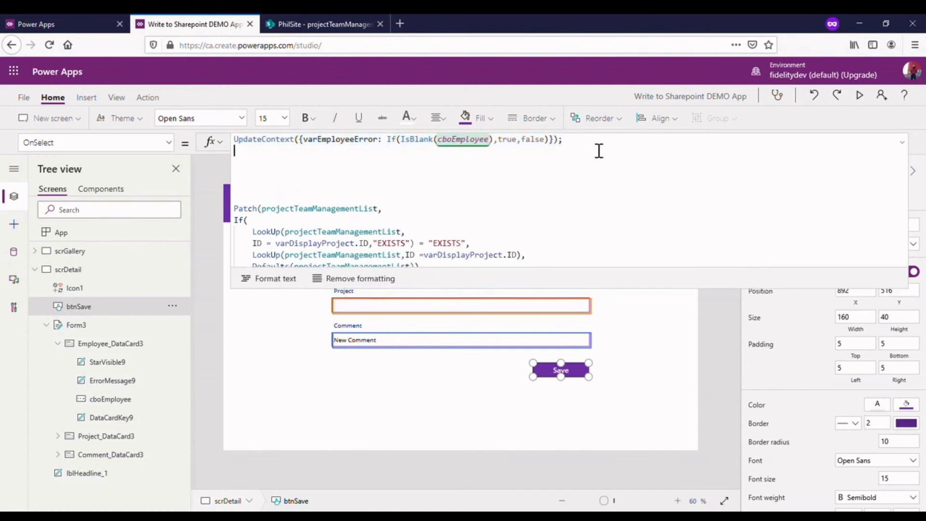
pyautogui.hotkey('ctrl', 'v')
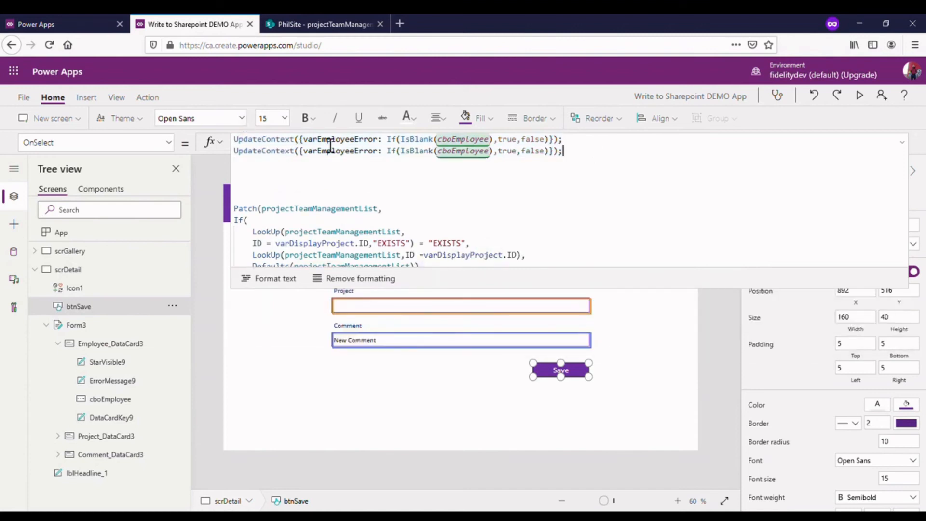
# - Change the second UpdateContext statement to set varProjectError based on whether txtProject is blank
pyautogui.moveTo(363, 161); pyautogui.dragTo(332, 161)
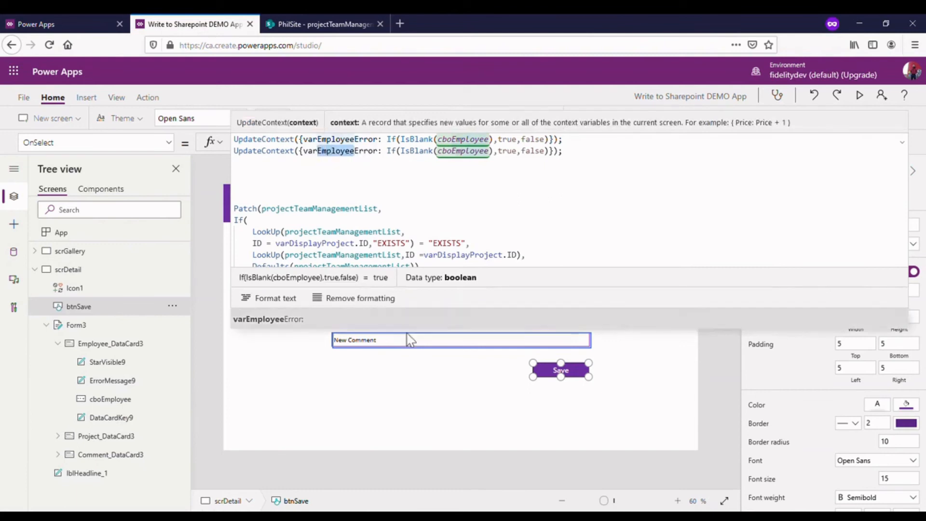
pyautogui.moveTo(502, 309); pyautogui.dragTo(507, 212)
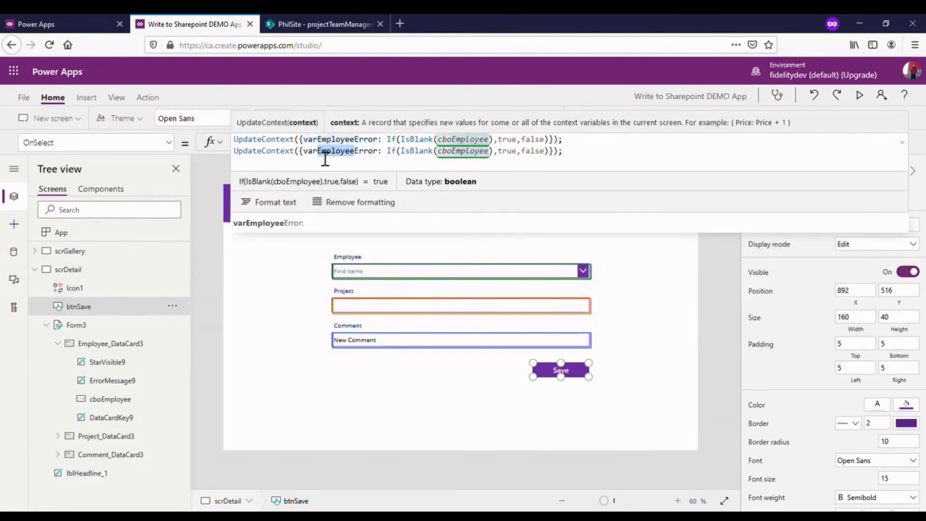
pyautogui.write('Project')
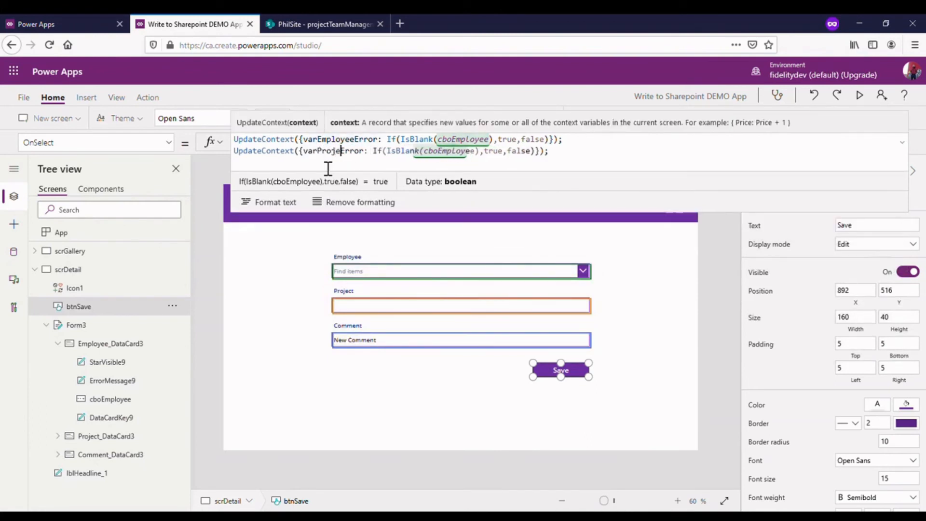
pyautogui.moveTo(433, 161); pyautogui.dragTo(490, 157)
pyautogui.write('txt')
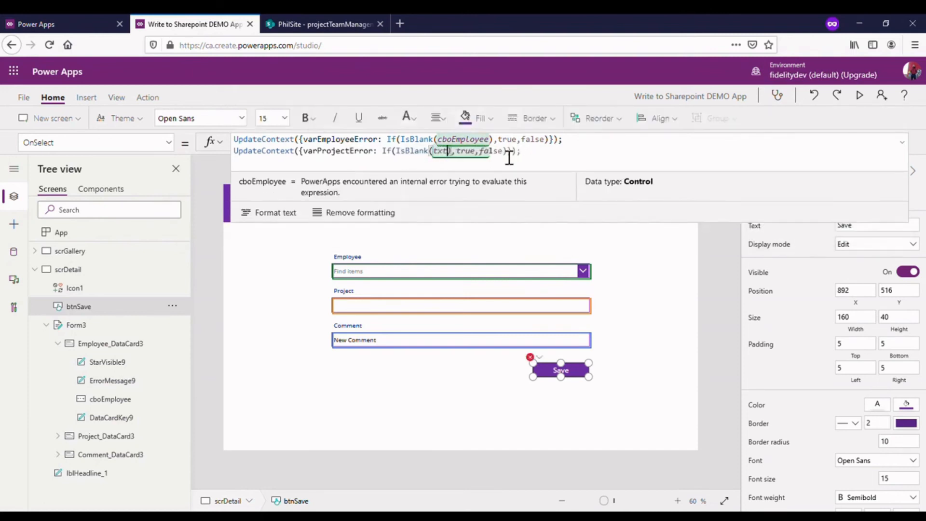
pyautogui.click(431, 225)
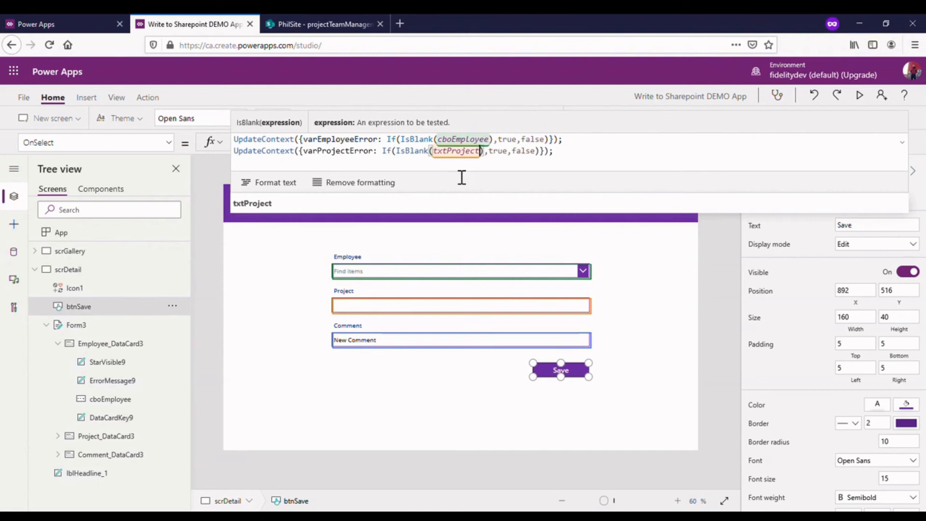
# - Duplicate the varProjectError UpdateContext statement onto its own line below the original
pyautogui.click(583, 166)
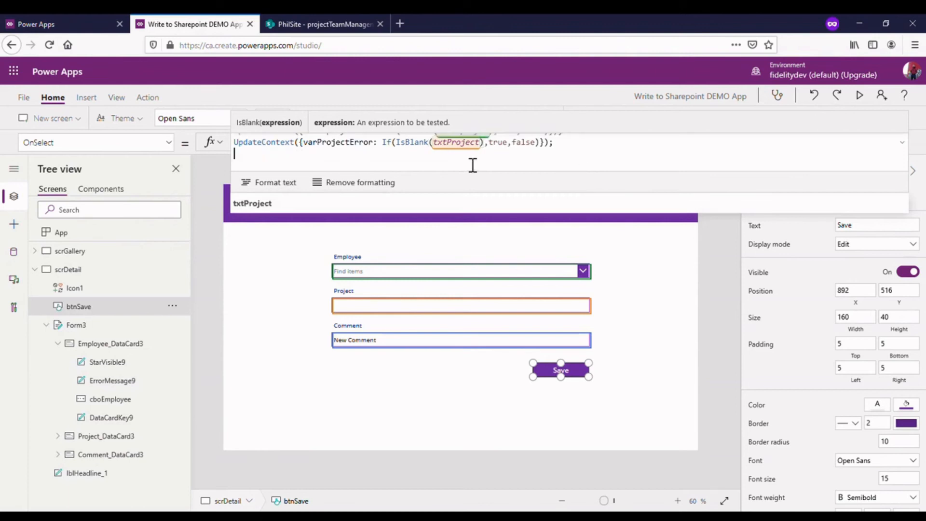
pyautogui.click(574, 148)
pyautogui.moveTo(576, 148); pyautogui.dragTo(245, 156)
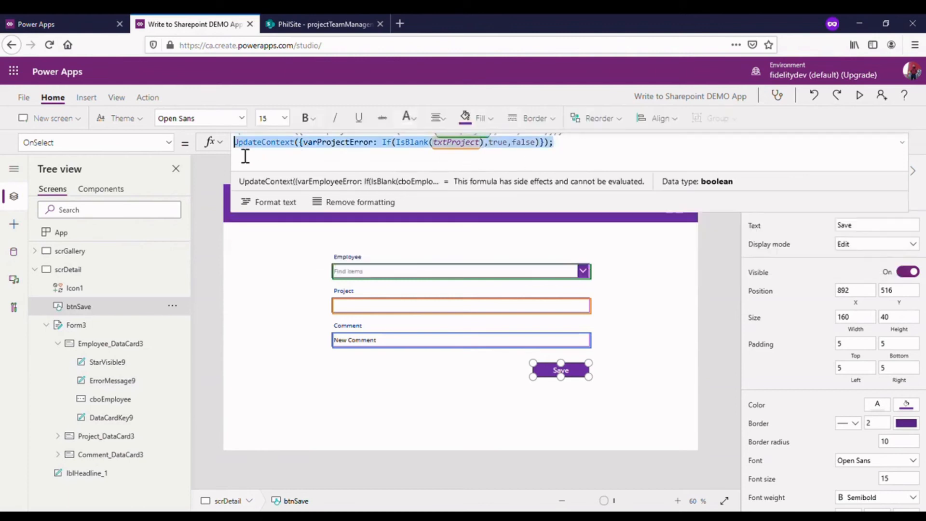
pyautogui.click(612, 155)
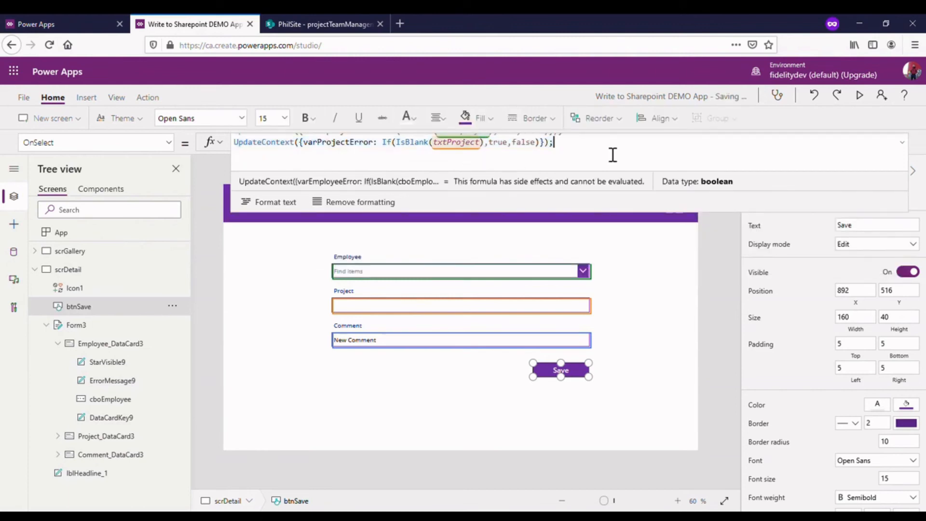
pyautogui.write('UpdateContext({varProjectError: If(IsBlank(txtProject),true,false)});')
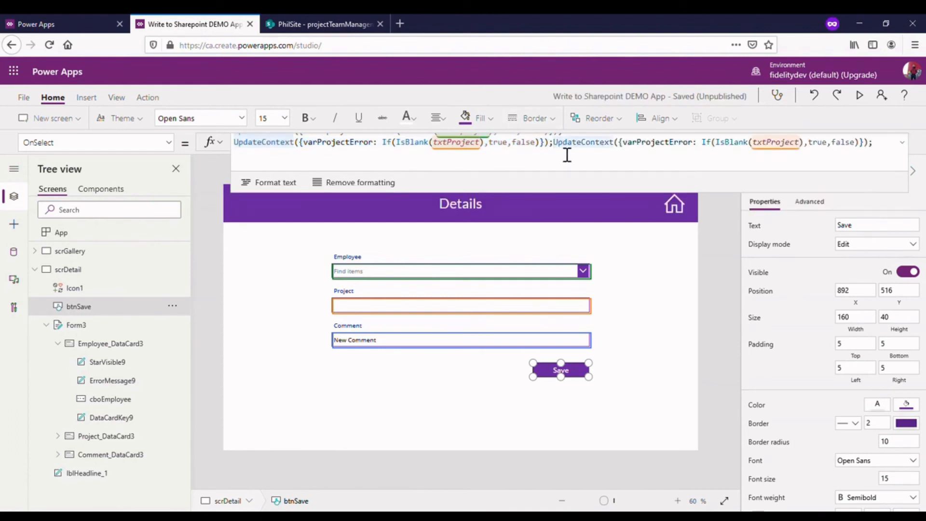
pyautogui.hotkey('shift', 'Return')
# - Change the third UpdateContext statement to set varCommentError based on whether txtComment is blank
pyautogui.moveTo(590, 192); pyautogui.dragTo(594, 330)
pyautogui.scroll(1, 522, 181)
pyautogui.click(514, 168)
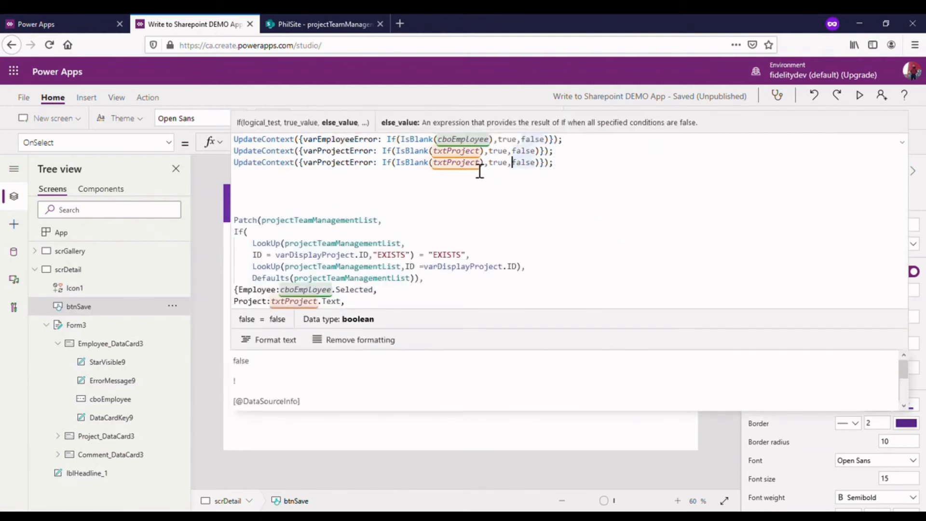
pyautogui.click(359, 167)
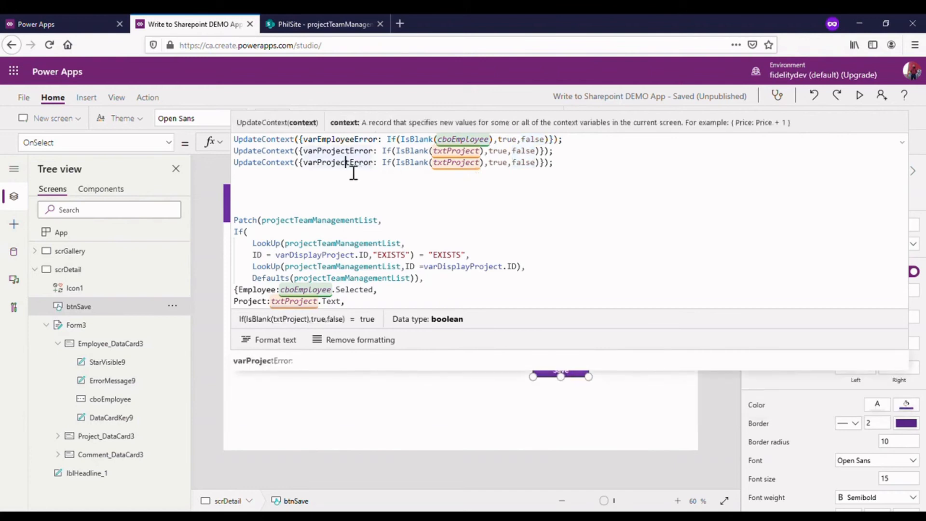
pyautogui.moveTo(350, 173); pyautogui.dragTo(329, 174)
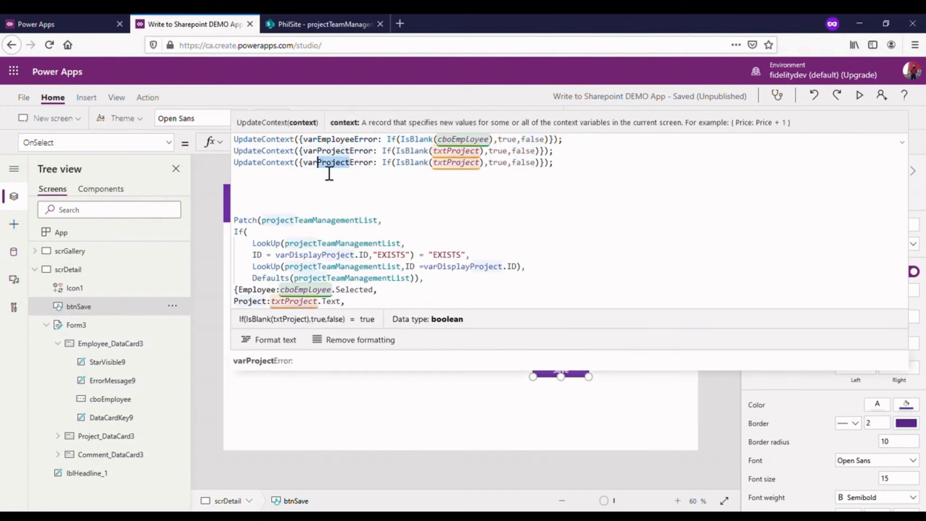
pyautogui.write('Comment')
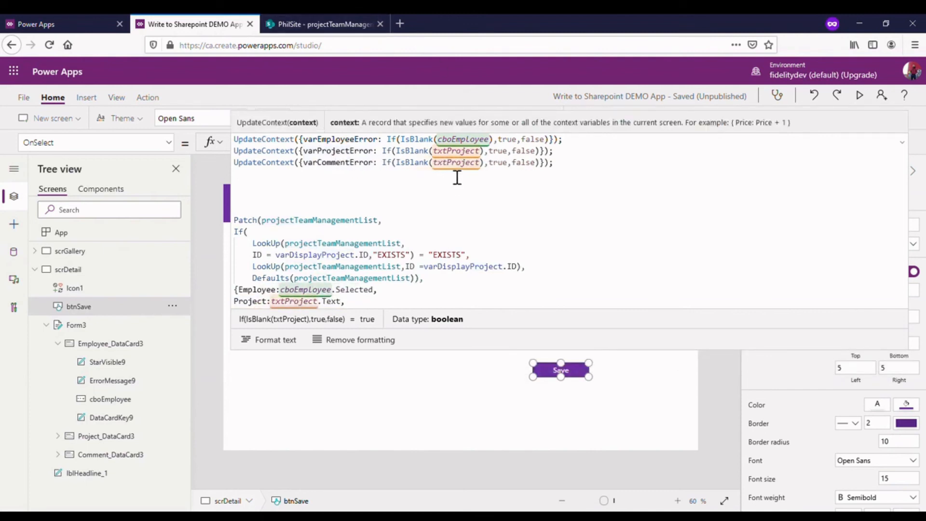
pyautogui.click(345, 361)
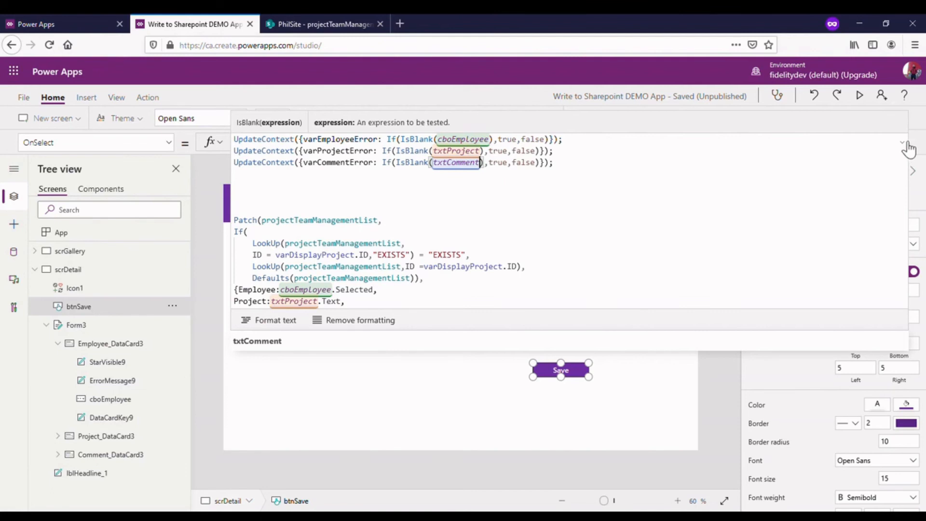
# - Start an If statement above the Patch call with varEmployeeError as its first condition, followed by the || operator
pyautogui.click(254, 172)
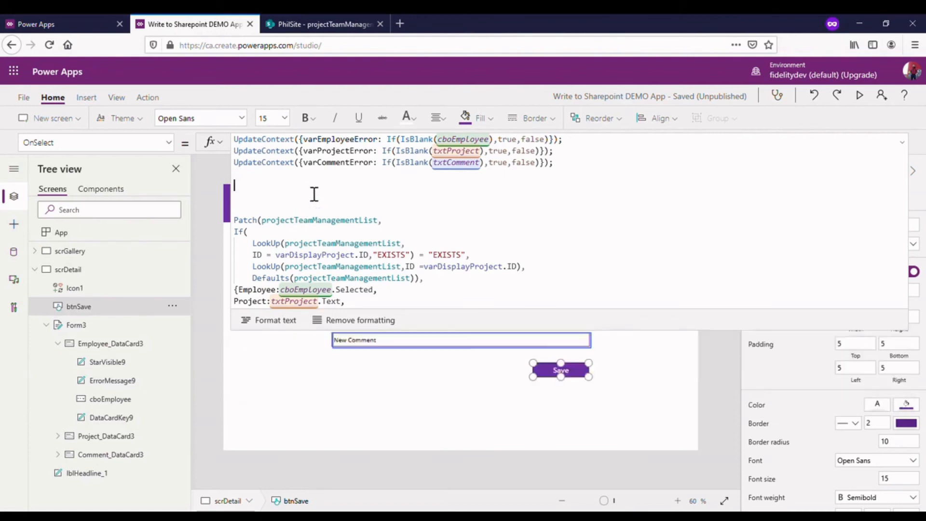
pyautogui.scroll(-1, 383, 228)
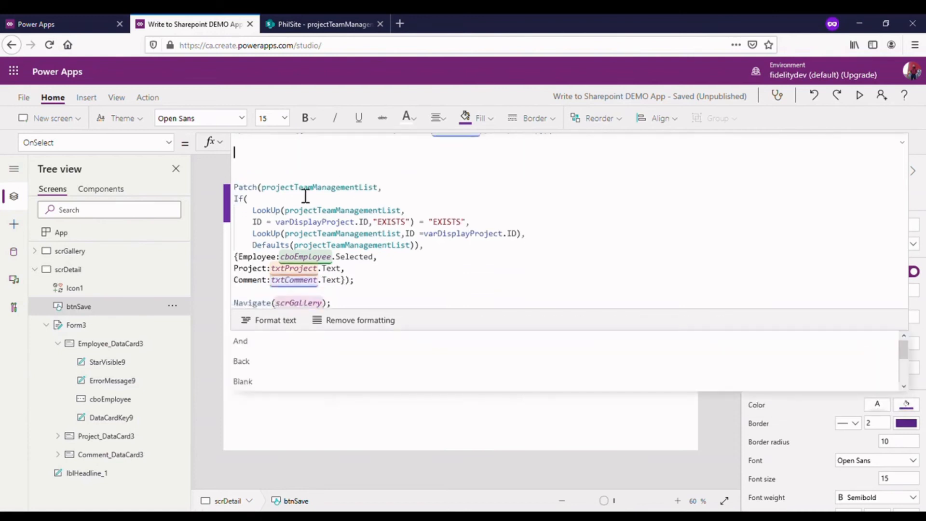
pyautogui.scroll(1, 295, 180)
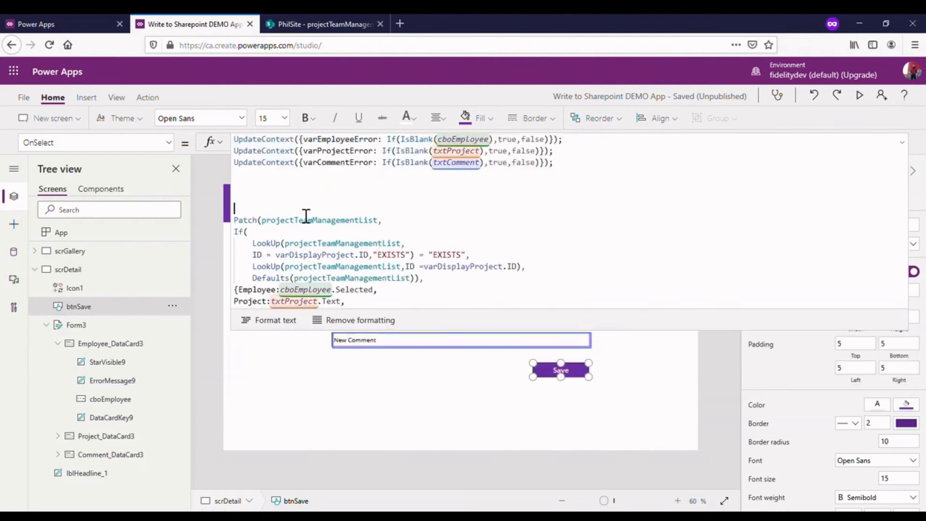
pyautogui.write('If(')
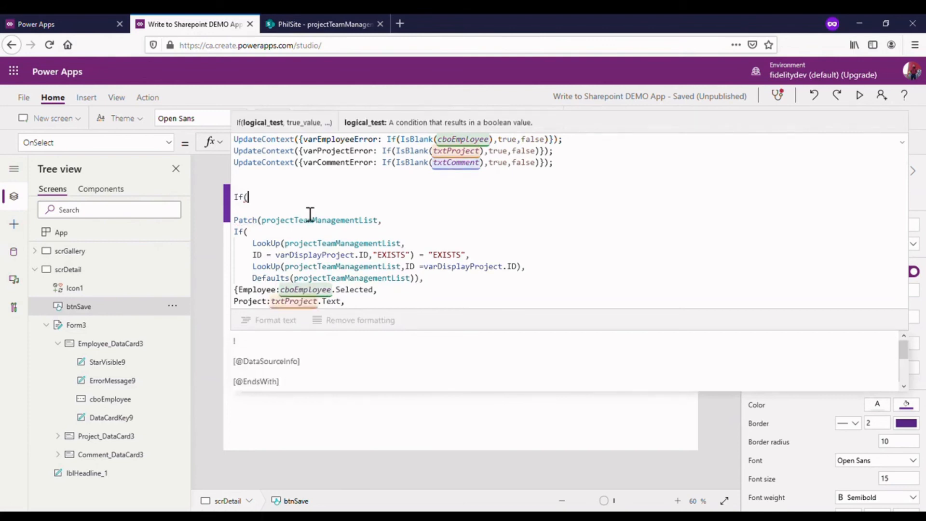
pyautogui.write('var')
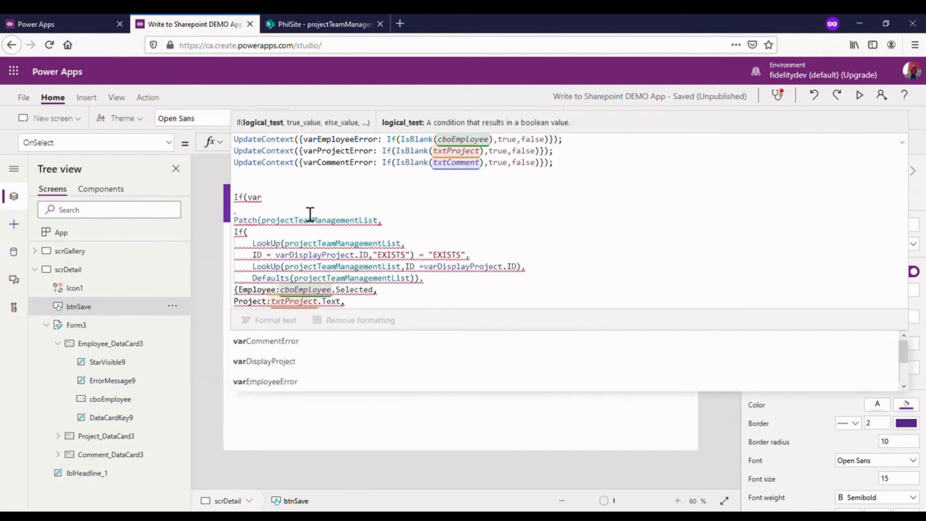
pyautogui.write('e')
pyautogui.click(313, 344)
pyautogui.write('||')
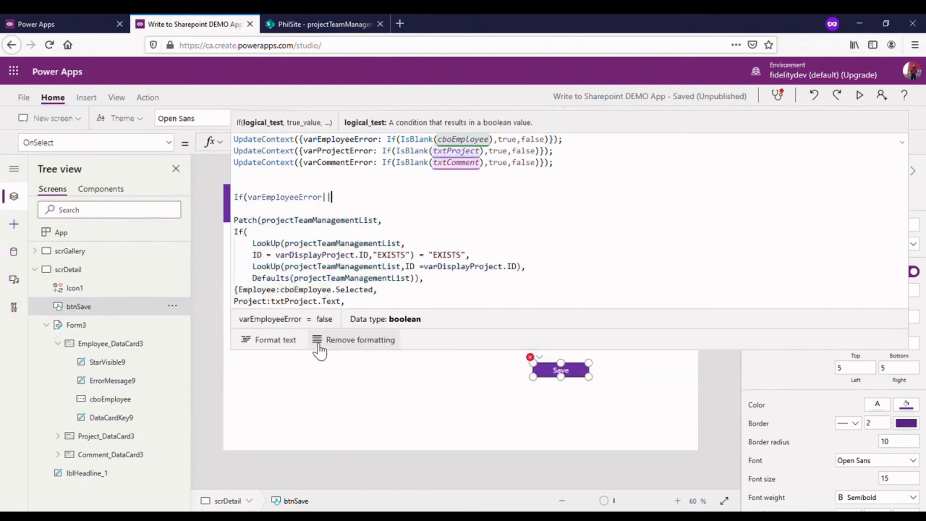
pyautogui.write('var')
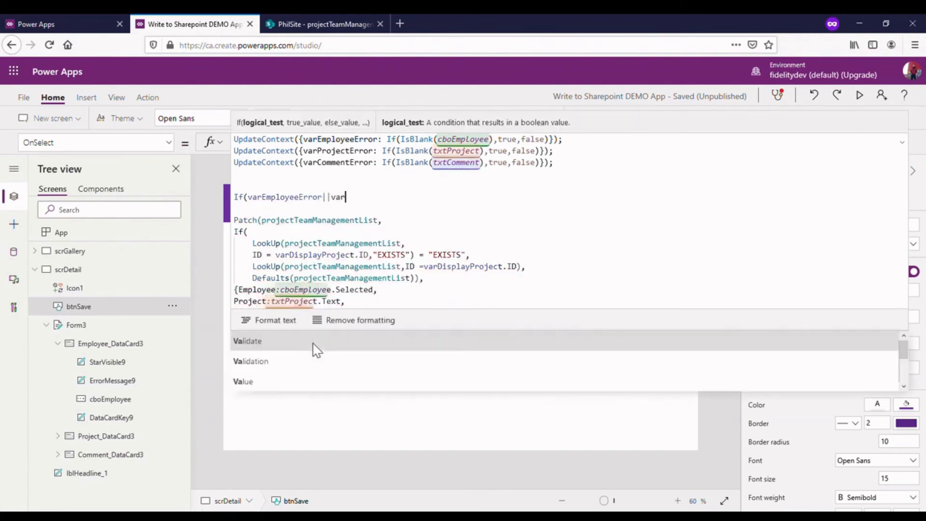
# - Complete the If condition by adding varCommentError and varProjectError, joined with ||, and end it with a comma
pyautogui.click(313, 343)
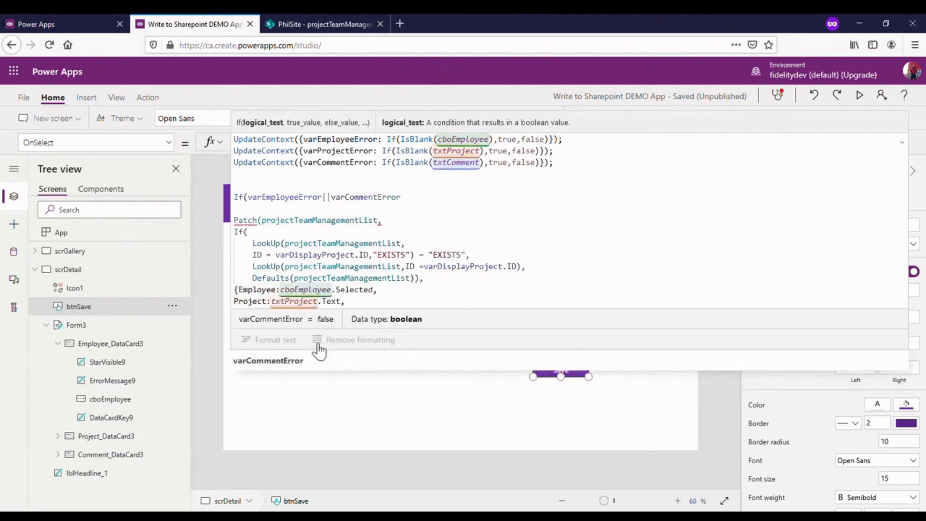
pyautogui.write('||va')
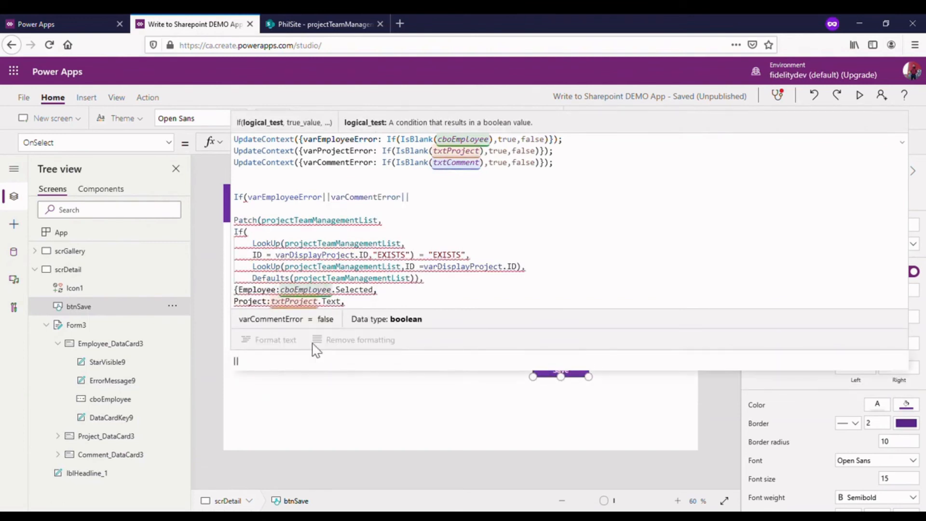
pyautogui.write('rpro')
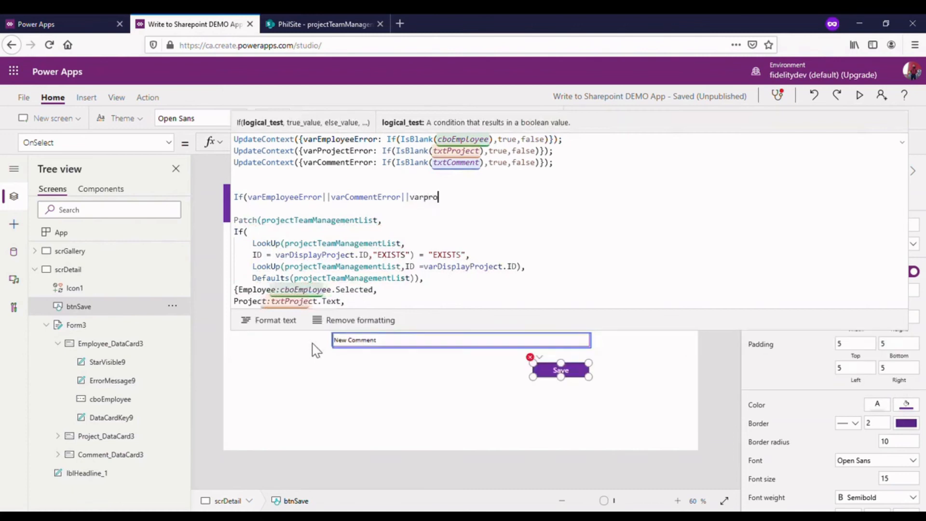
pyautogui.click(310, 341)
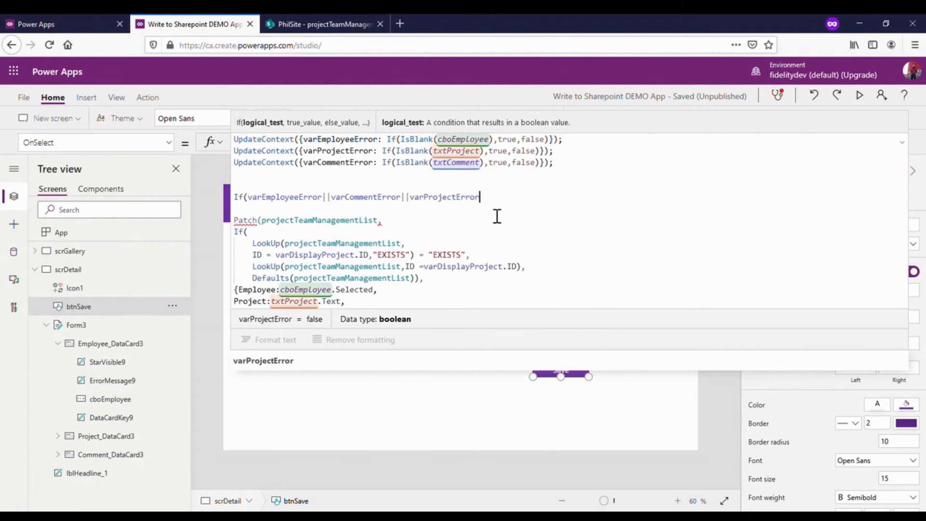
pyautogui.write(',')
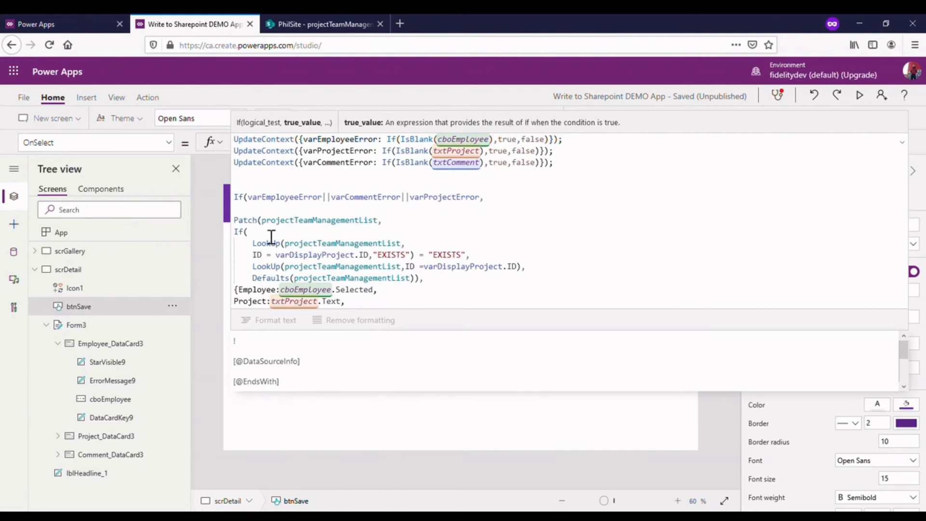
# - Enclose the three error variables in parentheses and negate the whole condition with !
pyautogui.click(263, 202)
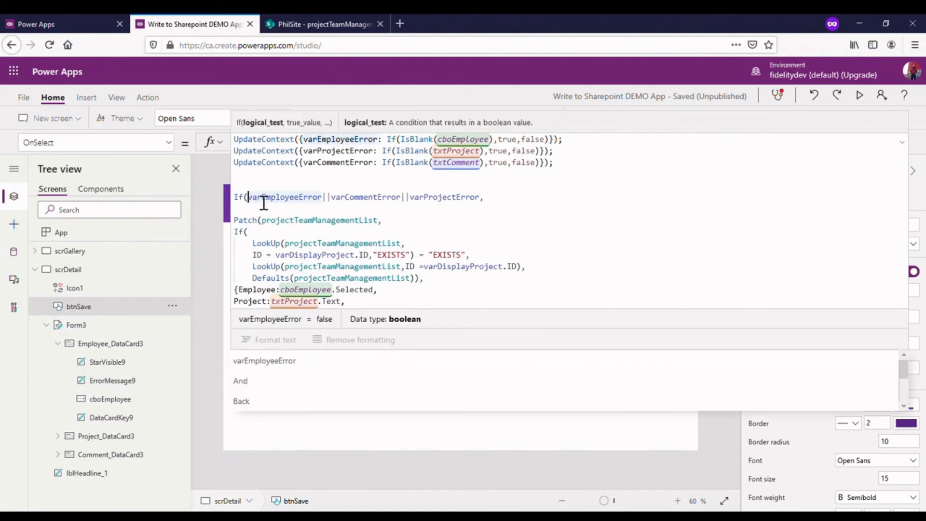
pyautogui.write('(')
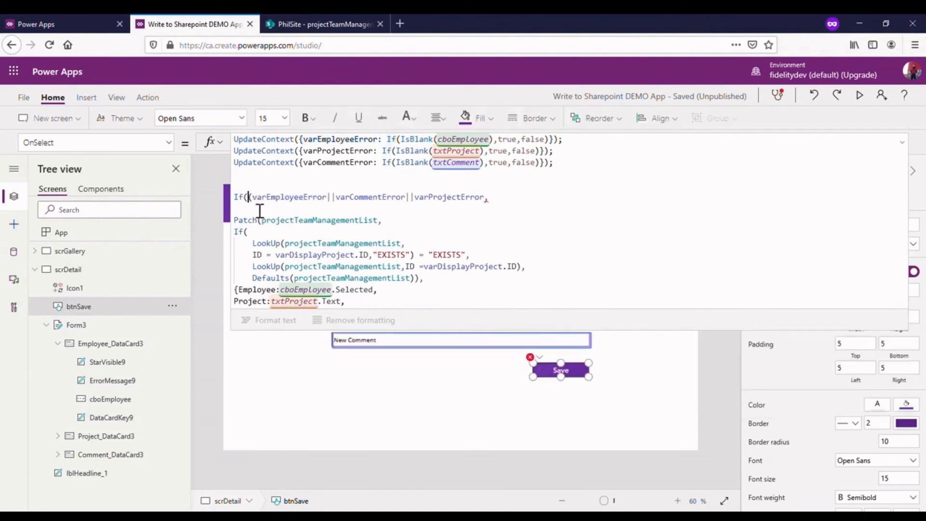
pyautogui.write('!')
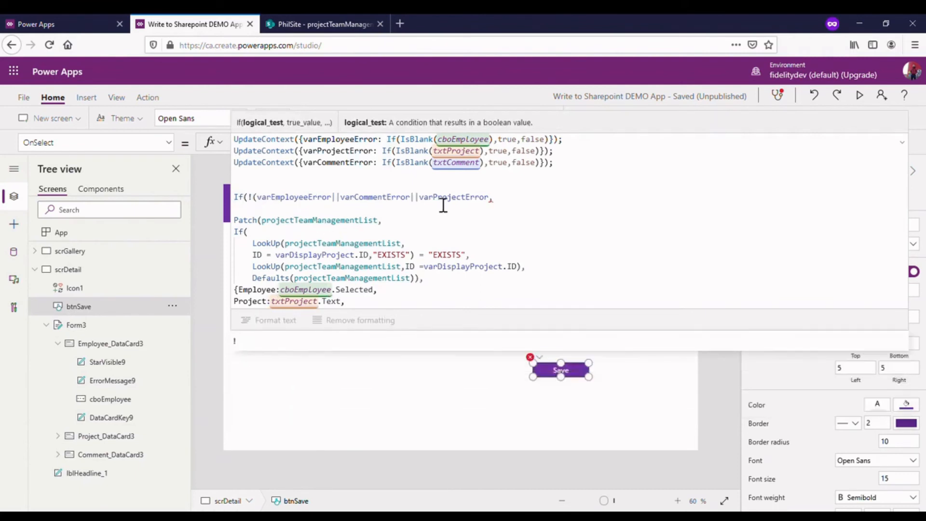
pyautogui.write(')')
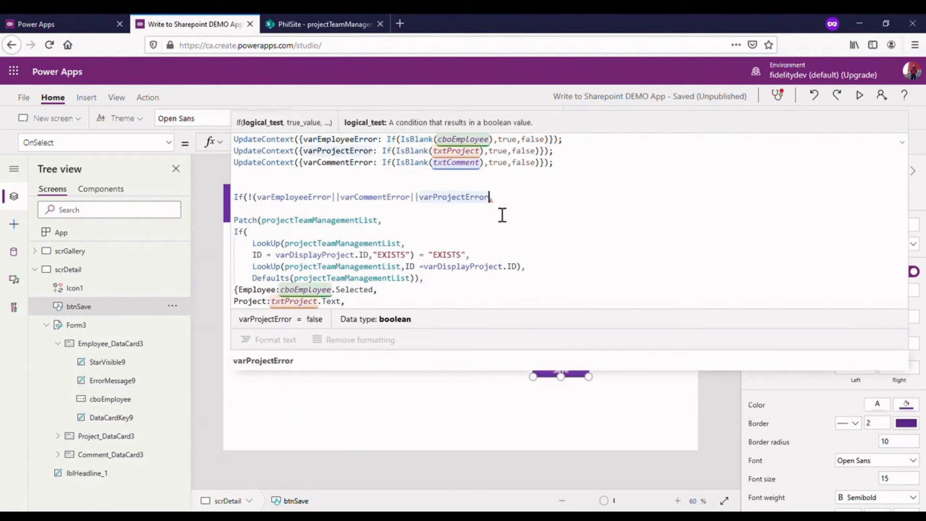
# - Remove the blank line before Patch and close the If after Navigate(scrGallery) so it wraps both calls, then collapse the formula
pyautogui.press('End')
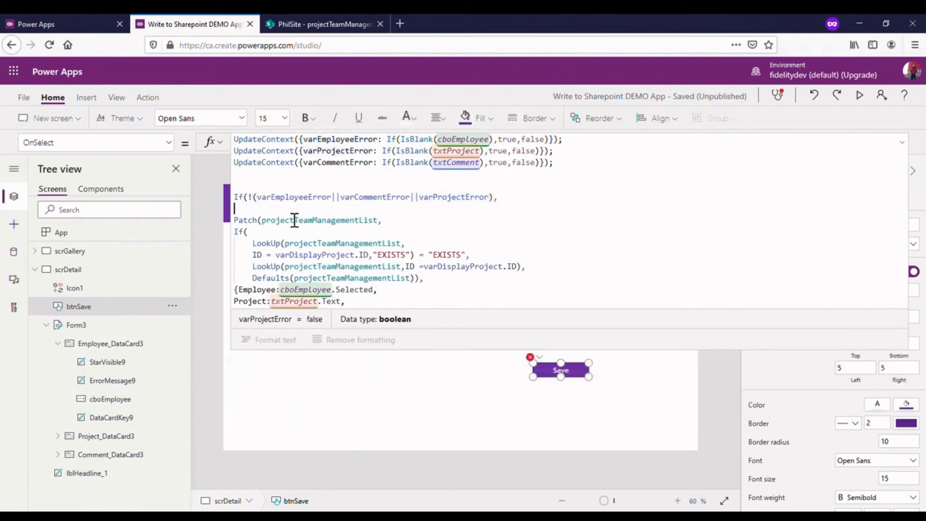
pyautogui.press('Delete')
pyautogui.scroll(-1, 442, 208)
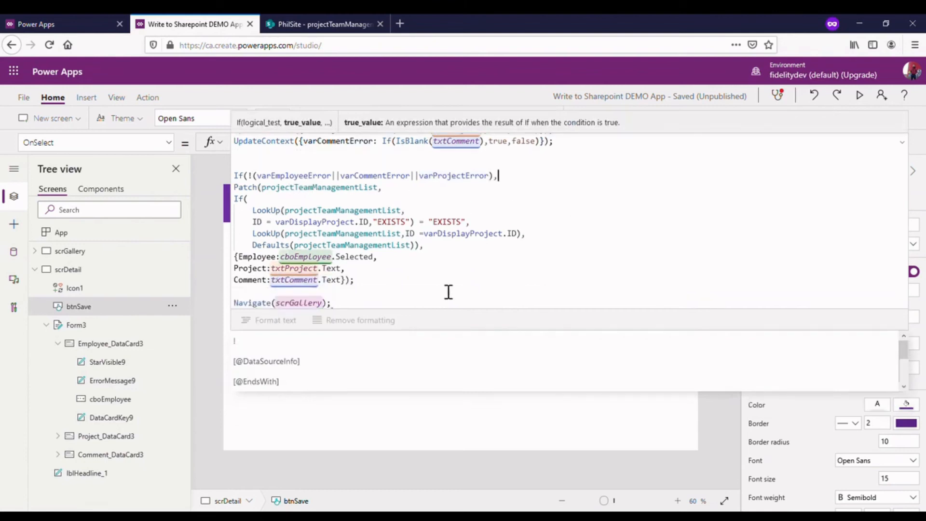
pyautogui.click(411, 303)
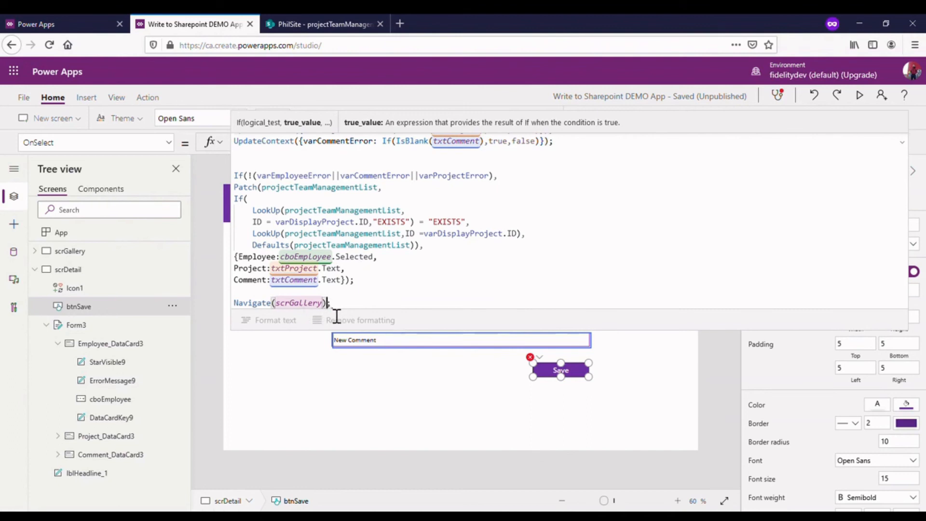
pyautogui.write(')')
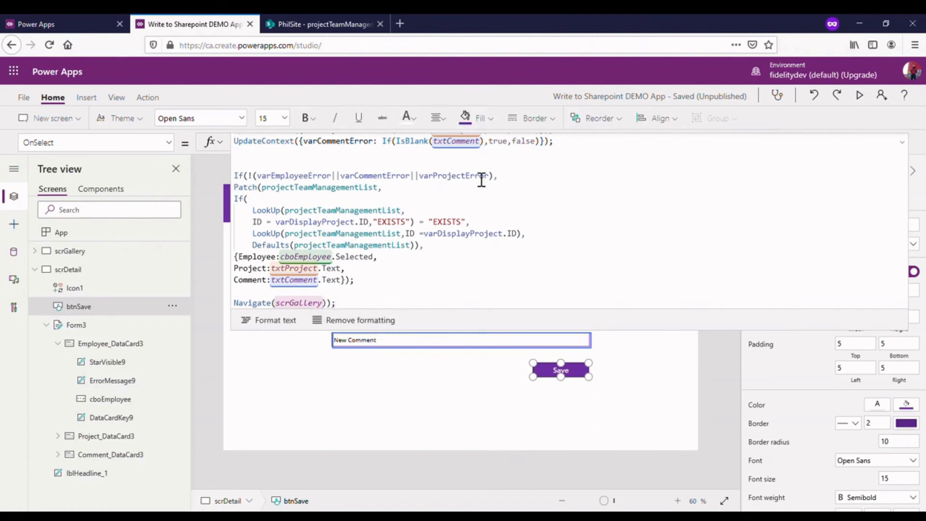
pyautogui.click(902, 142)
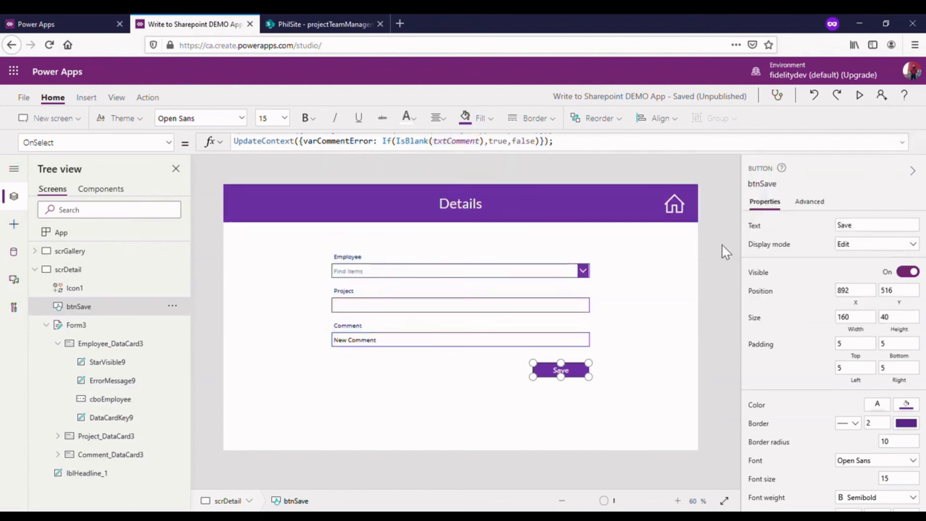
# - Preview the Details screen, test Save with Employee and Project blank, and return to editing
pyautogui.click(859, 95)
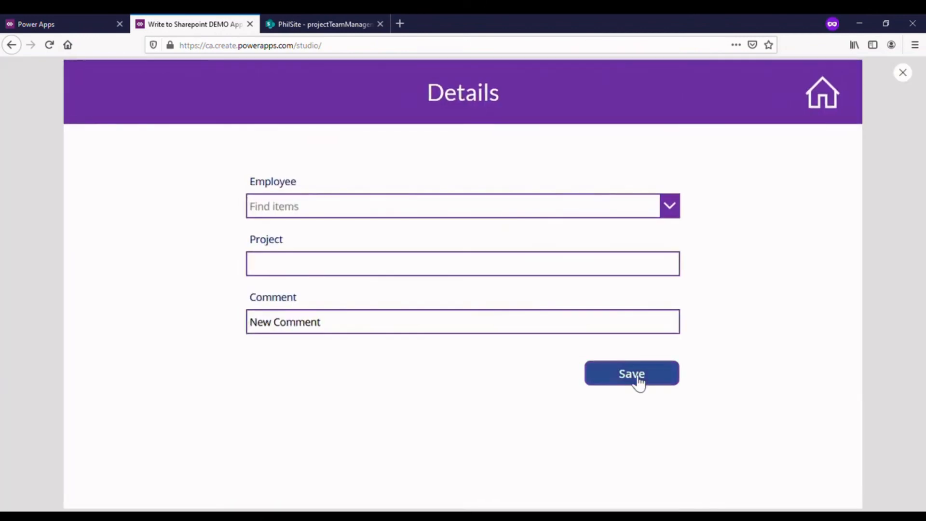
pyautogui.click(633, 378)
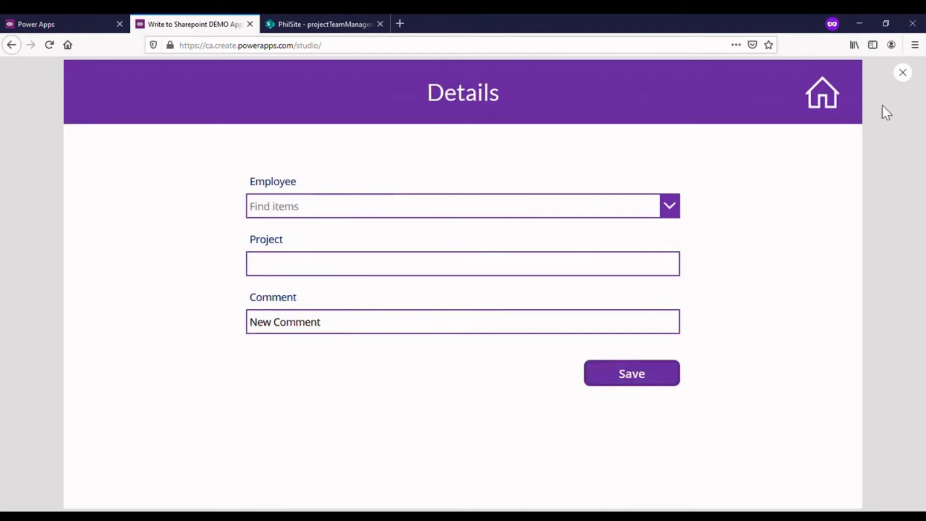
pyautogui.click(906, 80)
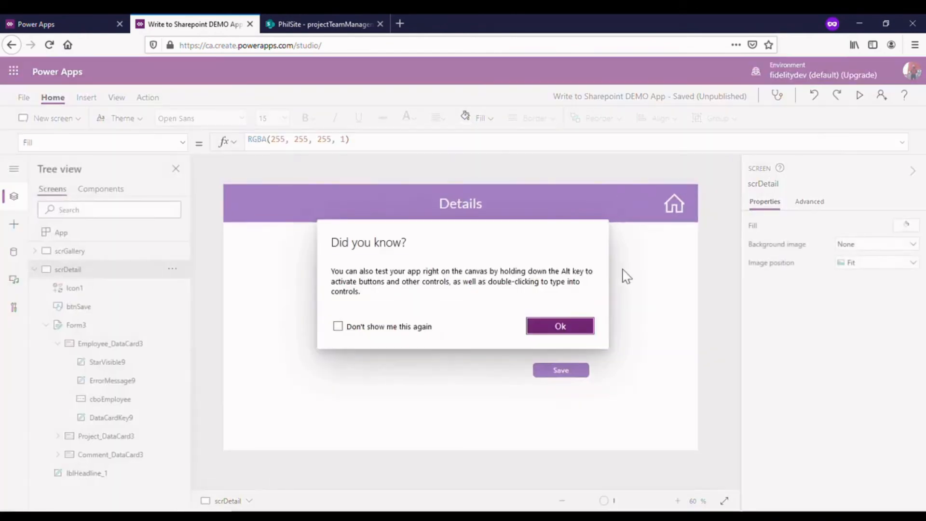
pyautogui.click(585, 329)
# - Select the cboEmployee combo box inside the Employee card and open its BorderColor property
pyautogui.click(453, 278)
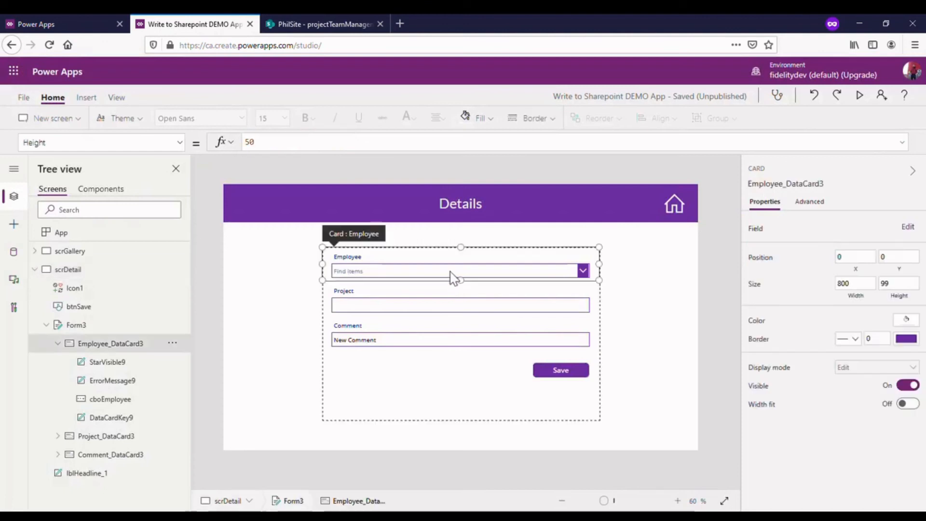
pyautogui.click(459, 282)
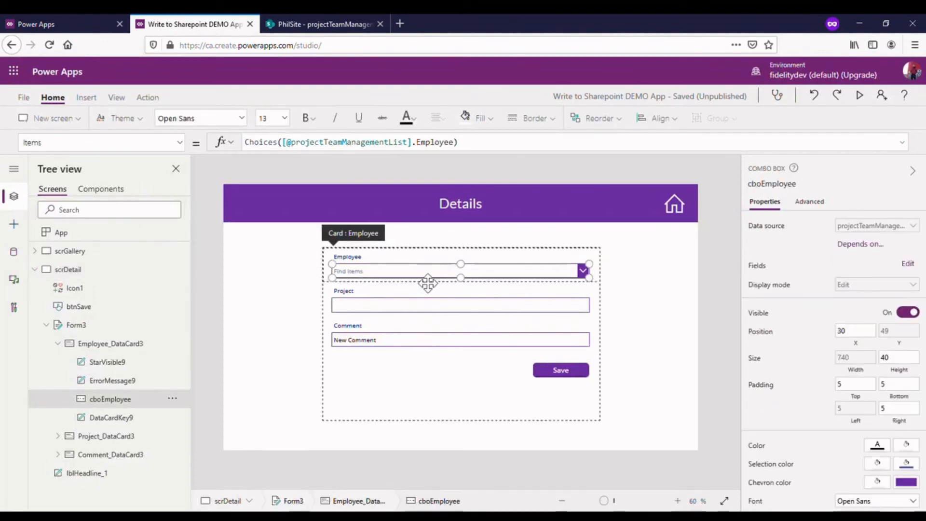
pyautogui.click(607, 278)
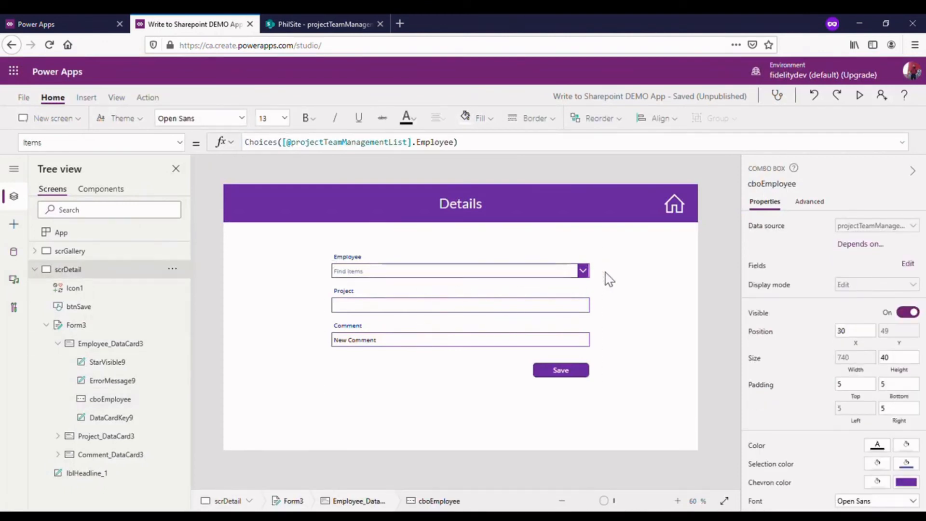
pyautogui.click(468, 279)
pyautogui.click(475, 283)
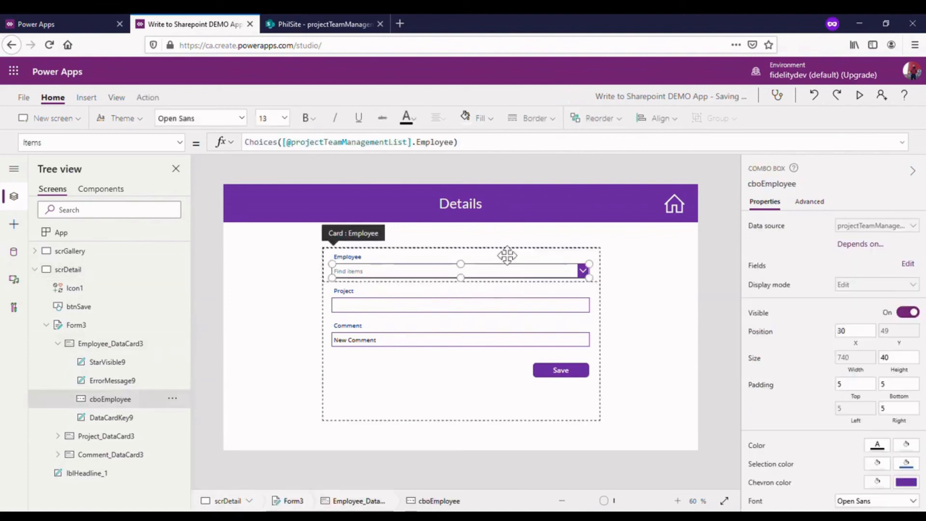
pyautogui.click(177, 144)
pyautogui.scroll(5, 159, 231)
pyautogui.scroll(6, 155, 234)
pyautogui.scroll(-5, 152, 232)
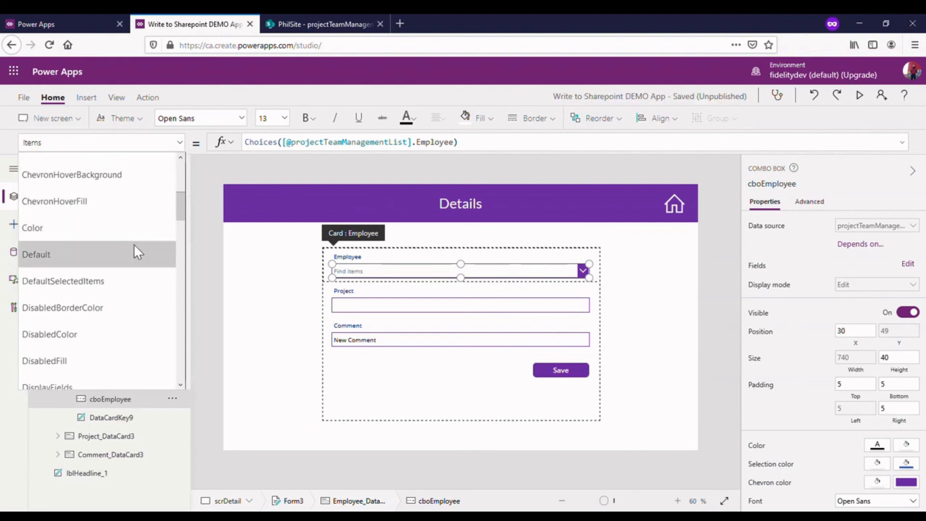
pyautogui.scroll(-2, 117, 304)
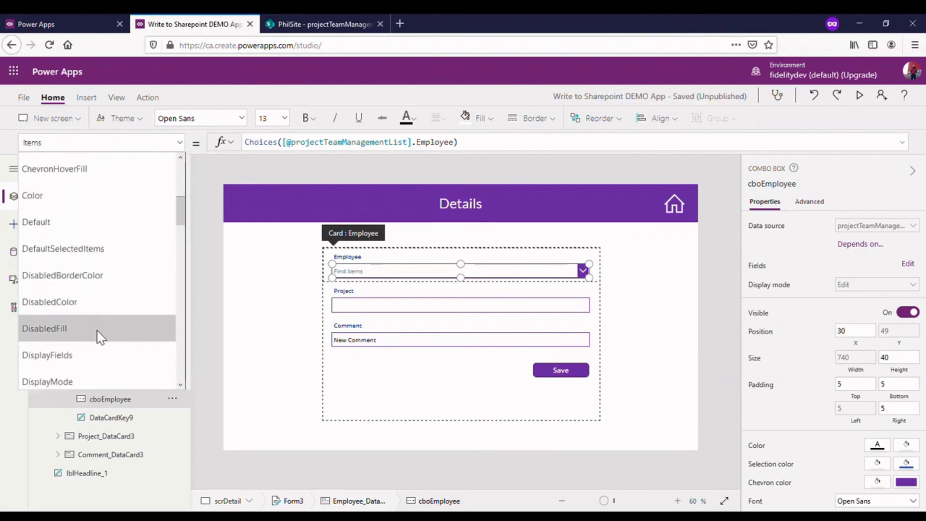
pyautogui.scroll(6, 106, 289)
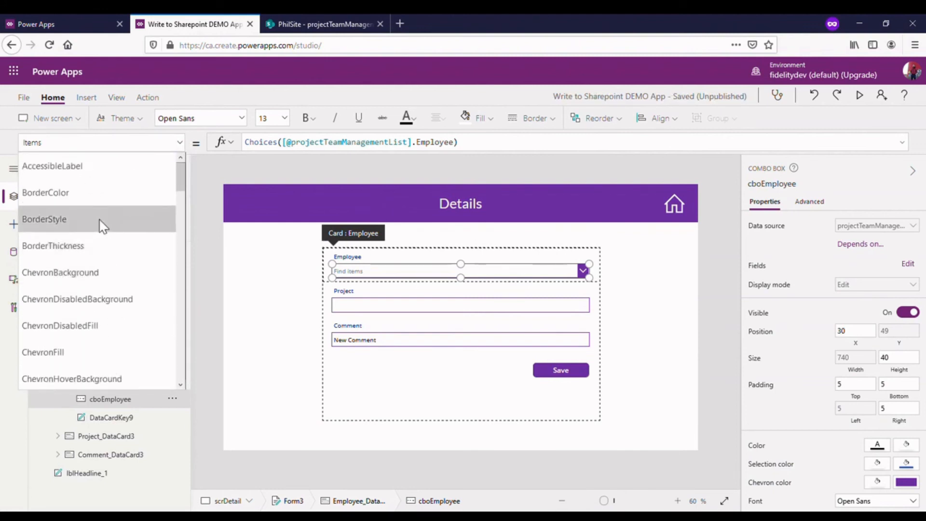
pyautogui.click(99, 190)
# - Replace the BorderColor formula of cboEmployee with If(varEmployeeError,Red, Purple)
pyautogui.click(440, 150)
pyautogui.moveTo(573, 149); pyautogui.dragTo(417, 153)
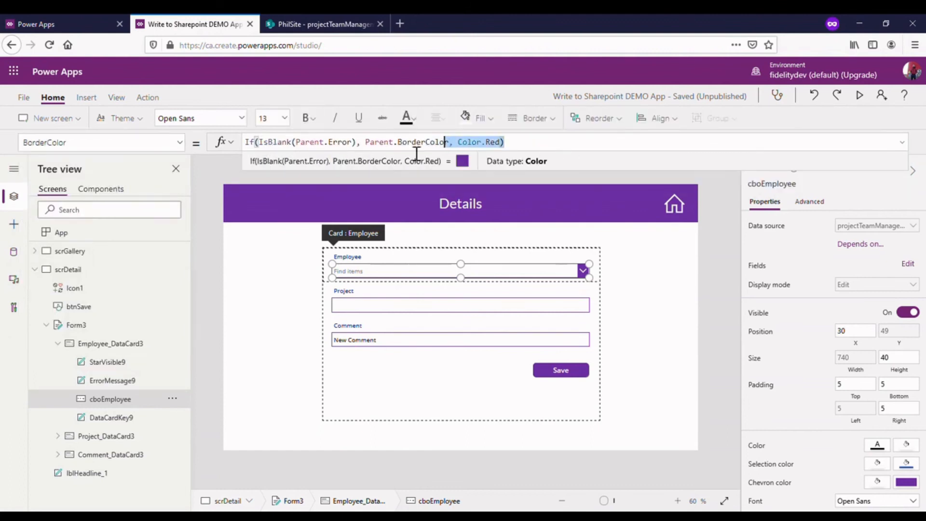
pyautogui.hotkey('ctrl', 'a')
pyautogui.press('Delete')
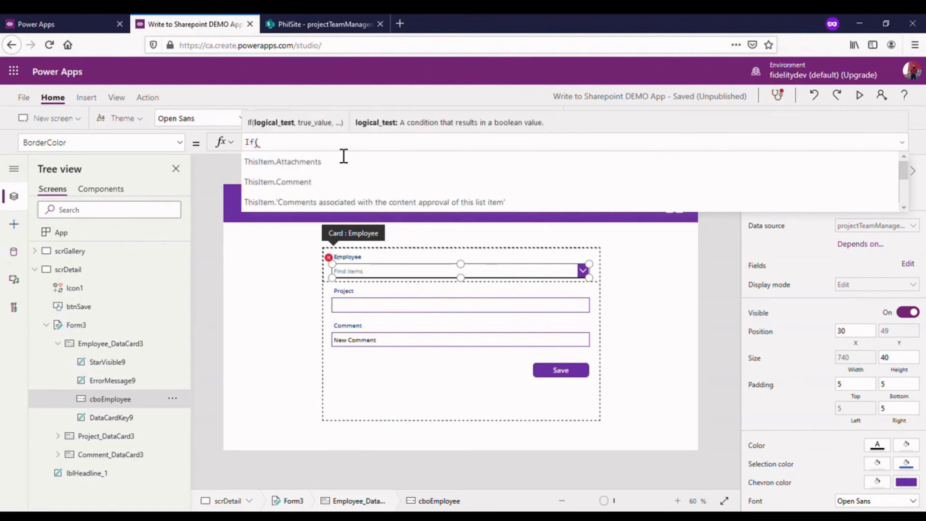
pyautogui.write('r')
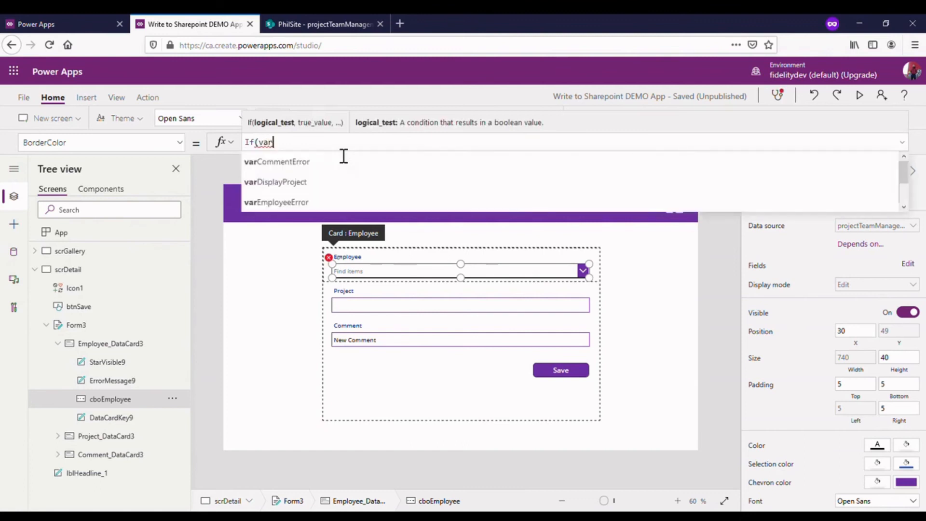
pyautogui.click(299, 202)
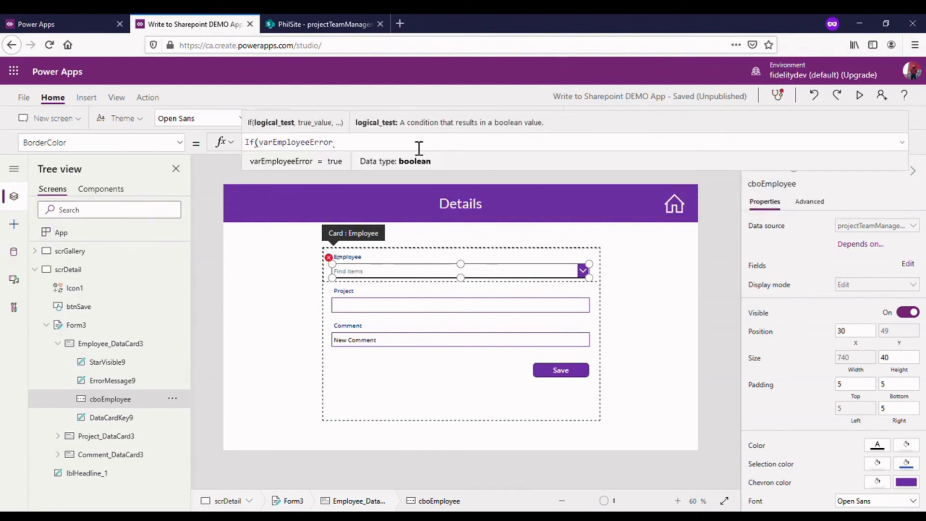
pyautogui.write(',Red,')
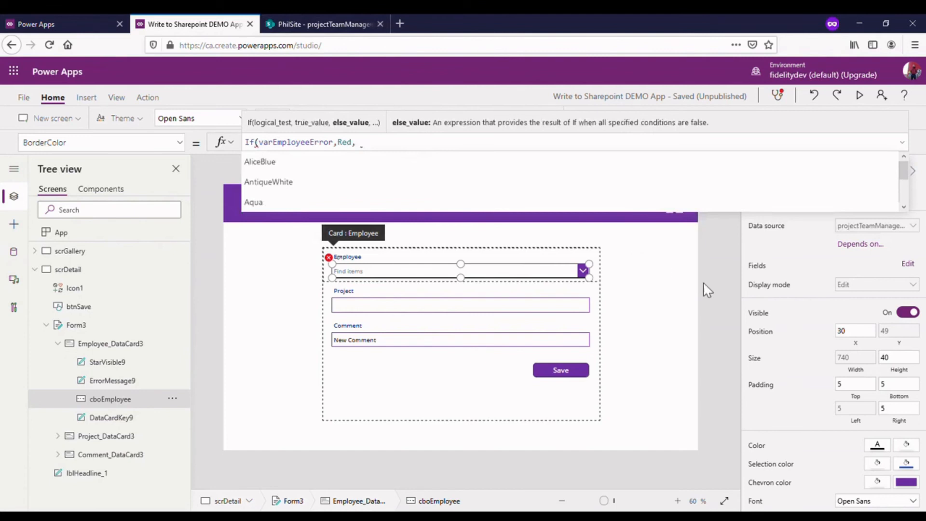
pyautogui.write('urp')
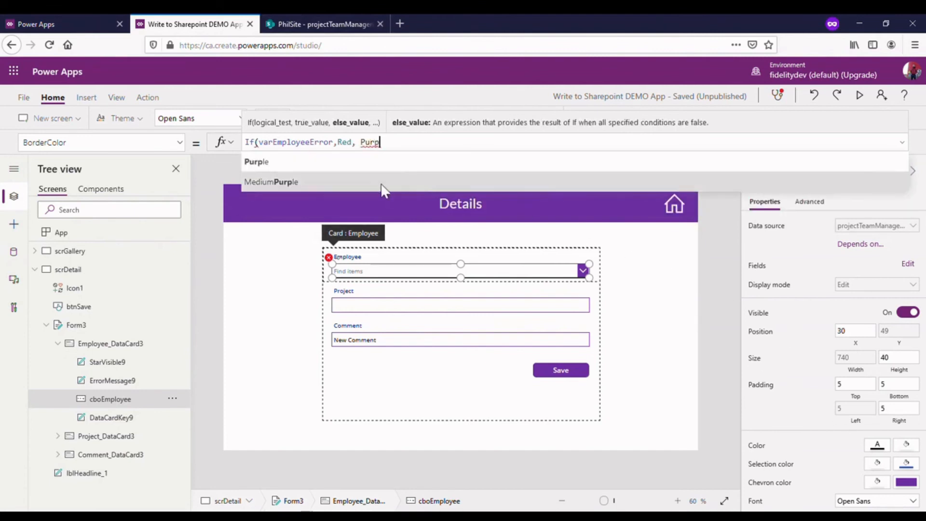
pyautogui.click(388, 162)
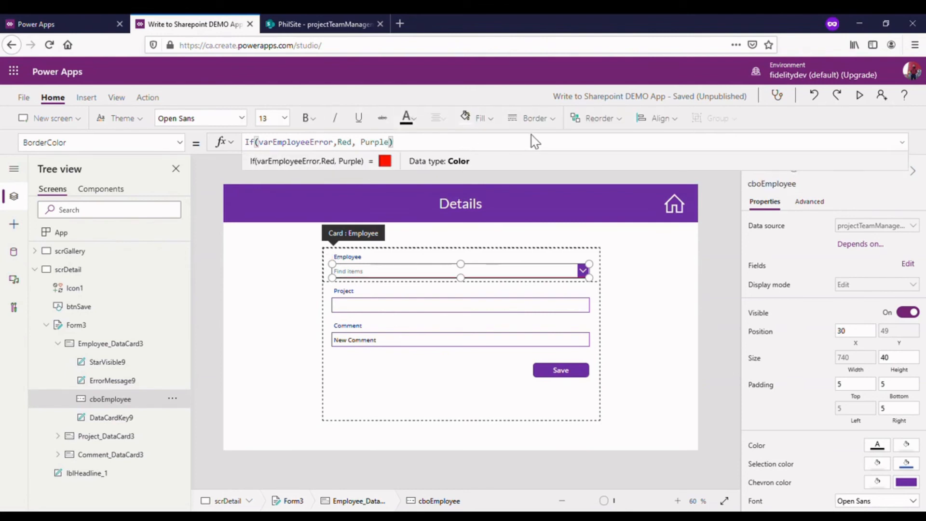
pyautogui.click(637, 247)
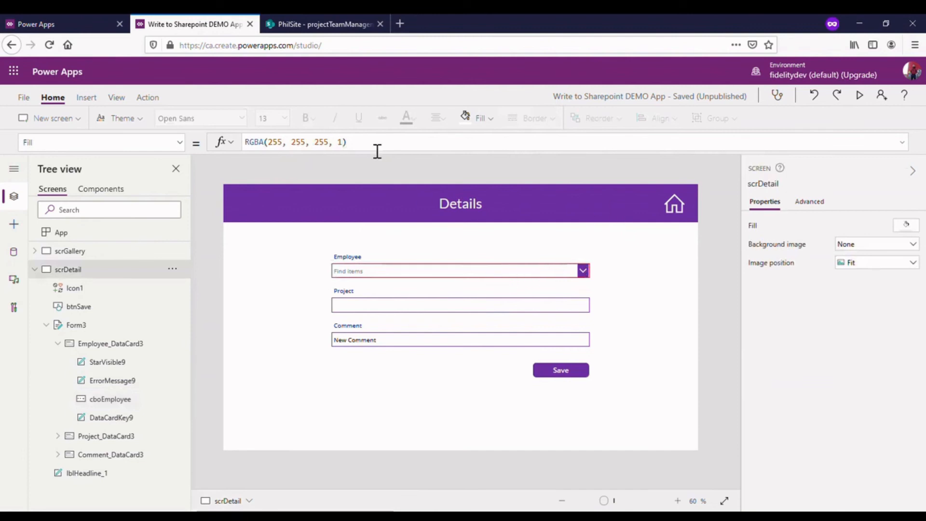
# - Preview the Details screen, choose an employee in the Employee combo box, test Save with Project blank, and return to editing
pyautogui.click(859, 95)
pyautogui.click(565, 216)
pyautogui.write('philio')
pyautogui.press('BackSpace')
pyautogui.write('p')
pyautogui.click(493, 229)
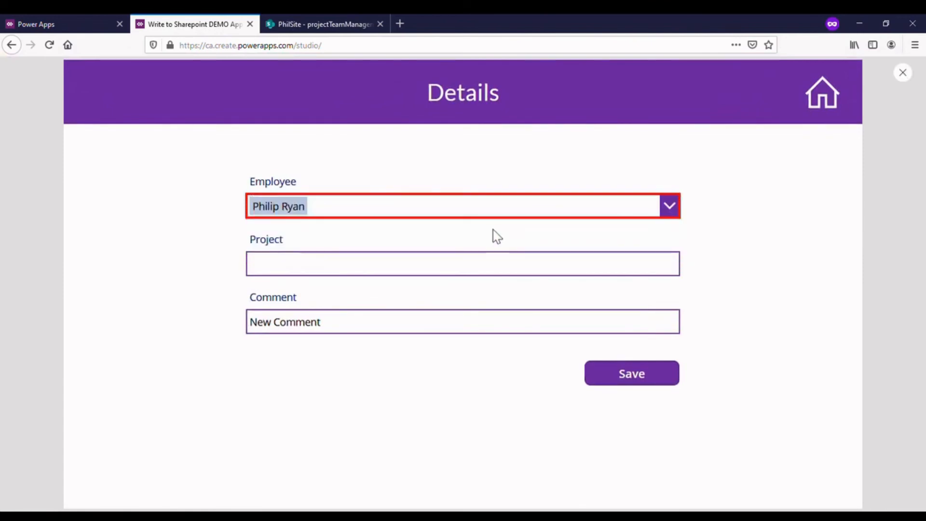
pyautogui.click(659, 379)
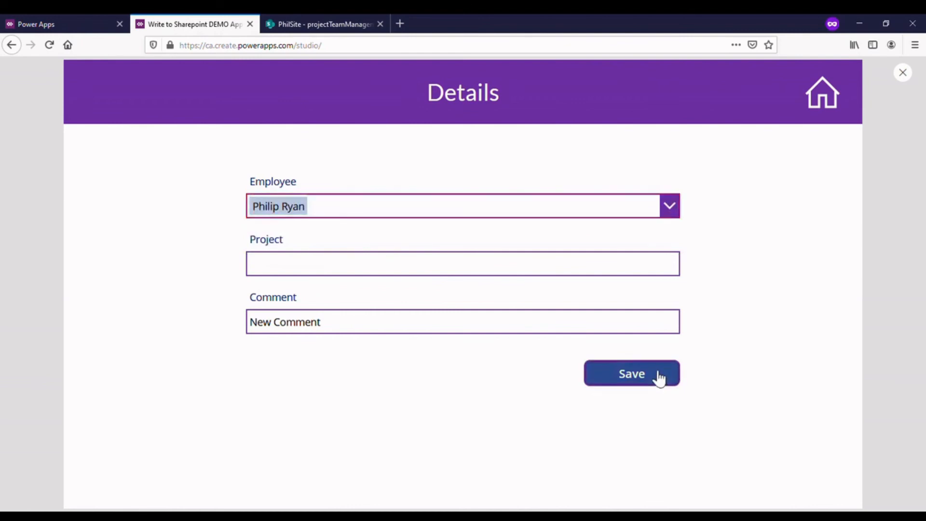
pyautogui.click(903, 72)
pyautogui.click(554, 327)
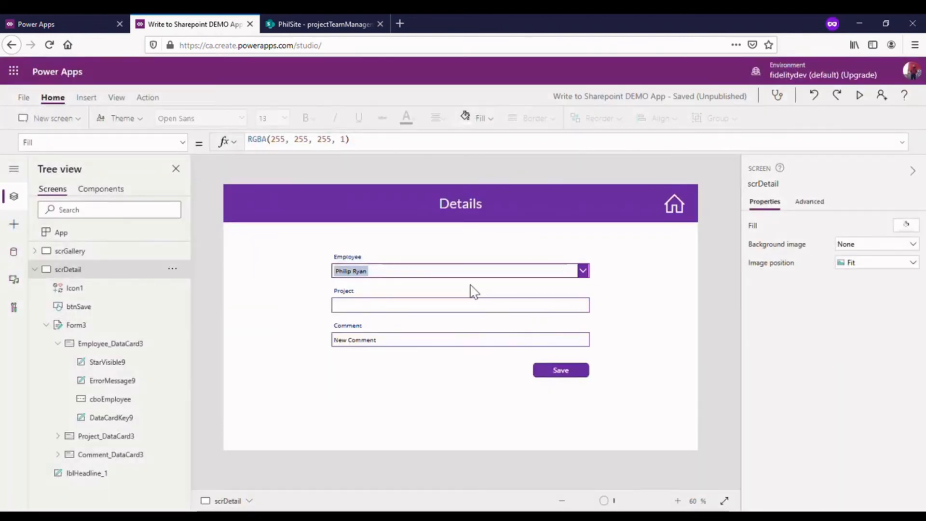
# - Try replacing the selected employee with a typed first name in the Employee combo box directly on the canvas
pyautogui.click(543, 281)
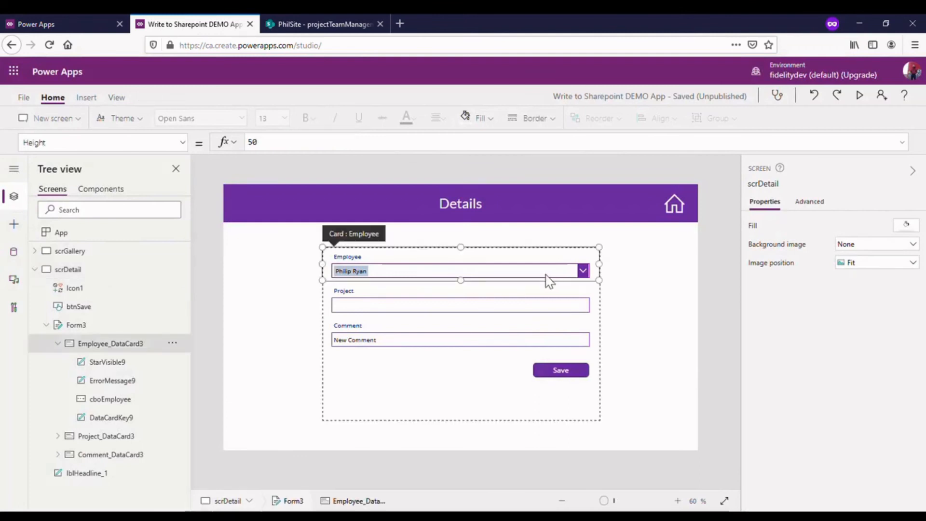
pyautogui.click(583, 271)
pyautogui.write('philip')
pyautogui.click(429, 246)
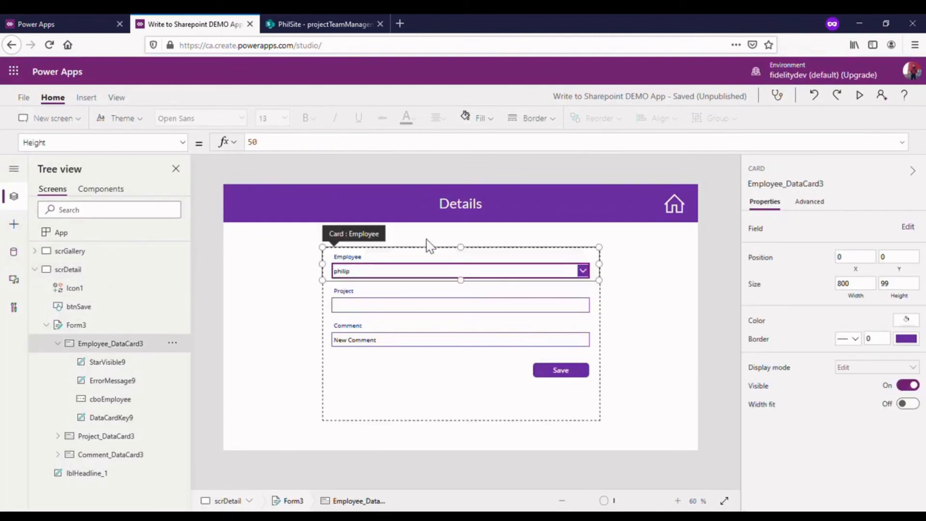
pyautogui.press('alt')
pyautogui.click(855, 115)
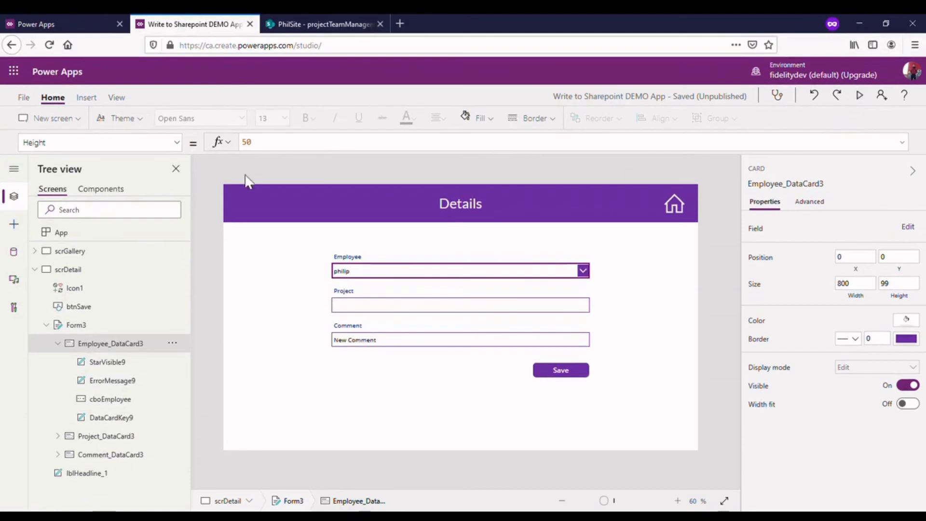
# - Preview the Details screen, clear the text from the Employee combo box, and return to editing
pyautogui.click(859, 95)
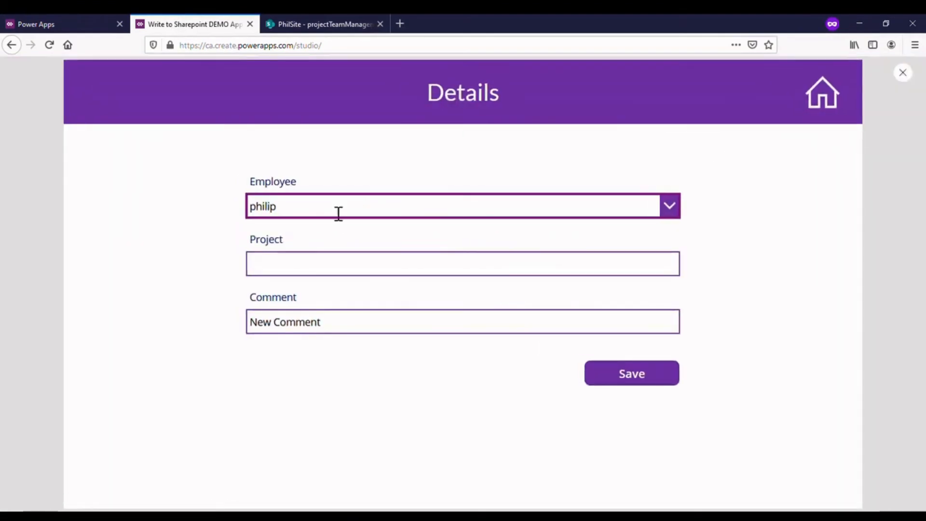
pyautogui.click(308, 211)
pyautogui.press('BackSpace')
pyautogui.press('BackSpace')
pyautogui.press('BackSpace')
pyautogui.press('BackSpace')
pyautogui.press('BackSpace')
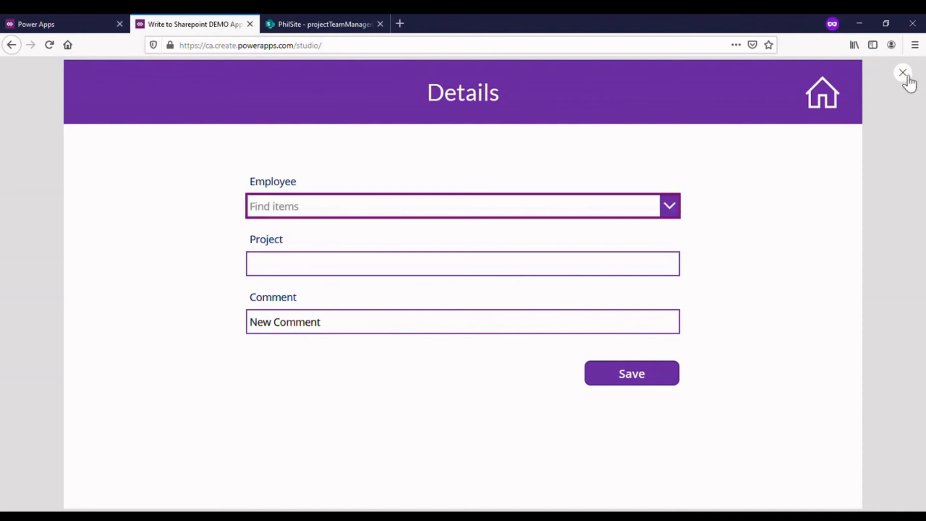
pyautogui.click(904, 74)
pyautogui.click(551, 330)
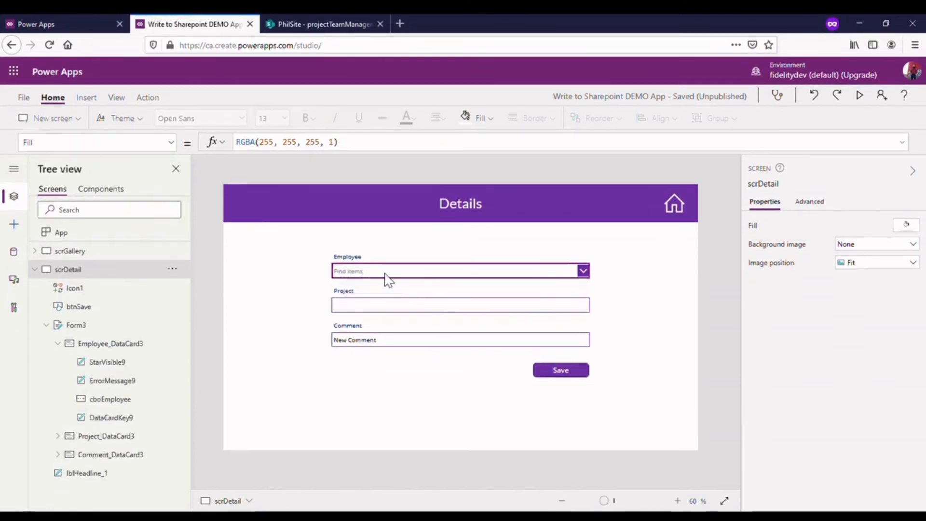
# - Set the BorderThickness of cboEmployee to If(varEmployeeError,4,2)
pyautogui.click(388, 278)
pyautogui.click(388, 278)
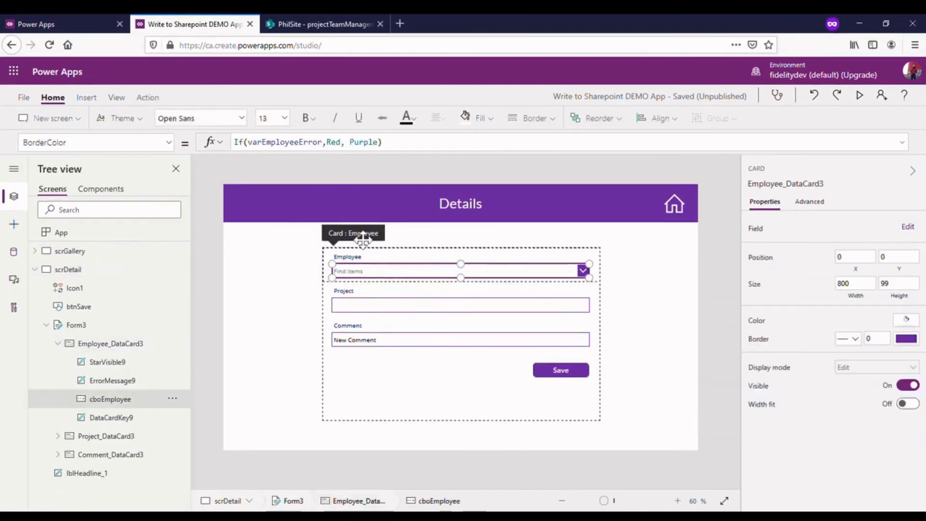
pyautogui.click(170, 143)
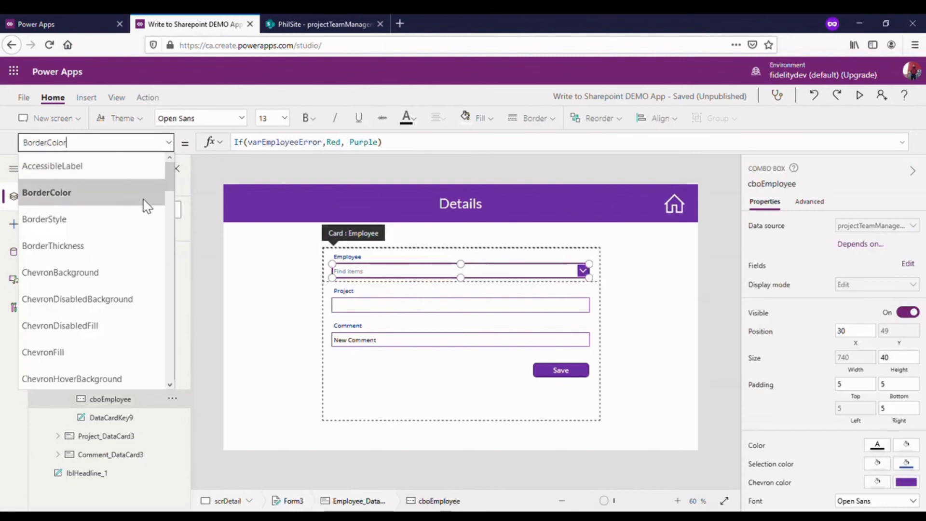
pyautogui.click(103, 260)
pyautogui.moveTo(251, 148); pyautogui.dragTo(223, 148)
pyautogui.write('If(var')
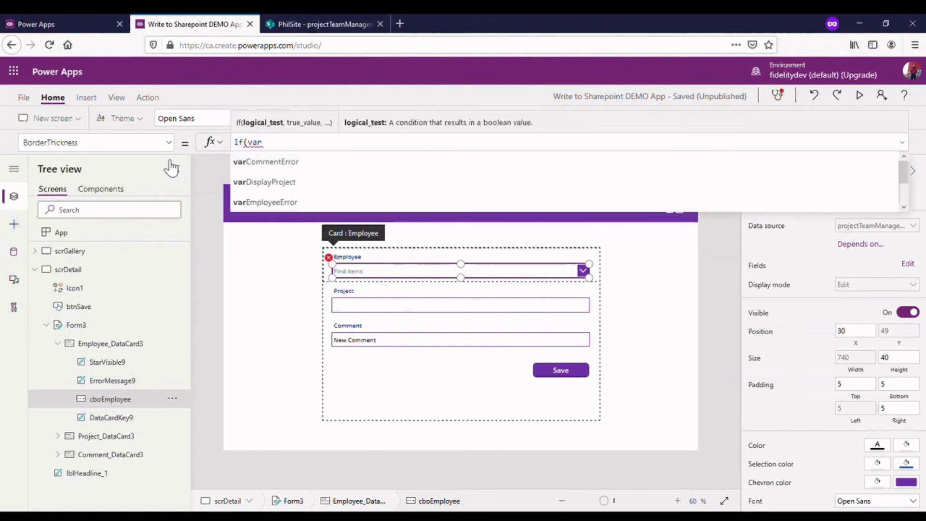
pyautogui.write('E')
pyautogui.click(241, 162)
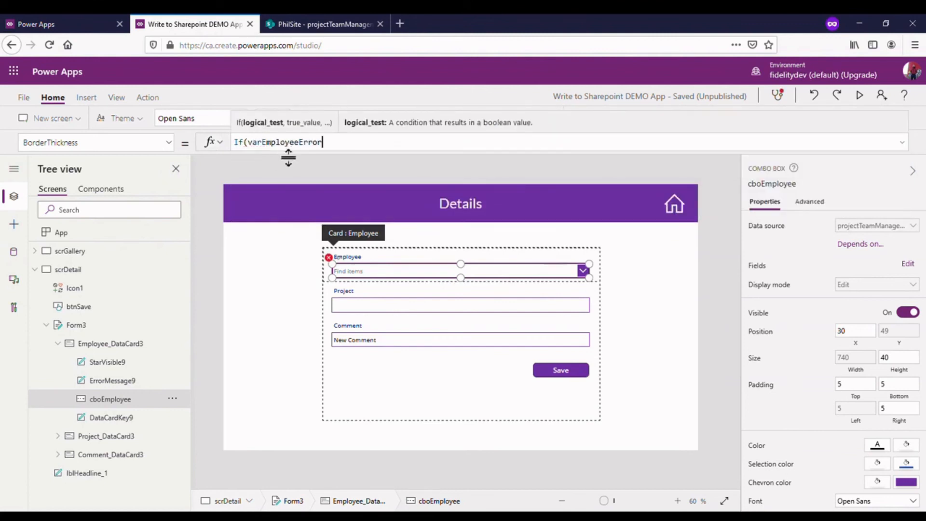
pyautogui.write(',4,2')
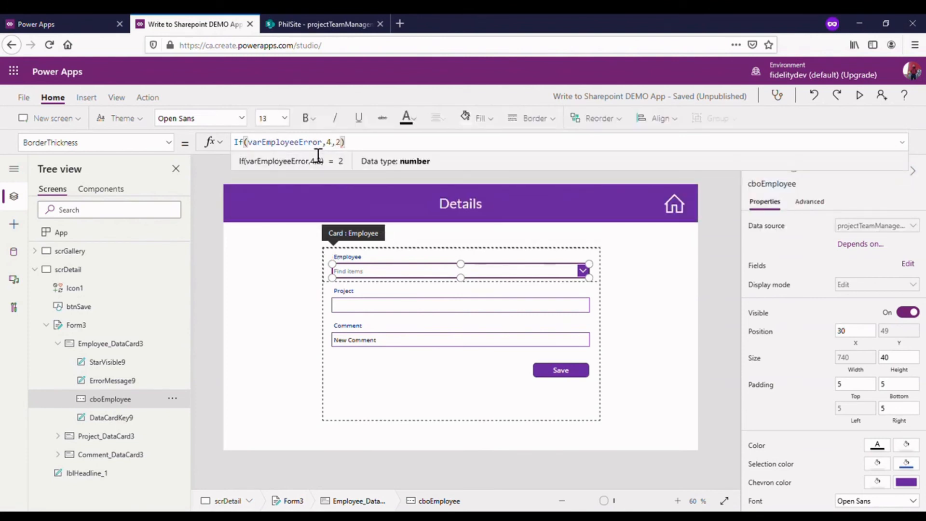
# - Preview the Details screen, test Save with the Employee combo box cleared, and return to editing
pyautogui.click(861, 96)
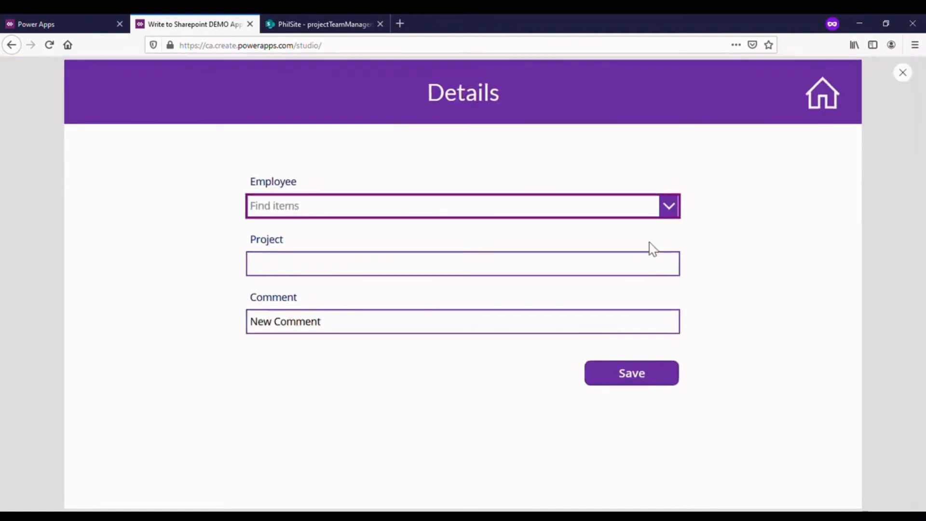
pyautogui.click(632, 375)
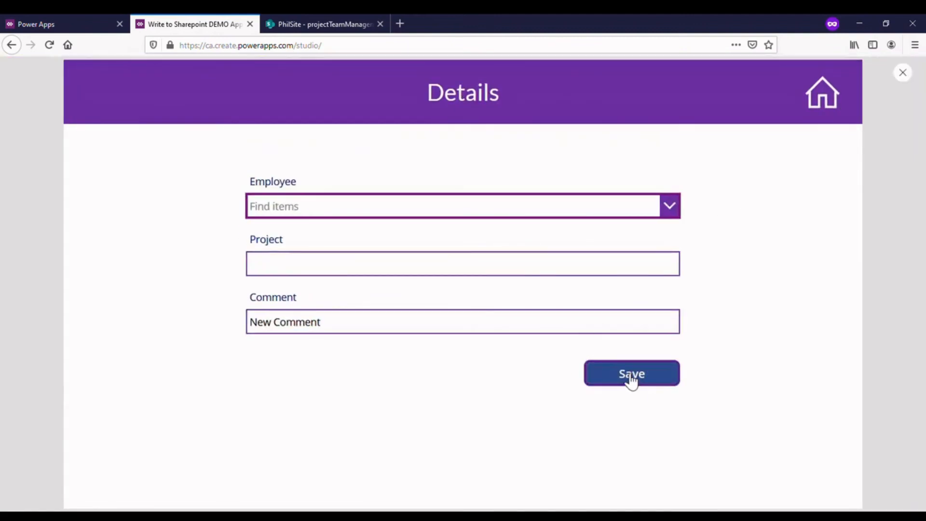
pyautogui.click(904, 75)
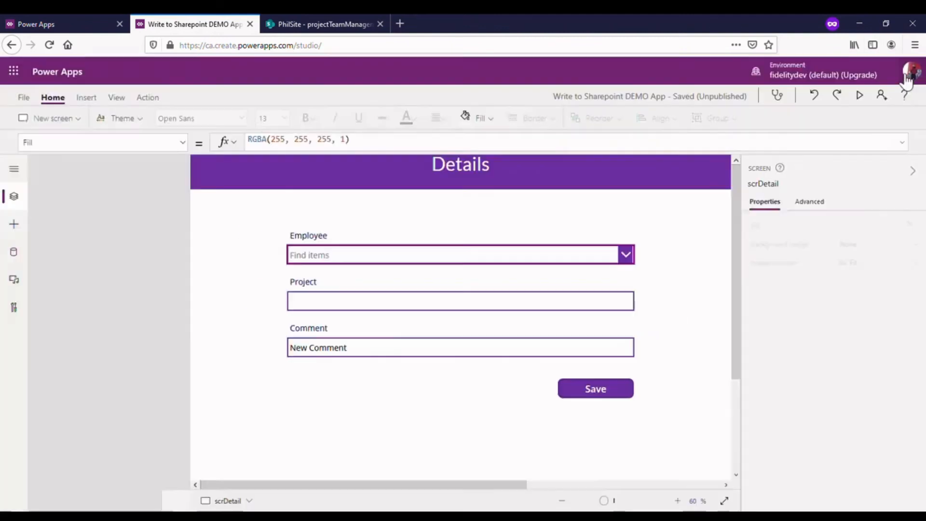
pyautogui.click(572, 326)
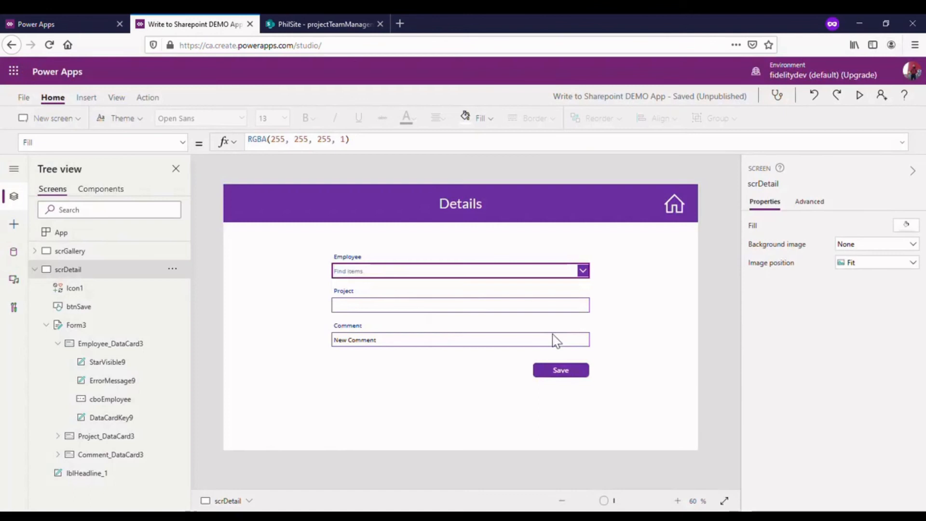
# - Review the BorderThickness and BorderColor formulas of the cboEmployee combo box
pyautogui.click(451, 274)
pyautogui.click(451, 275)
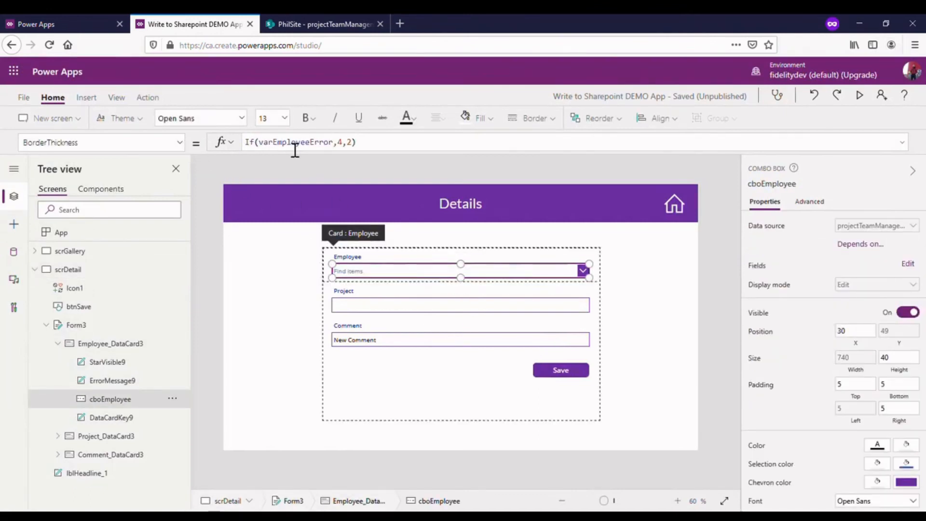
pyautogui.click(354, 147)
pyautogui.click(335, 147)
pyautogui.click(345, 147)
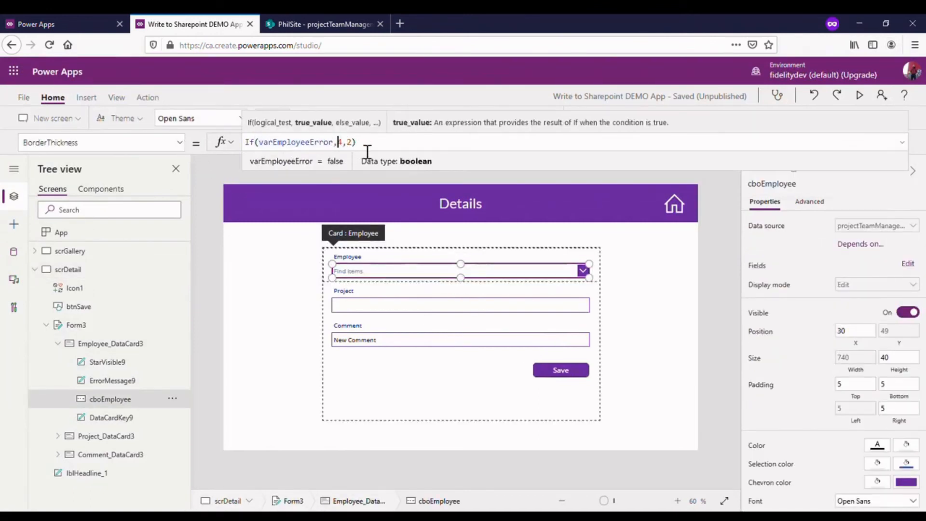
pyautogui.click(373, 148)
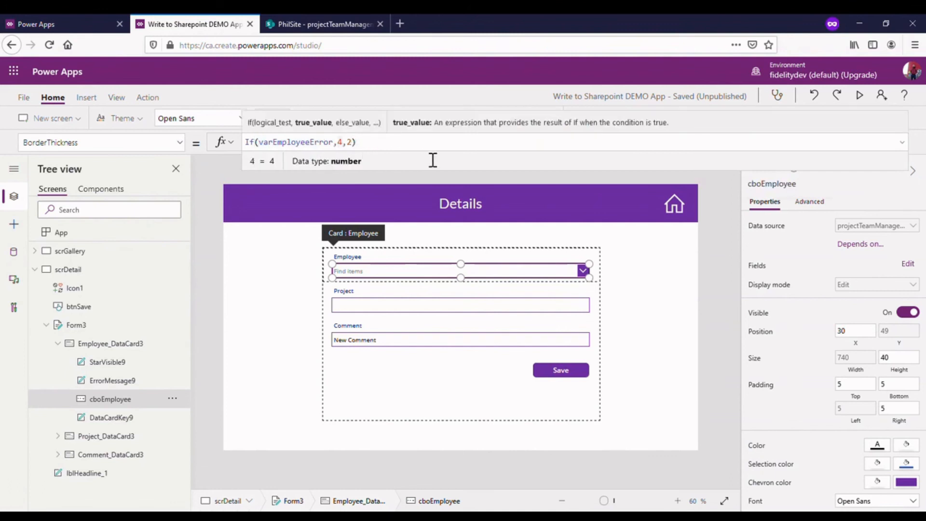
pyautogui.click(182, 145)
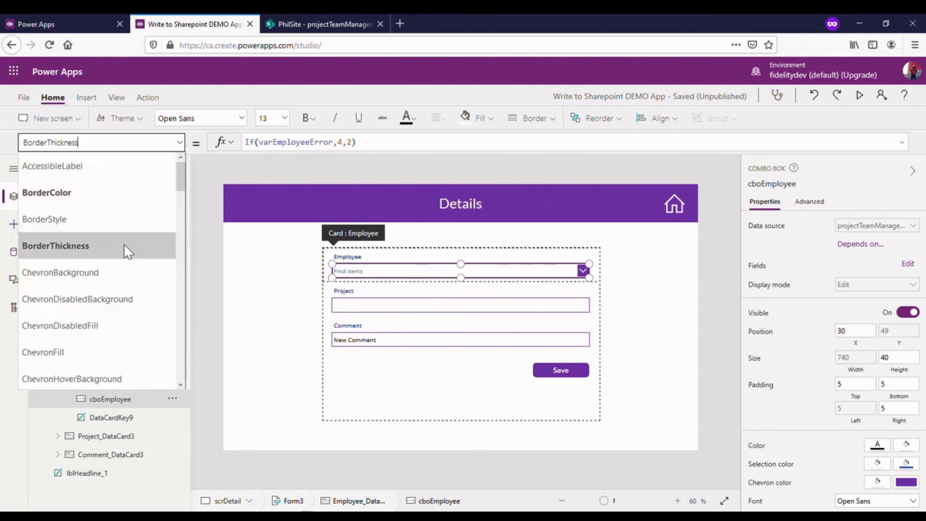
pyautogui.click(108, 184)
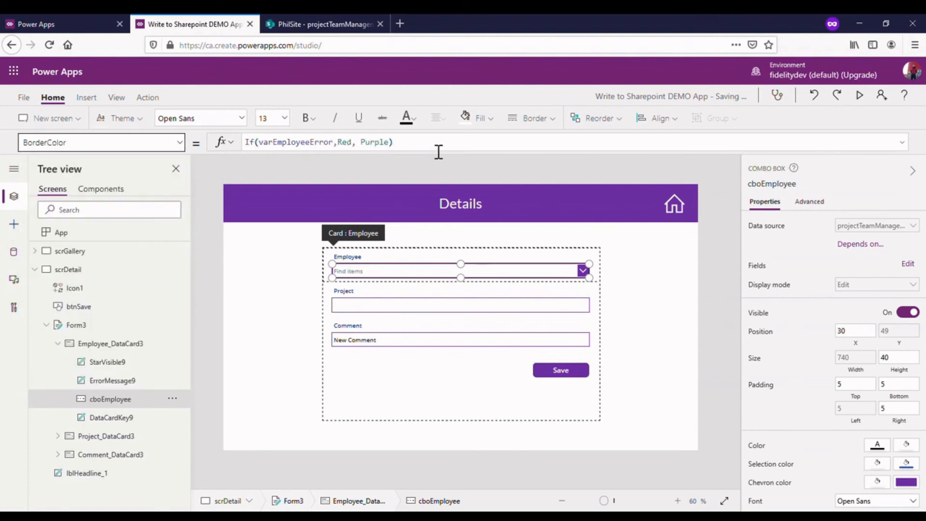
pyautogui.click(725, 191)
# - In preview, return to the gallery, start a new item, test Save with Employee and Project blank, and close the preview
pyautogui.click(859, 95)
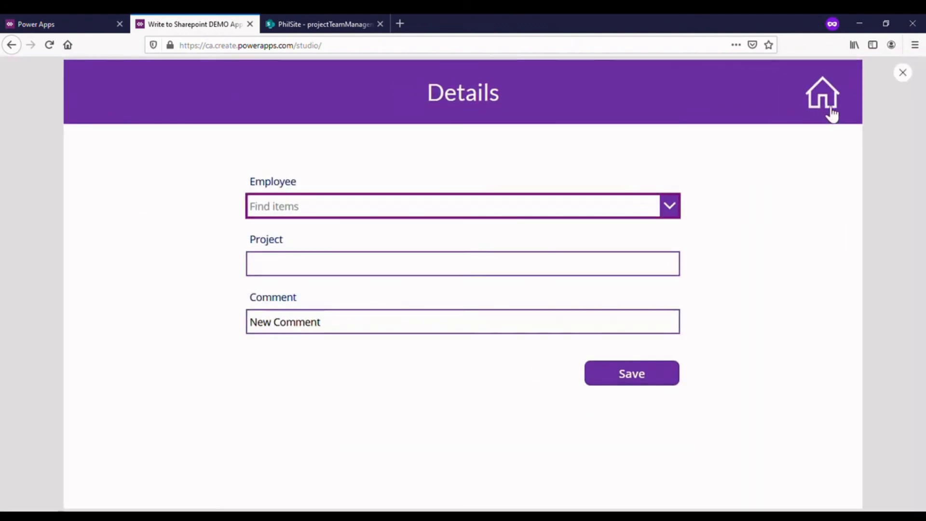
pyautogui.click(821, 112)
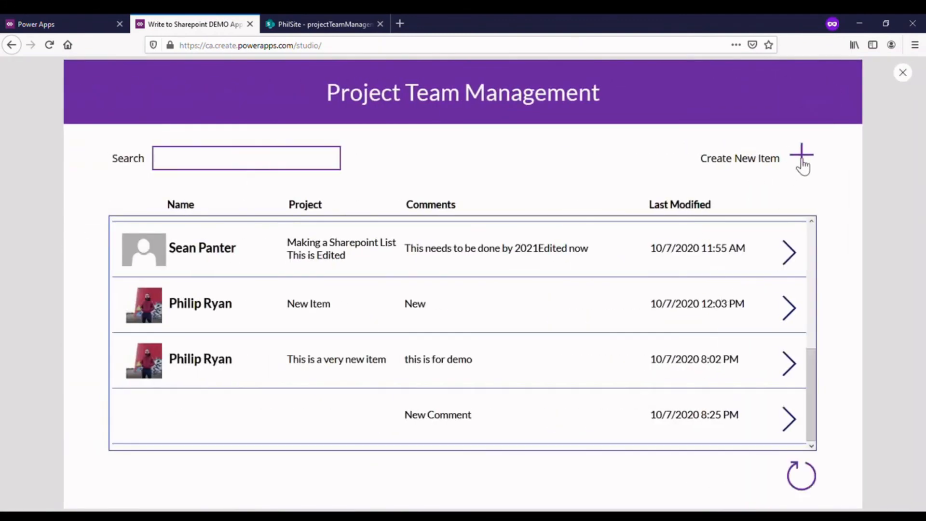
pyautogui.click(802, 158)
pyautogui.click(634, 382)
pyautogui.click(634, 383)
pyautogui.click(636, 371)
pyautogui.click(636, 378)
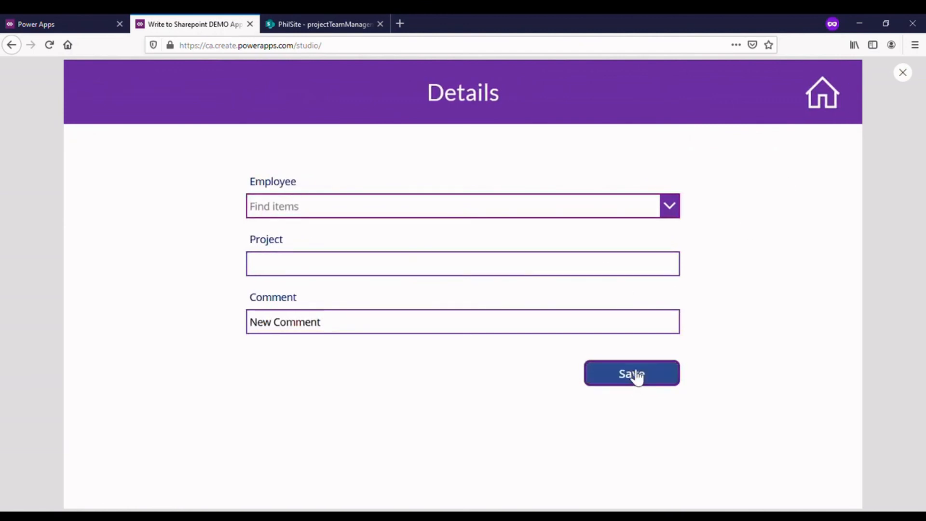
pyautogui.click(903, 74)
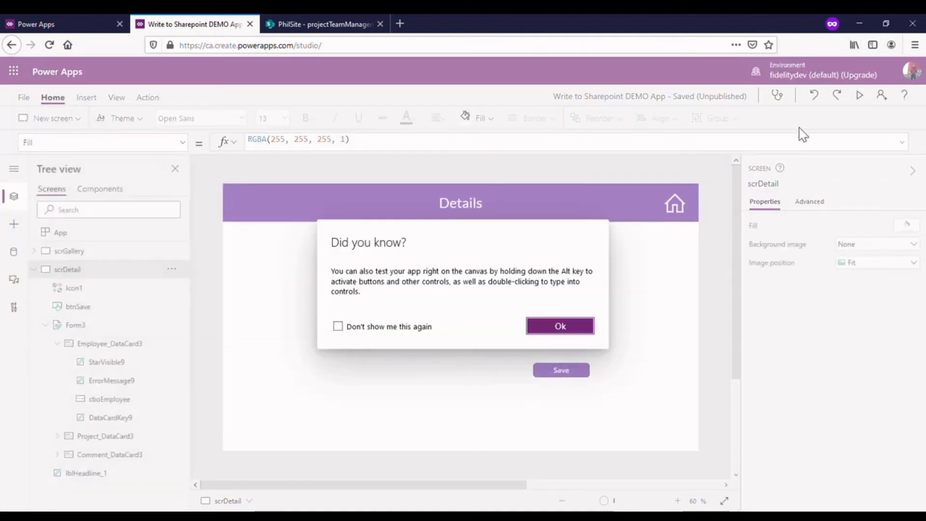
# - Close the preview tip and review the full OnSelect formula of the Save button
pyautogui.click(579, 324)
pyautogui.click(552, 369)
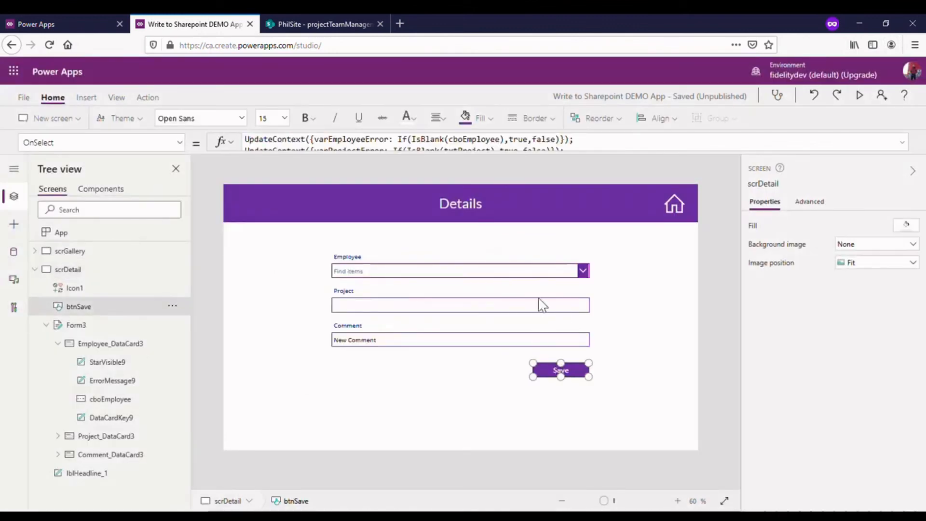
pyautogui.moveTo(454, 159); pyautogui.dragTo(448, 295)
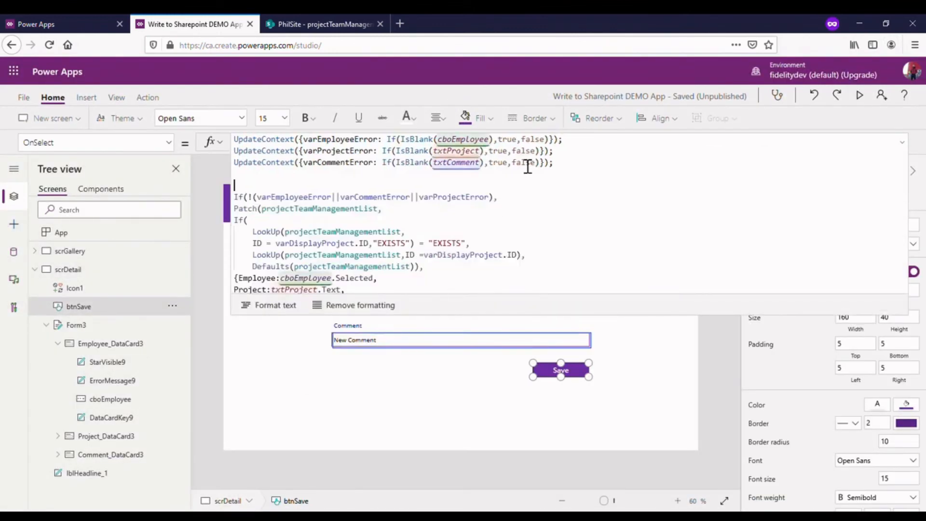
pyautogui.click(339, 147)
pyautogui.click(591, 148)
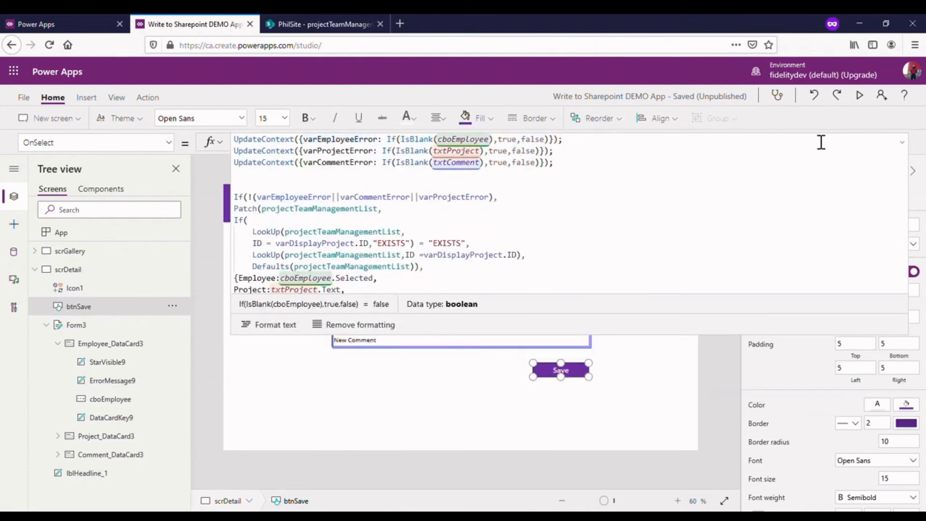
pyautogui.click(902, 143)
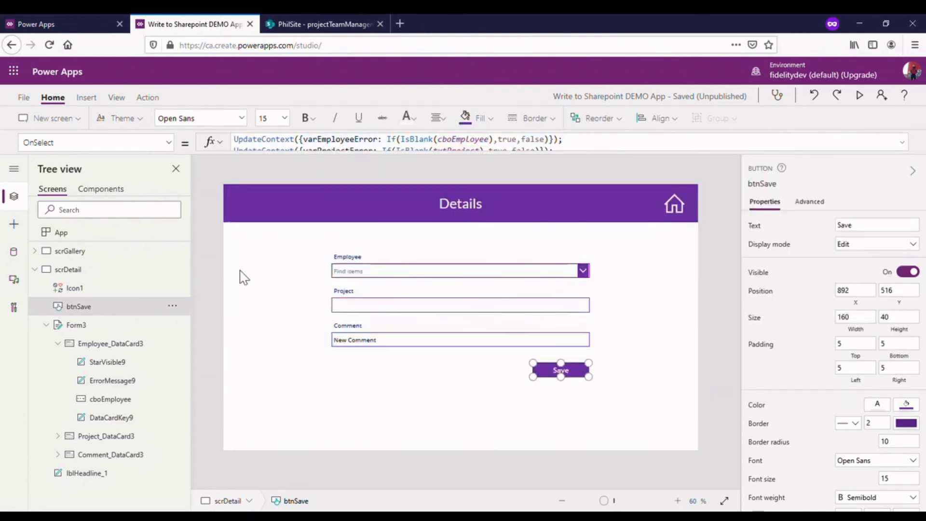
# - Insert a label above the Employee field on the Details screen and set its Text to varEmployeeError
pyautogui.click(86, 97)
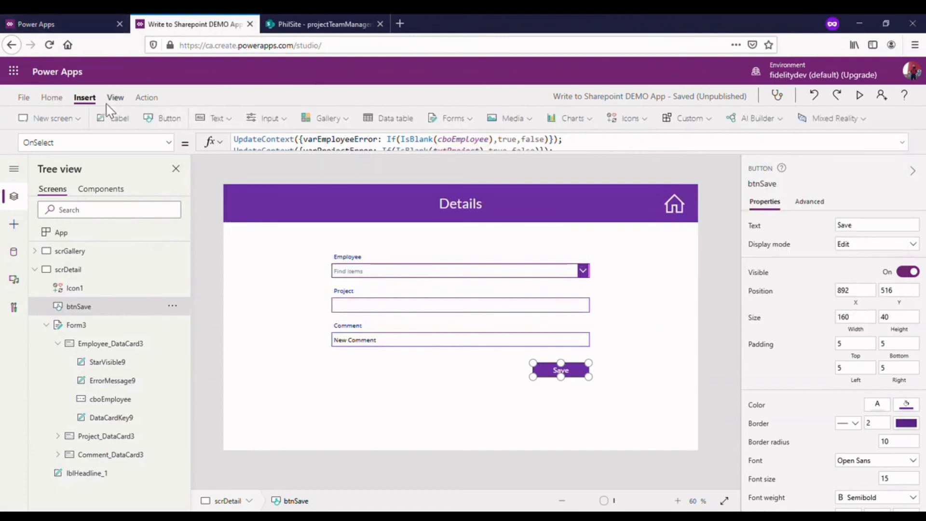
pyautogui.click(123, 119)
pyautogui.moveTo(322, 233)
pyautogui.mouseDown()
pyautogui.moveTo(334, 235)
pyautogui.moveTo(322, 235)
pyautogui.mouseUp()
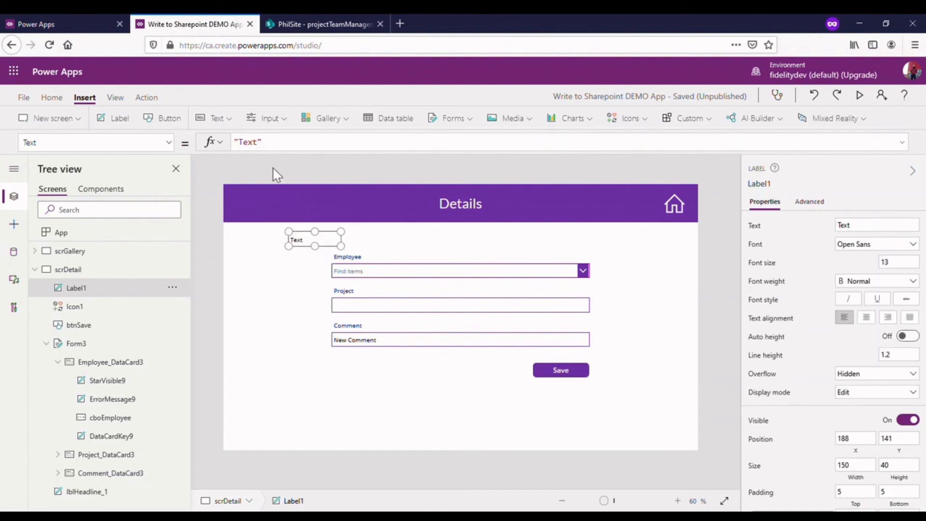
pyautogui.write('varEmplo')
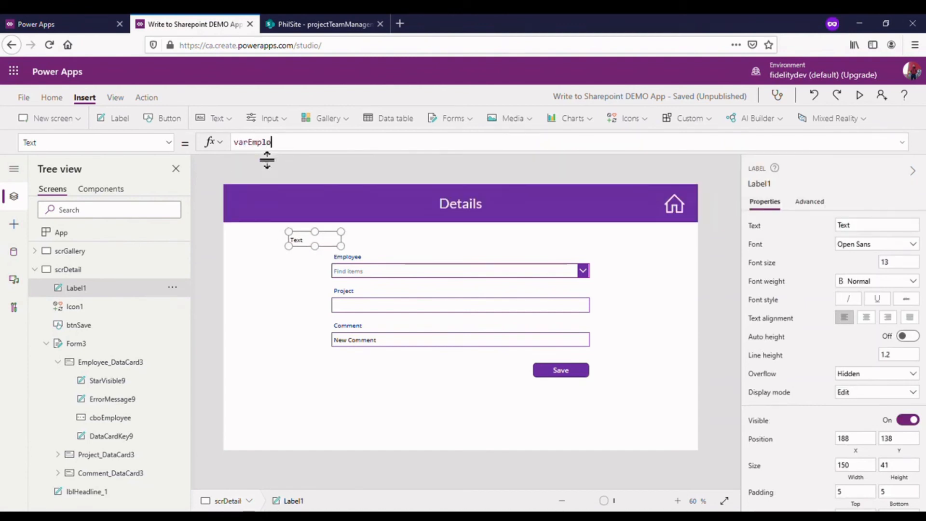
pyautogui.write('y')
pyautogui.click(315, 163)
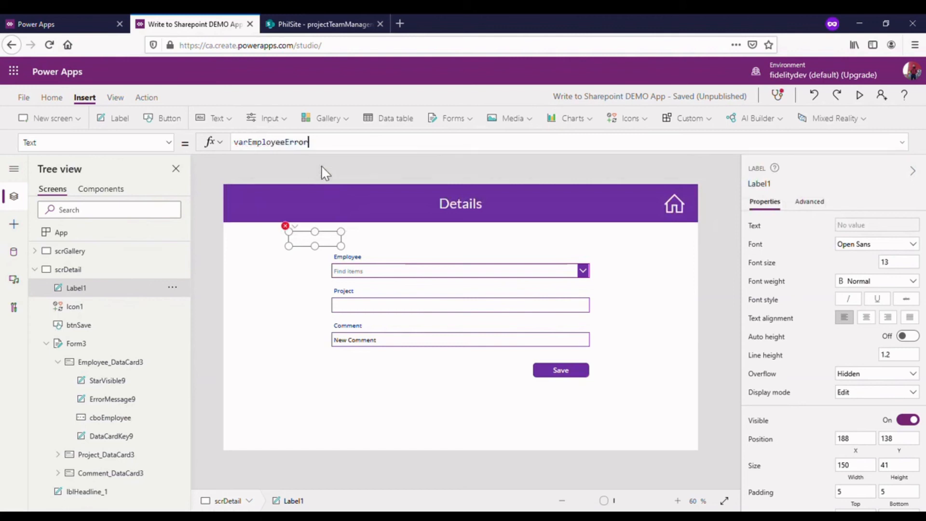
pyautogui.click(386, 238)
pyautogui.click(331, 238)
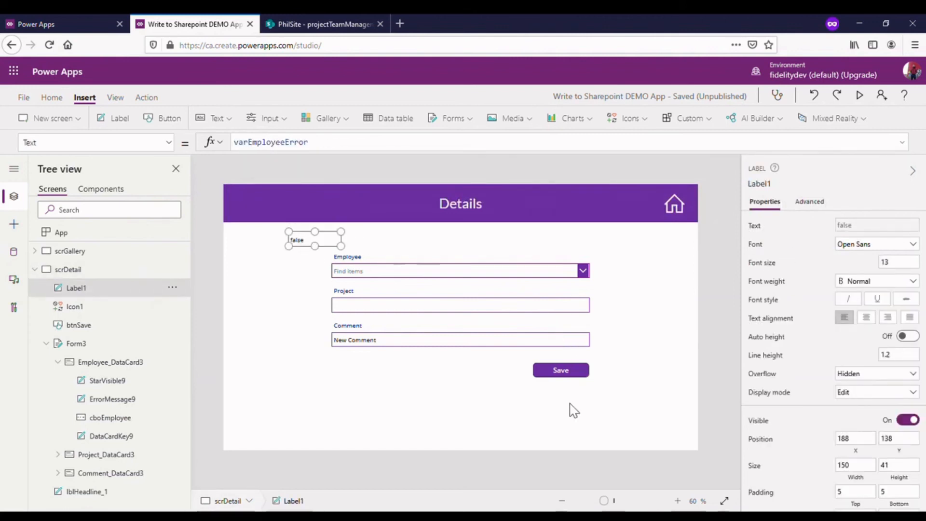
# - Test Save on the canvas, then try checking cboEmployee.SelectedItems in the varEmployeeError IsBlank test of the Save button's OnSelect
pyautogui.press('alt')
pyautogui.keyDown('alt'); pyautogui.click(559, 373); pyautogui.keyUp('alt')
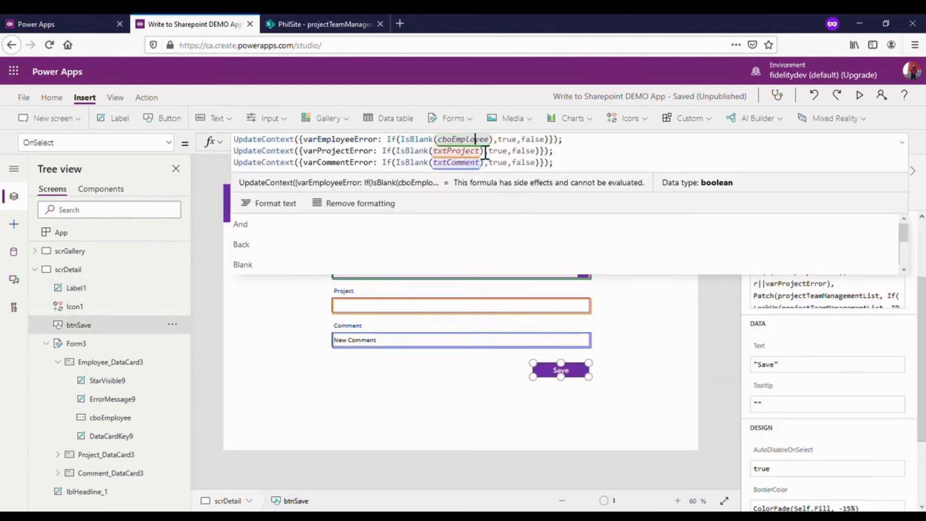
pyautogui.click(475, 140)
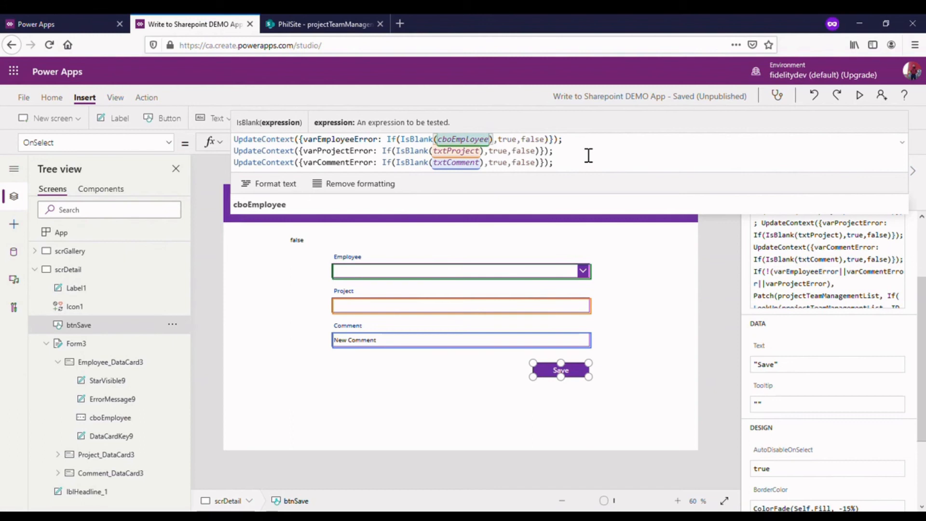
pyautogui.write('.')
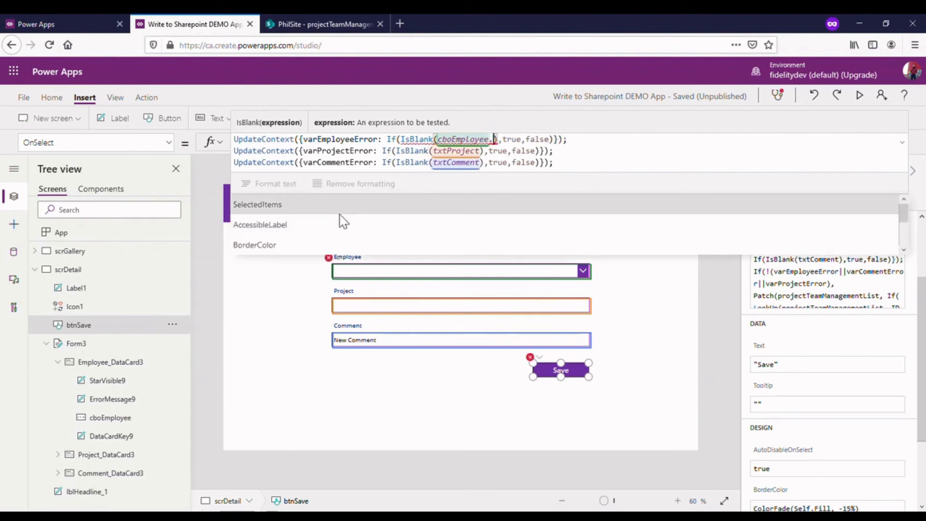
pyautogui.click(340, 212)
pyautogui.click(532, 141)
pyautogui.click(612, 385)
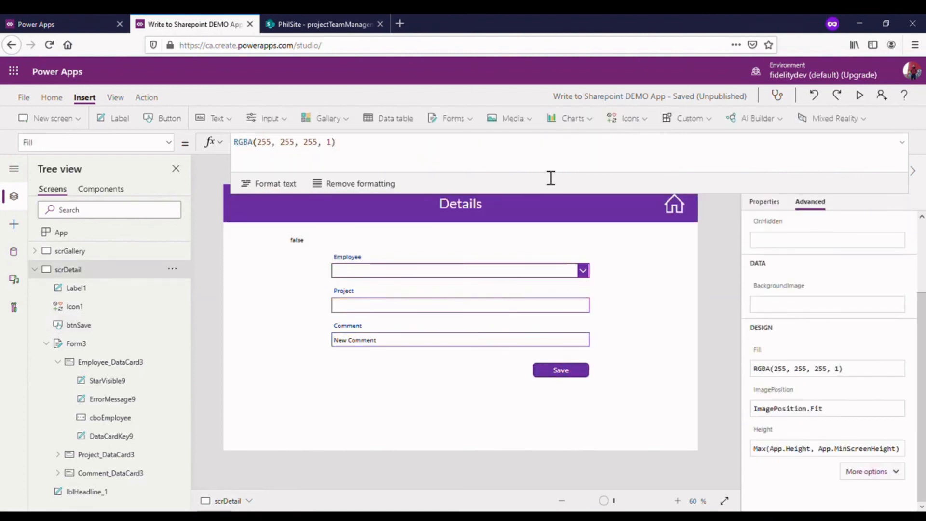
# - In the Save button's OnSelect, make the varEmployeeError IsBlank test check cboEmployee.Selected.DisplayName, and test Save on the canvas
pyautogui.click(564, 375)
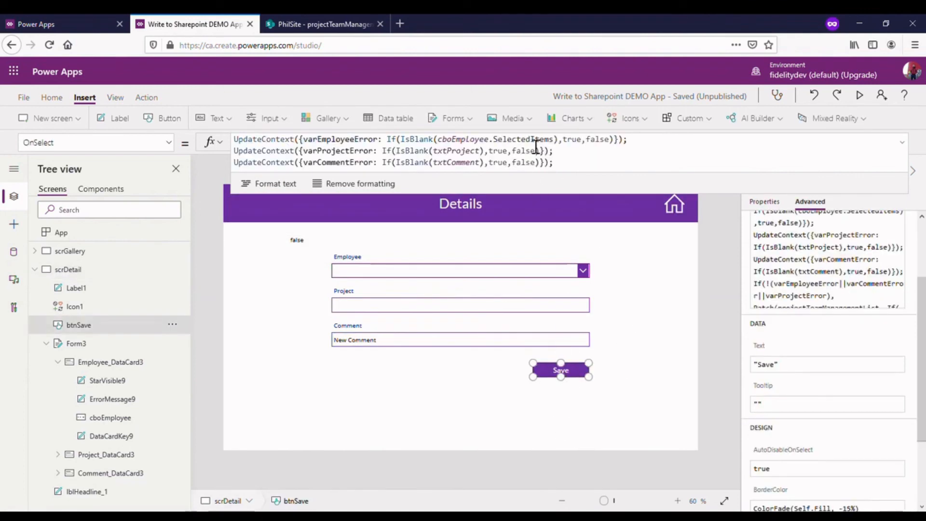
pyautogui.click(533, 141)
pyautogui.write('.')
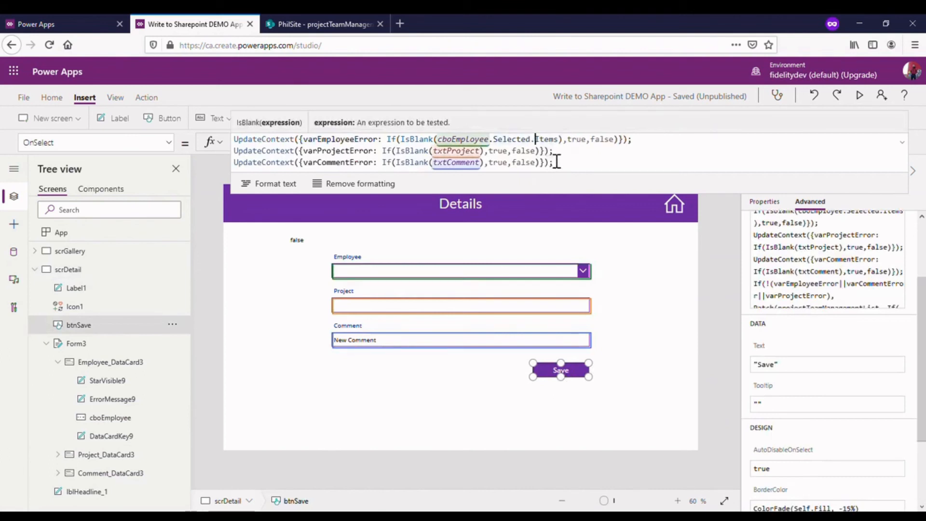
pyautogui.scroll(-2, 332, 227)
pyautogui.scroll(2, 331, 224)
pyautogui.click(276, 213)
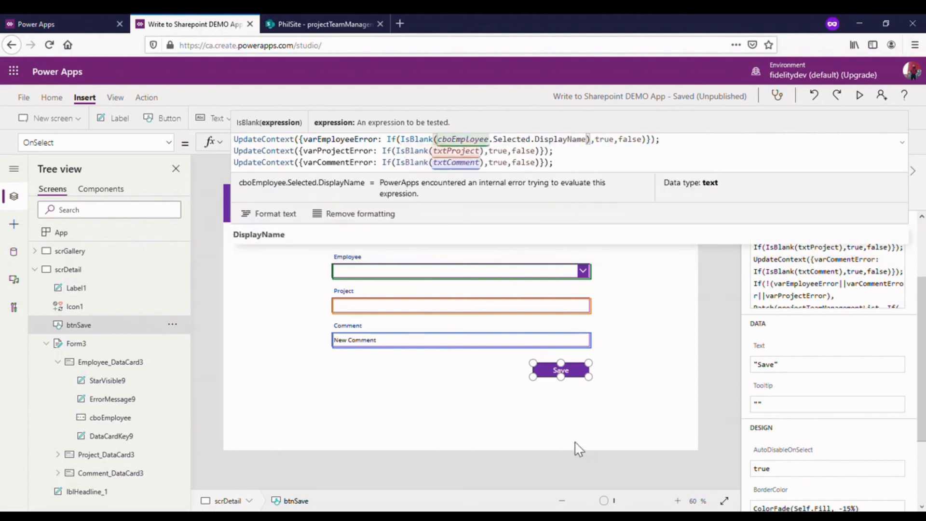
pyautogui.keyDown('alt'); pyautogui.click(570, 378); pyautogui.keyUp('alt')
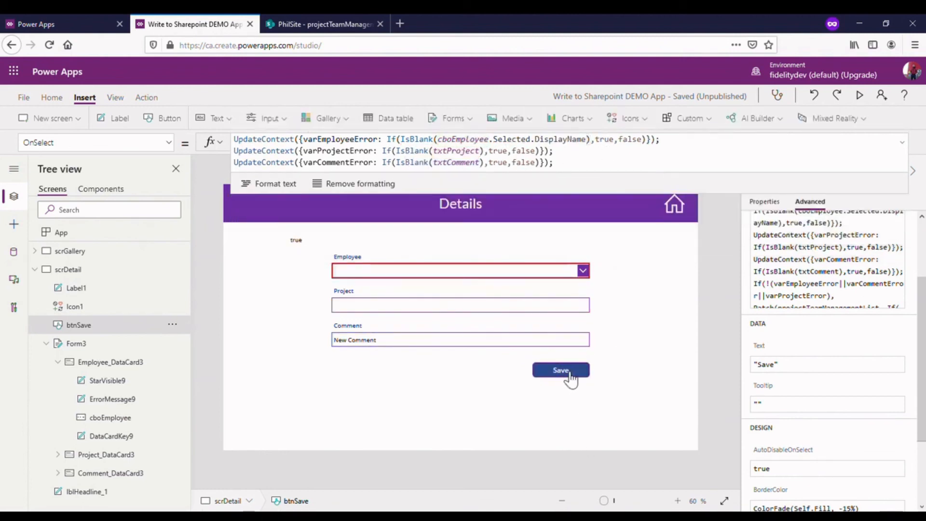
# - Preview the Details screen, choose an employee in the Employee combo box, and test Save
pyautogui.click(860, 95)
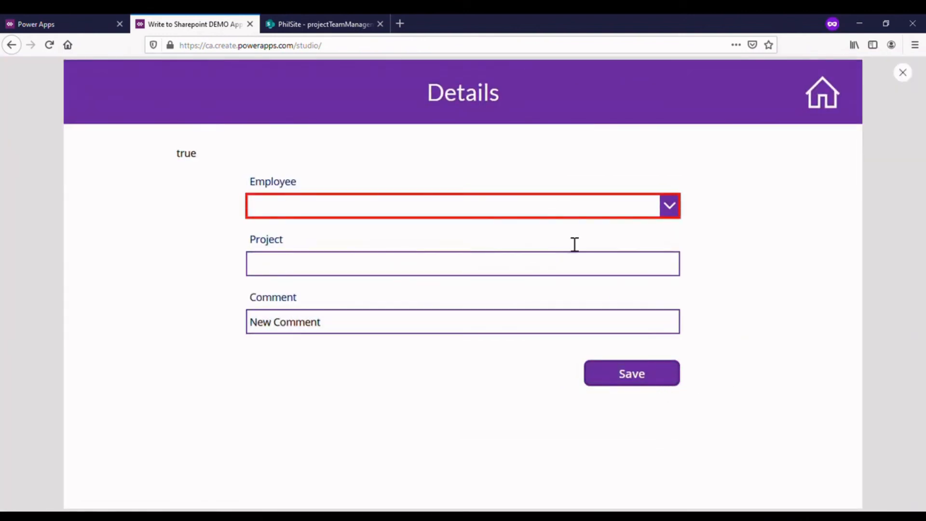
pyautogui.click(903, 73)
pyautogui.click(559, 326)
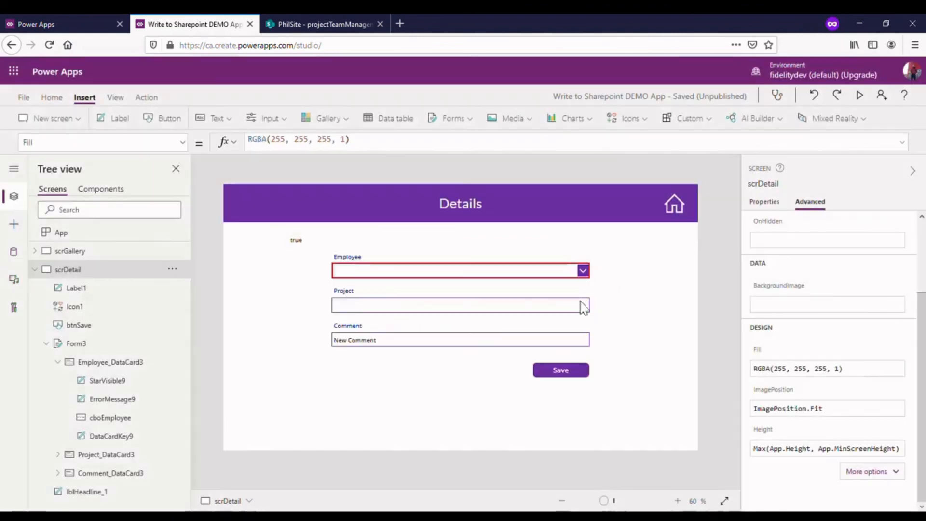
pyautogui.click(857, 94)
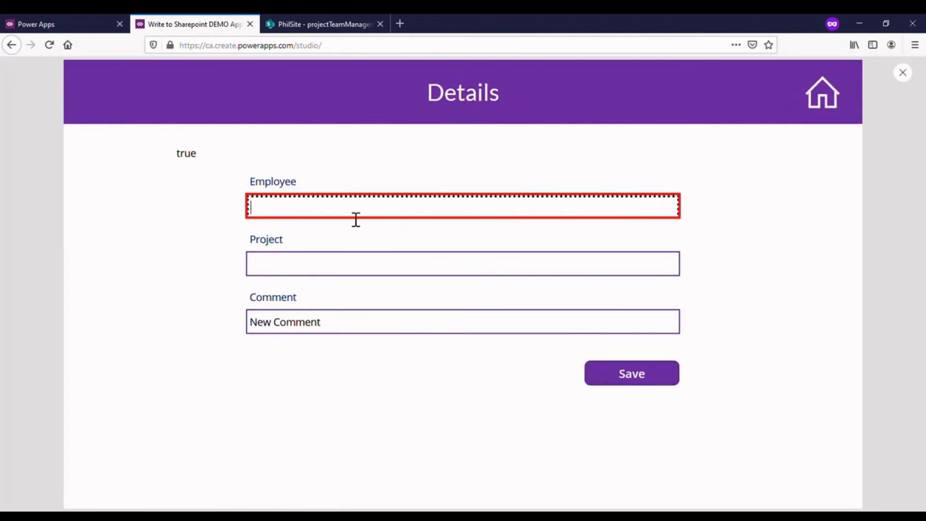
pyautogui.write('Philip')
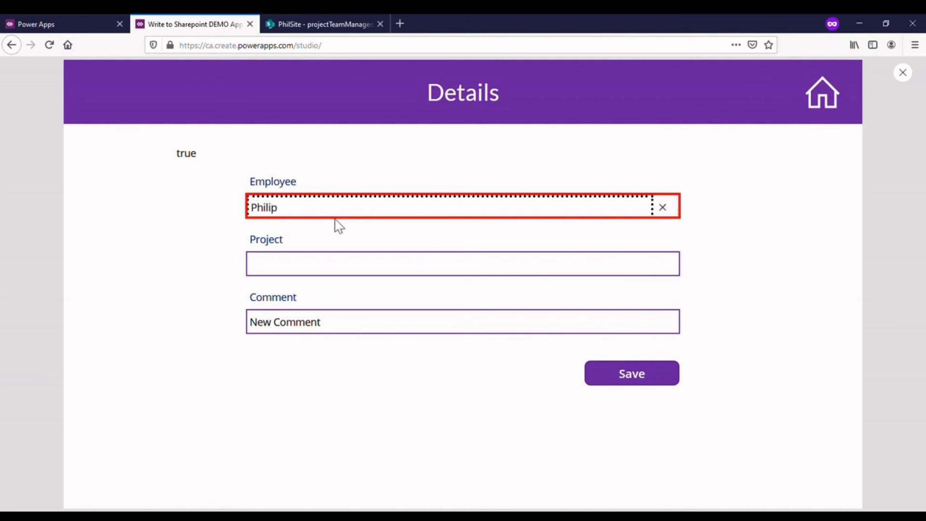
pyautogui.click(348, 236)
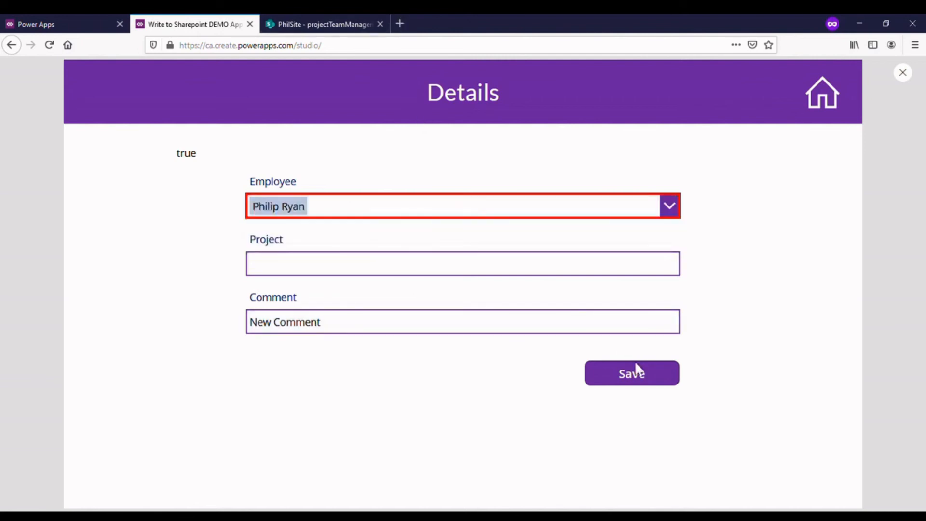
pyautogui.click(643, 381)
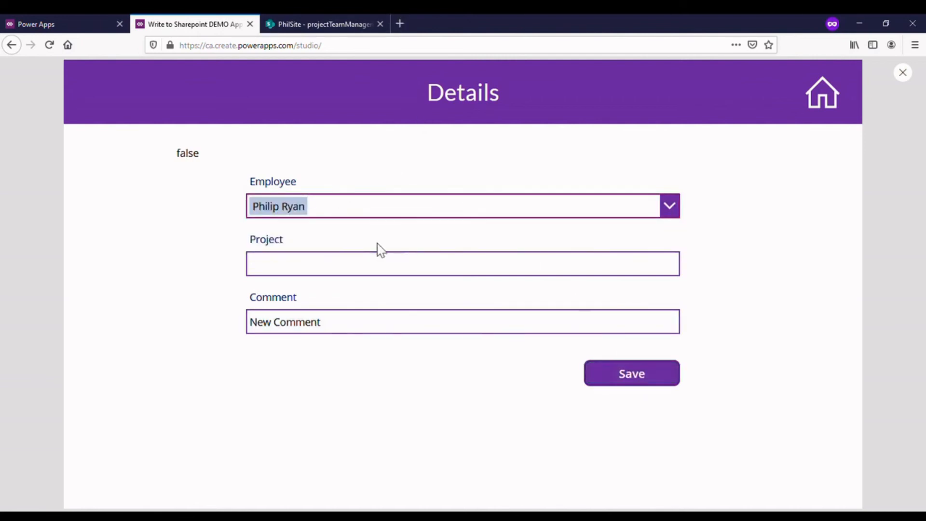
# - Clear the Employee combo box in the preview, test Save again, and return to editing
pyautogui.click(596, 216)
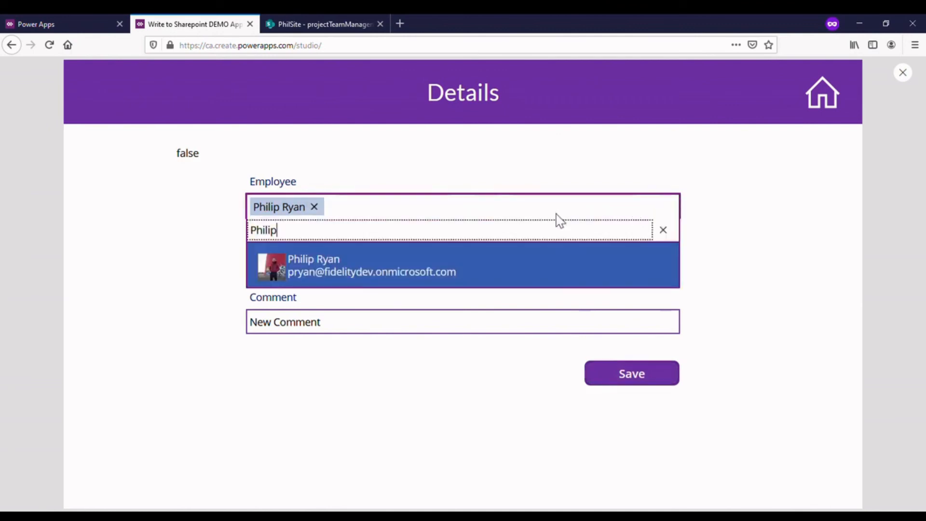
pyautogui.click(314, 208)
pyautogui.press('BackSpace')
pyautogui.click(762, 262)
pyautogui.click(637, 381)
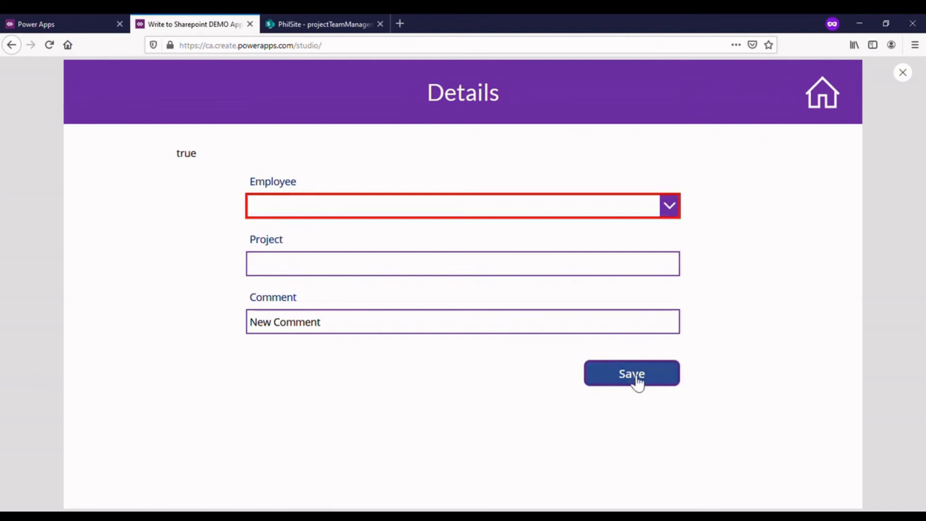
pyautogui.click(903, 73)
pyautogui.click(558, 327)
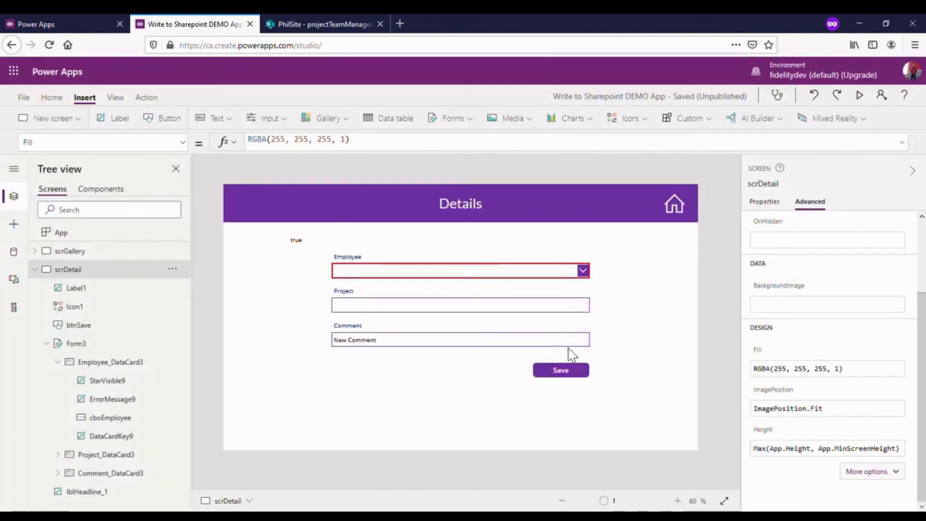
# - Review the updated OnSelect formula of the Save button and the Default formula of the txtProject input
pyautogui.click(573, 376)
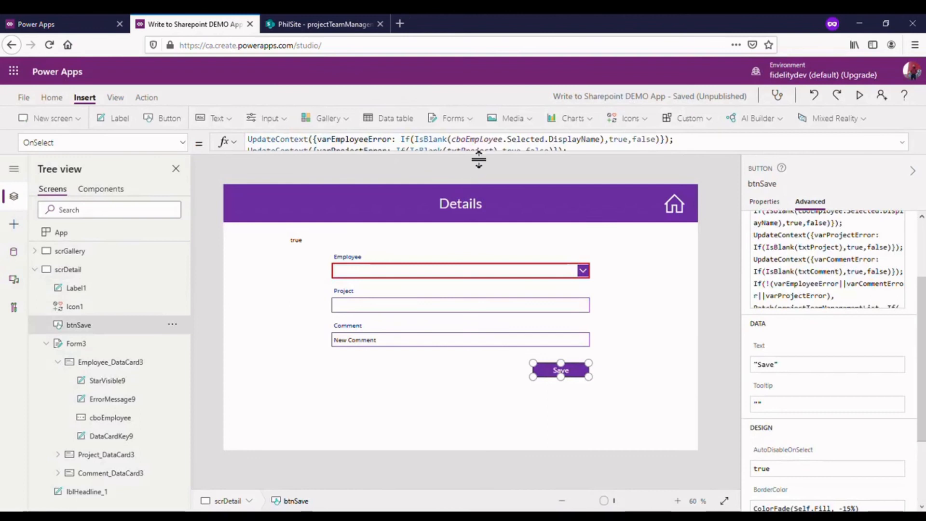
pyautogui.click(479, 154)
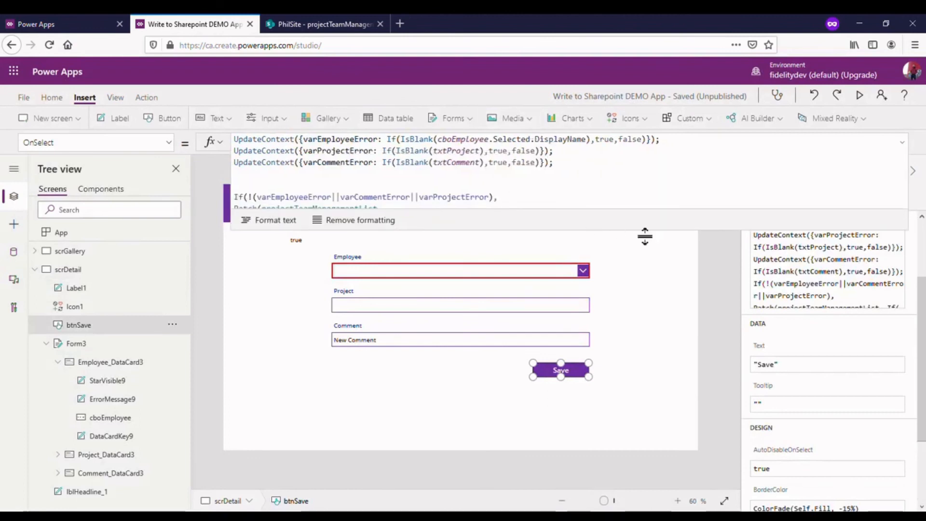
pyautogui.click(910, 143)
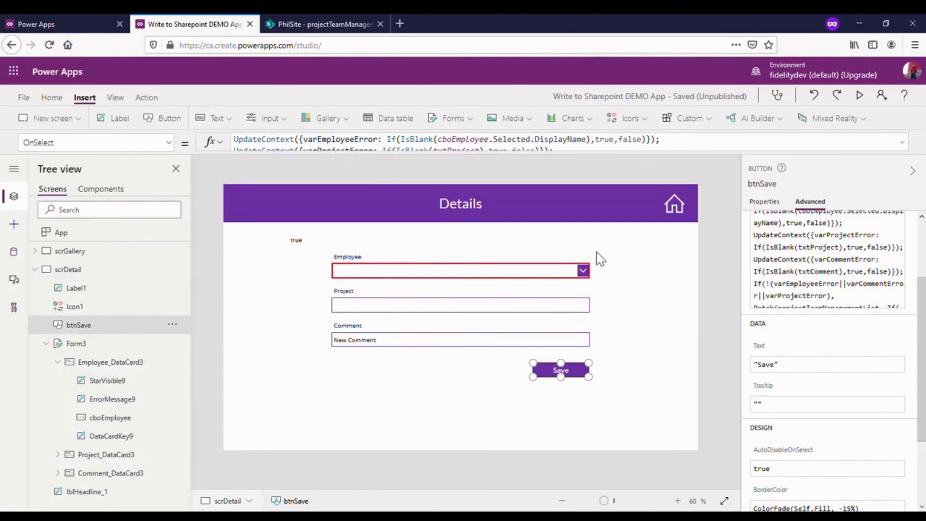
pyautogui.click(379, 313)
pyautogui.click(378, 311)
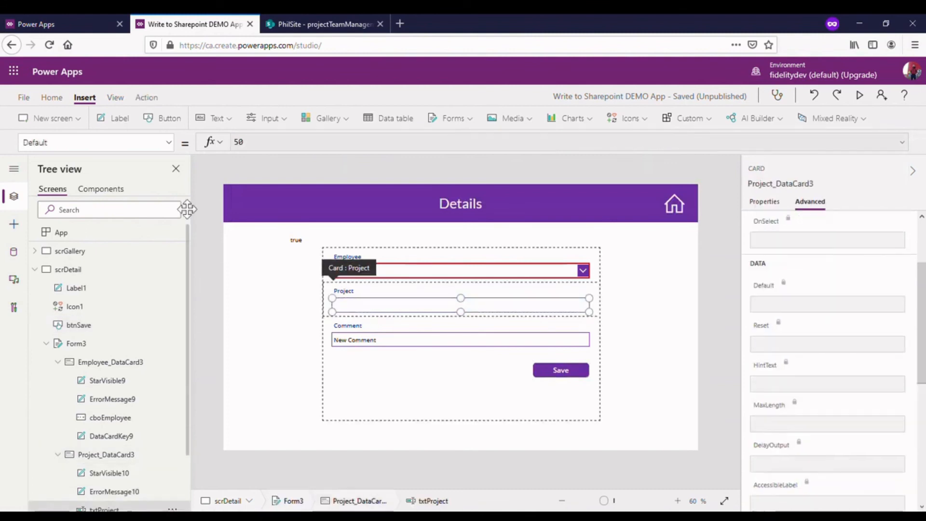
pyautogui.click(171, 150)
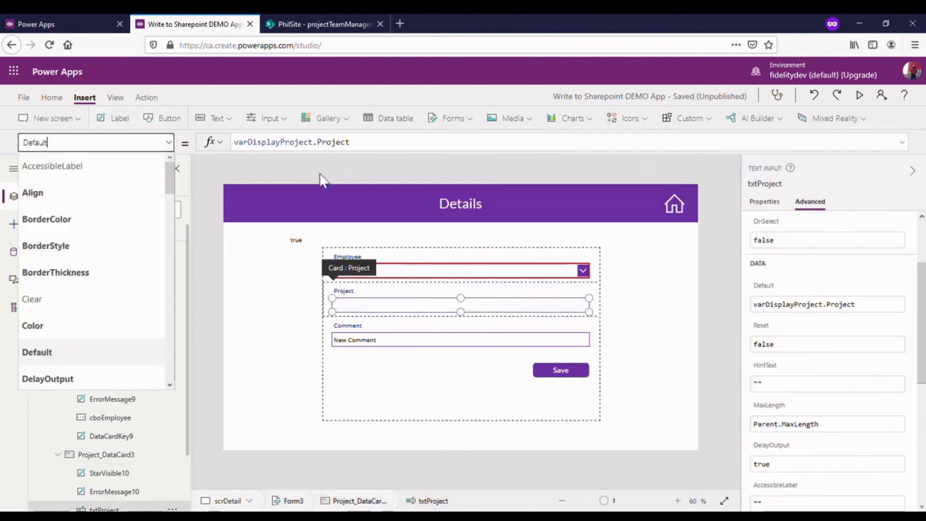
# - Change the Text formula of the label above the Employee field to varProjectError
pyautogui.click(311, 246)
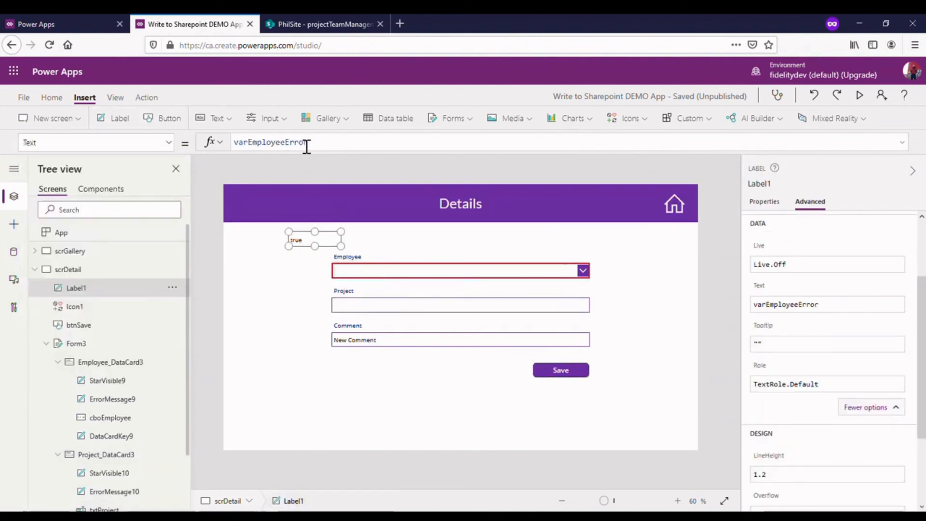
pyautogui.moveTo(267, 153); pyautogui.dragTo(246, 153)
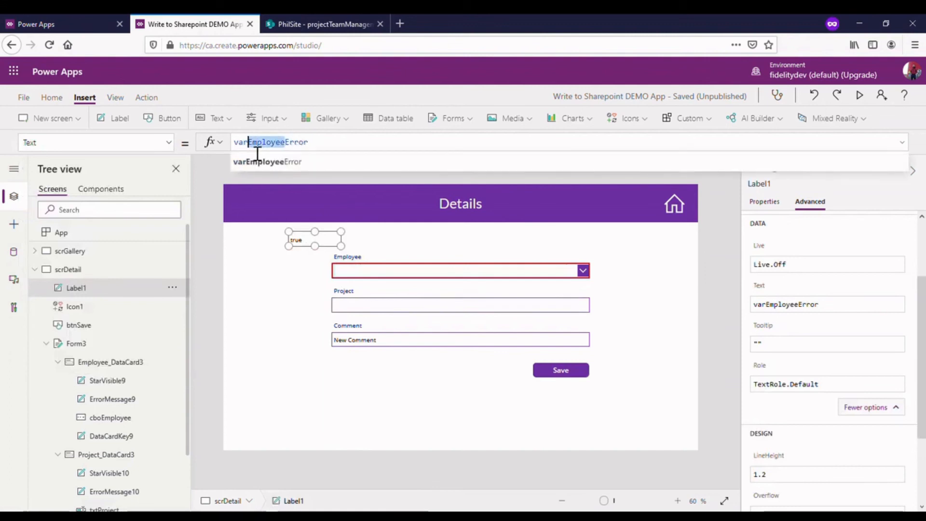
pyautogui.write('Project')
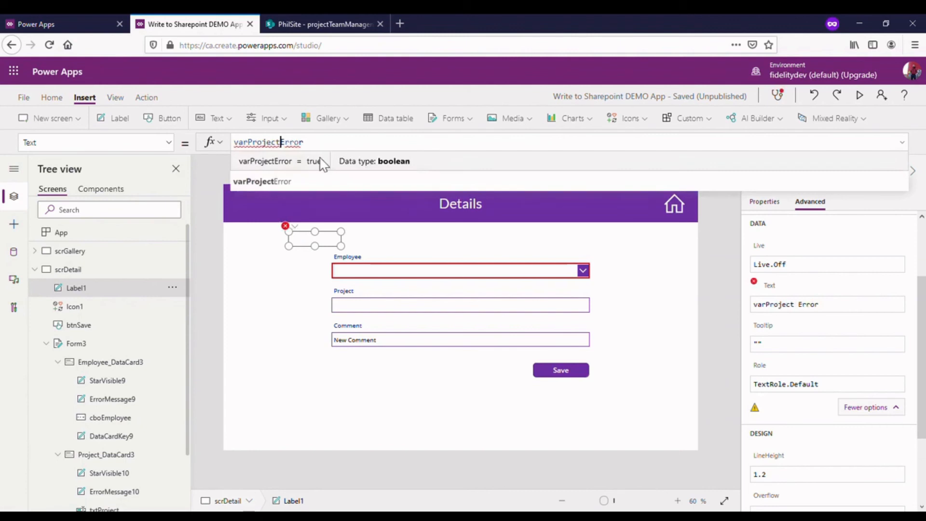
pyautogui.click(417, 235)
pyautogui.click(294, 226)
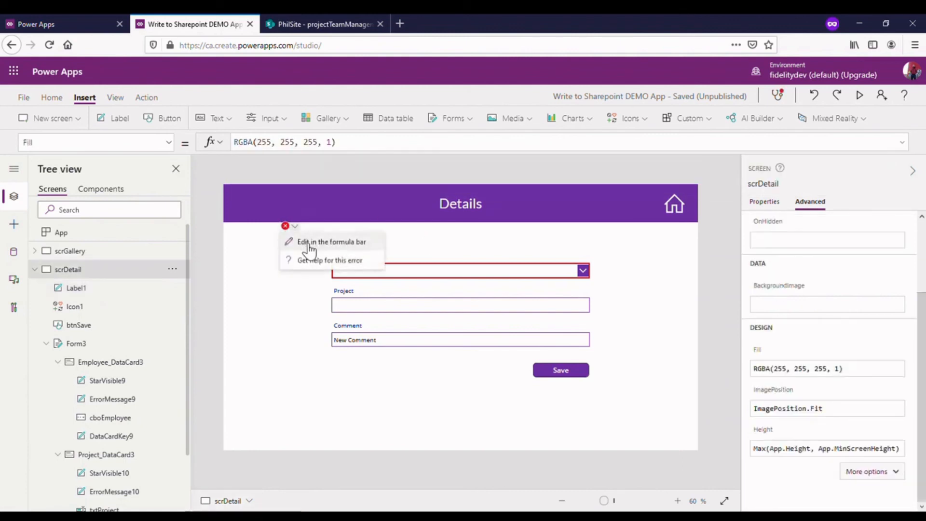
pyautogui.click(309, 244)
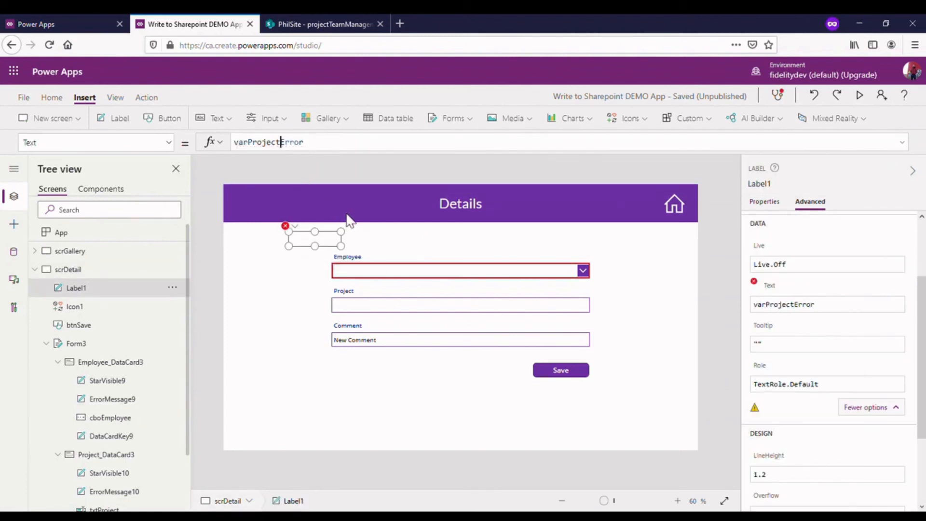
# - Set the BorderColor formula of the txtProject input to If(varProjectError, Red, Purple)
pyautogui.click(480, 306)
pyautogui.click(462, 311)
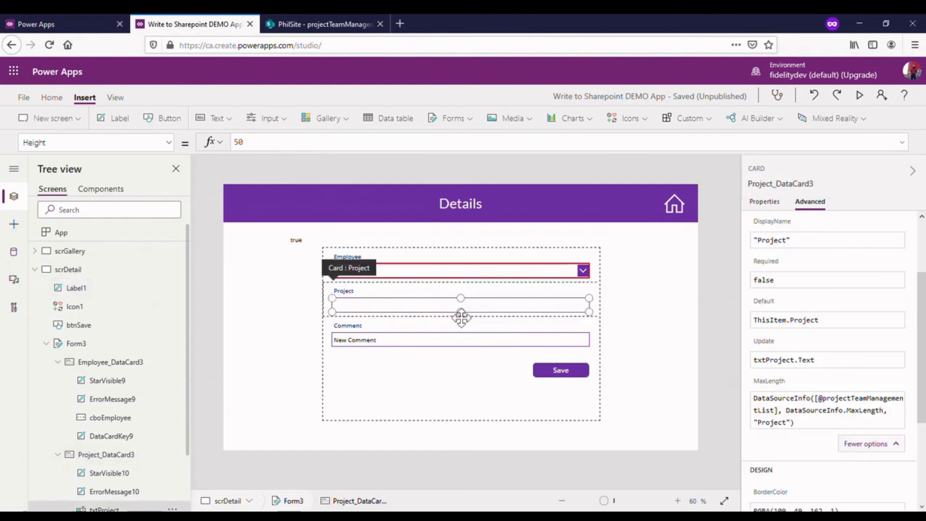
pyautogui.click(136, 144)
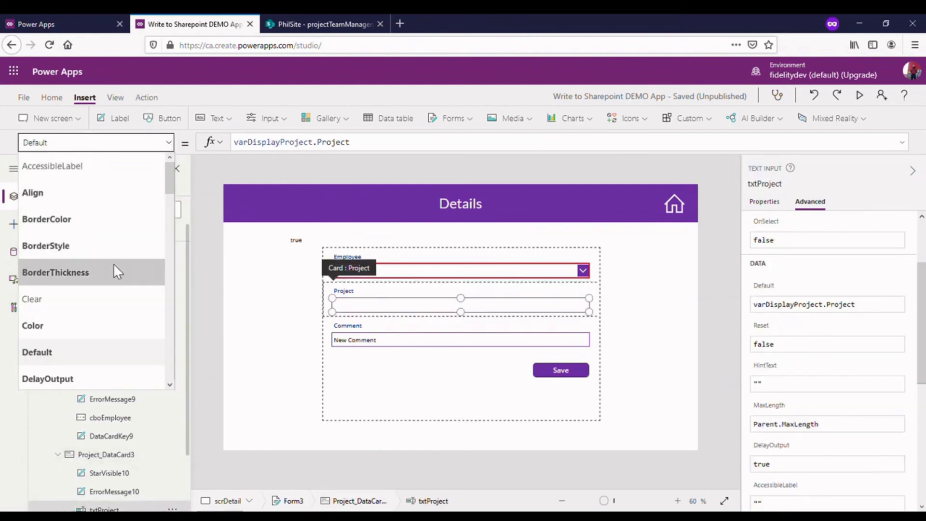
pyautogui.click(114, 223)
pyautogui.click(438, 149)
pyautogui.moveTo(506, 150); pyautogui.dragTo(232, 149)
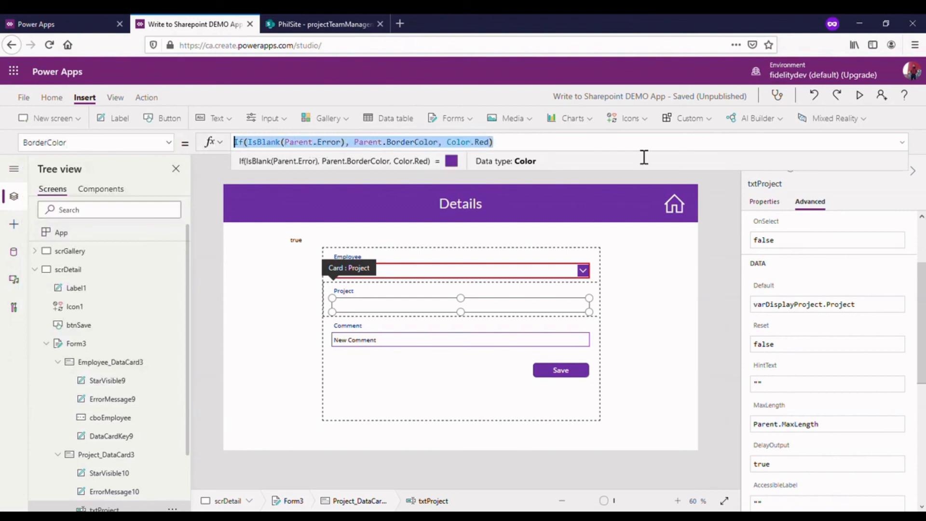
pyautogui.press('BackSpace')
pyautogui.write('If(')
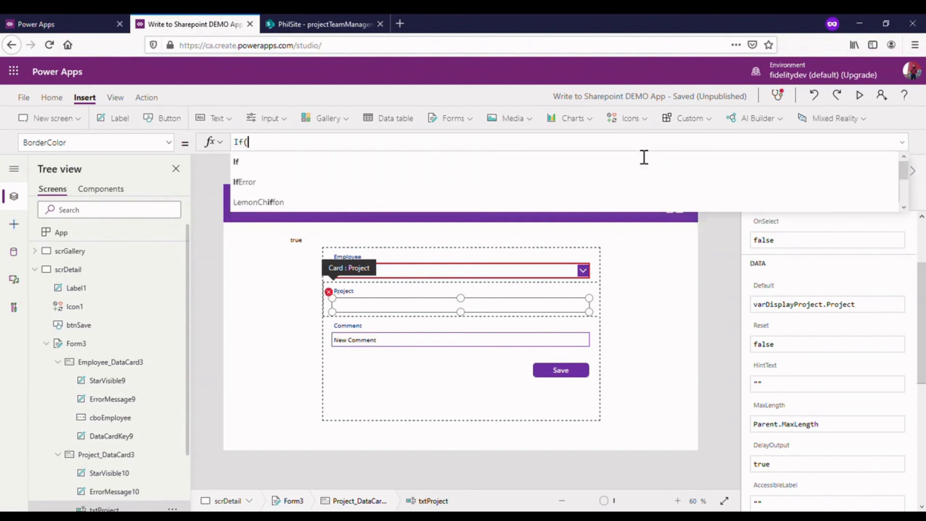
pyautogui.write('var')
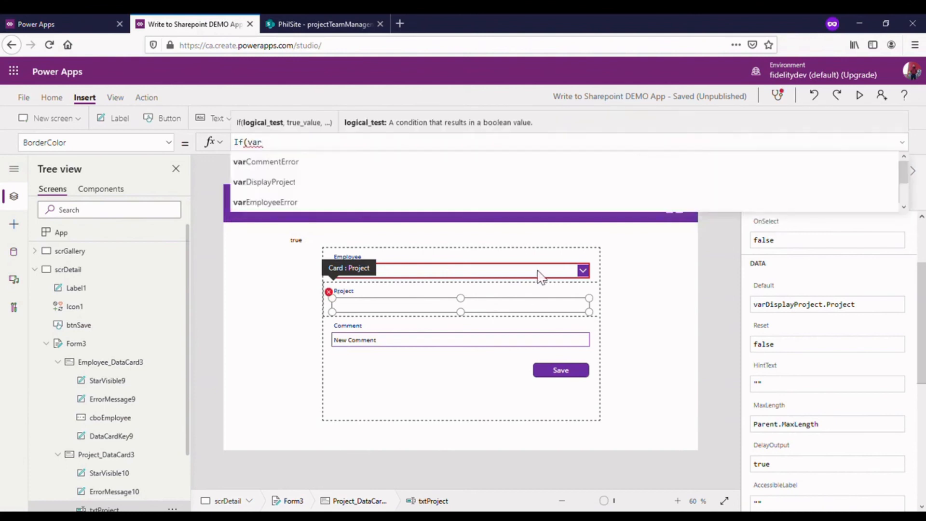
pyautogui.write('p')
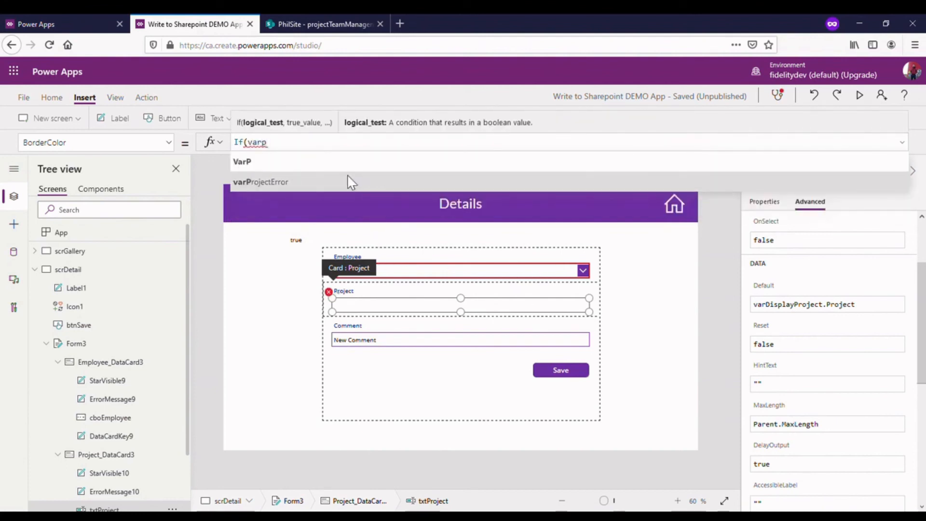
pyautogui.click(336, 191)
pyautogui.write(', ')
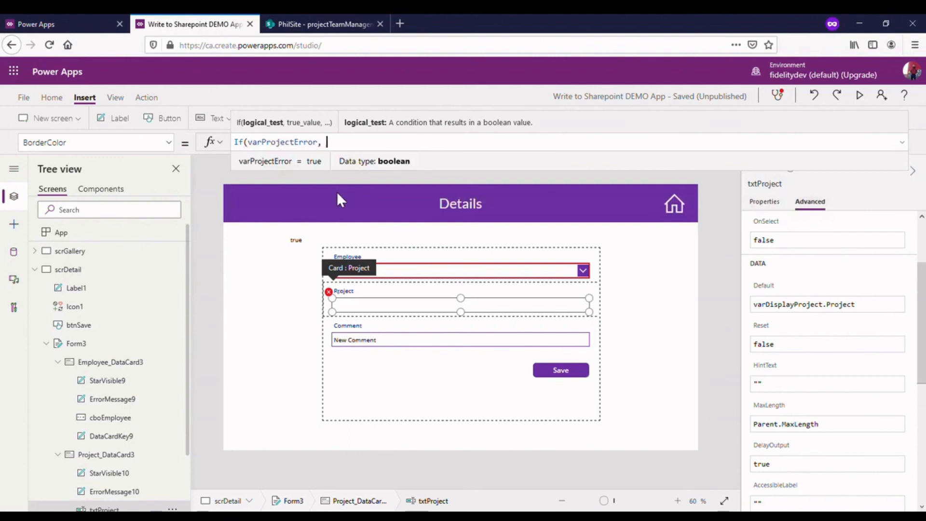
pyautogui.write('Red, Pu')
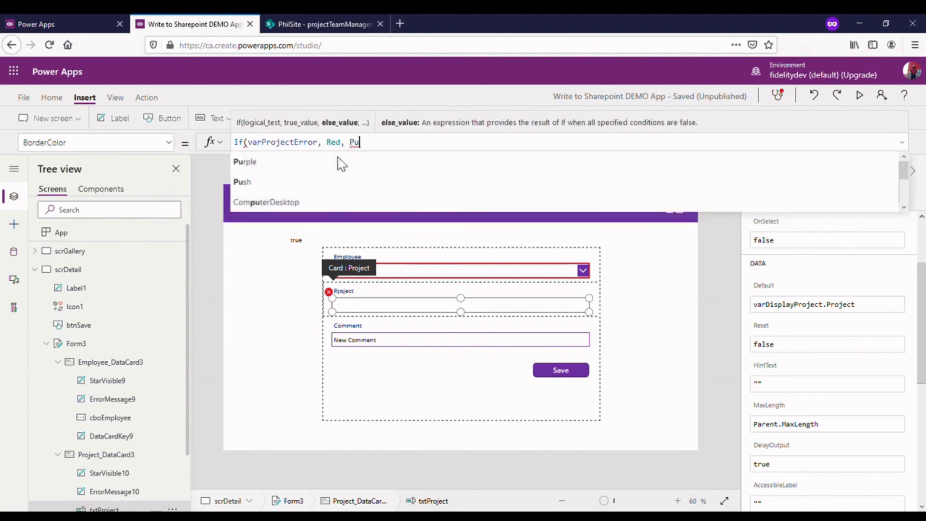
pyautogui.click(341, 164)
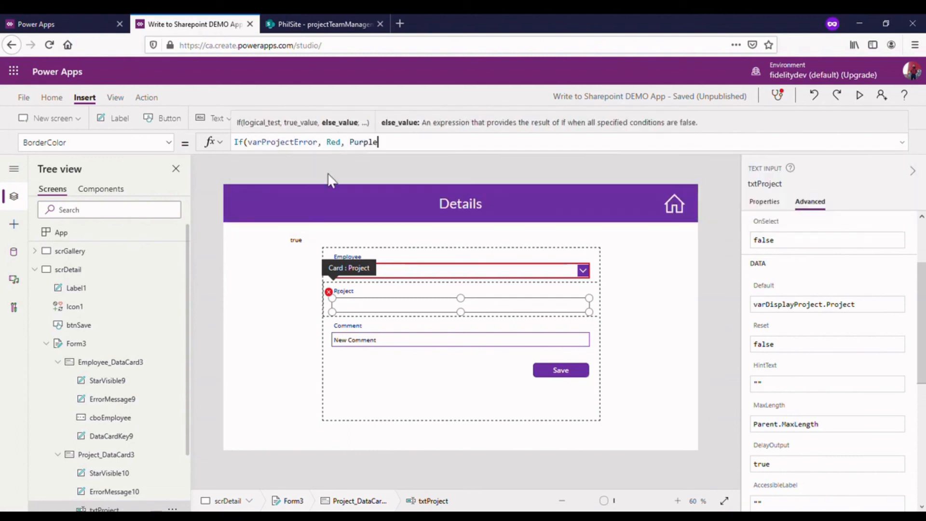
pyautogui.write(')')
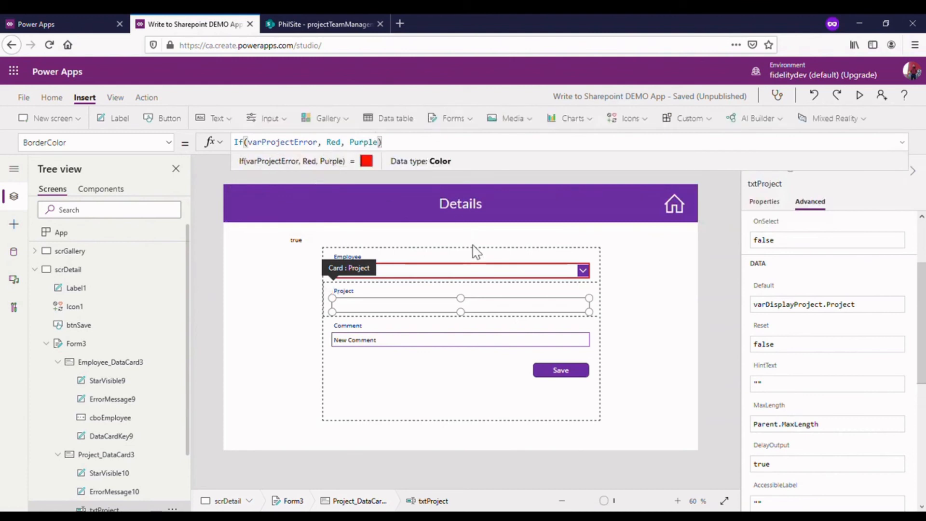
pyautogui.click(413, 341)
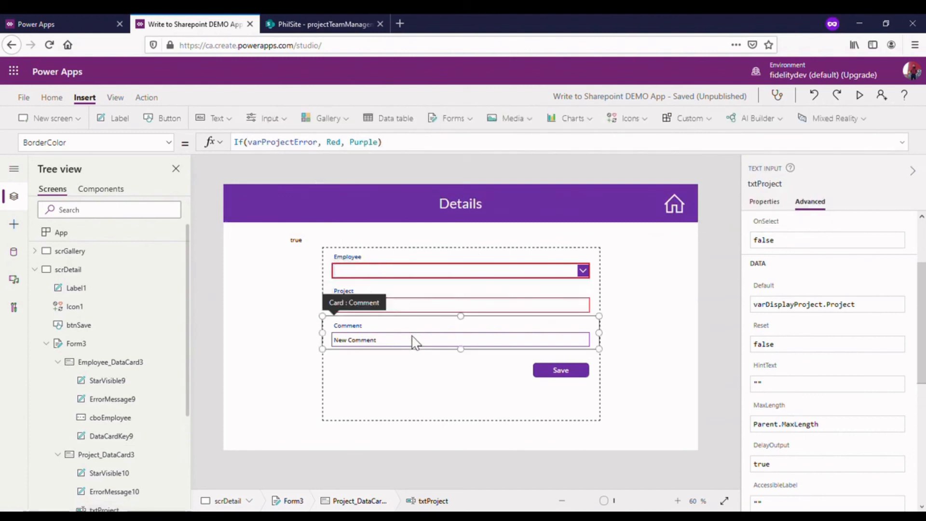
# - Set the BorderThickness formula of the txtProject input to If(varProjectError,4,2)
pyautogui.click(413, 306)
pyautogui.click(413, 306)
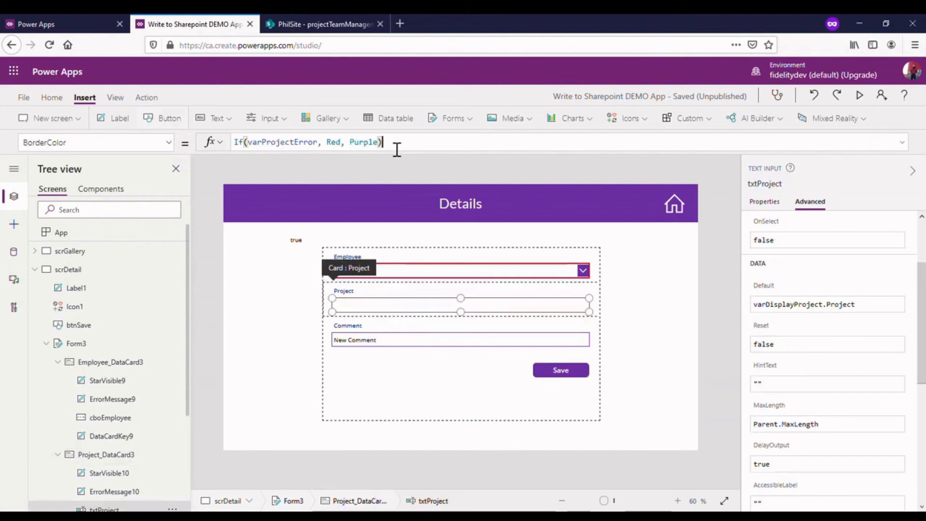
pyautogui.moveTo(396, 149); pyautogui.dragTo(243, 142)
pyautogui.click(168, 142)
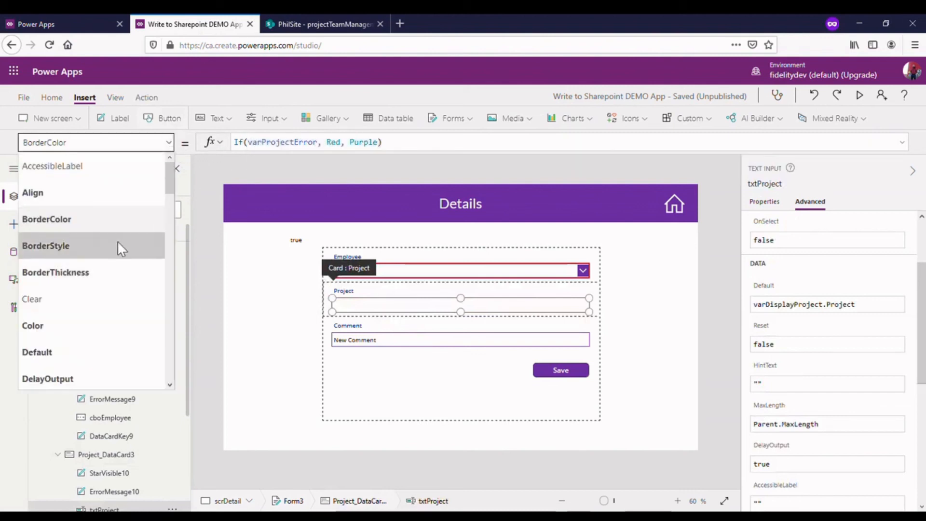
pyautogui.click(117, 272)
pyautogui.click(284, 145)
pyautogui.press('BackSpace')
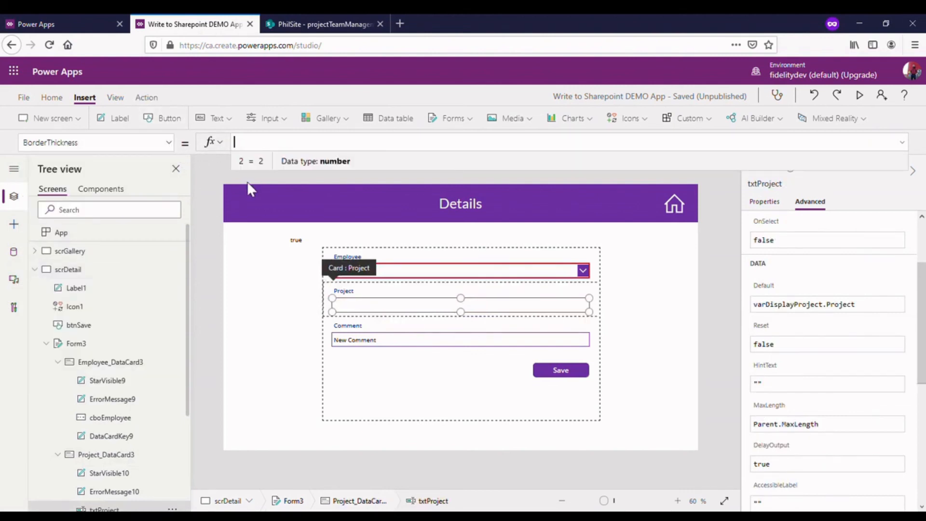
pyautogui.write('If(var')
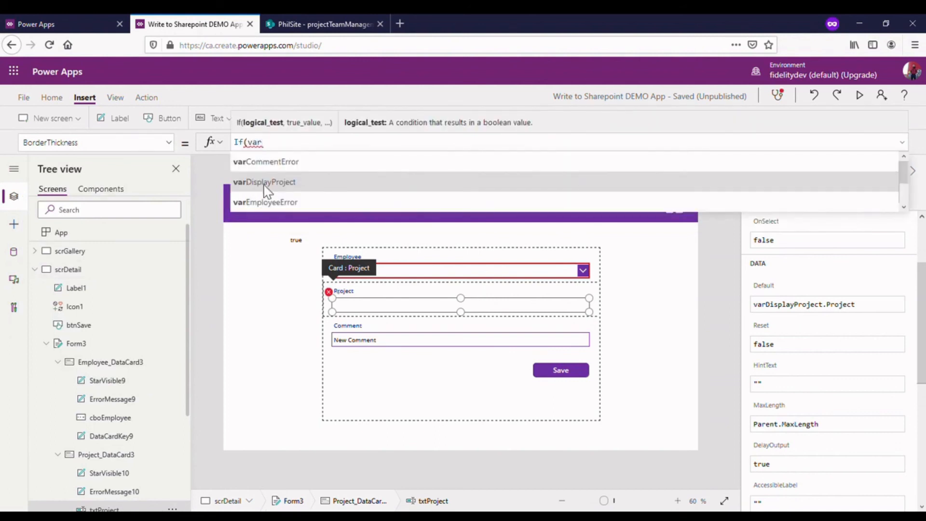
pyautogui.scroll(-1, 292, 188)
pyautogui.click(293, 201)
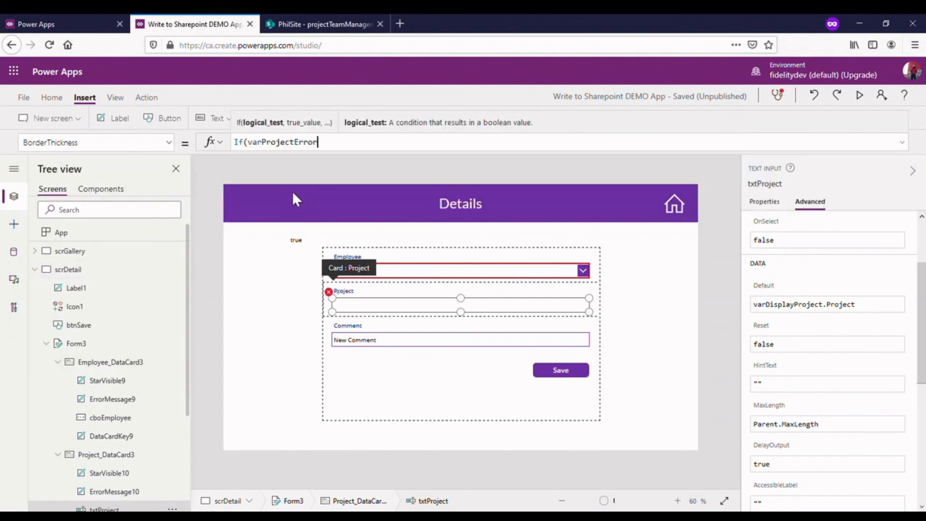
pyautogui.write(',Red')
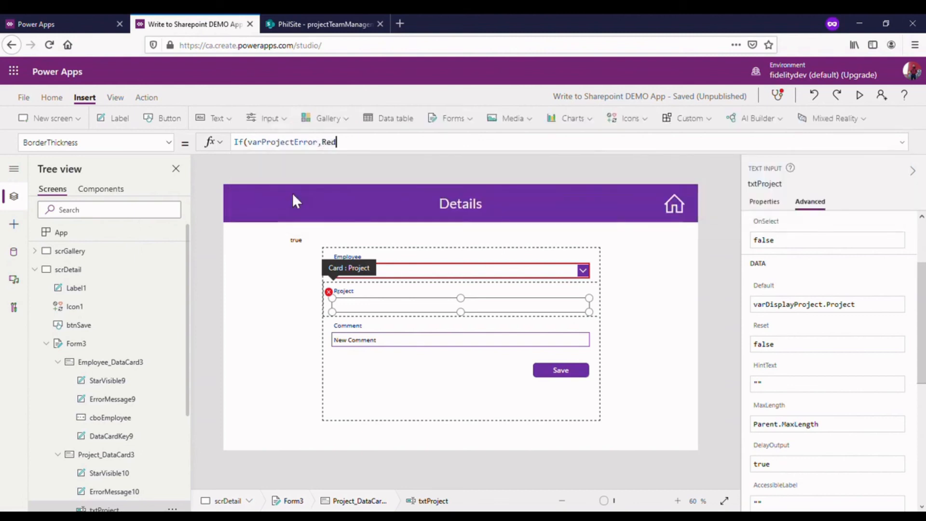
pyautogui.press('BackSpace')
pyautogui.press('BackSpace')
pyautogui.press('BackSpace')
pyautogui.write('4,2)')
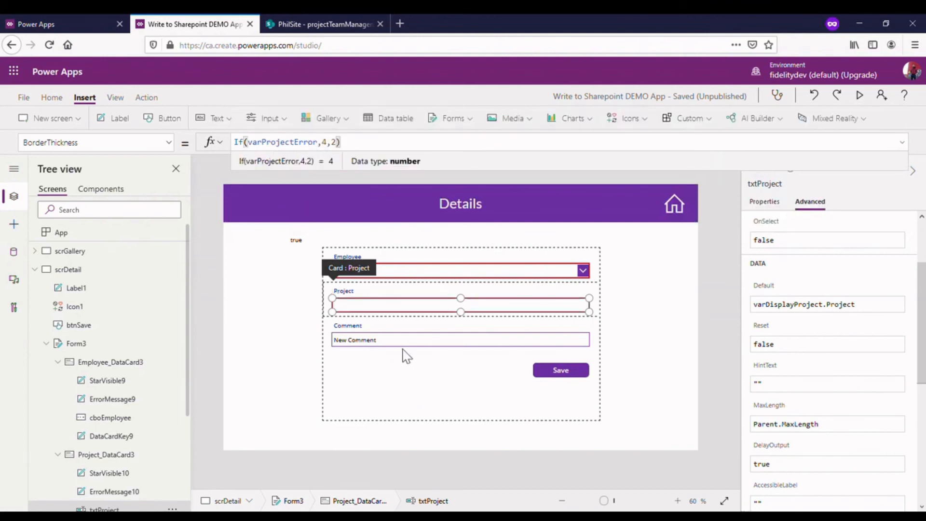
# - Set the BorderColor formula of the txtComment input to If(varCommentError,Red,Purple)
pyautogui.click(413, 348)
pyautogui.click(418, 350)
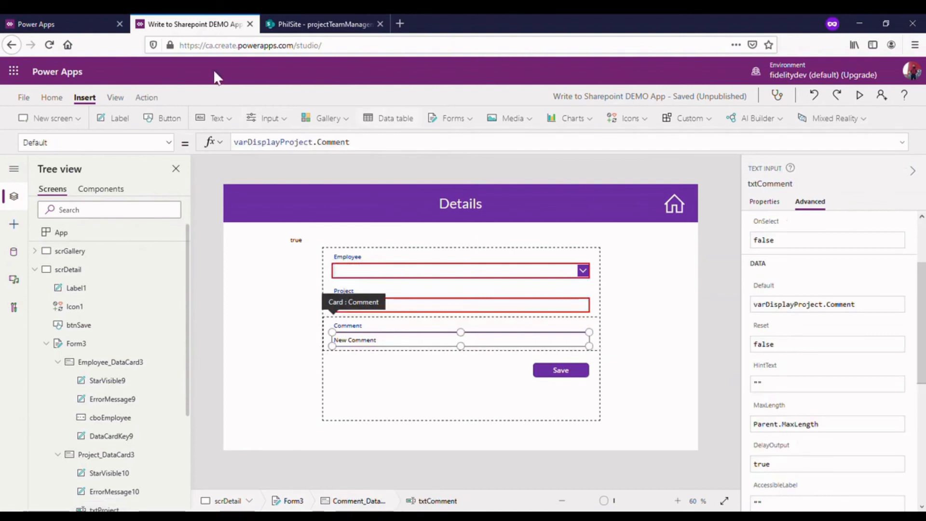
pyautogui.click(168, 142)
pyautogui.scroll(-4, 131, 261)
pyautogui.scroll(4, 132, 259)
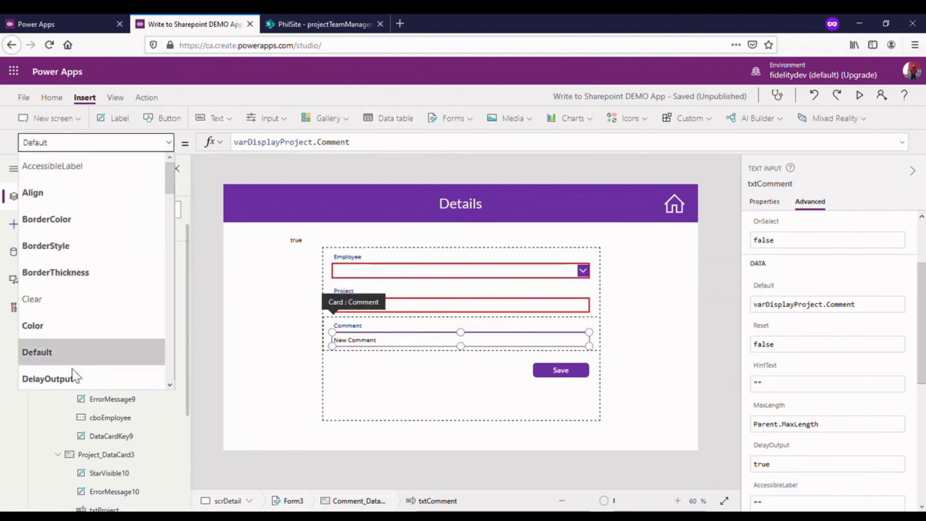
pyautogui.click(83, 221)
pyautogui.moveTo(493, 149); pyautogui.dragTo(186, 144)
pyautogui.write('If(va')
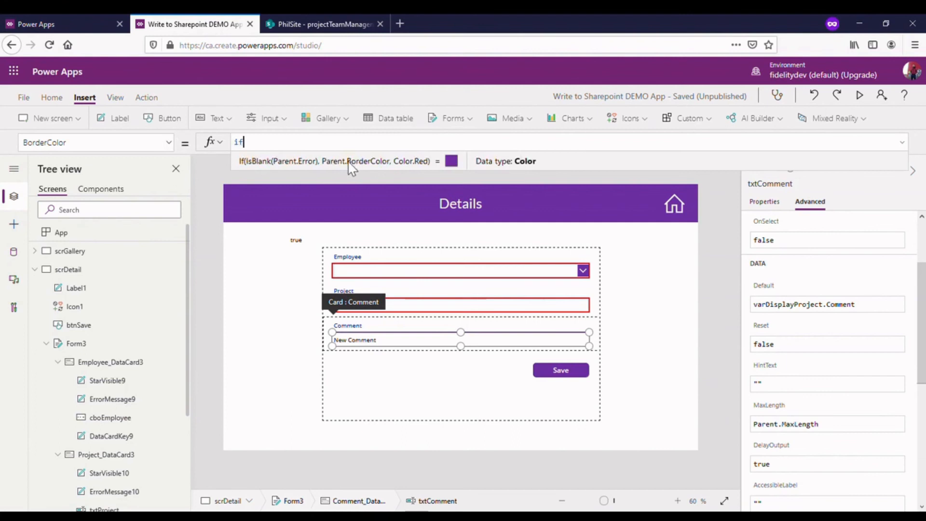
pyautogui.write('rCommentError')
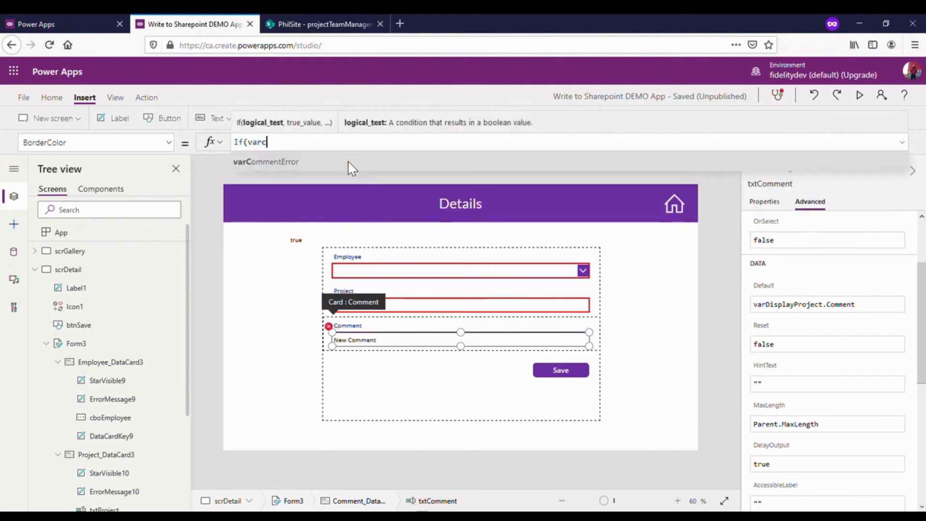
pyautogui.write(',')
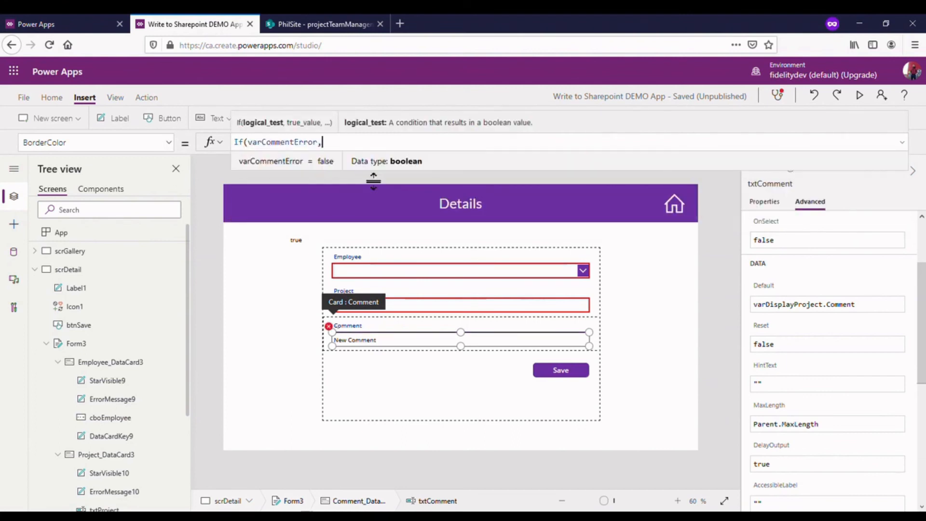
pyautogui.write('Red')
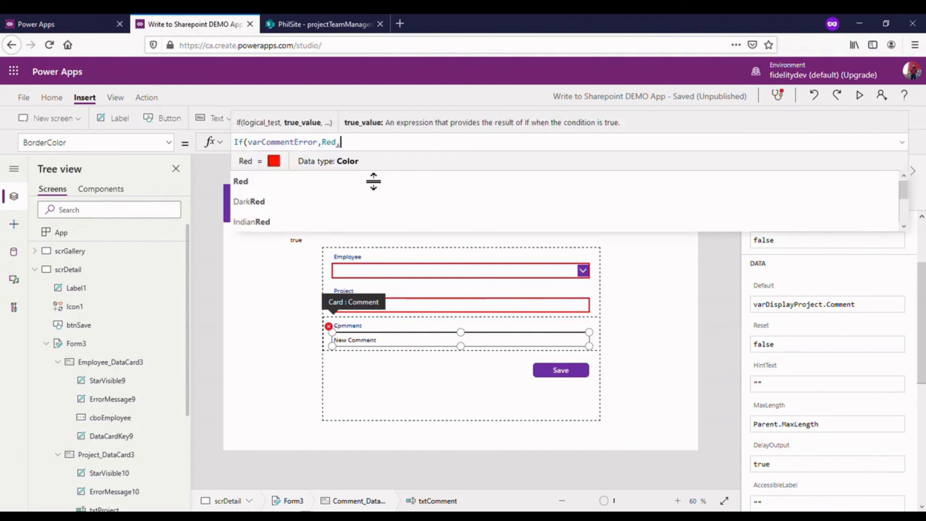
pyautogui.write(',p')
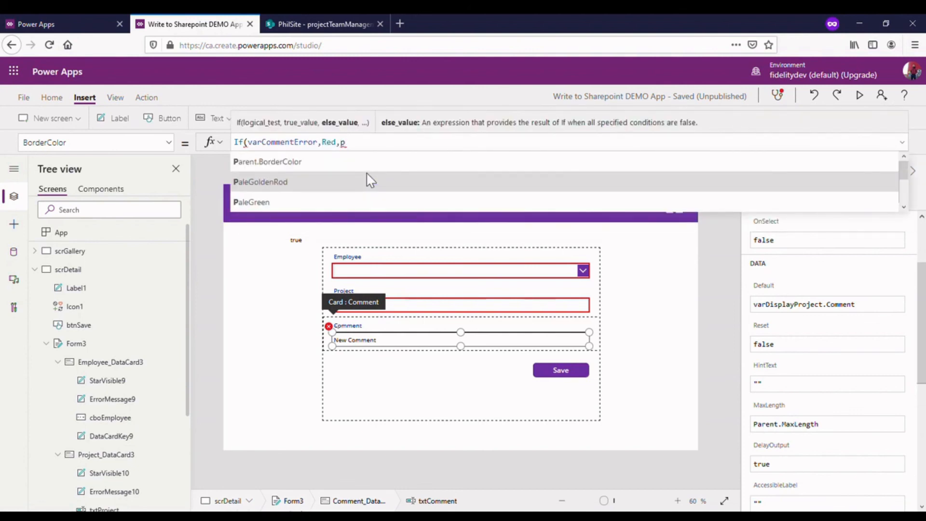
pyautogui.write('urple')
pyautogui.click(360, 167)
pyautogui.write(')')
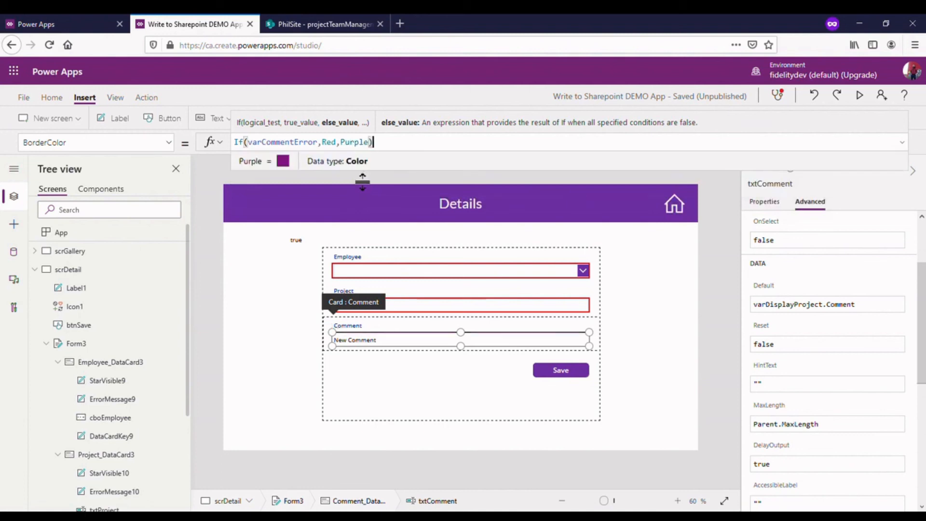
# - Set the BorderThickness formula of the txtComment input to If(varCommentError,4,2)
pyautogui.click(178, 147)
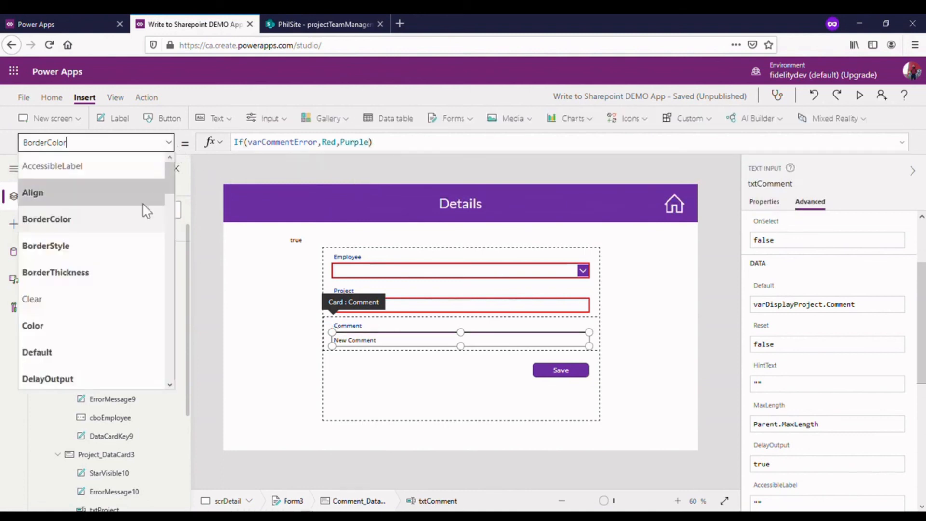
pyautogui.click(113, 267)
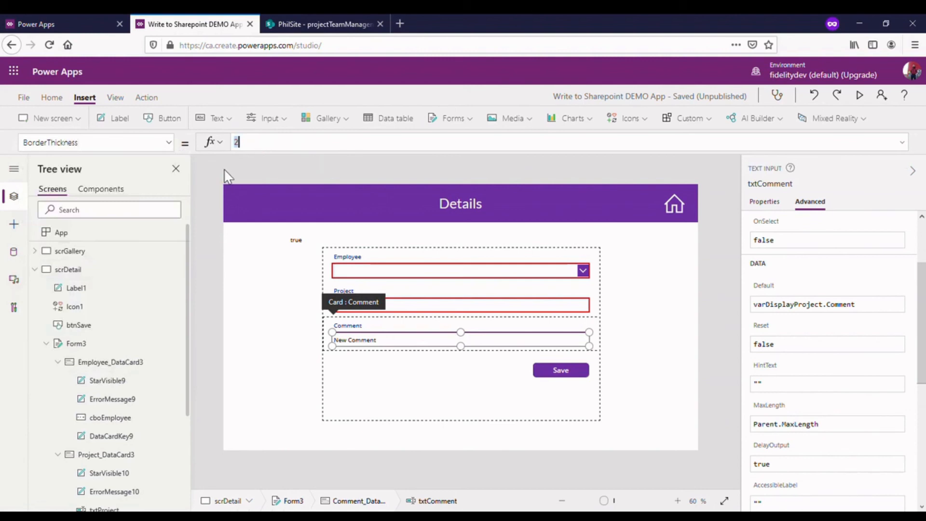
pyautogui.write('If(var')
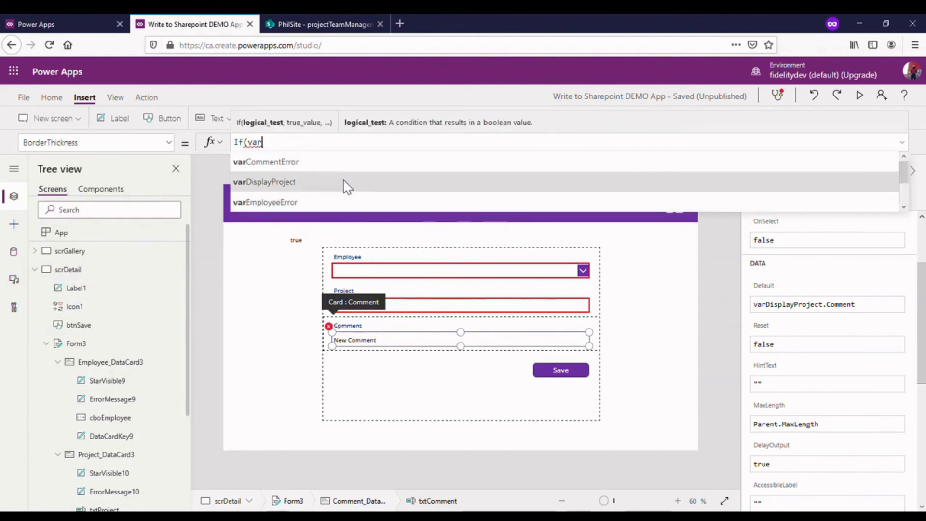
pyautogui.click(340, 164)
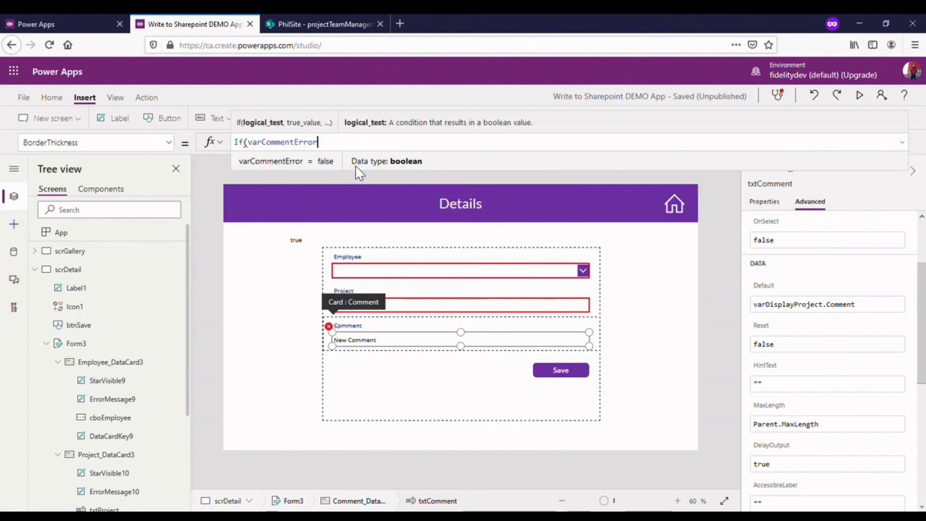
pyautogui.write(',4,2')
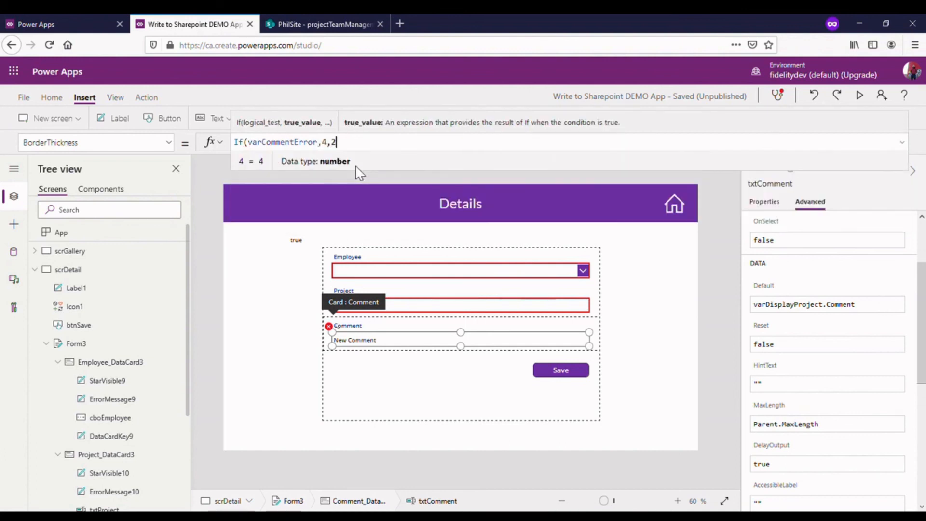
pyautogui.write(')')
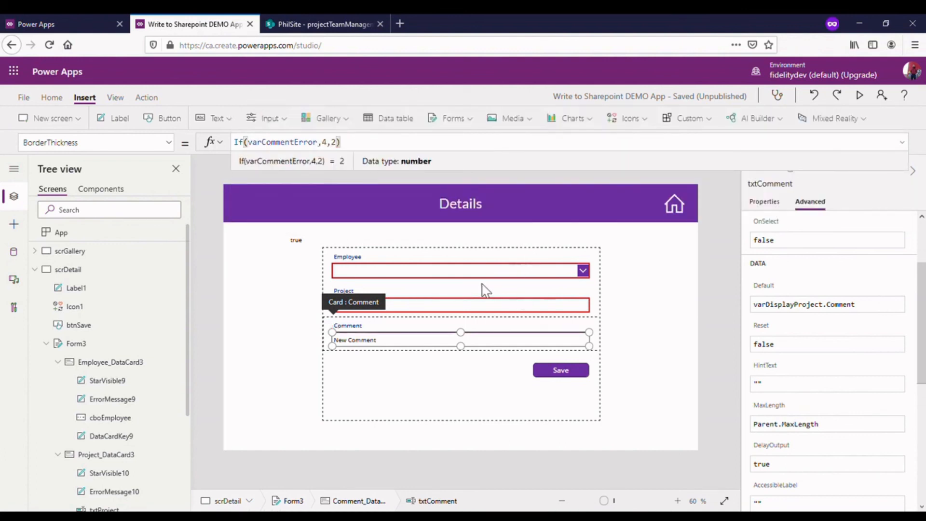
# - Preview the app, clear the Comment field on the Details screen, and try to save with all three fields blank
pyautogui.click(475, 315)
pyautogui.click(481, 316)
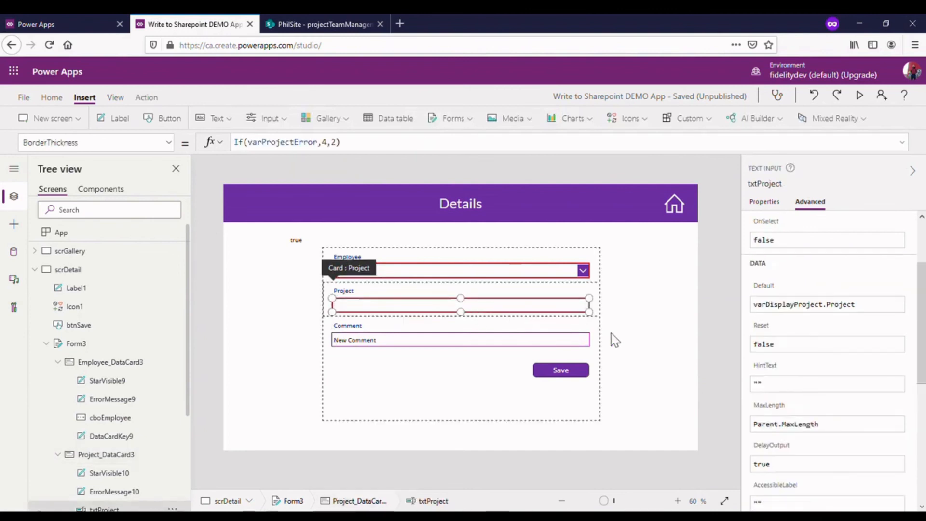
pyautogui.click(676, 264)
pyautogui.click(858, 96)
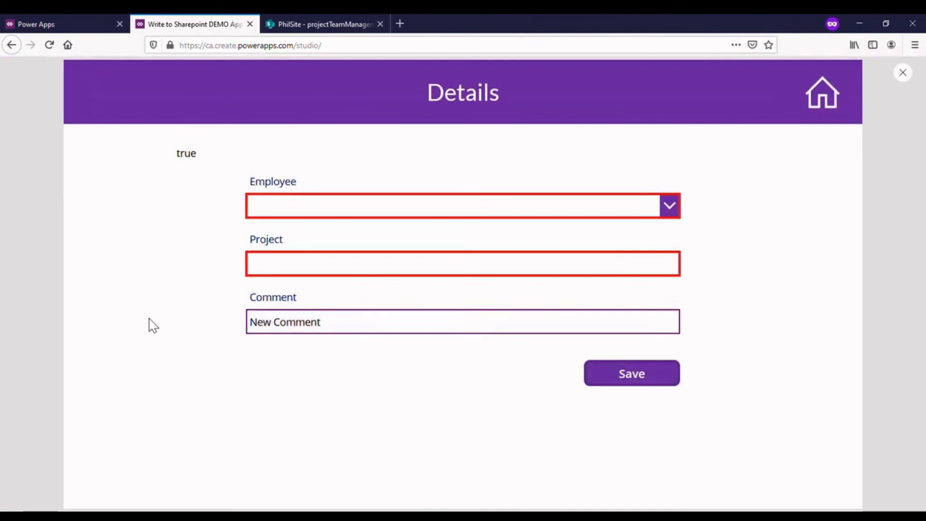
pyautogui.moveTo(360, 328); pyautogui.dragTo(232, 328)
pyautogui.press('BackSpace')
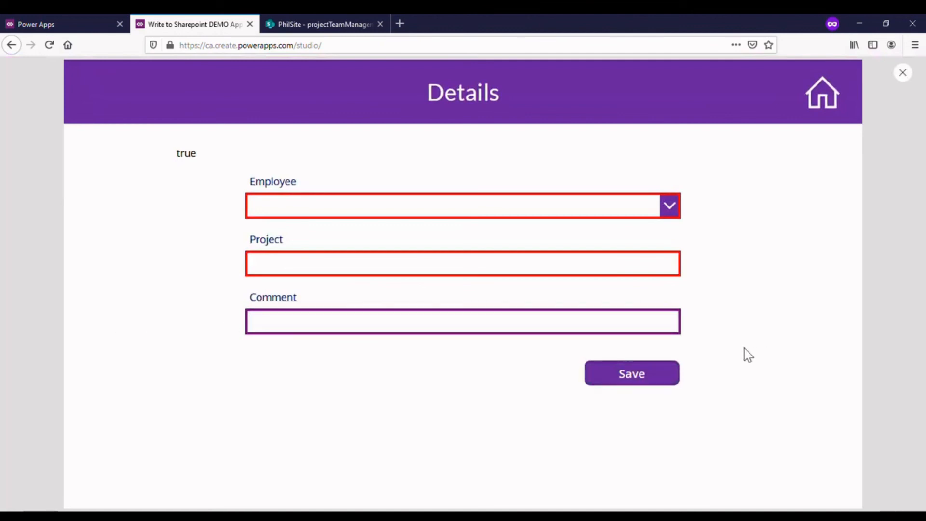
pyautogui.click(655, 381)
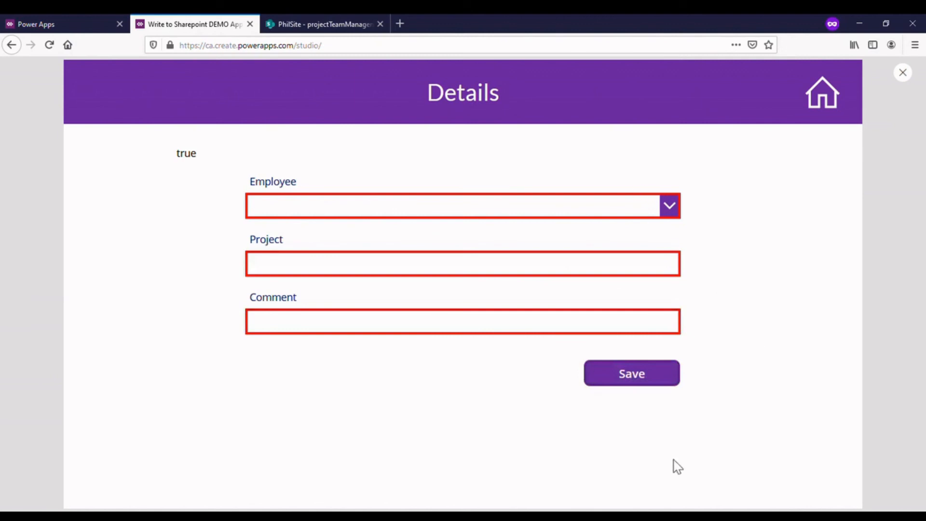
# - Choose an employee in the Employee field, enter New Project as the Project, and try to save with Comment blank
pyautogui.click(670, 208)
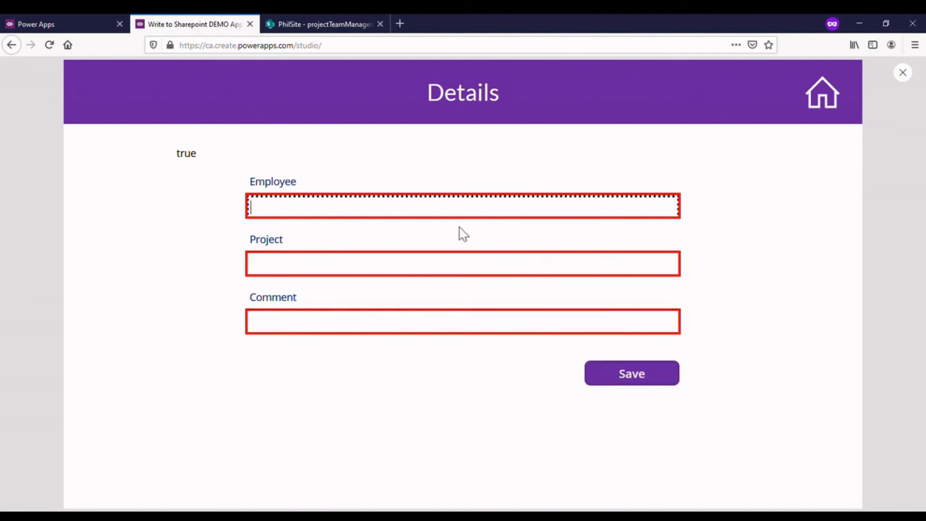
pyautogui.write('philip')
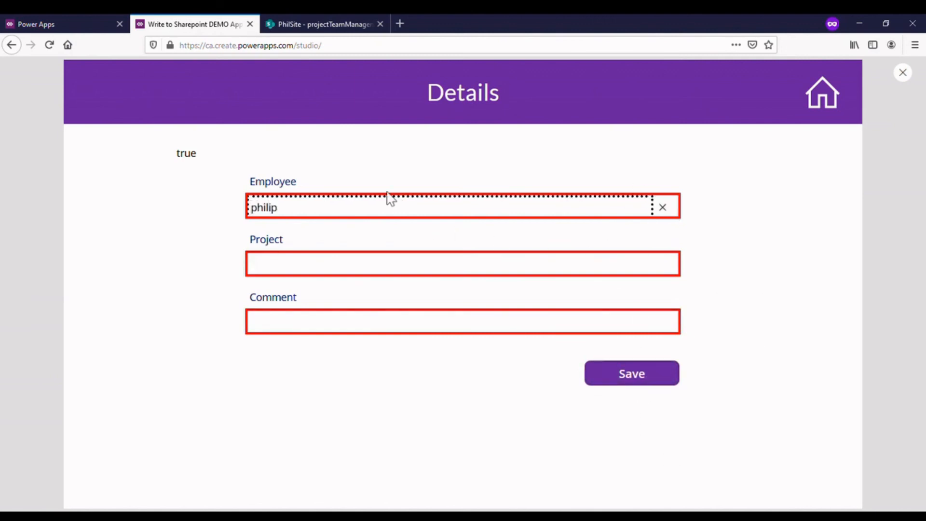
pyautogui.click(333, 241)
pyautogui.click(338, 266)
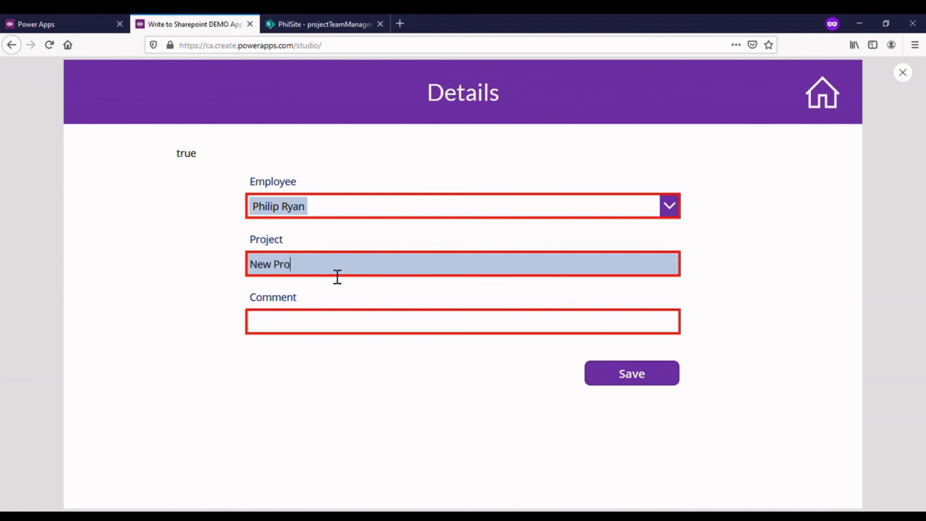
pyautogui.click(596, 378)
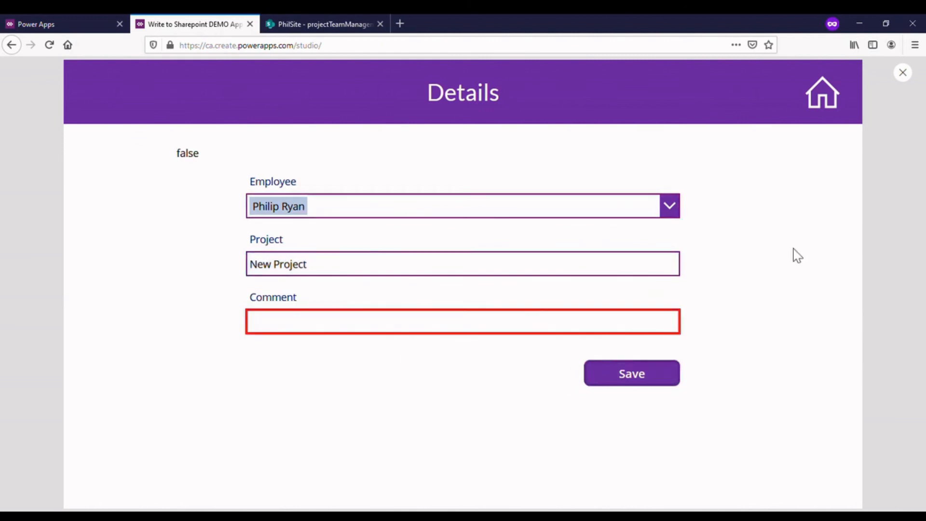
# - Enter Comment in the Comment field and save the record, then start creating a new item from the gallery screen
pyautogui.click(420, 329)
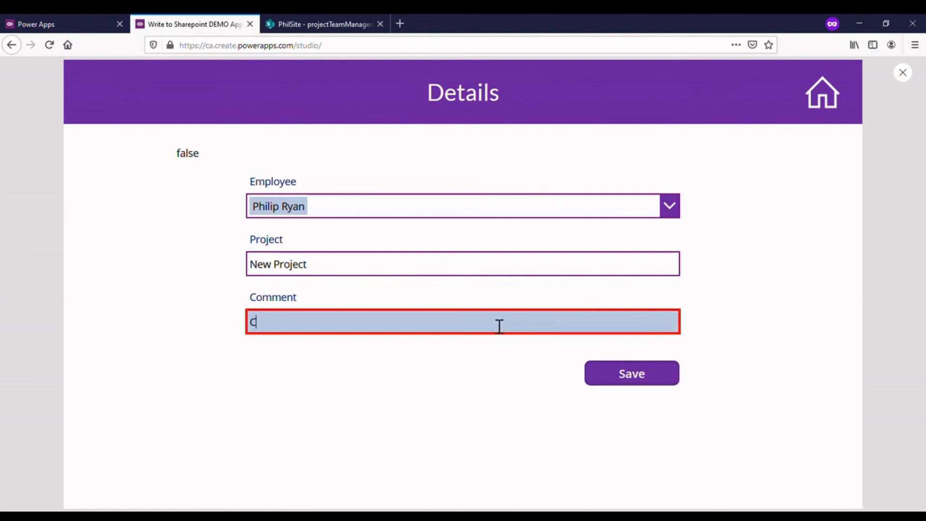
pyautogui.write('Comment')
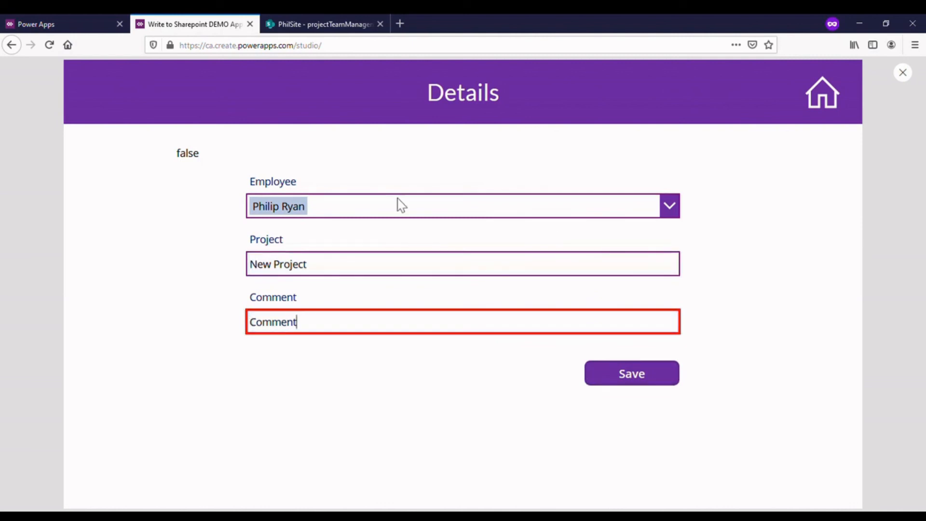
pyautogui.click(618, 381)
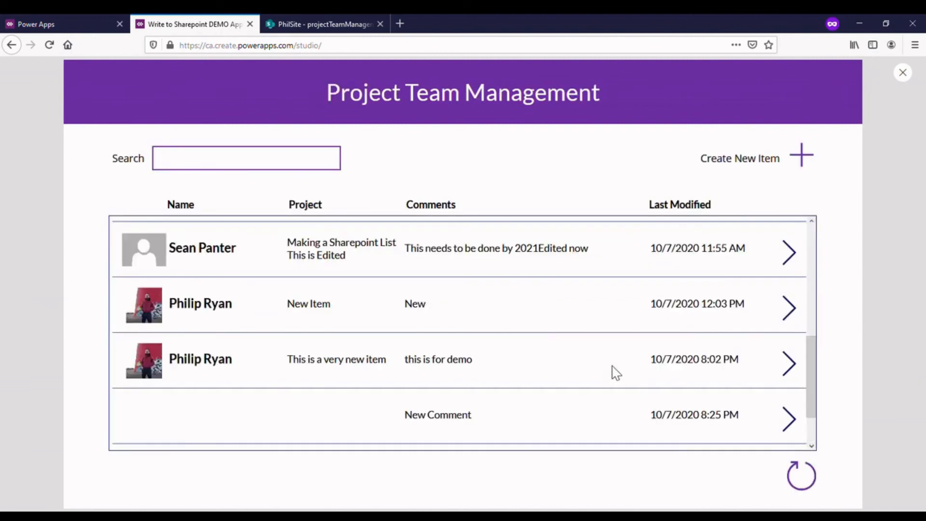
pyautogui.scroll(-2, 654, 337)
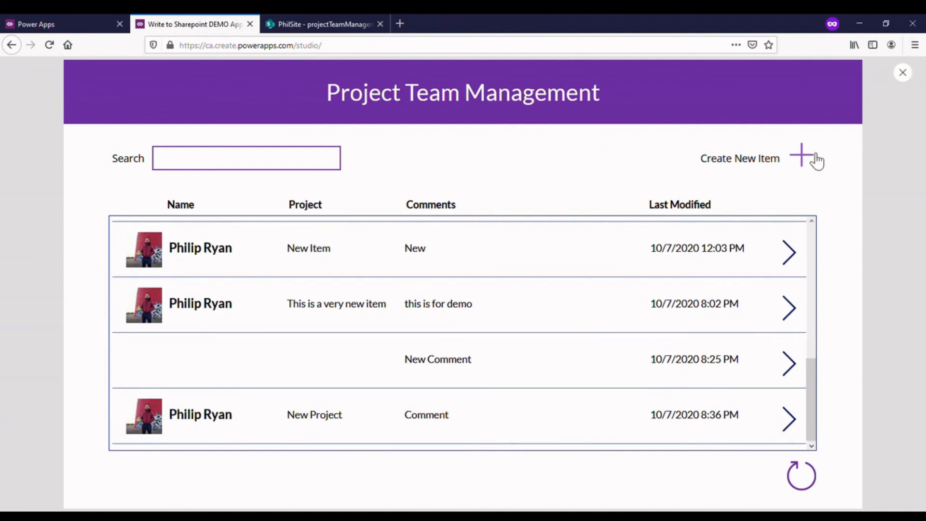
pyautogui.click(815, 157)
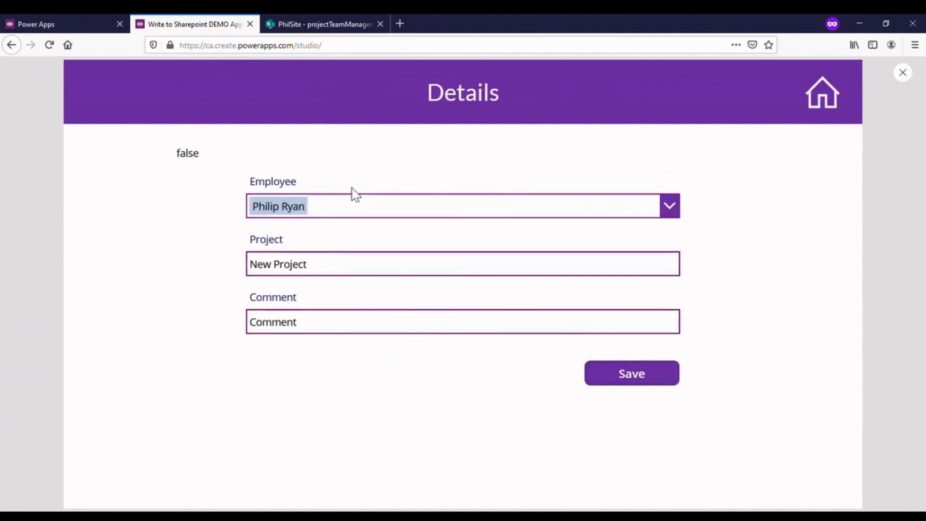
# - Exit the preview and delete the varProjectError test label from the Details screen
pyautogui.click(903, 72)
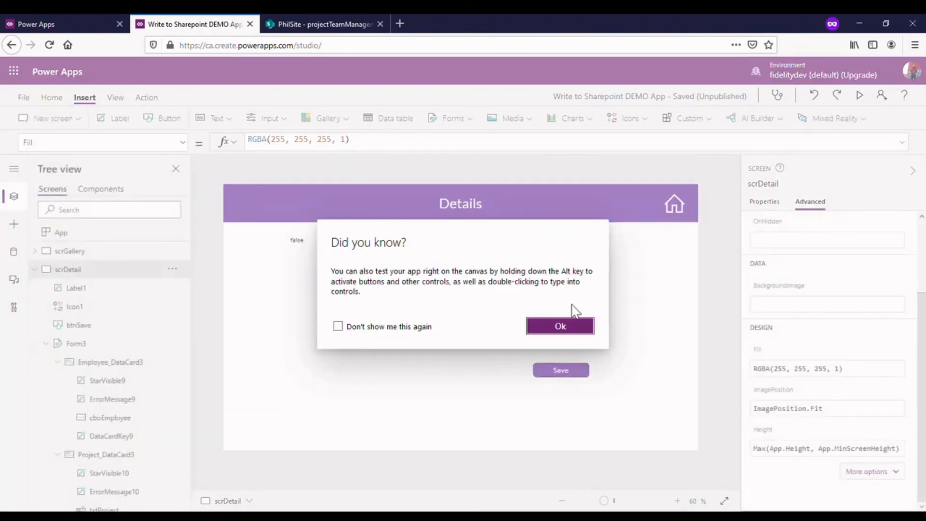
pyautogui.click(572, 325)
pyautogui.click(306, 243)
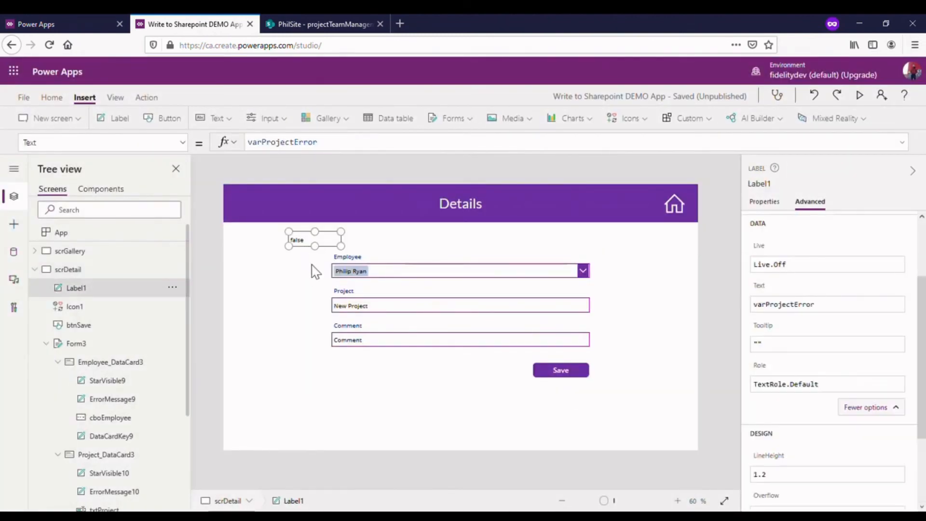
pyautogui.press('Delete')
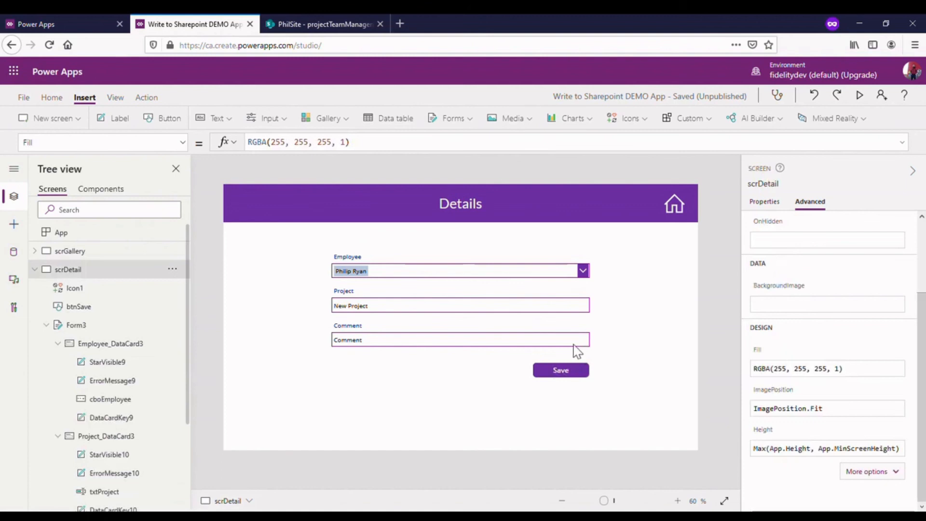
# - Preview the Details screen, try to save with Comment cleared, and enter gfhfghdhgfdh as the comment
pyautogui.click(860, 96)
pyautogui.click(415, 321)
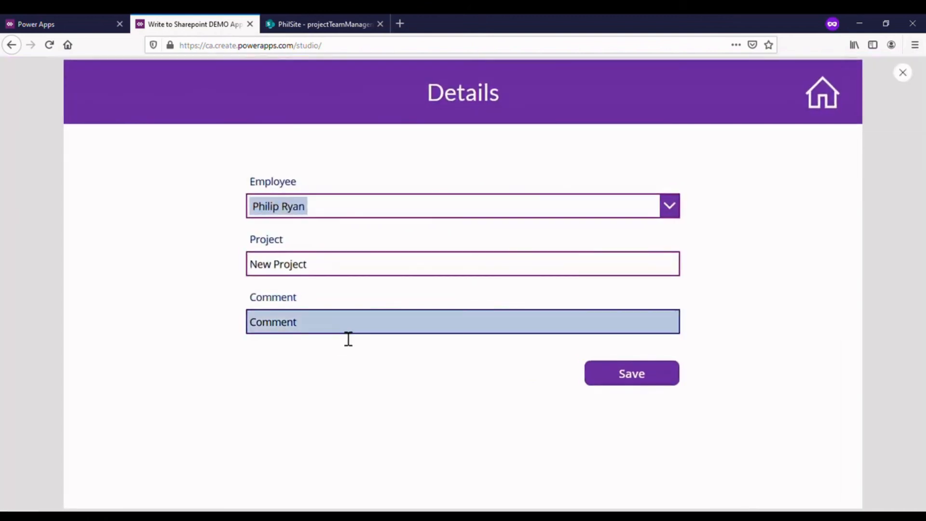
pyautogui.press('BackSpace')
pyautogui.click(667, 379)
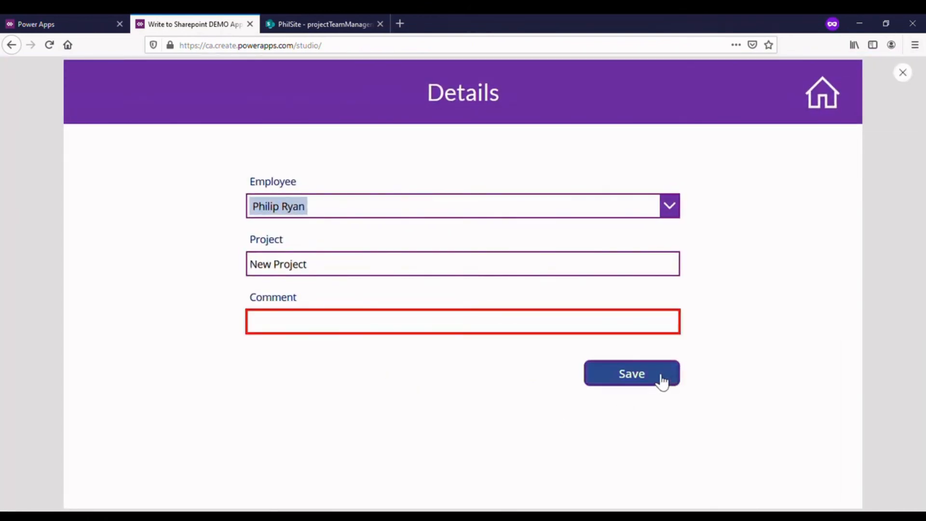
pyautogui.click(462, 322)
pyautogui.write('gfhfghdhgfdh')
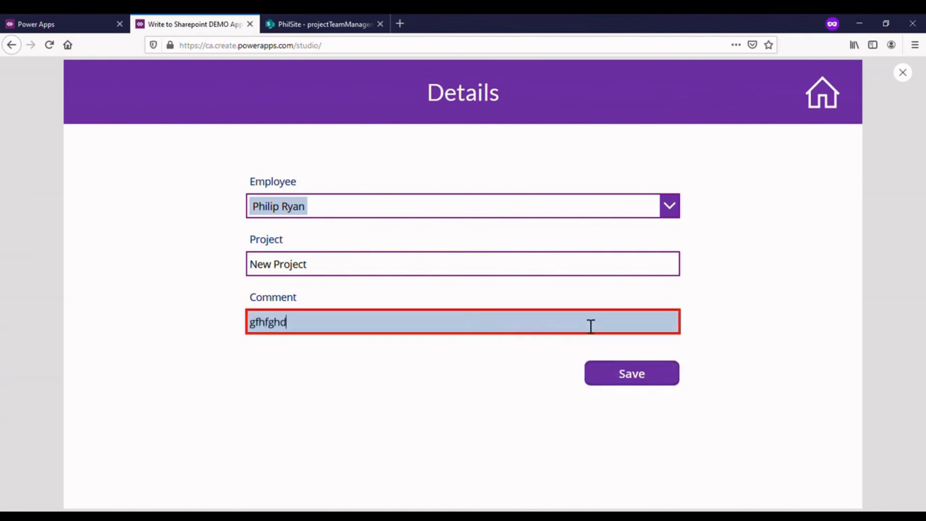
# - Exit the preview and copy the varCommentError UpdateContext line from the Save button's OnSelect formula
pyautogui.click(902, 73)
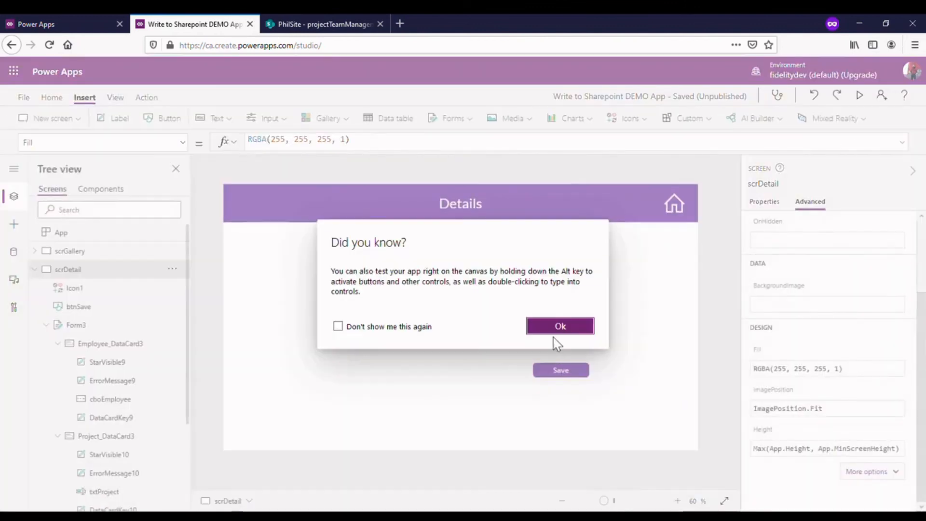
pyautogui.click(557, 324)
pyautogui.click(560, 372)
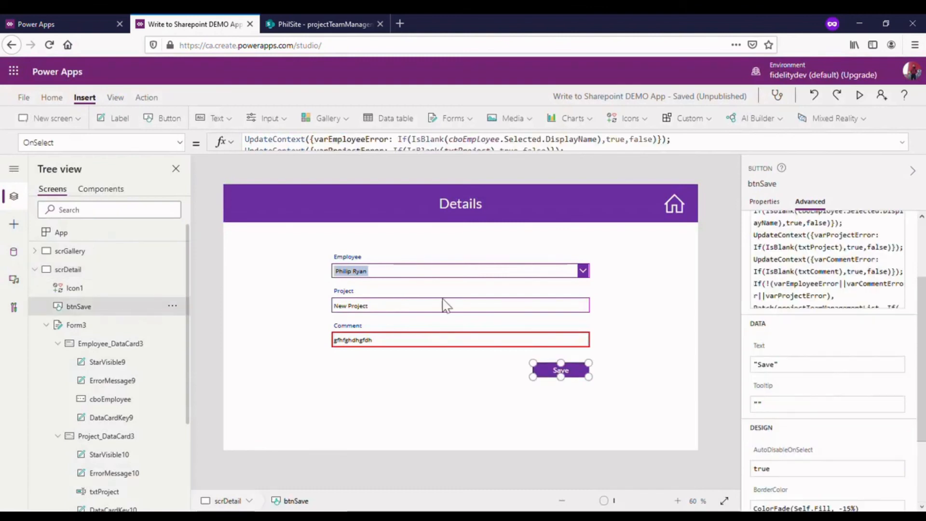
pyautogui.click(300, 141)
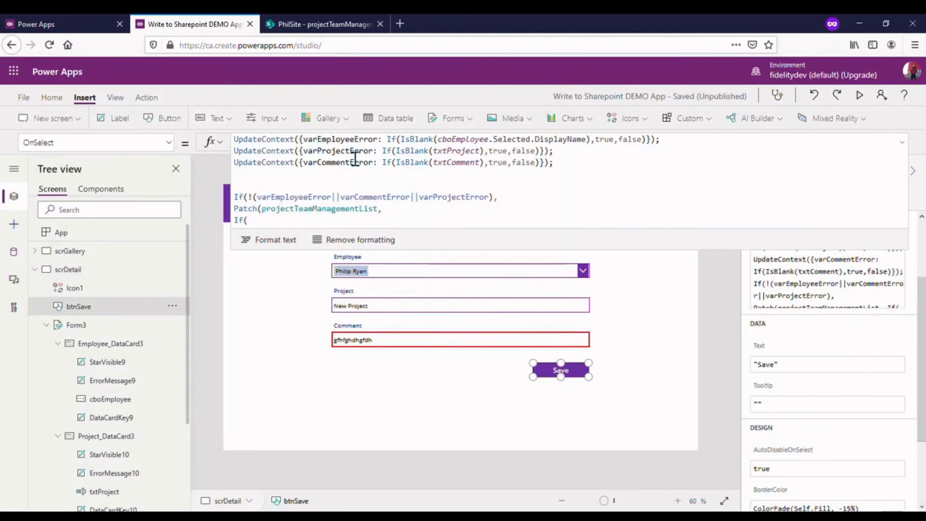
pyautogui.scroll(-3, 475, 163)
pyautogui.scroll(3, 476, 163)
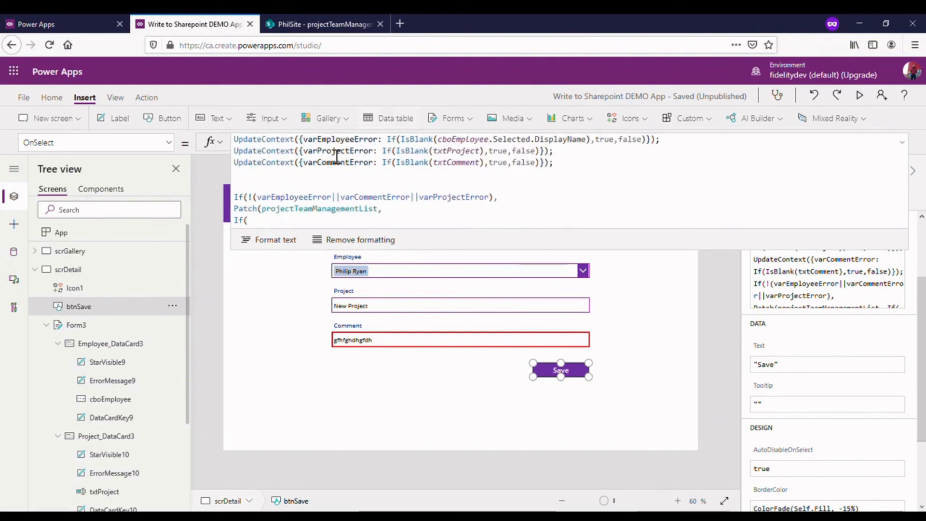
pyautogui.moveTo(555, 163); pyautogui.dragTo(233, 175)
pyautogui.hotkey('ctrl', 'c')
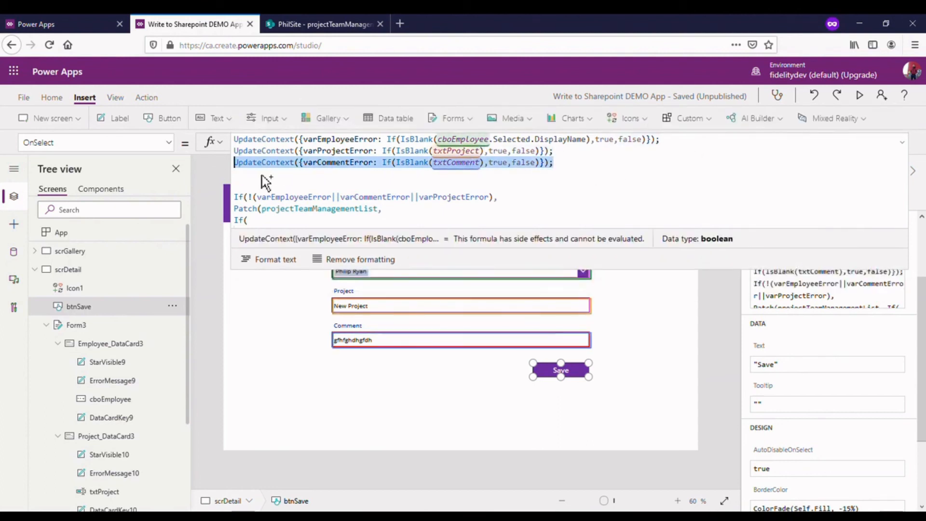
pyautogui.click(902, 140)
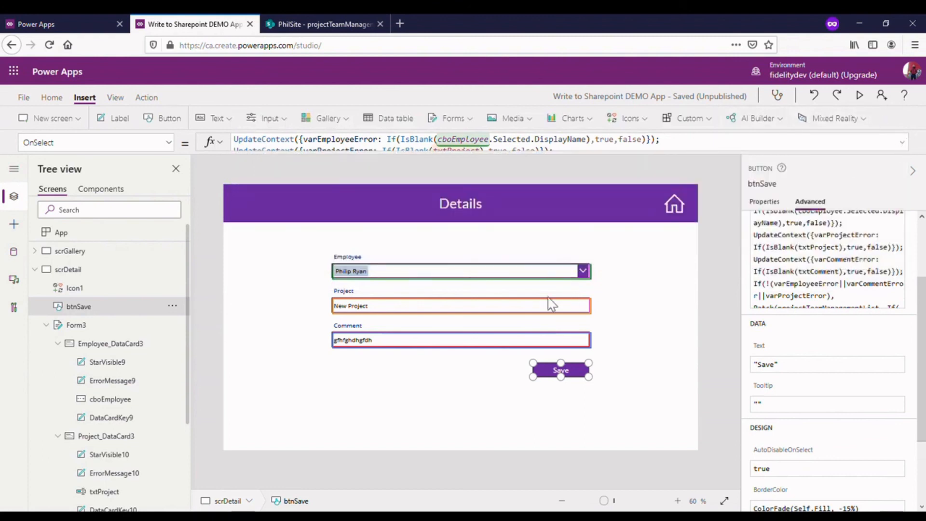
# - Set the OnChange formula of the txtComment input to UpdateContext({varCommentError: If(IsBlank(txtComment),true,false)});
pyautogui.click(468, 341)
pyautogui.click(463, 340)
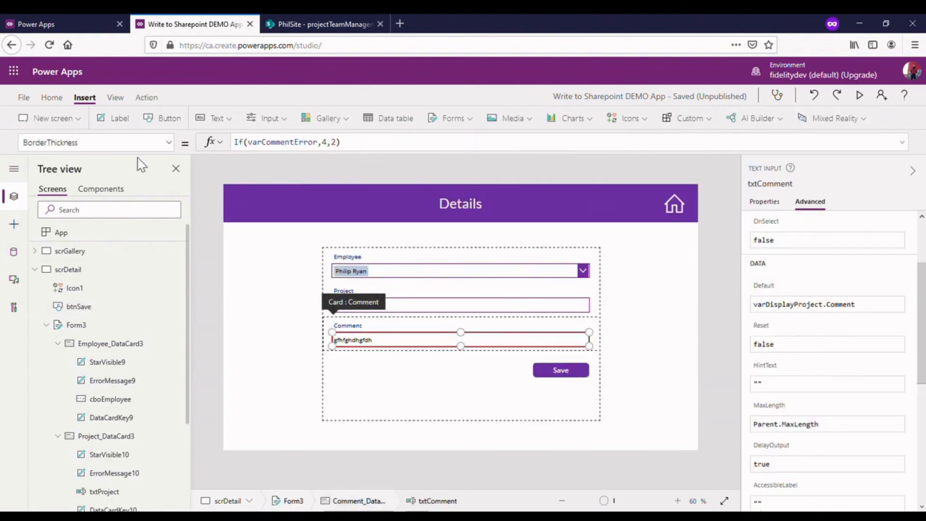
pyautogui.click(96, 142)
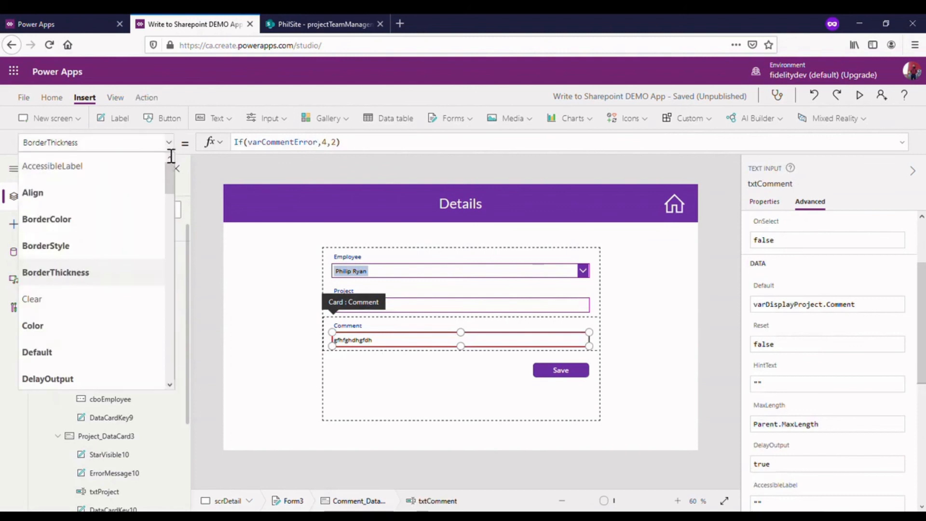
pyautogui.scroll(-5, 111, 316)
pyautogui.scroll(-8, 116, 323)
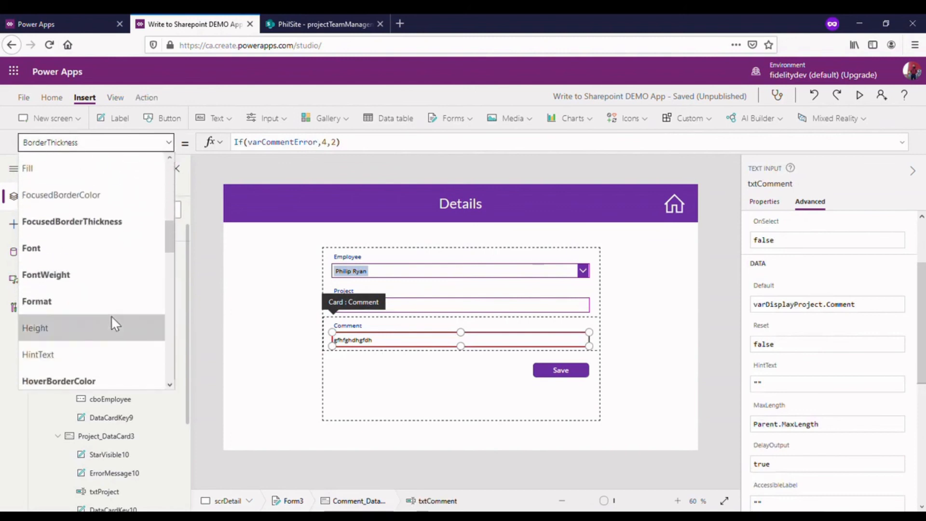
pyautogui.click(91, 273)
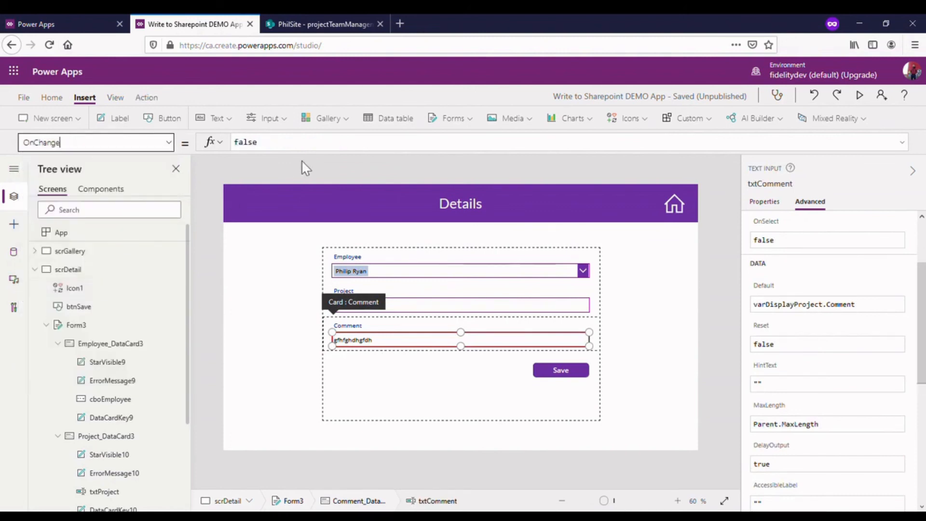
pyautogui.click(315, 145)
pyautogui.hotkey('ctrl', 'a')
pyautogui.hotkey('ctrl', 'v')
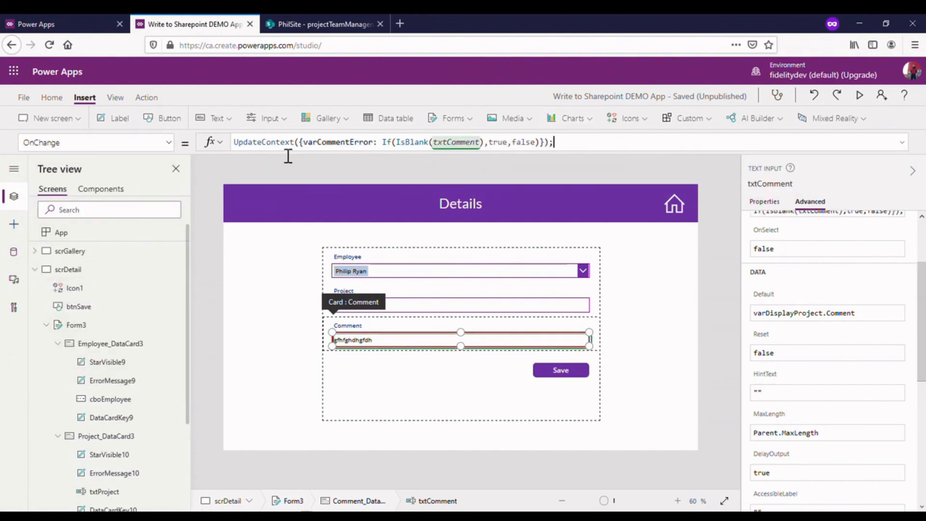
# - Preview the app and test the Comment field's OnChange validation by adding extra characters, leaving the field, and clearing its text
pyautogui.click(868, 101)
pyautogui.click(301, 321)
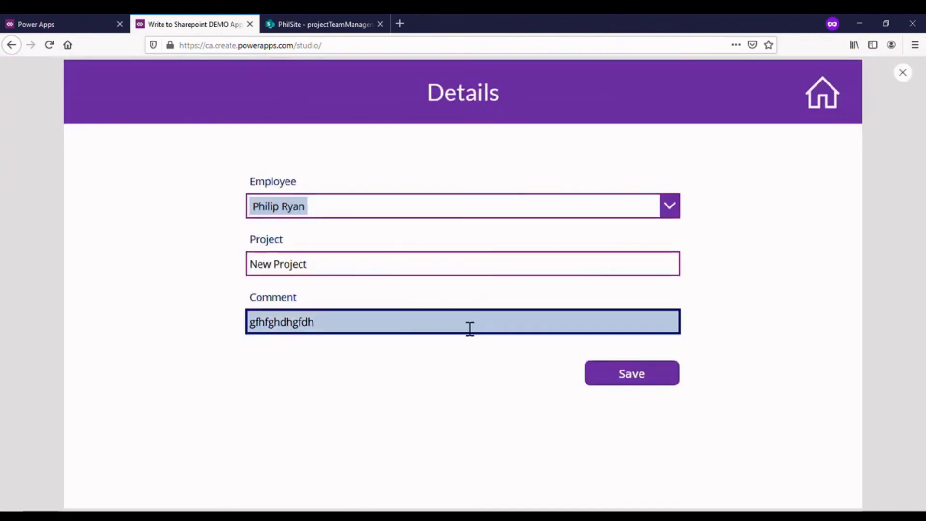
pyautogui.write('ngnfngffgfnfg')
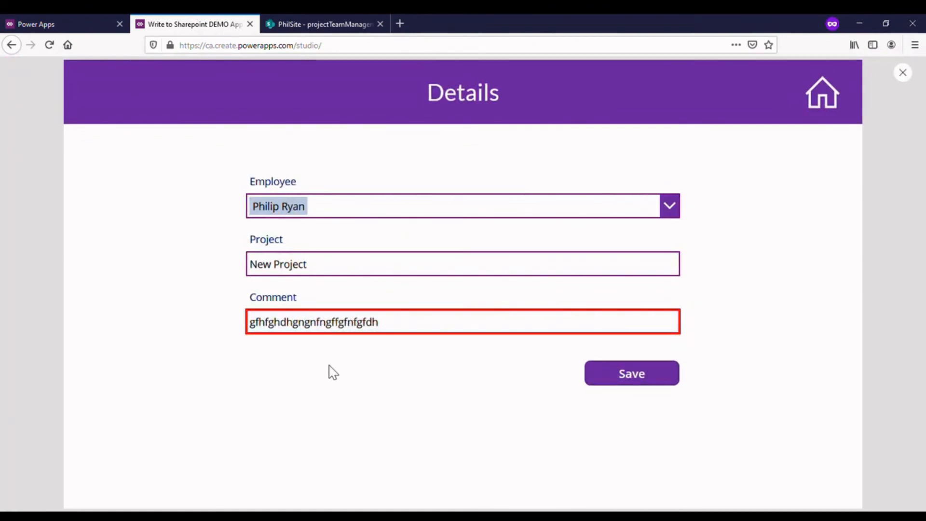
pyautogui.click(333, 373)
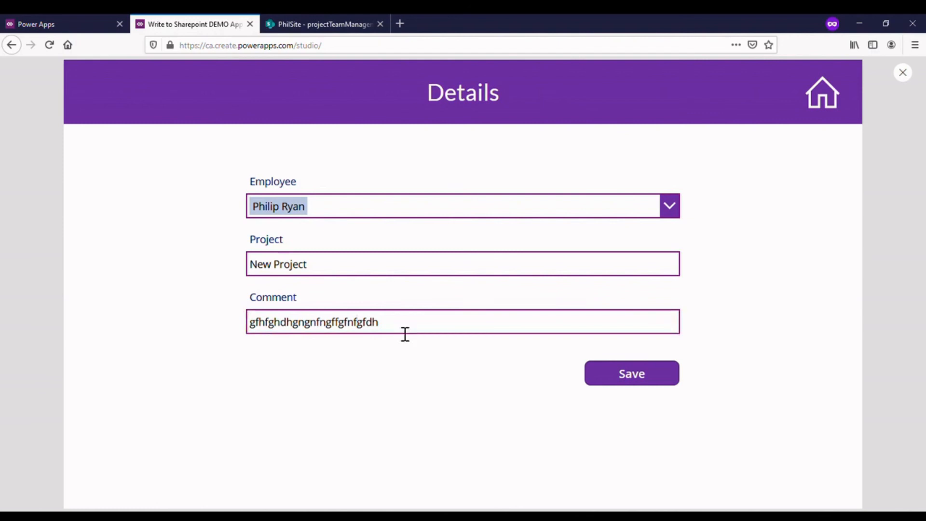
pyautogui.moveTo(412, 324); pyautogui.dragTo(203, 334)
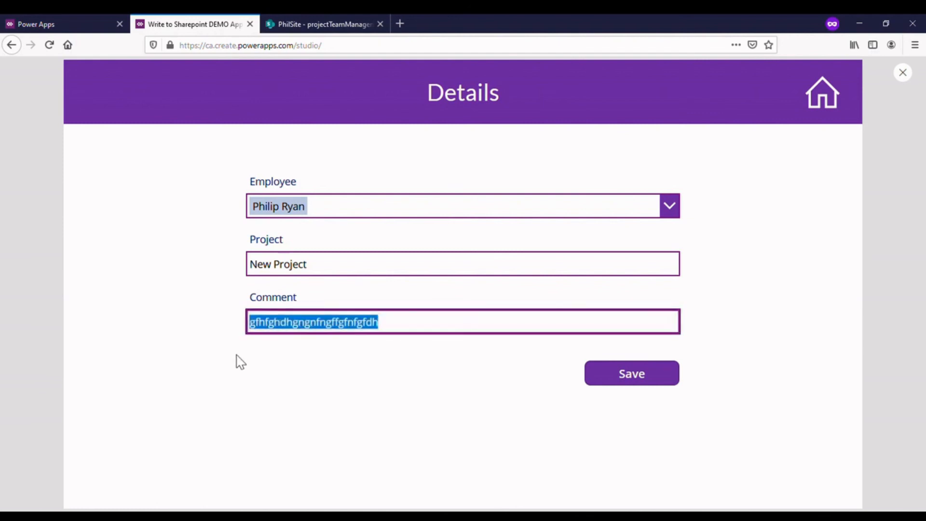
pyautogui.press('BackSpace')
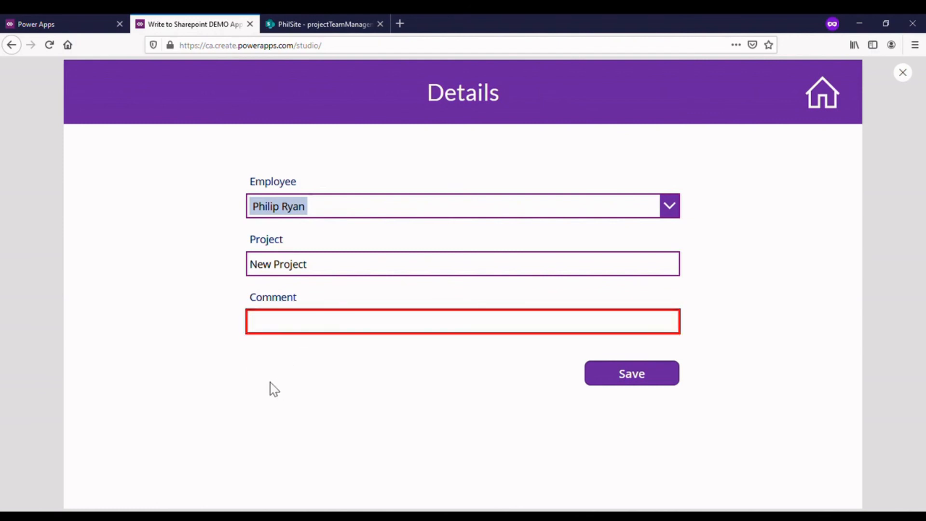
# - Save the new item with ghtghdg as its comment, and exit the app preview
pyautogui.click(314, 325)
pyautogui.write('ghtghdg')
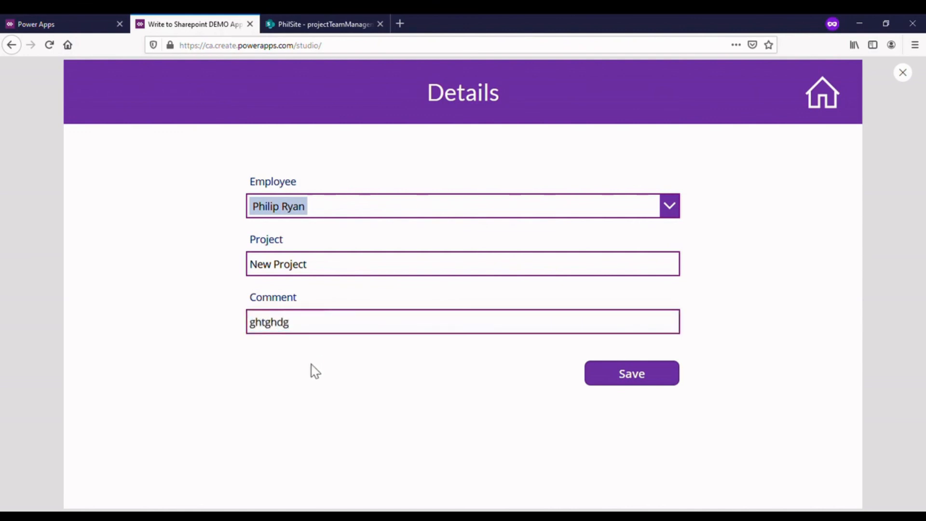
pyautogui.click(644, 388)
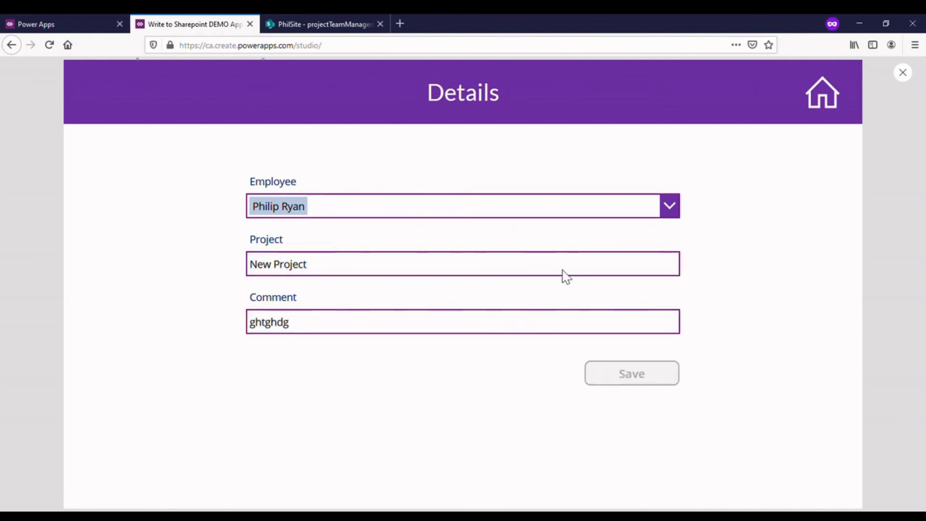
pyautogui.click(902, 72)
# - Look at the Details screen from the editor, and return to the gallery to view the last records in the list
pyautogui.click(566, 331)
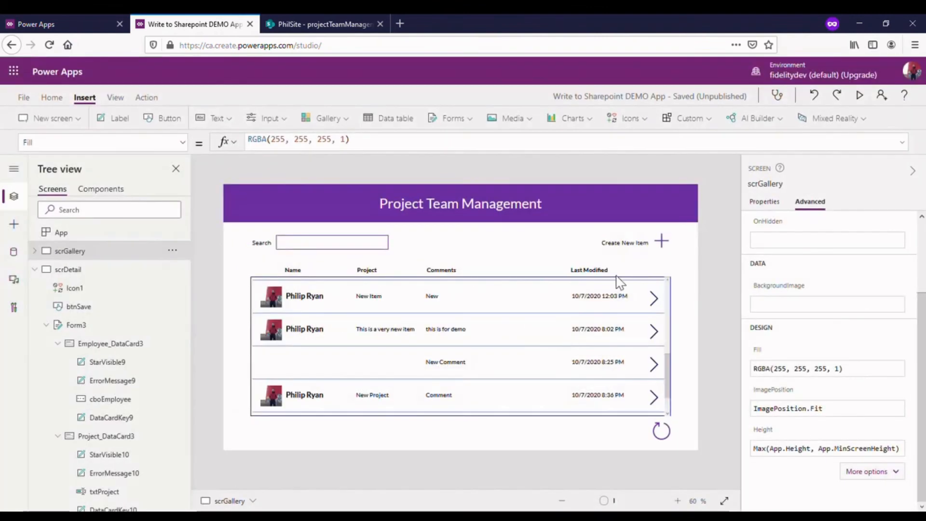
pyautogui.keyDown('alt'); pyautogui.click(668, 248); pyautogui.keyUp('alt')
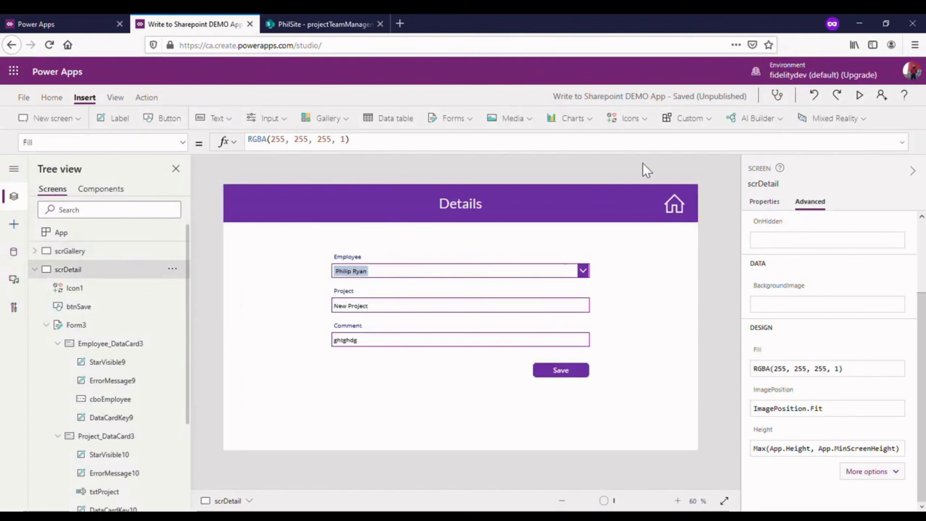
pyautogui.keyDown('alt'); pyautogui.click(689, 213); pyautogui.keyUp('alt')
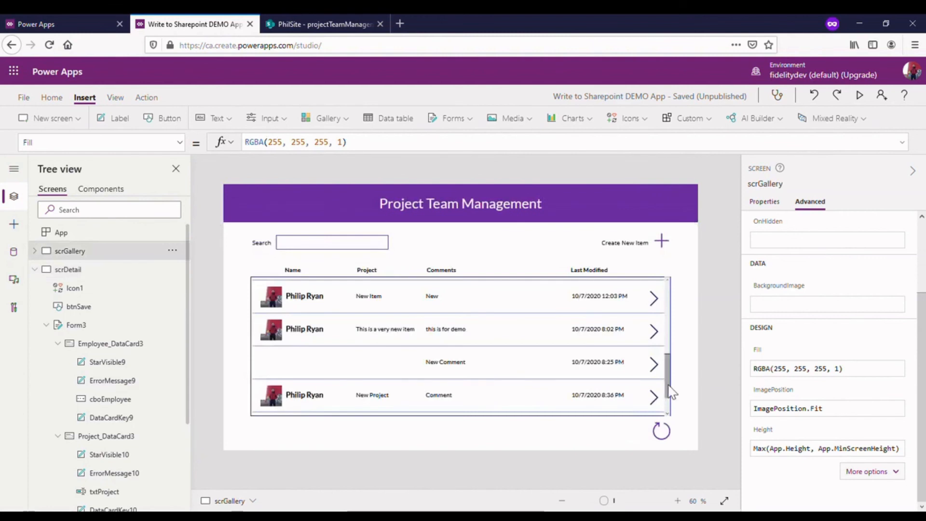
pyautogui.moveTo(666, 368); pyautogui.dragTo(655, 422)
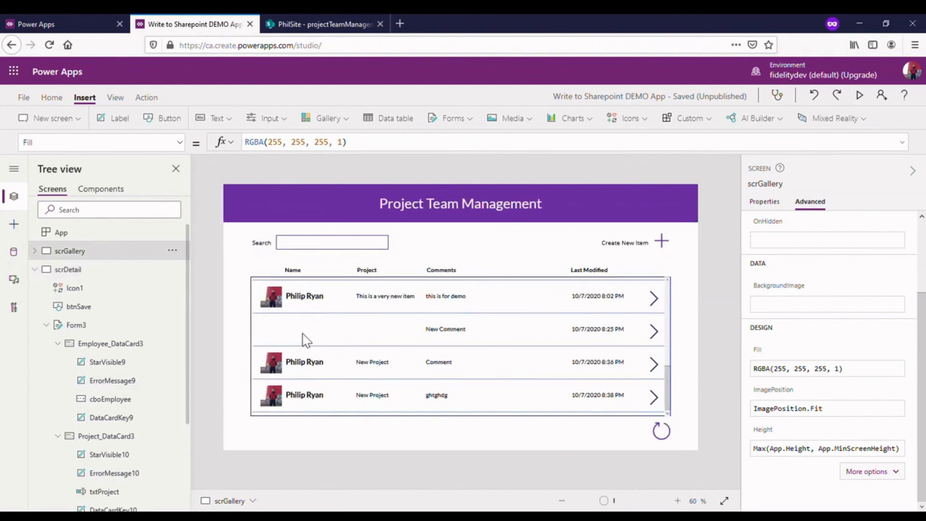
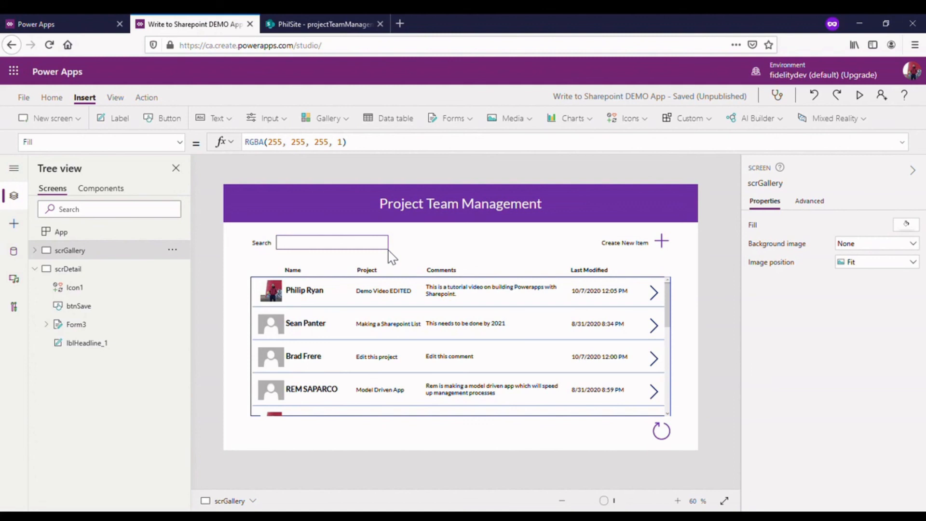
pyautogui.click(67, 268)
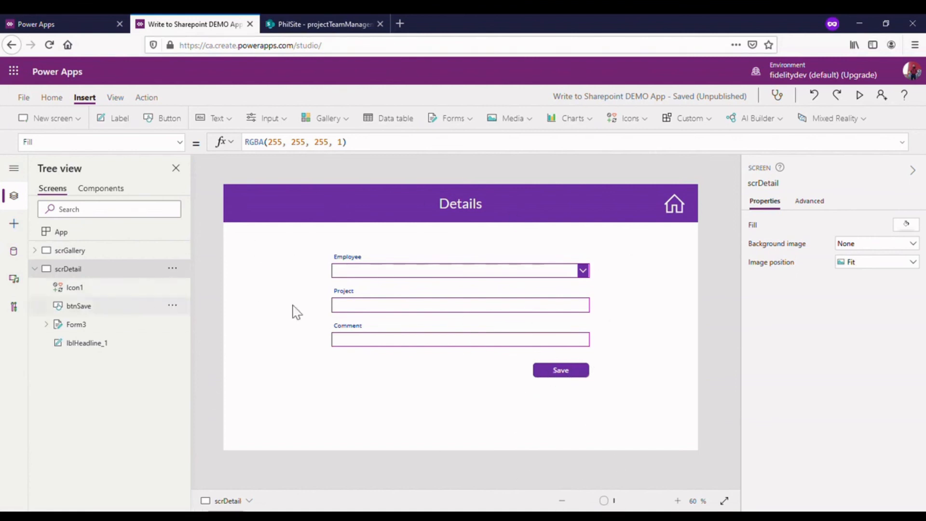
pyautogui.click(80, 252)
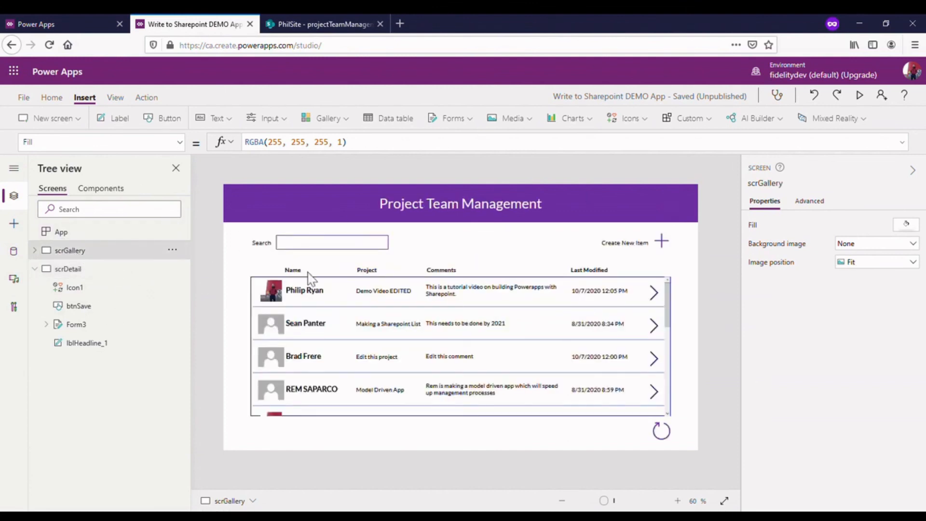
pyautogui.keyDown('alt'); pyautogui.click(662, 242); pyautogui.keyUp('alt')
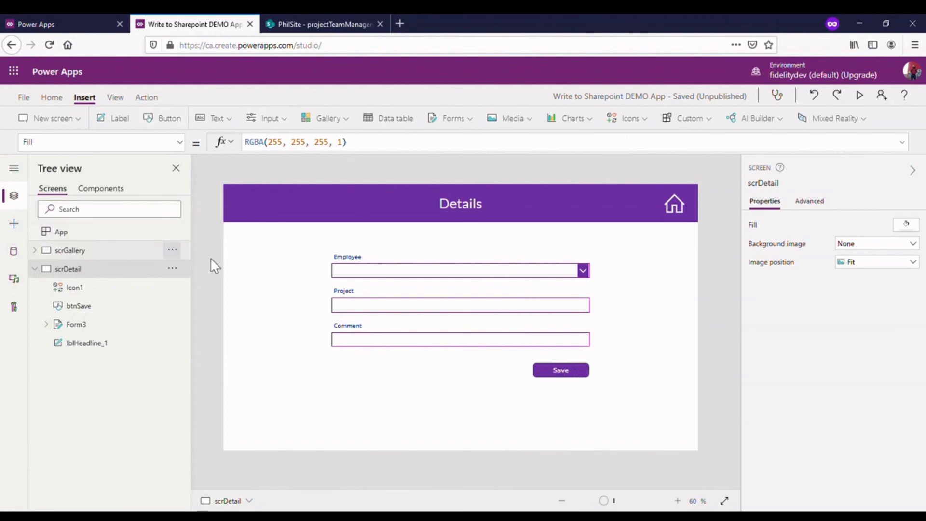
# - Expand the Save button's OnSelect formula and insert three line breaks between the If condition and the Patch call
pyautogui.click(541, 375)
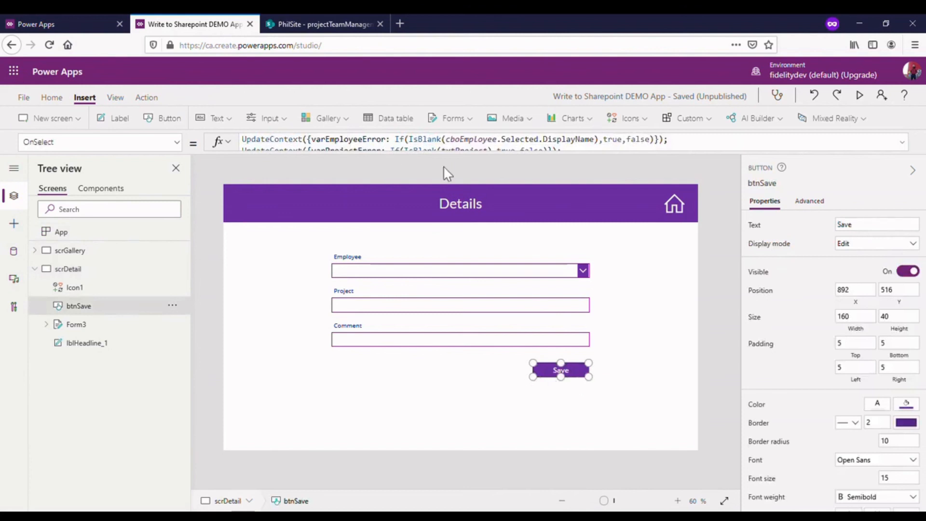
pyautogui.moveTo(457, 163); pyautogui.dragTo(437, 397)
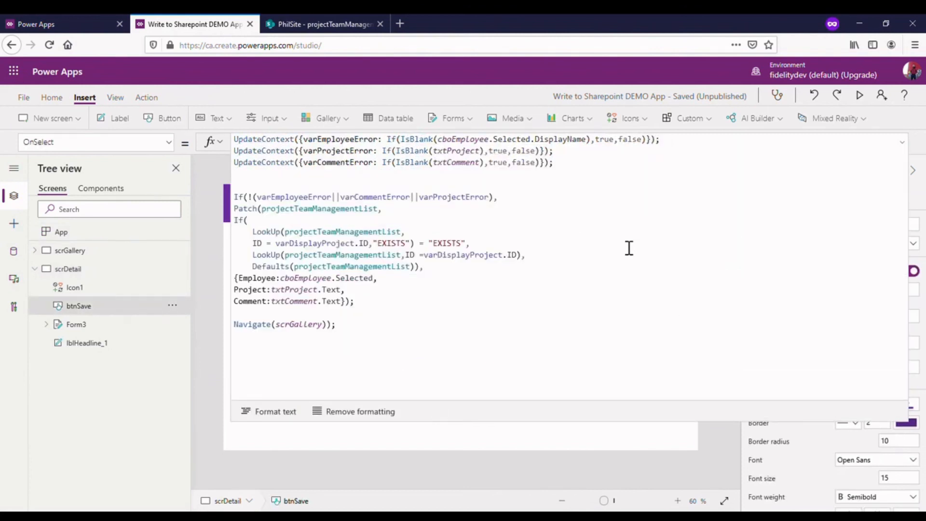
pyautogui.click(257, 183)
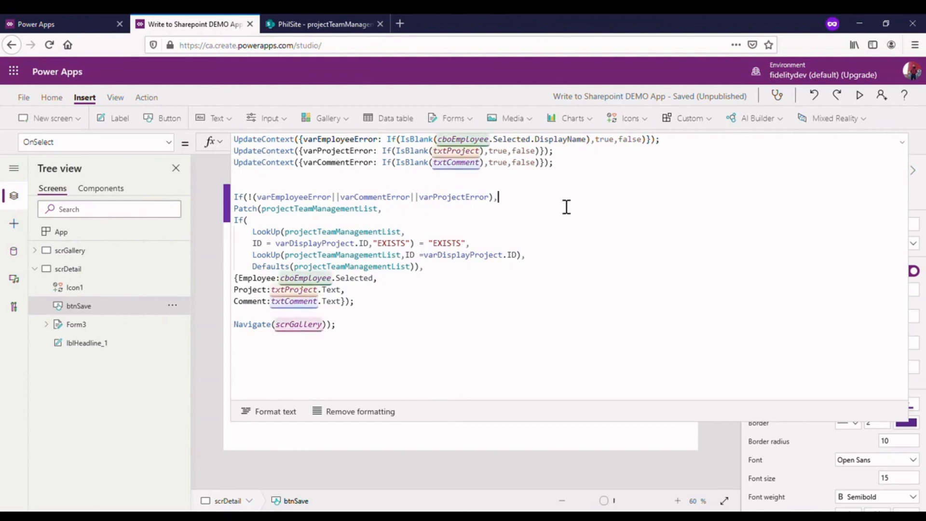
pyautogui.press('Return')
pyautogui.press('Return')
pyautogui.press('Return')
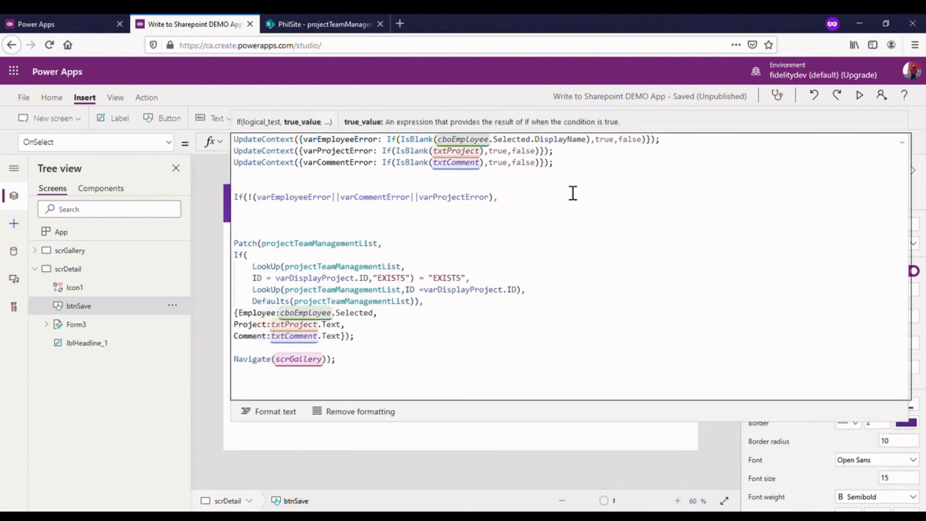
# - Comment out the Patch and Navigate code in the Save button's OnSelect formula with /* and */
pyautogui.click(280, 224)
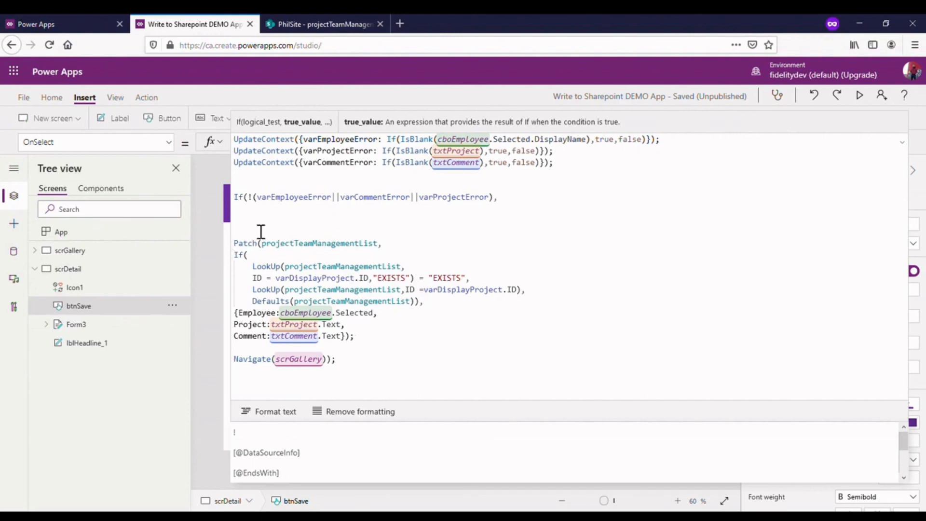
pyautogui.write('/')
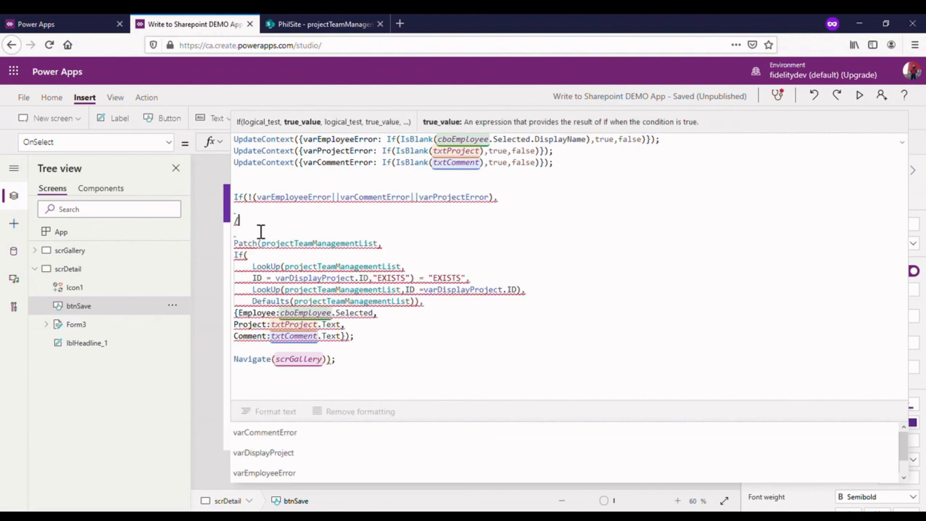
pyautogui.write('*')
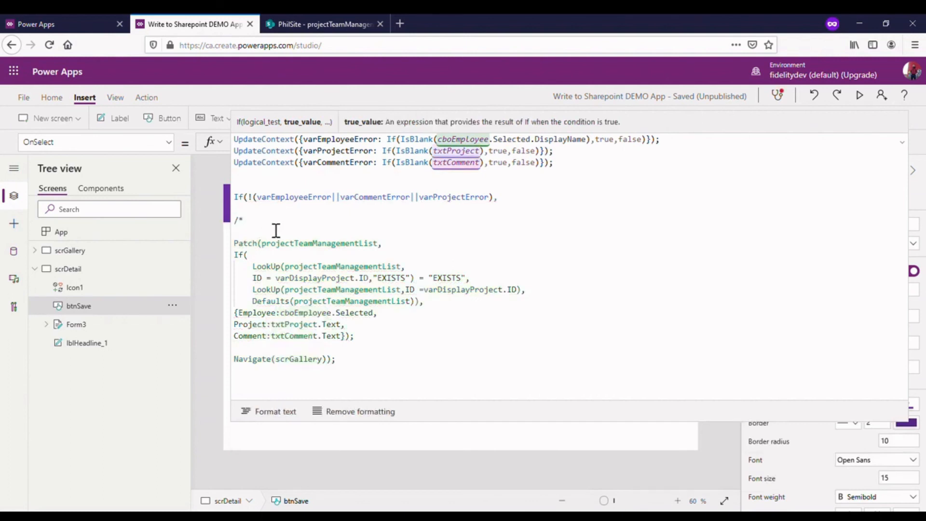
pyautogui.click(347, 383)
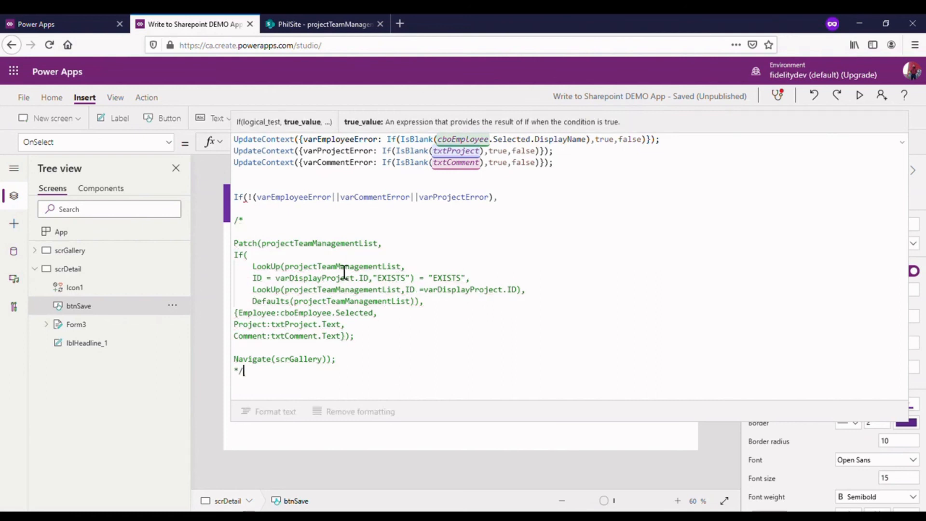
pyautogui.click(527, 206)
pyautogui.click(903, 138)
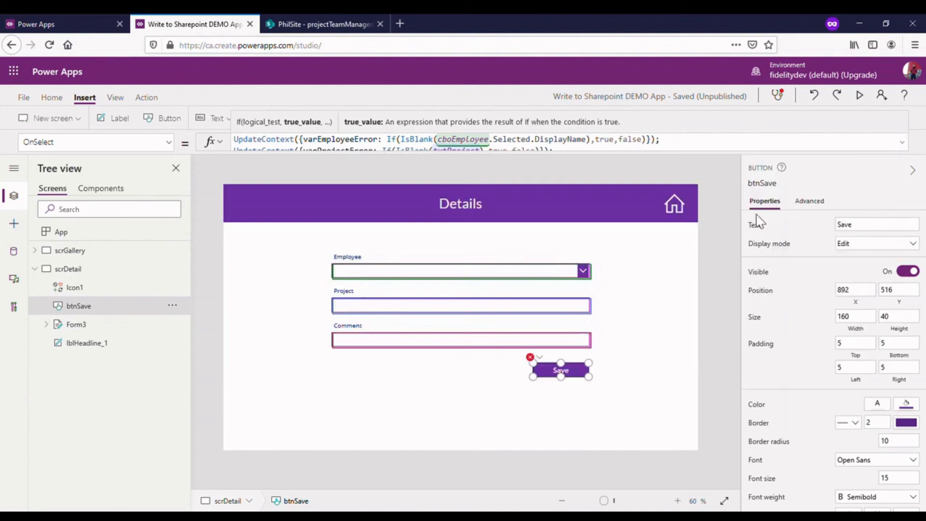
# - Reopen the Save button's OnSelect formula and add a new line directly below the If condition
pyautogui.click(548, 365)
pyautogui.click(539, 357)
pyautogui.click(564, 372)
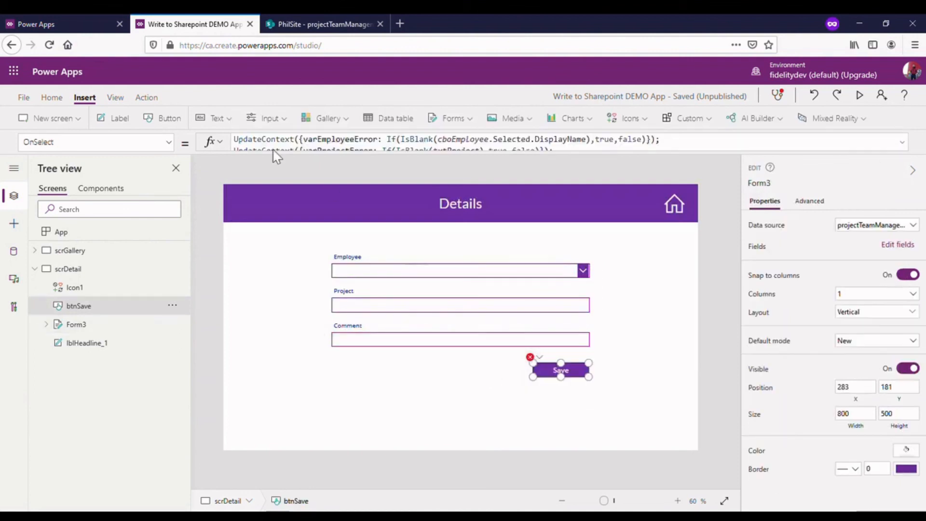
pyautogui.moveTo(295, 163); pyautogui.dragTo(384, 222)
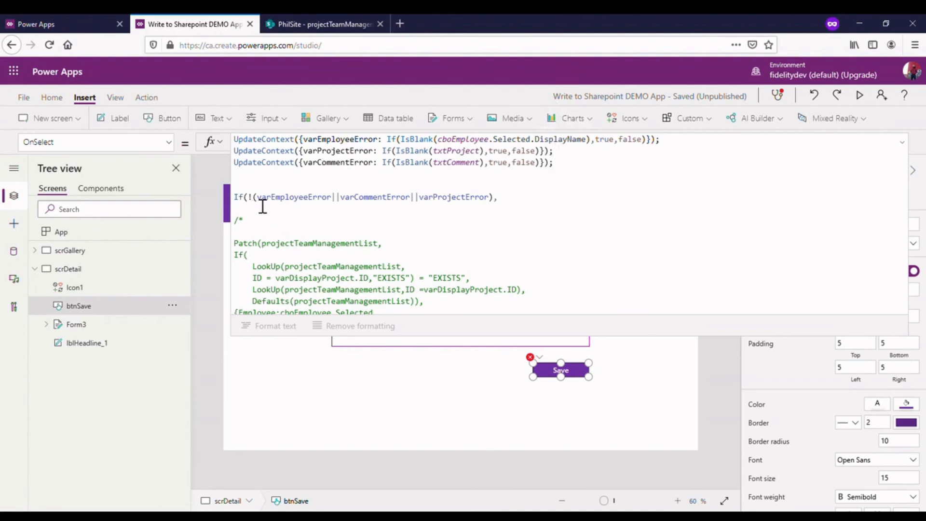
pyautogui.click(516, 208)
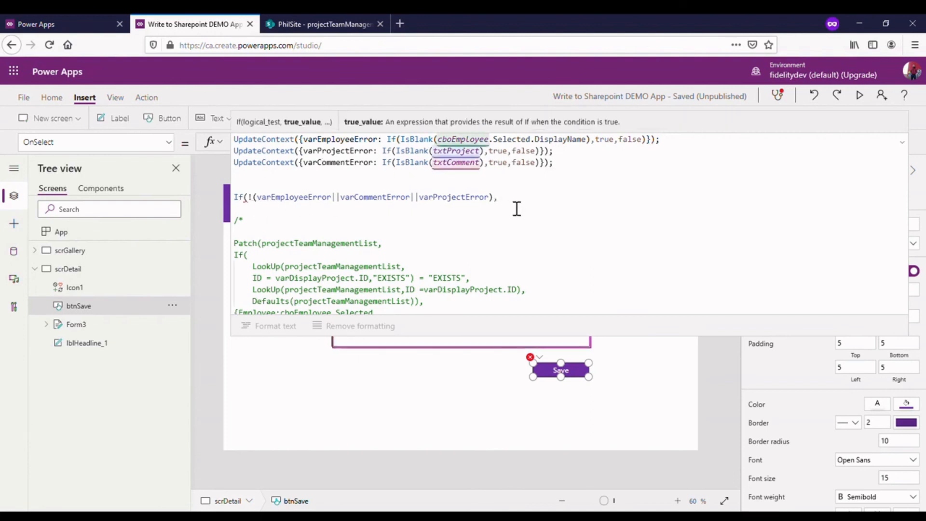
pyautogui.press('Return')
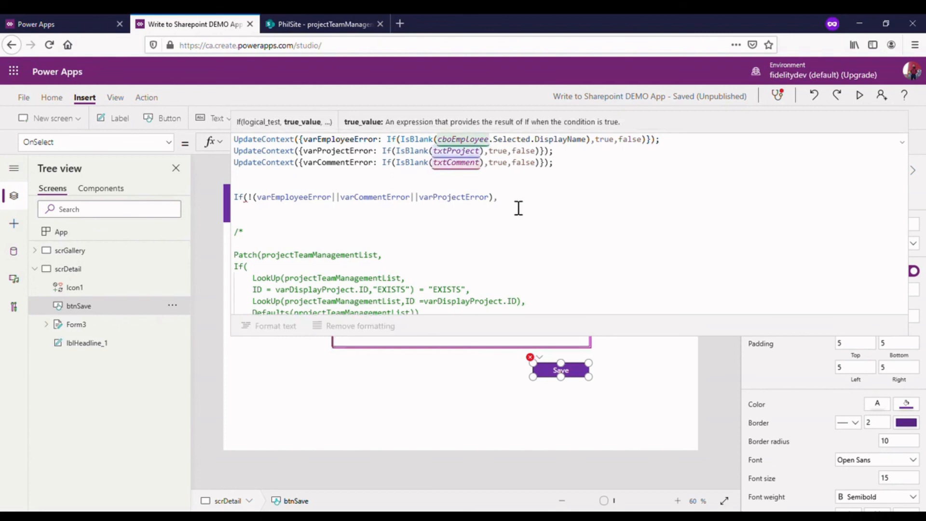
# - Write an UpdateContext call below the If condition with varPopUp:true as its argument
pyautogui.write('Updat')
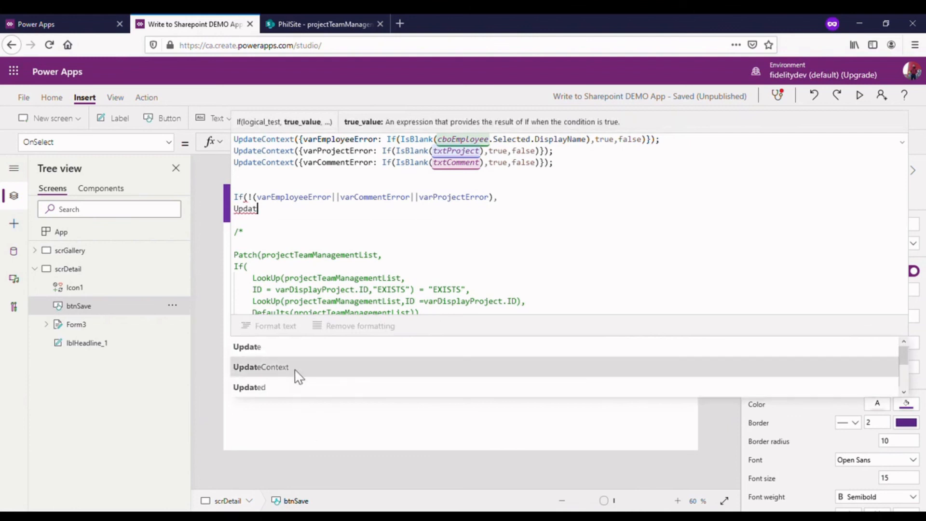
pyautogui.click(321, 368)
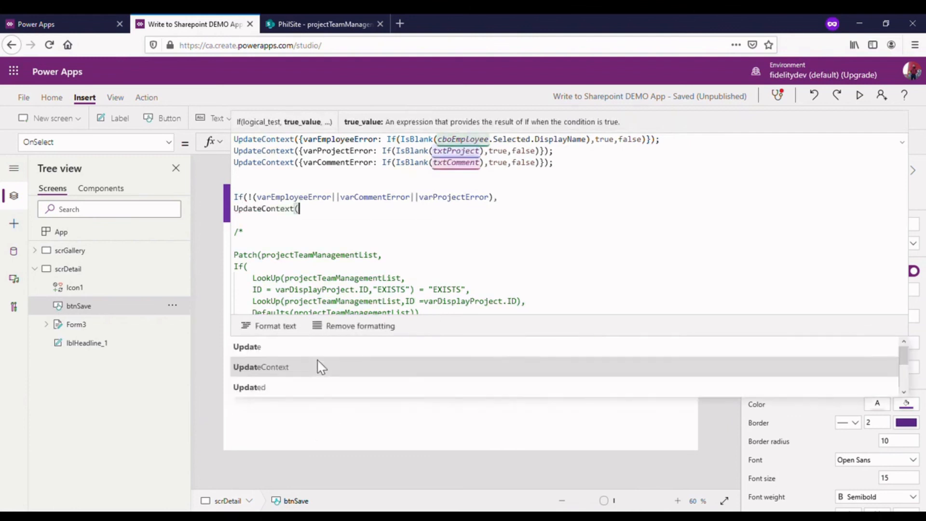
pyautogui.write('v')
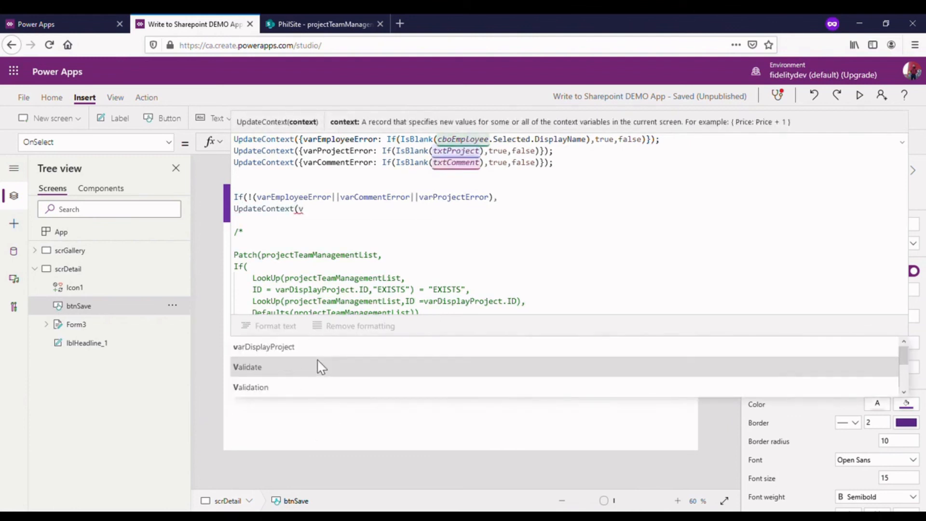
pyautogui.write('ar')
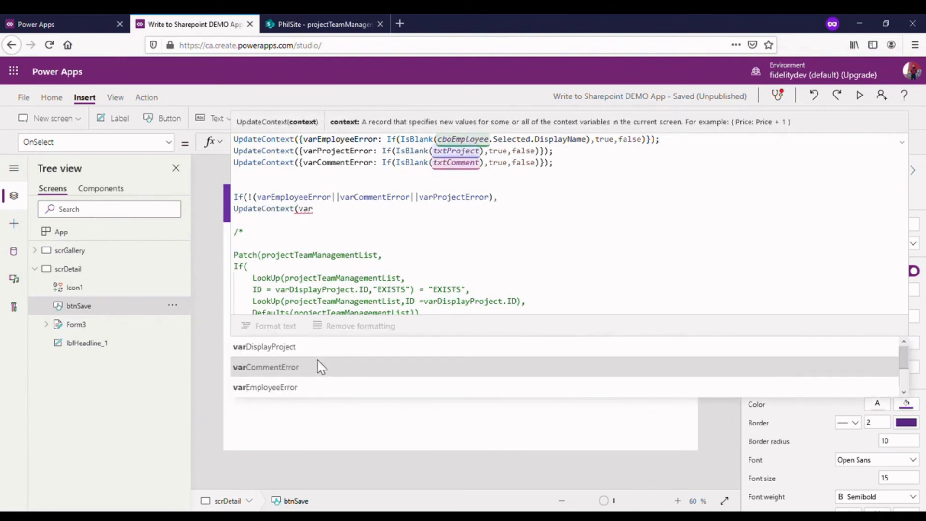
pyautogui.write('pop')
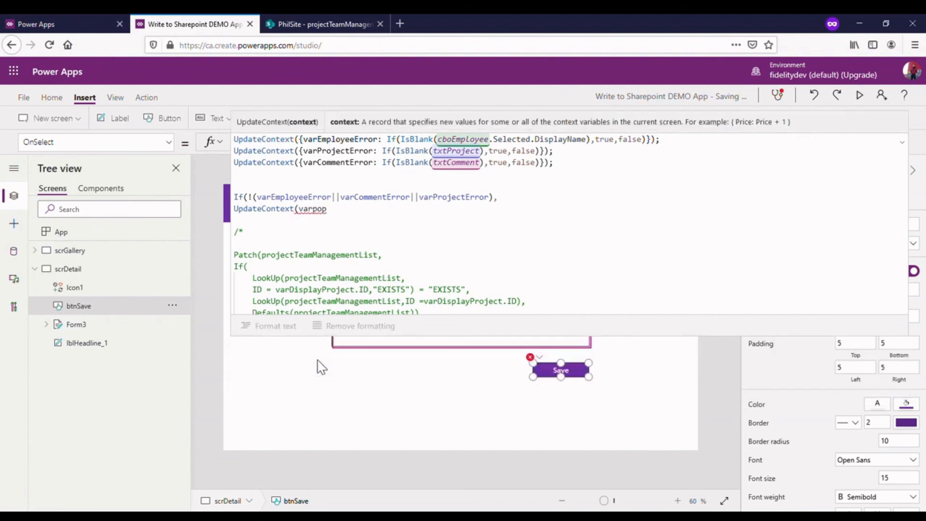
pyautogui.press('BackSpace')
pyautogui.press('BackSpace')
pyautogui.write('P')
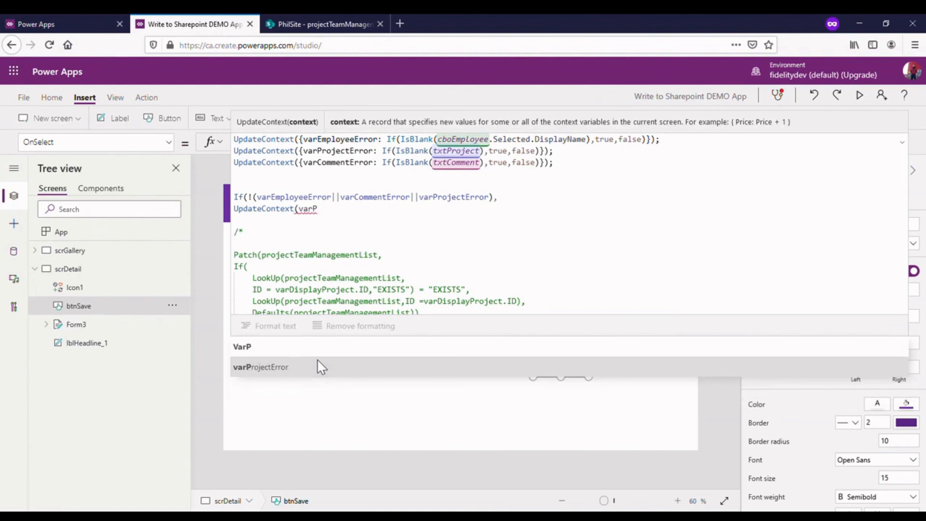
pyautogui.write('opUp')
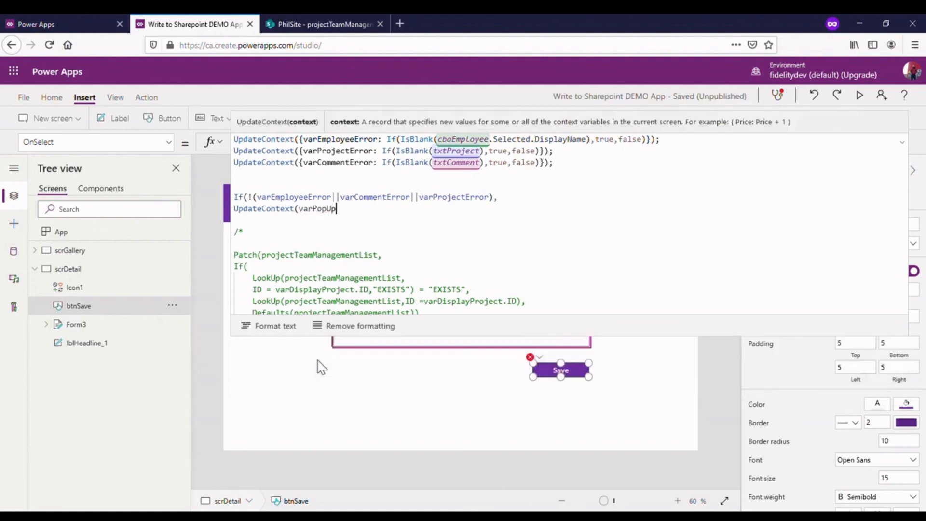
pyautogui.write(':tru')
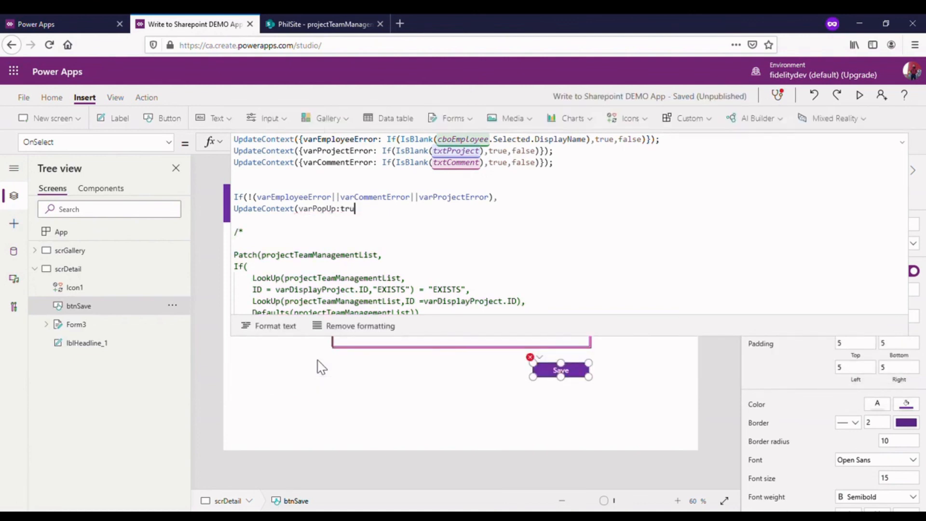
pyautogui.write('}')
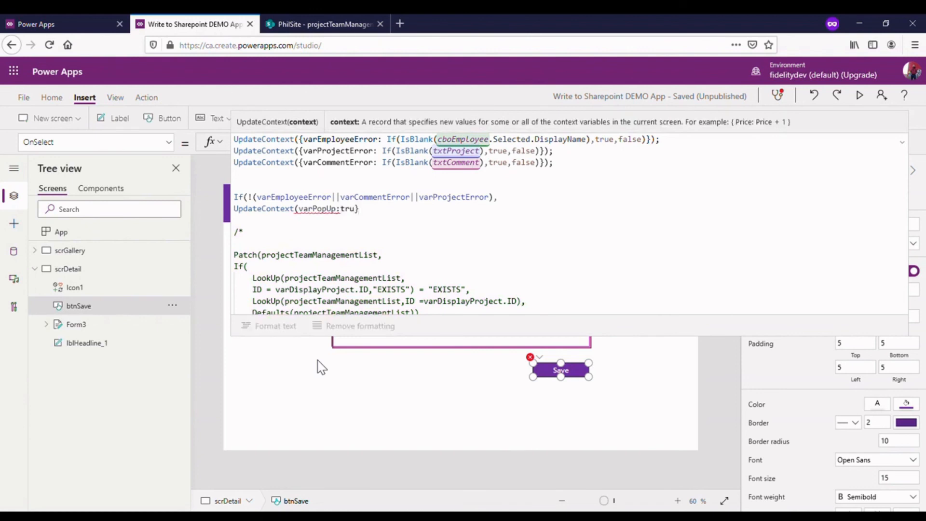
pyautogui.press('BackSpace')
pyautogui.write('e')
pyautogui.write('})')
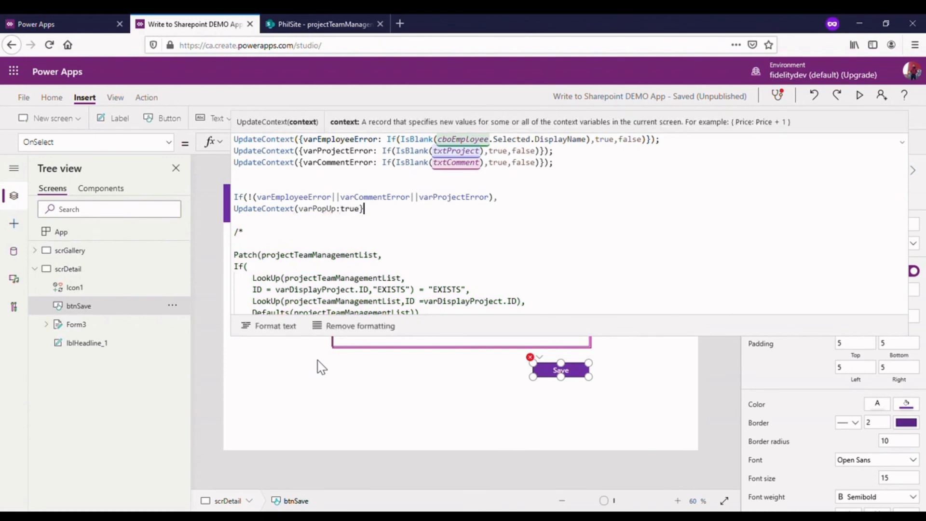
# - Complete the statement as UpdateContext({varPopUp:true})); by adding the missing brace and closing the If, and collapse the formula
pyautogui.click(308, 223)
pyautogui.click(308, 219)
pyautogui.write('{')
pyautogui.press('End')
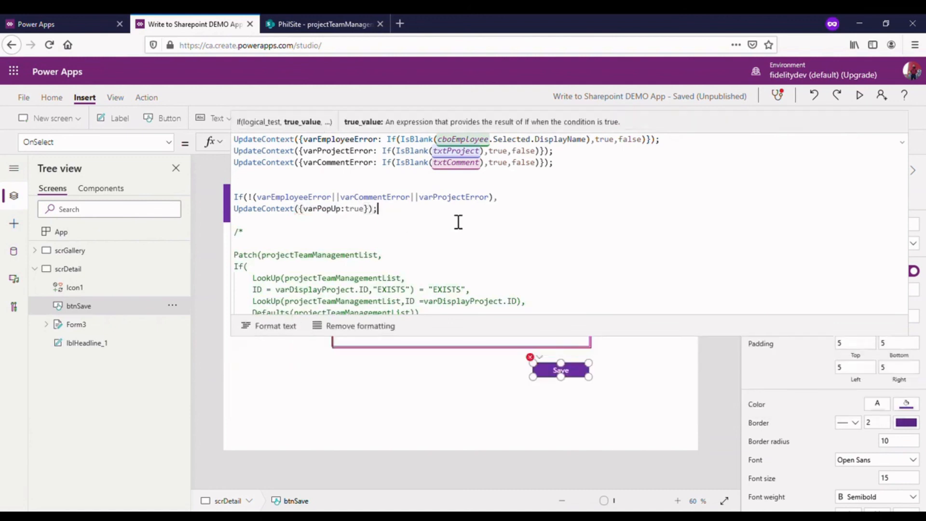
pyautogui.click(373, 212)
pyautogui.write(')')
pyautogui.click(407, 201)
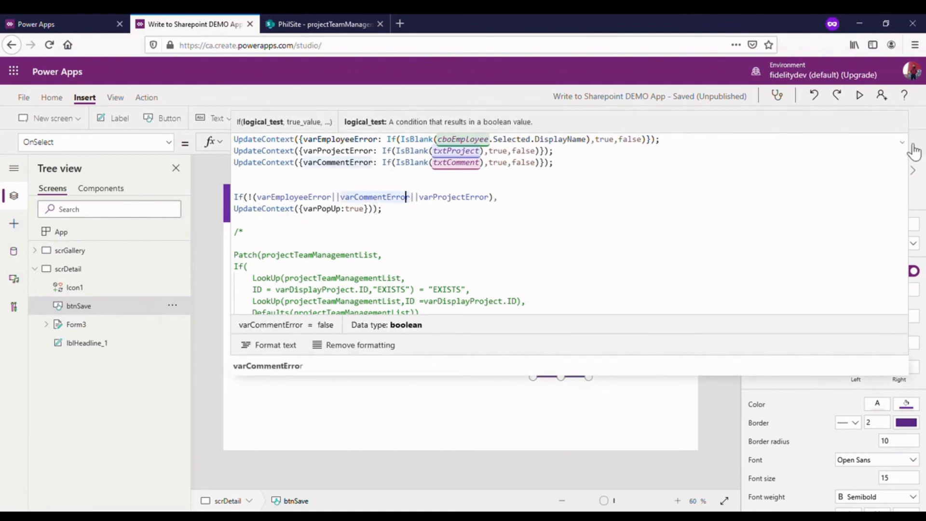
pyautogui.moveTo(688, 363); pyautogui.dragTo(661, 207)
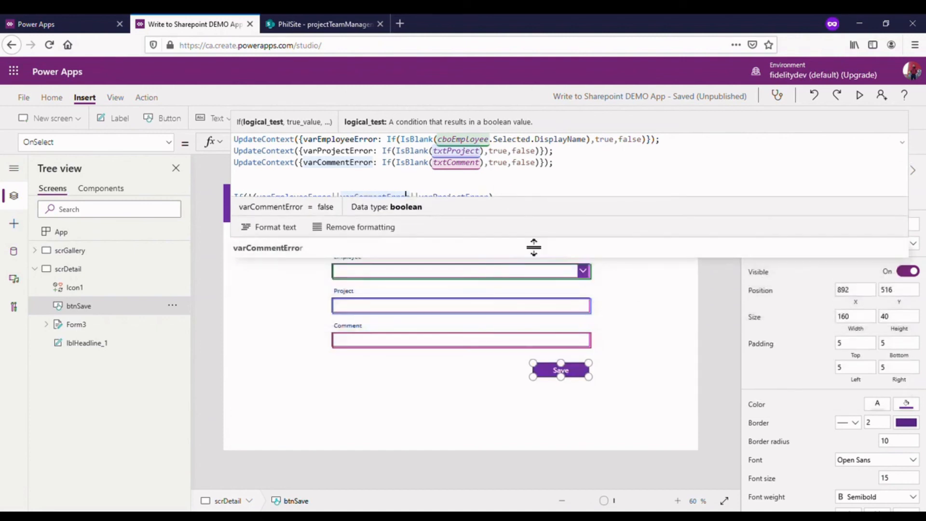
pyautogui.moveTo(534, 247); pyautogui.dragTo(517, 310)
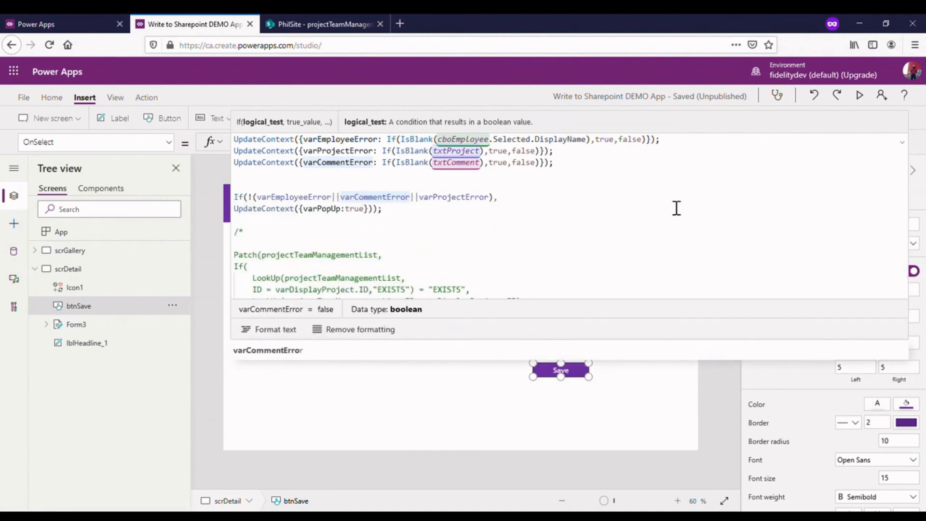
pyautogui.click(914, 148)
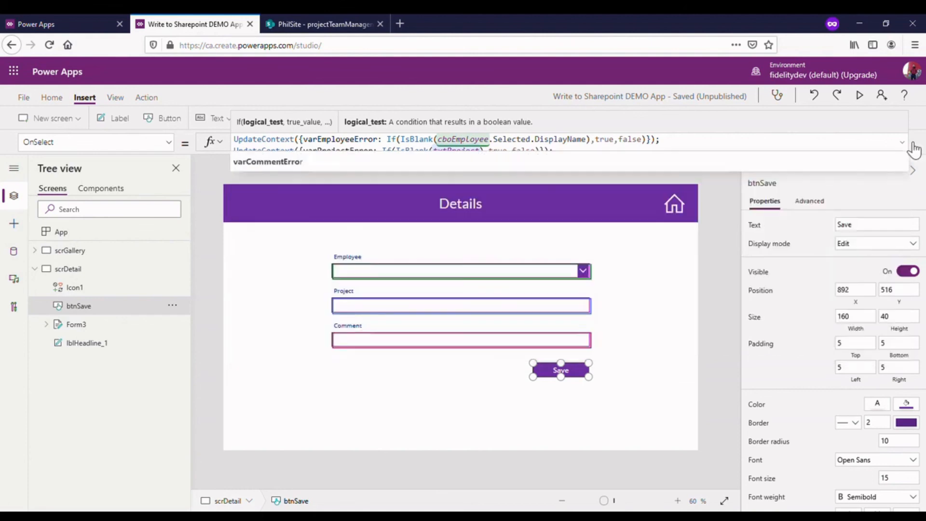
# - Insert a rectangle shape on the scrDetail screen
pyautogui.click(719, 252)
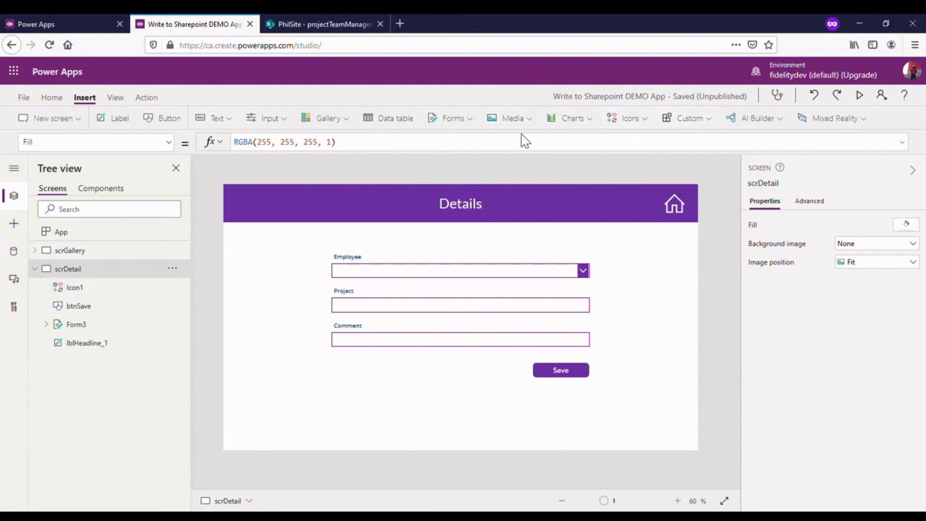
pyautogui.click(630, 122)
pyautogui.scroll(-15, 656, 266)
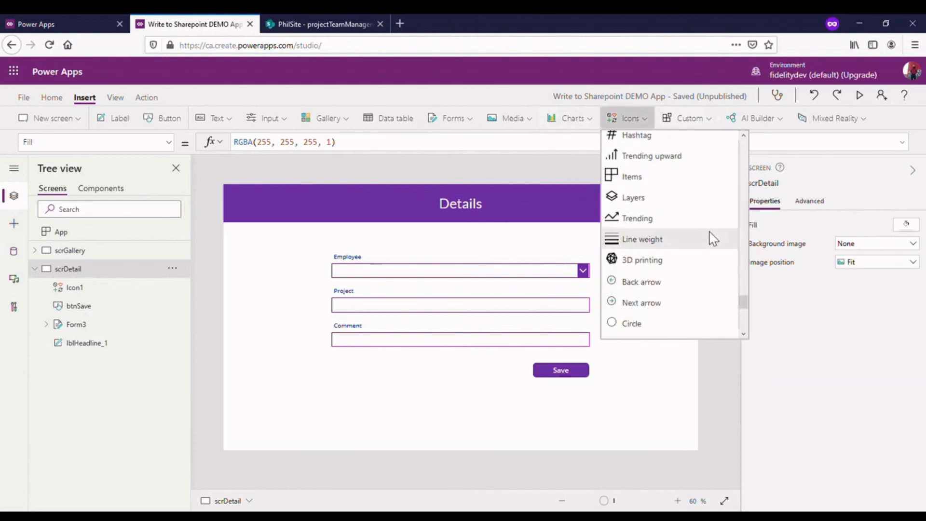
pyautogui.scroll(-5, 709, 240)
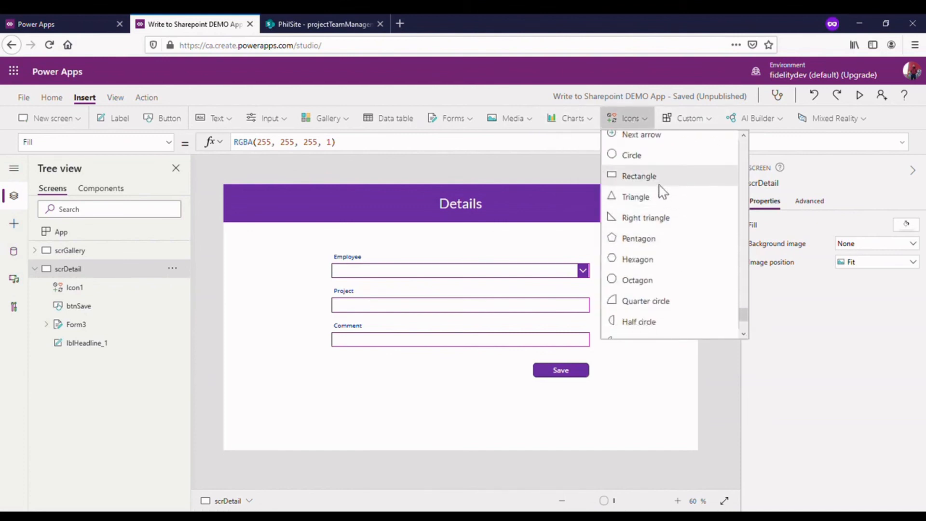
pyautogui.click(657, 182)
pyautogui.click(236, 193)
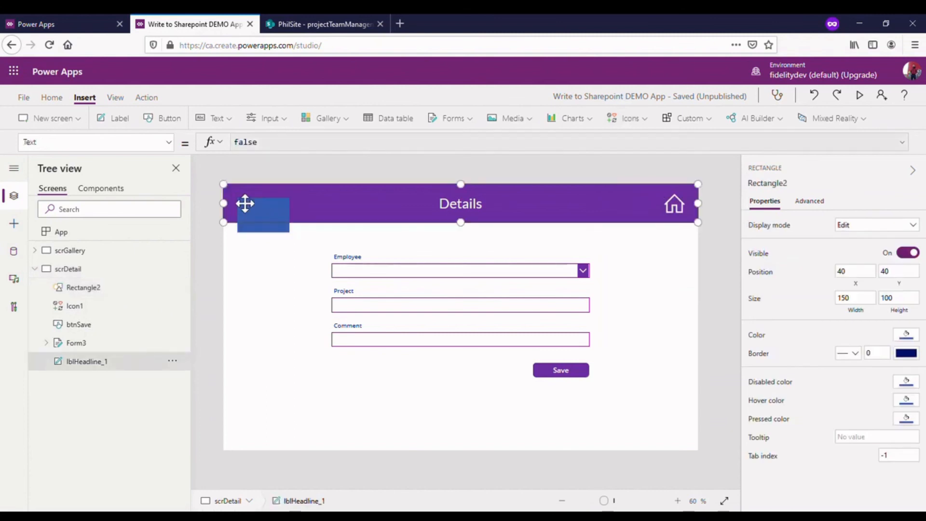
# - Stretch the new rectangle over the full 1366 × 768 screen and color it black with about 41% opacity
pyautogui.click(249, 220)
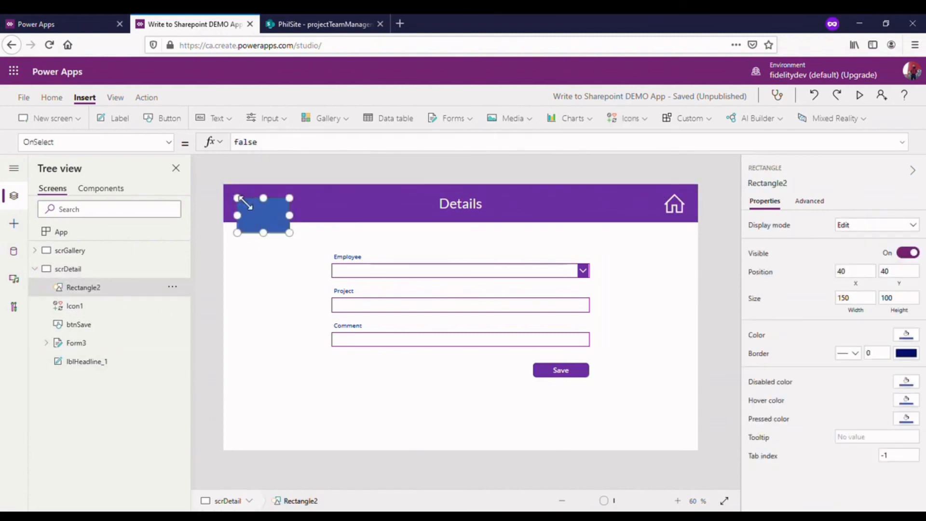
pyautogui.moveTo(291, 234); pyautogui.dragTo(698, 451)
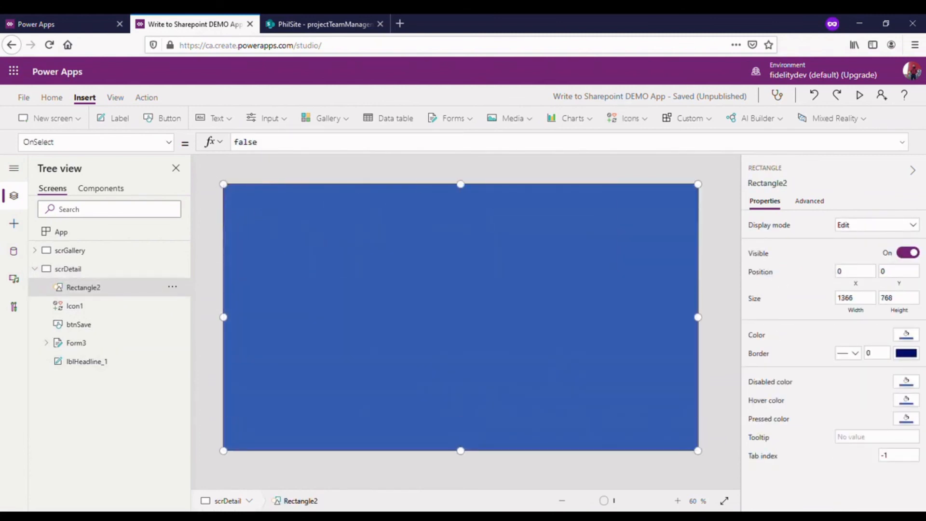
pyautogui.click(906, 335)
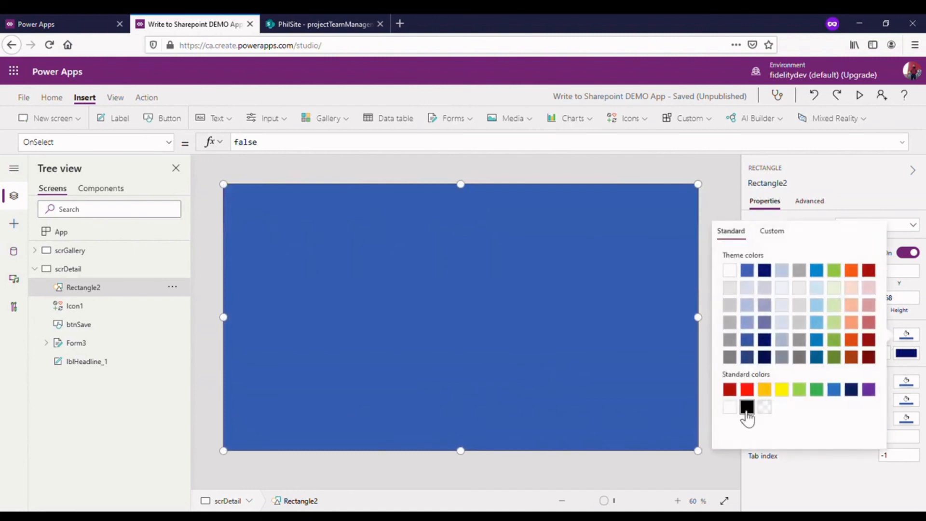
pyautogui.click(746, 407)
pyautogui.click(772, 230)
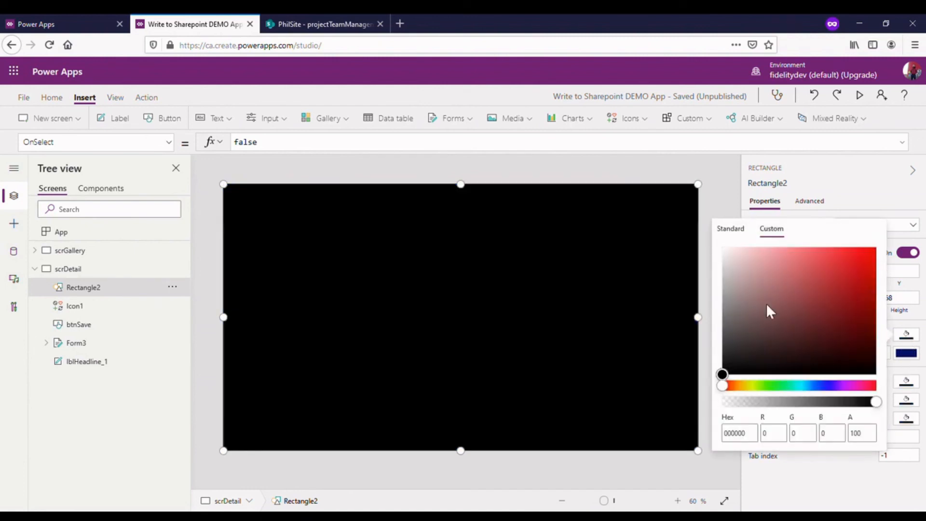
pyautogui.click(873, 404)
pyautogui.moveTo(873, 405); pyautogui.dragTo(786, 405)
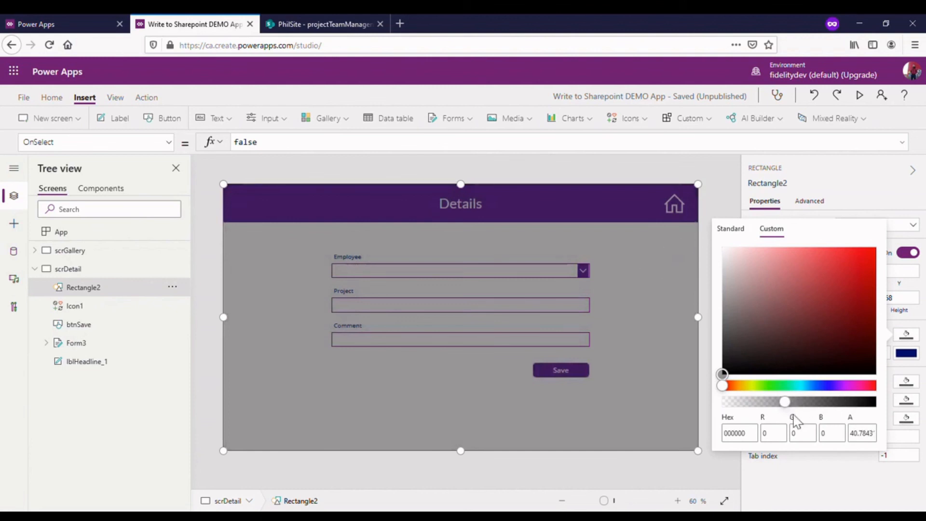
pyautogui.click(738, 191)
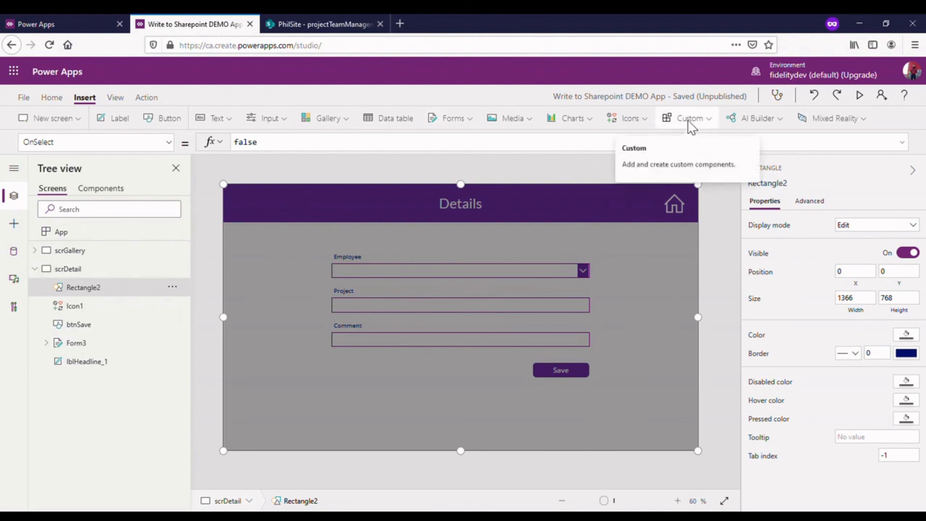
# - Rename the full-screen rectangle as rectDarkOverlay
pyautogui.click(172, 286)
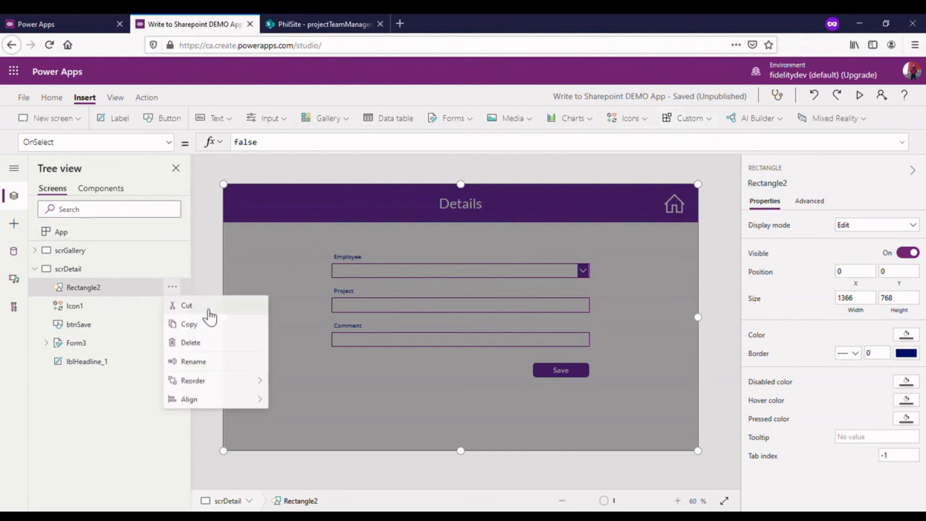
pyautogui.click(215, 359)
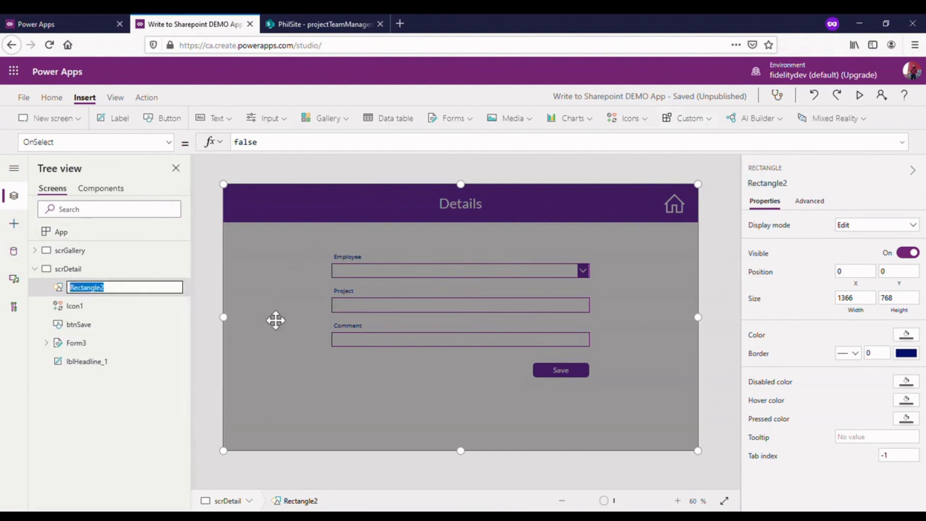
pyautogui.write('rectDarkOverlay')
pyautogui.click(145, 271)
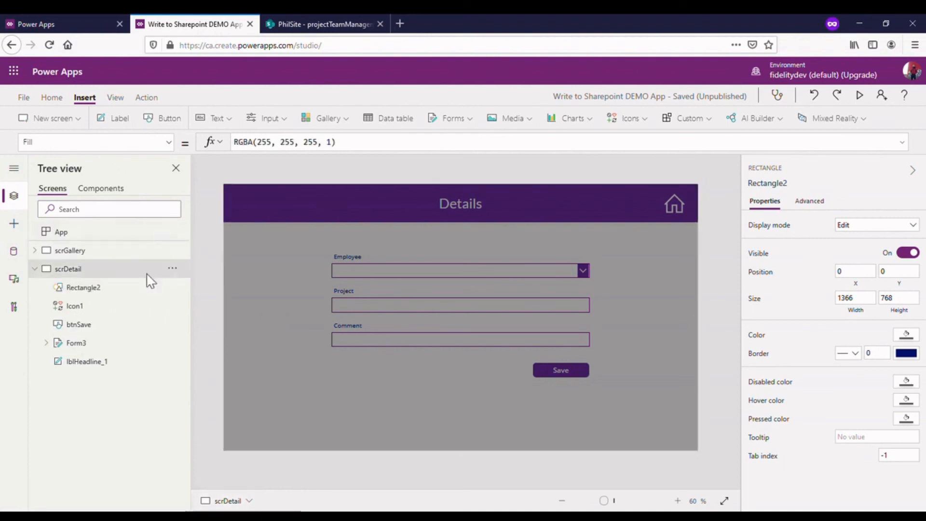
pyautogui.click(116, 290)
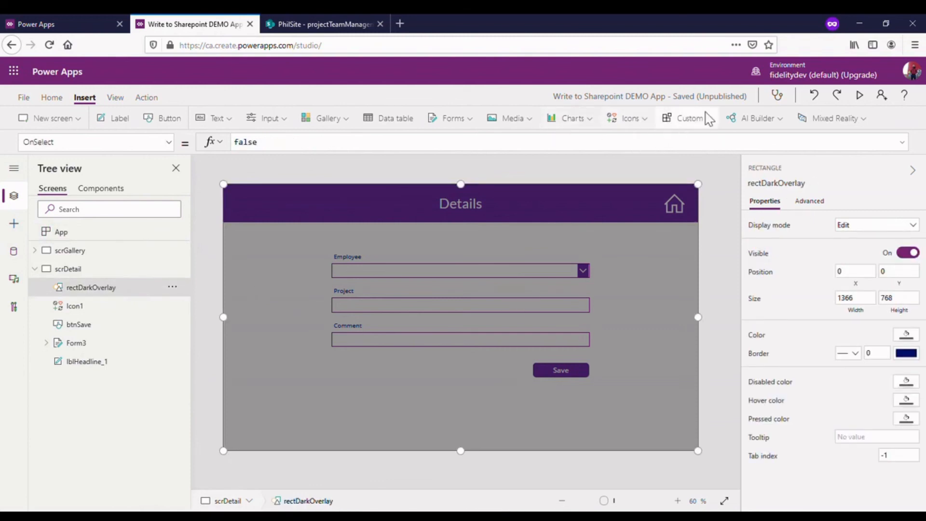
# - Insert a second rectangle, size it to about 585 × 298 and center it horizontally over the form at about X 390, Y 218
pyautogui.click(645, 126)
pyautogui.scroll(-10, 643, 244)
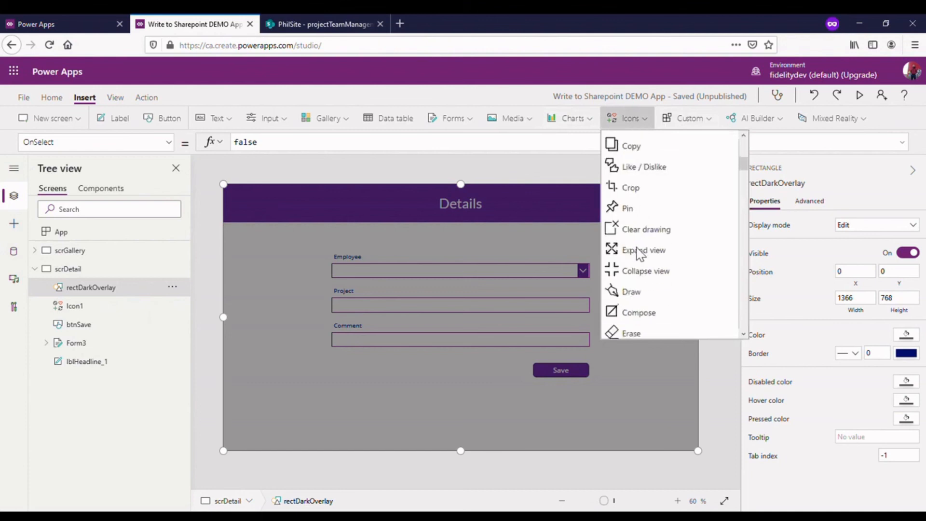
pyautogui.scroll(-15, 646, 244)
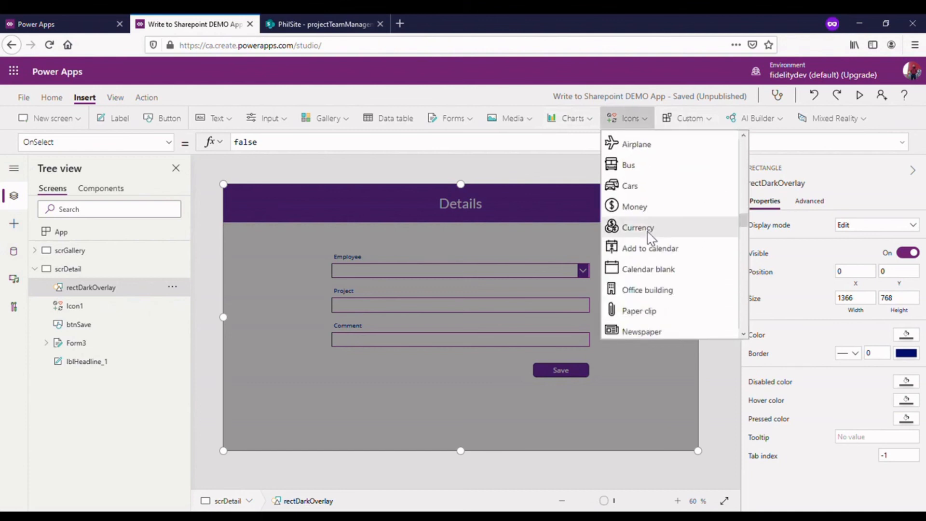
pyautogui.scroll(-15, 648, 237)
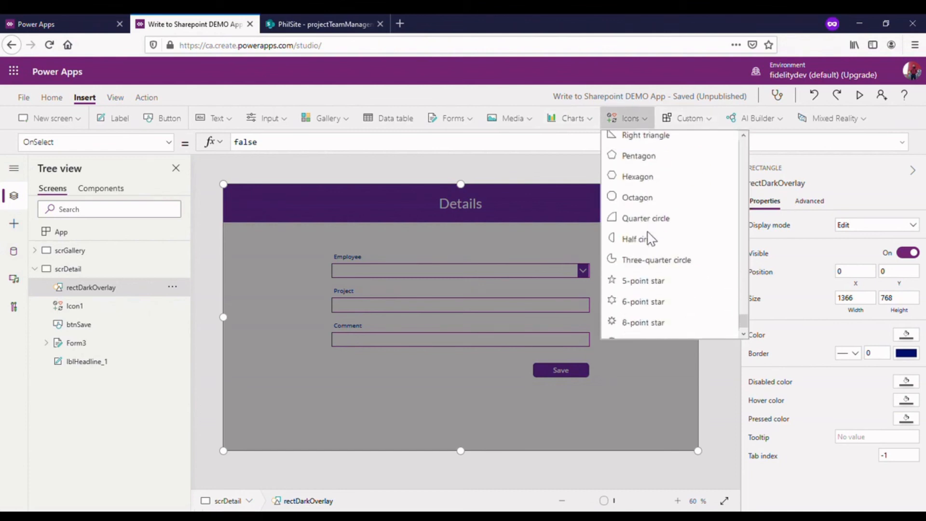
pyautogui.scroll(3, 648, 226)
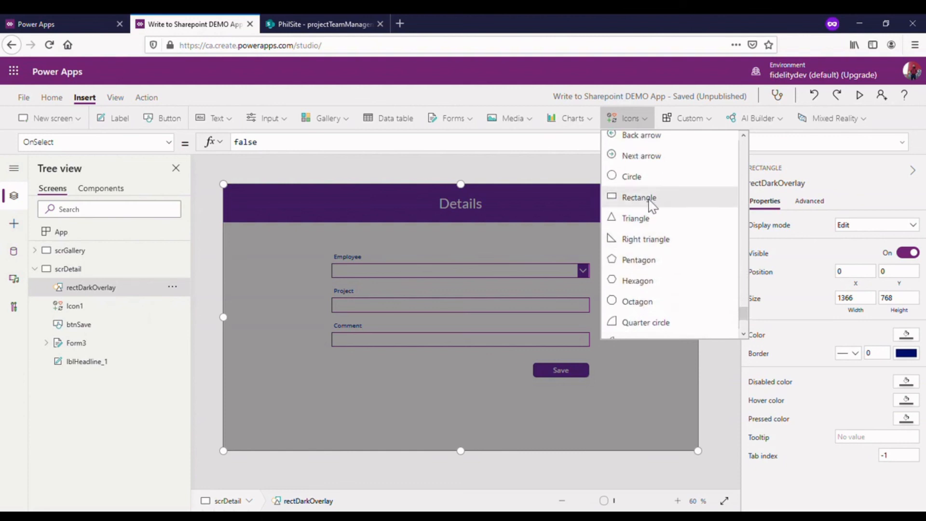
pyautogui.click(639, 197)
pyautogui.moveTo(287, 231); pyautogui.dragTo(558, 364)
pyautogui.moveTo(504, 330); pyautogui.dragTo(506, 342)
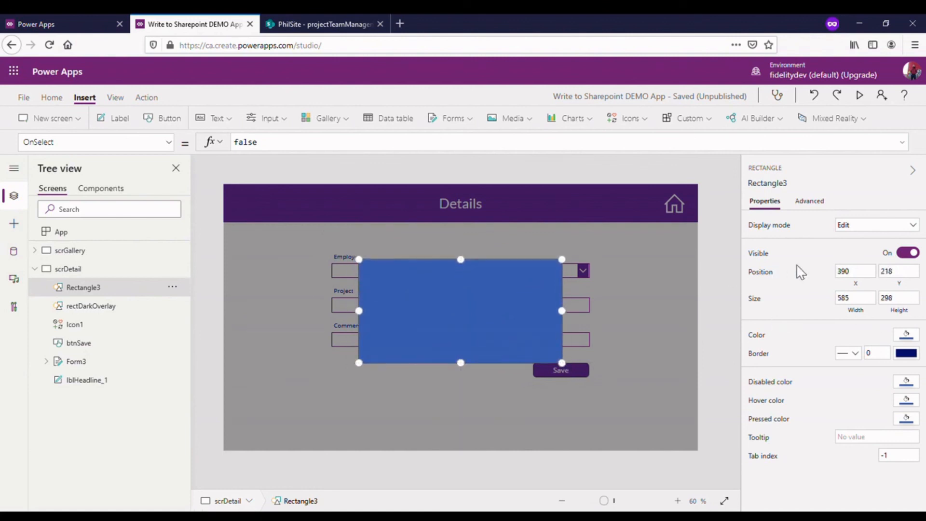
# - Change the smaller rectangle's fill color to white
pyautogui.click(906, 334)
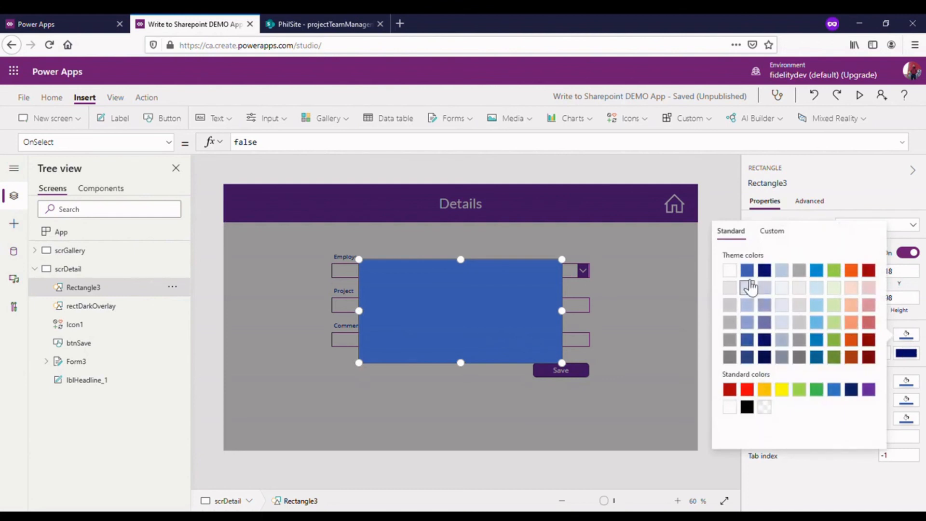
pyautogui.click(730, 270)
pyautogui.click(630, 165)
pyautogui.click(483, 331)
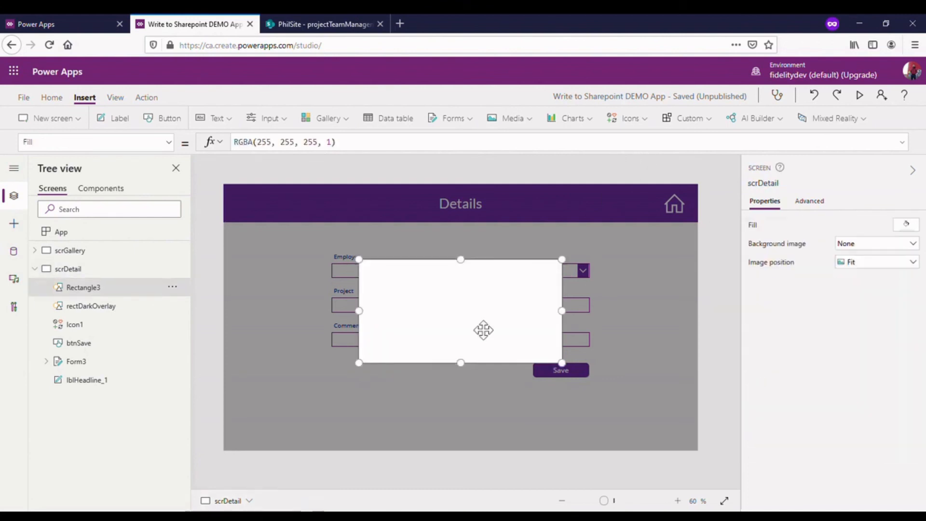
pyautogui.click(731, 220)
pyautogui.click(502, 293)
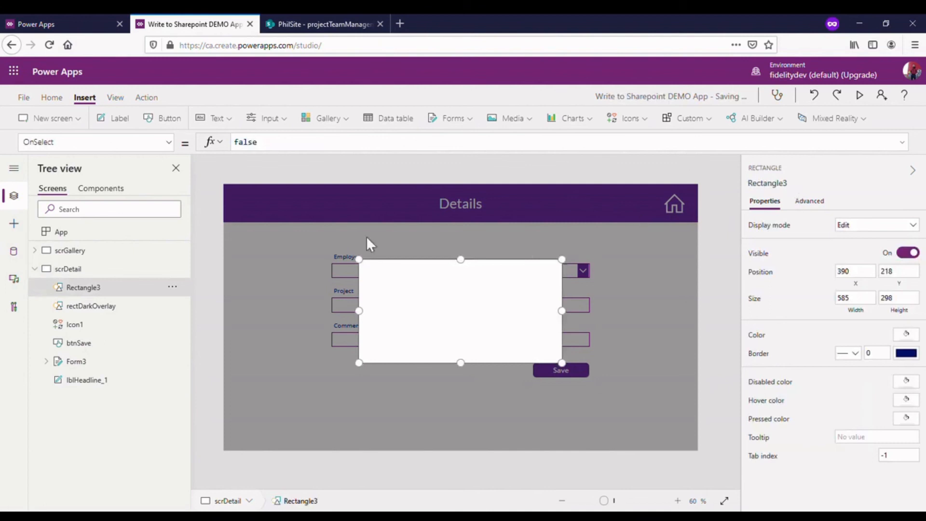
# - Rename the white rectangle as icnPopUp
pyautogui.click(172, 286)
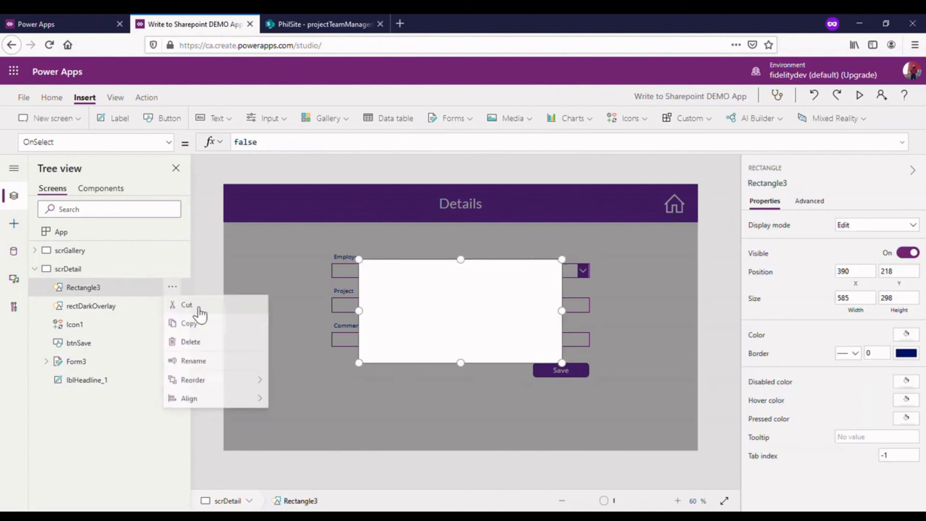
pyautogui.click(219, 363)
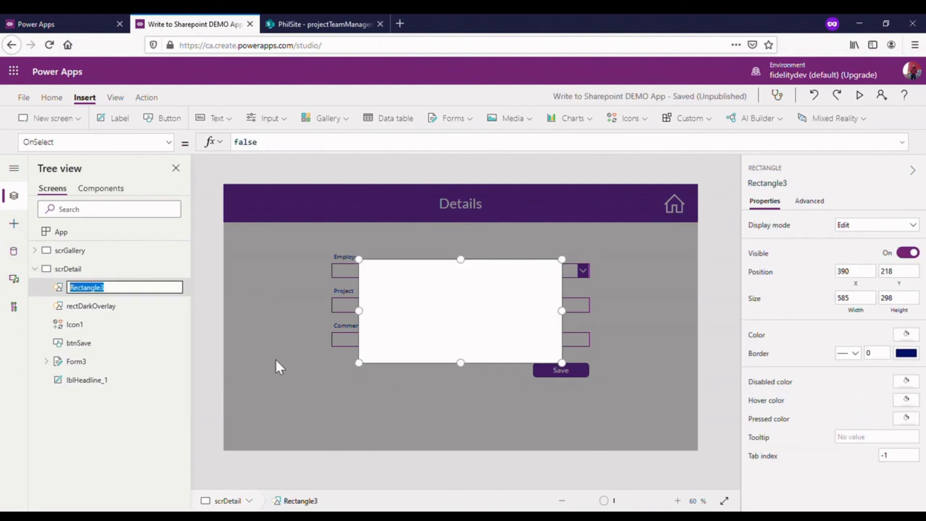
pyautogui.write('r')
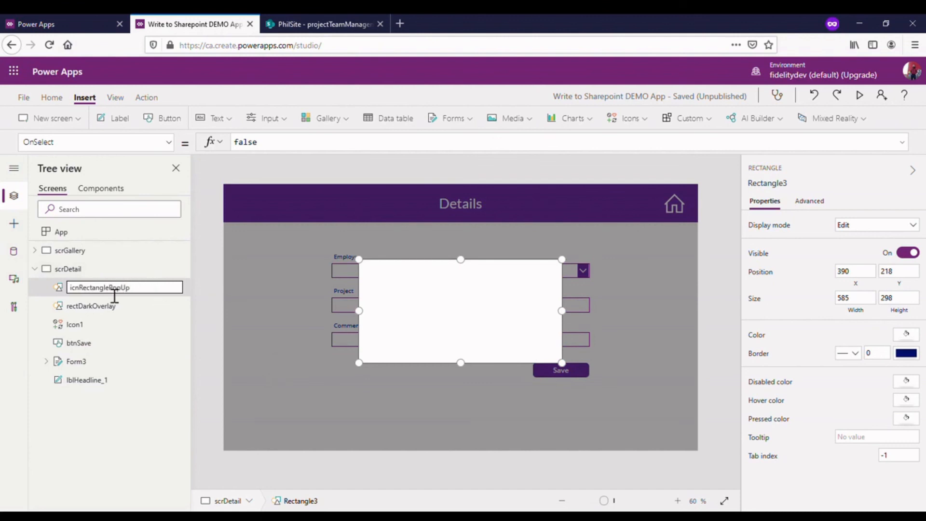
pyautogui.moveTo(109, 289); pyautogui.dragTo(83, 289)
pyautogui.press('BackSpace')
pyautogui.press('Return')
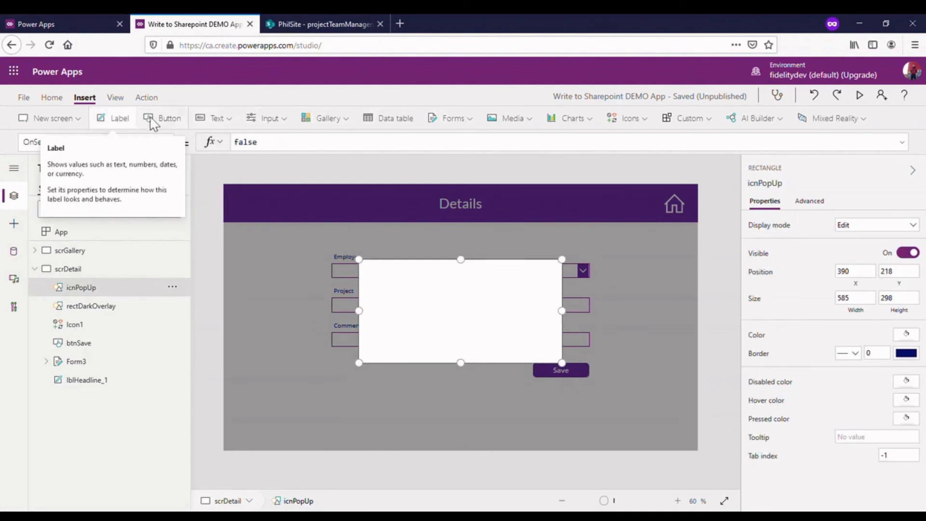
# - Insert a label in the upper part of the white pop-up box, sized about 498 × 110
pyautogui.click(114, 119)
pyautogui.moveTo(264, 211); pyautogui.dragTo(393, 285)
pyautogui.moveTo(512, 304); pyautogui.dragTo(550, 316)
# - Set the pop-up label's text to "Are you sure you want to save?"
pyautogui.doubleClick(249, 144)
pyautogui.write('At')
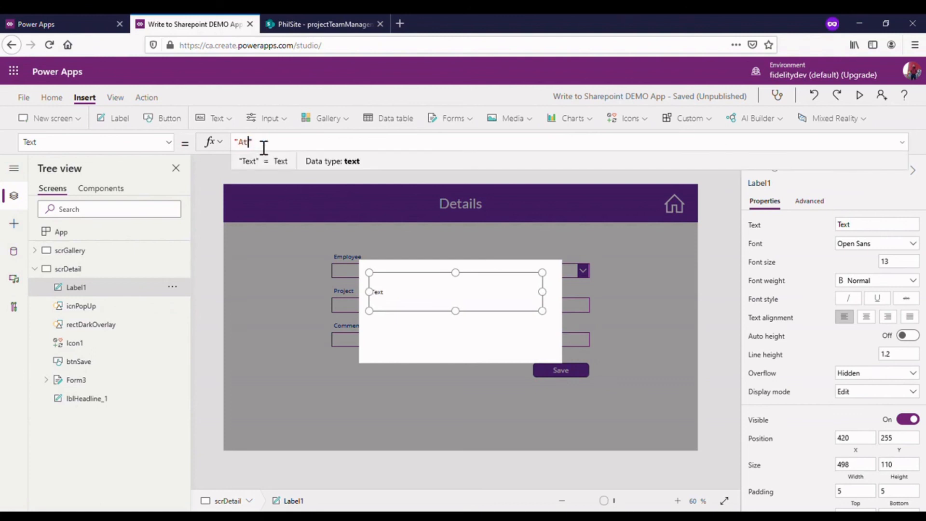
pyautogui.write('re you sure you want to save')
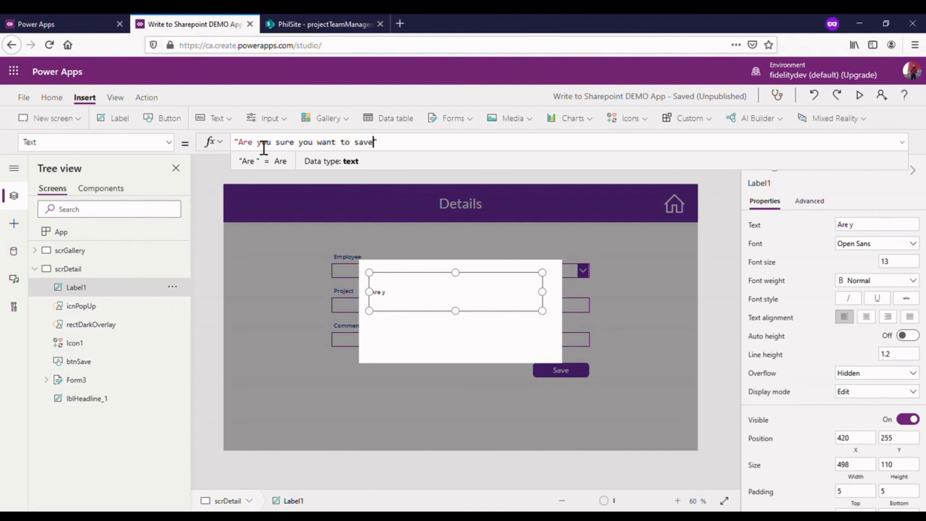
pyautogui.write('?')
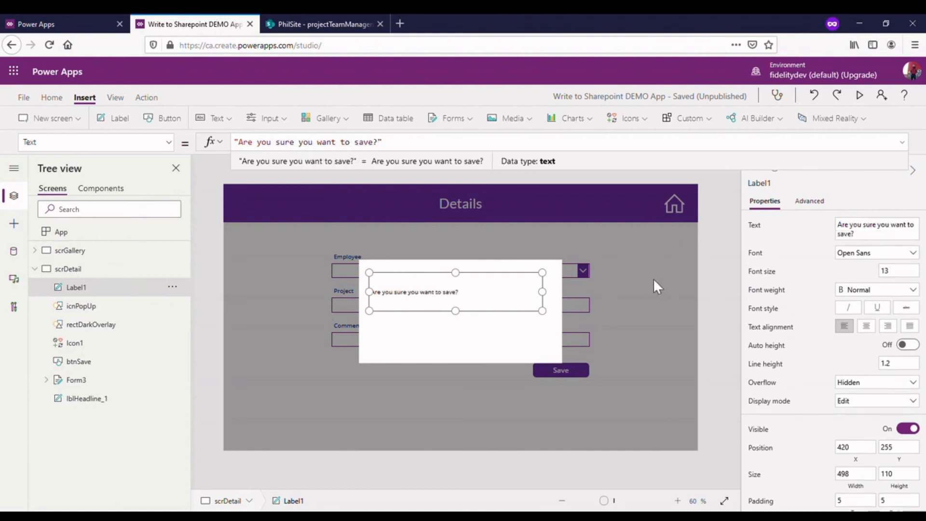
pyautogui.click(705, 263)
pyautogui.click(490, 299)
# - Set the pop-up label's font size to 20 and center both its text and the label within the white box
pyautogui.click(876, 253)
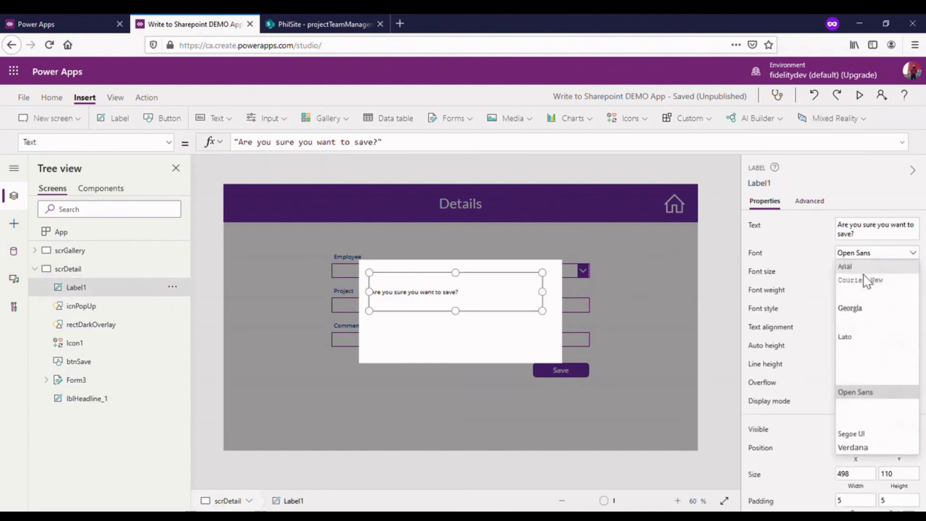
pyautogui.click(821, 251)
pyautogui.click(907, 275)
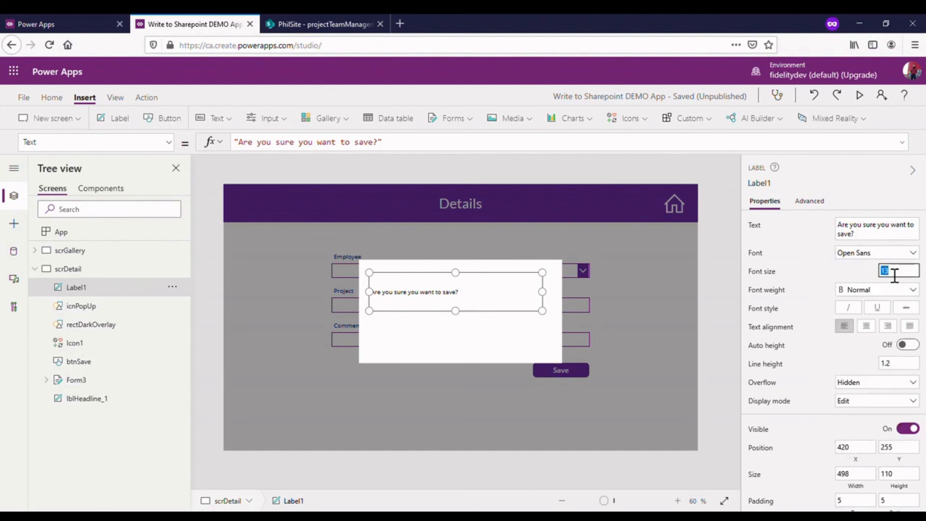
pyautogui.write('30')
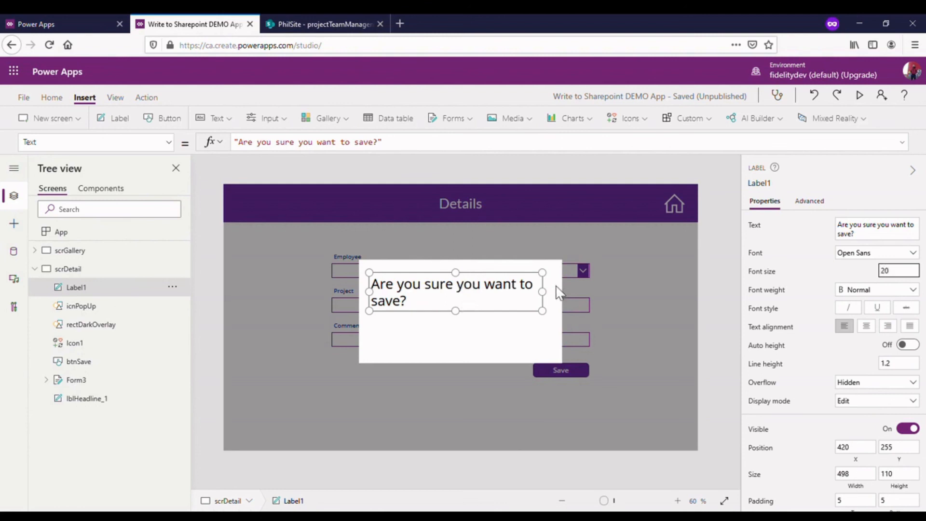
pyautogui.moveTo(472, 309); pyautogui.dragTo(492, 305)
pyautogui.click(874, 327)
pyautogui.moveTo(500, 306); pyautogui.dragTo(480, 304)
# - Shorten the white pop-up rectangle from its lower edge to a height of about 244
pyautogui.click(480, 361)
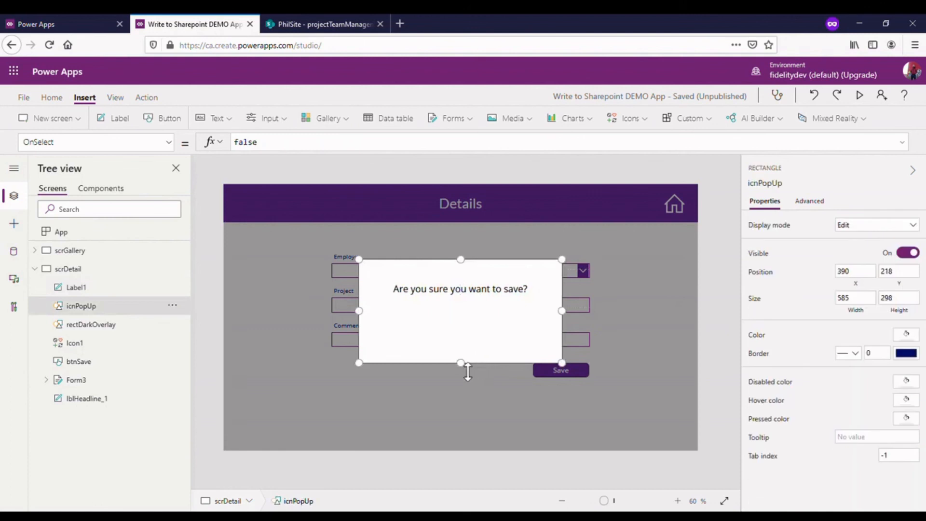
pyautogui.moveTo(465, 371); pyautogui.dragTo(464, 350)
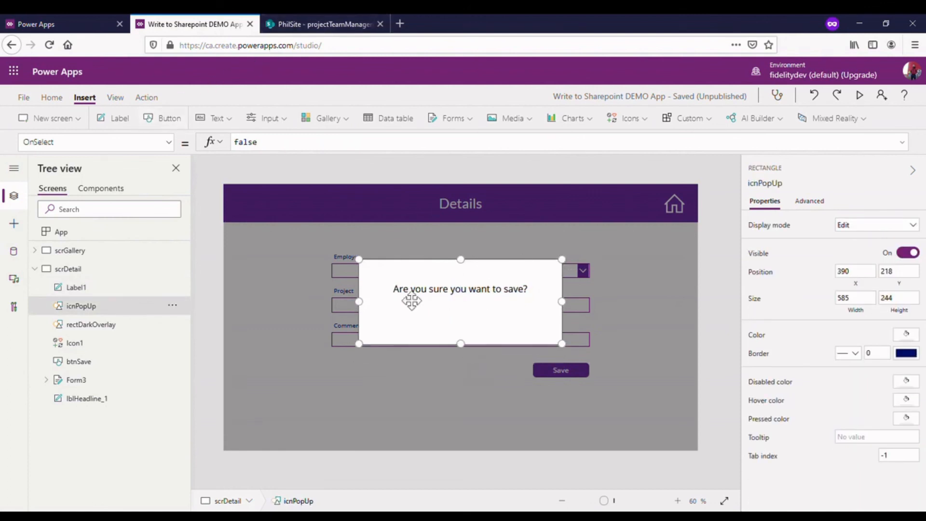
# - Insert two buttons side by side below the question in the pop-up, at about X 479 and X 720, both at Y 383
pyautogui.click(176, 121)
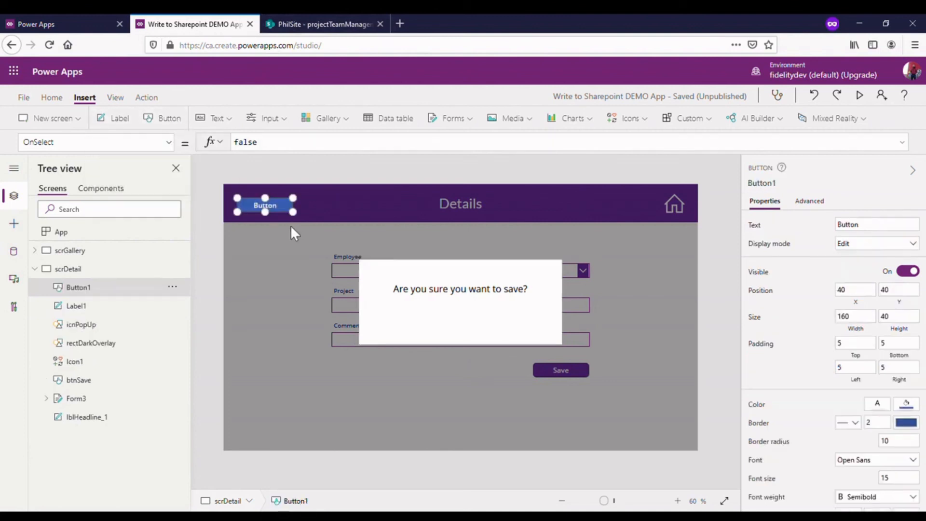
pyautogui.moveTo(289, 214); pyautogui.dragTo(430, 334)
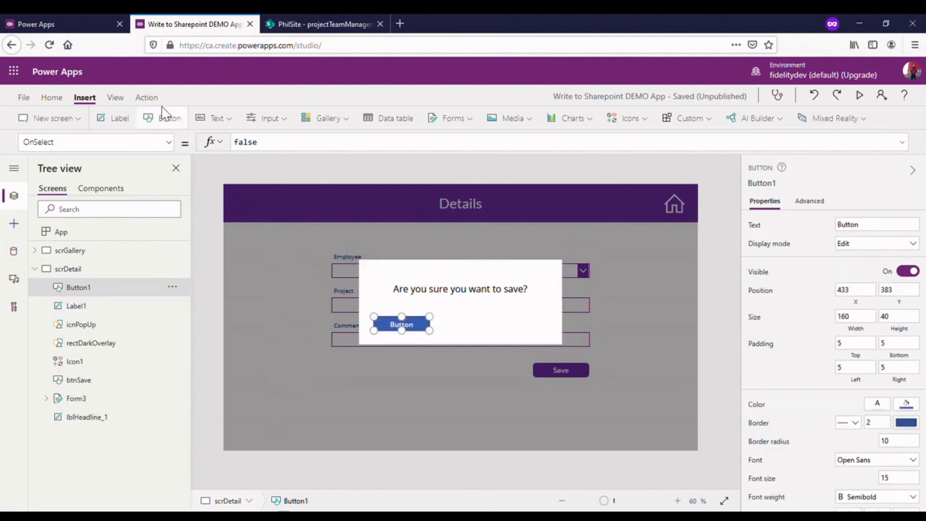
pyautogui.click(162, 118)
pyautogui.moveTo(278, 214); pyautogui.dragTo(508, 332)
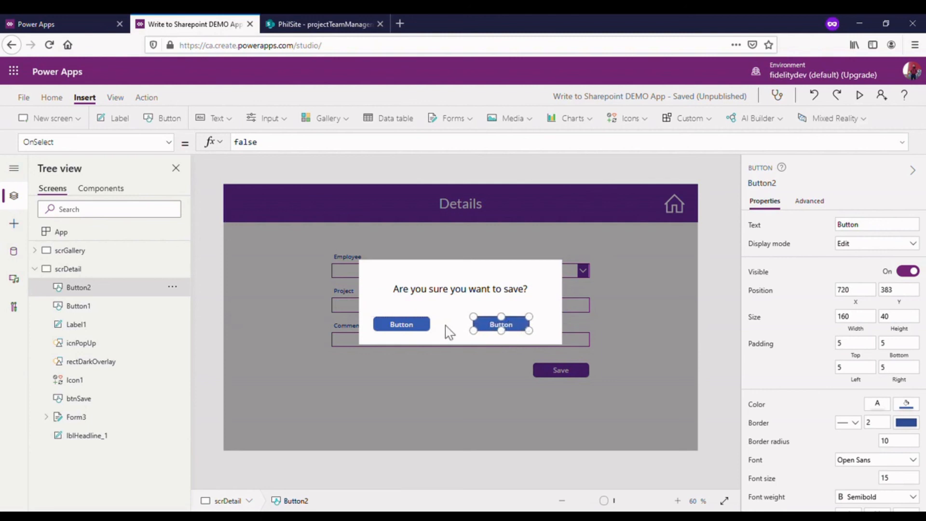
pyautogui.click(403, 332)
pyautogui.moveTo(406, 333); pyautogui.dragTo(422, 333)
pyautogui.doubleClick(423, 333)
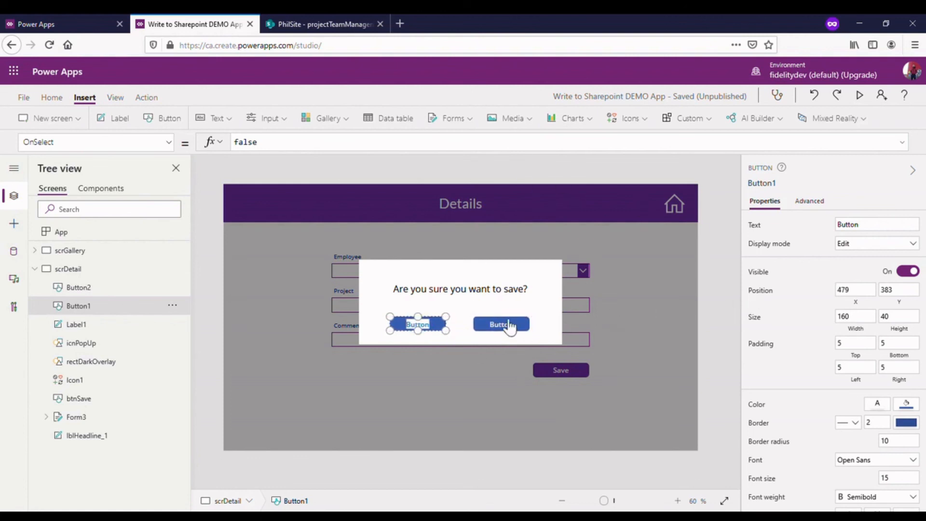
pyautogui.press('alt')
pyautogui.press('alt')
pyautogui.press('alt')
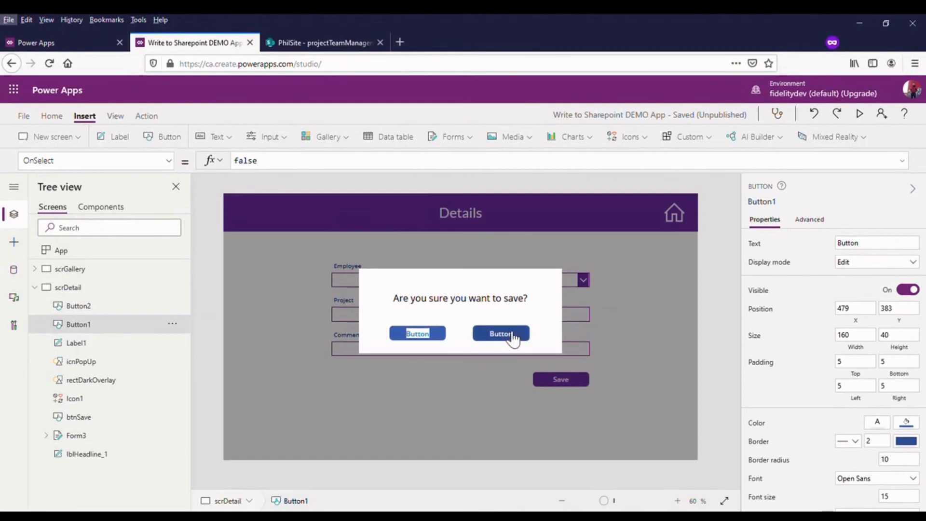
# - Set the text of the pop-up's right button to "Yes" and the left button to "No"
pyautogui.press('alt')
pyautogui.click(504, 325)
pyautogui.click(871, 230)
pyautogui.write('Yes')
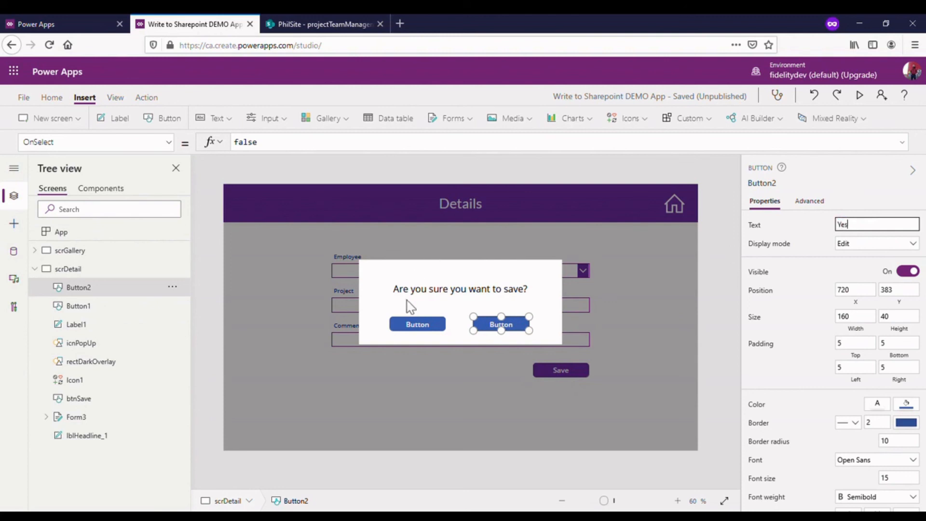
pyautogui.click(416, 330)
pyautogui.click(859, 229)
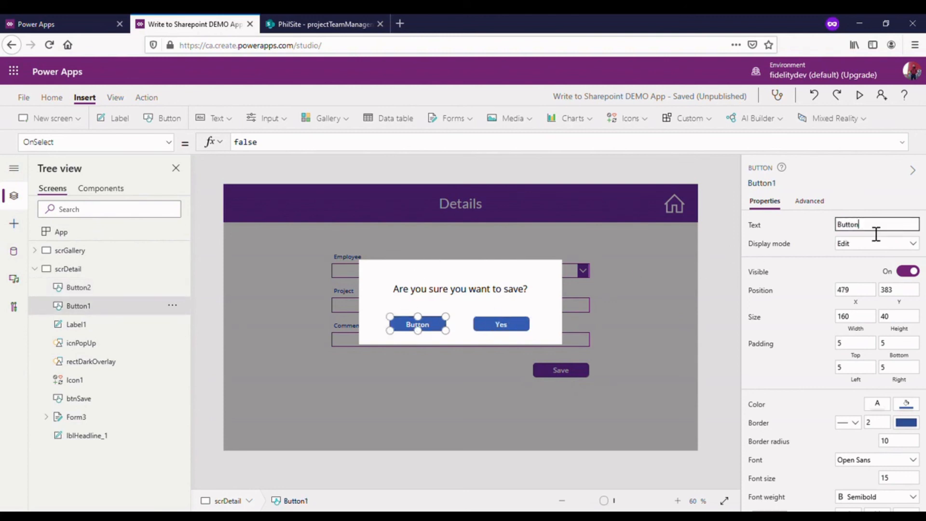
pyautogui.write('No')
pyautogui.click(697, 290)
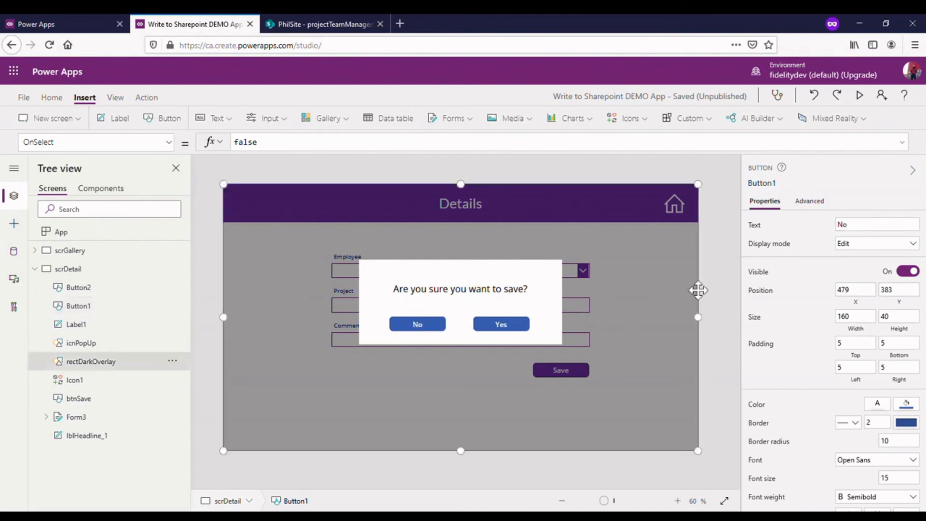
# - Fill both the No and Yes buttons with the standard purple color
pyautogui.click(420, 328)
pyautogui.keyDown('shift'); pyautogui.click(504, 328); pyautogui.keyUp('shift')
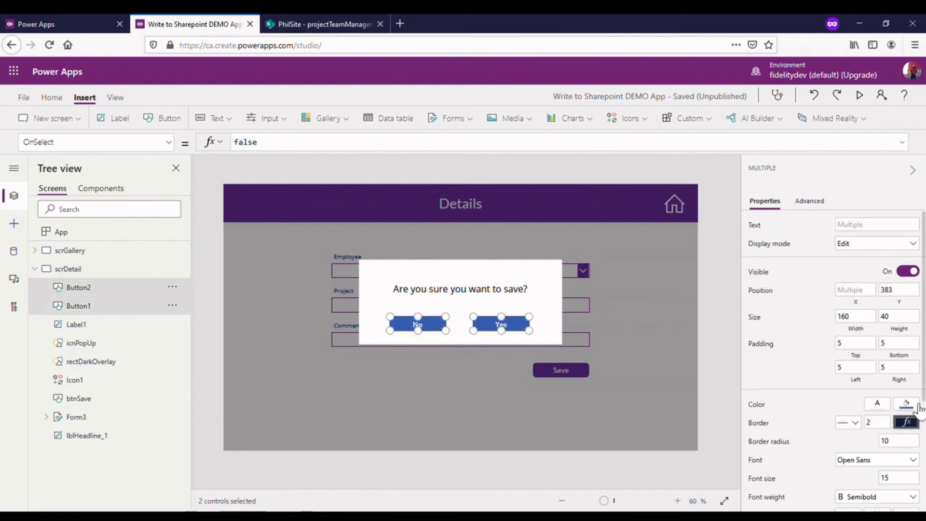
pyautogui.click(905, 405)
pyautogui.click(869, 448)
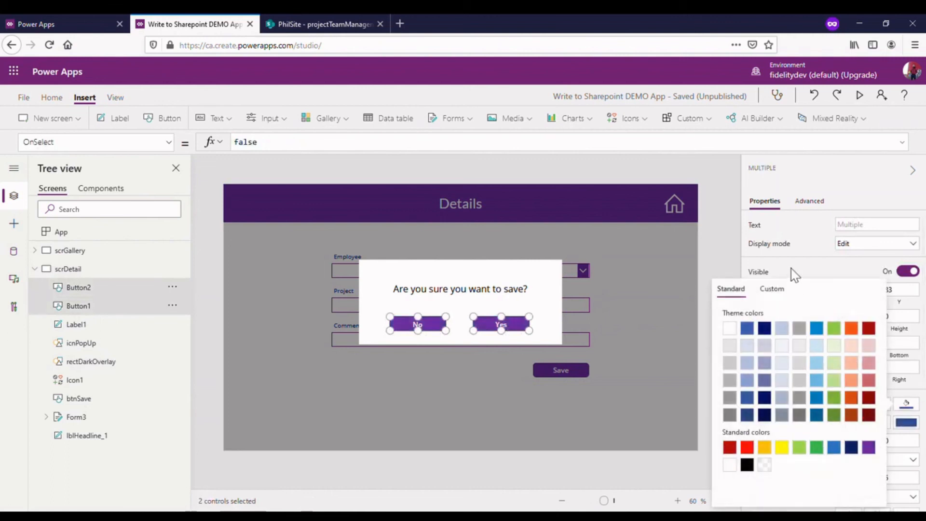
pyautogui.click(734, 232)
pyautogui.click(541, 289)
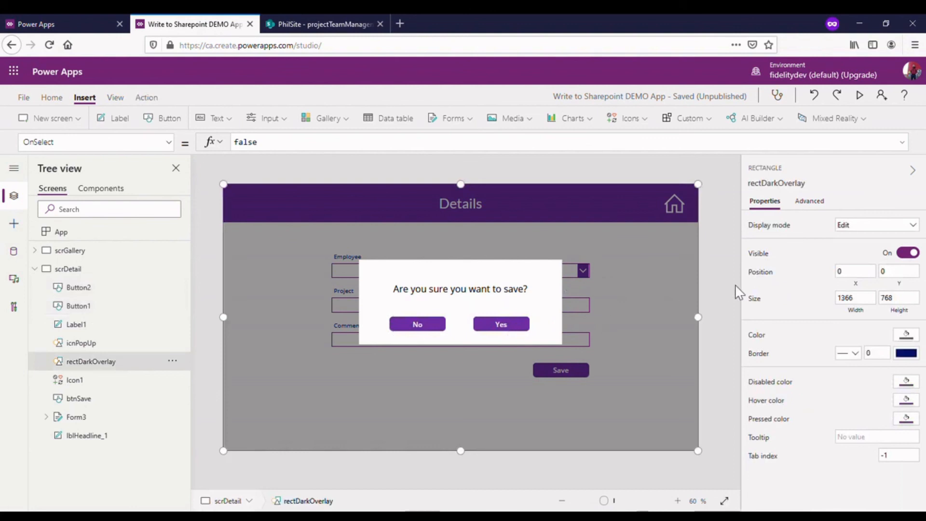
pyautogui.click(666, 295)
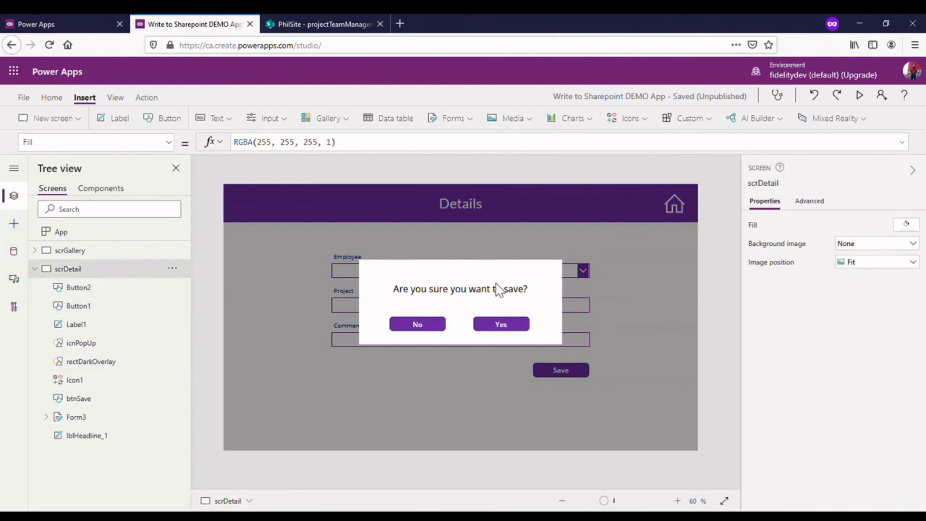
pyautogui.click(417, 328)
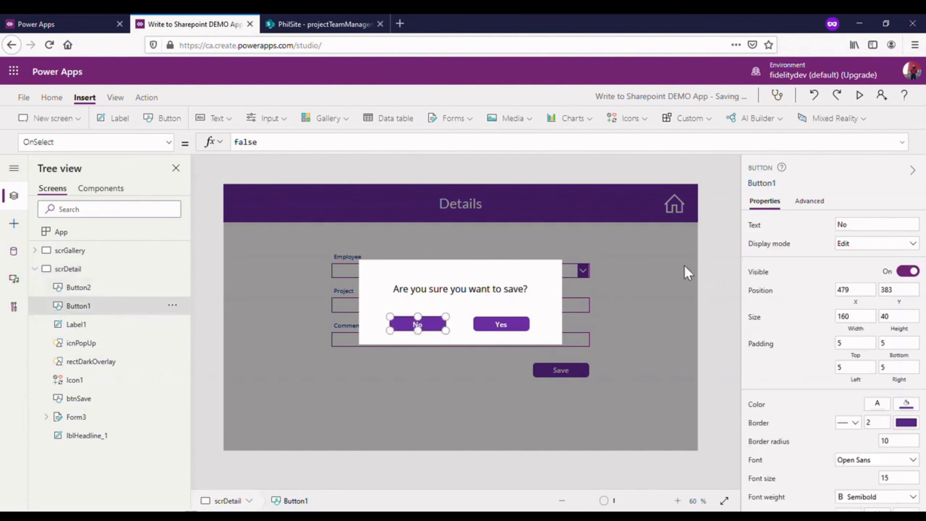
pyautogui.click(716, 267)
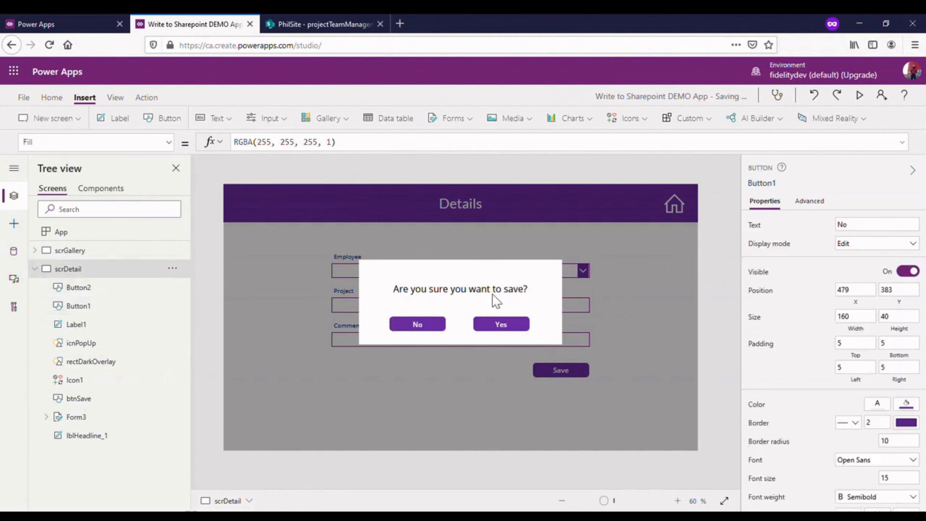
# - Insert a Cancel icon and place it in the white box's upper-right corner, at about X 911, Y 218
pyautogui.click(707, 120)
pyautogui.click(645, 120)
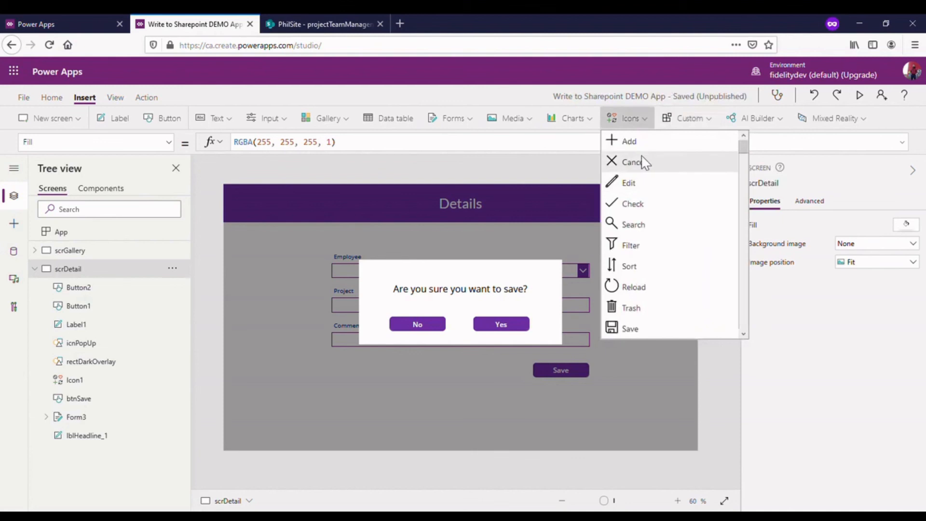
pyautogui.click(637, 162)
pyautogui.moveTo(300, 232); pyautogui.dragTo(567, 287)
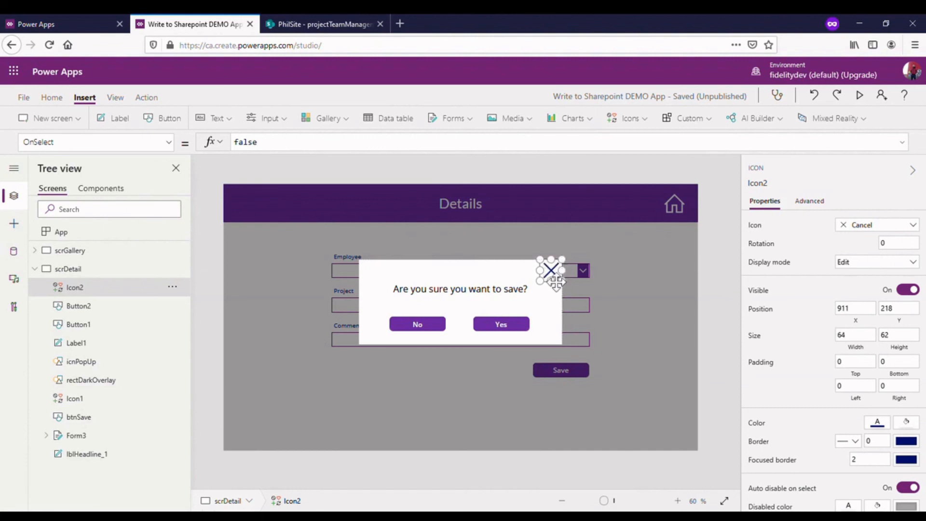
pyautogui.click(494, 292)
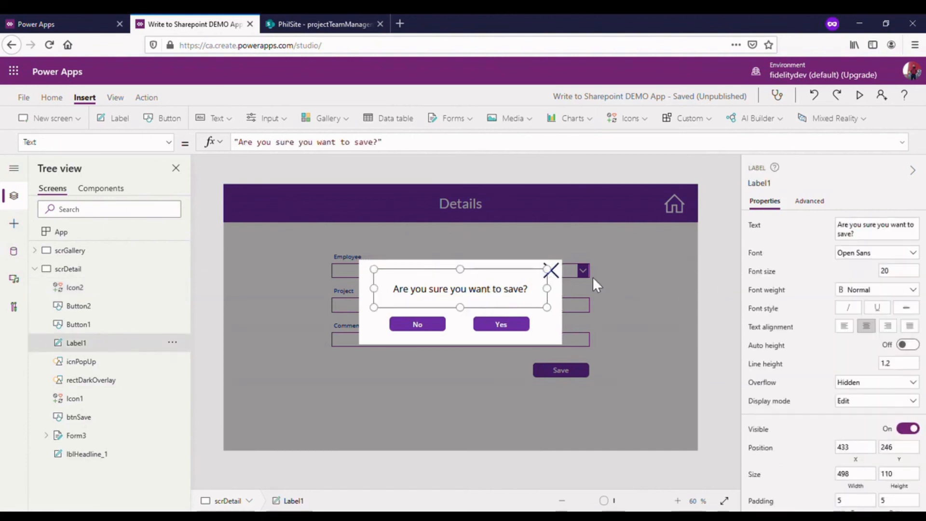
pyautogui.click(550, 270)
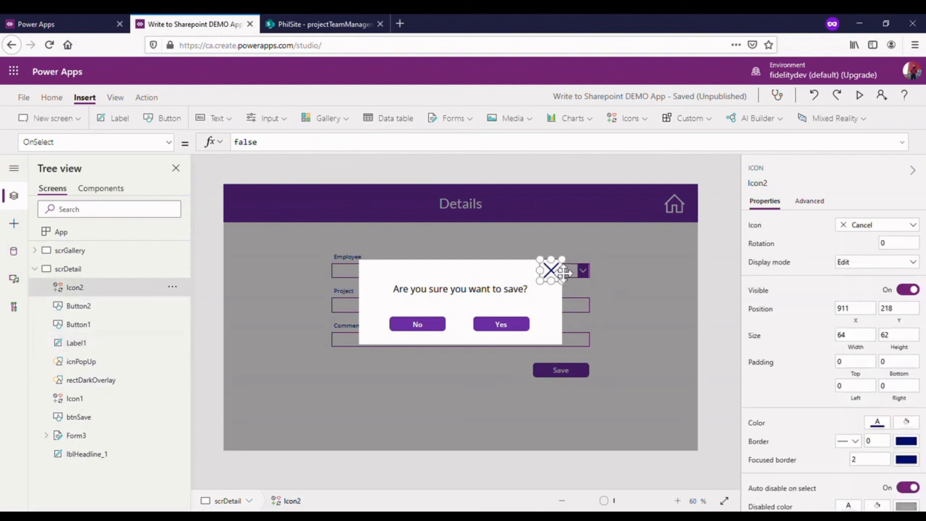
# - Enlarge the Cancel icon from its lower-left corner and set its size to 70 by 70
pyautogui.click(864, 367)
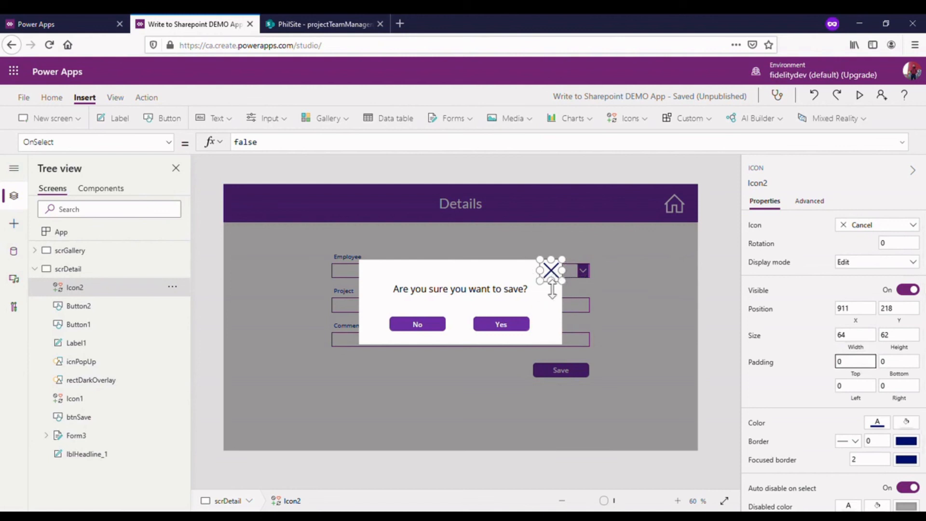
pyautogui.moveTo(540, 281)
pyautogui.mouseDown()
pyautogui.moveTo(561, 286)
pyautogui.moveTo(537, 285)
pyautogui.mouseUp()
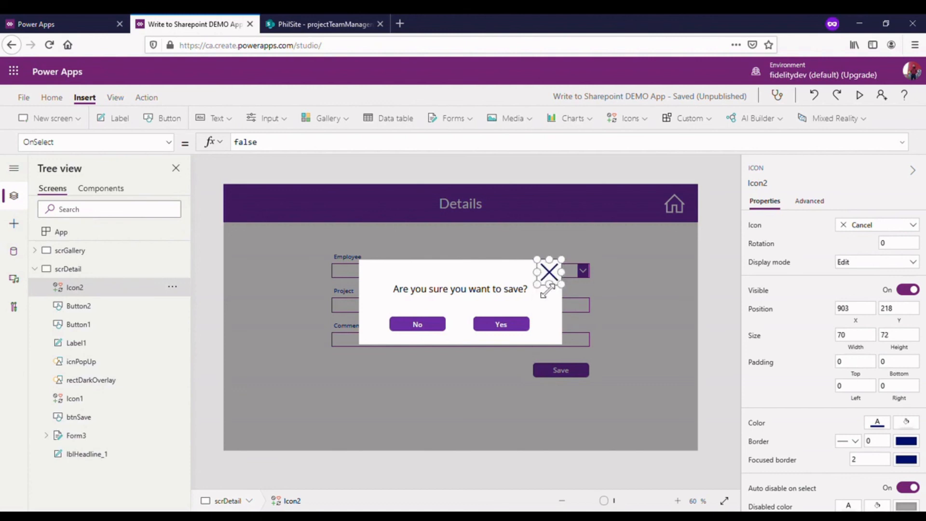
pyautogui.click(907, 336)
# - Set the Cancel icon's top, bottom, left and right padding to 5
pyautogui.click(863, 368)
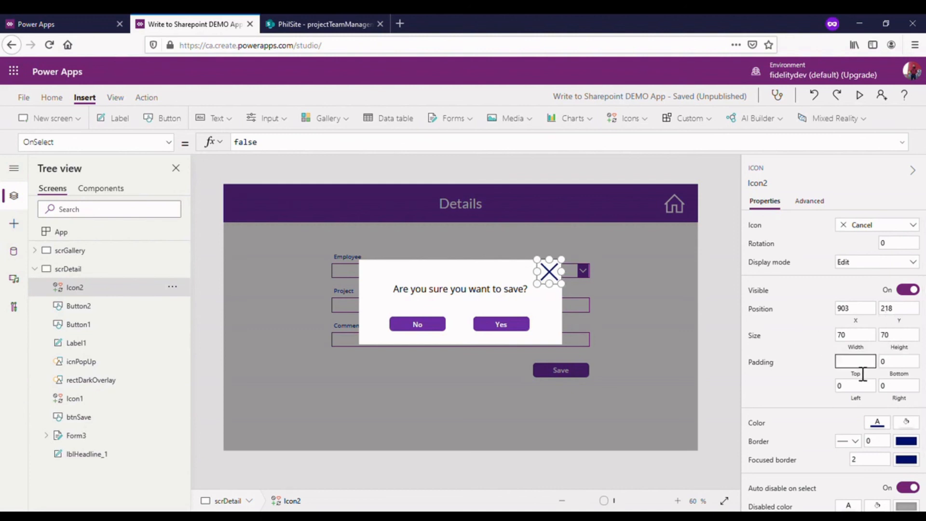
pyautogui.click(899, 362)
pyautogui.click(914, 364)
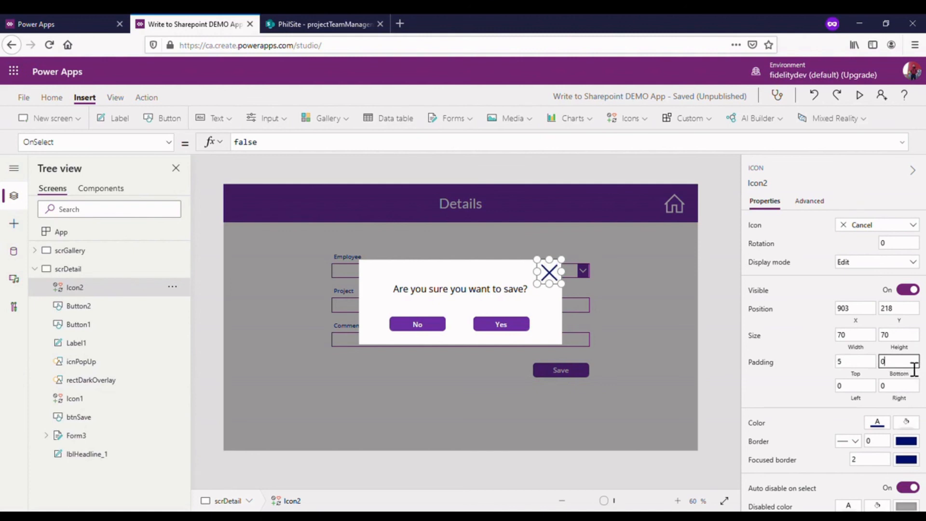
pyautogui.click(866, 391)
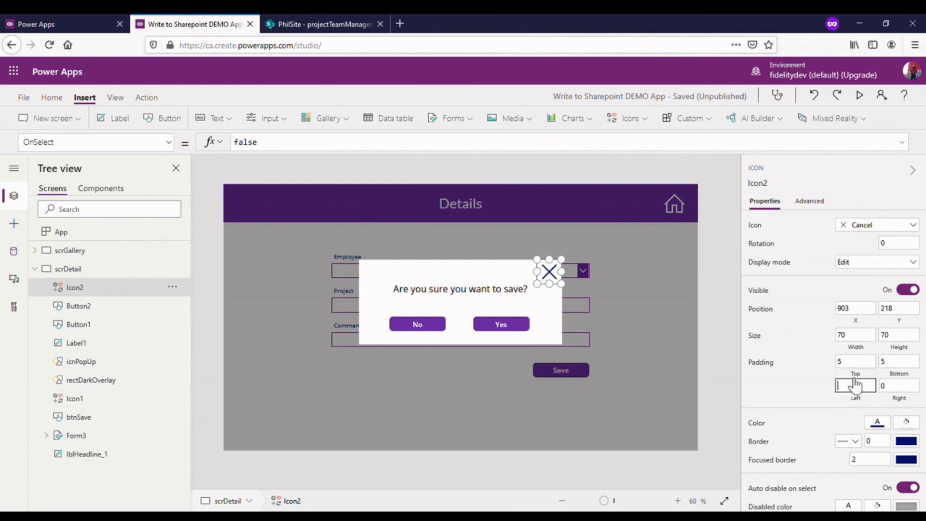
pyautogui.click(902, 392)
pyautogui.click(909, 391)
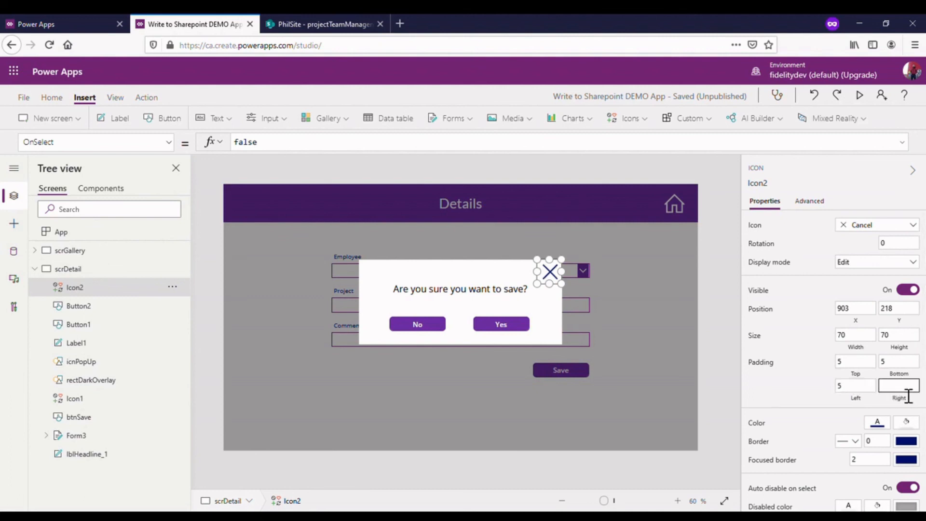
pyautogui.click(777, 327)
# - Set all four padding values of the Cancel icon to 10
pyautogui.click(872, 368)
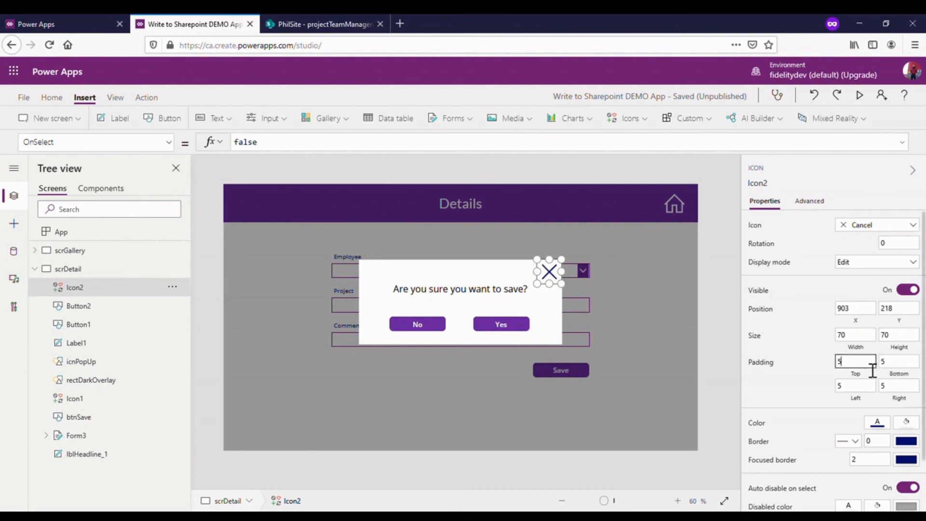
pyautogui.press('BackSpace')
pyautogui.write('10')
pyautogui.press('Tab')
pyautogui.write('1')
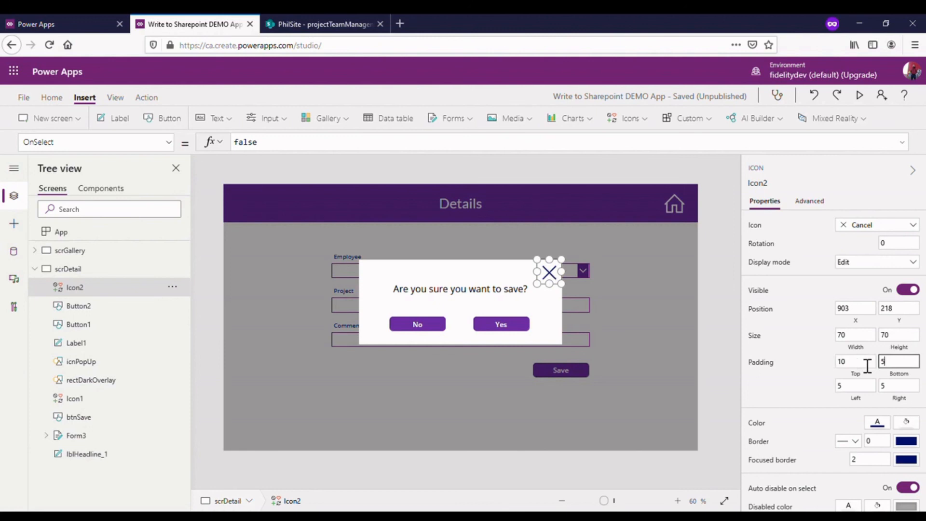
pyautogui.write('0')
pyautogui.press('Tab')
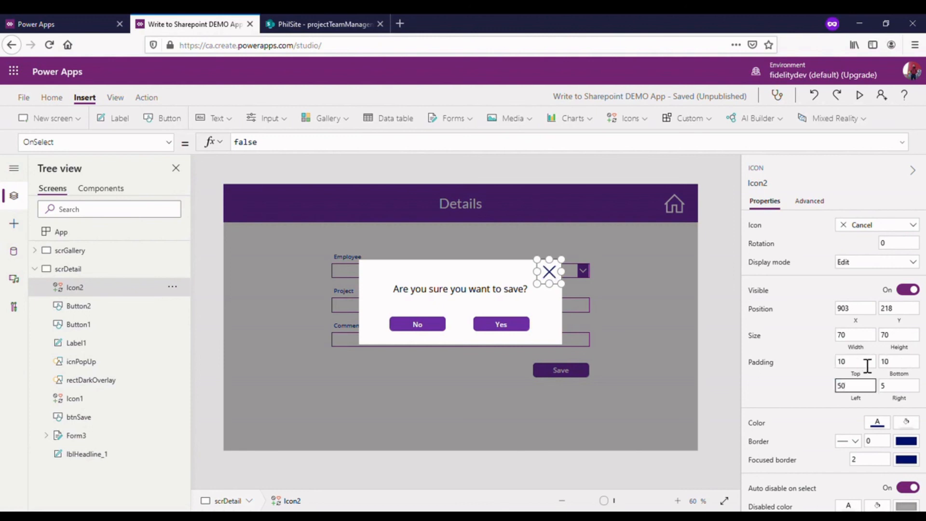
pyautogui.write('10')
pyautogui.press('Tab')
pyautogui.write('1')
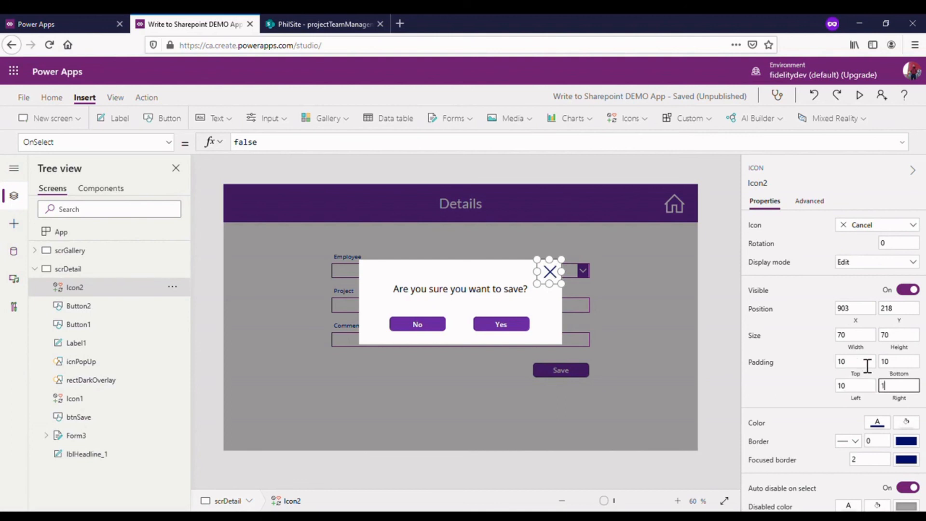
pyautogui.click(715, 327)
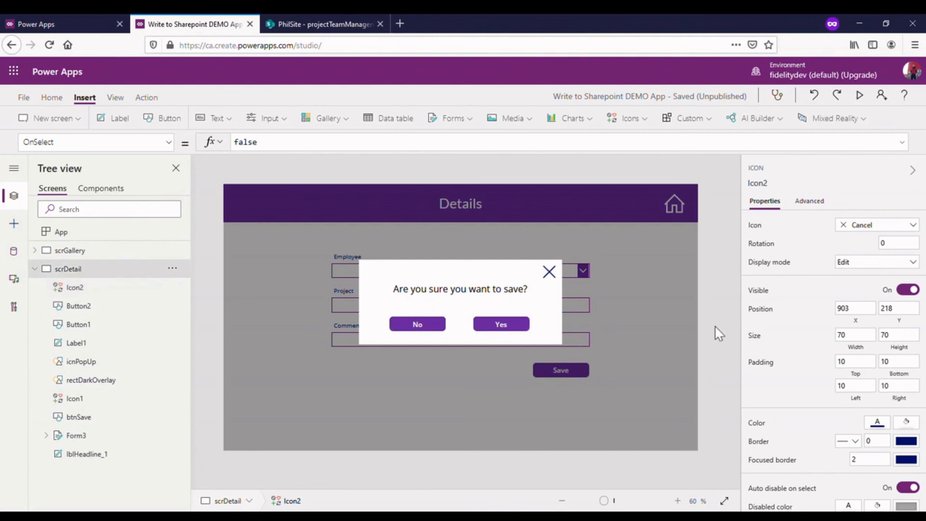
pyautogui.click(553, 281)
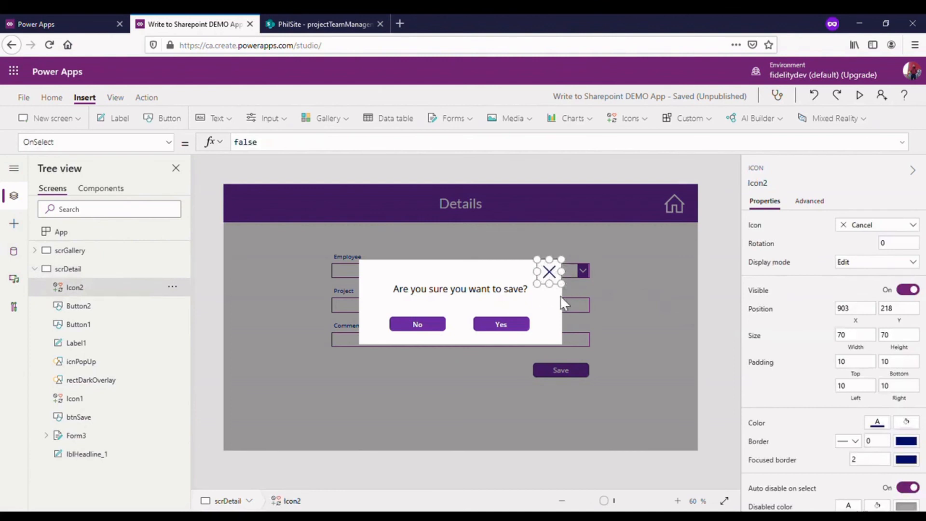
pyautogui.click(729, 273)
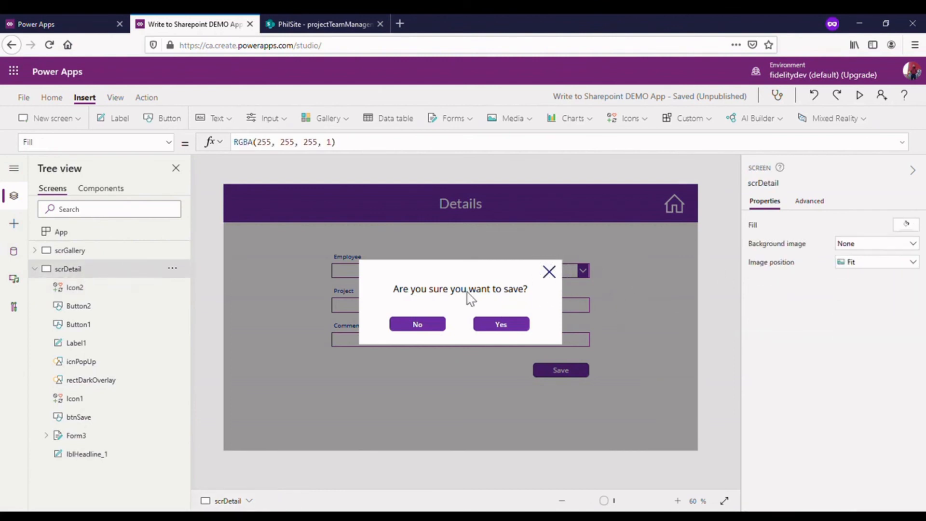
# - Rename the pop-up's question label as lblDoubleCheck
pyautogui.click(489, 289)
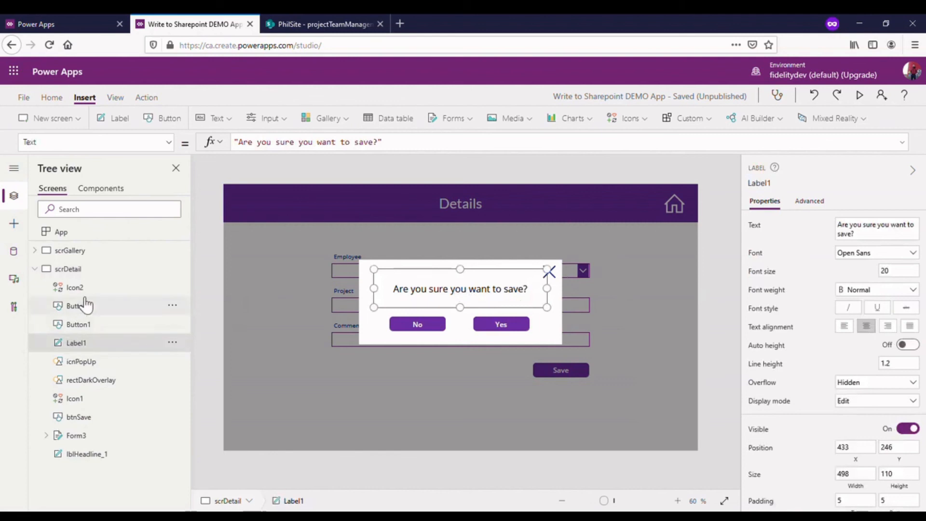
pyautogui.click(90, 380)
pyautogui.click(92, 341)
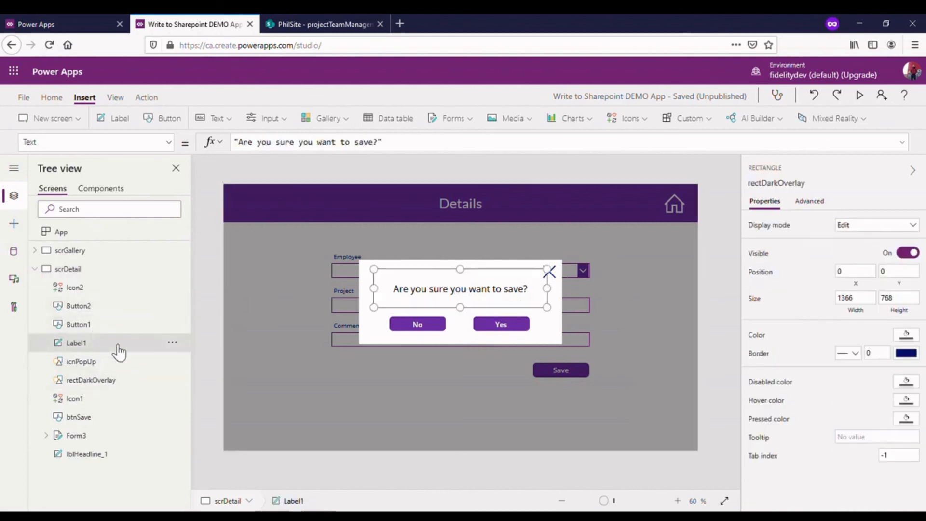
pyautogui.click(179, 343)
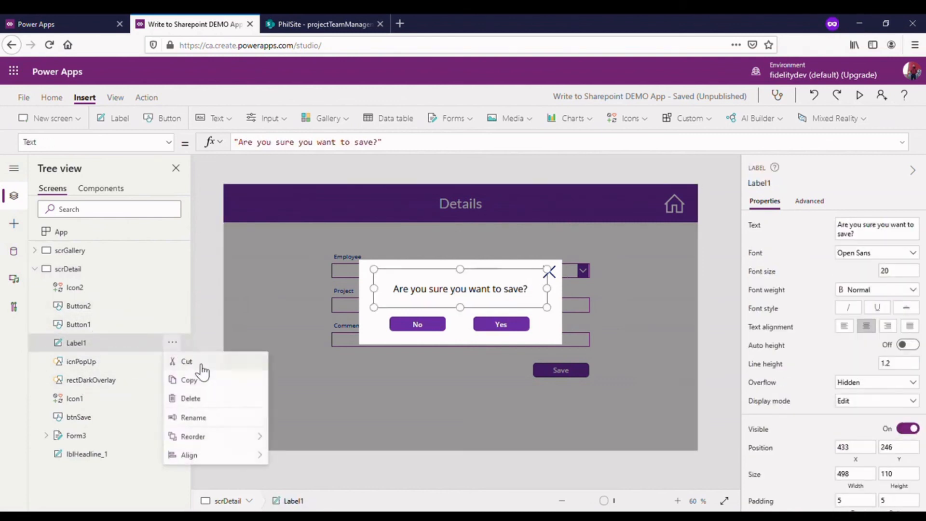
pyautogui.click(201, 415)
pyautogui.write('lbl')
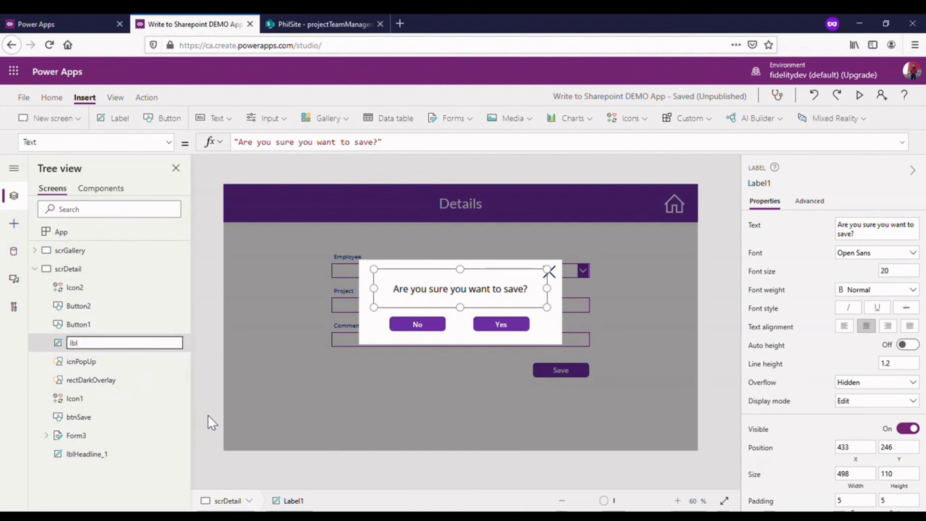
pyautogui.write('DoubleCheck')
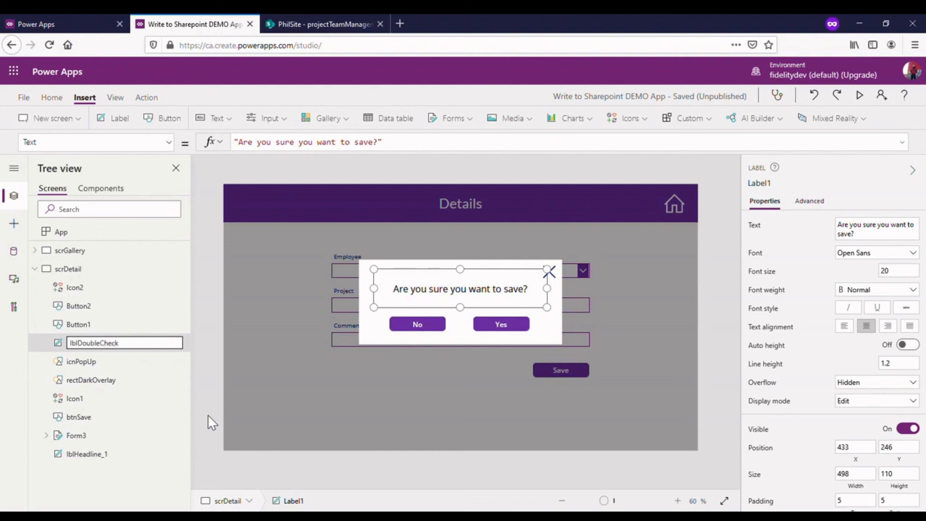
# - Rename the pop-up's No button with a name beginning with "btnN"
pyautogui.click(76, 321)
pyautogui.click(91, 325)
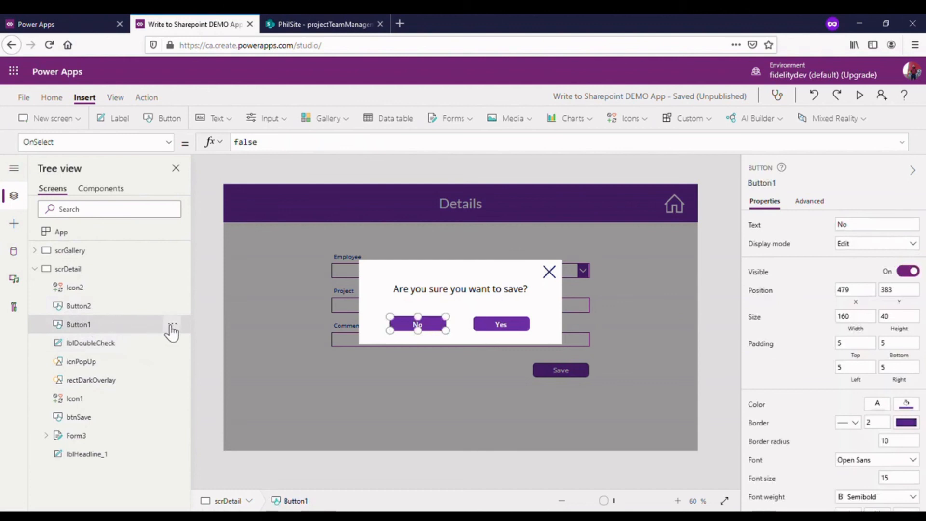
pyautogui.click(171, 330)
pyautogui.click(205, 401)
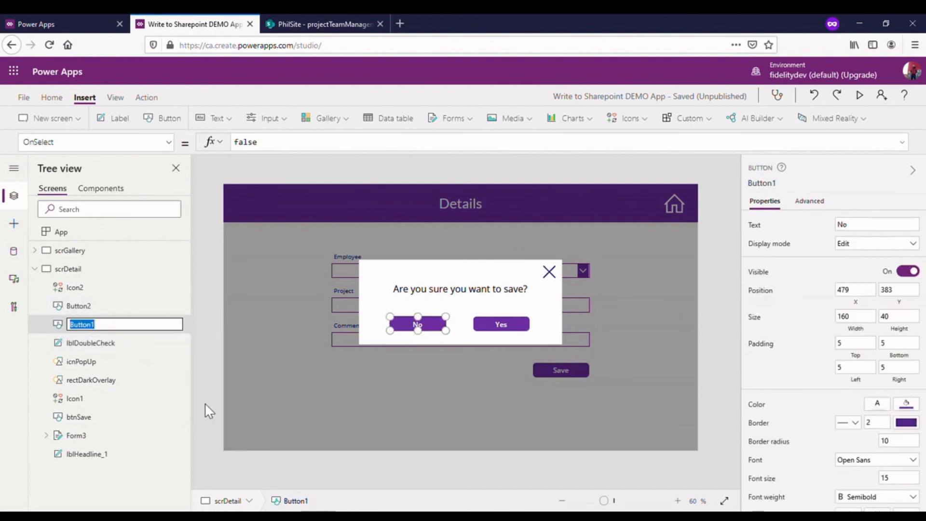
pyautogui.write('btnNo')
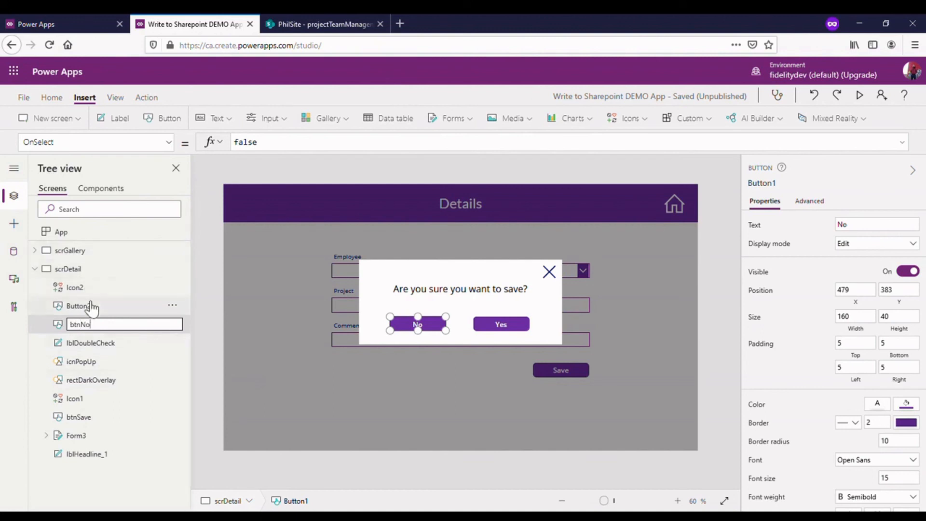
pyautogui.press('Return')
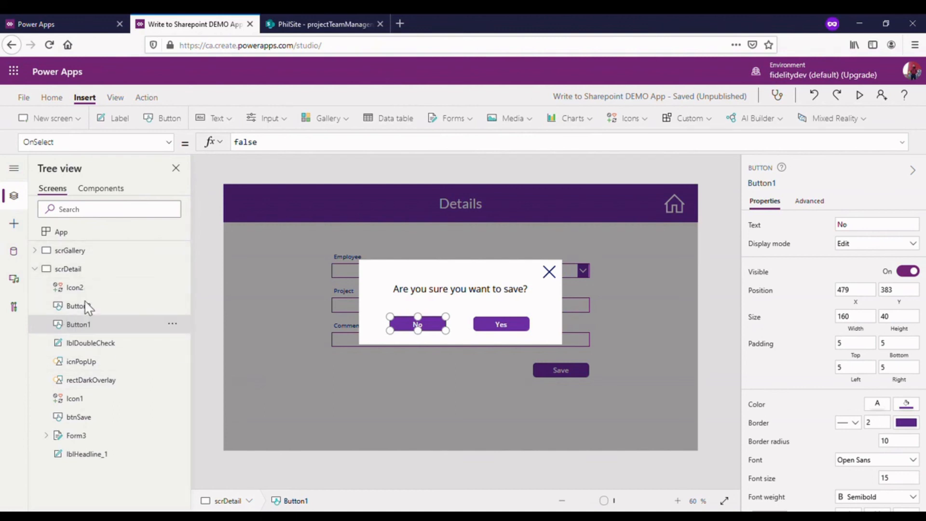
# - Rename the pop-up's Yes button as btnYes
pyautogui.click(92, 308)
pyautogui.click(172, 304)
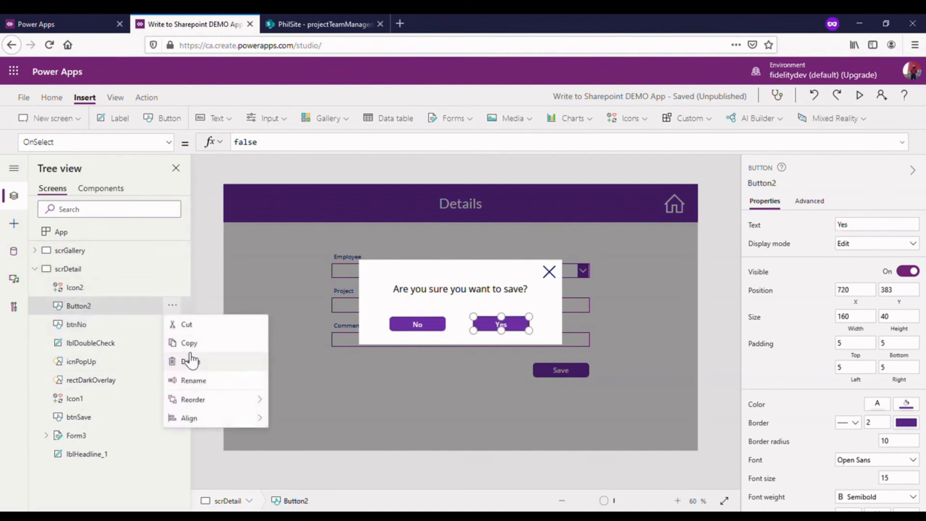
pyautogui.click(199, 381)
pyautogui.write('btnYes')
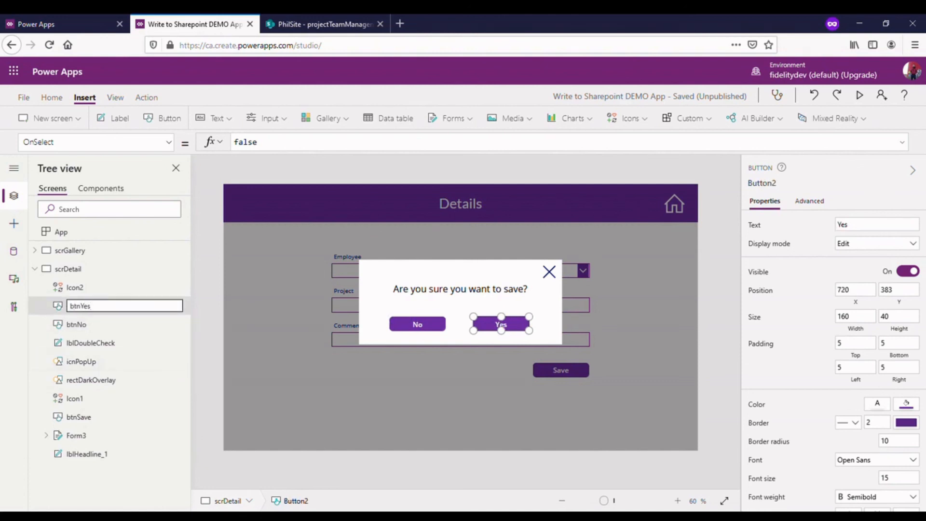
pyautogui.press('Escape')
# - Rename the pop-up's Cancel icon as icnExitPopUp
pyautogui.click(82, 288)
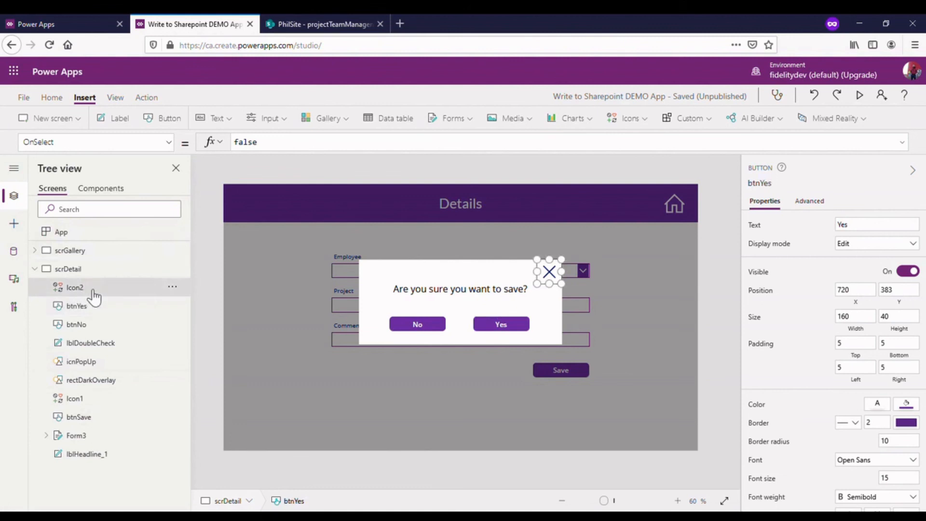
pyautogui.click(172, 287)
pyautogui.click(223, 363)
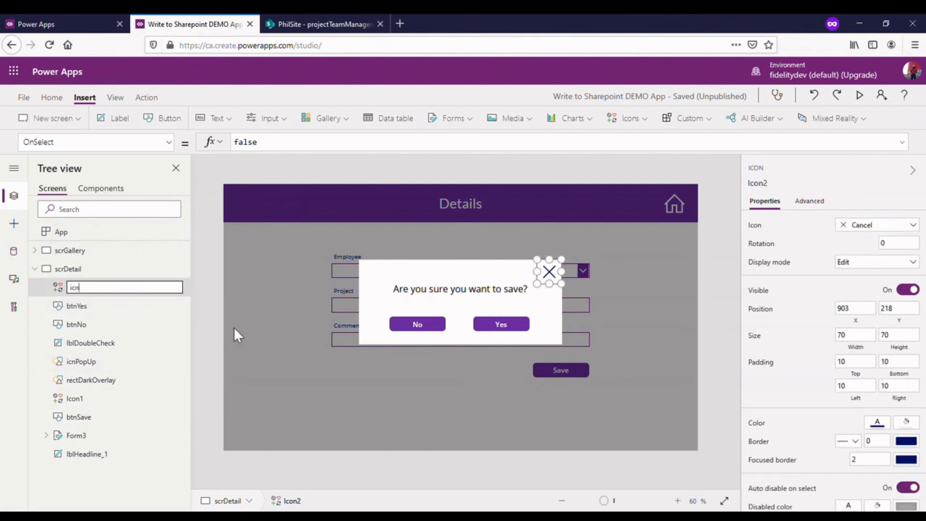
pyautogui.write('icnExitPopUp')
pyautogui.press('Return')
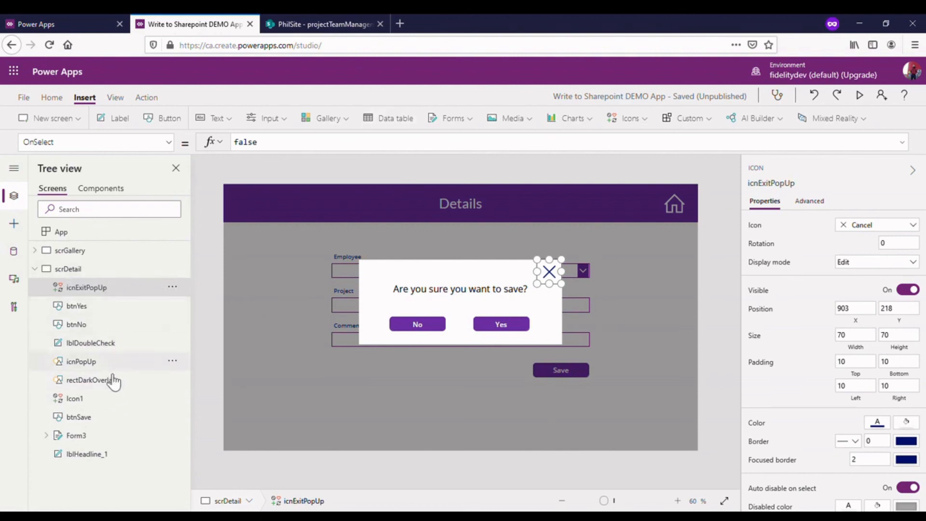
# - Group icnExitPopUp, btnYes, btnNo, lblDoubleCheck, icnPopUp and rectDarkOverlay into a single group
pyautogui.keyDown('ctrl'); pyautogui.click(100, 308); pyautogui.keyUp('ctrl')
pyautogui.keyDown('ctrl'); pyautogui.click(102, 324); pyautogui.keyUp('ctrl')
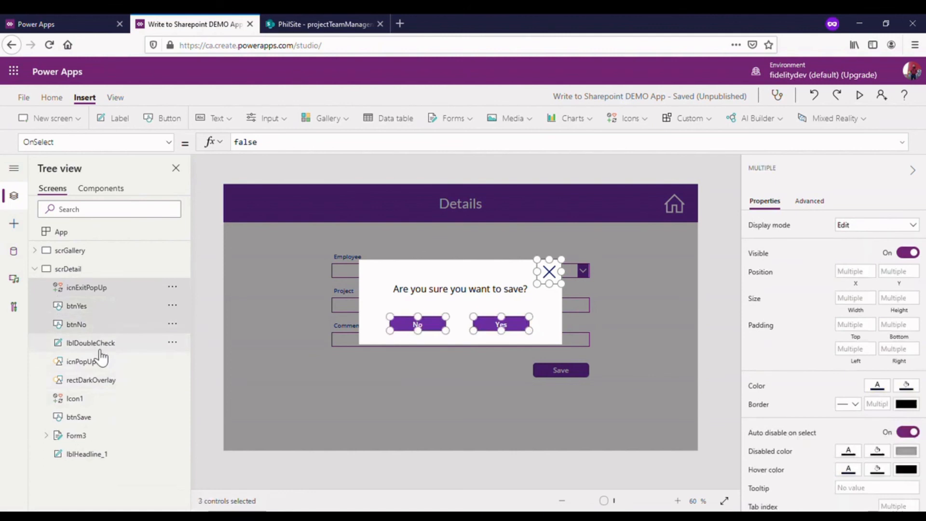
pyautogui.keyDown('ctrl'); pyautogui.click(99, 343); pyautogui.keyUp('ctrl')
pyautogui.keyDown('ctrl'); pyautogui.click(99, 361); pyautogui.keyUp('ctrl')
pyautogui.keyDown('ctrl'); pyautogui.click(101, 380); pyautogui.keyUp('ctrl')
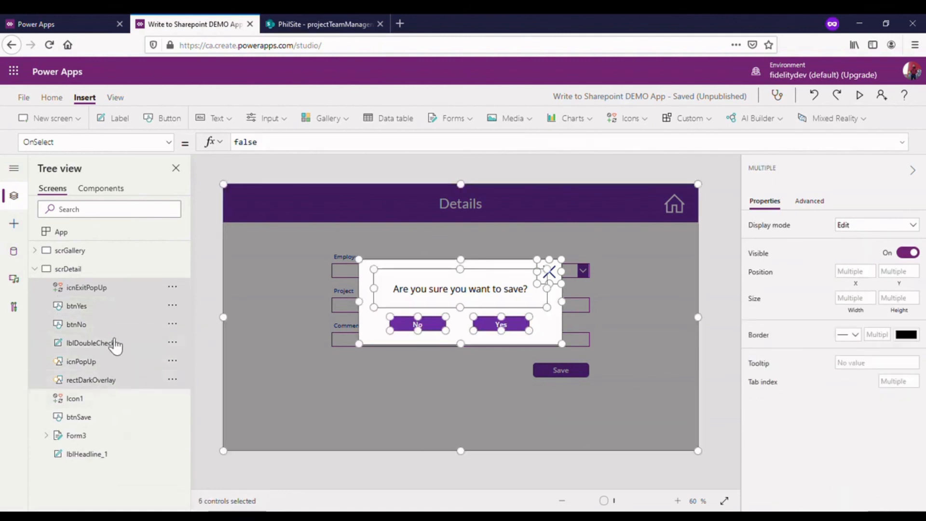
pyautogui.click(172, 287)
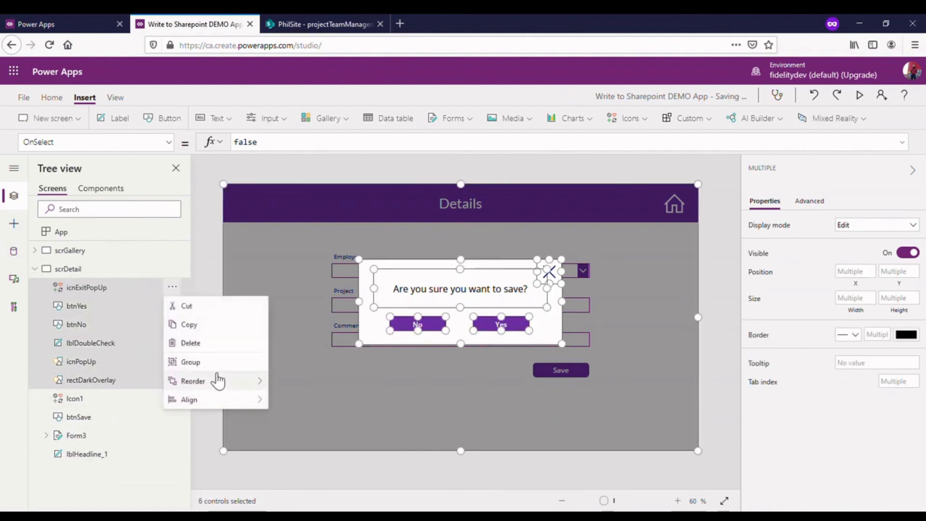
pyautogui.click(215, 367)
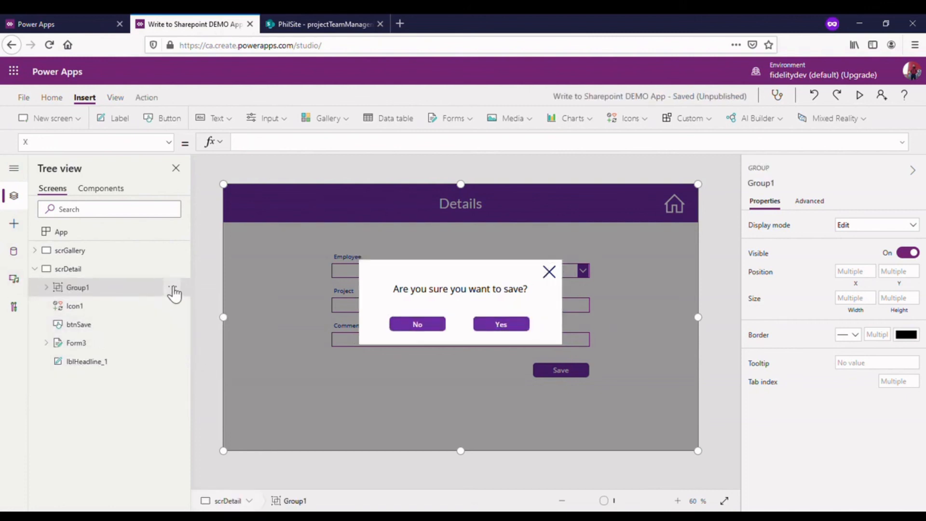
# - Rename the new group of pop-up controls as grpPopUp
pyautogui.click(172, 286)
pyautogui.click(212, 363)
pyautogui.write('grpP')
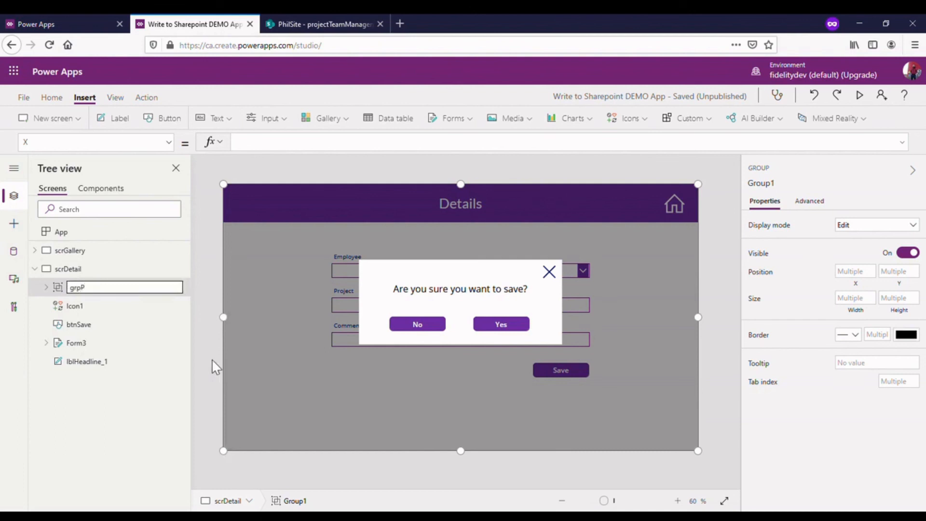
pyautogui.write('opUP')
pyautogui.press('BackSpace')
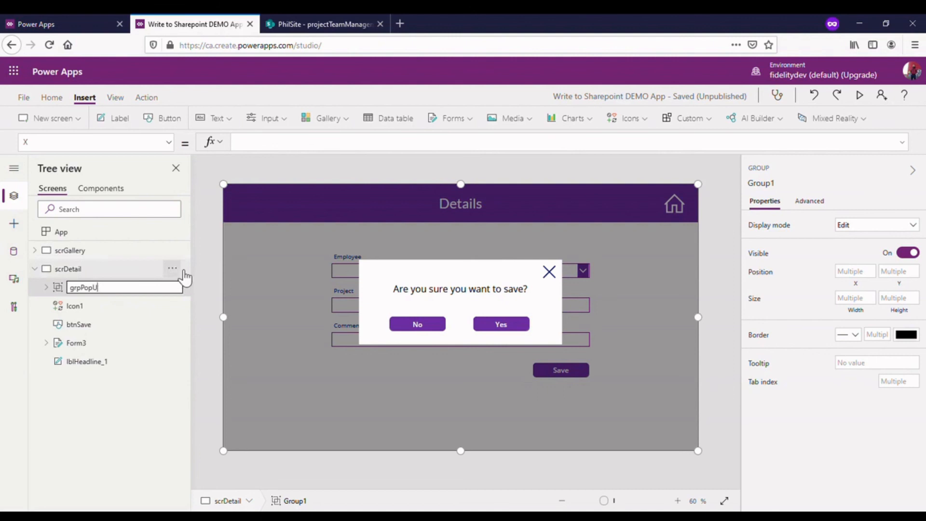
pyautogui.click(201, 256)
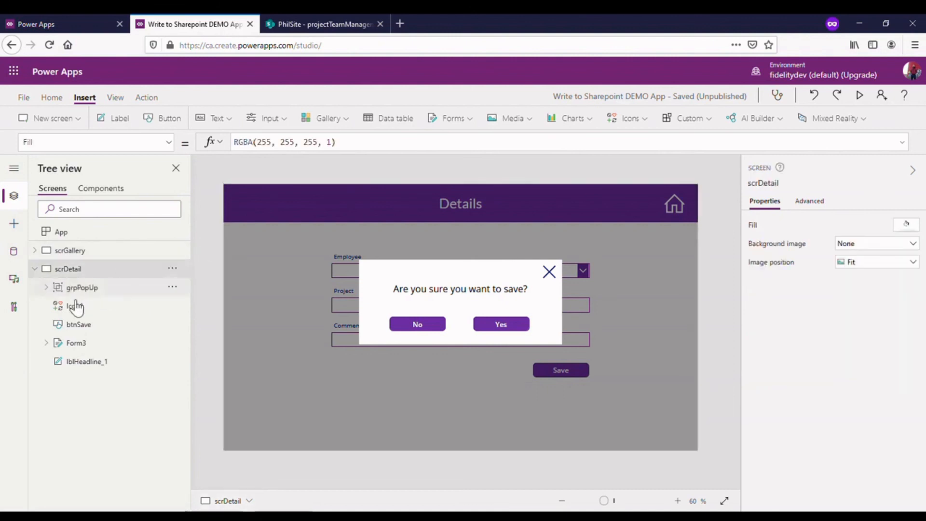
# - Set the Visible property of grpPopUp to varPopUp
pyautogui.click(82, 289)
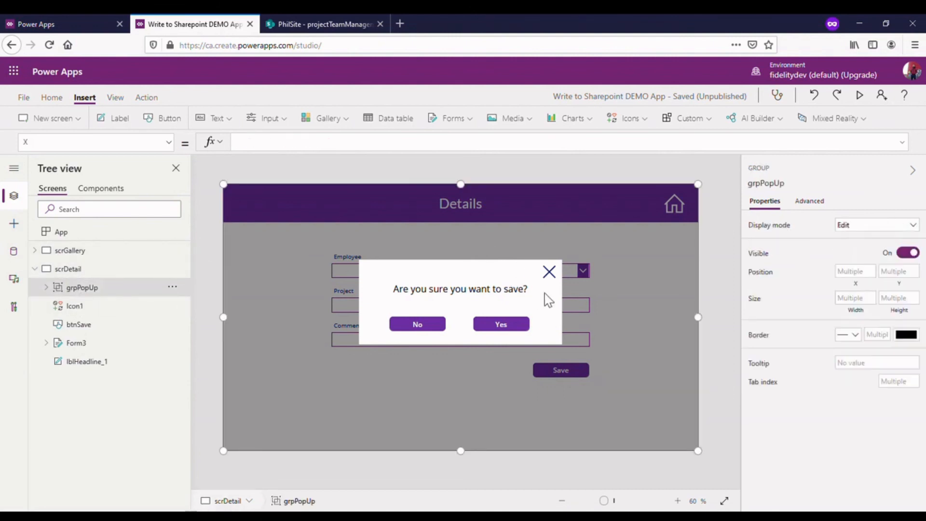
pyautogui.press('alt')
pyautogui.press('alt')
pyautogui.press('alt')
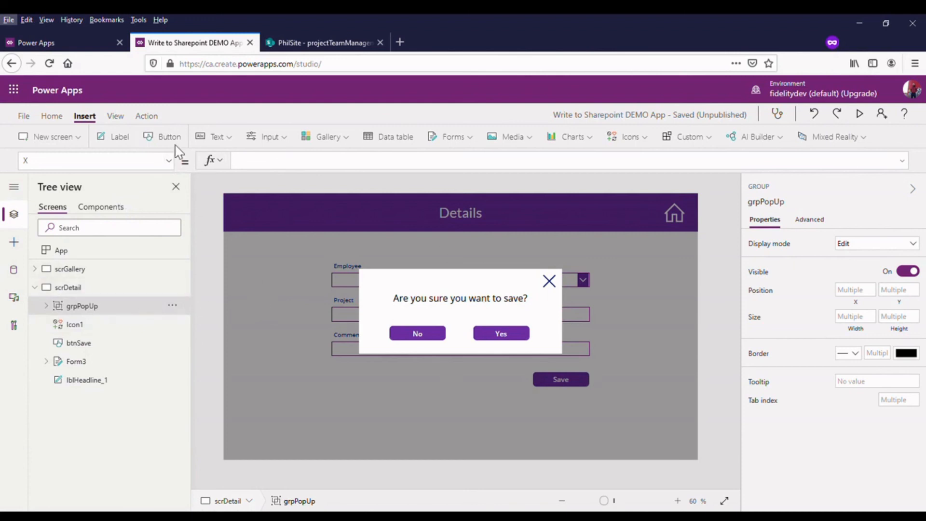
pyautogui.click(168, 163)
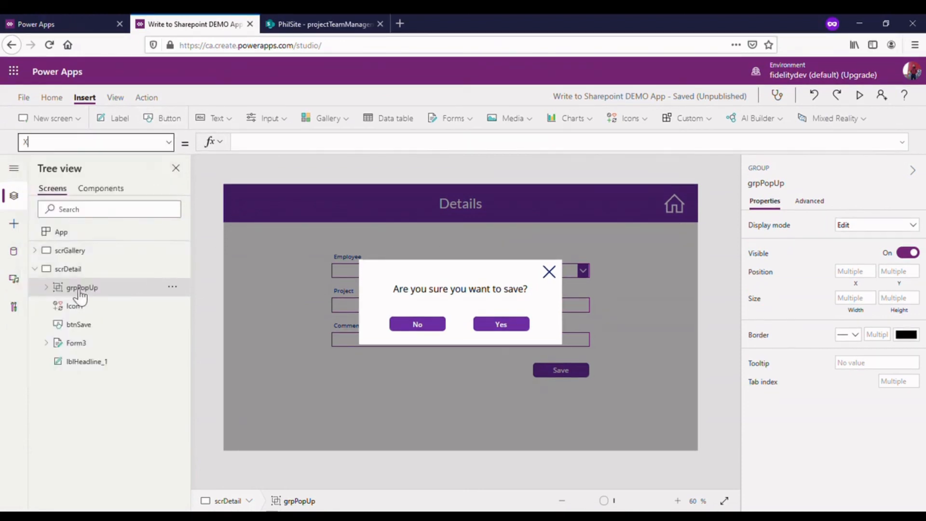
pyautogui.click(171, 147)
pyautogui.scroll(-1, 122, 309)
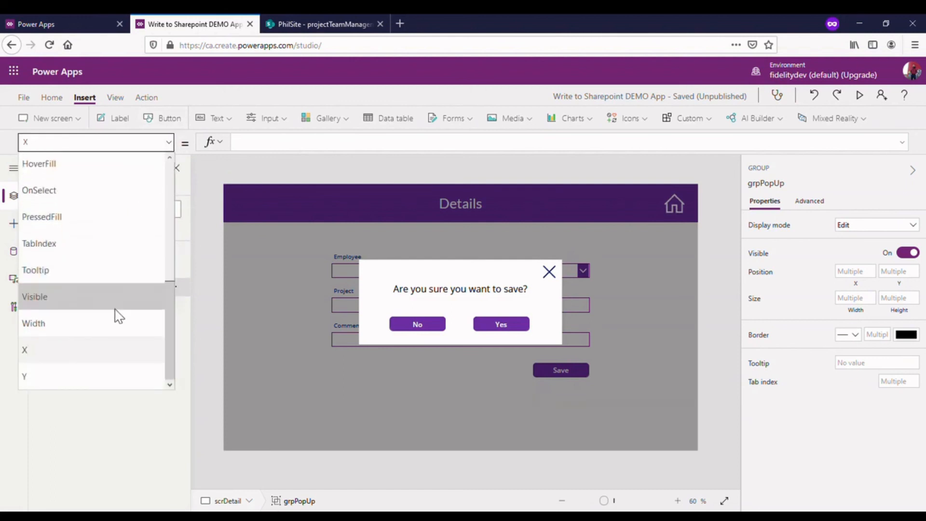
pyautogui.click(109, 301)
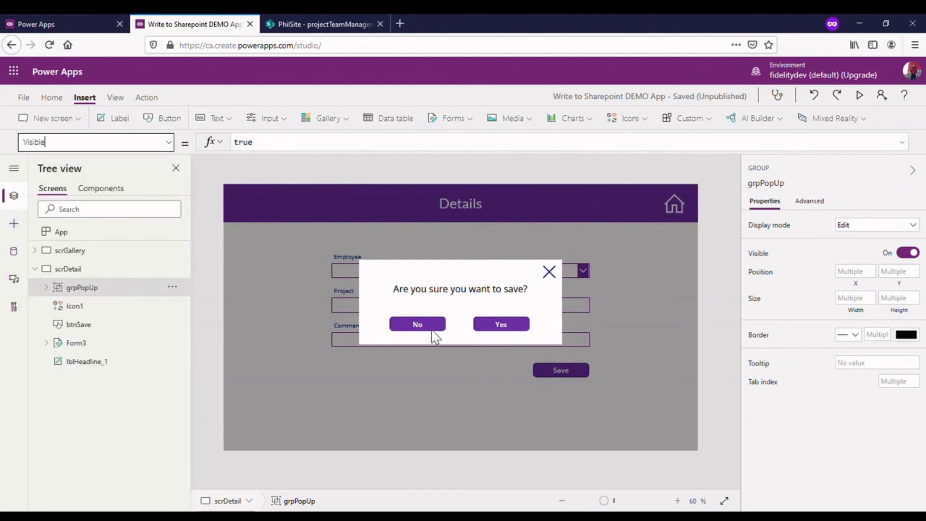
pyautogui.click(47, 288)
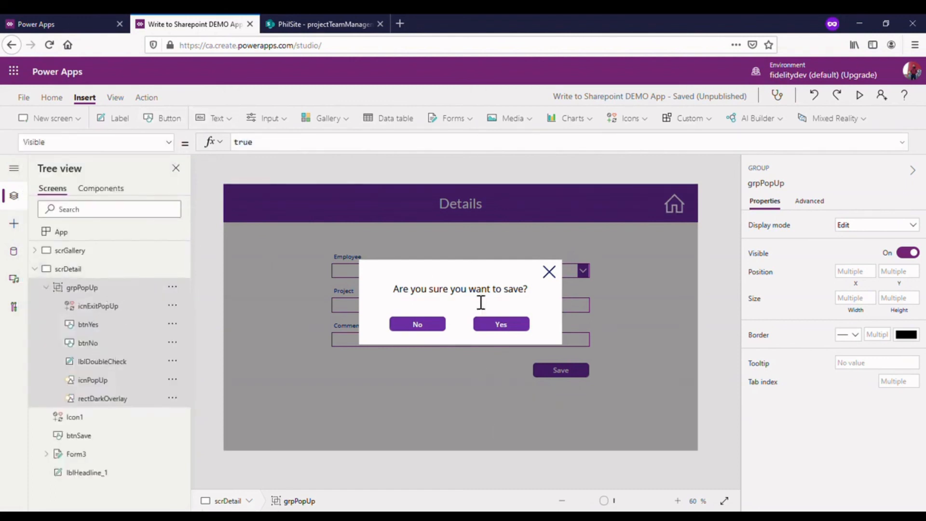
pyautogui.doubleClick(282, 142)
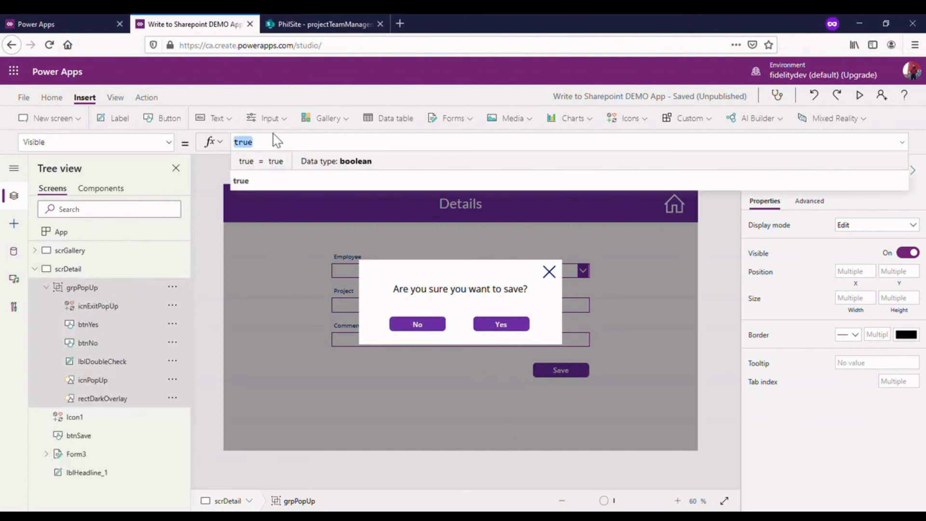
pyautogui.write('varPopU')
pyautogui.click(345, 162)
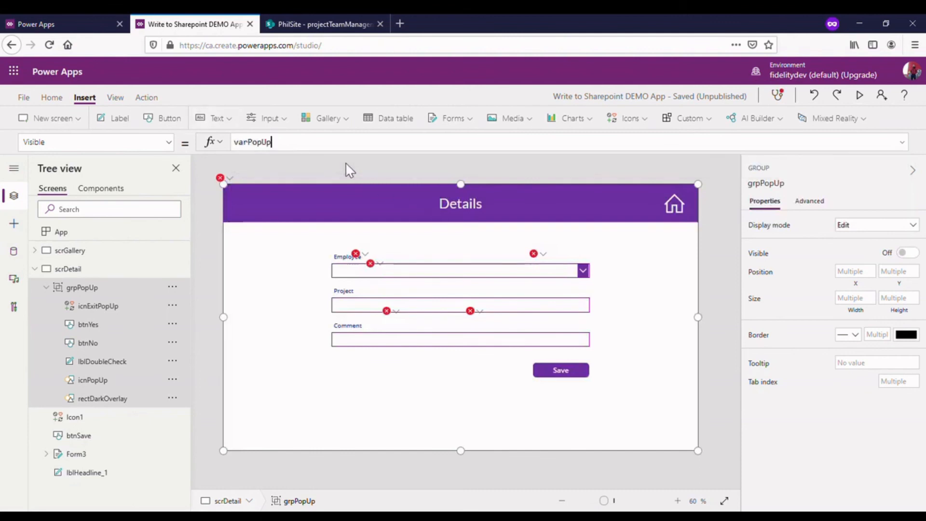
pyautogui.click(729, 199)
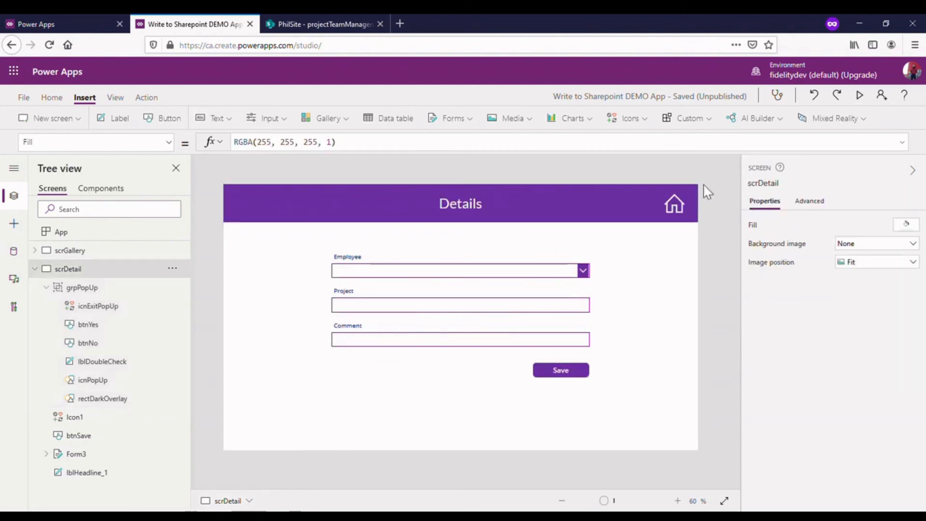
# - Preview the Details screen and test Save with empty fields, then with an employee, project "a" and comment "b", and return to editing
pyautogui.click(860, 95)
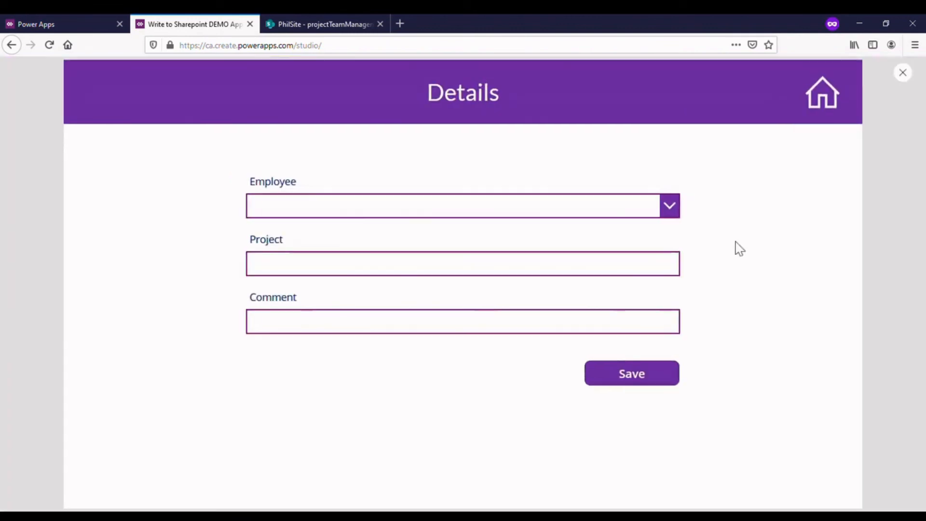
pyautogui.click(641, 378)
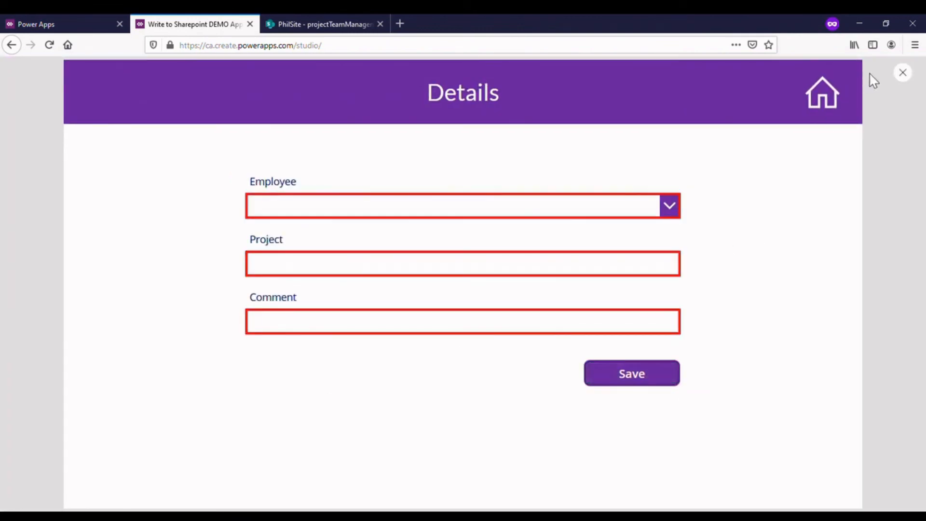
pyautogui.click(643, 217)
pyautogui.write('philip')
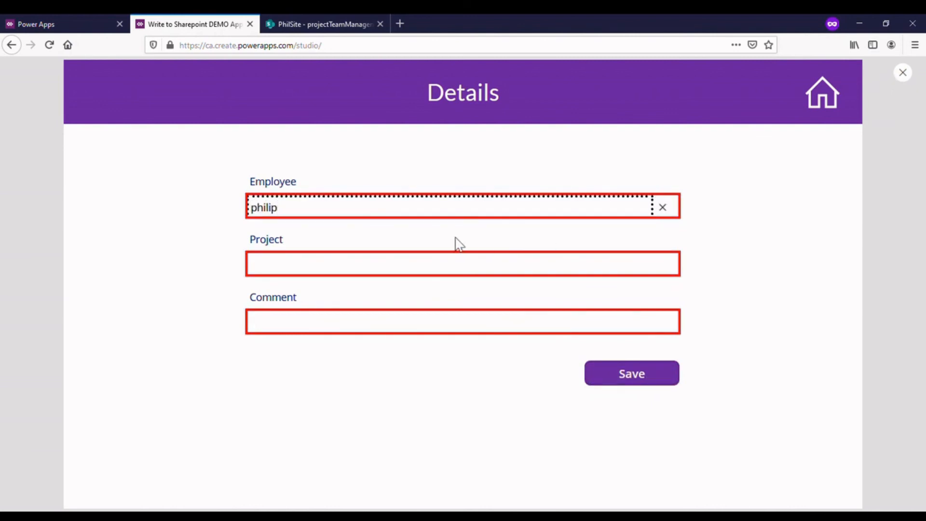
pyautogui.click(344, 230)
pyautogui.click(334, 268)
pyautogui.click(325, 331)
pyautogui.write('b')
pyautogui.click(610, 374)
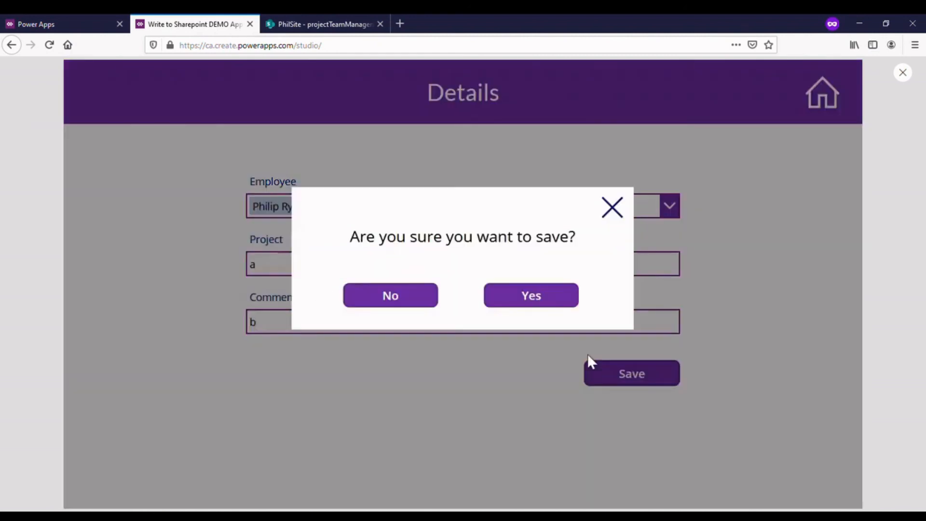
pyautogui.click(913, 79)
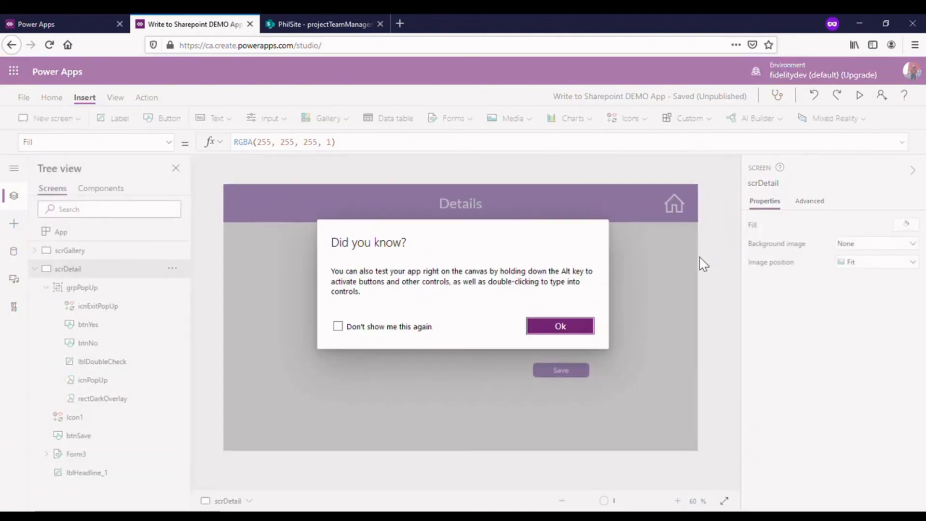
pyautogui.click(563, 332)
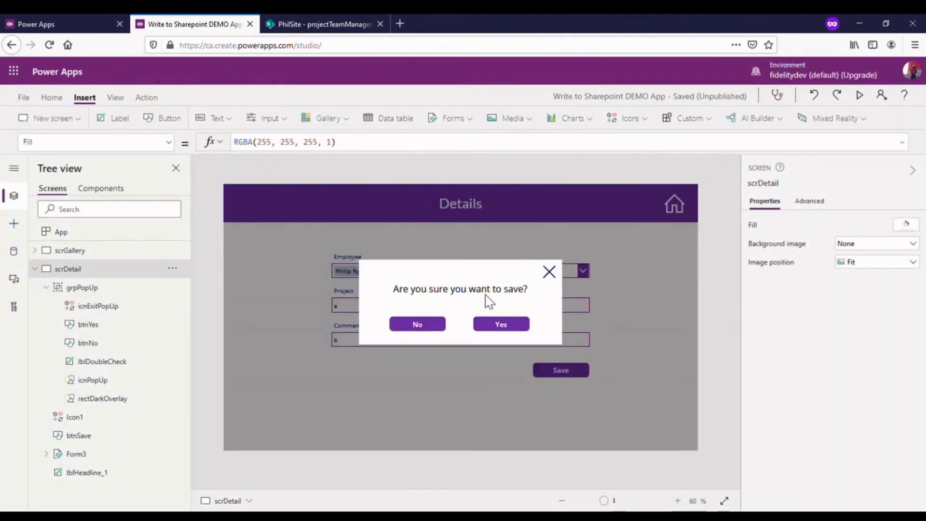
# - Set the OnSelect of icnExitPopUp to UpdateContext({varPopUp:false}); and test closing the pop-up and reopening it through Save
pyautogui.click(548, 275)
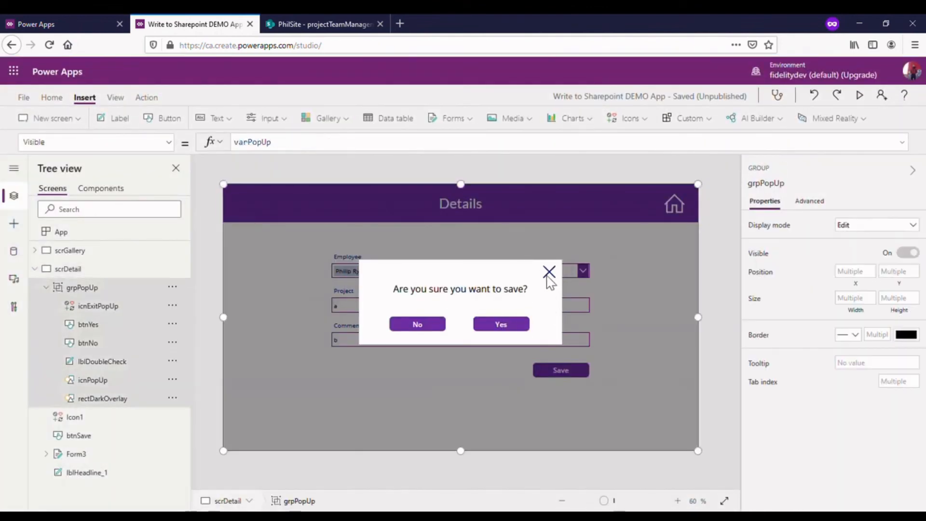
pyautogui.click(548, 273)
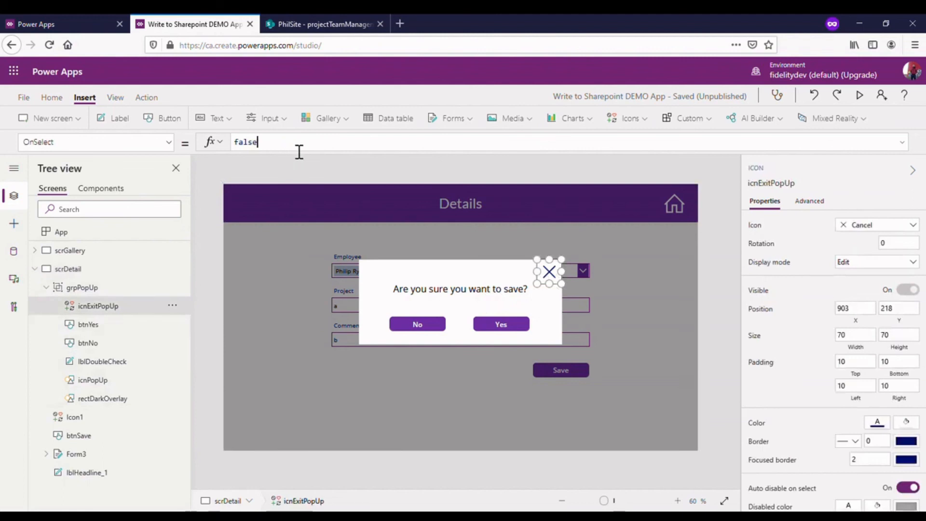
pyautogui.doubleClick(299, 152)
pyautogui.click(169, 149)
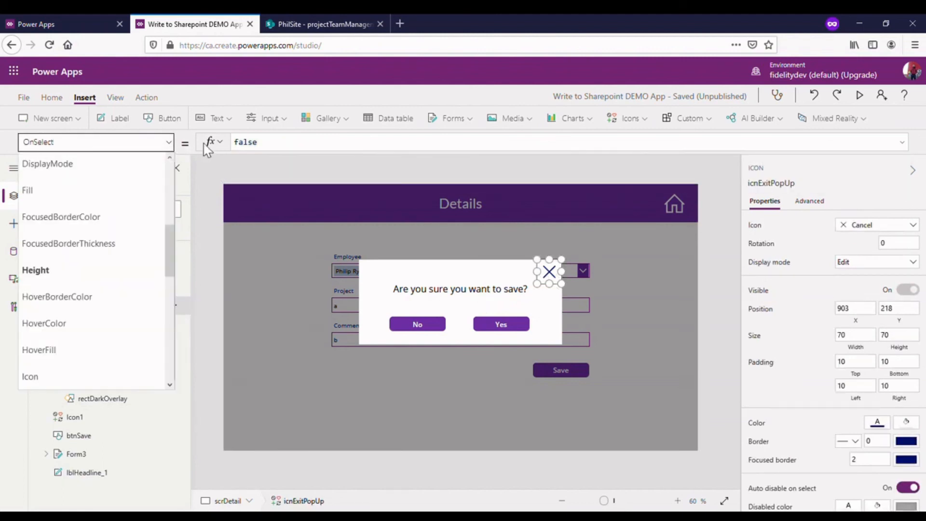
pyautogui.click(303, 148)
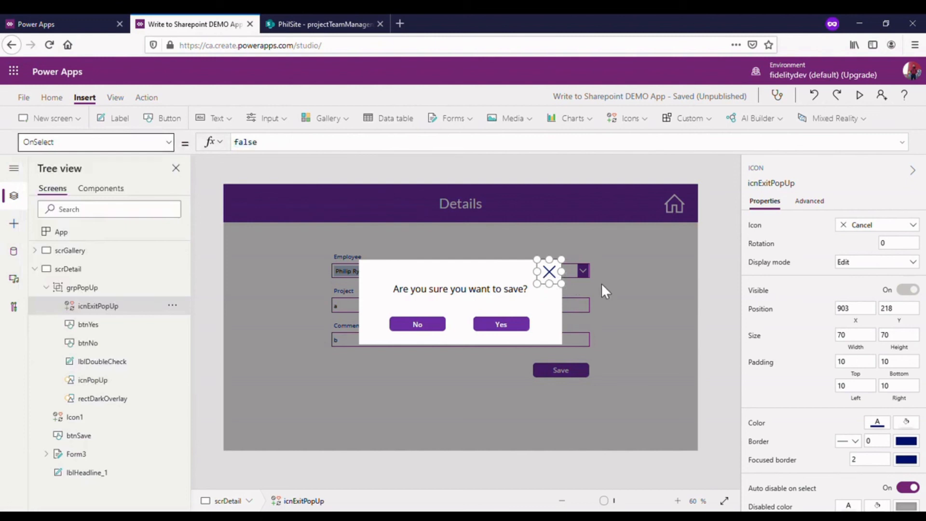
pyautogui.doubleClick(300, 152)
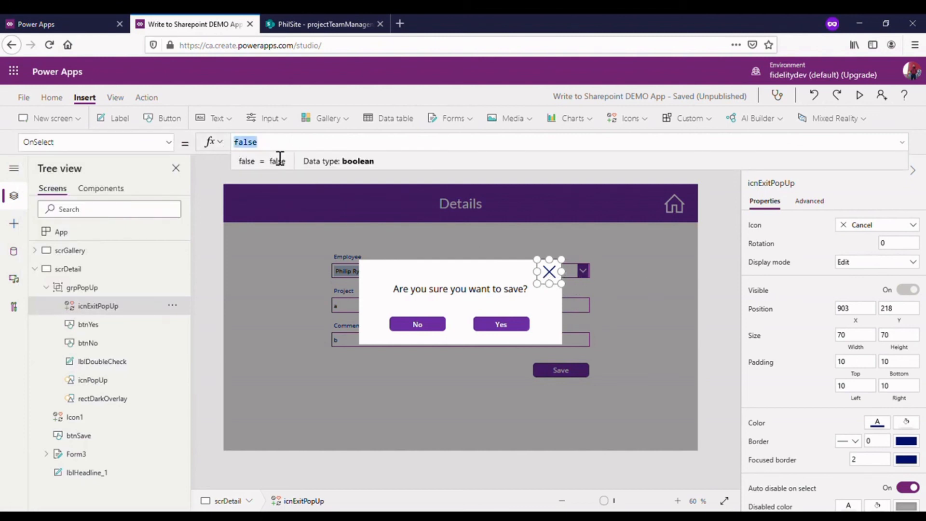
pyautogui.write('Upda')
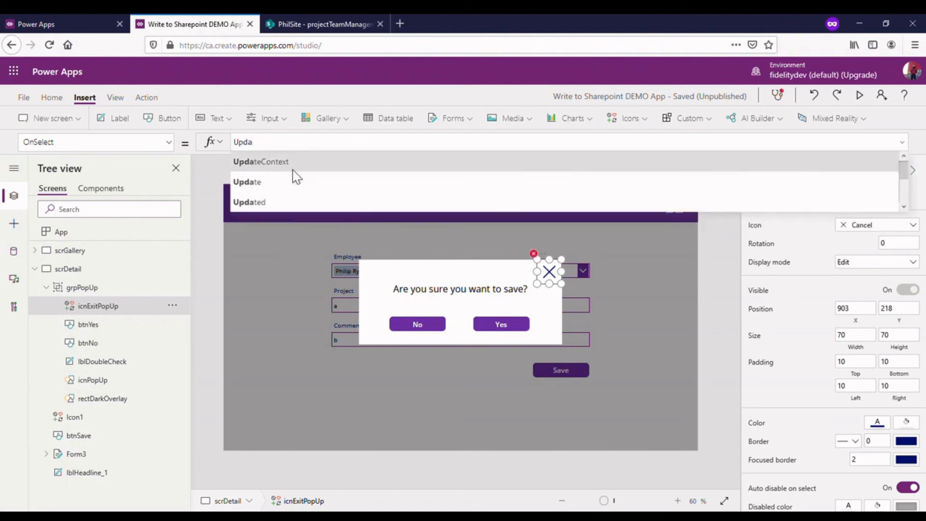
pyautogui.click(293, 170)
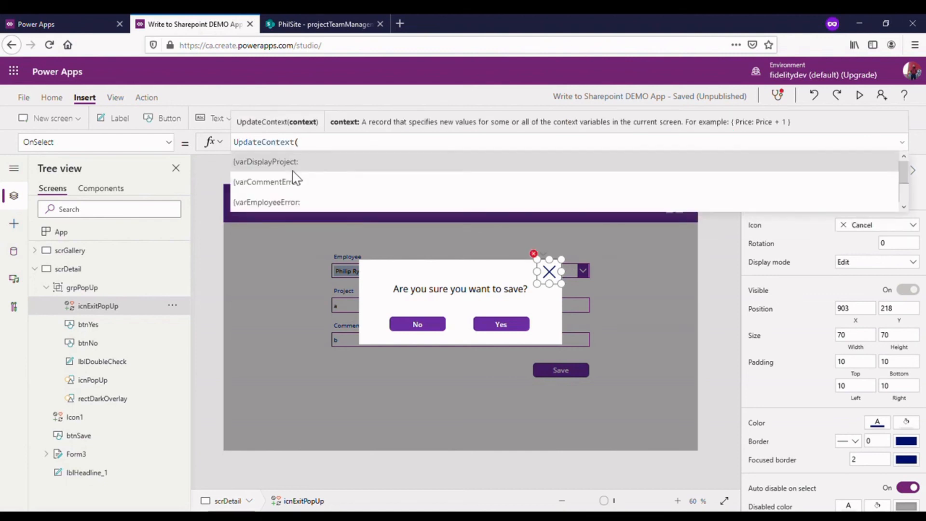
pyautogui.write('{varPop')
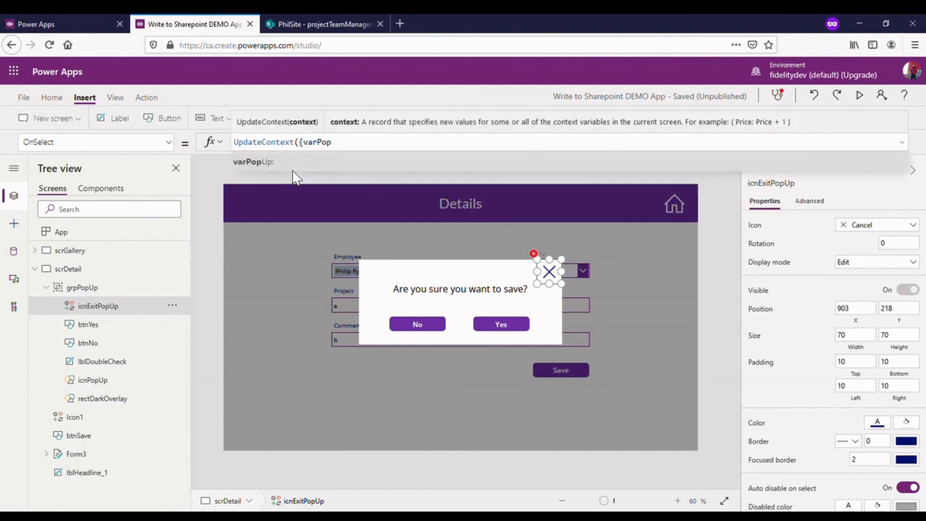
pyautogui.click(291, 167)
pyautogui.write('false})')
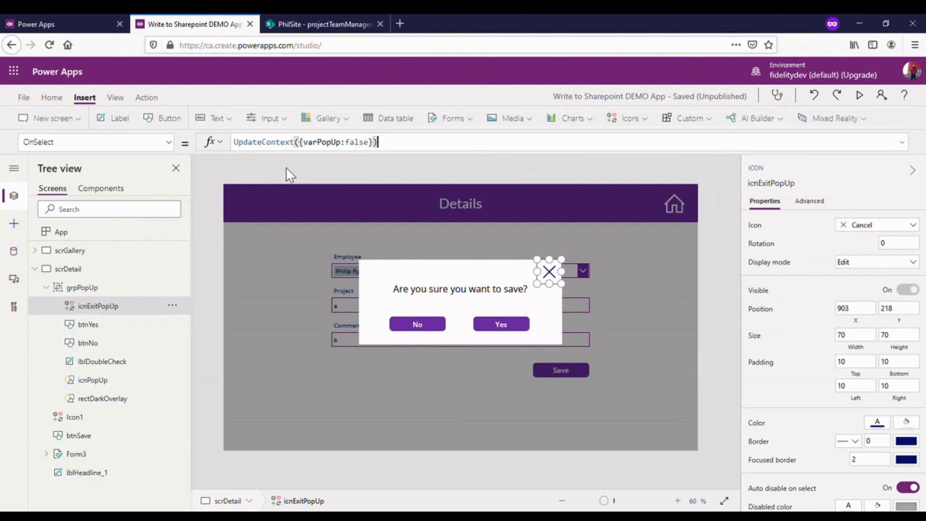
pyautogui.keyDown('alt'); pyautogui.click(557, 274); pyautogui.keyUp('alt')
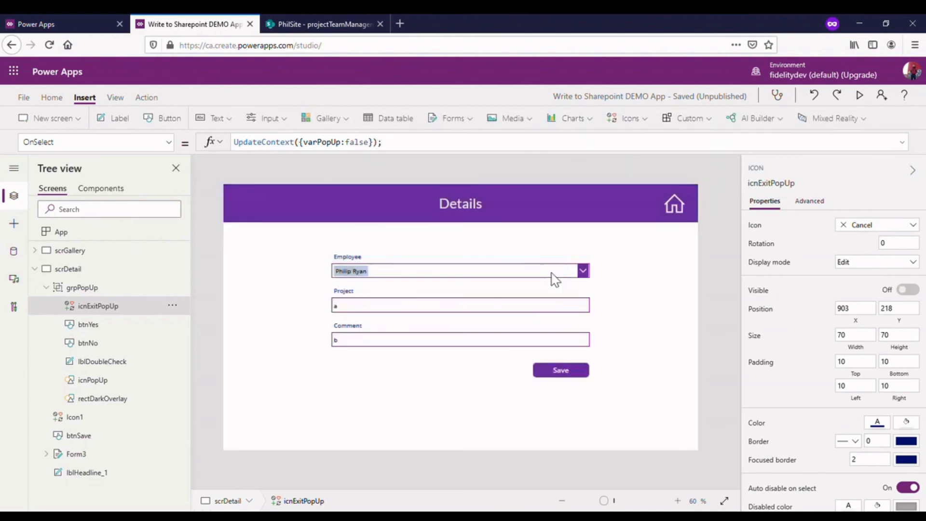
pyautogui.keyDown('alt'); pyautogui.click(566, 370); pyautogui.keyUp('alt')
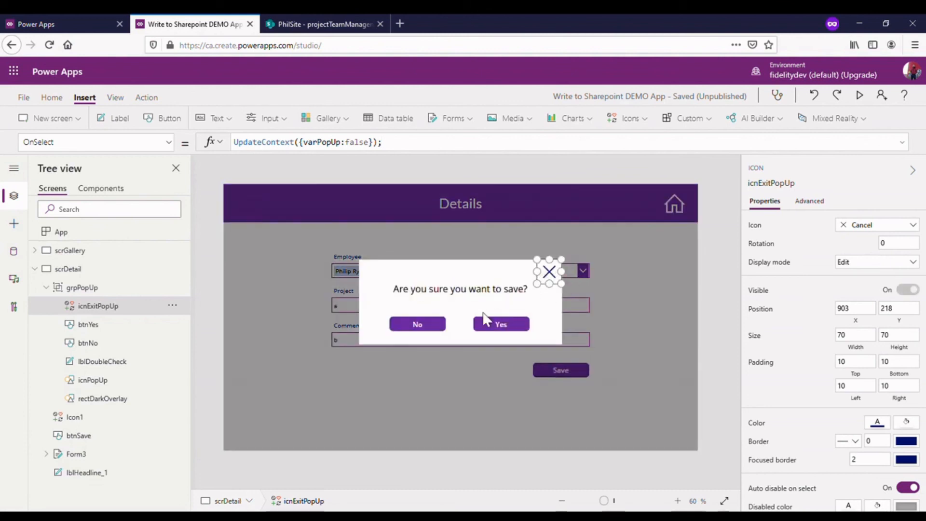
# - Copy the close icon's UpdateContext({varPopUp:false}); formula into the OnSelect property of btnNo
pyautogui.moveTo(383, 142); pyautogui.dragTo(211, 154)
pyautogui.hotkey('ctrl', 'c')
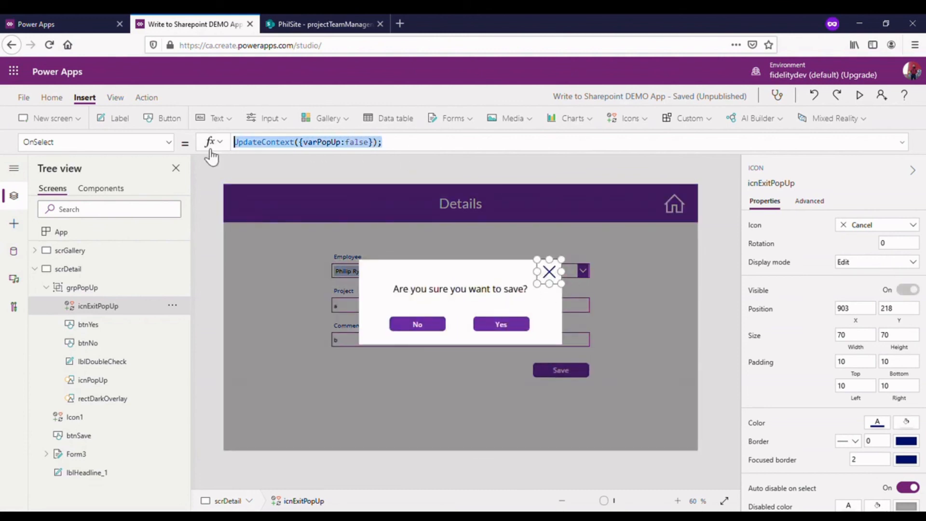
pyautogui.click(427, 327)
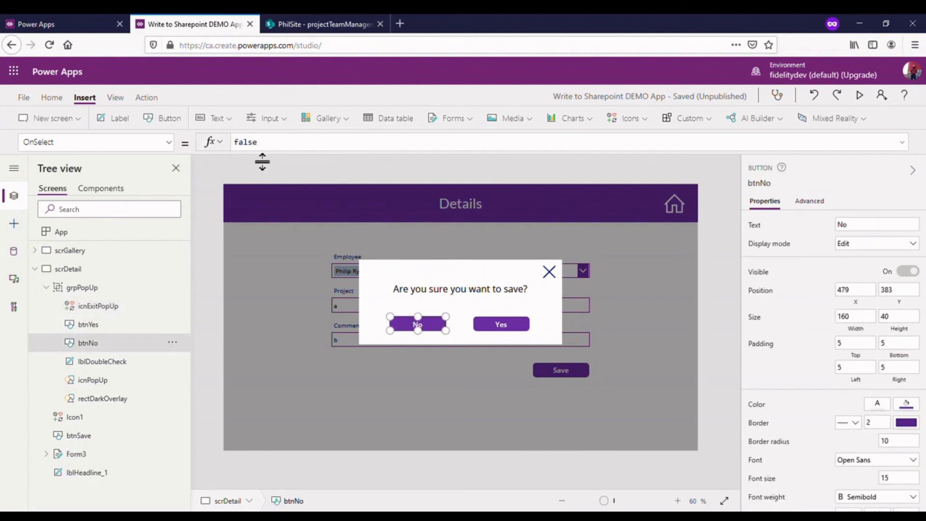
pyautogui.hotkey('ctrl', 'a')
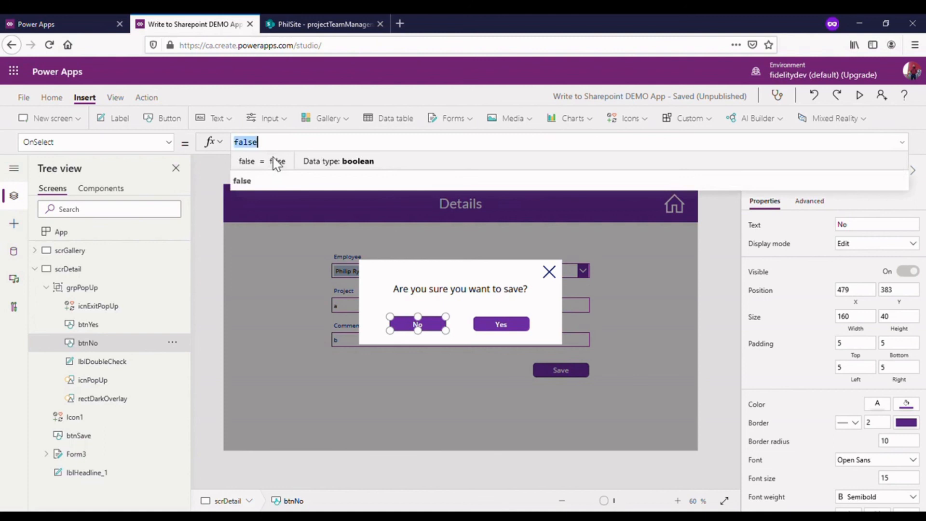
pyautogui.hotkey('ctrl', 'v')
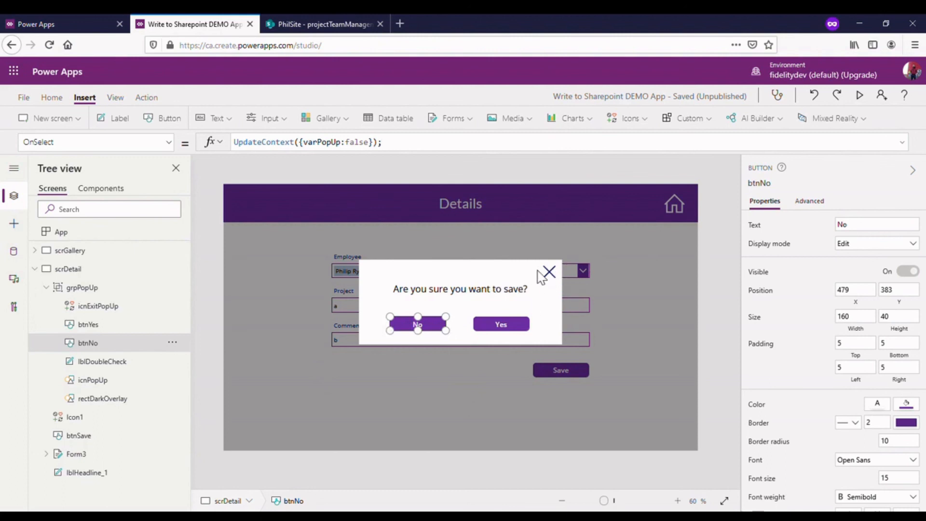
# - Test dismissing the pop-up with both the close icon and the No button, reopening it through Save in between
pyautogui.press('alt')
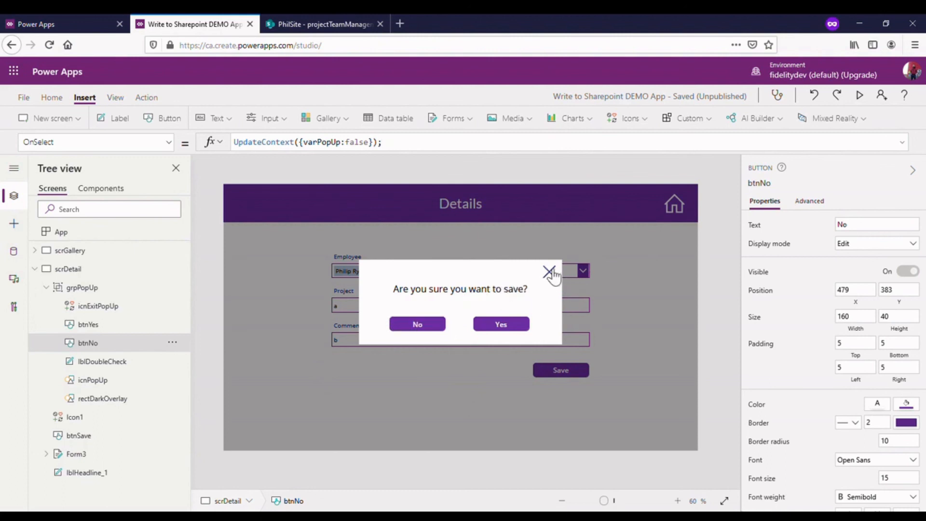
pyautogui.click(548, 272)
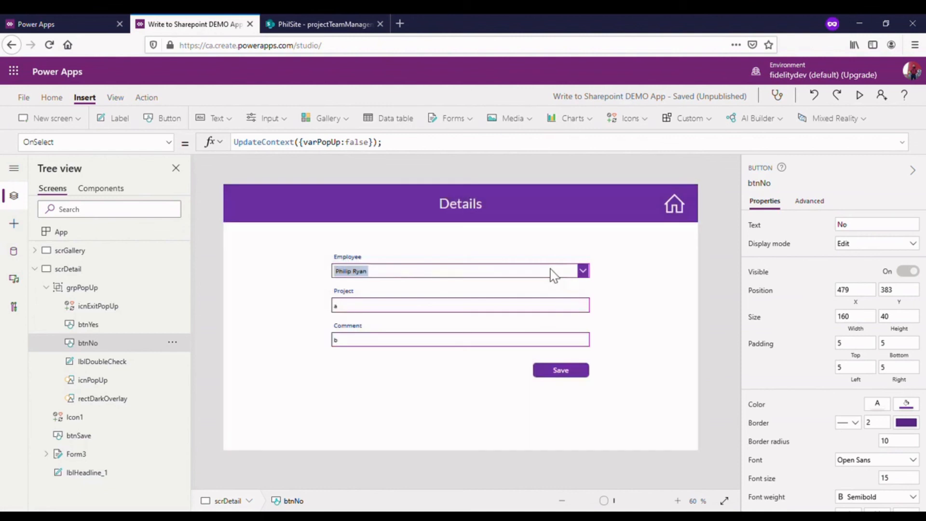
pyautogui.click(570, 374)
pyautogui.keyDown('alt'); pyautogui.click(569, 375); pyautogui.keyUp('alt')
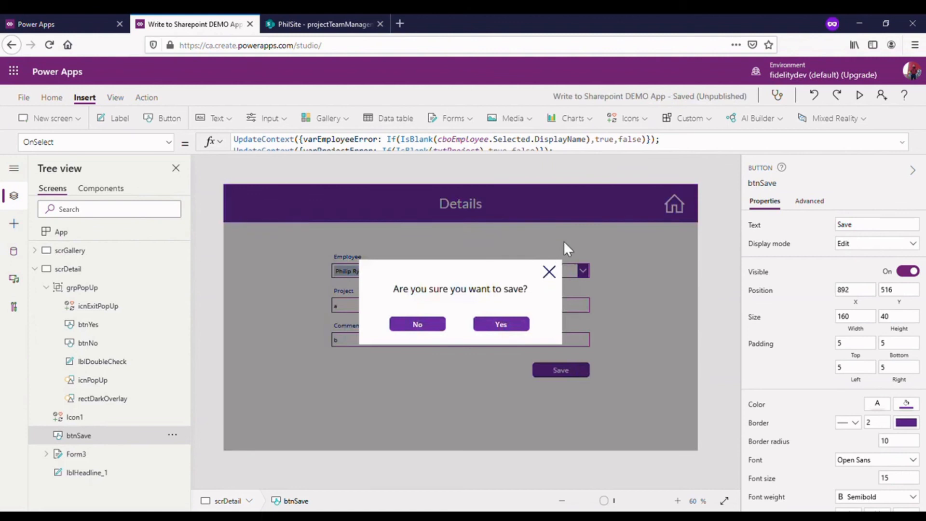
pyautogui.keyDown('alt'); pyautogui.click(419, 328); pyautogui.keyUp('alt')
pyautogui.keyDown('alt'); pyautogui.click(554, 374); pyautogui.keyUp('alt')
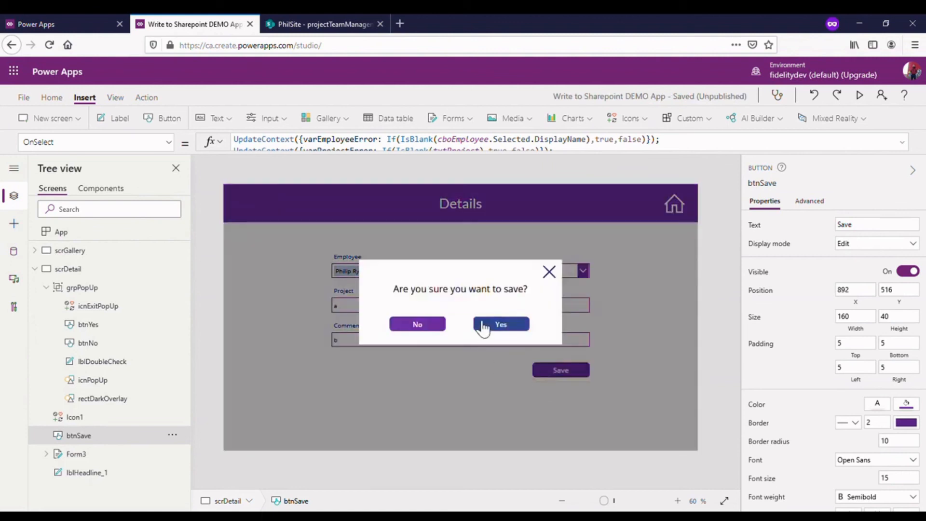
pyautogui.keyDown('alt'); pyautogui.click(552, 274); pyautogui.keyUp('alt')
# - Copy the commented-out Patch and Navigate(scrGallery) code from the OnSelect formula of btnSave
pyautogui.click(572, 378)
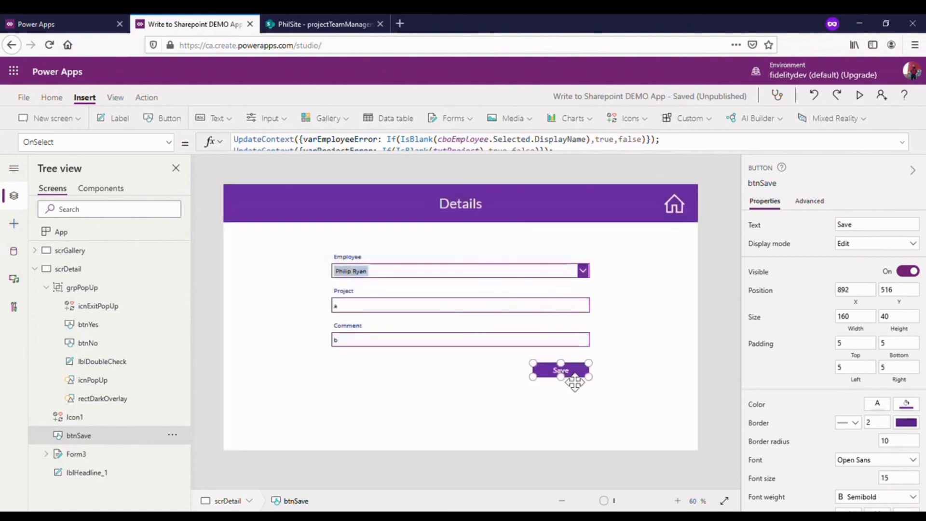
pyautogui.click(531, 378)
pyautogui.click(555, 379)
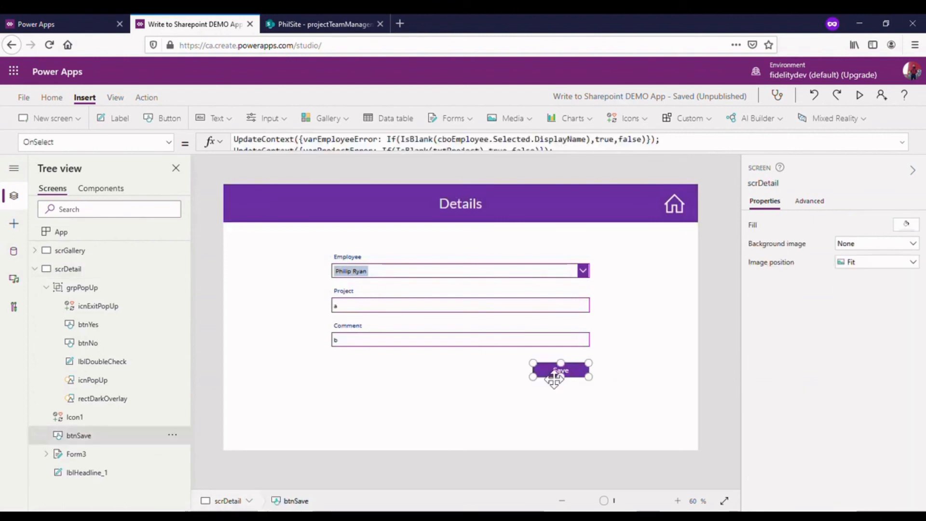
pyautogui.moveTo(467, 154); pyautogui.dragTo(488, 449)
pyautogui.moveTo(236, 243); pyautogui.dragTo(359, 380)
pyautogui.hotkey('ctrl', 'c')
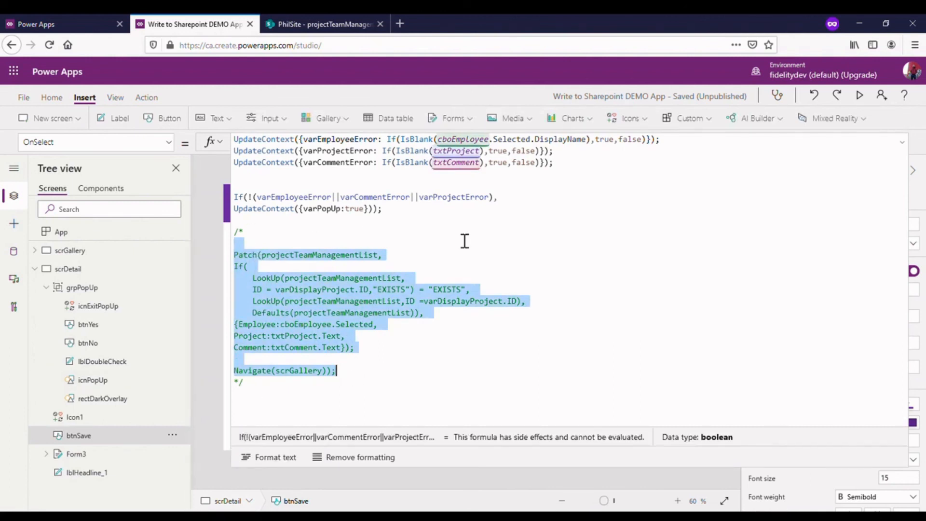
pyautogui.click(902, 142)
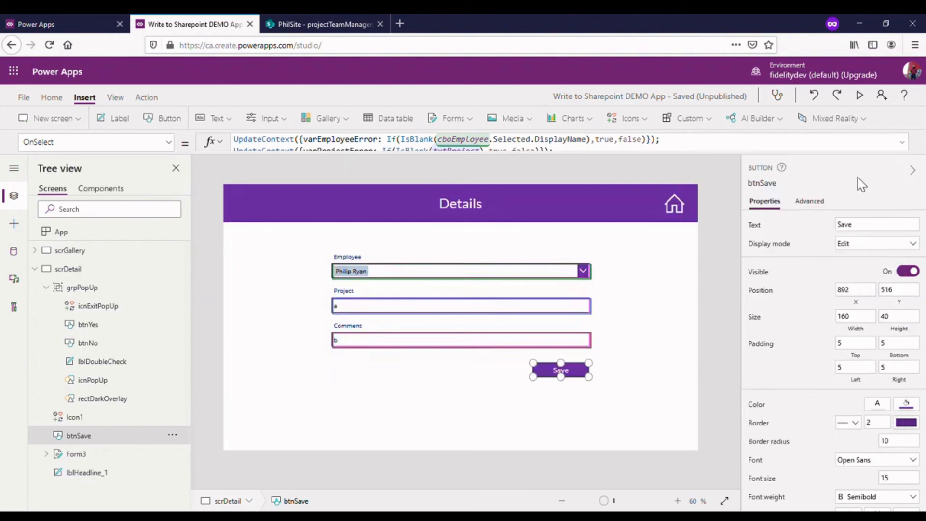
# - Reopen the pop-up, replace the OnSelect of btnYes with the copied Patch and Navigate code, and remove the surplus closing parenthesis
pyautogui.keyDown('alt'); pyautogui.click(571, 372); pyautogui.keyUp('alt')
pyautogui.keyDown('alt'); pyautogui.click(569, 374); pyautogui.keyUp('alt')
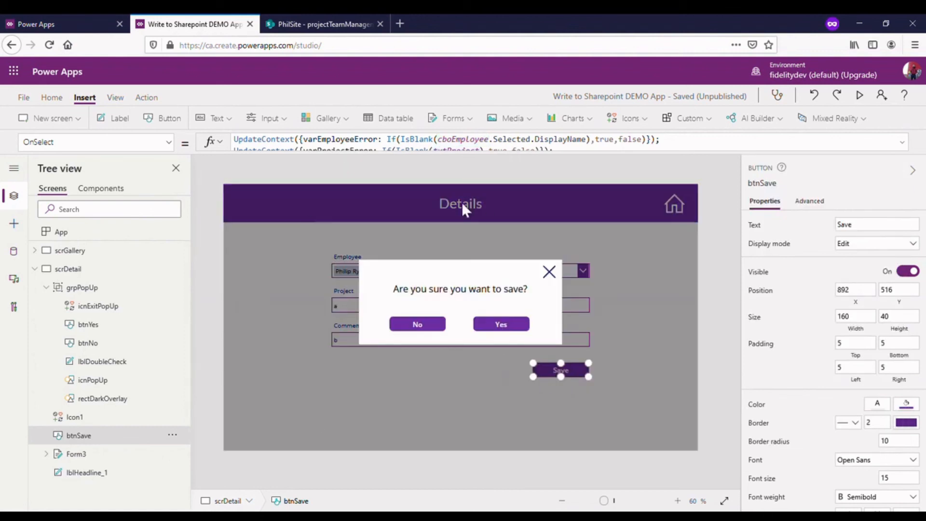
pyautogui.click(721, 329)
pyautogui.click(505, 332)
pyautogui.click(507, 335)
pyautogui.moveTo(415, 157); pyautogui.dragTo(415, 324)
pyautogui.moveTo(310, 145); pyautogui.dragTo(234, 144)
pyautogui.hotkey('ctrl', 'v')
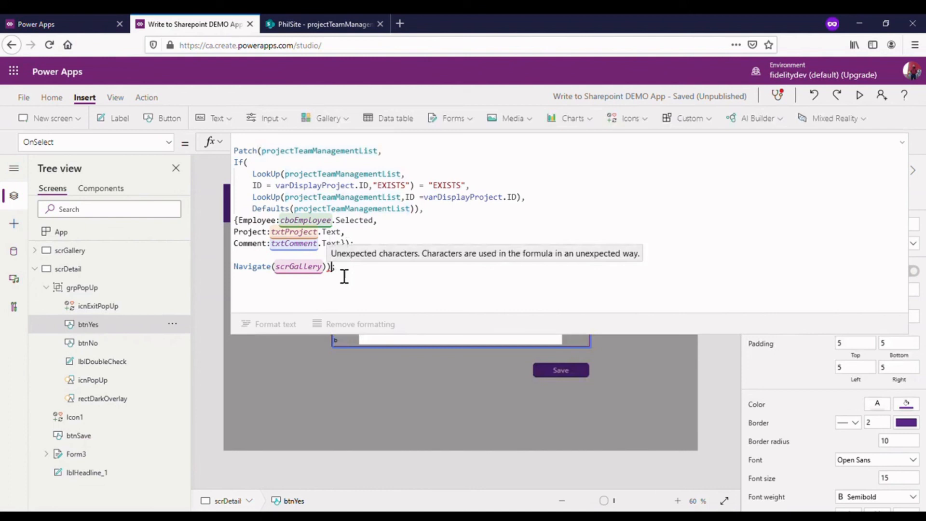
pyautogui.press('BackSpace')
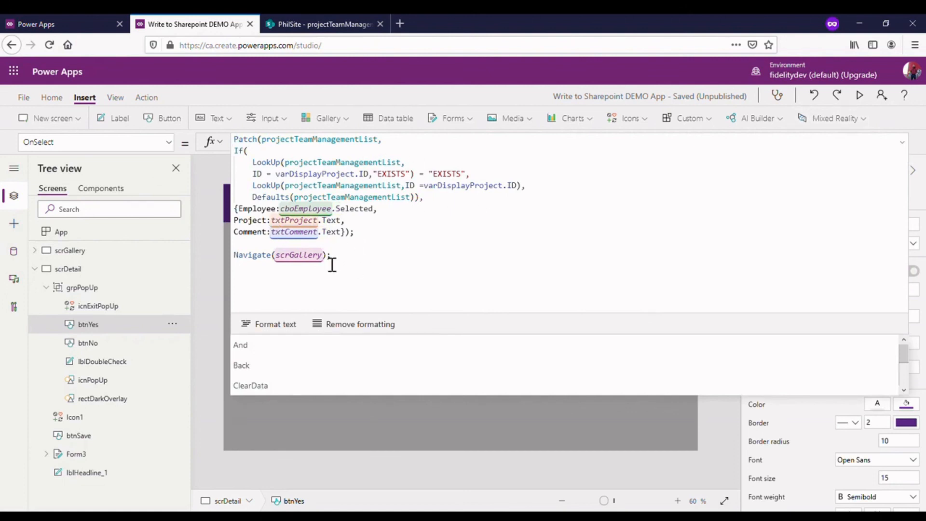
pyautogui.click(331, 162)
pyautogui.click(901, 141)
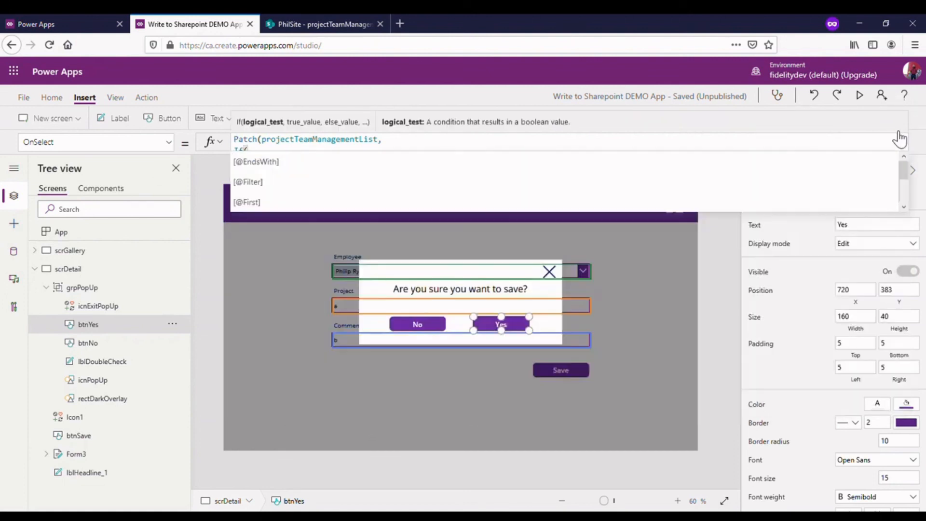
# - Preview the app, dismiss the open pop-up, and start a new item from the Project Team Management screen
pyautogui.click(728, 229)
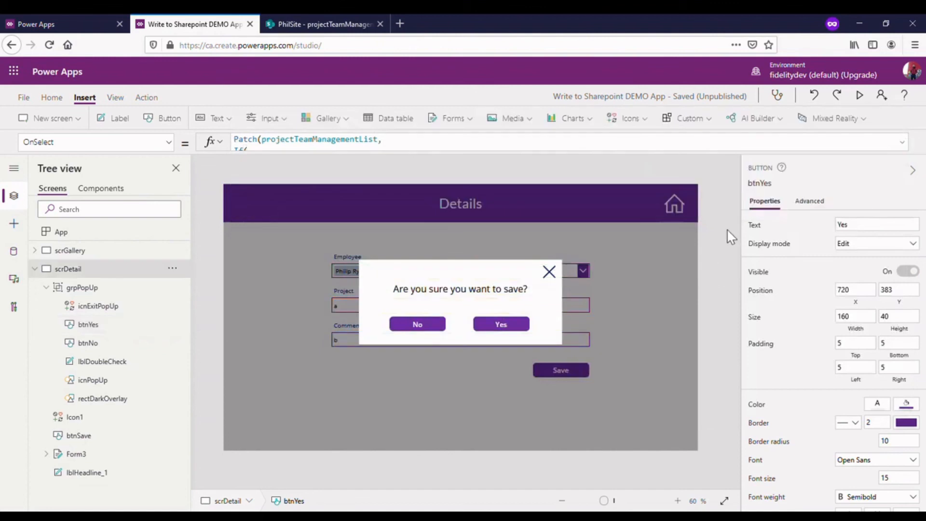
pyautogui.click(859, 95)
pyautogui.click(620, 206)
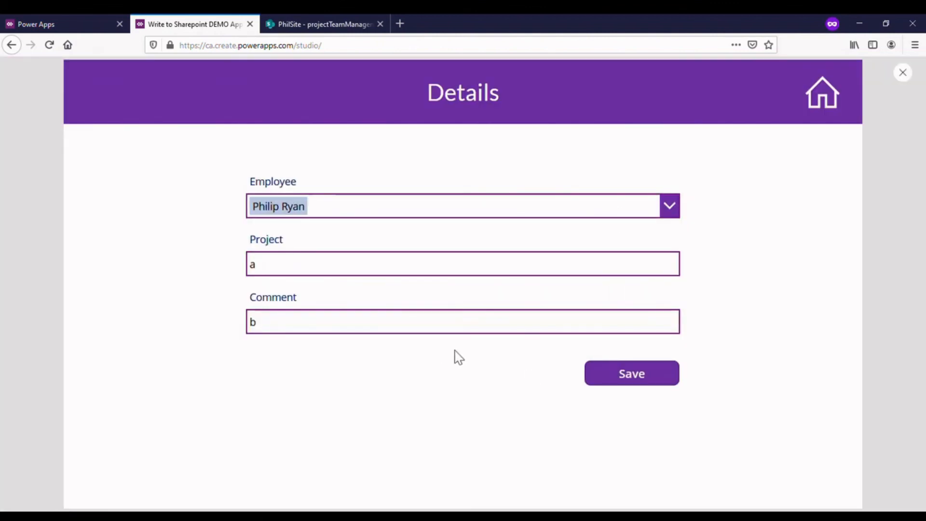
pyautogui.click(836, 106)
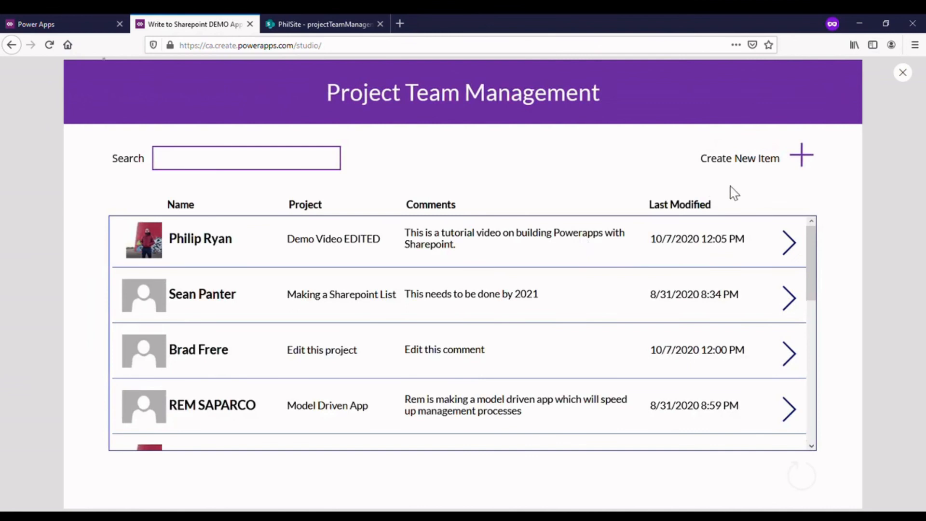
pyautogui.click(802, 155)
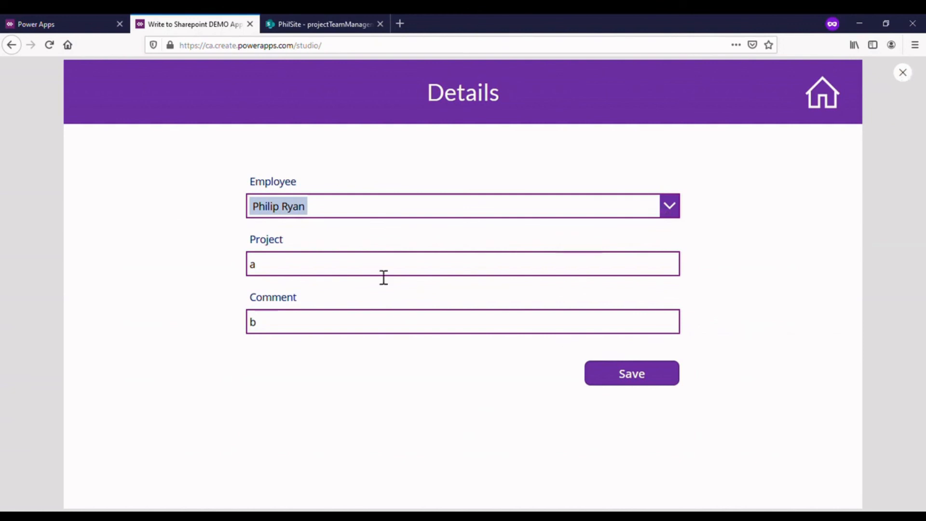
# - Clear the leftover employee selection, project text and comment text from the Details form
pyautogui.click(668, 209)
pyautogui.click(314, 207)
pyautogui.doubleClick(283, 275)
pyautogui.press('BackSpace')
pyautogui.doubleClick(331, 335)
pyautogui.press('BackSpace')
# - Fill in the form with an employee, a new project title for that employee and the comment "This is a comment", and request saving
pyautogui.click(657, 215)
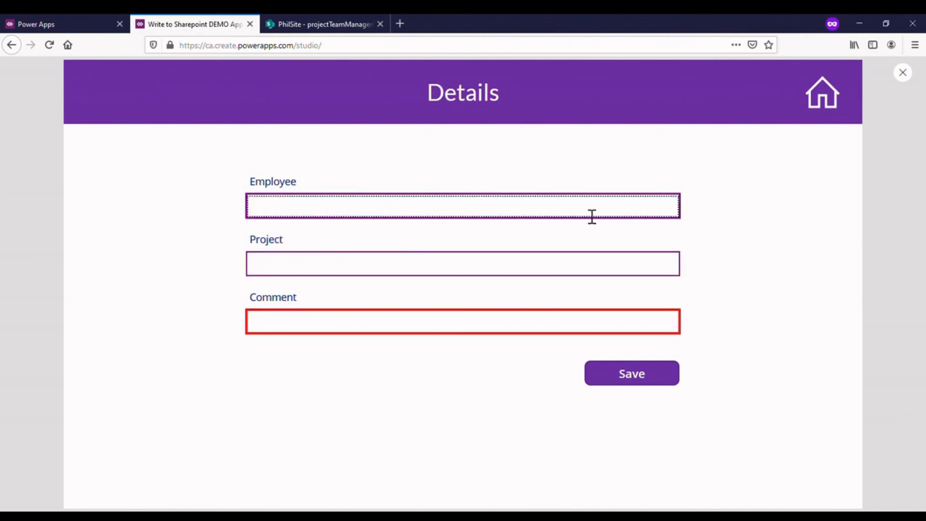
pyautogui.write('kris')
pyautogui.click(486, 234)
pyautogui.click(436, 265)
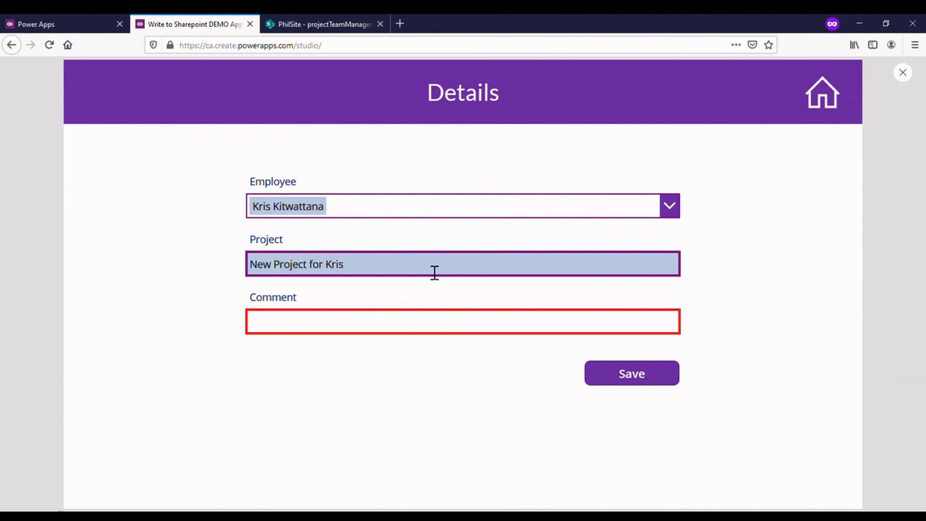
pyautogui.click(344, 332)
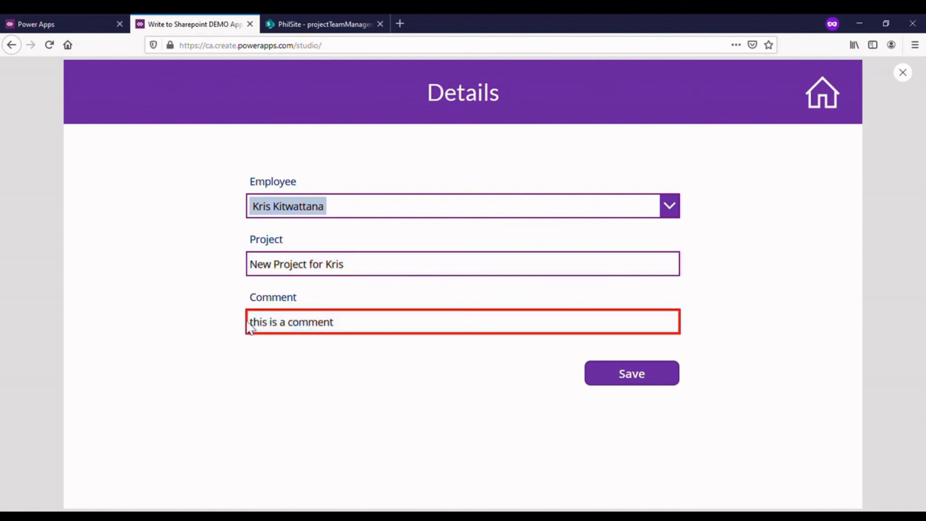
pyautogui.press('BackSpace')
pyautogui.write('T')
pyautogui.click(635, 379)
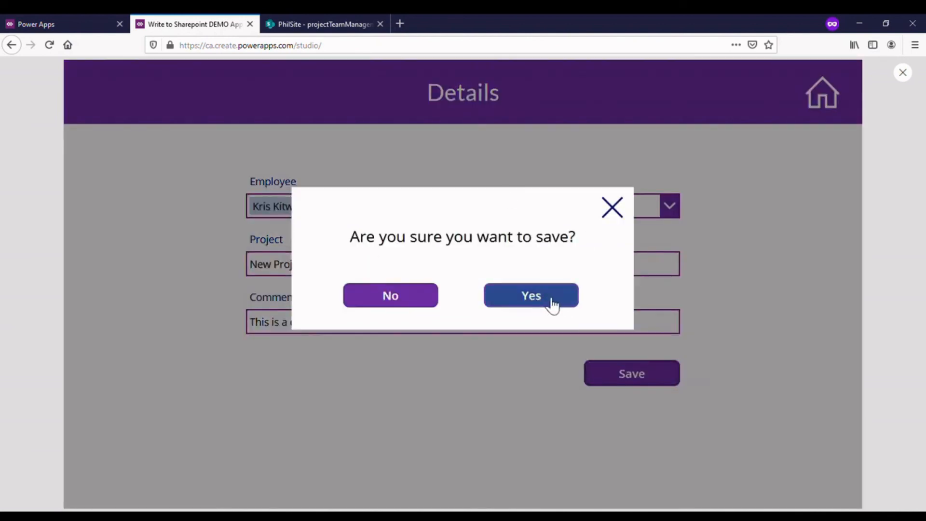
# - Confirm saving the new item and check the end of the project list for its record
pyautogui.click(533, 304)
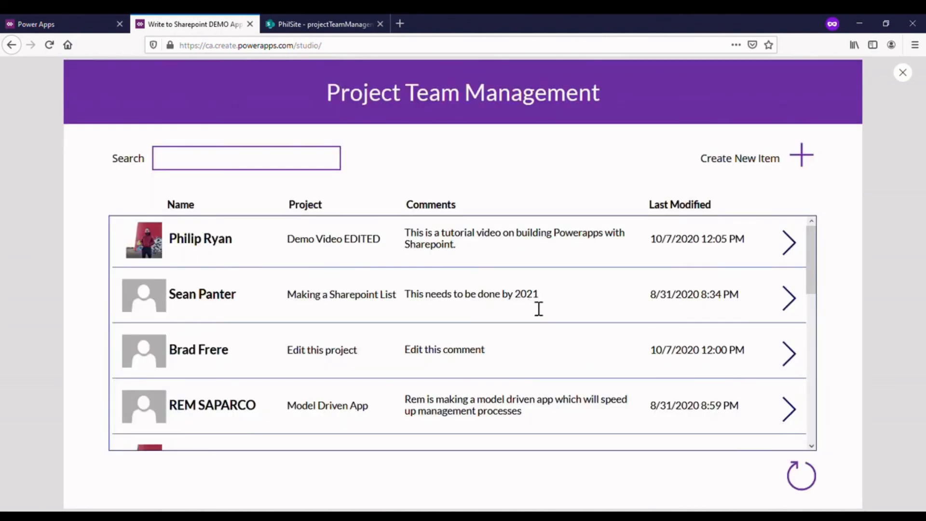
pyautogui.moveTo(813, 269); pyautogui.dragTo(810, 449)
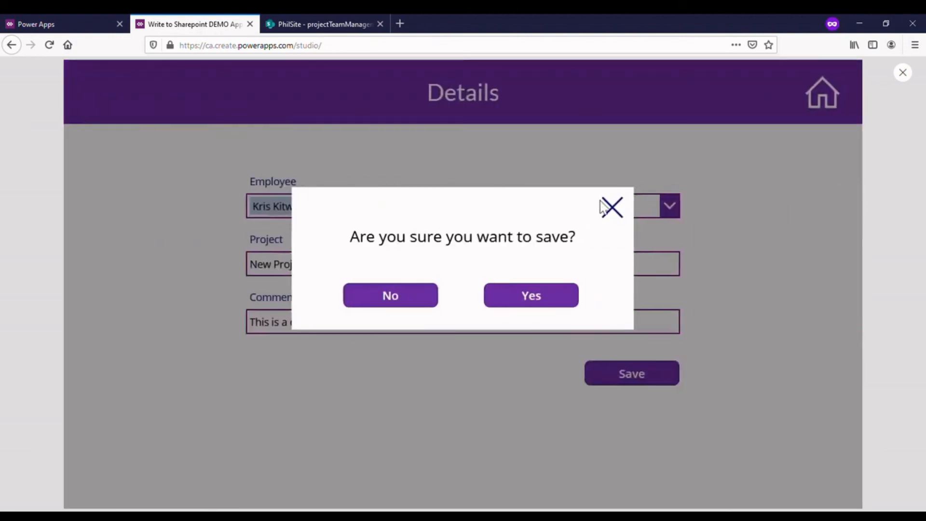
# - Start another new item, dismiss the open pop-up, clear the Project text and try to save with that field empty
pyautogui.click(603, 206)
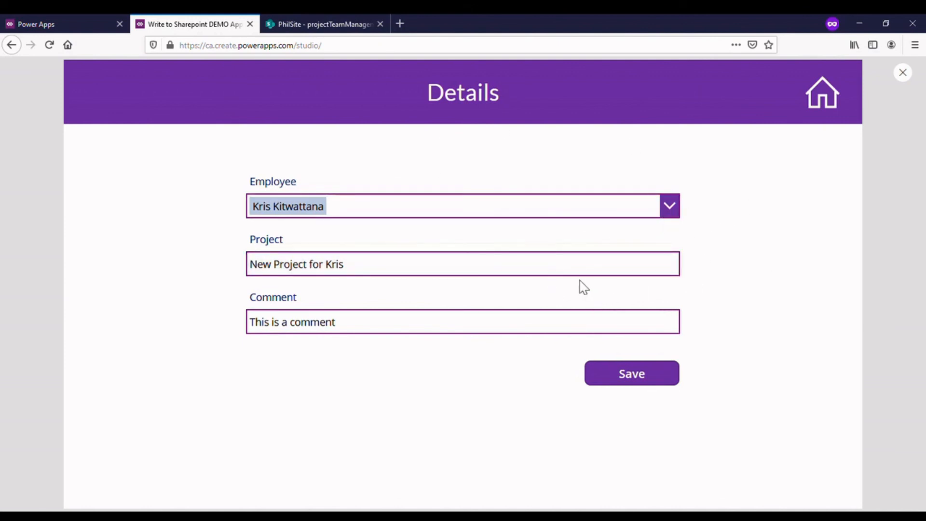
pyautogui.moveTo(510, 271); pyautogui.dragTo(207, 288)
pyautogui.press('BackSpace')
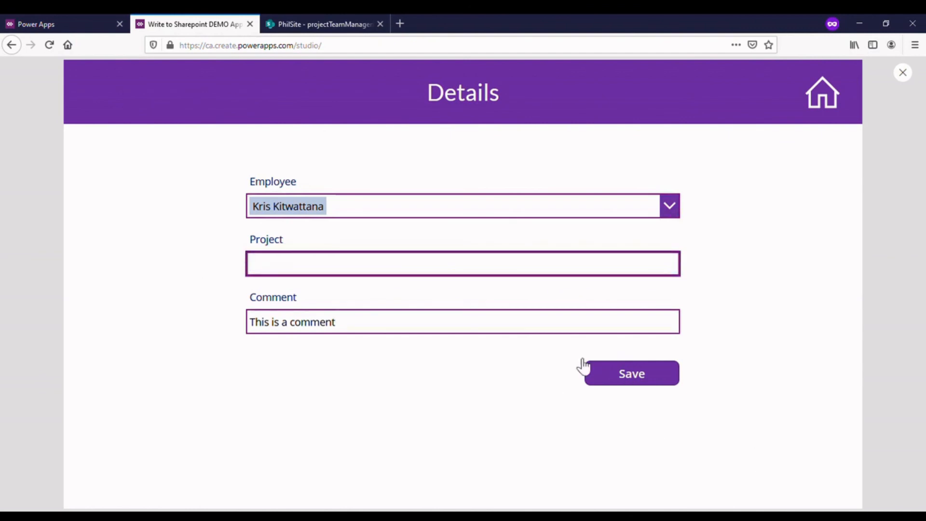
pyautogui.click(603, 378)
# - Set the project to "c", request saving but answer No in the confirmation, and return to the Project Team Management screen
pyautogui.click(633, 270)
pyautogui.write('c')
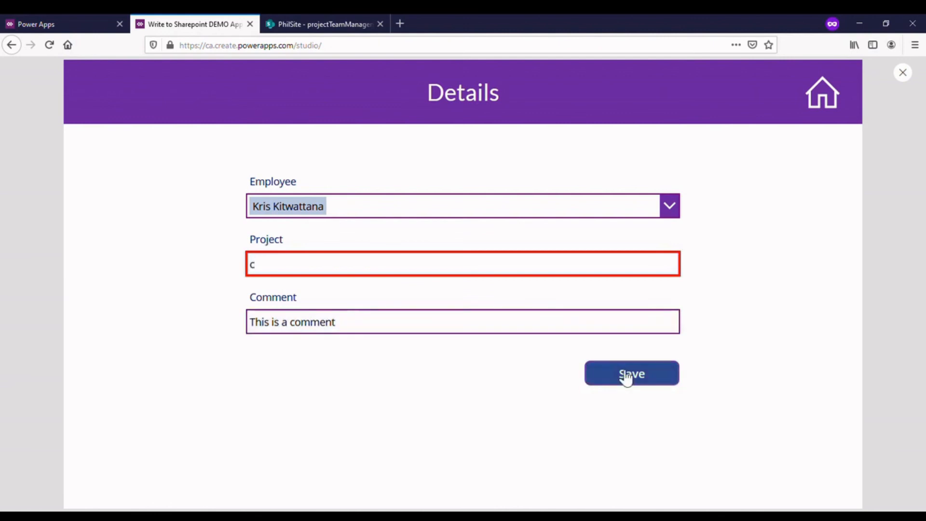
pyautogui.click(646, 386)
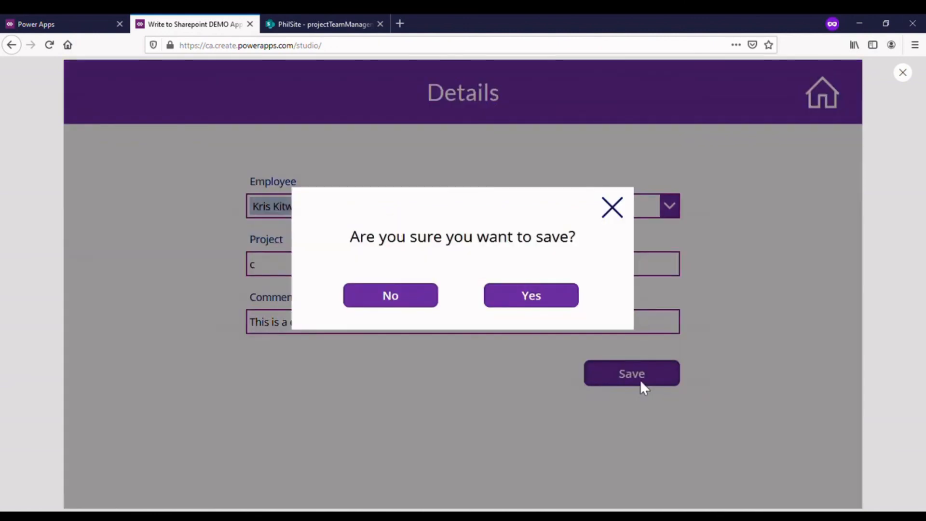
pyautogui.click(426, 304)
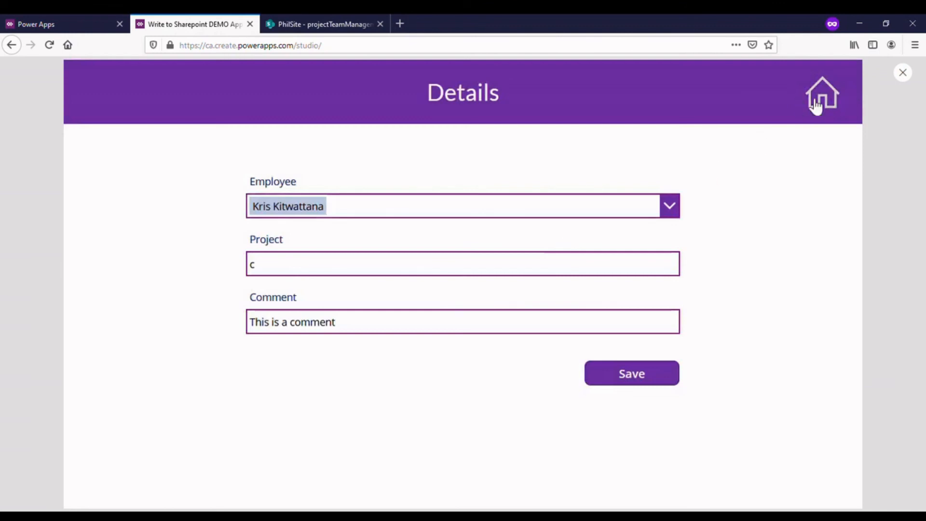
pyautogui.click(817, 99)
pyautogui.click(280, 165)
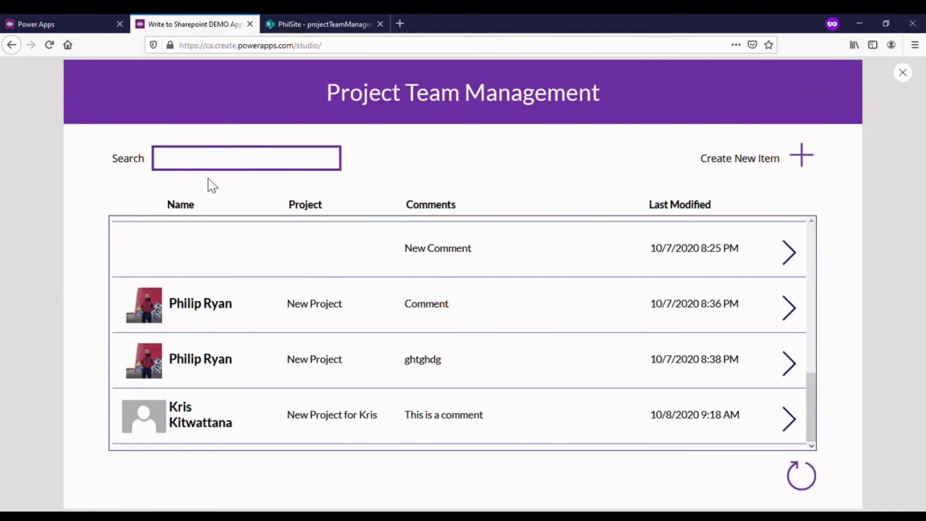